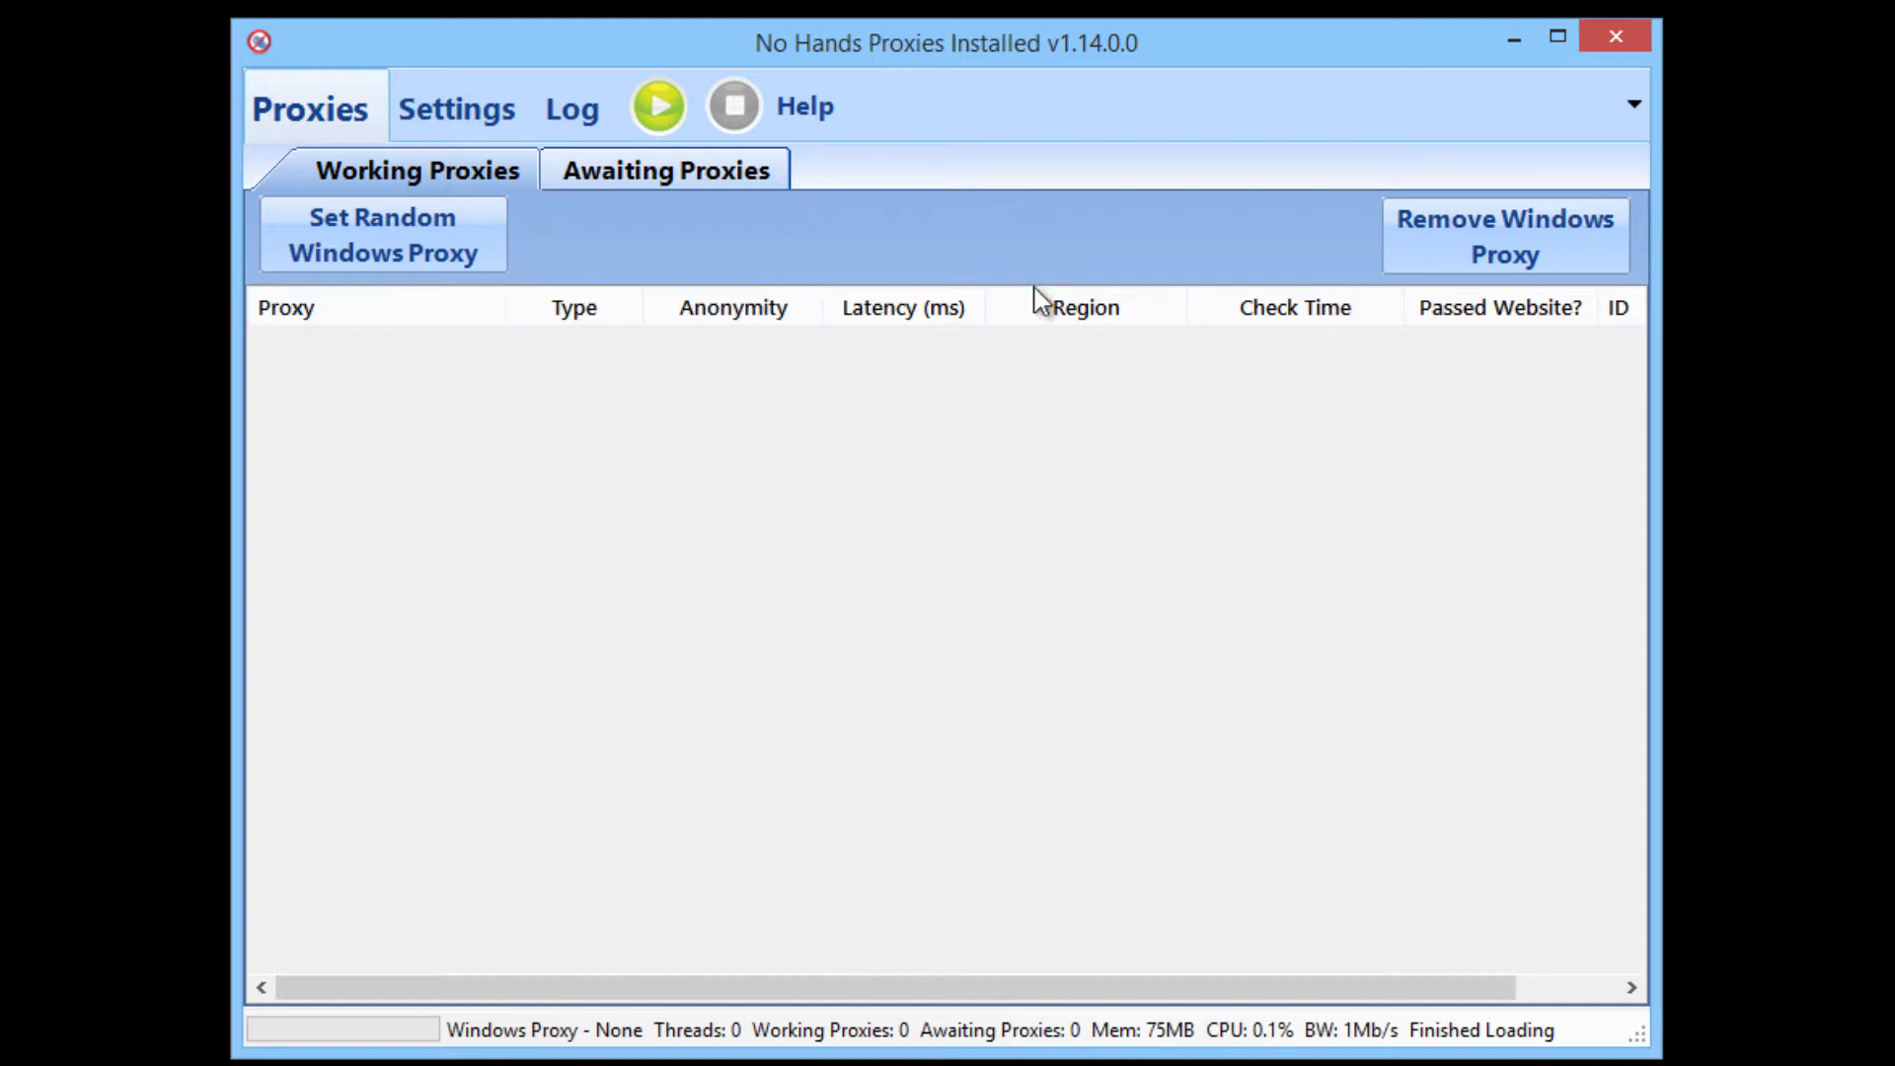
Look over the views for proxies awaiting checking and for working proxies
click(647, 181)
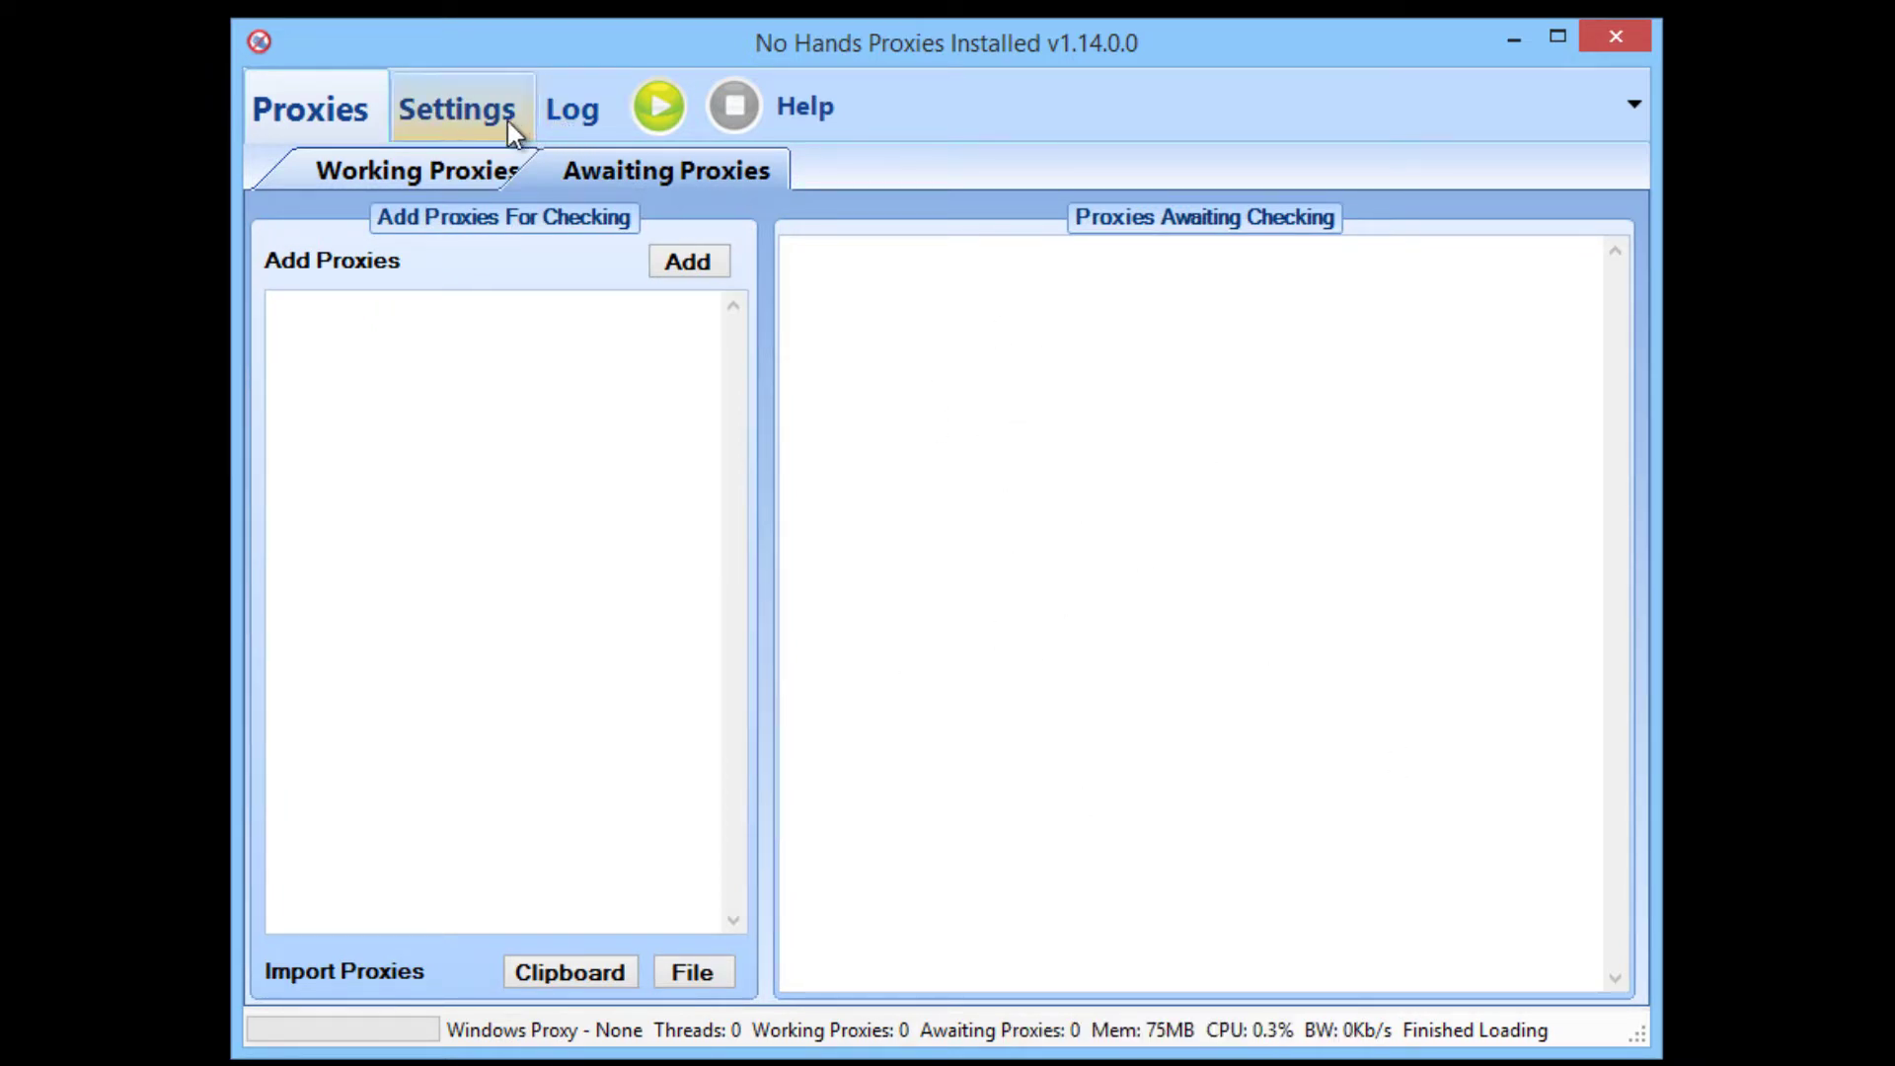
click(371, 170)
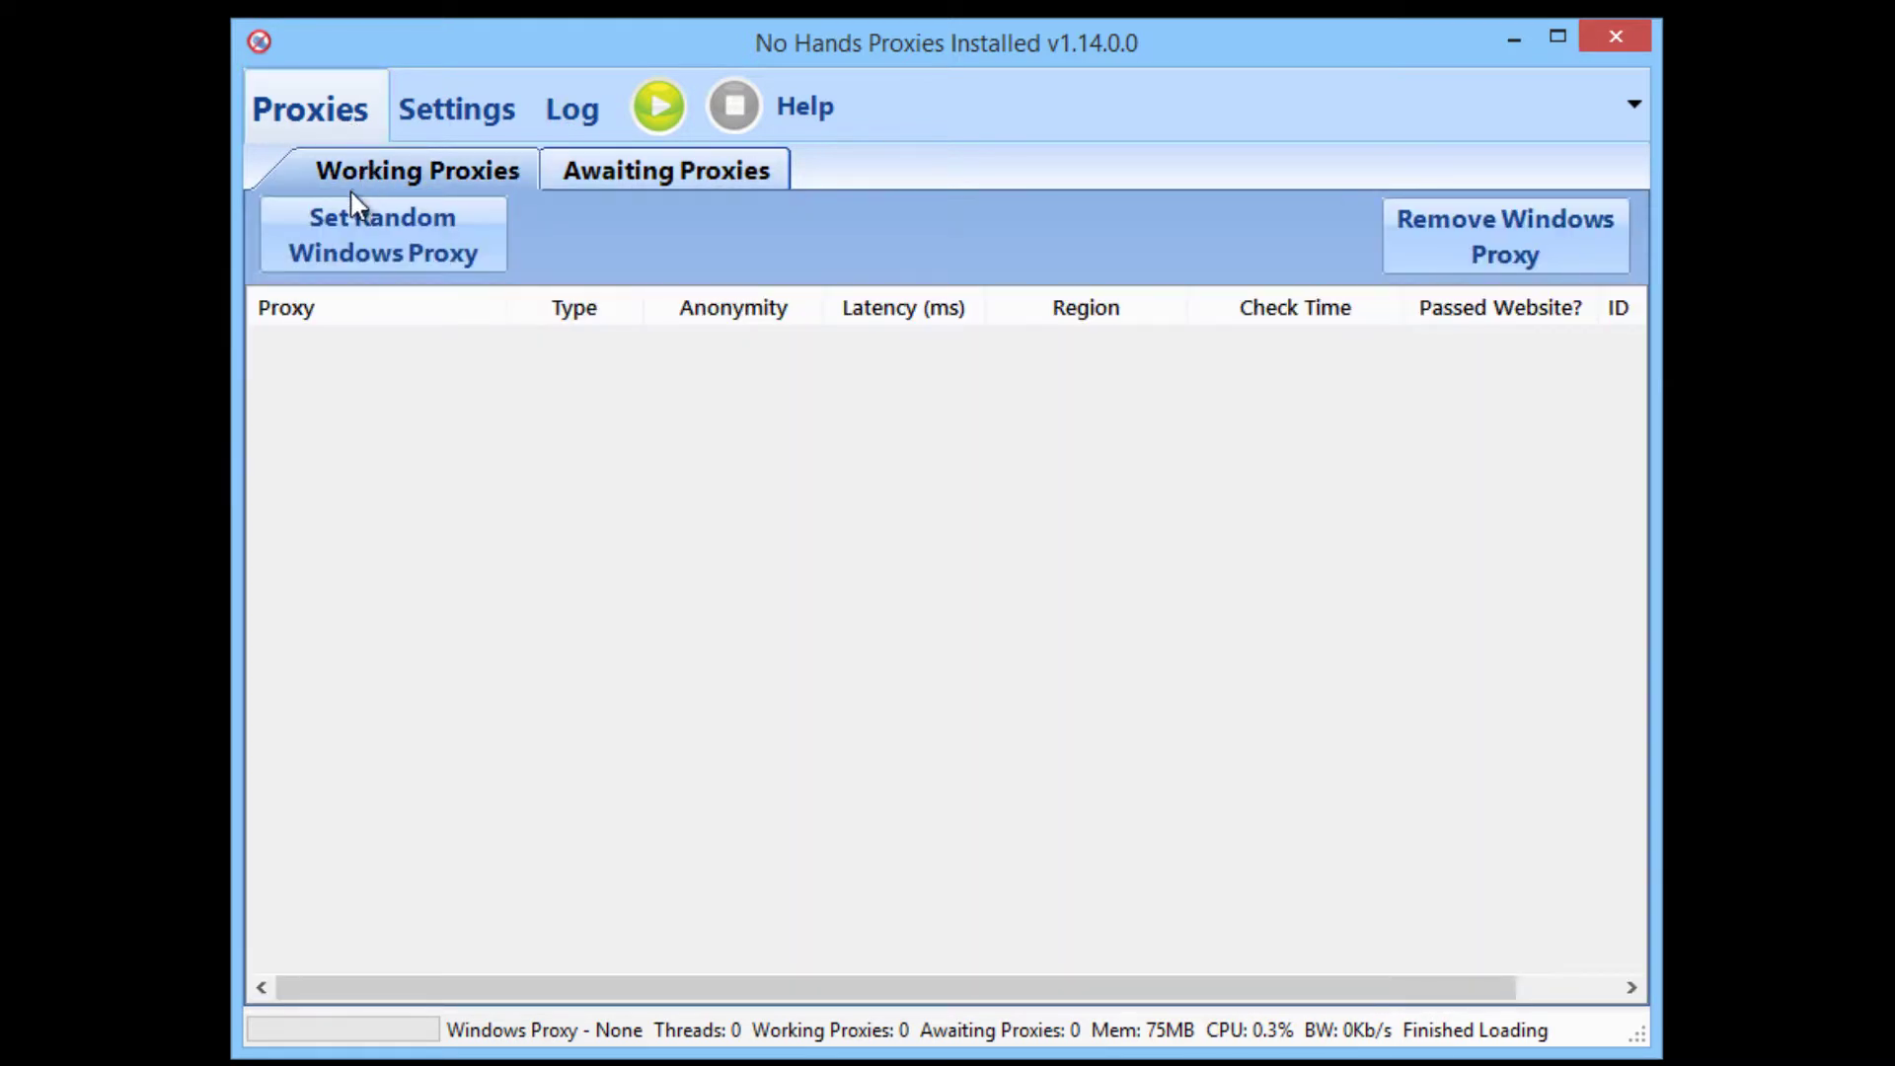
click(402, 245)
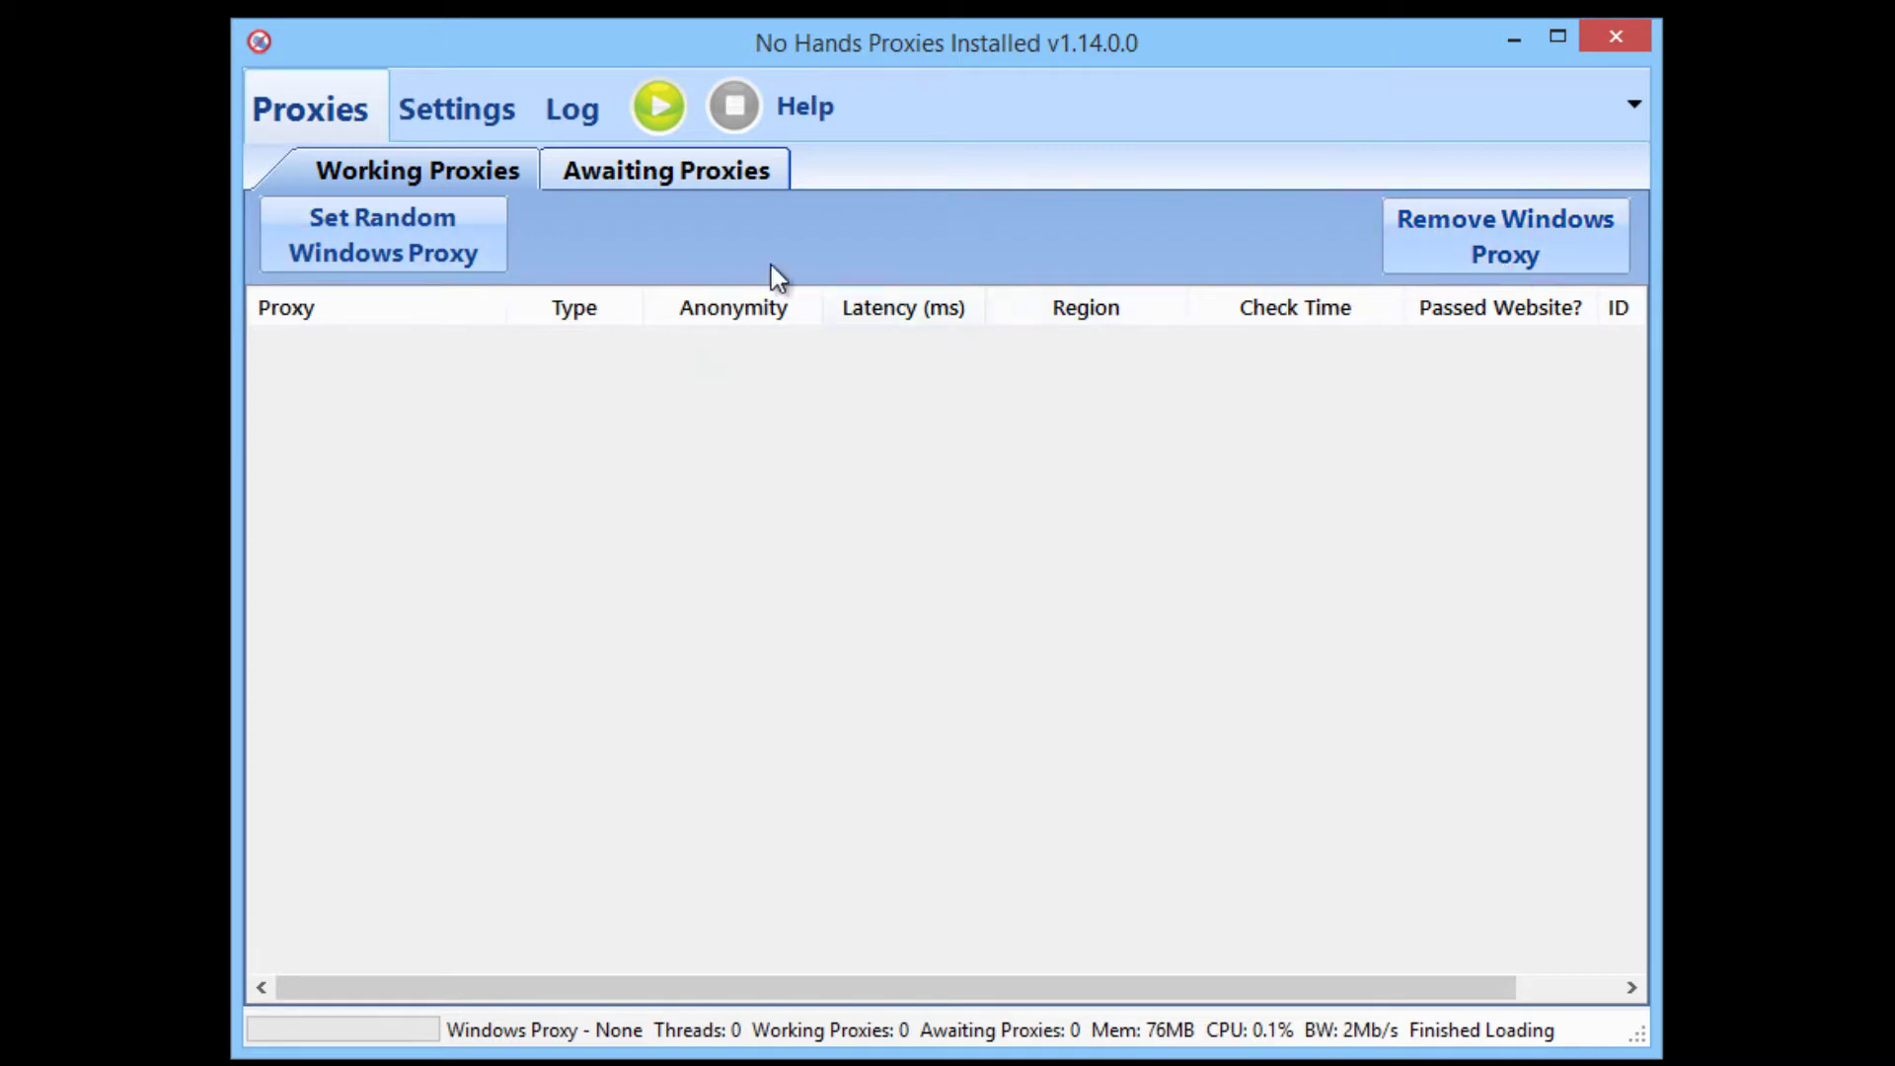
Unlock the advanced settings and accept the warning about changing them
click(470, 107)
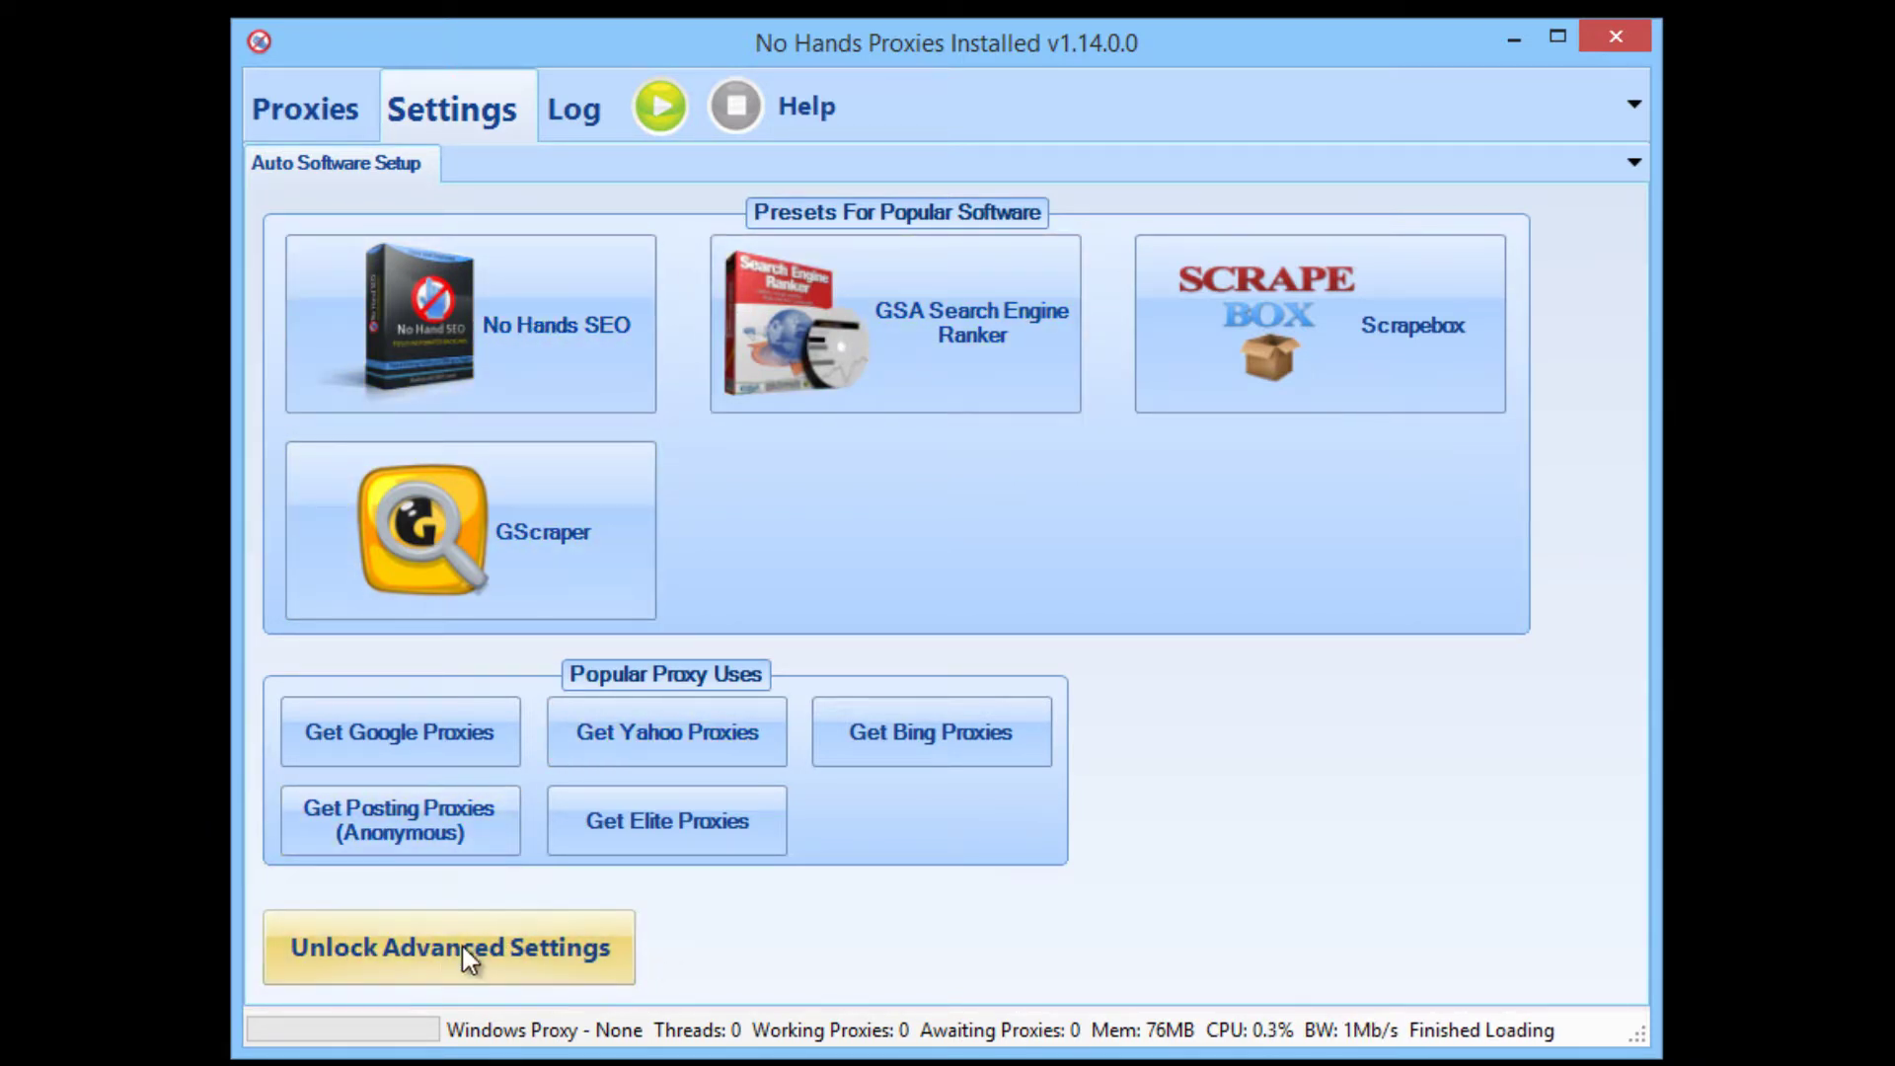
click(410, 953)
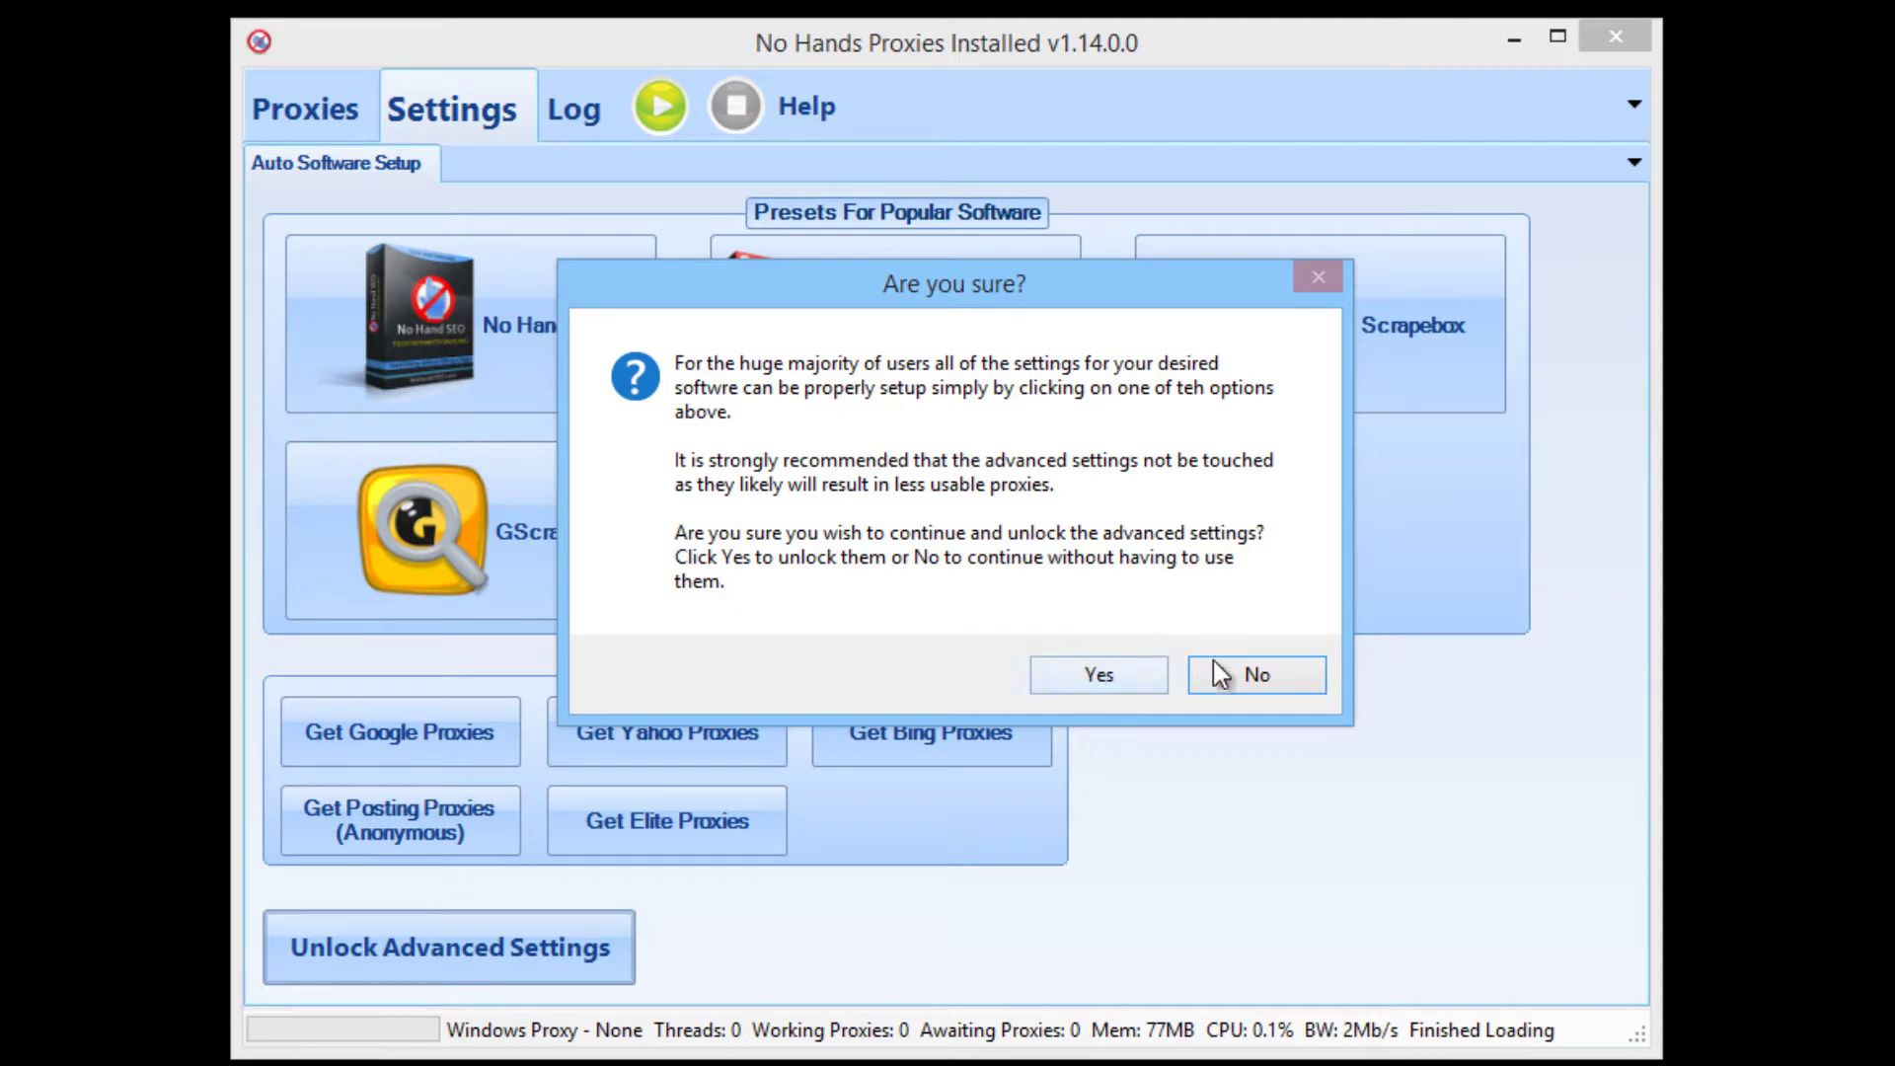
click(1150, 671)
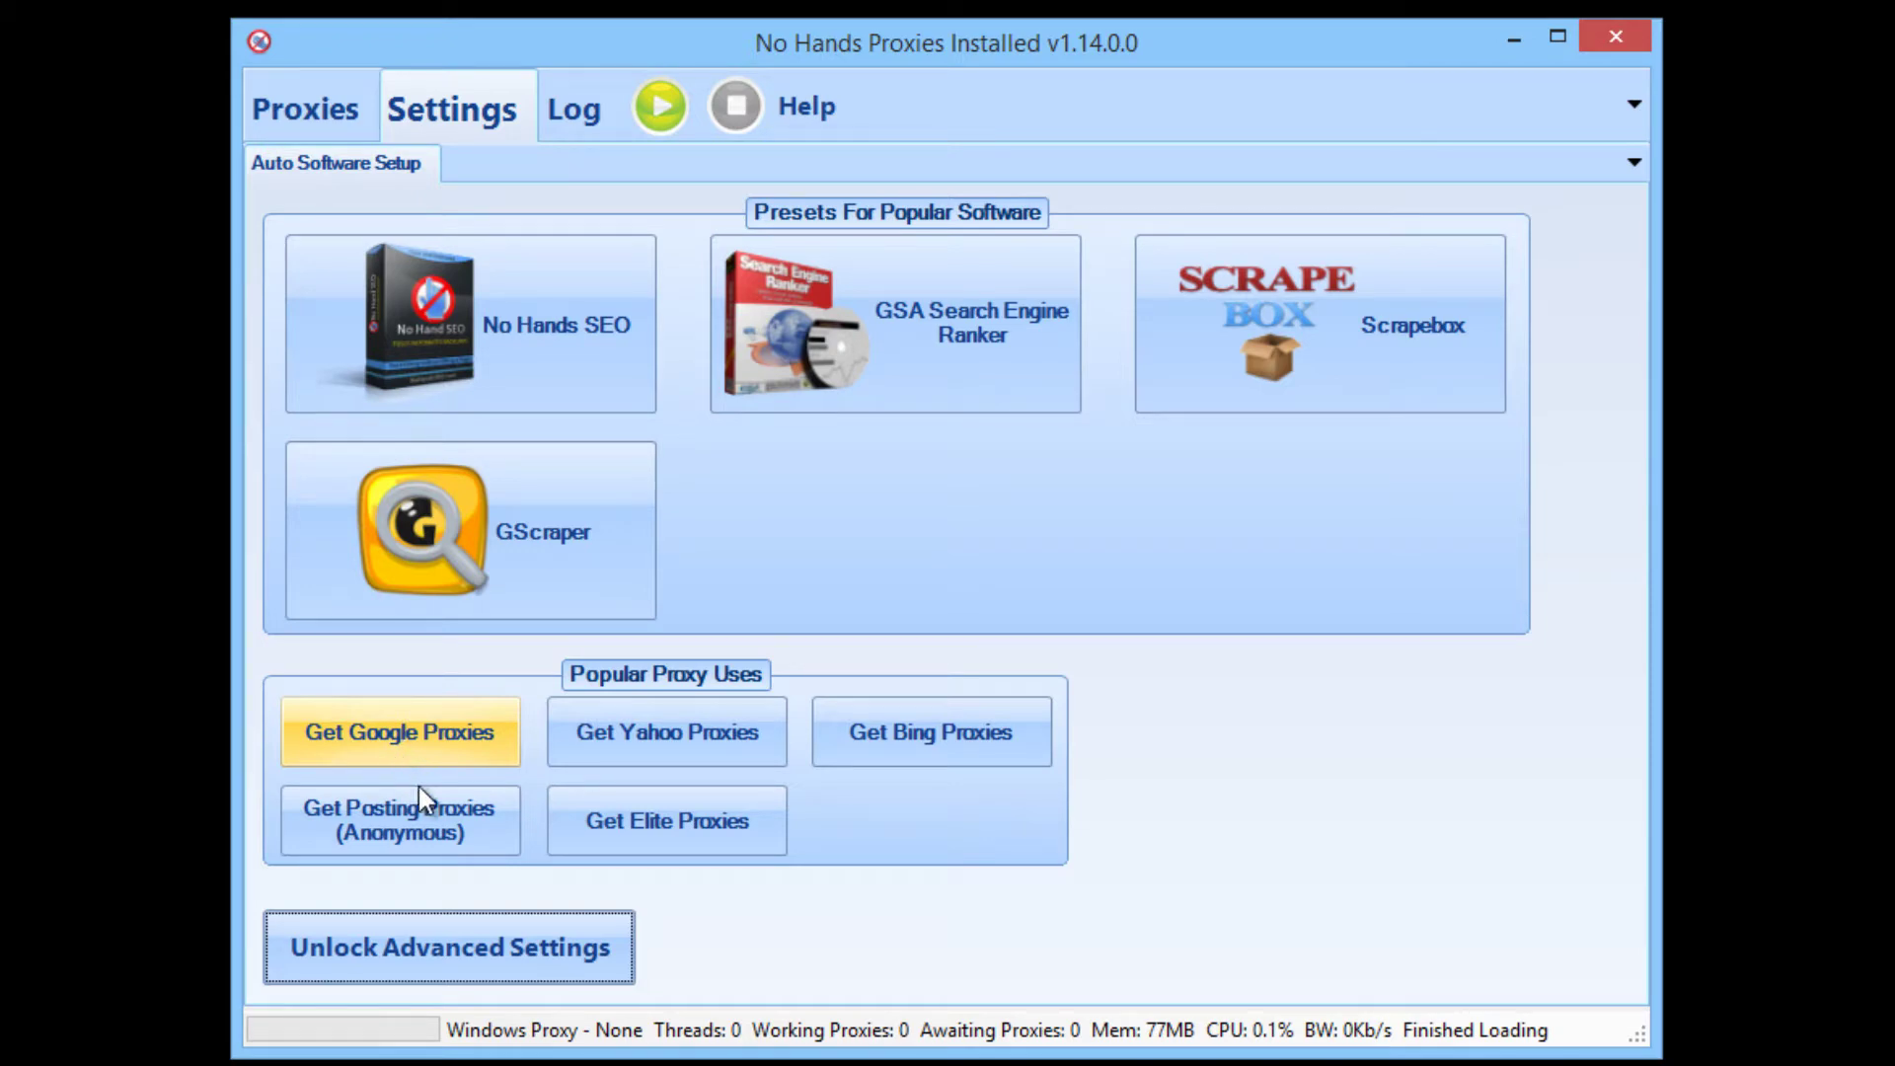
click(456, 962)
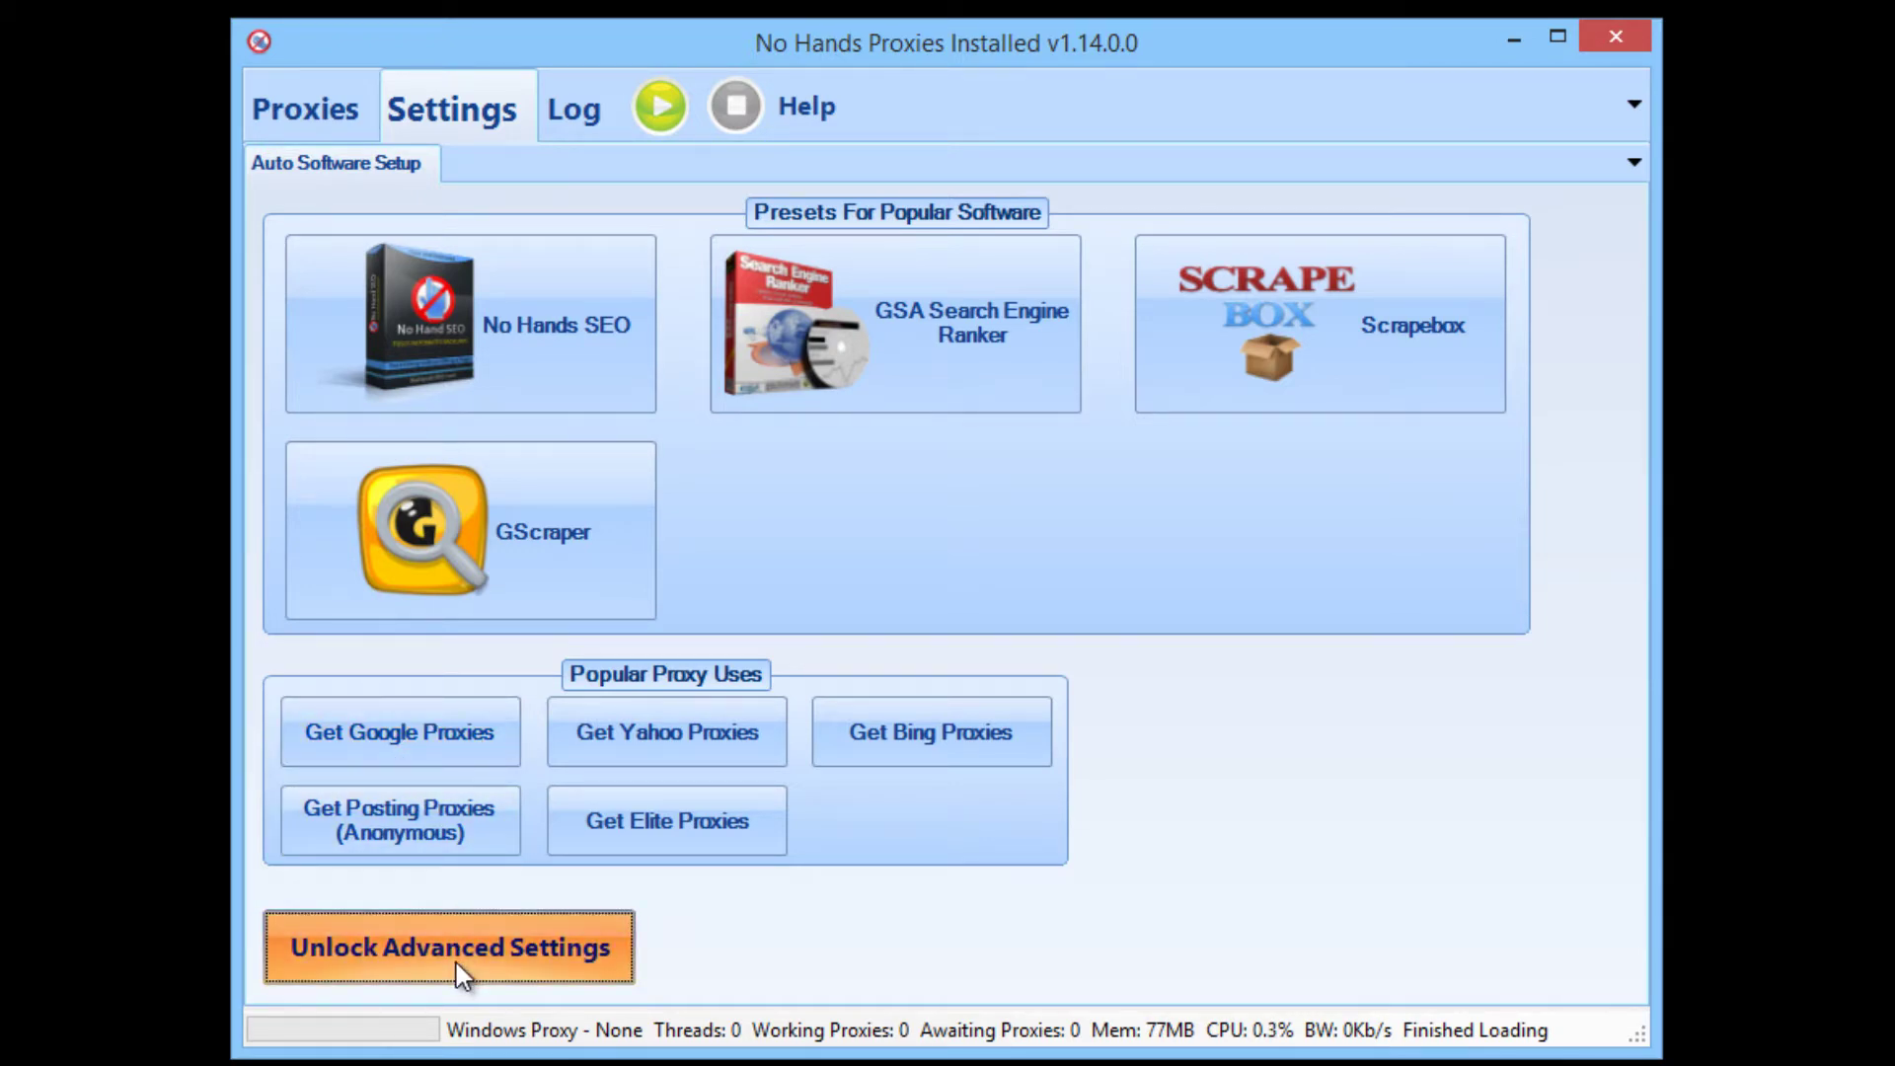
click(1086, 681)
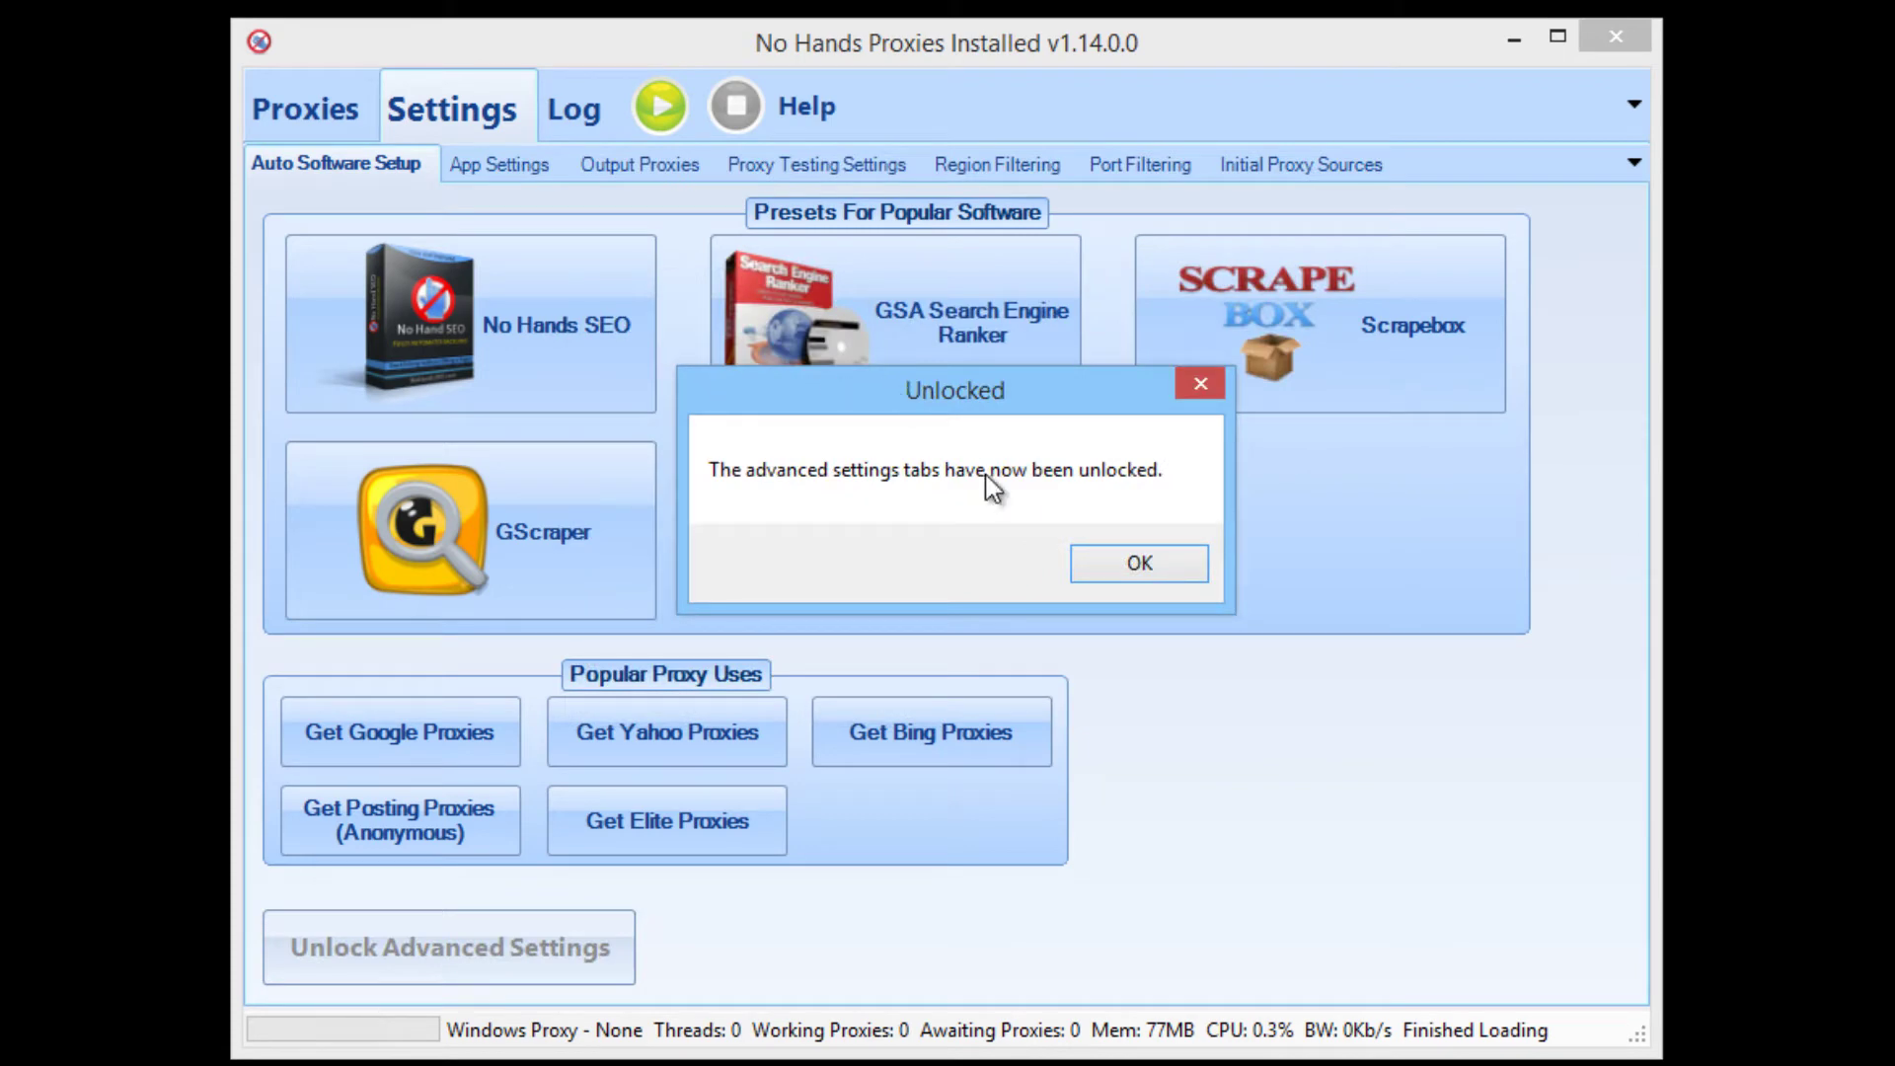
click(1140, 559)
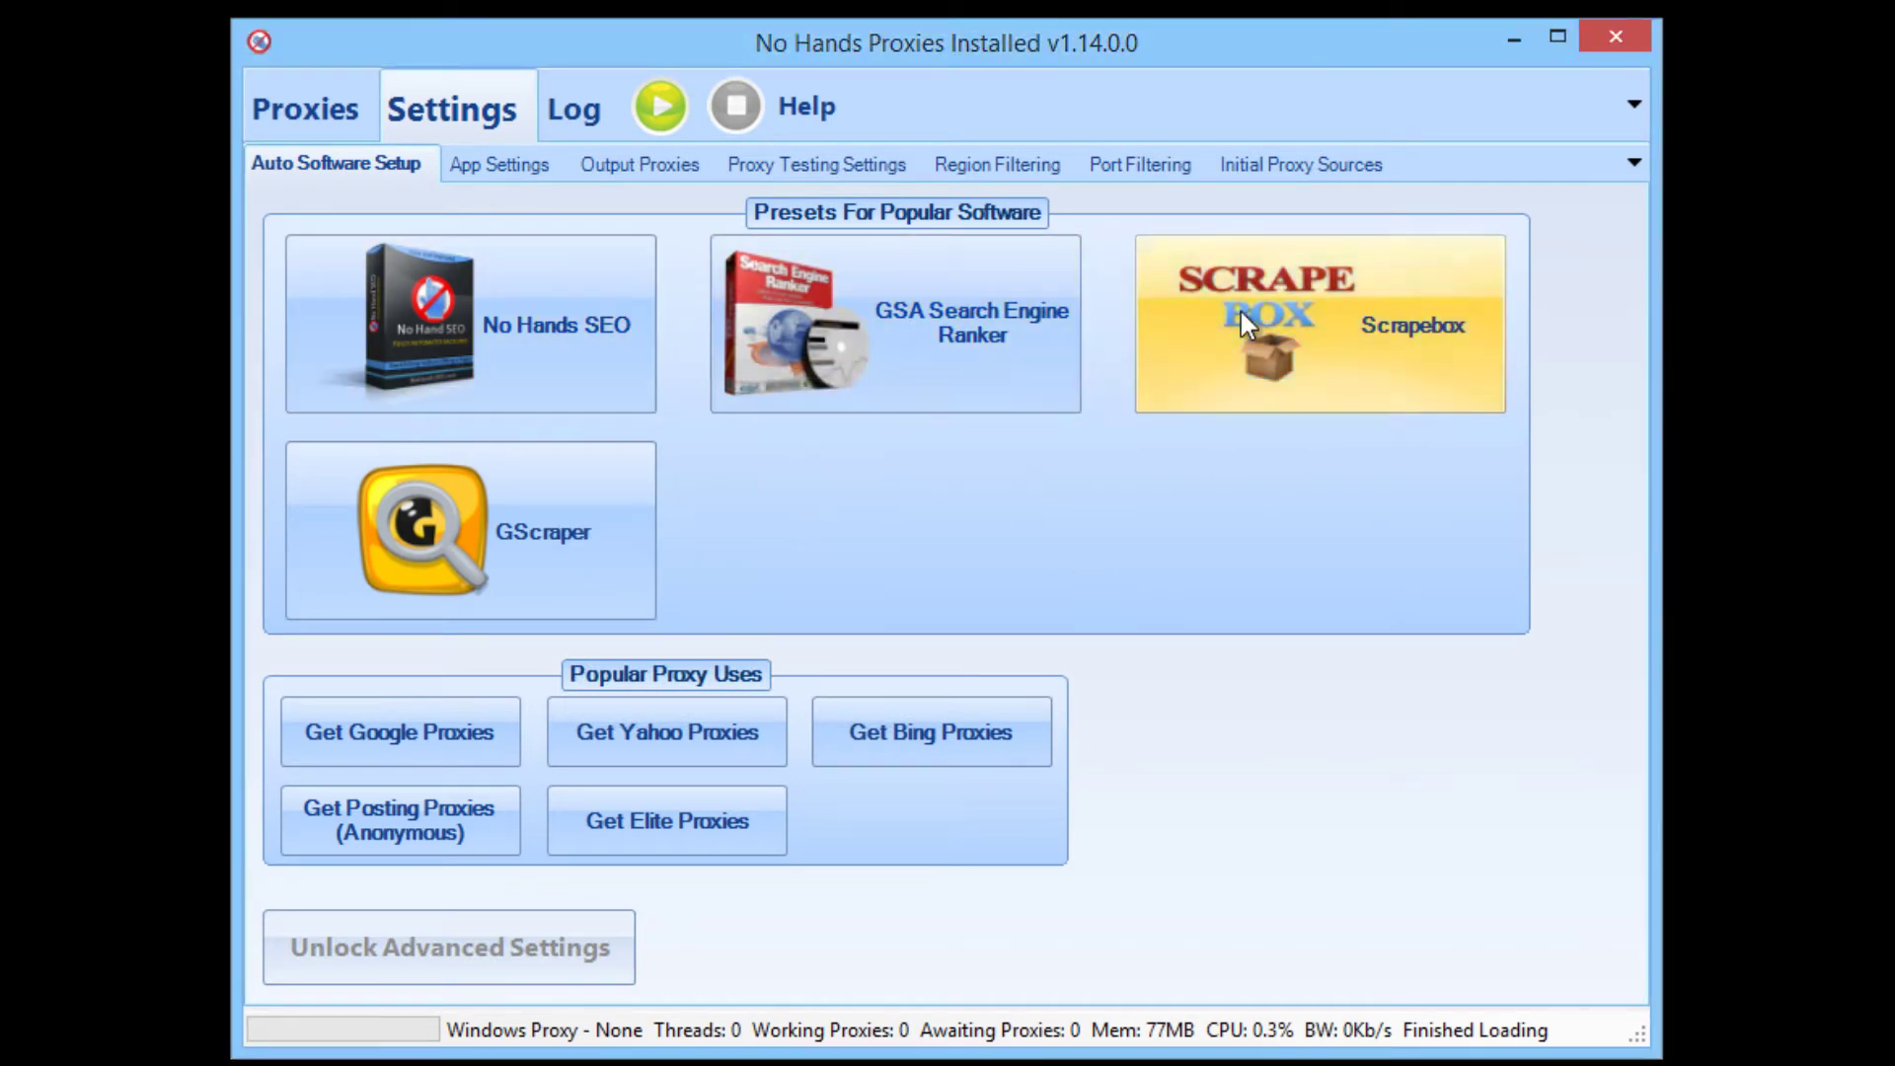
Examine the app settings, focusing on the Worker Threads value in the connection settings
click(505, 164)
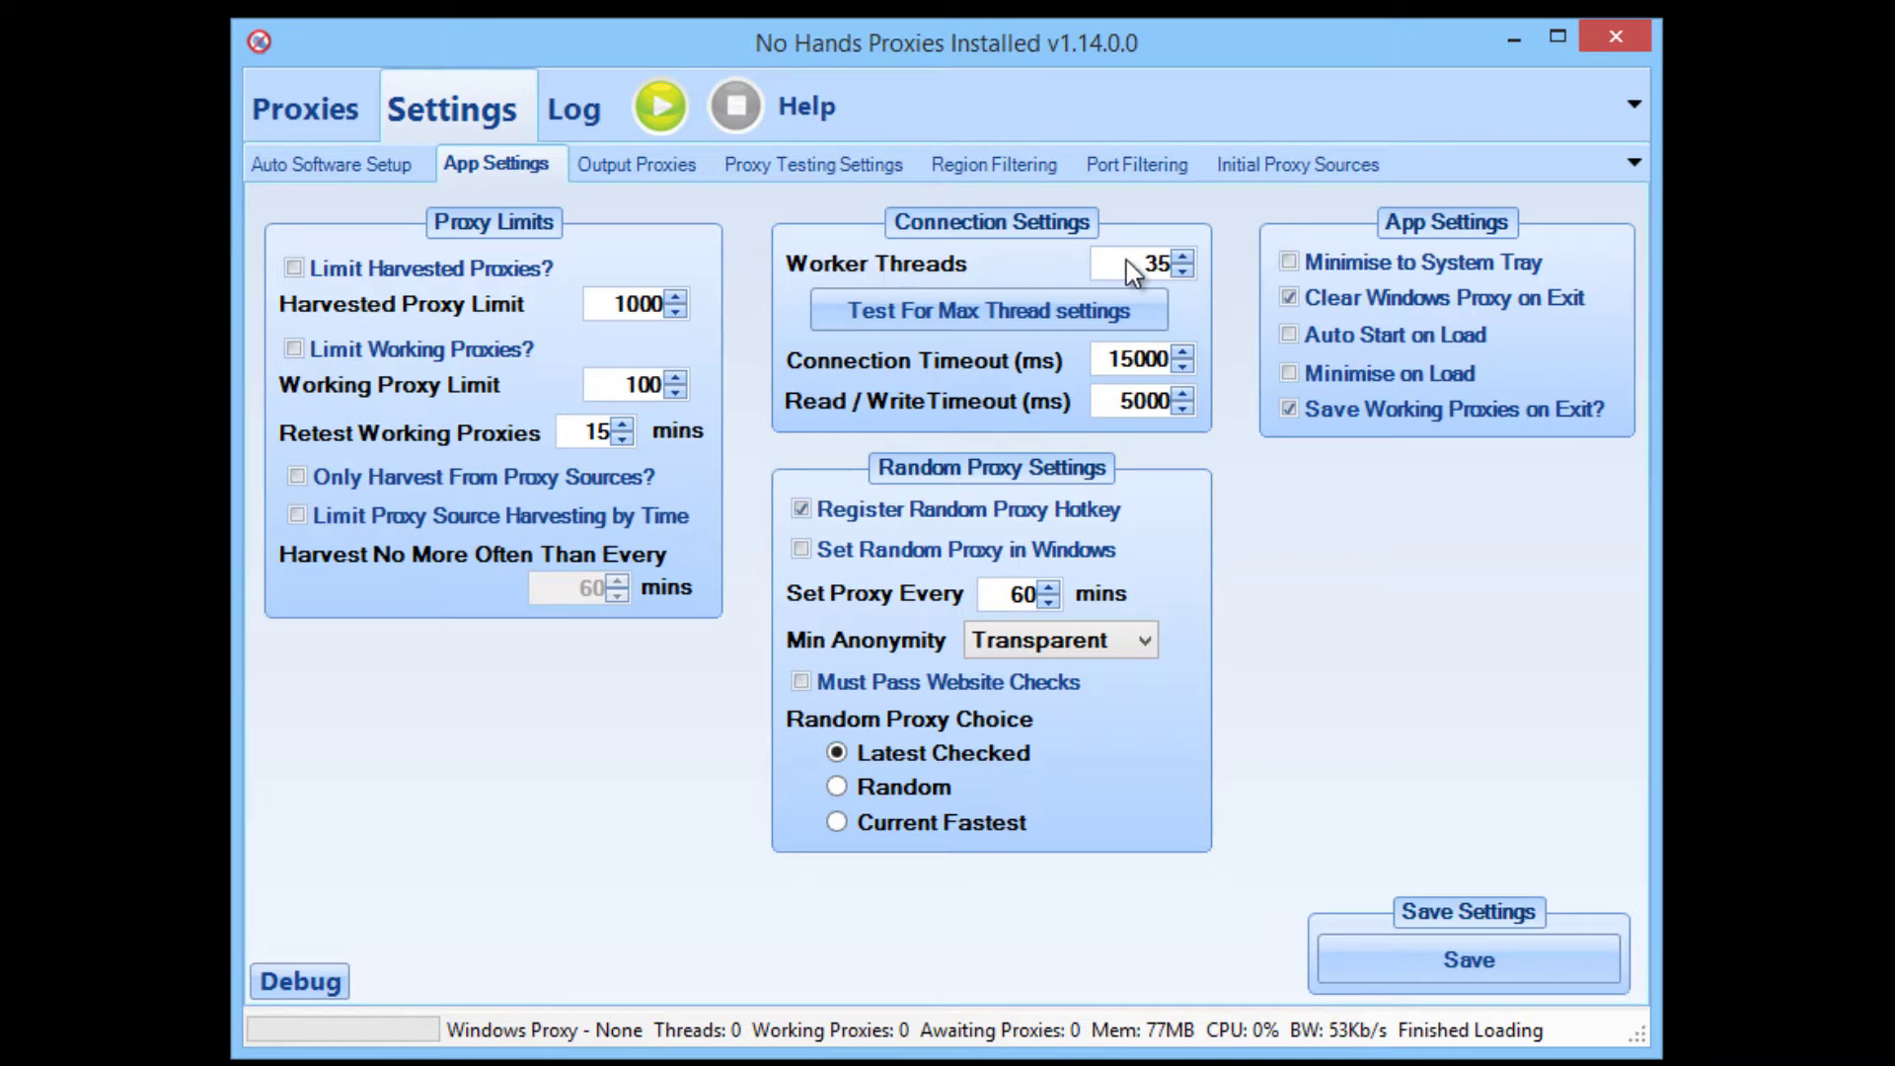
mouse_move(1127, 260)
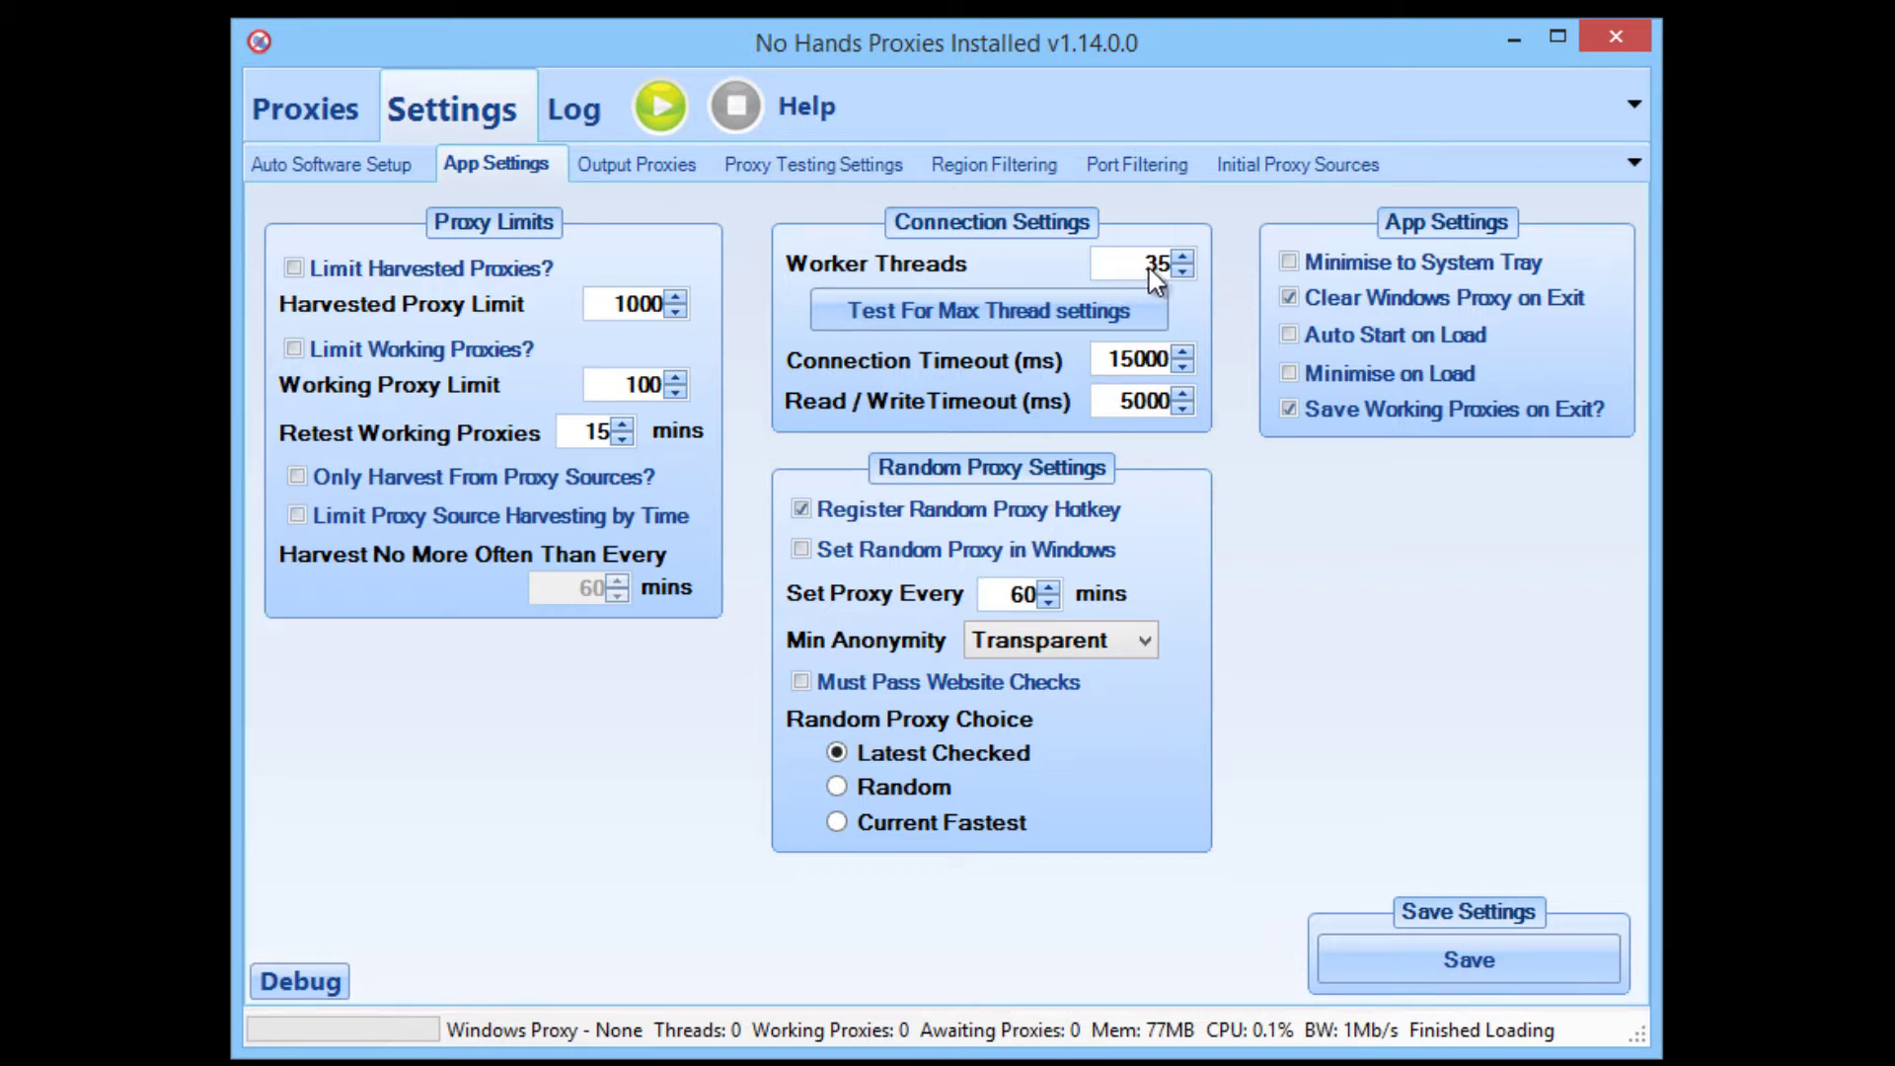
click(1183, 269)
click(1182, 269)
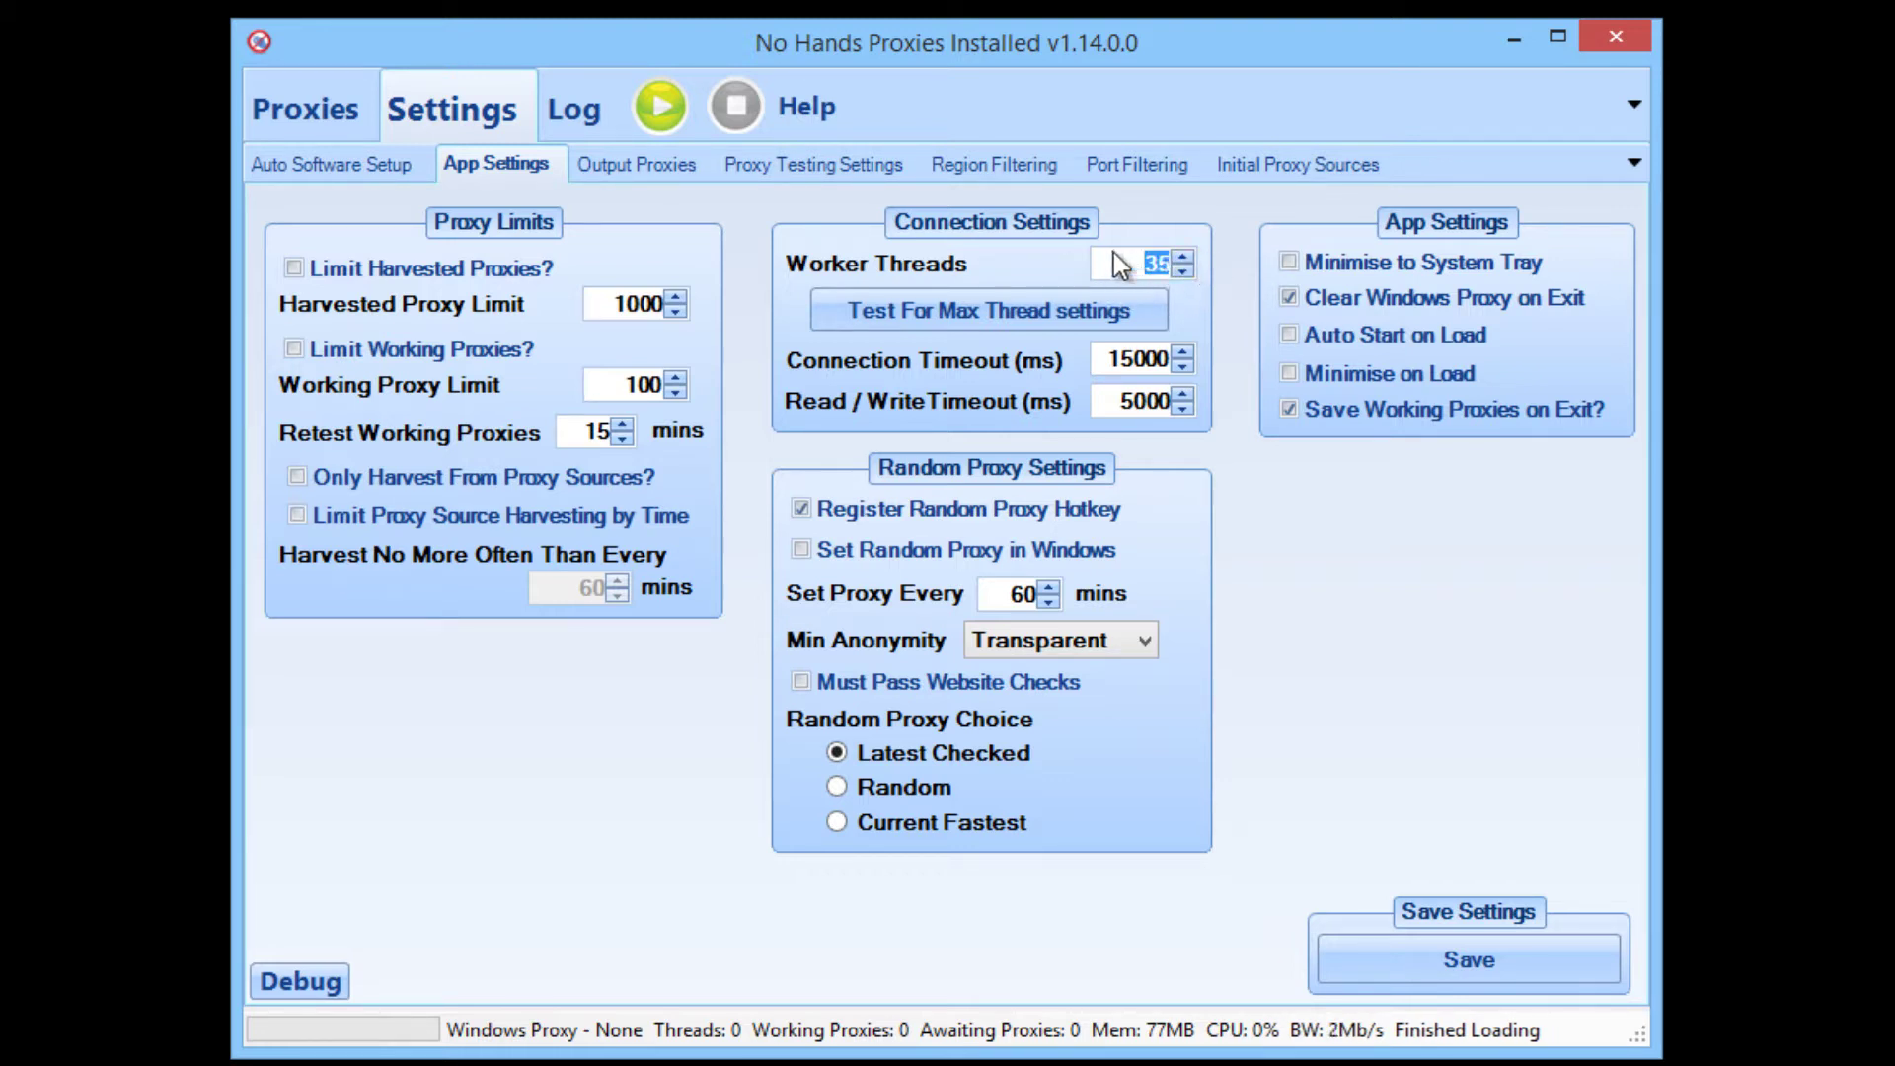
Start the maximum thread test, abort it and close the tester window
click(897, 312)
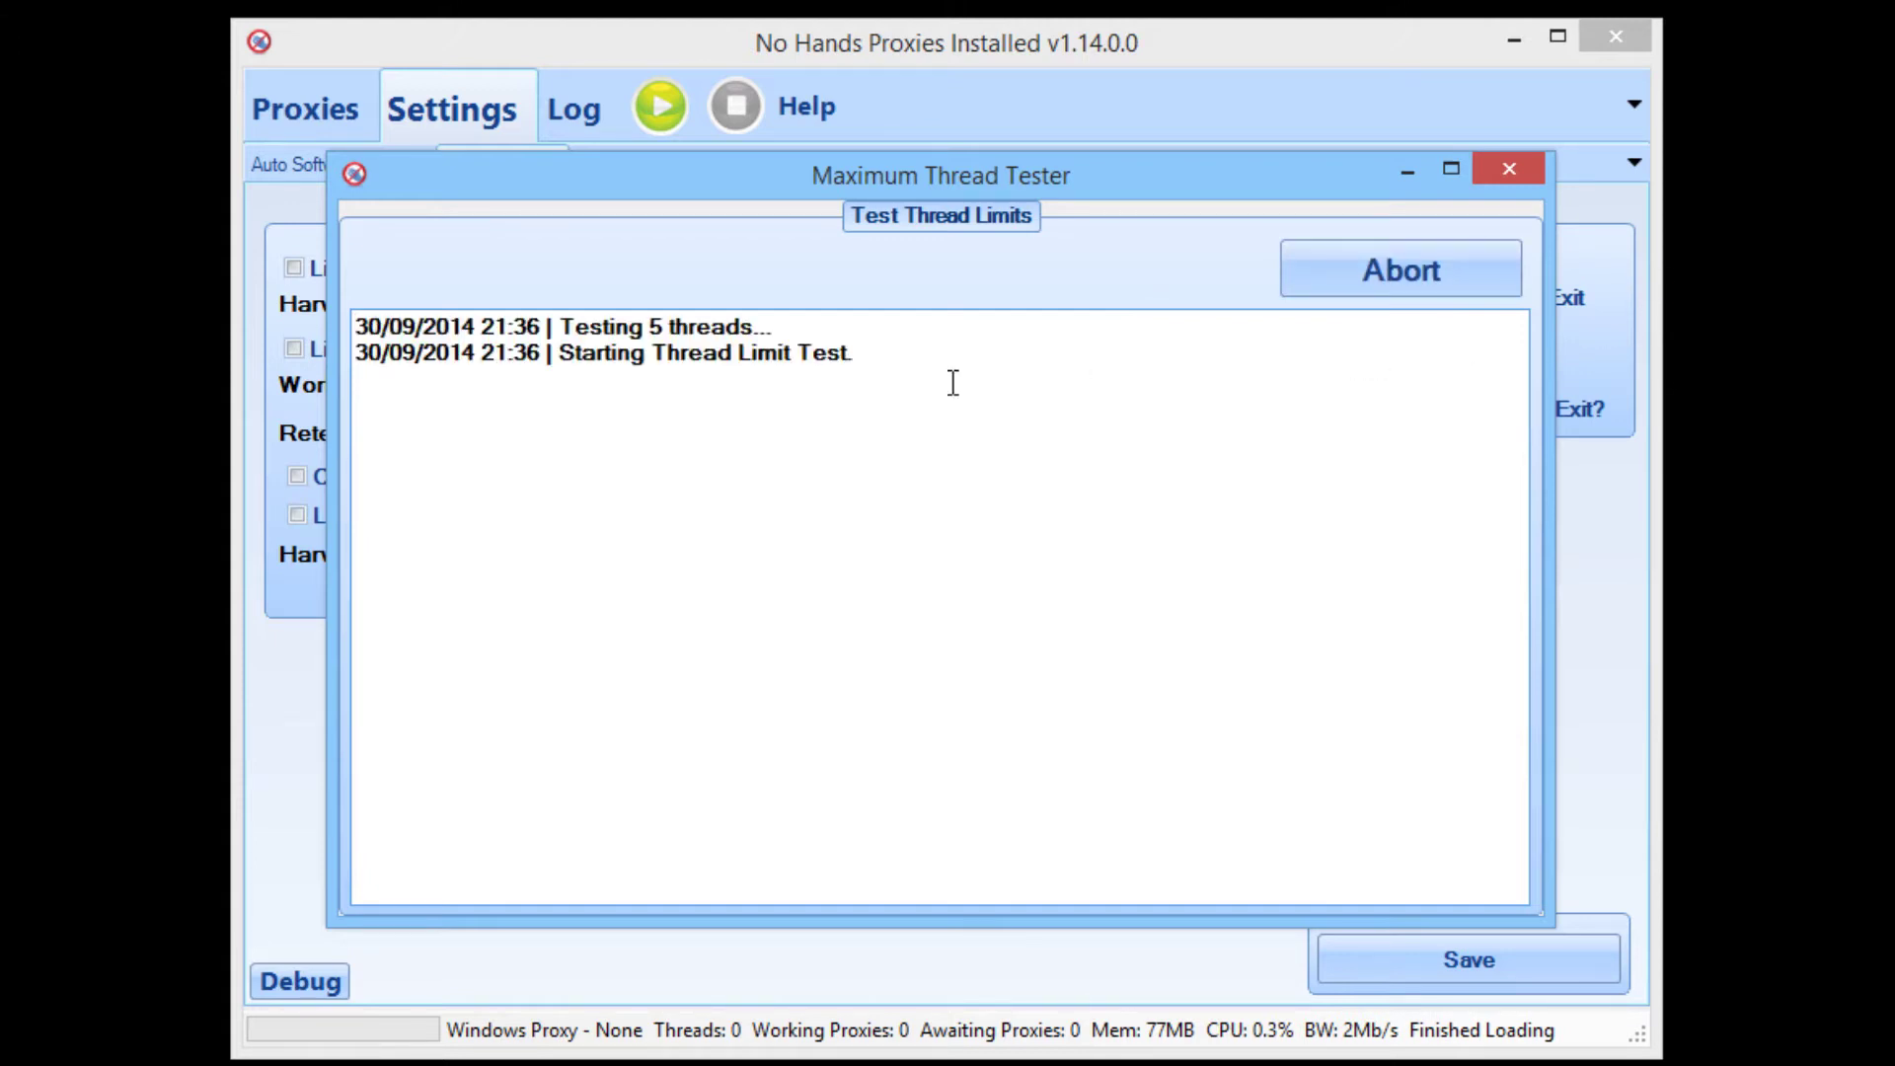
mouse_move(918, 190)
mouse_down()
mouse_move(933, 378)
mouse_move(936, 184)
mouse_up()
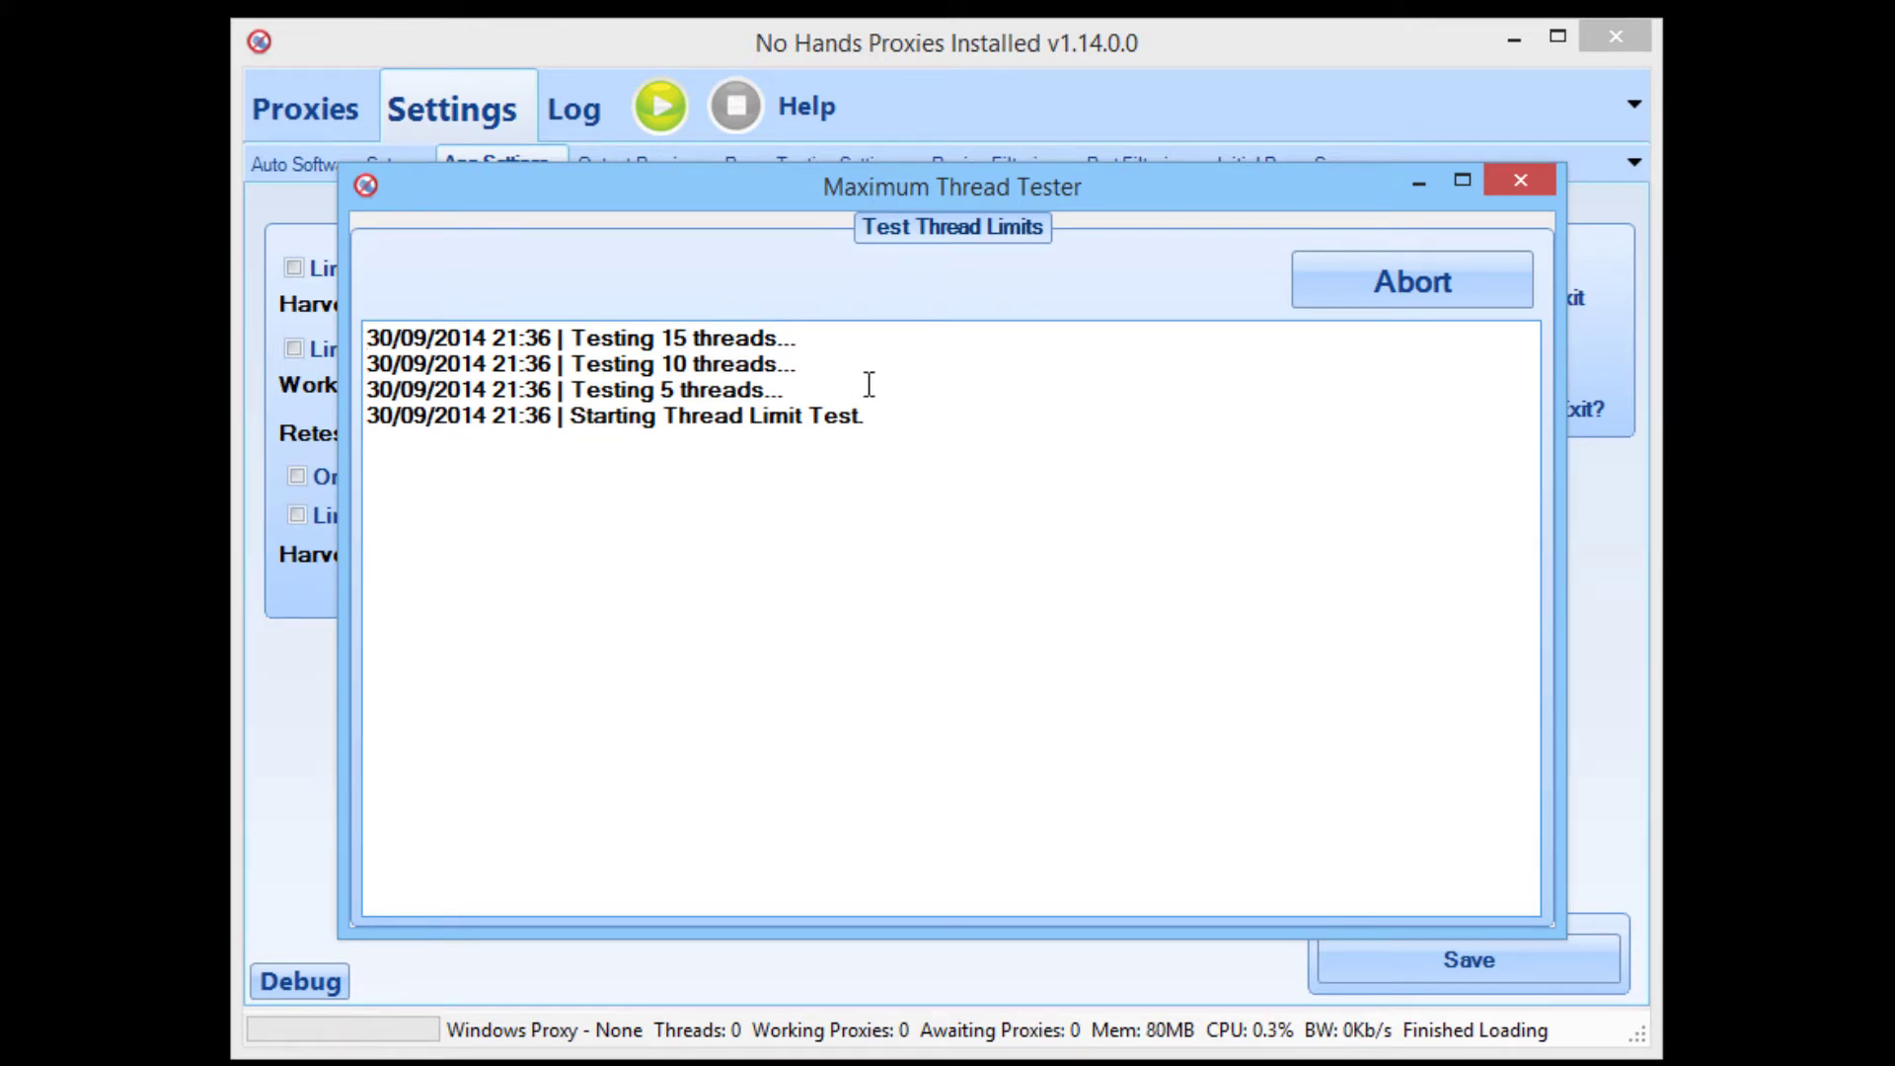
click(1406, 280)
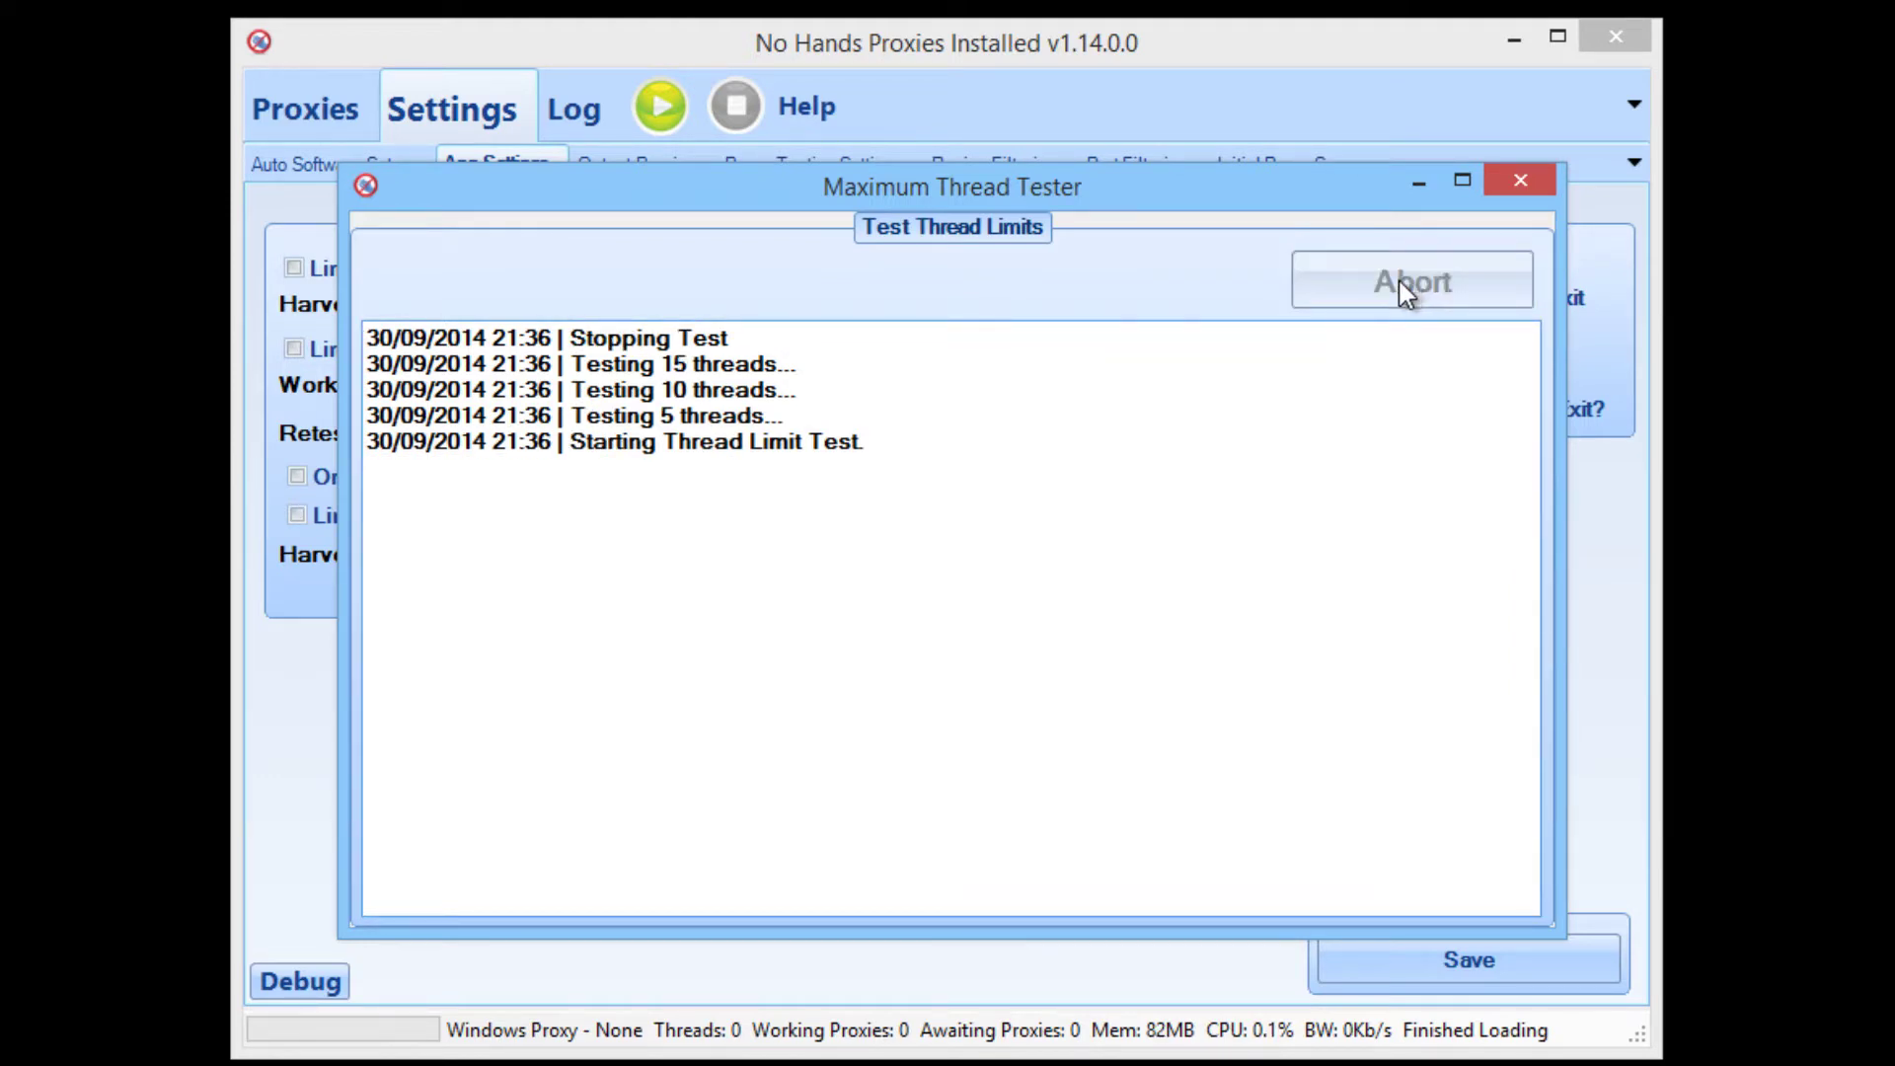
drag(1051, 197, 1046, 334)
click(1514, 327)
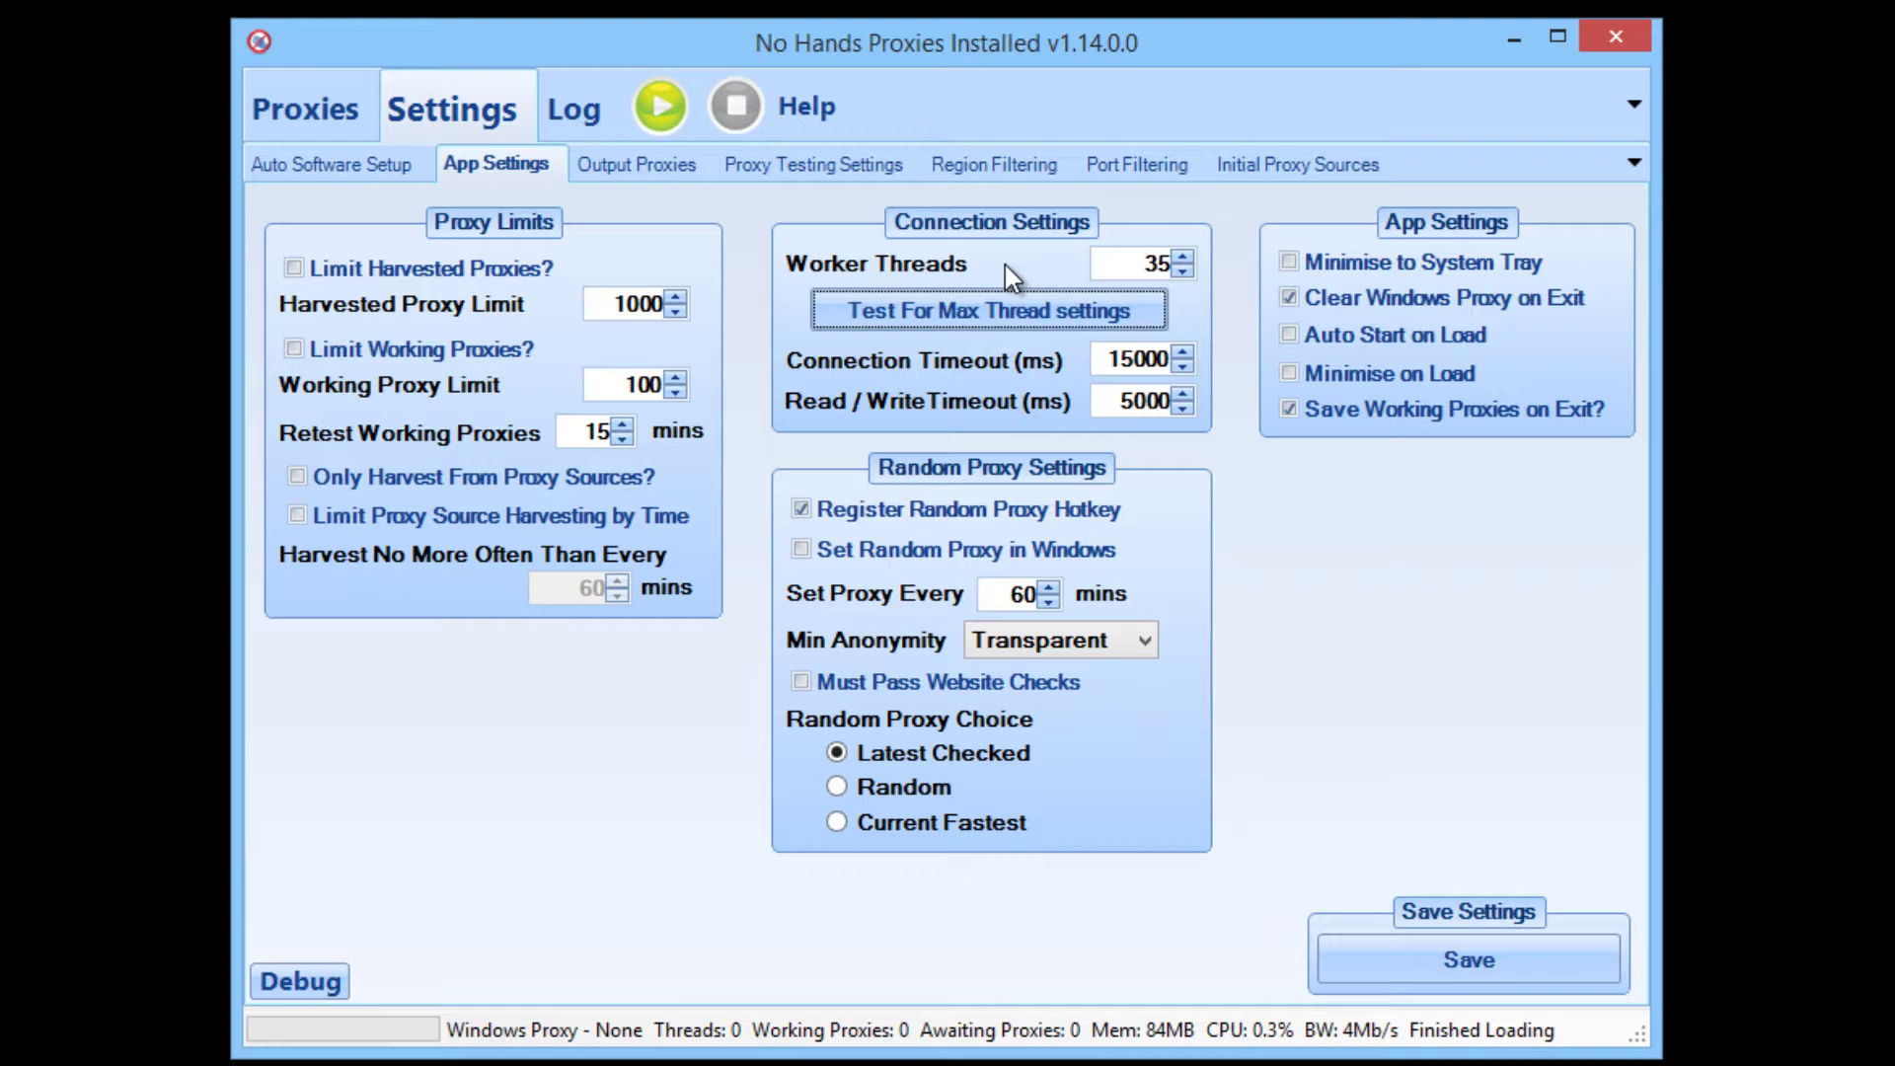
Review the options for saving output proxies to a file, including the minimum anonymity choices, and close the form without adding an output
click(608, 180)
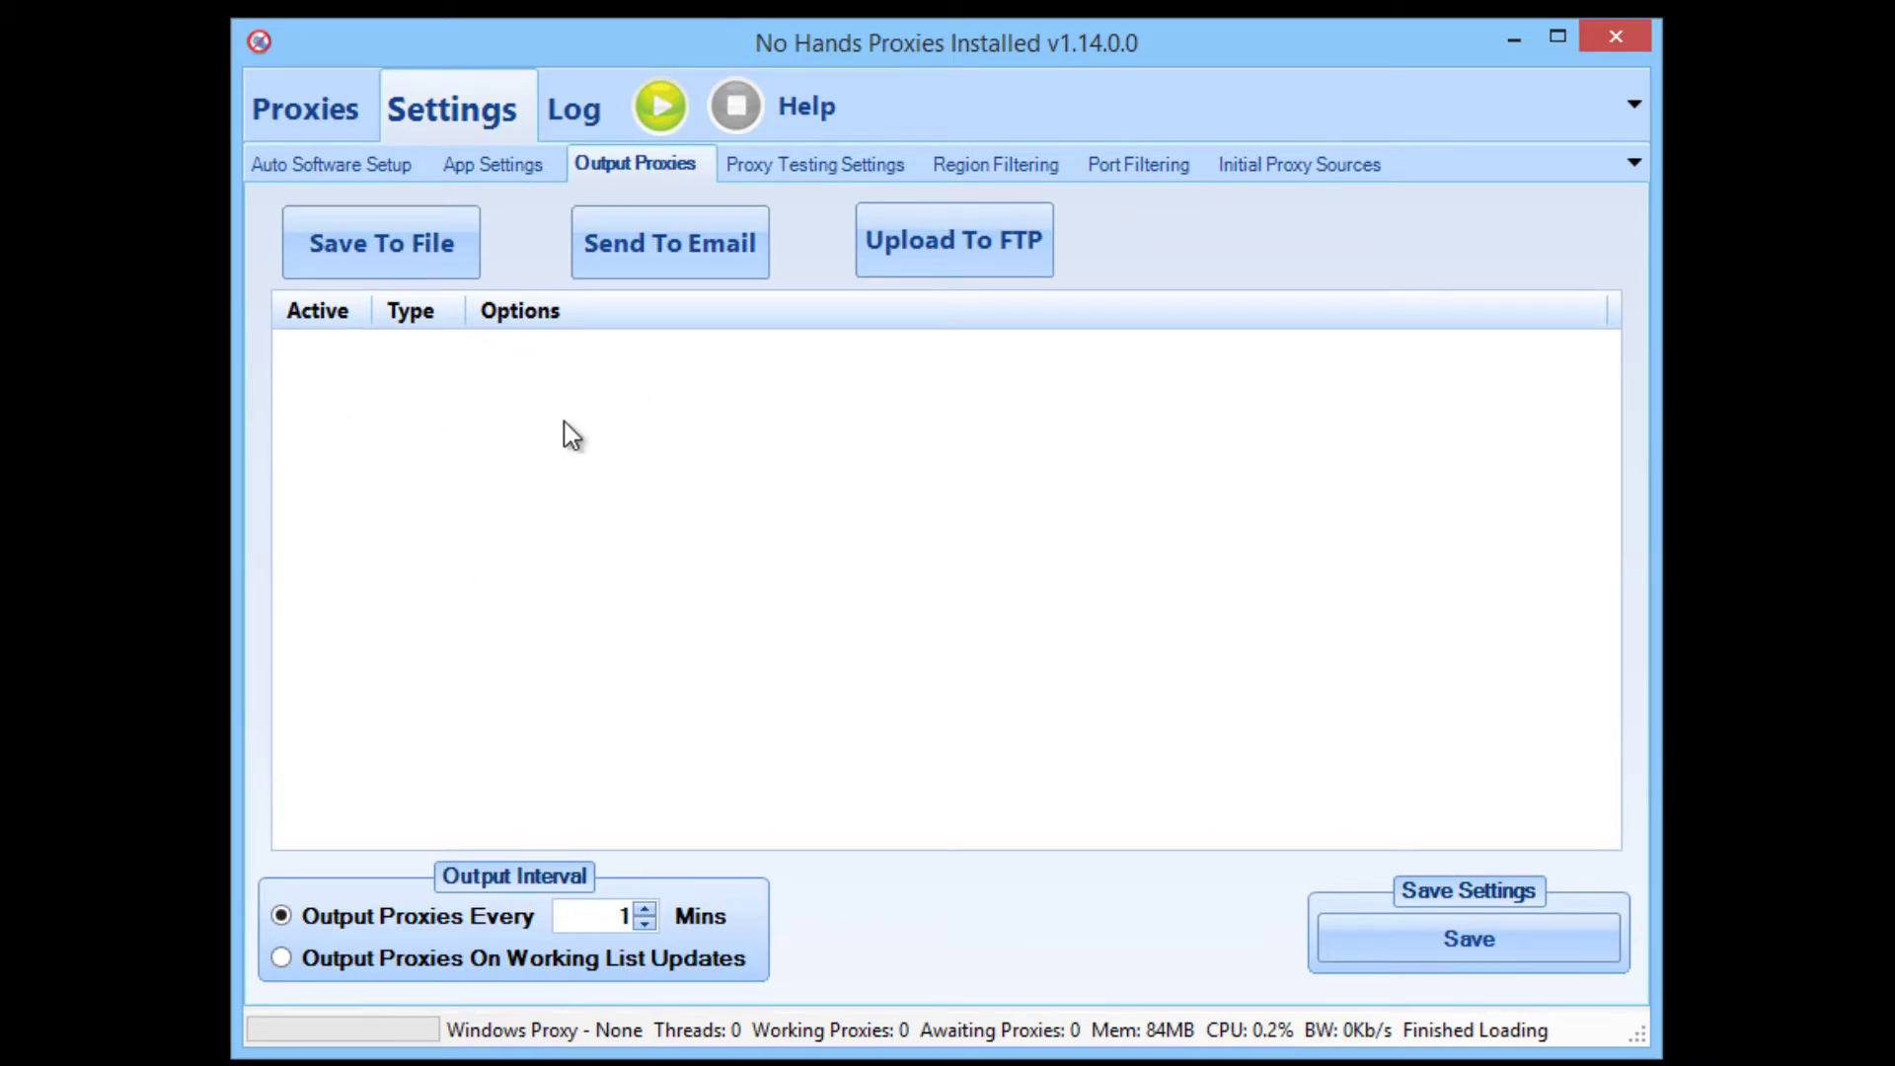
click(388, 247)
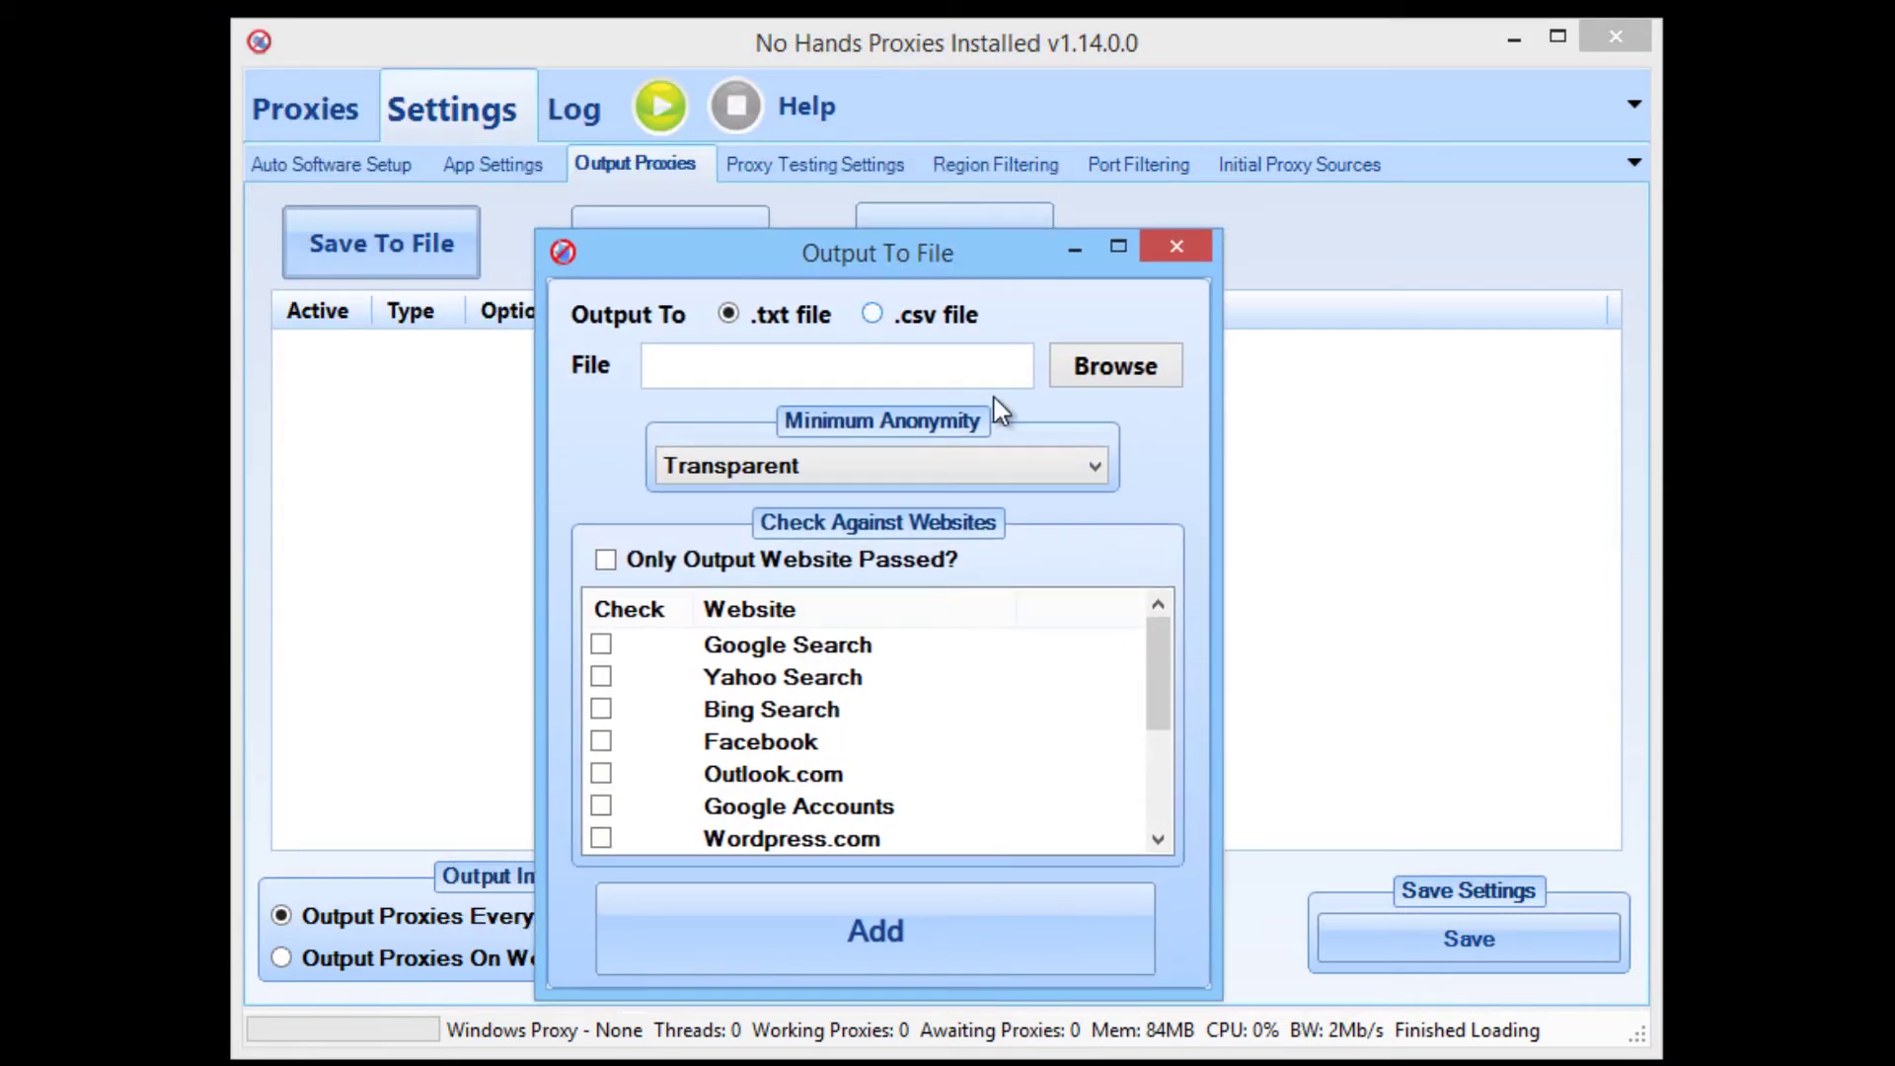
click(800, 460)
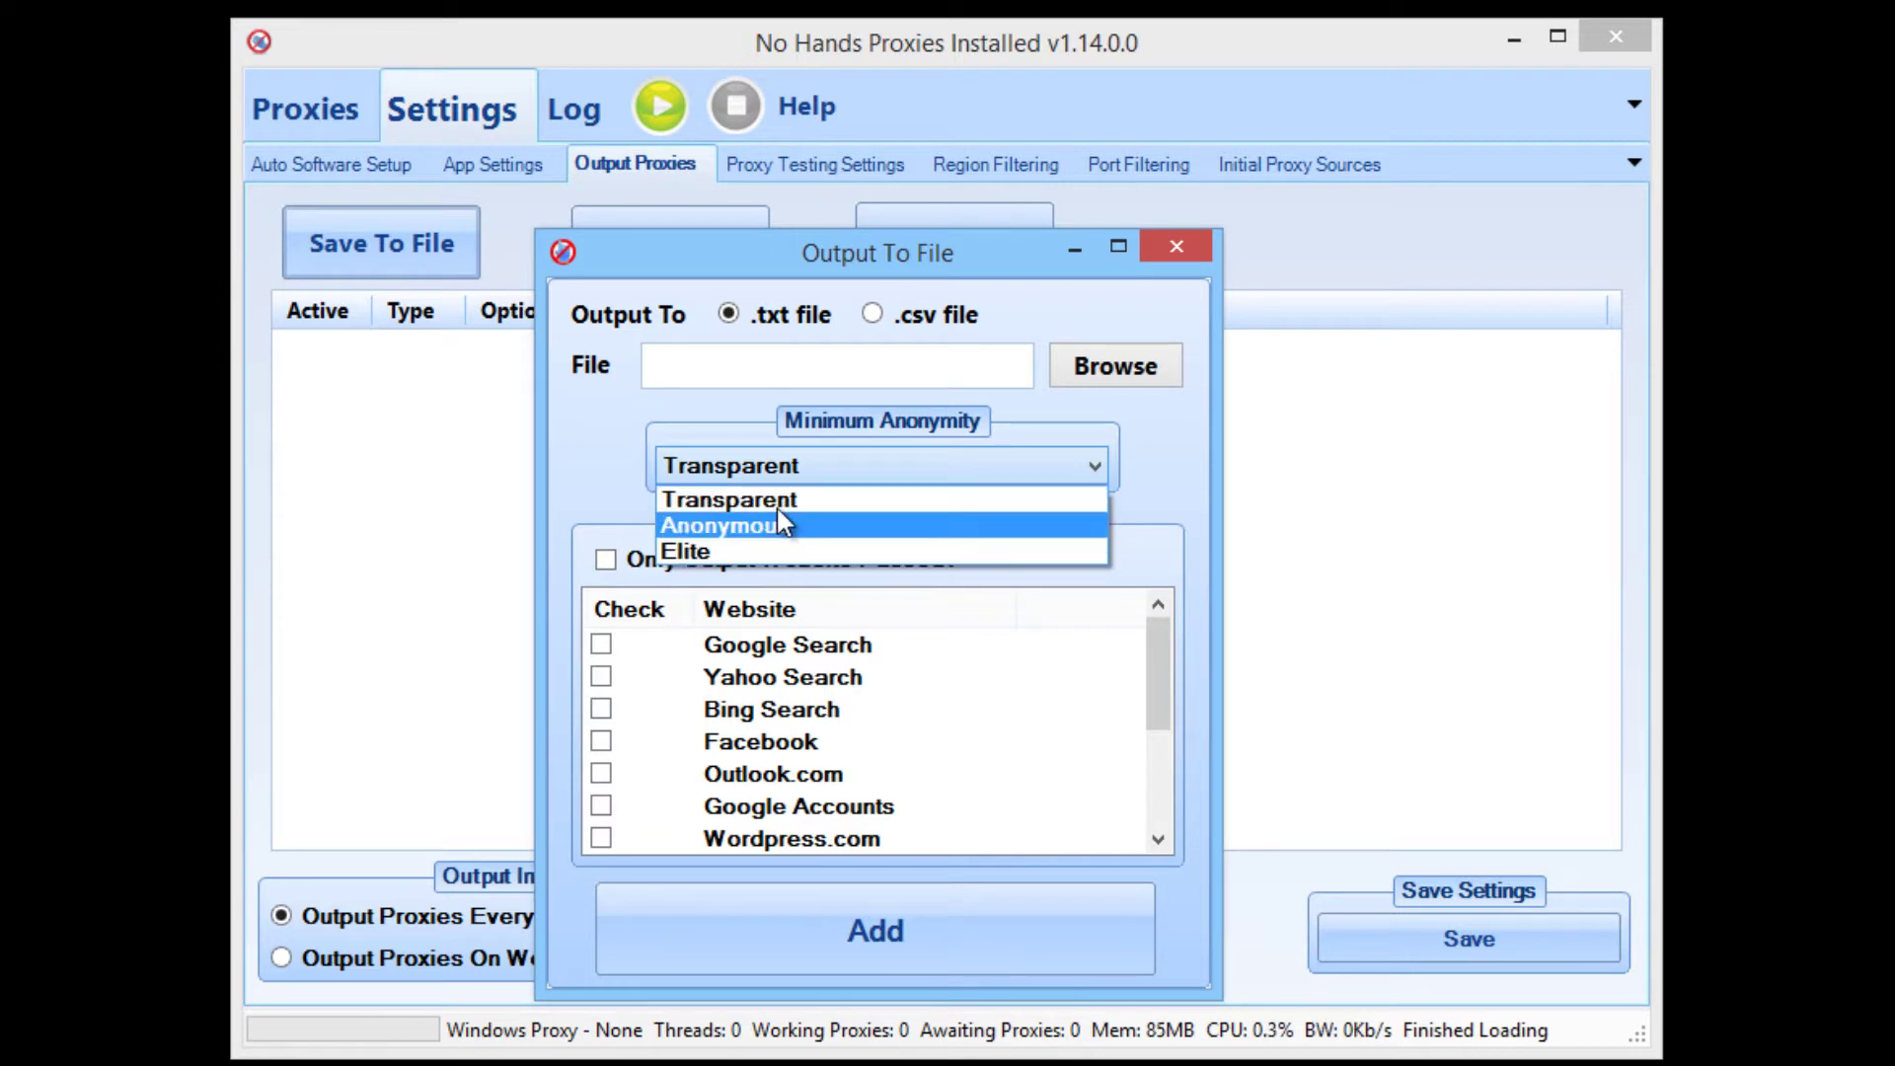
click(673, 495)
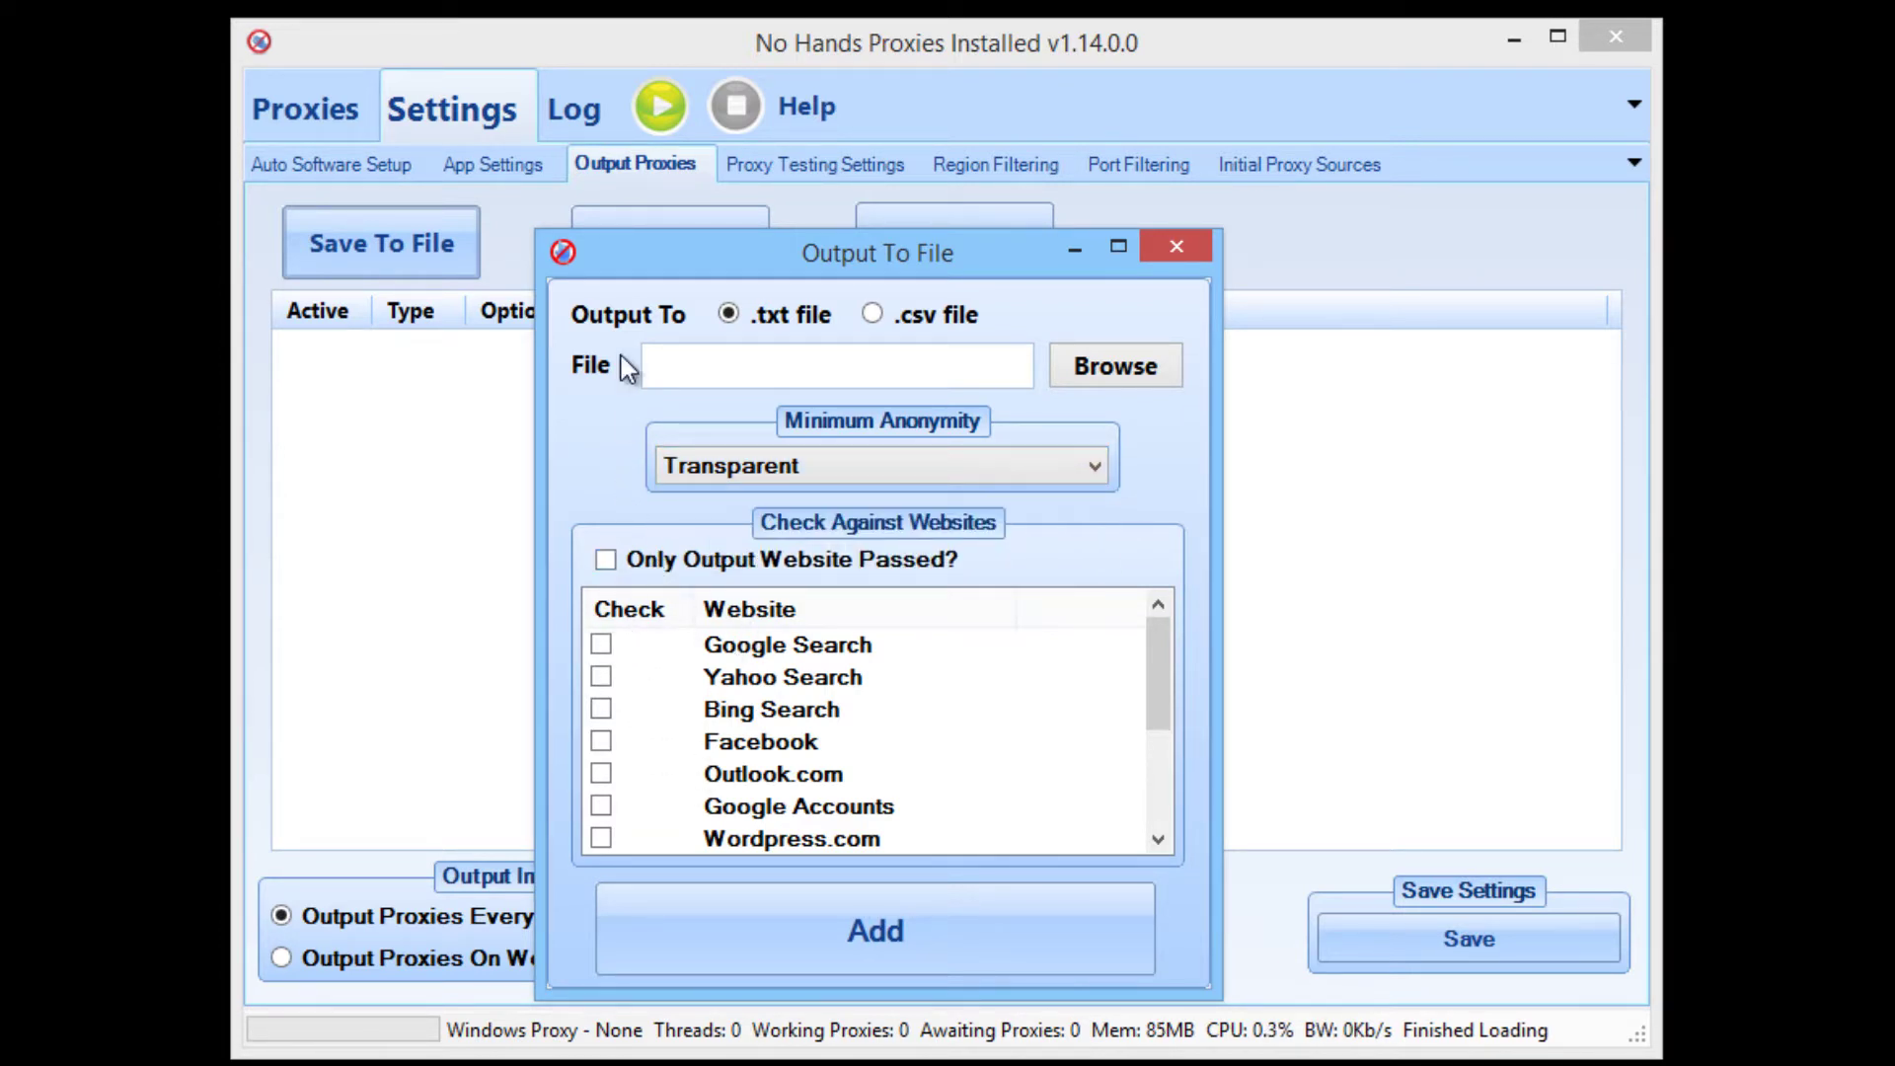
click(1194, 246)
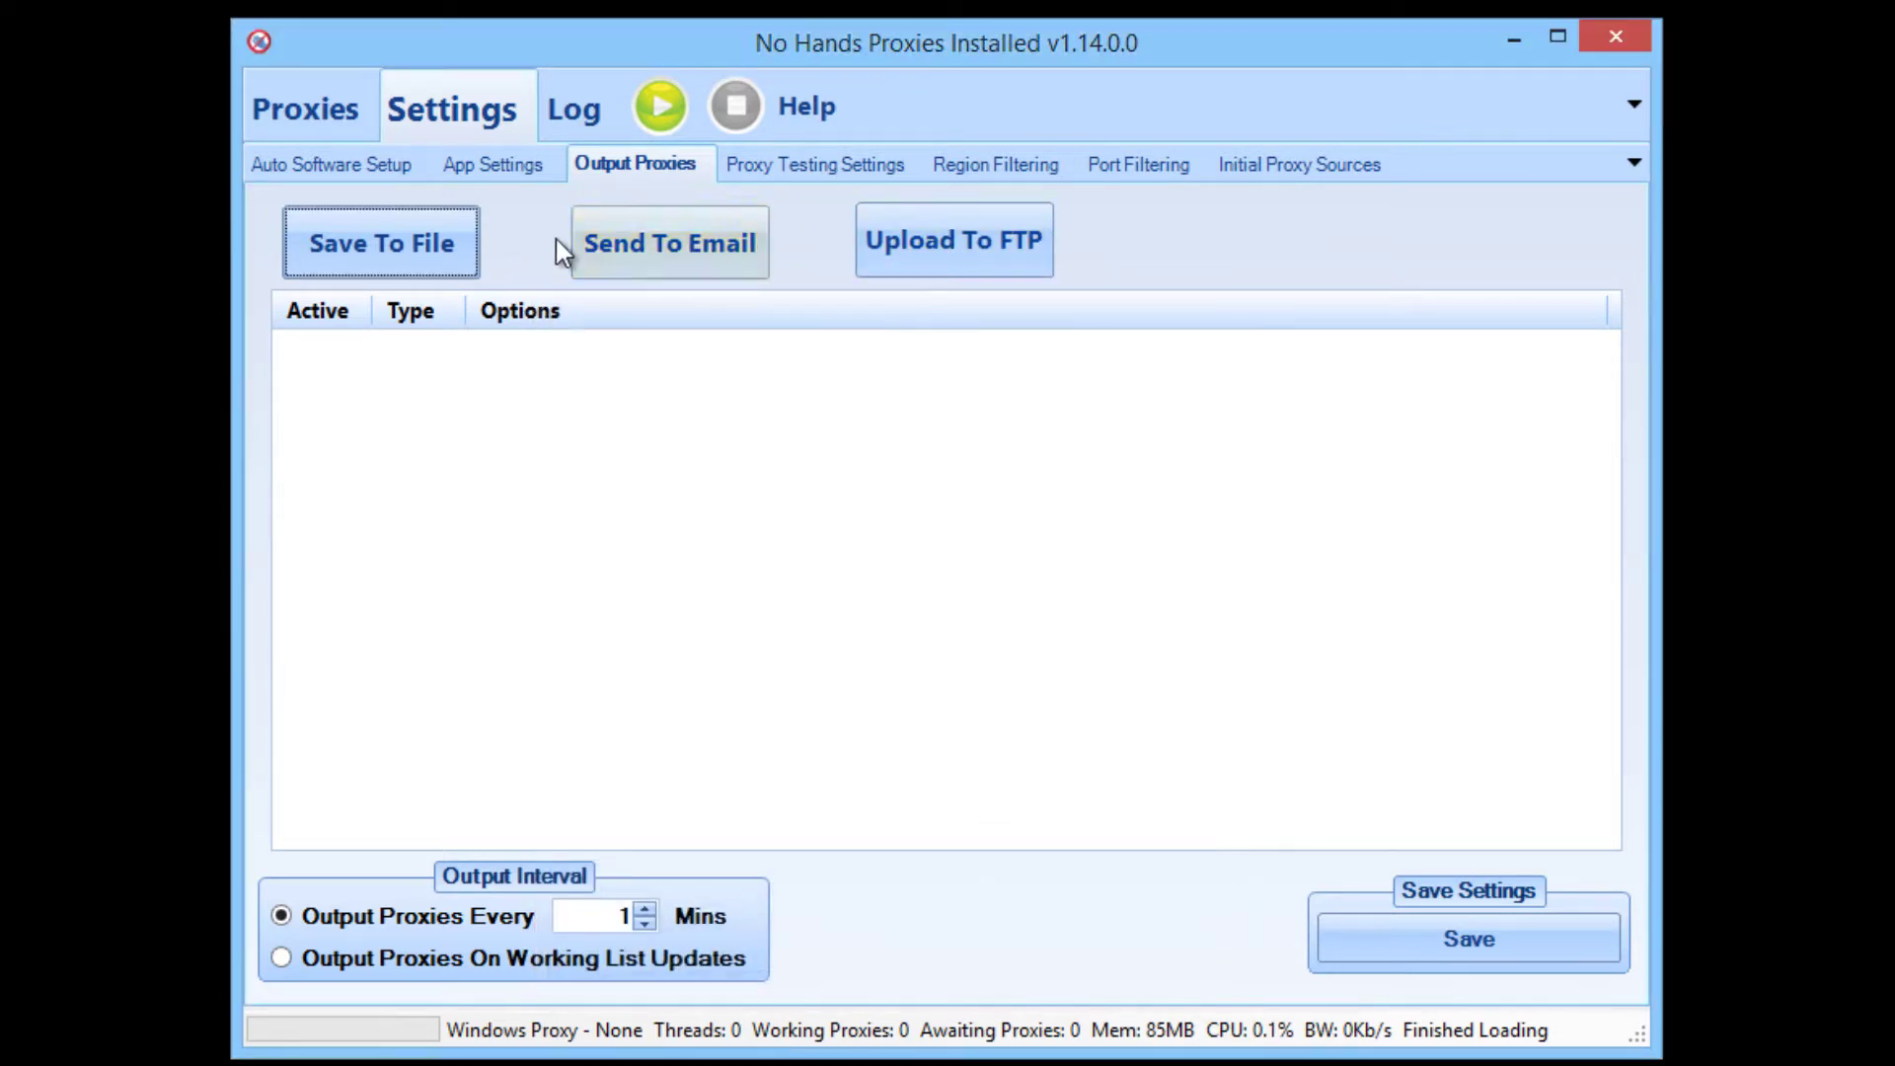
Review the email and FTP output forms for proxies, closing each without adding an output
click(695, 246)
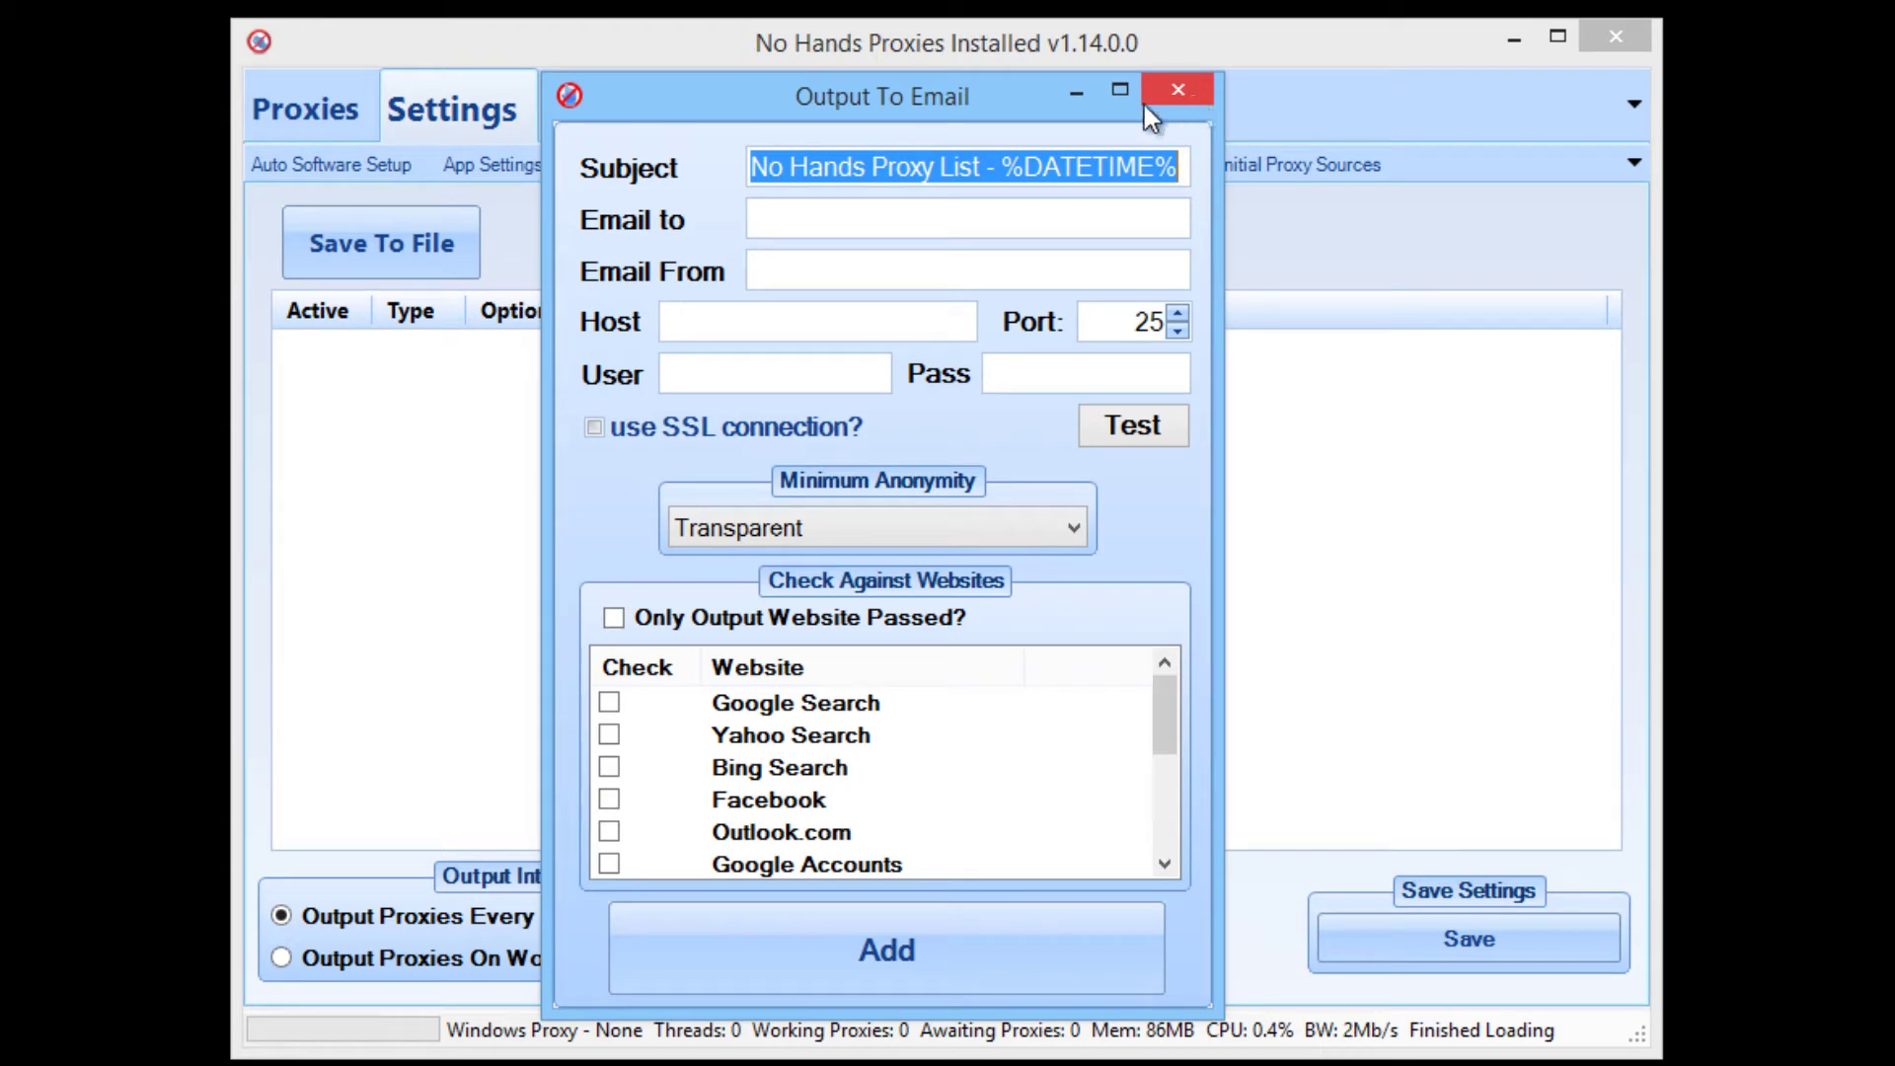
click(1174, 87)
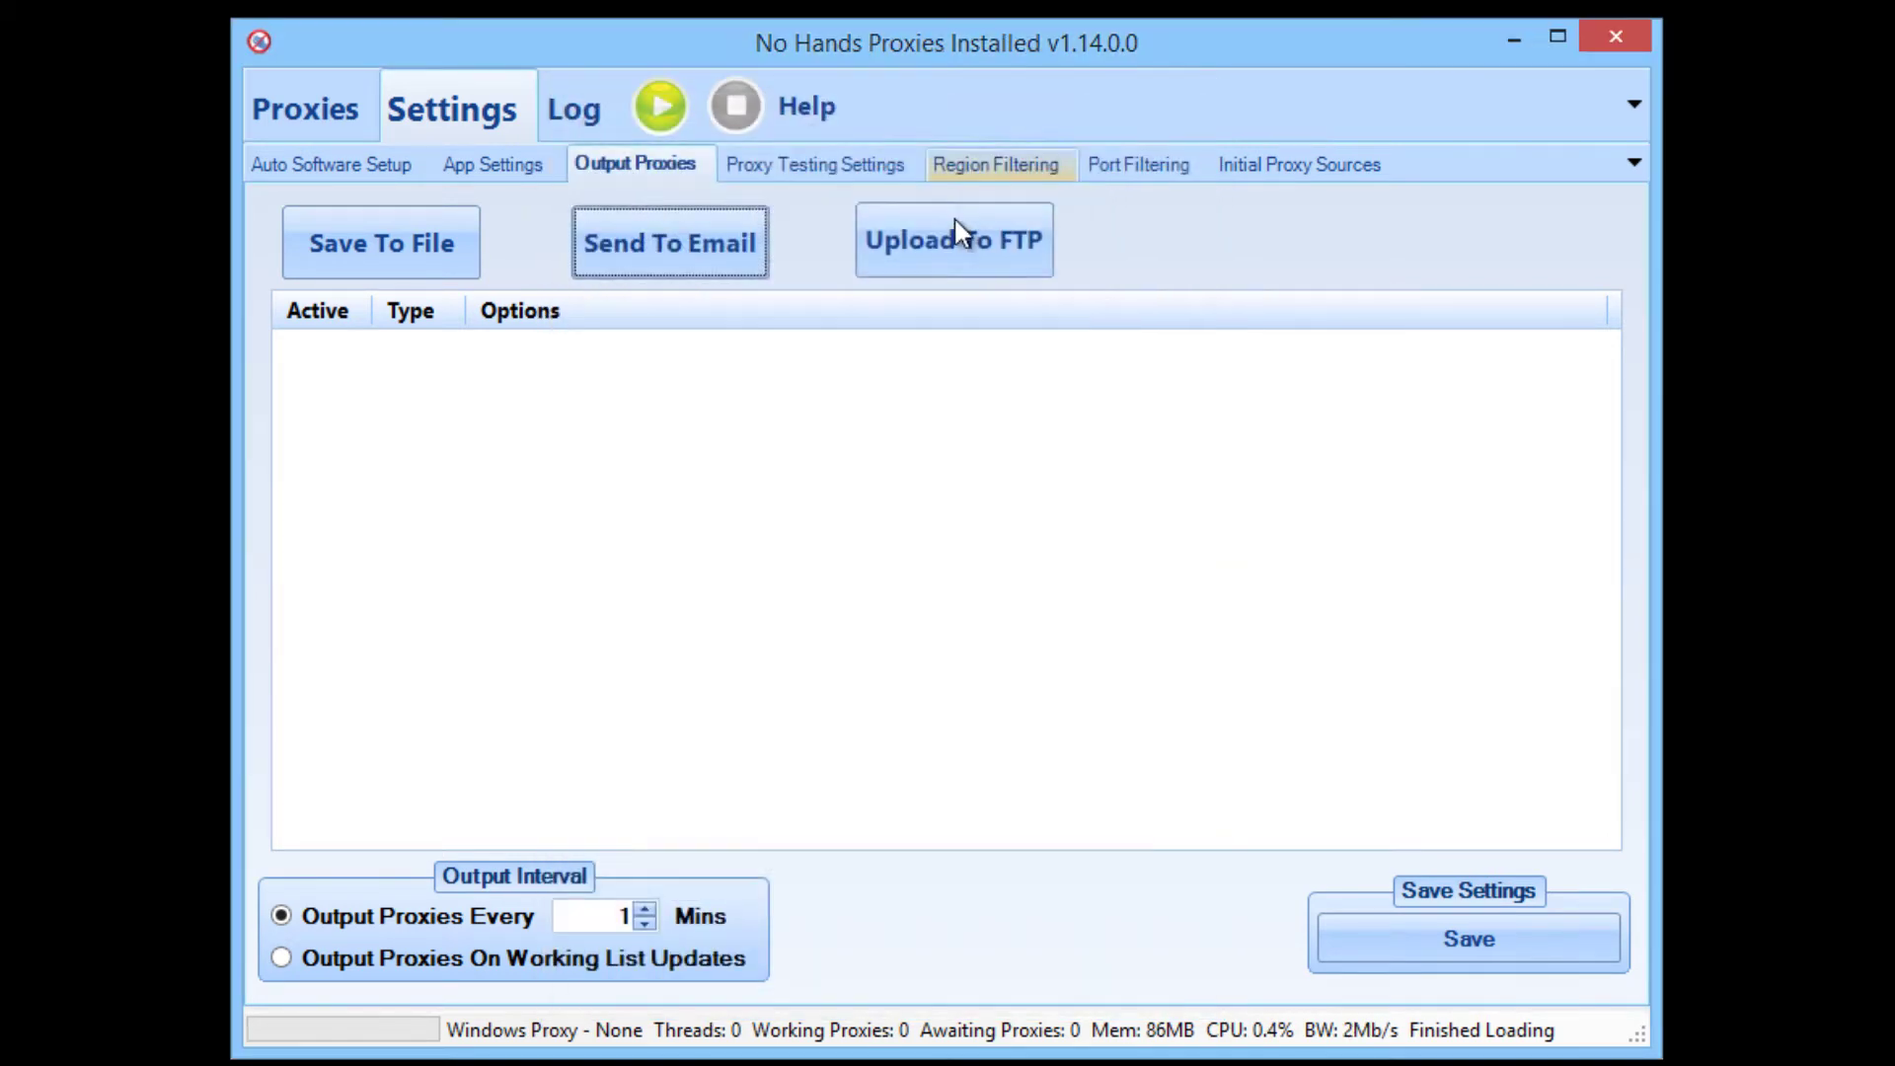
click(953, 239)
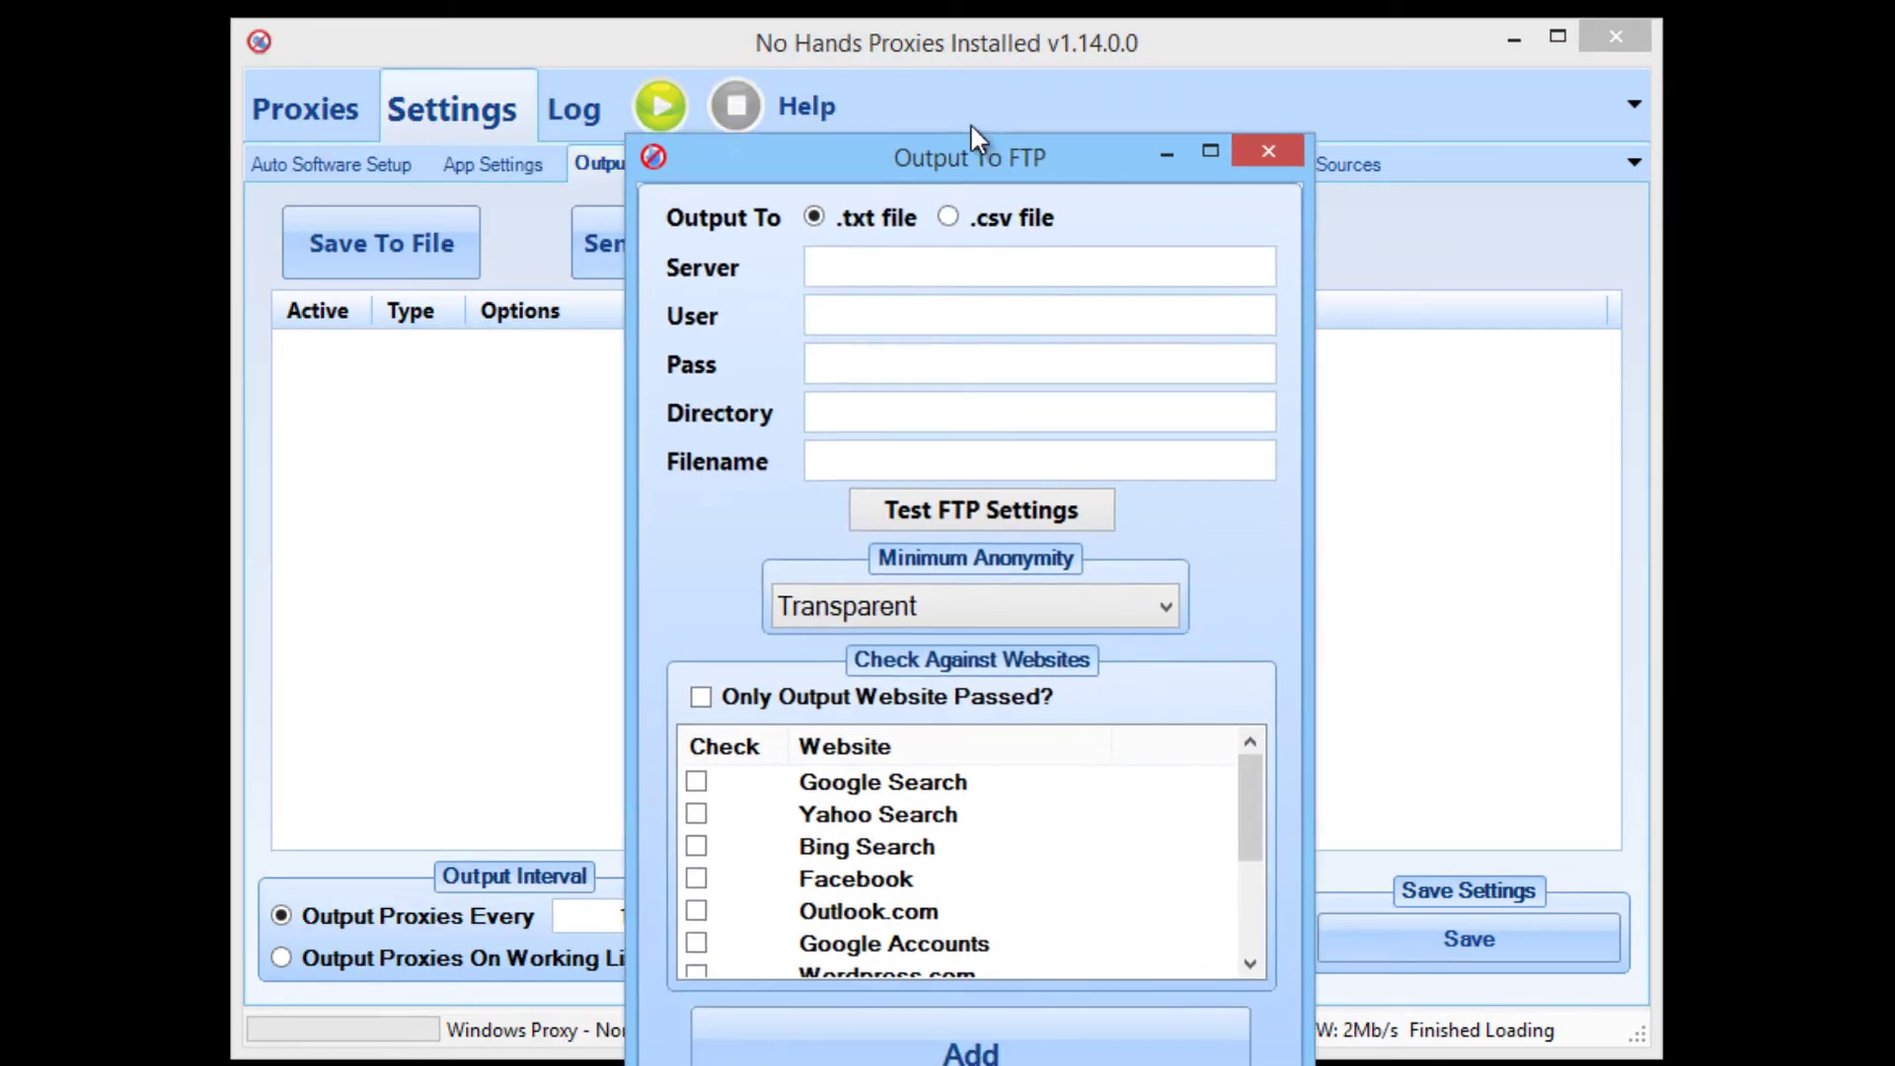
click(1244, 94)
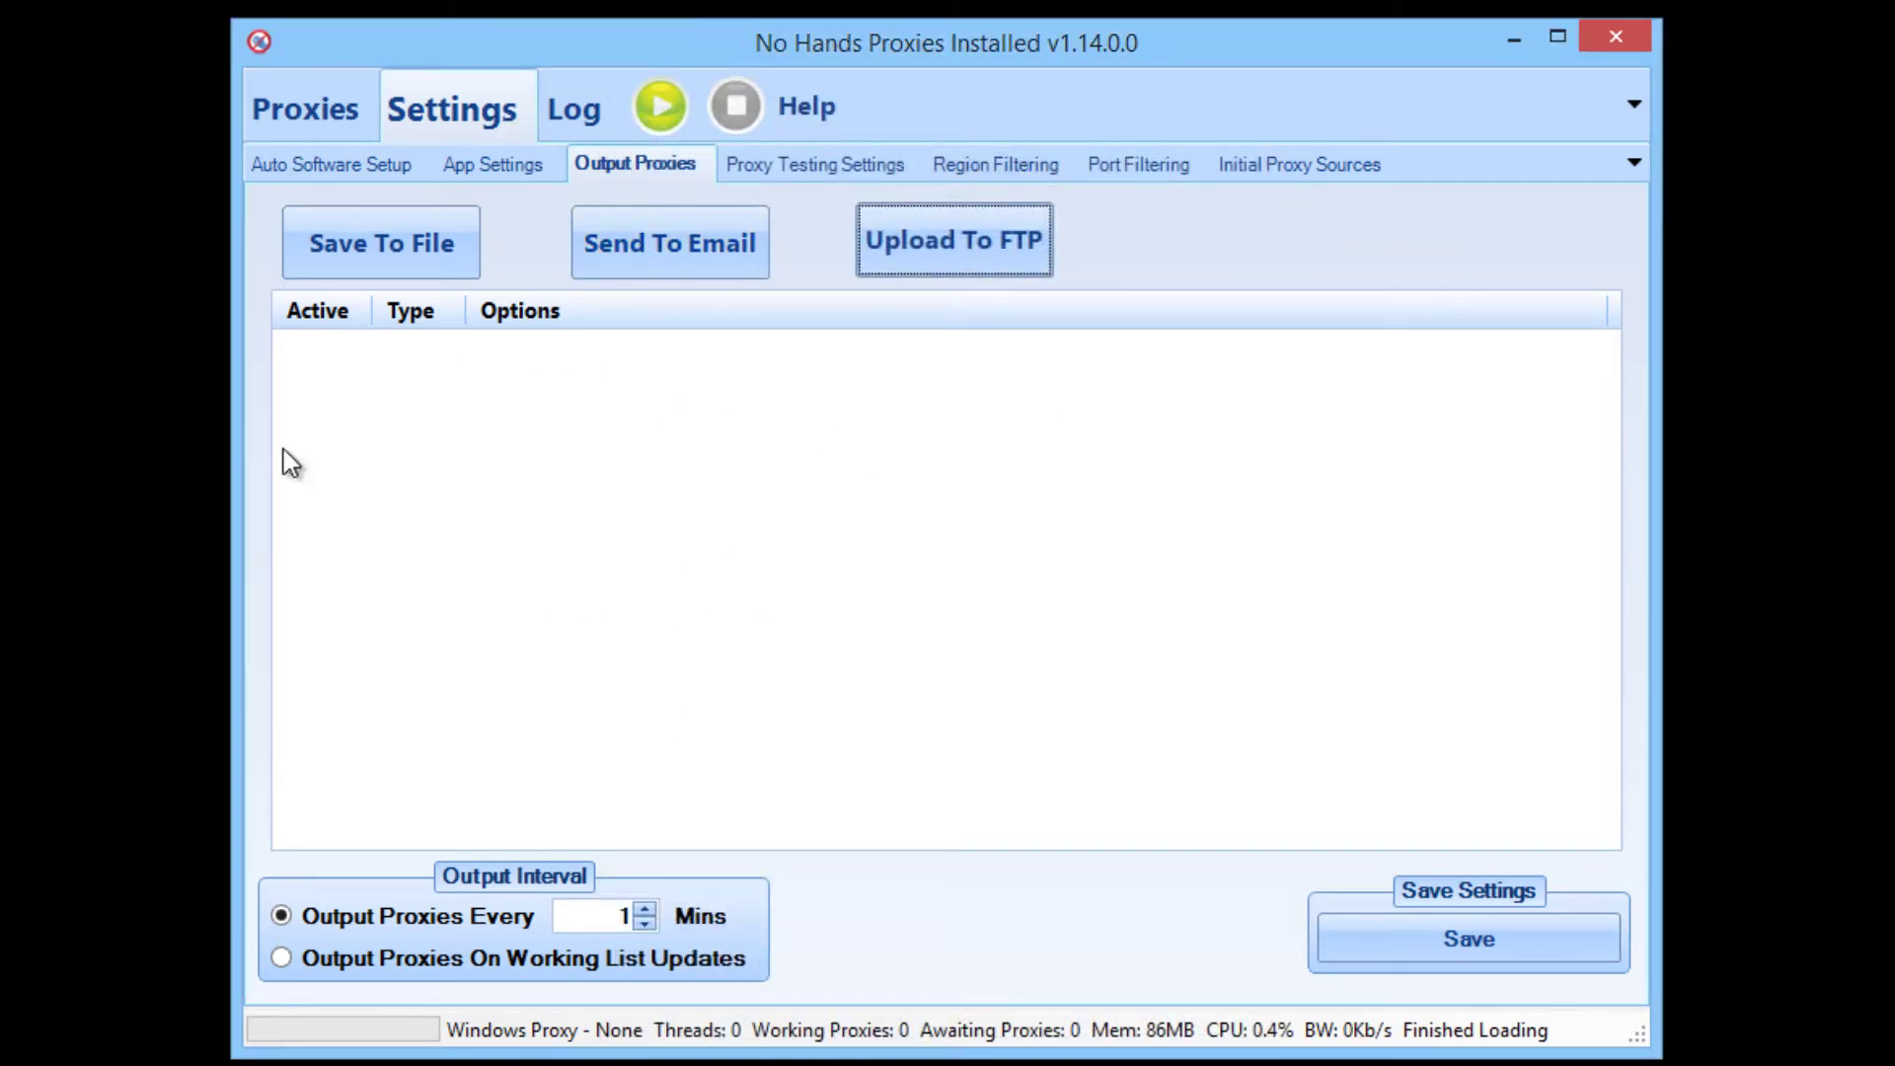
Compare the automatic software presets with the output proxies settings
click(360, 160)
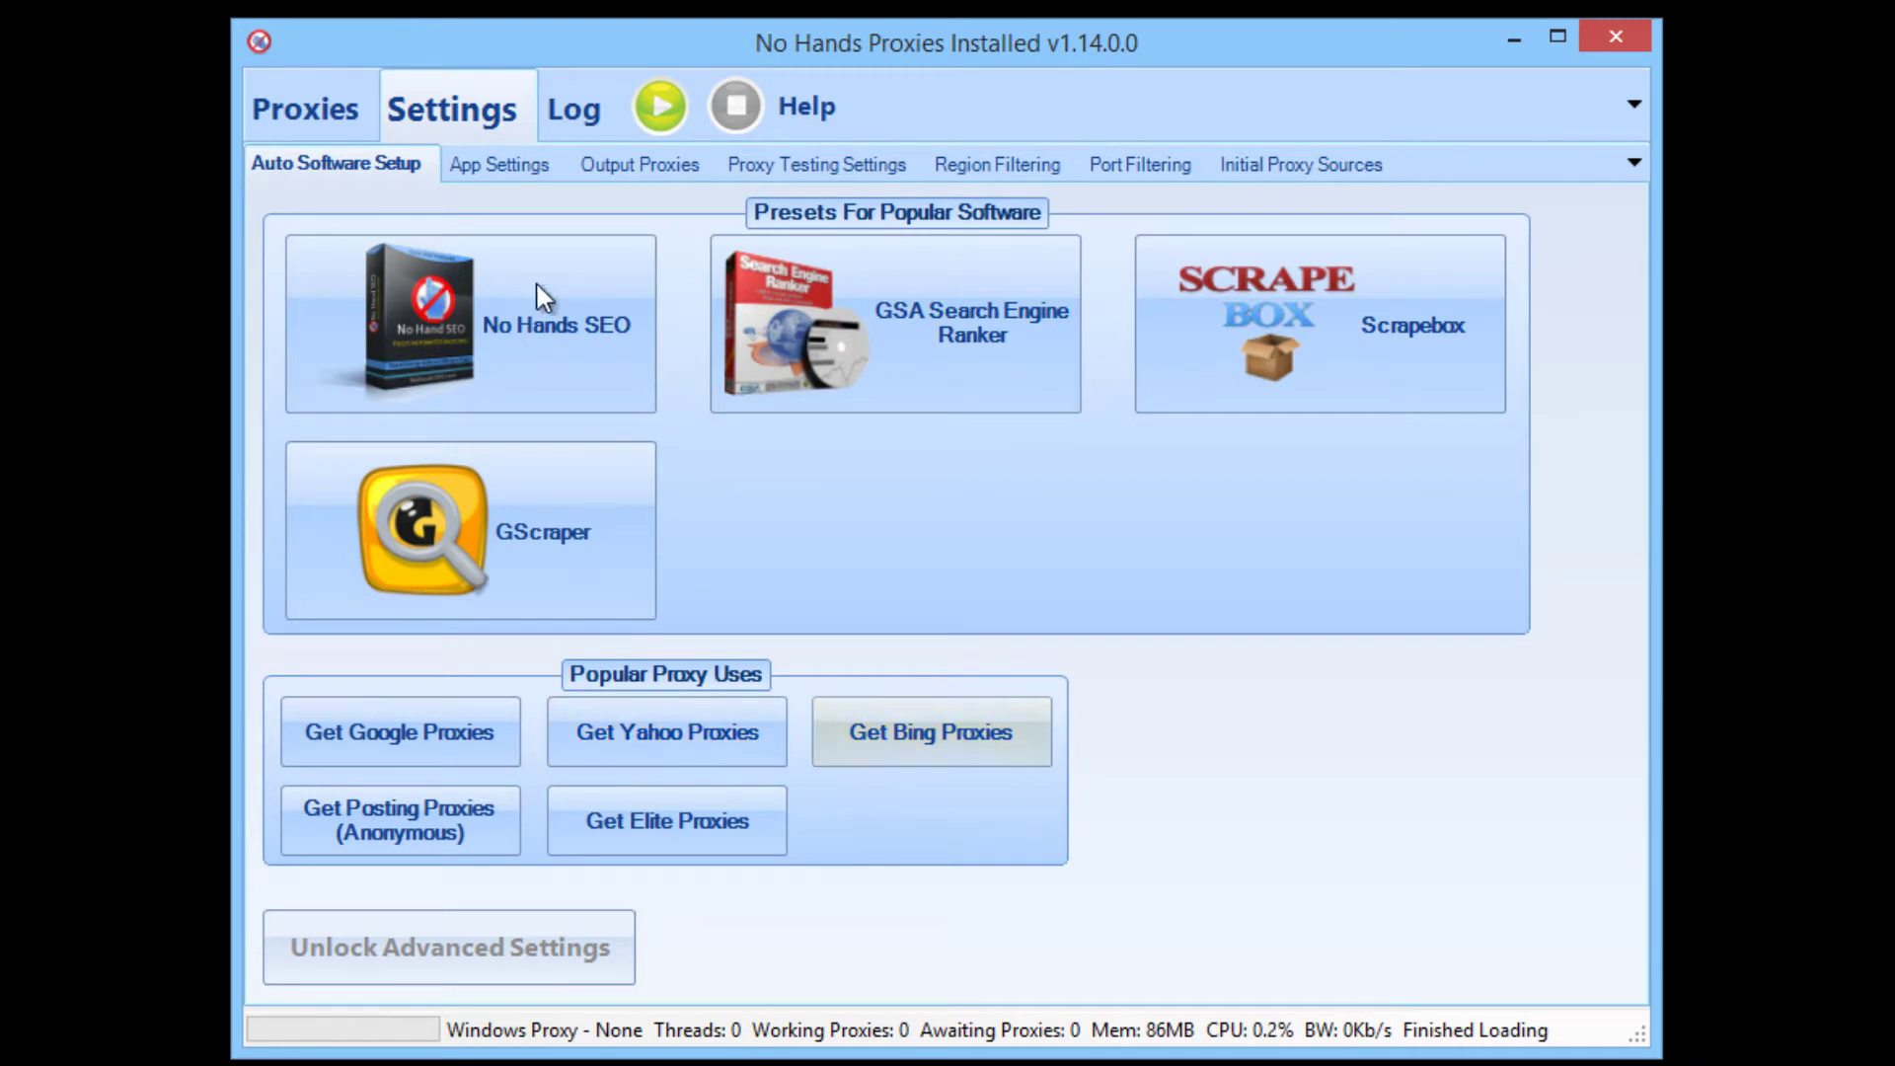
click(613, 165)
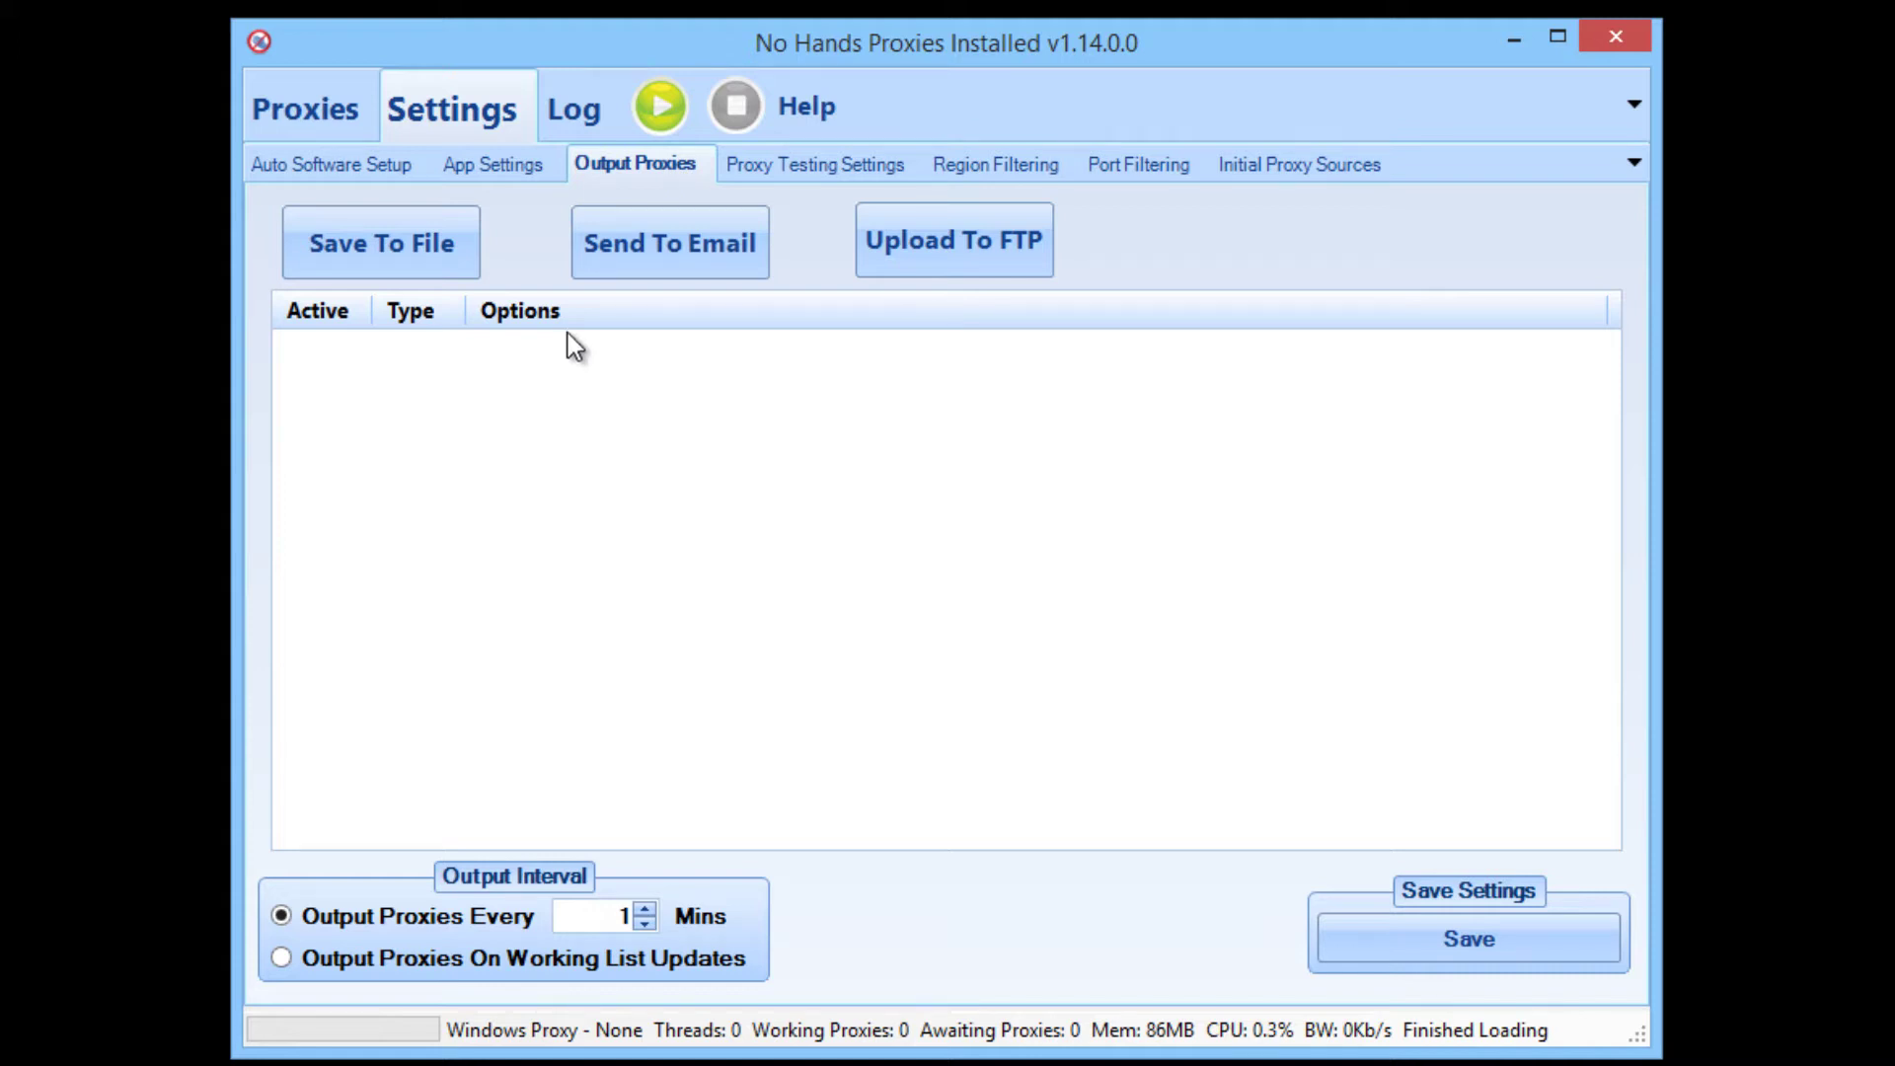
click(383, 178)
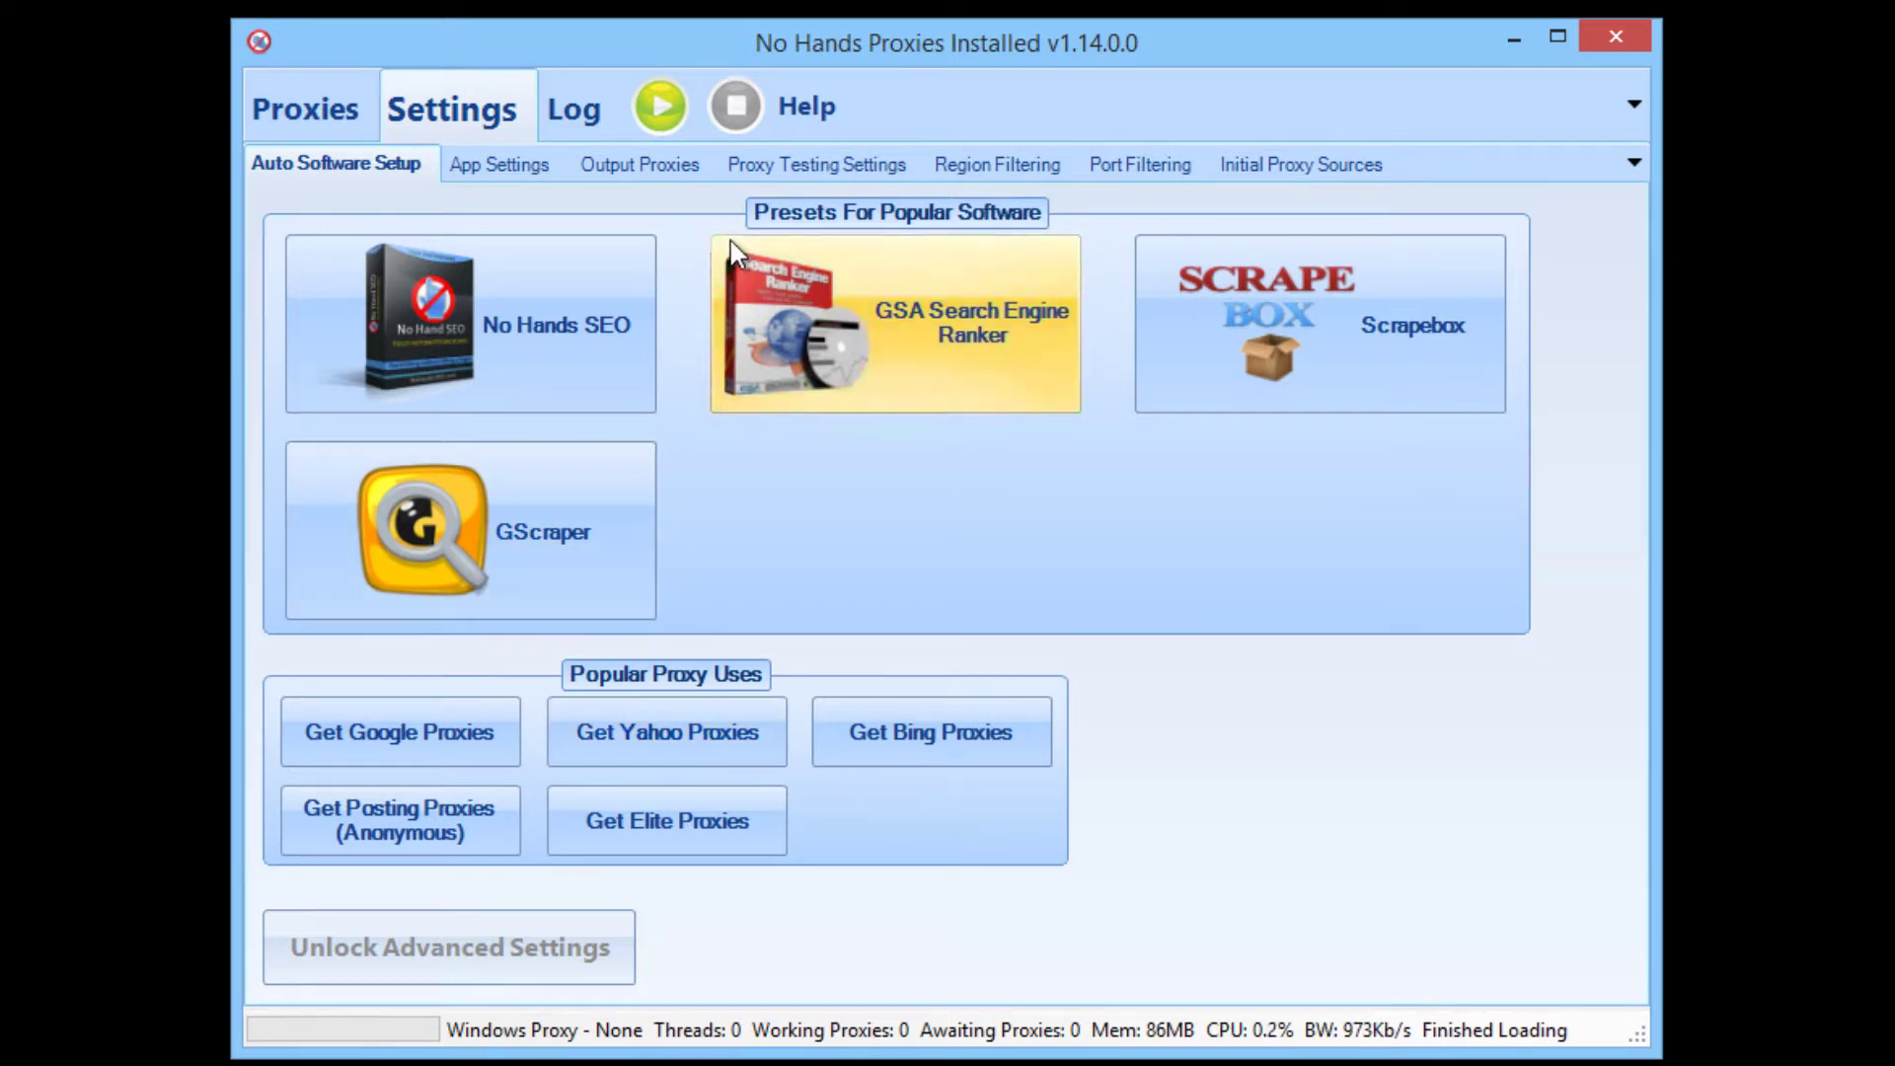
click(671, 174)
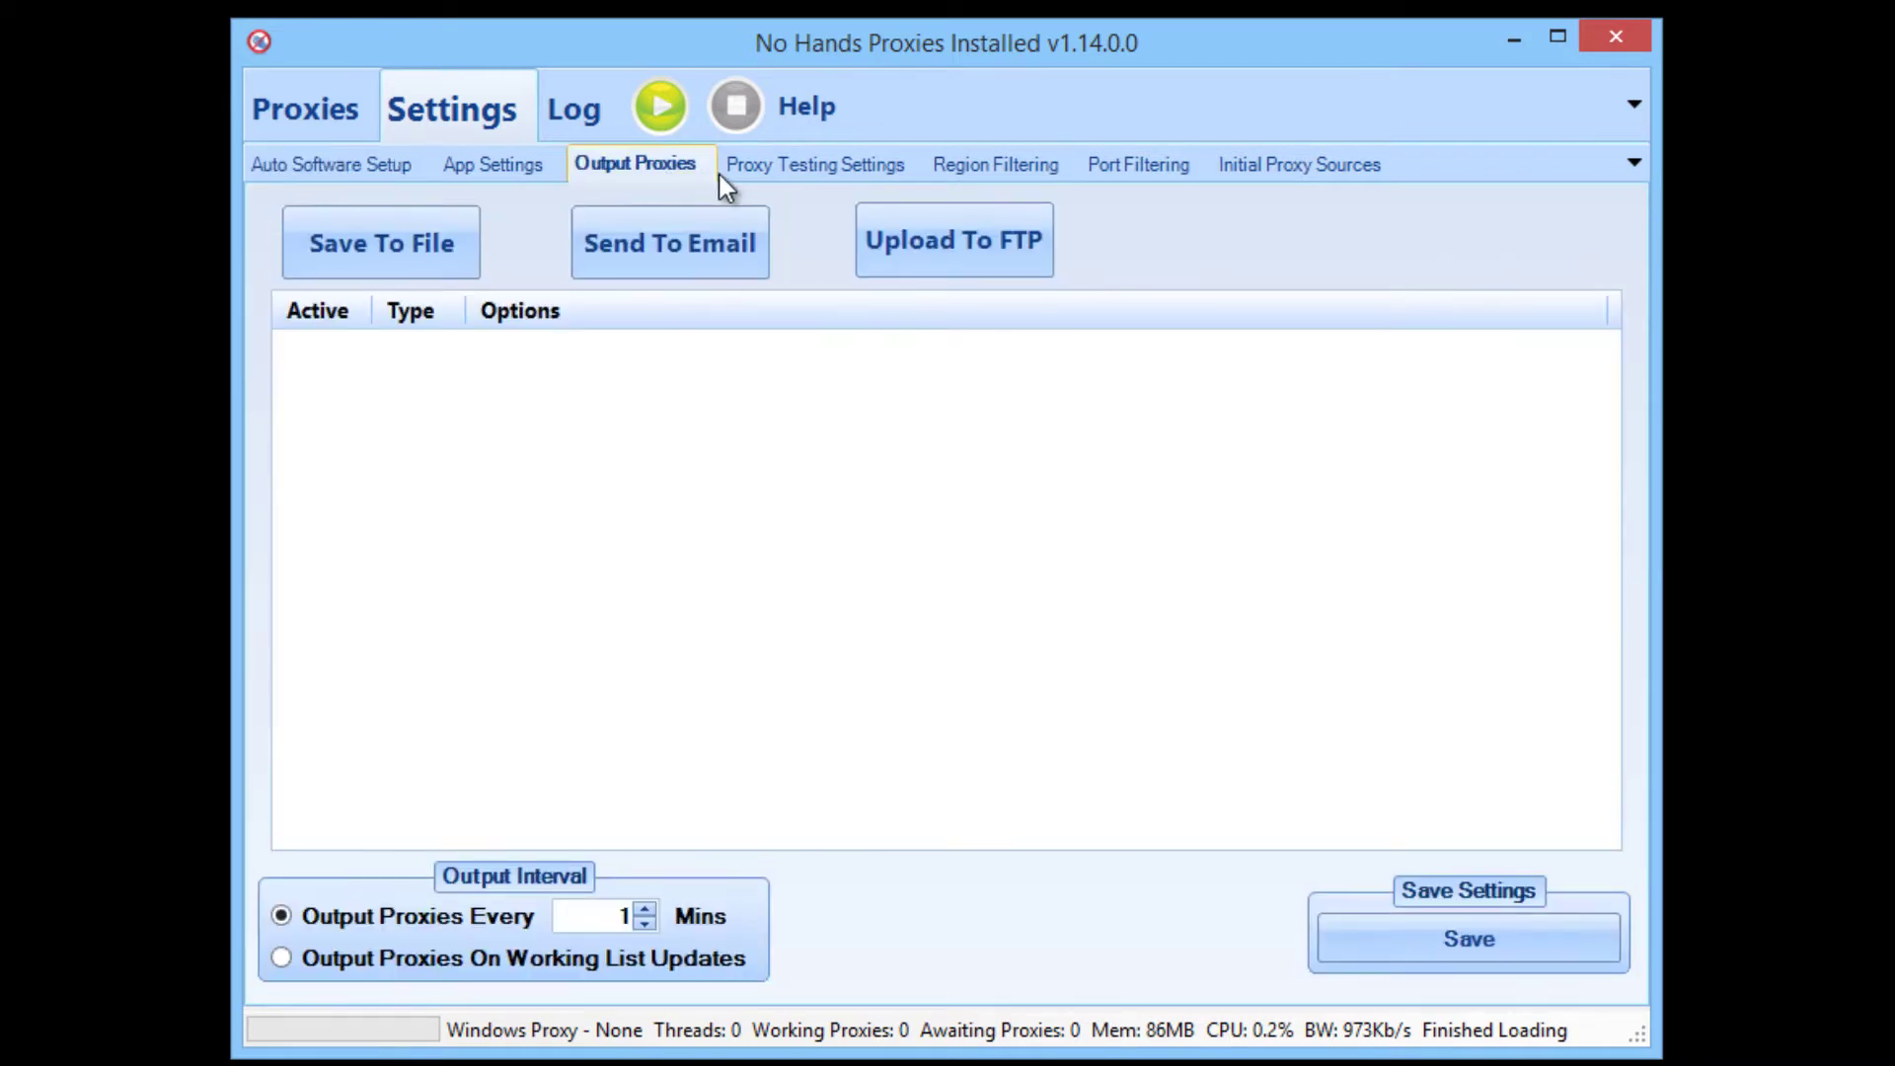
Examine the proxy testing settings, including the website checks, the fields for adding a website and the minimum anonymity choices
click(794, 173)
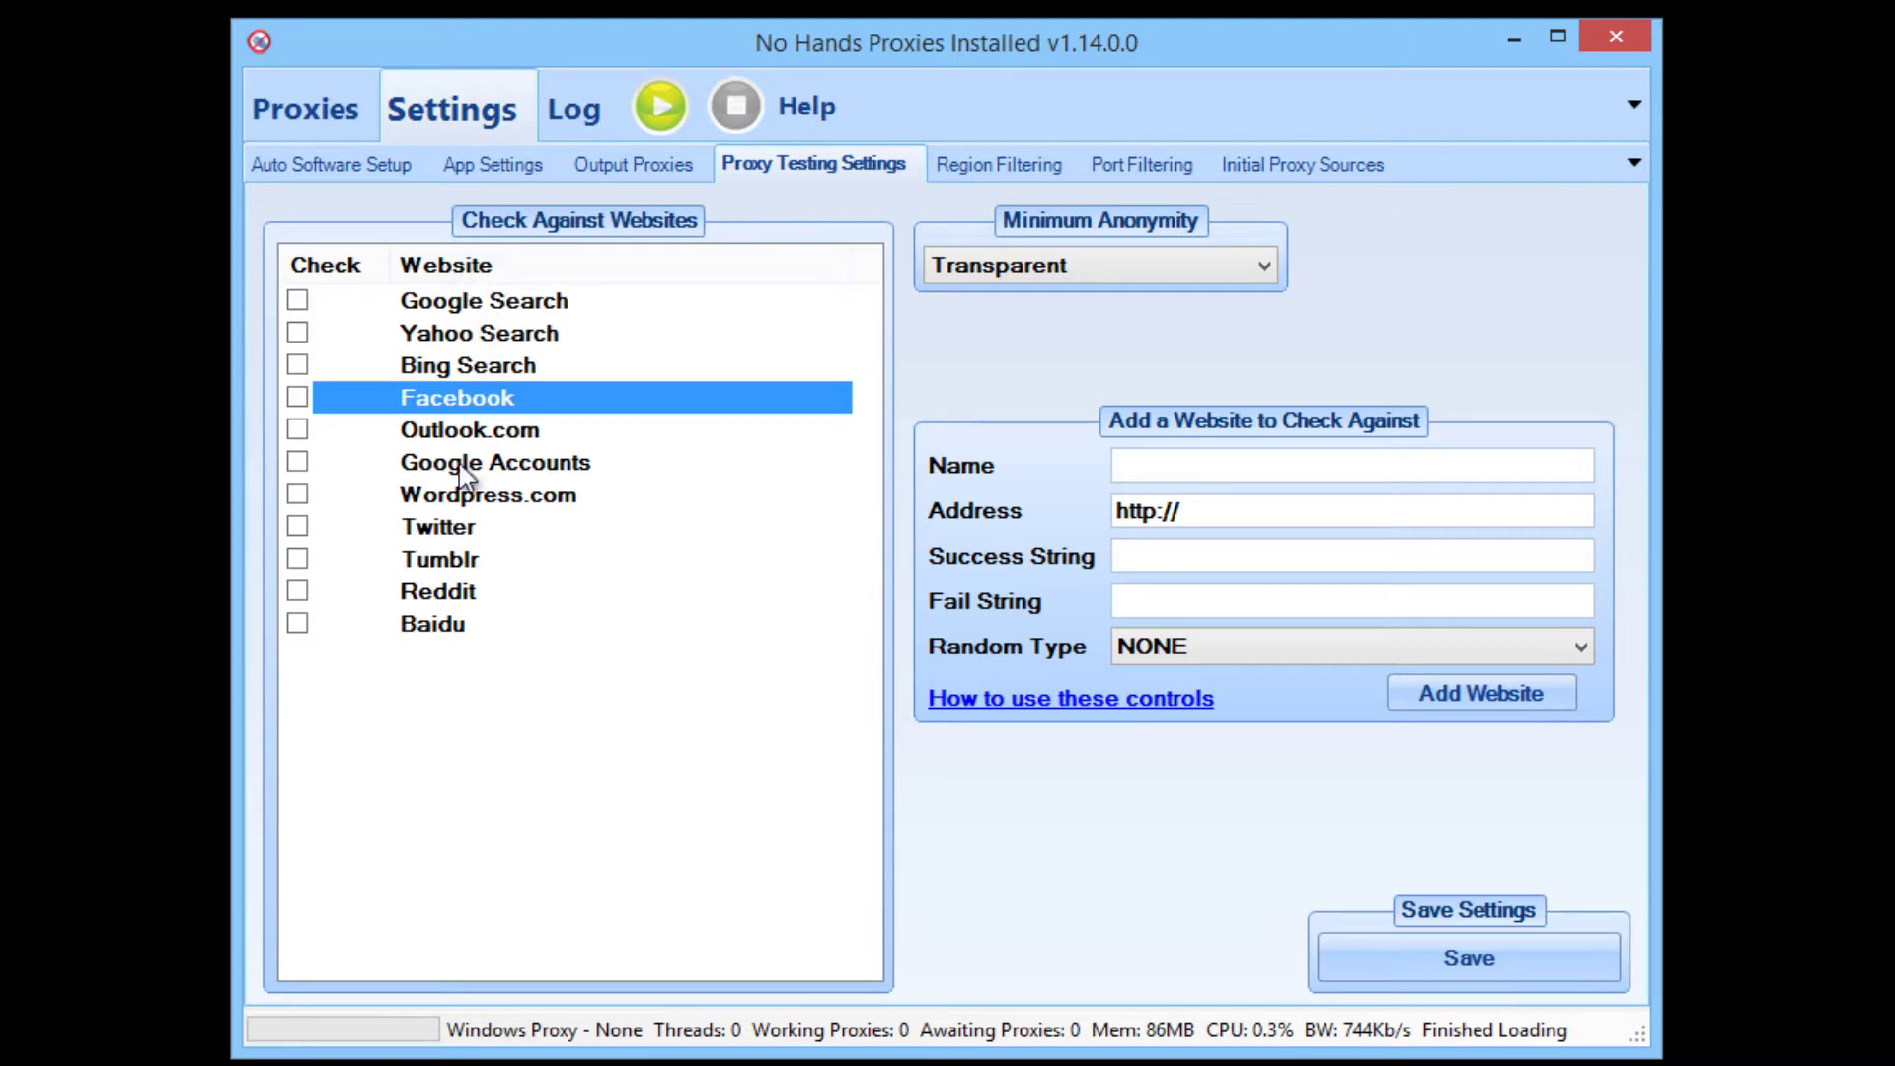
click(1163, 451)
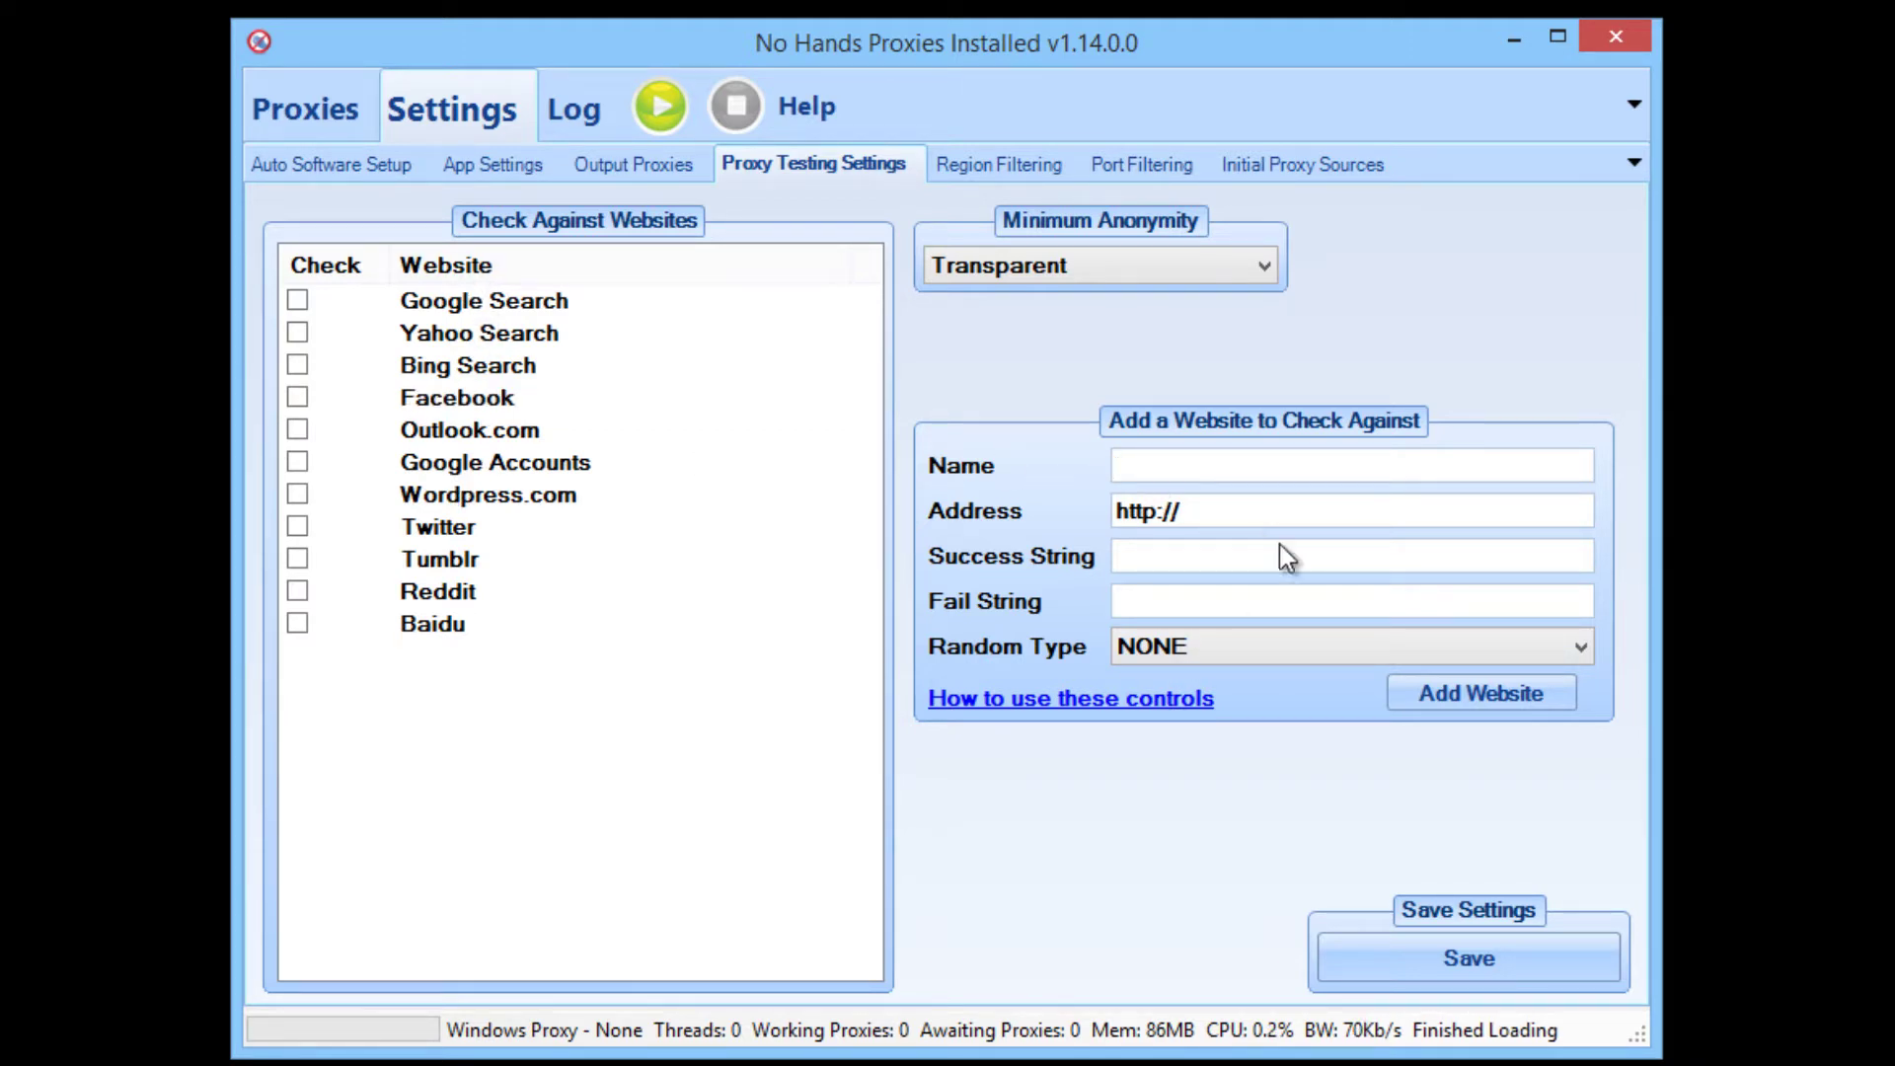
click(331, 168)
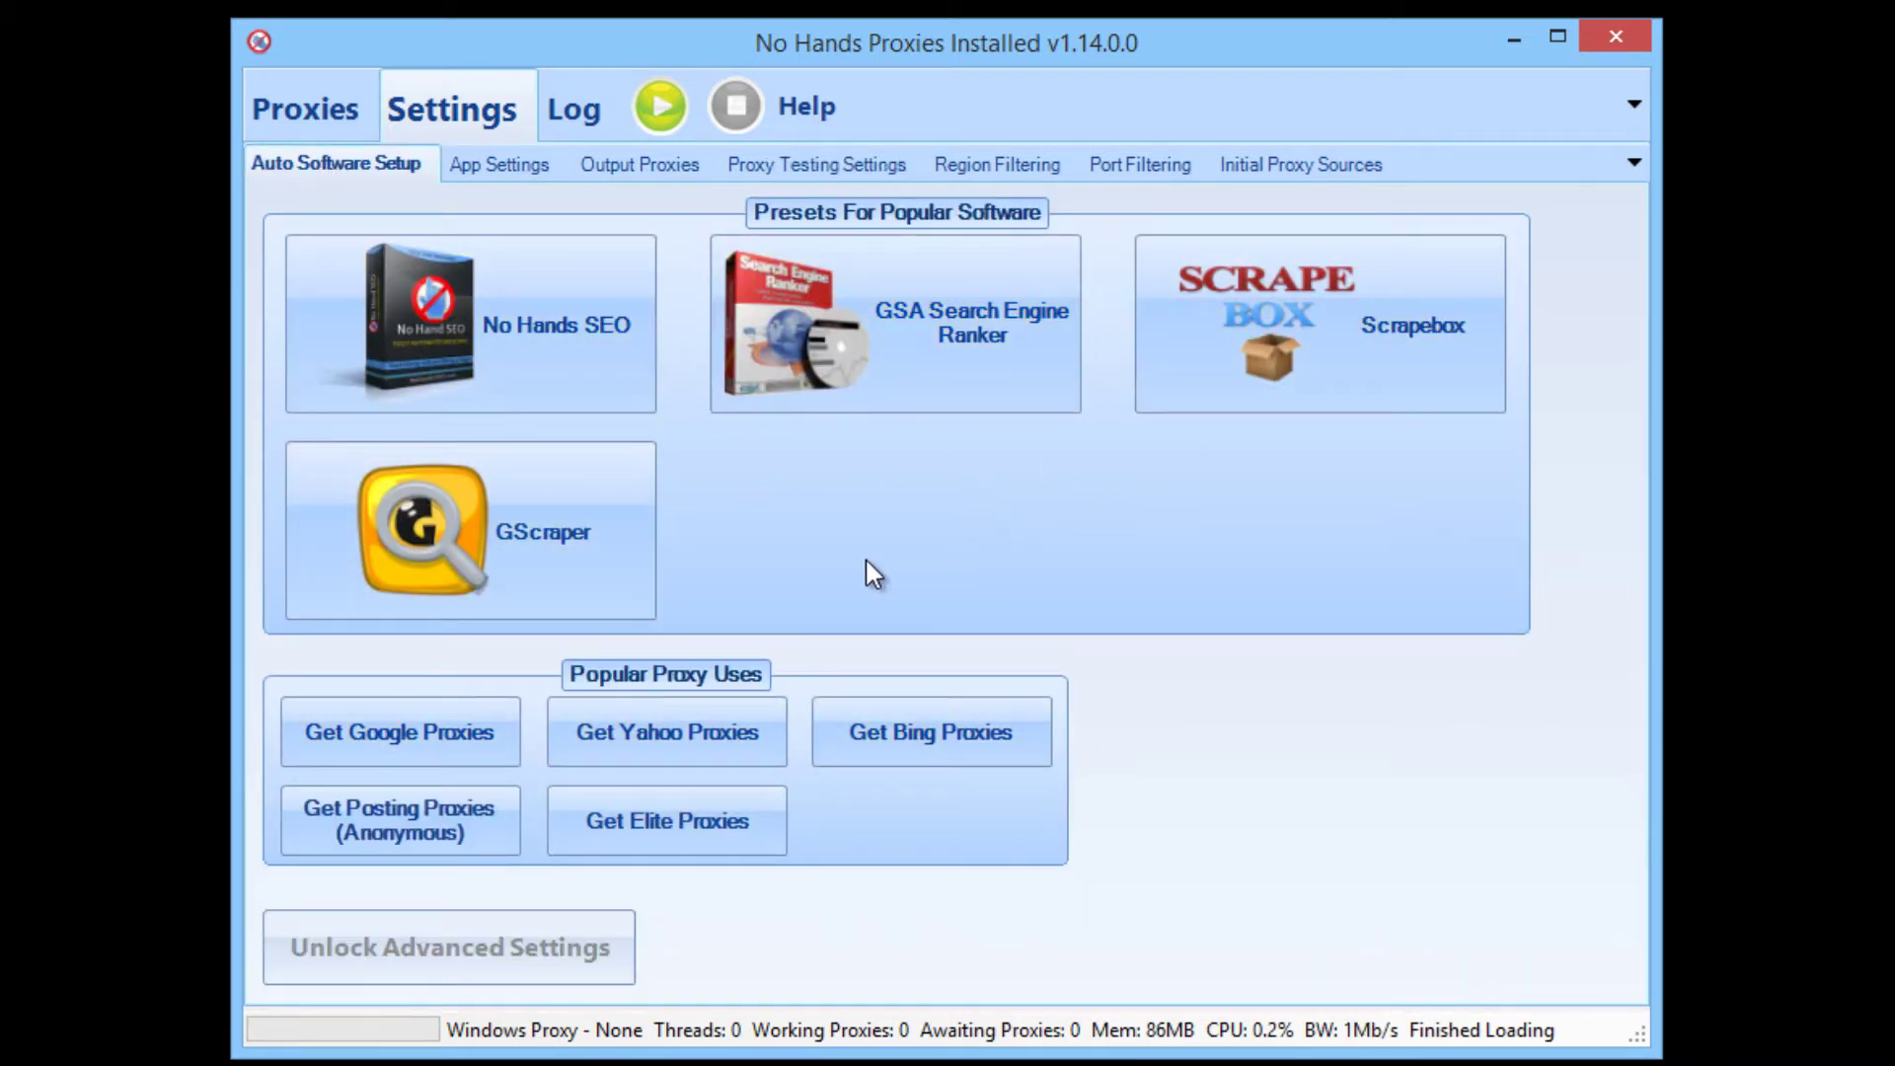
click(841, 164)
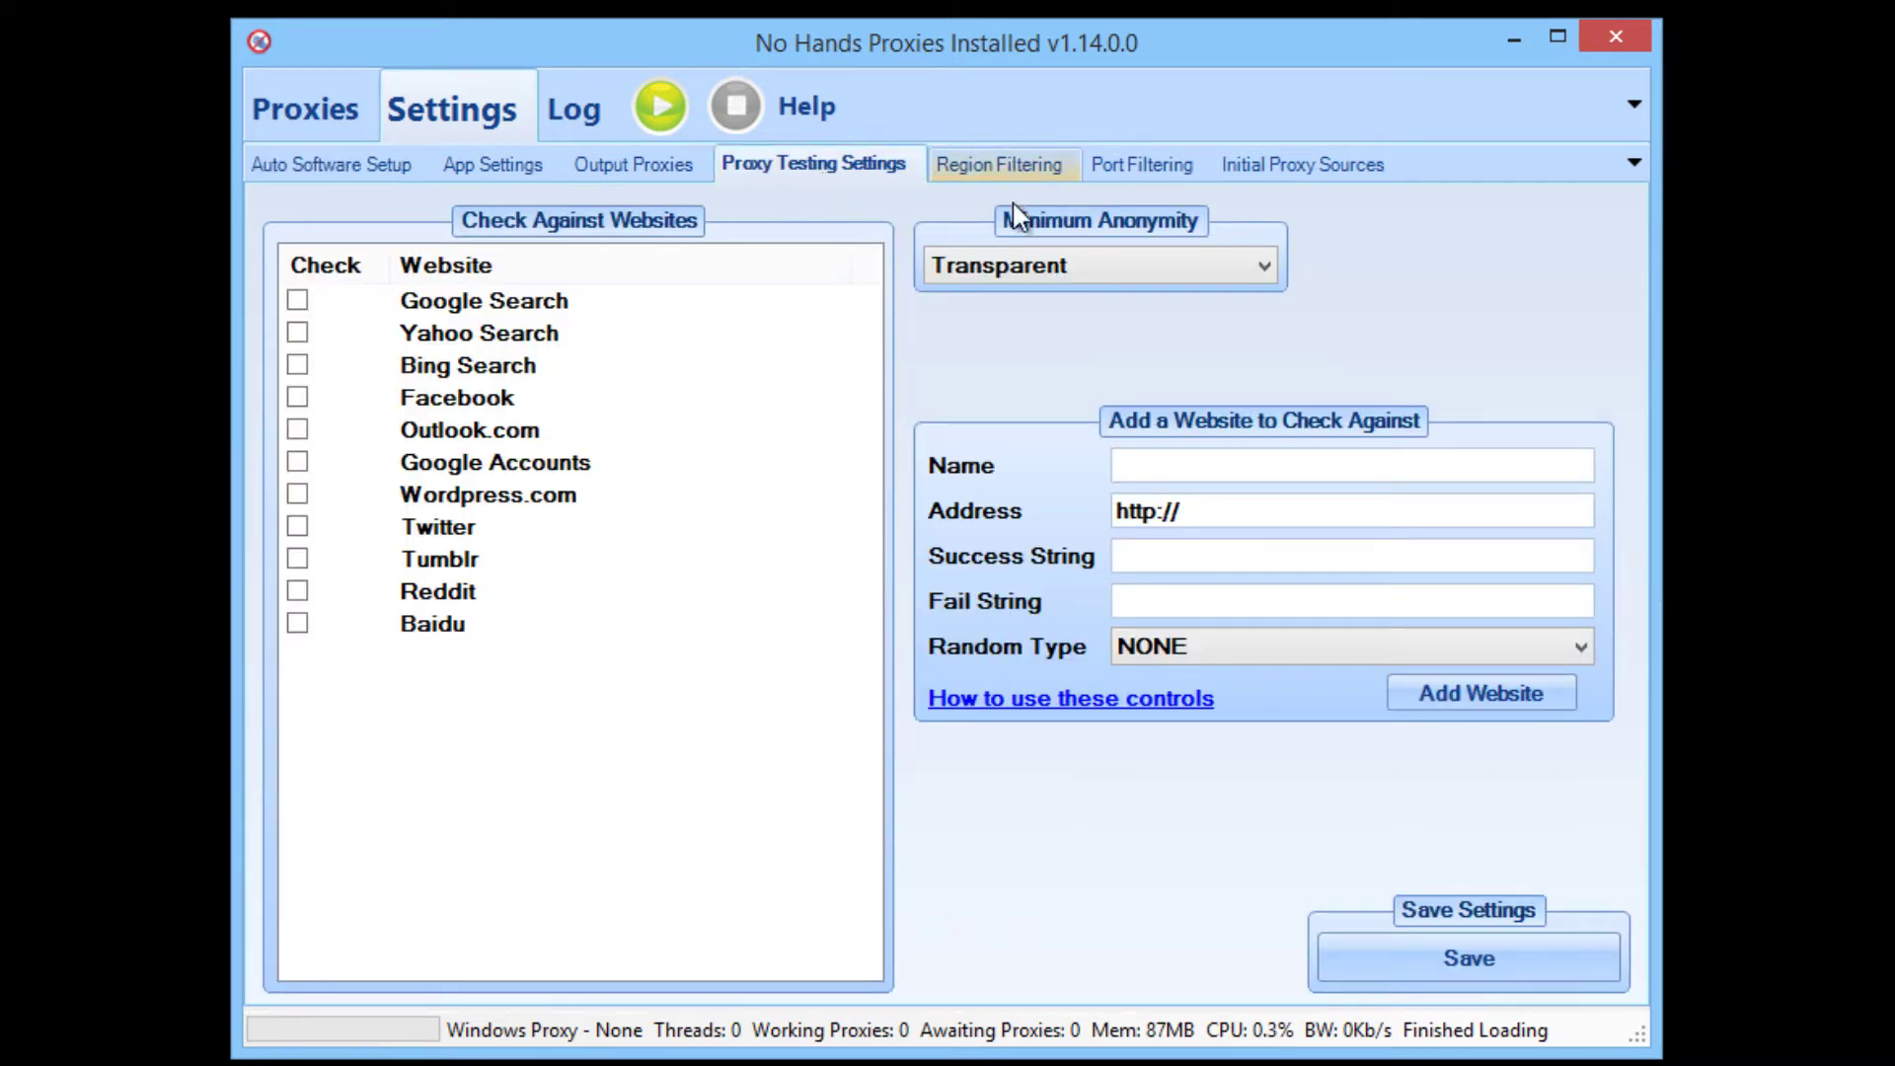
click(1017, 266)
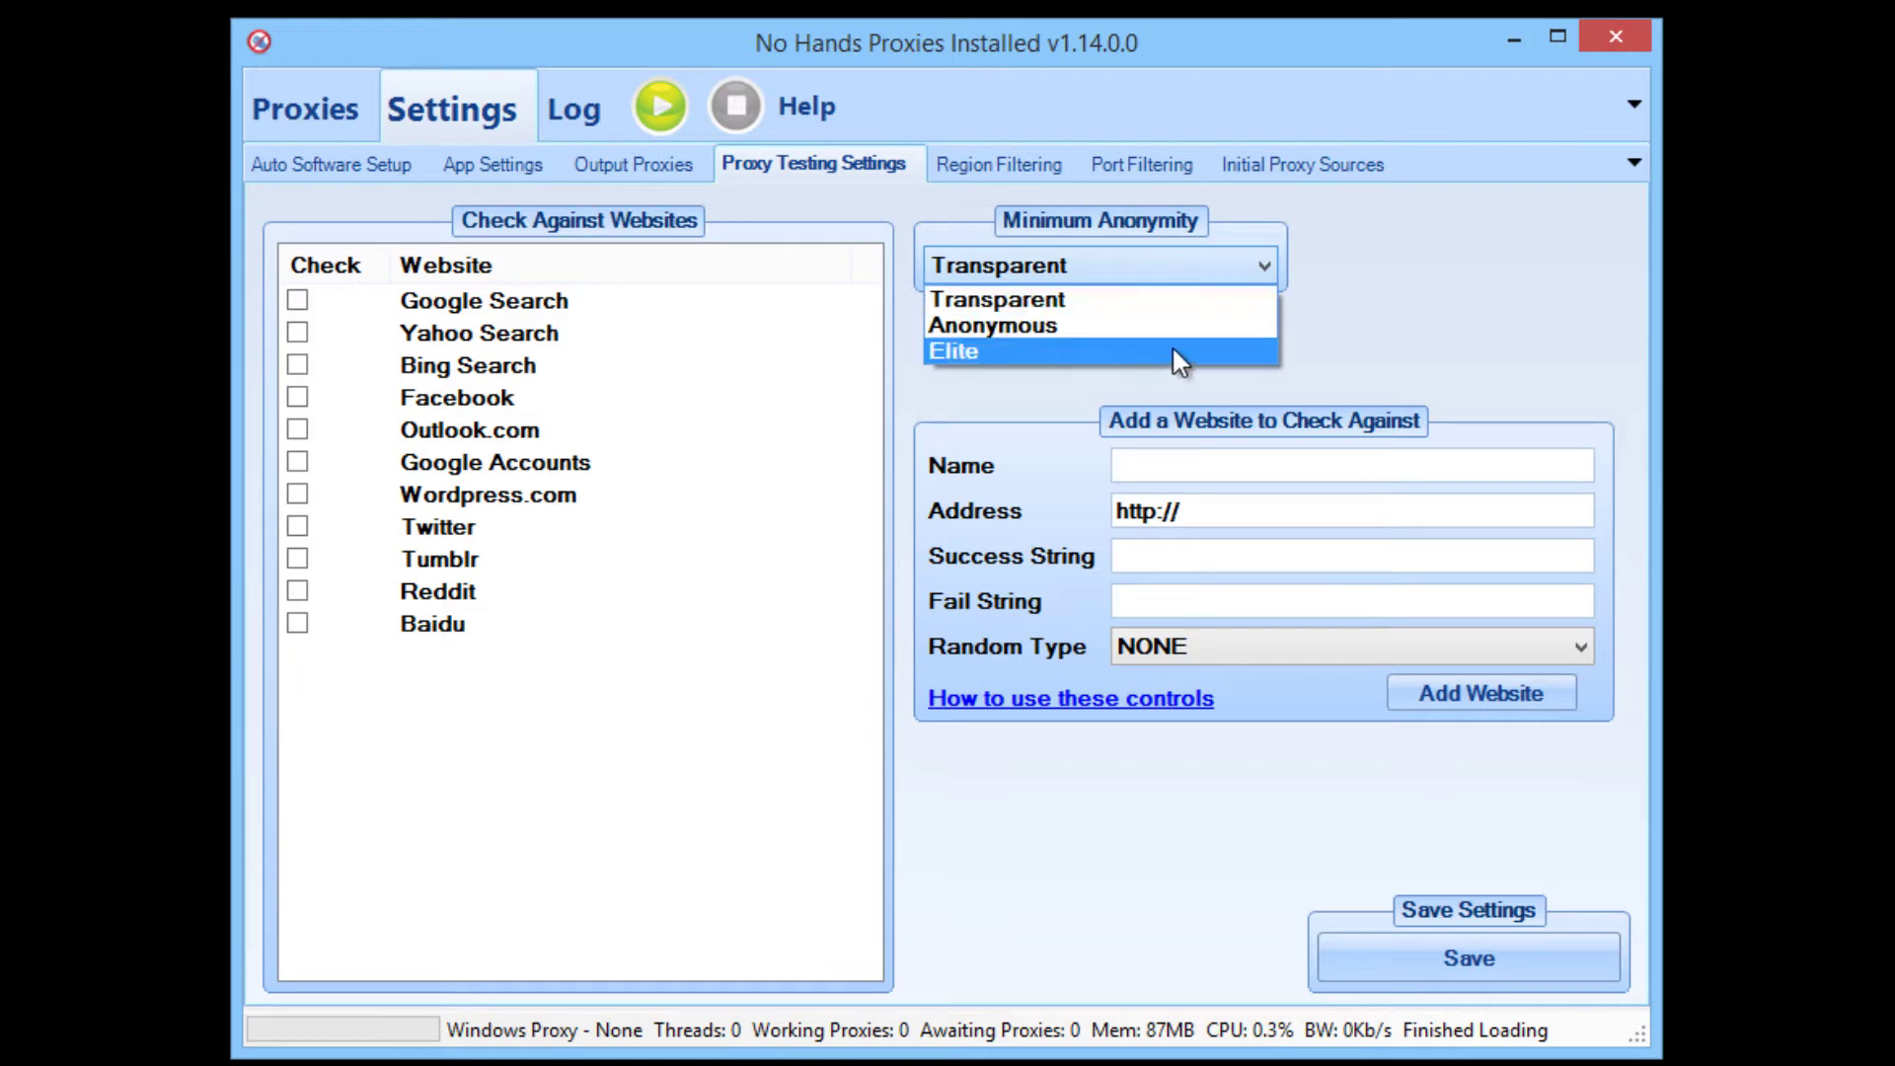
click(1349, 336)
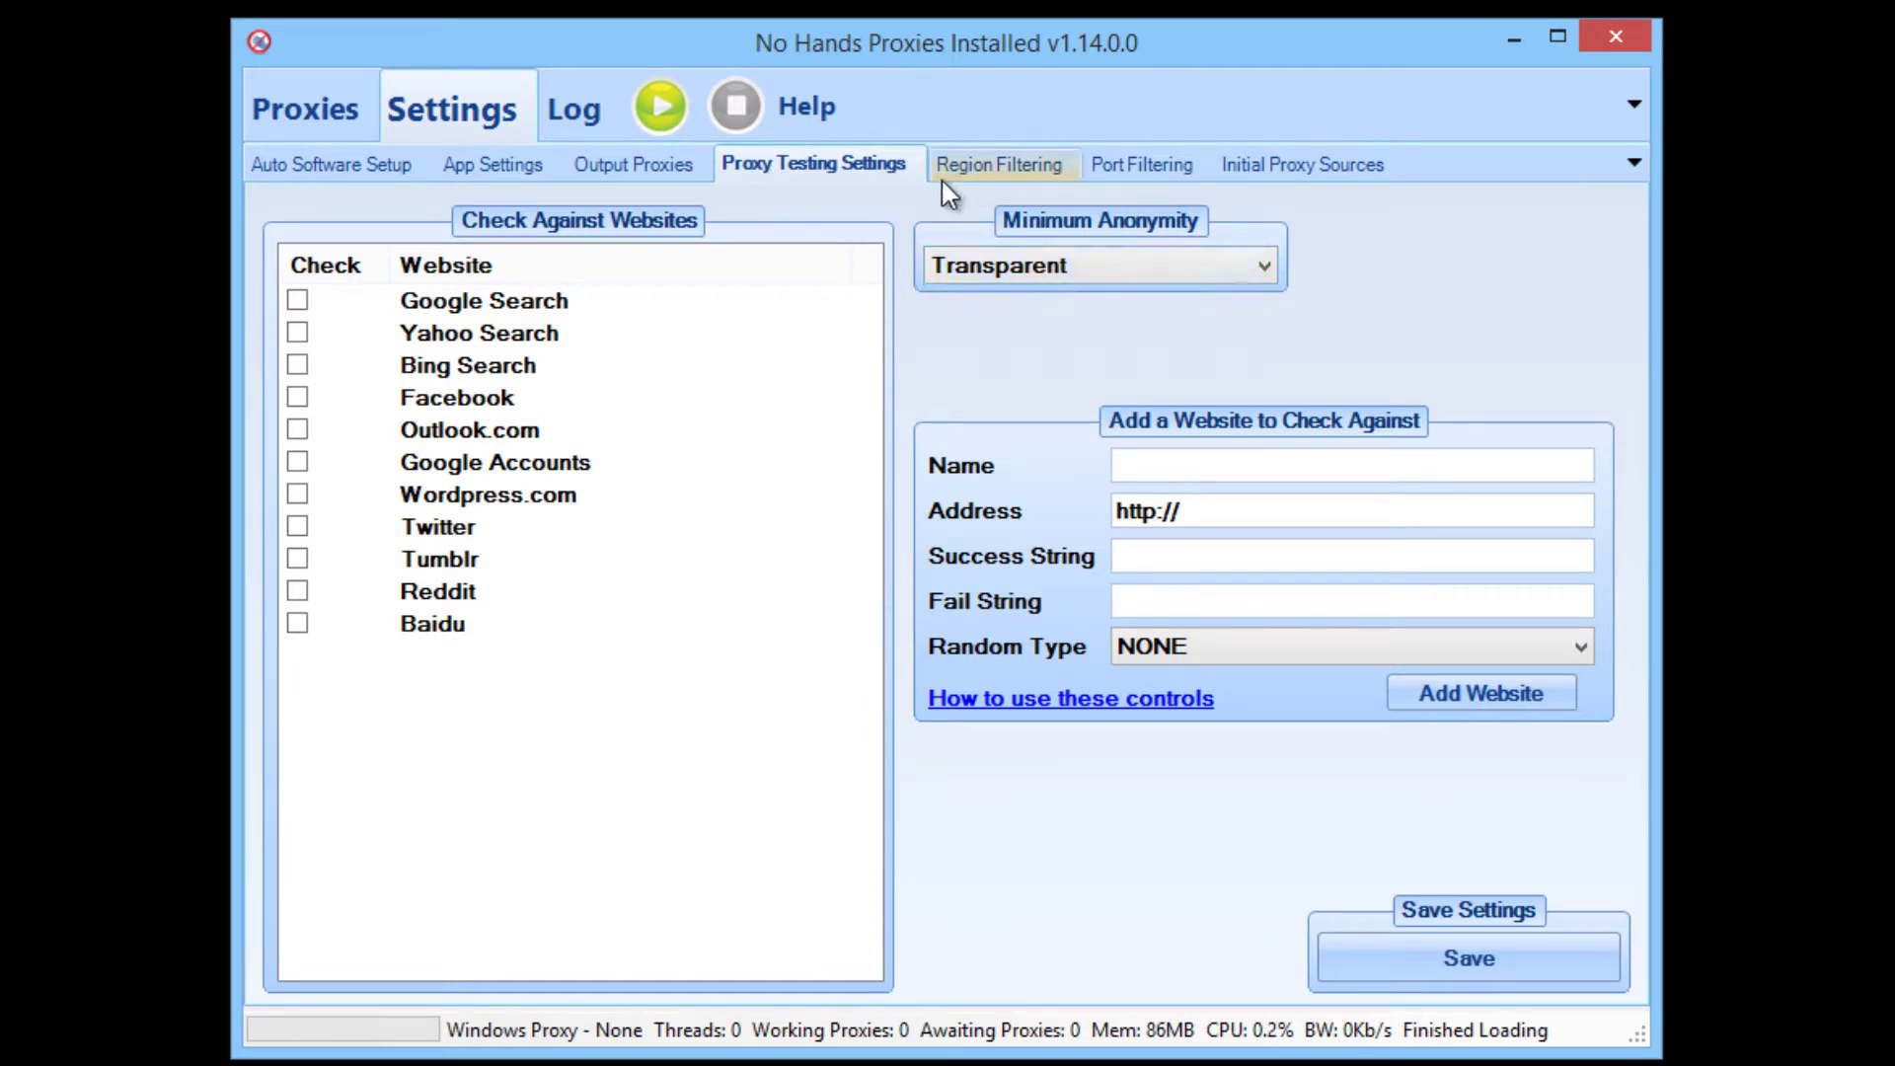
Review the minimum anonymity choices in the file output form for comparison with the proxy testing setting, and close the form without adding an output
mouse_move(1003, 276)
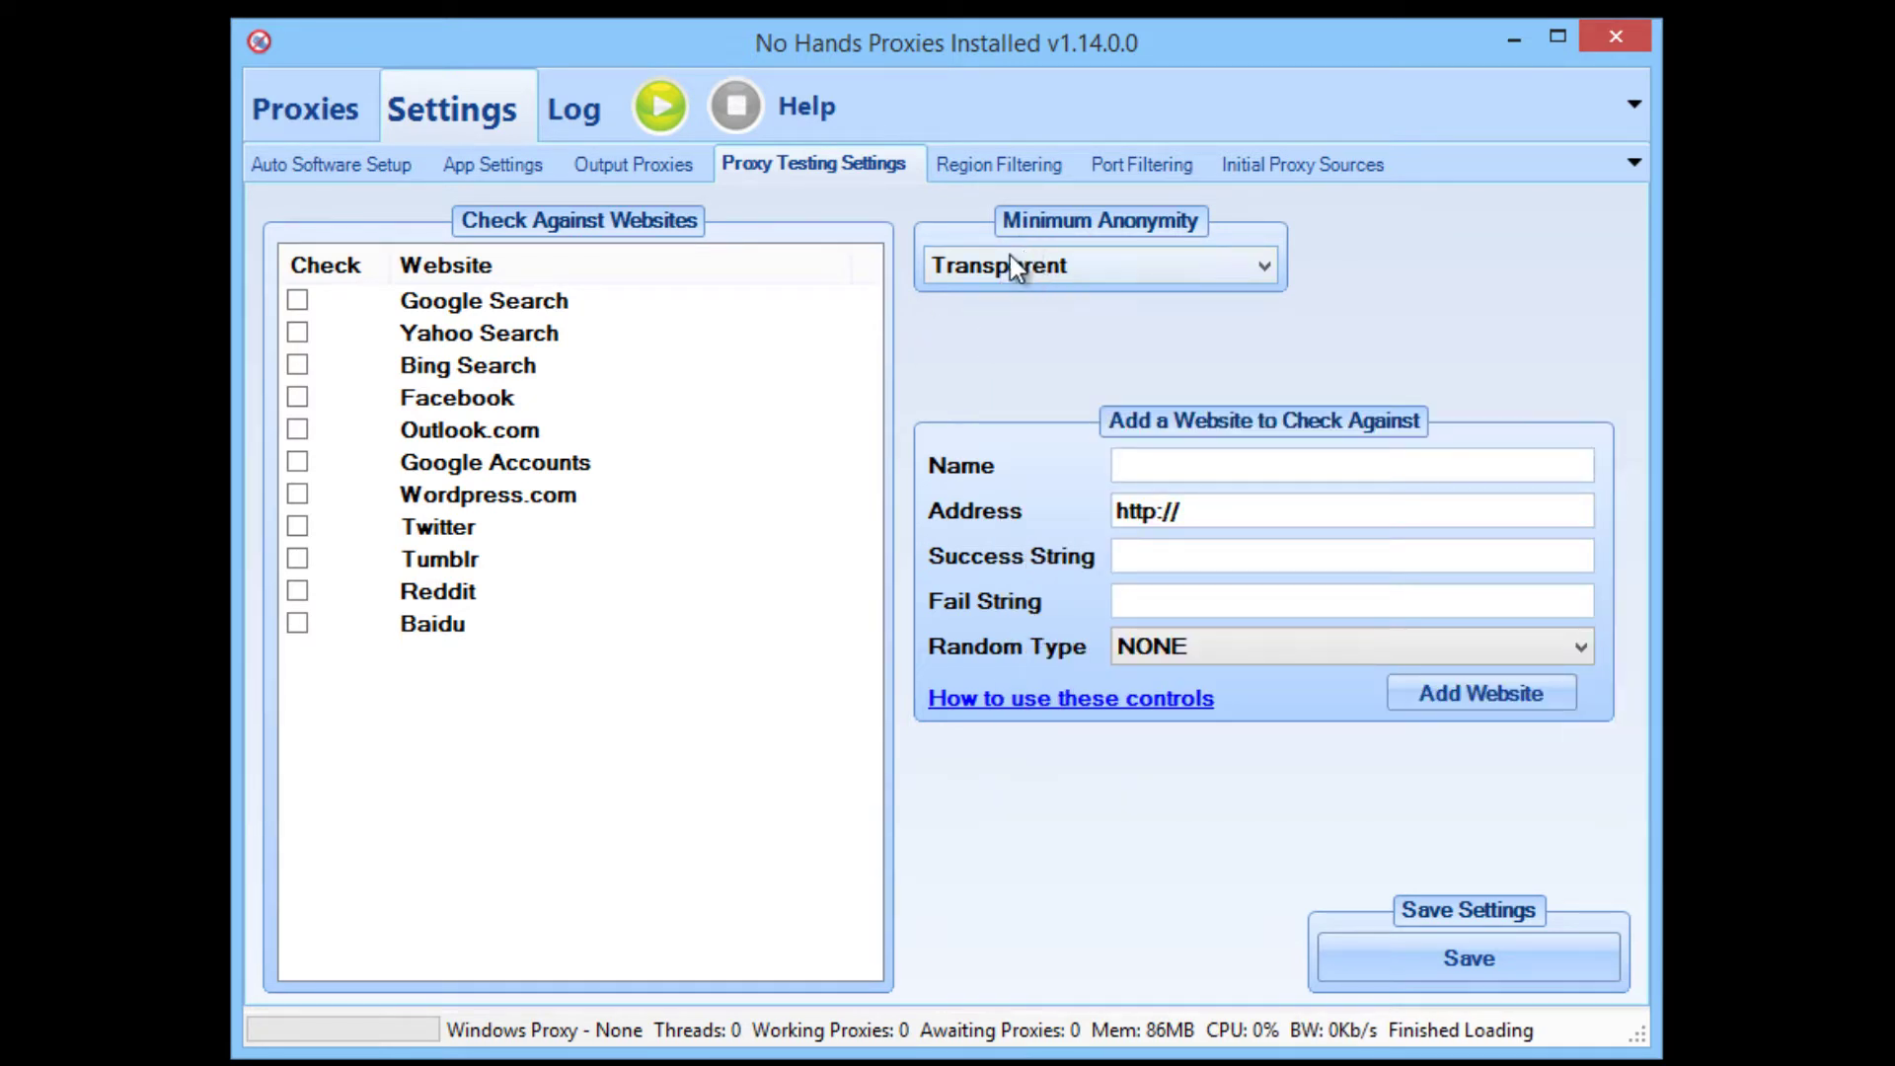
click(604, 166)
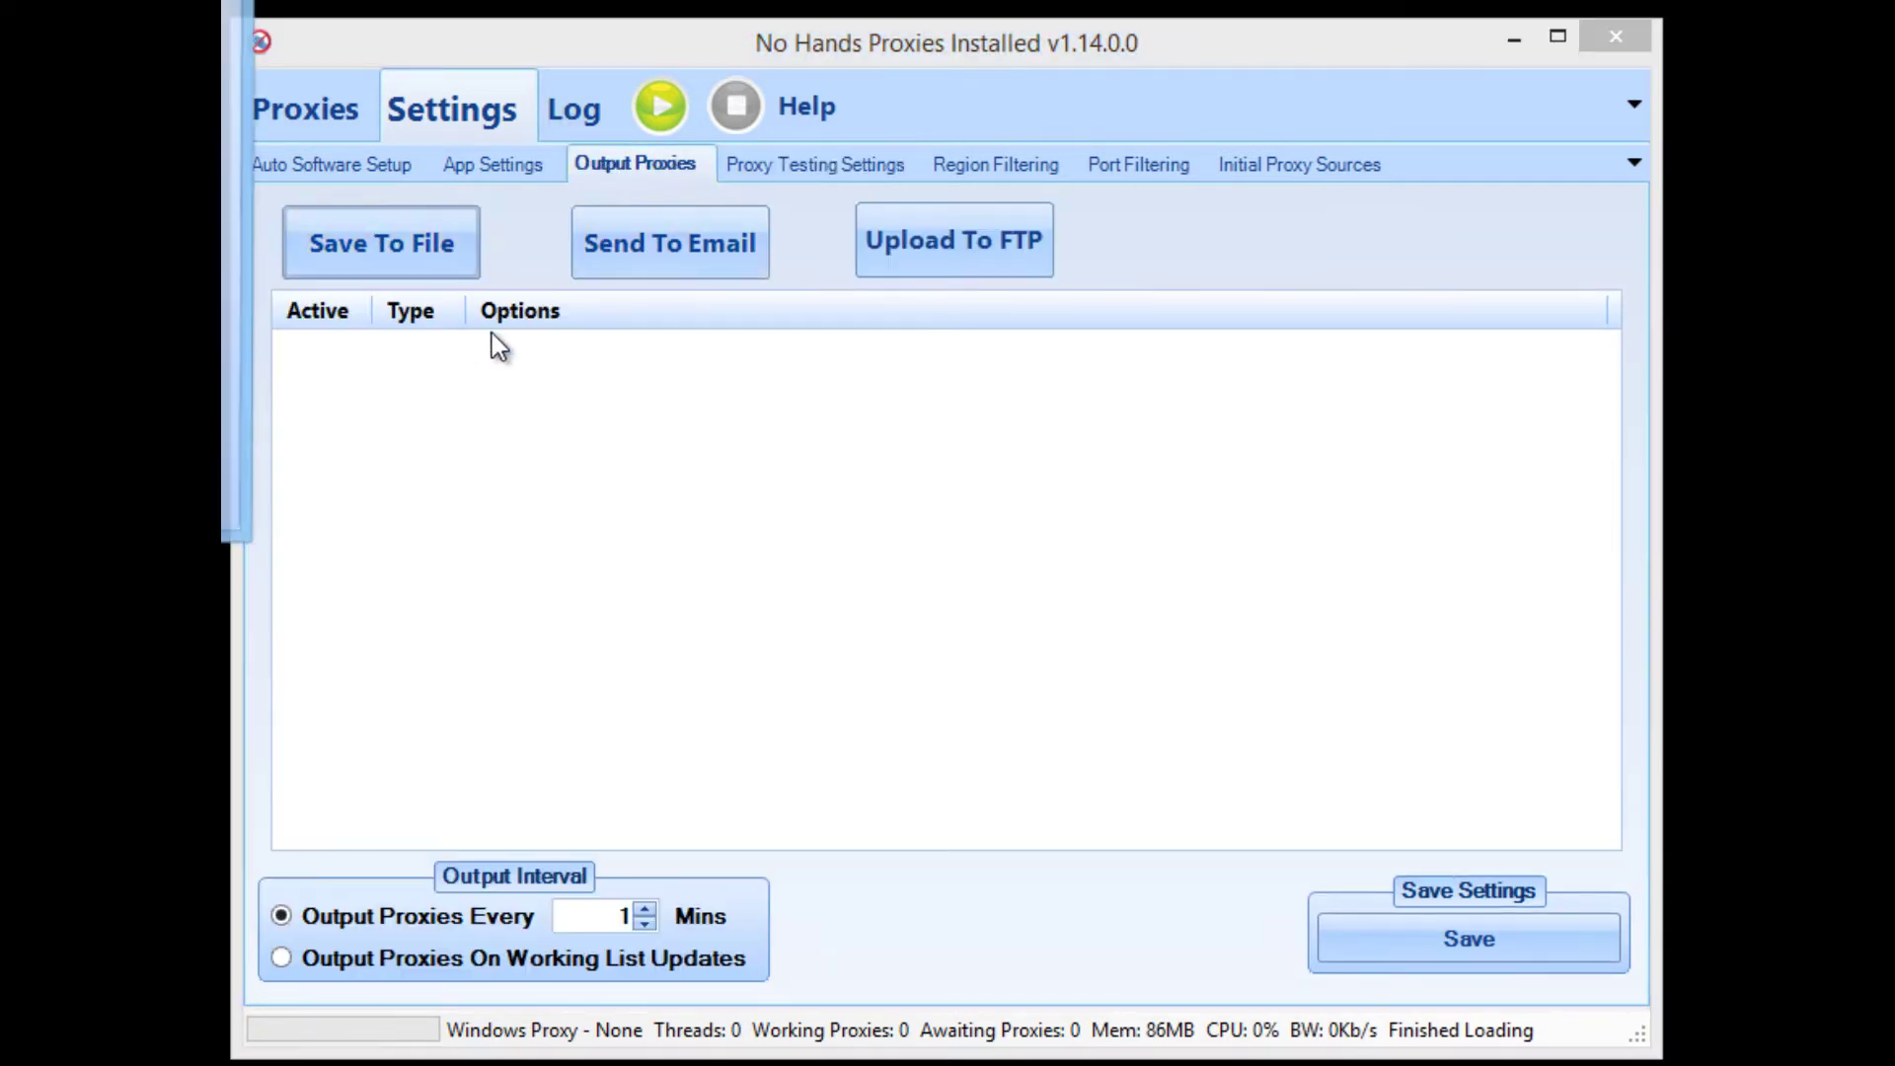
click(381, 243)
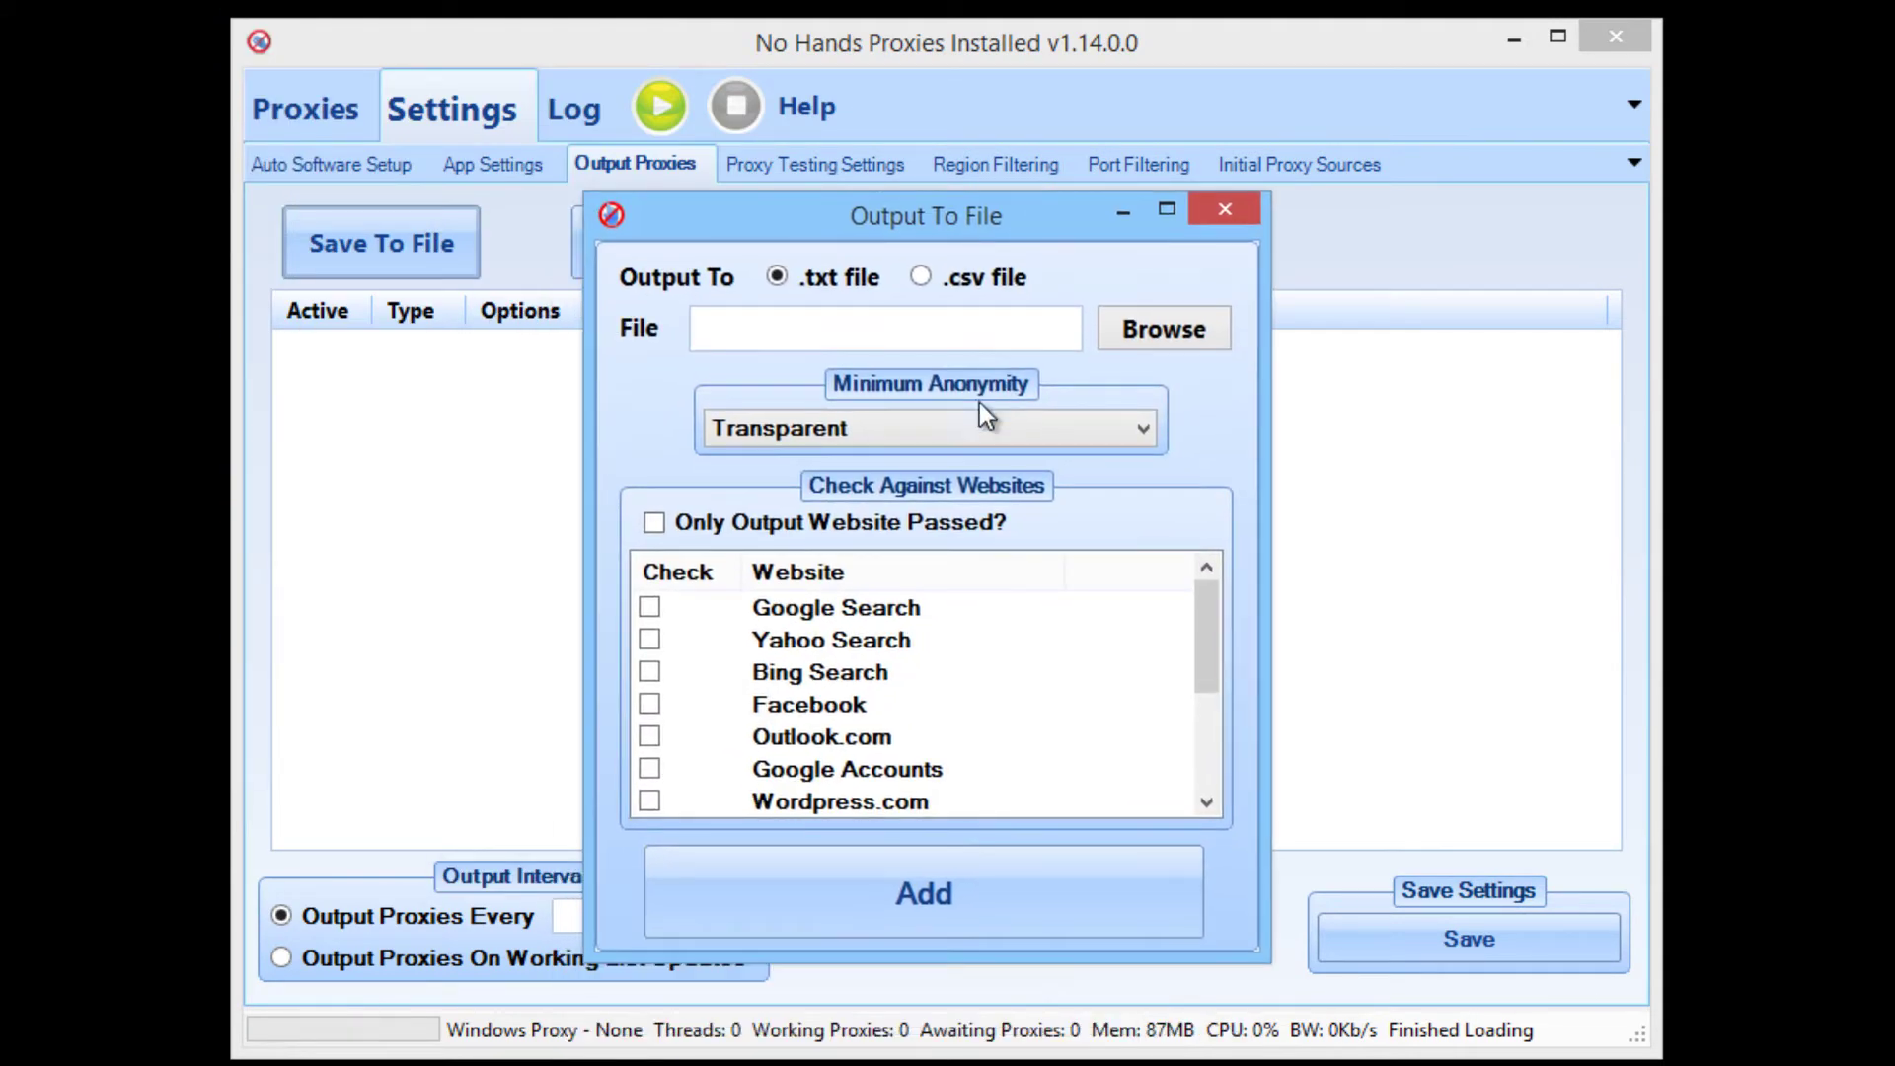
click(978, 427)
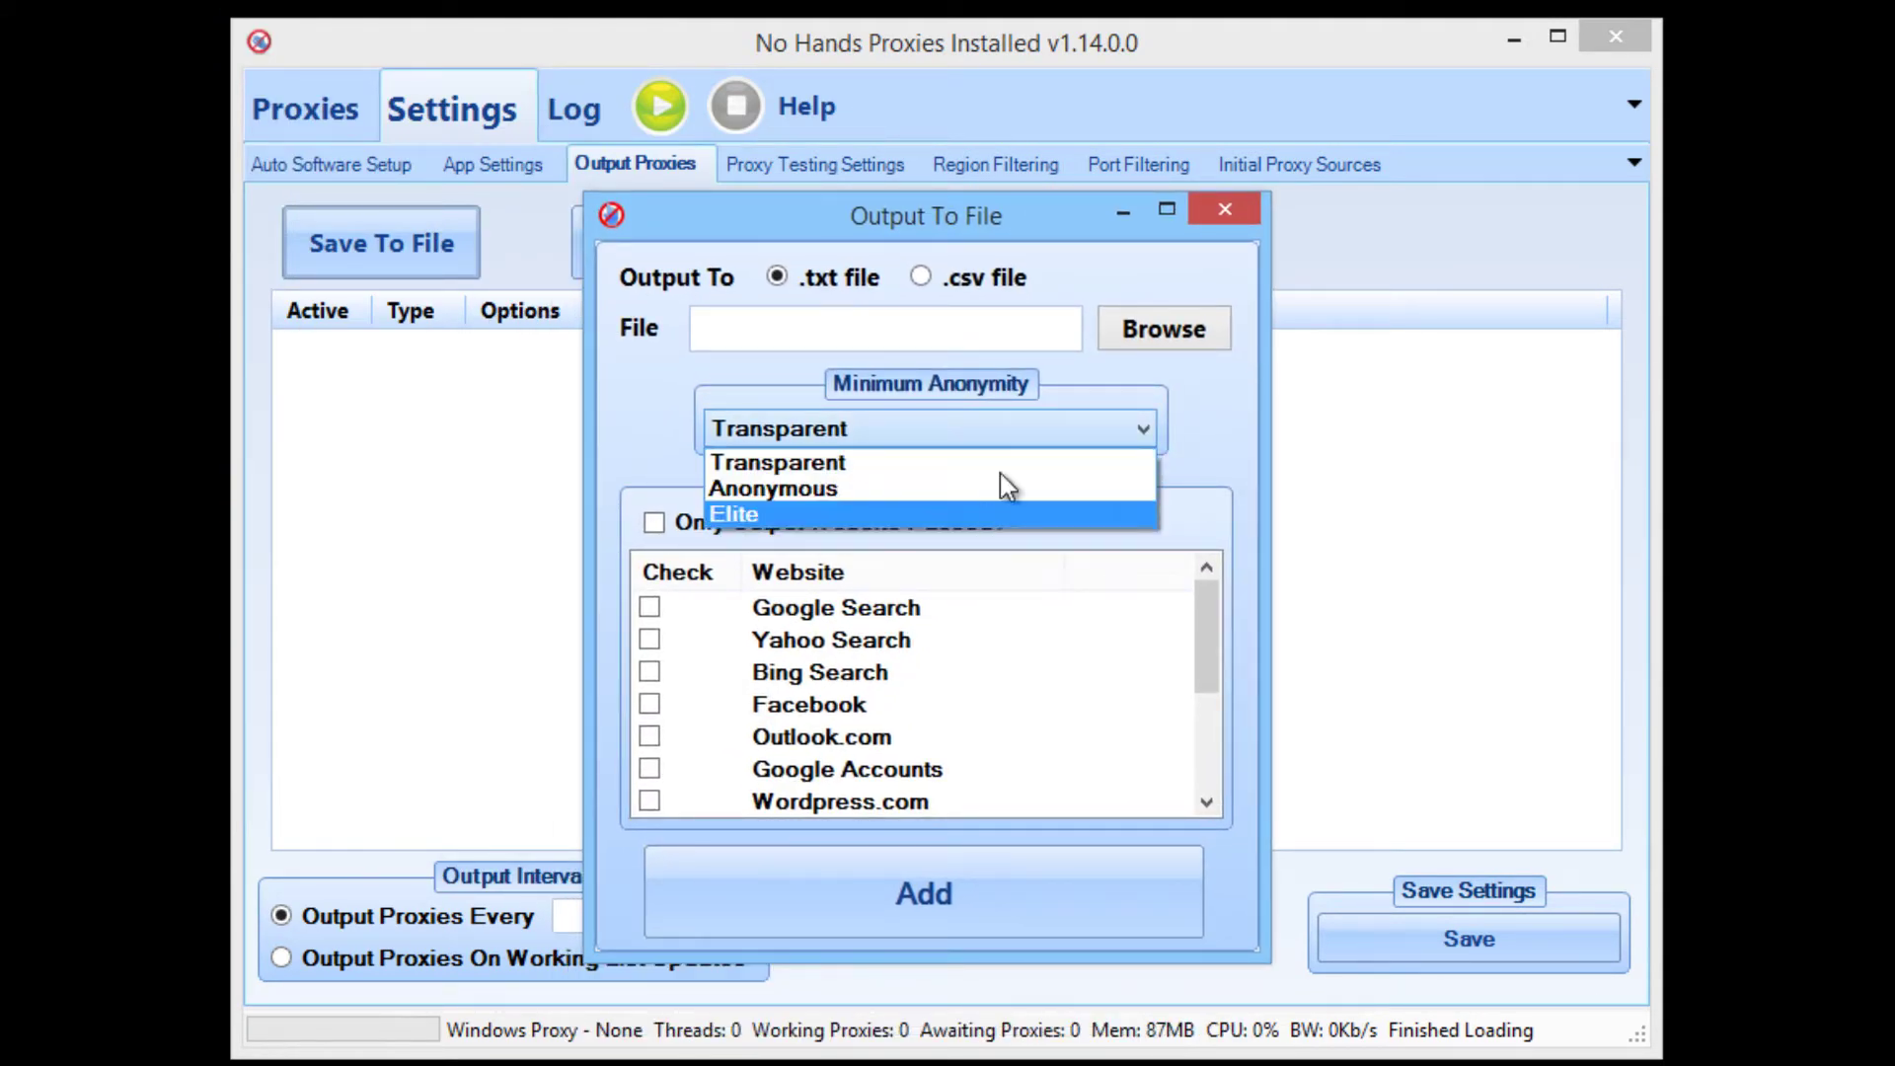
click(672, 365)
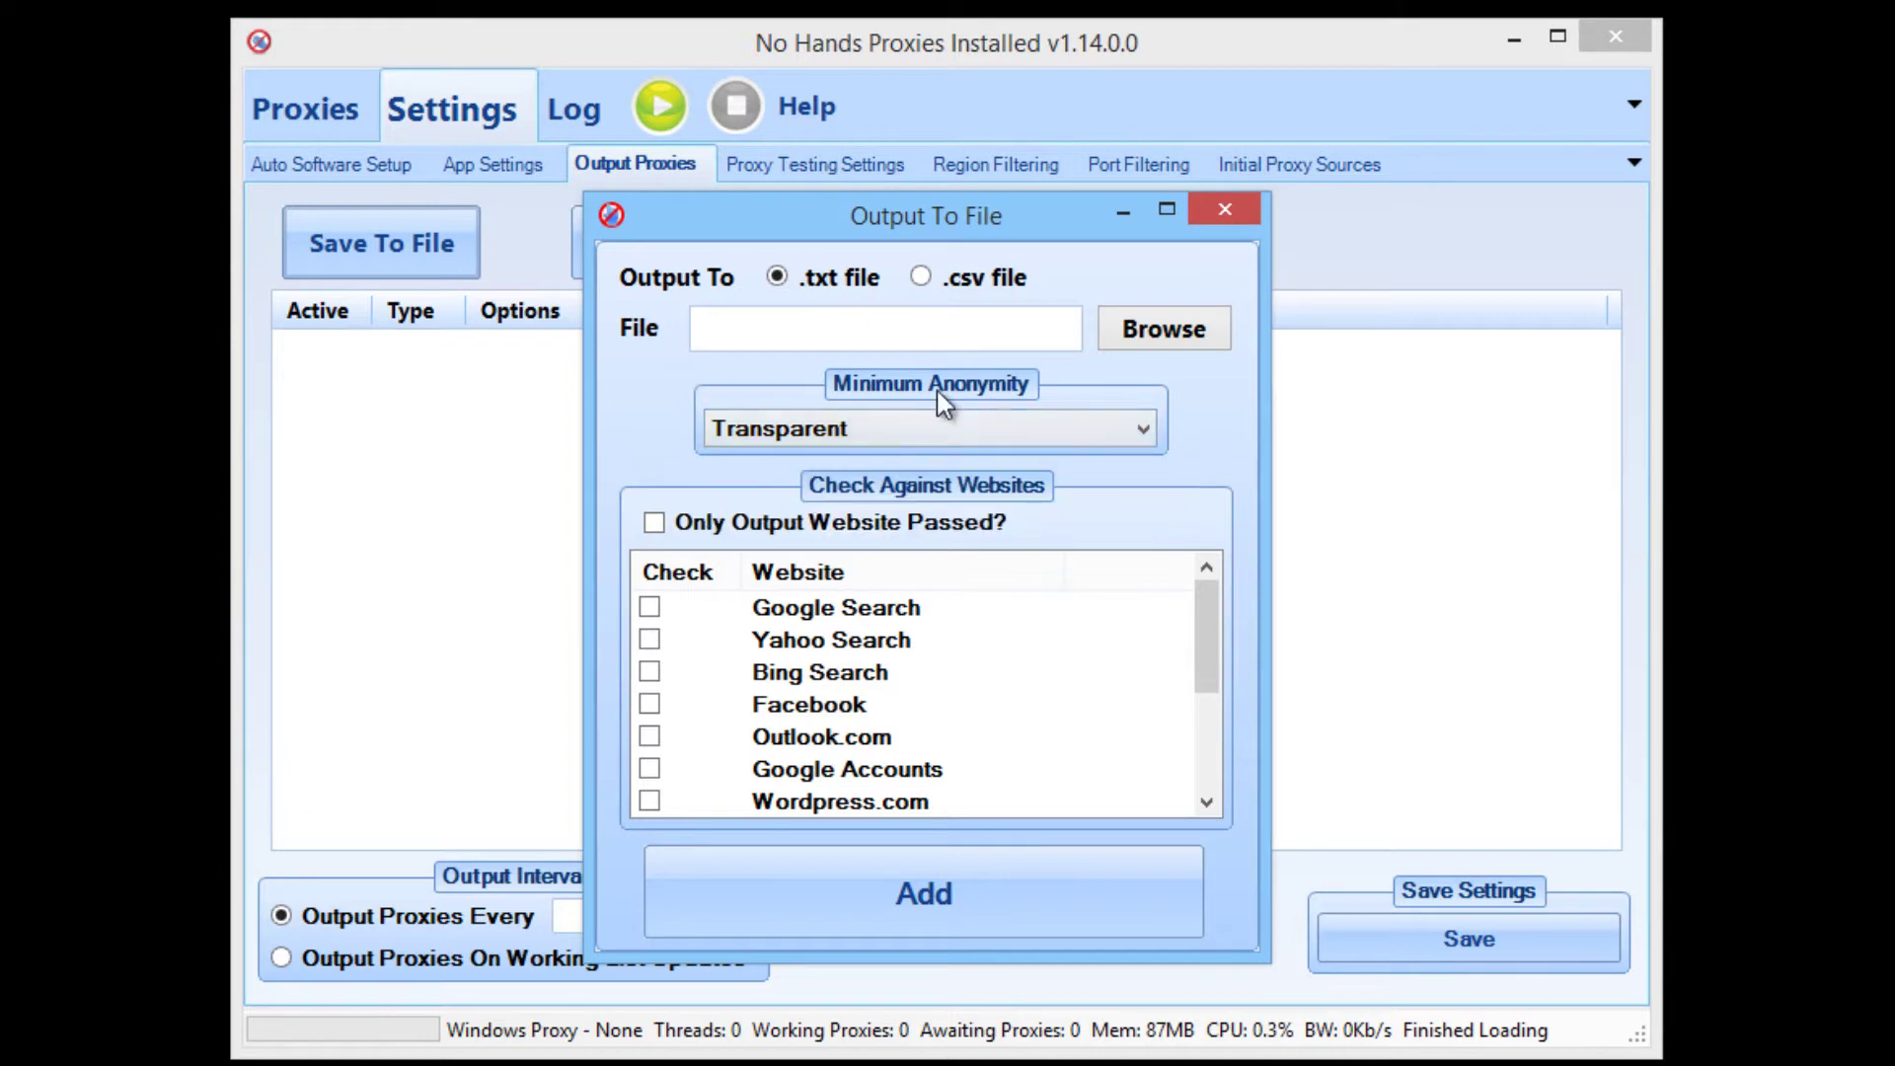
click(1220, 223)
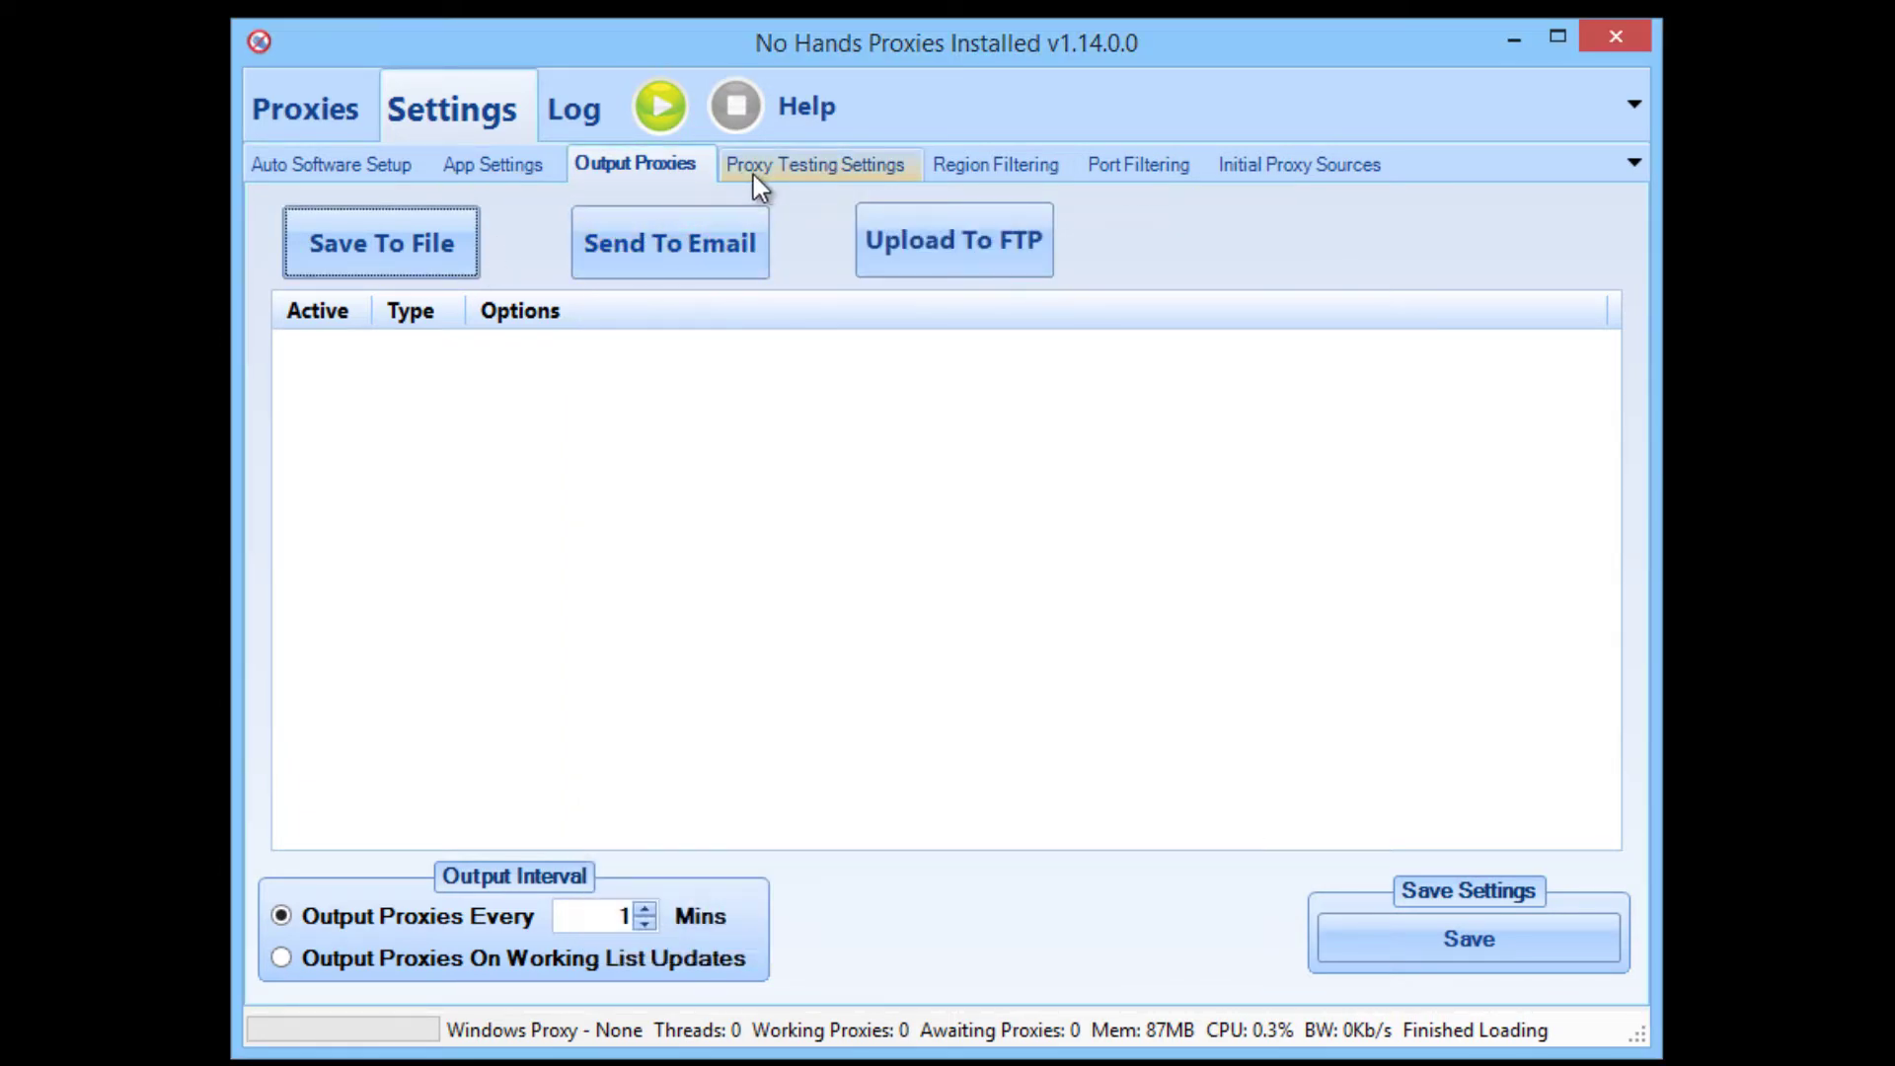
Try Anonymous as the minimum anonymity in the proxy testing settings, and restore it to Transparent
click(754, 175)
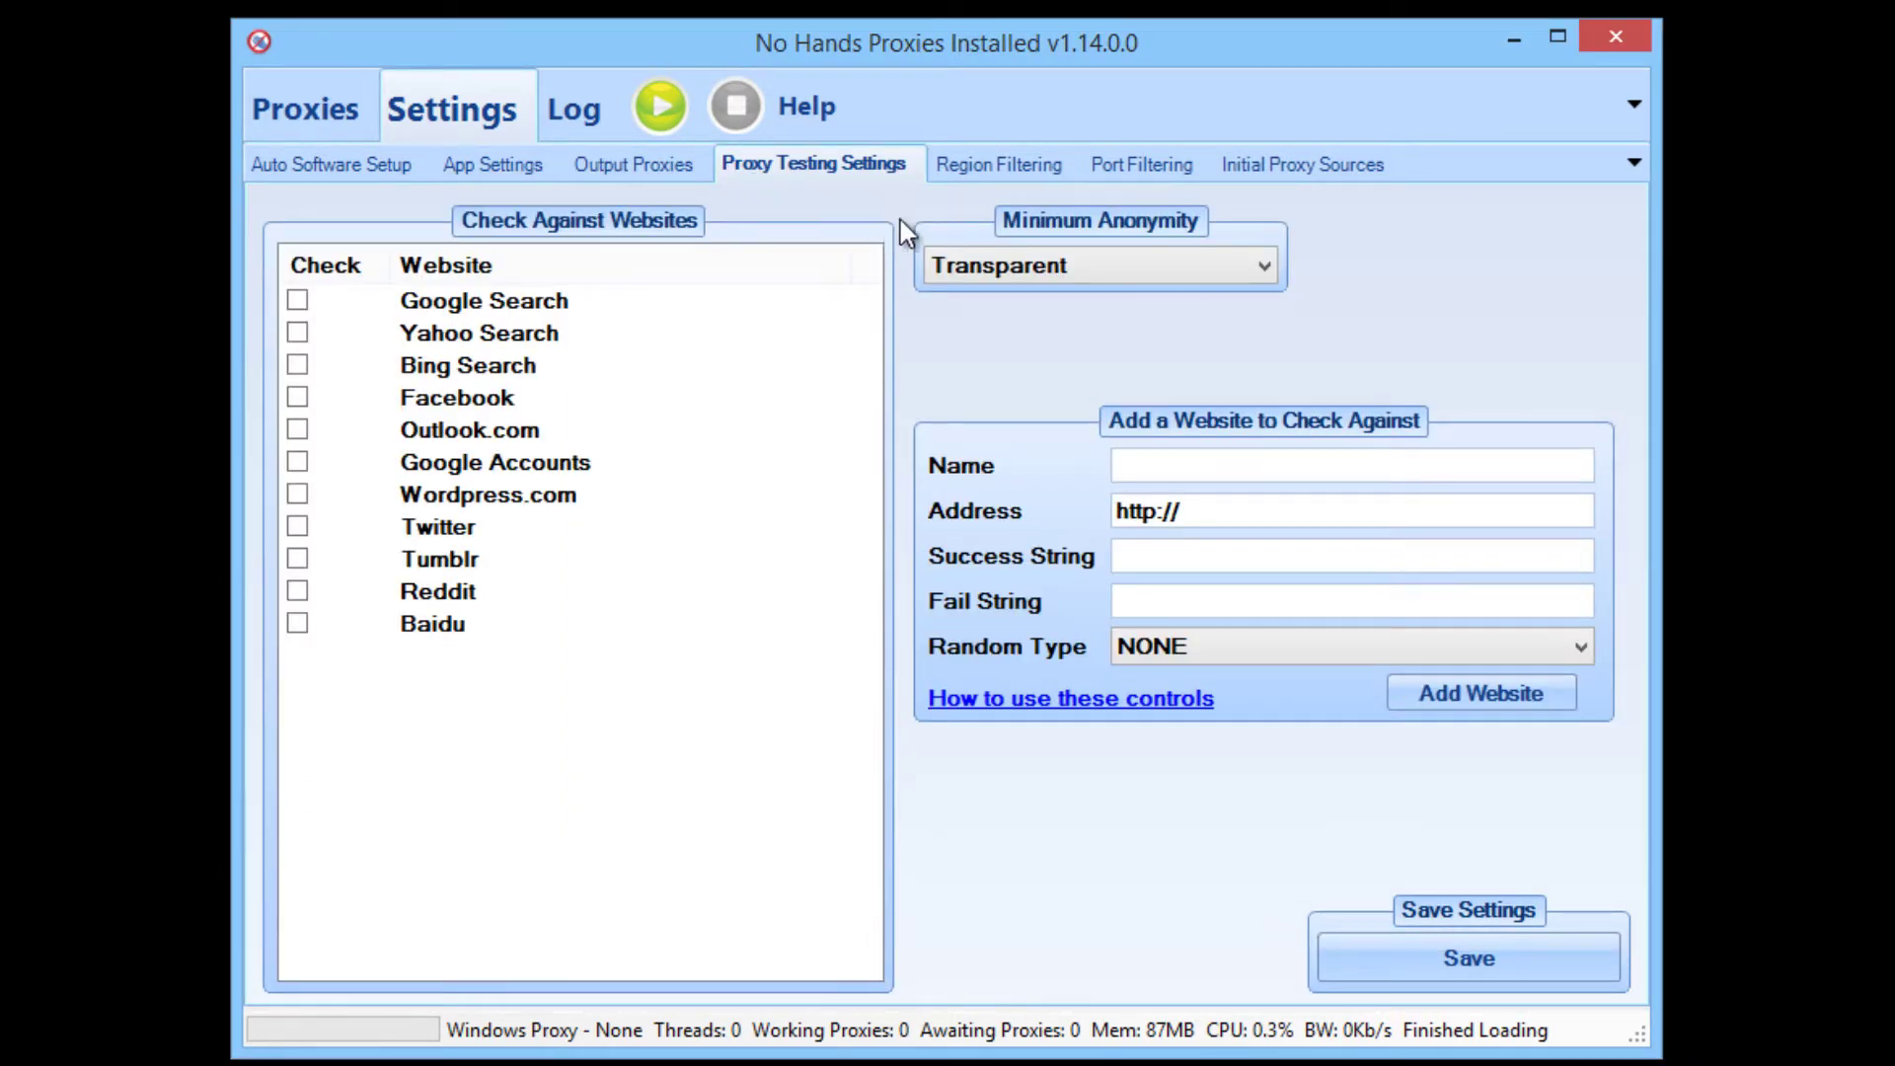
mouse_move(947, 275)
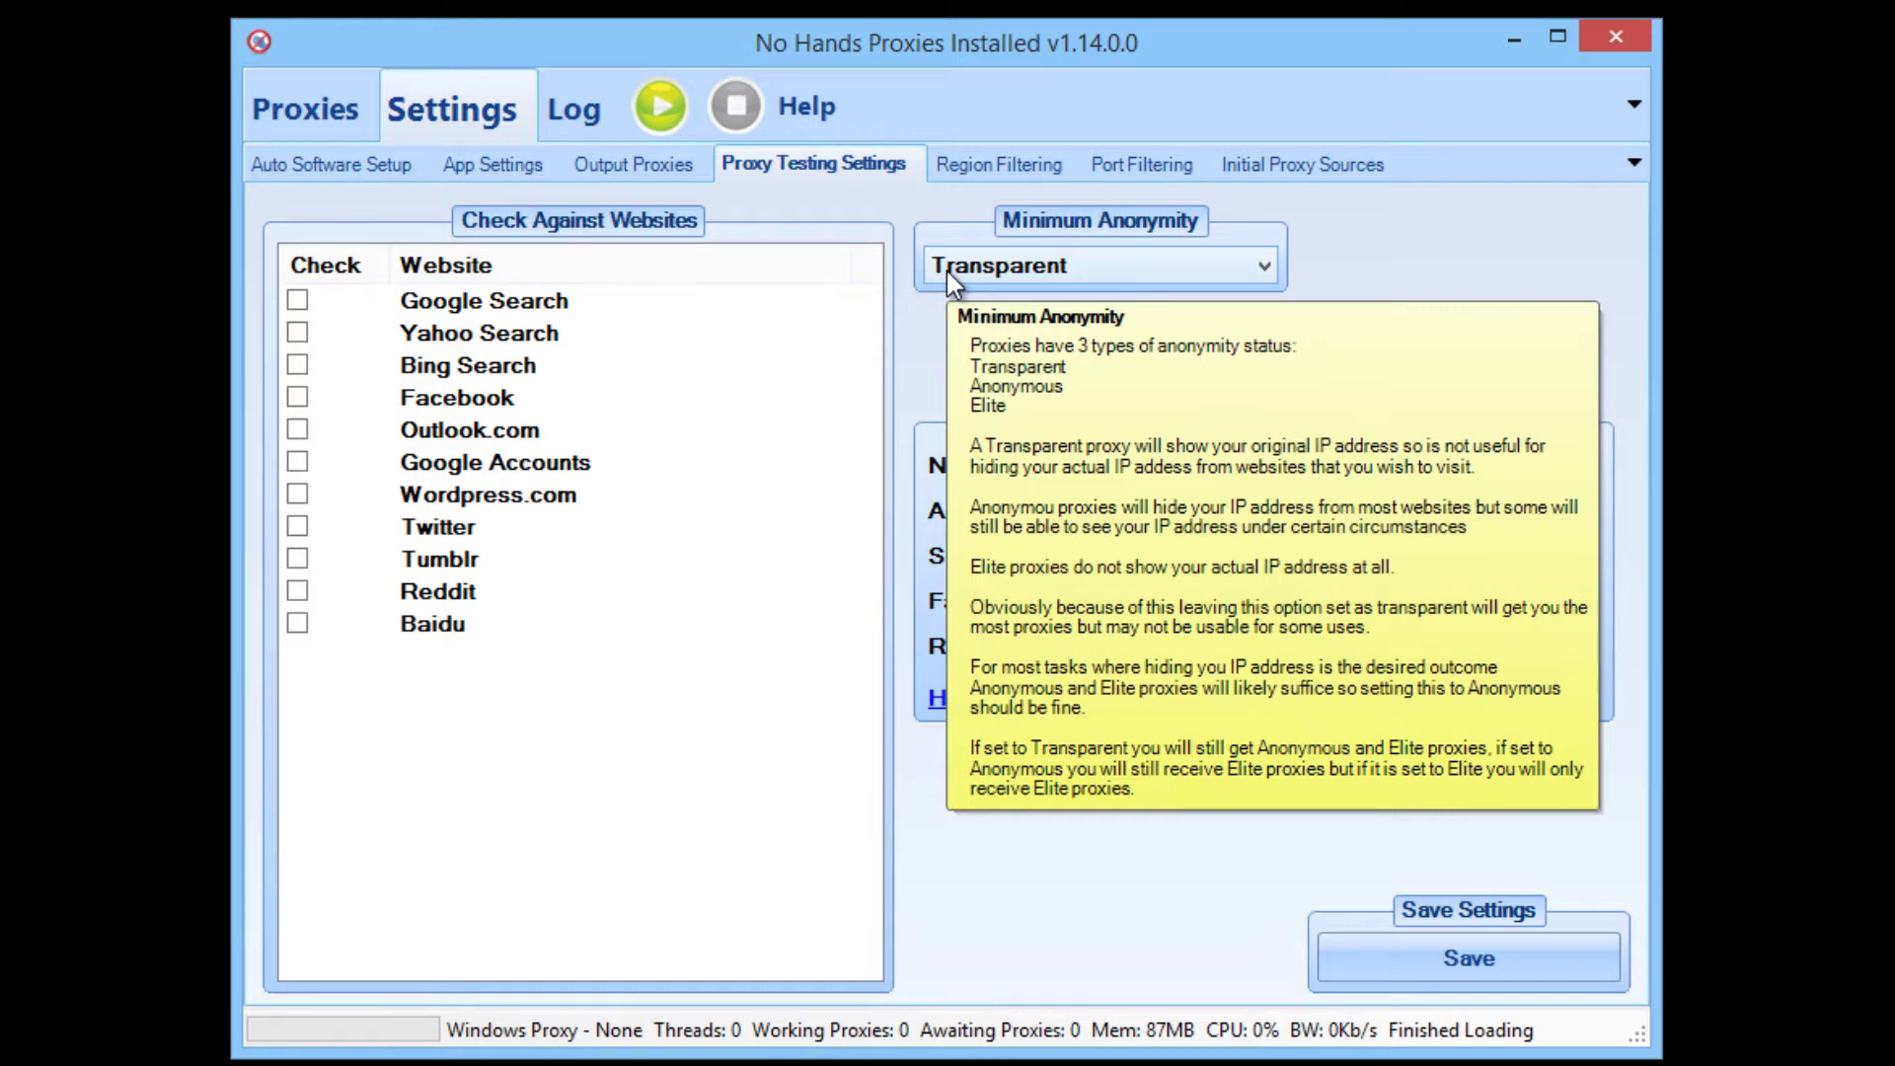
click(945, 271)
click(987, 329)
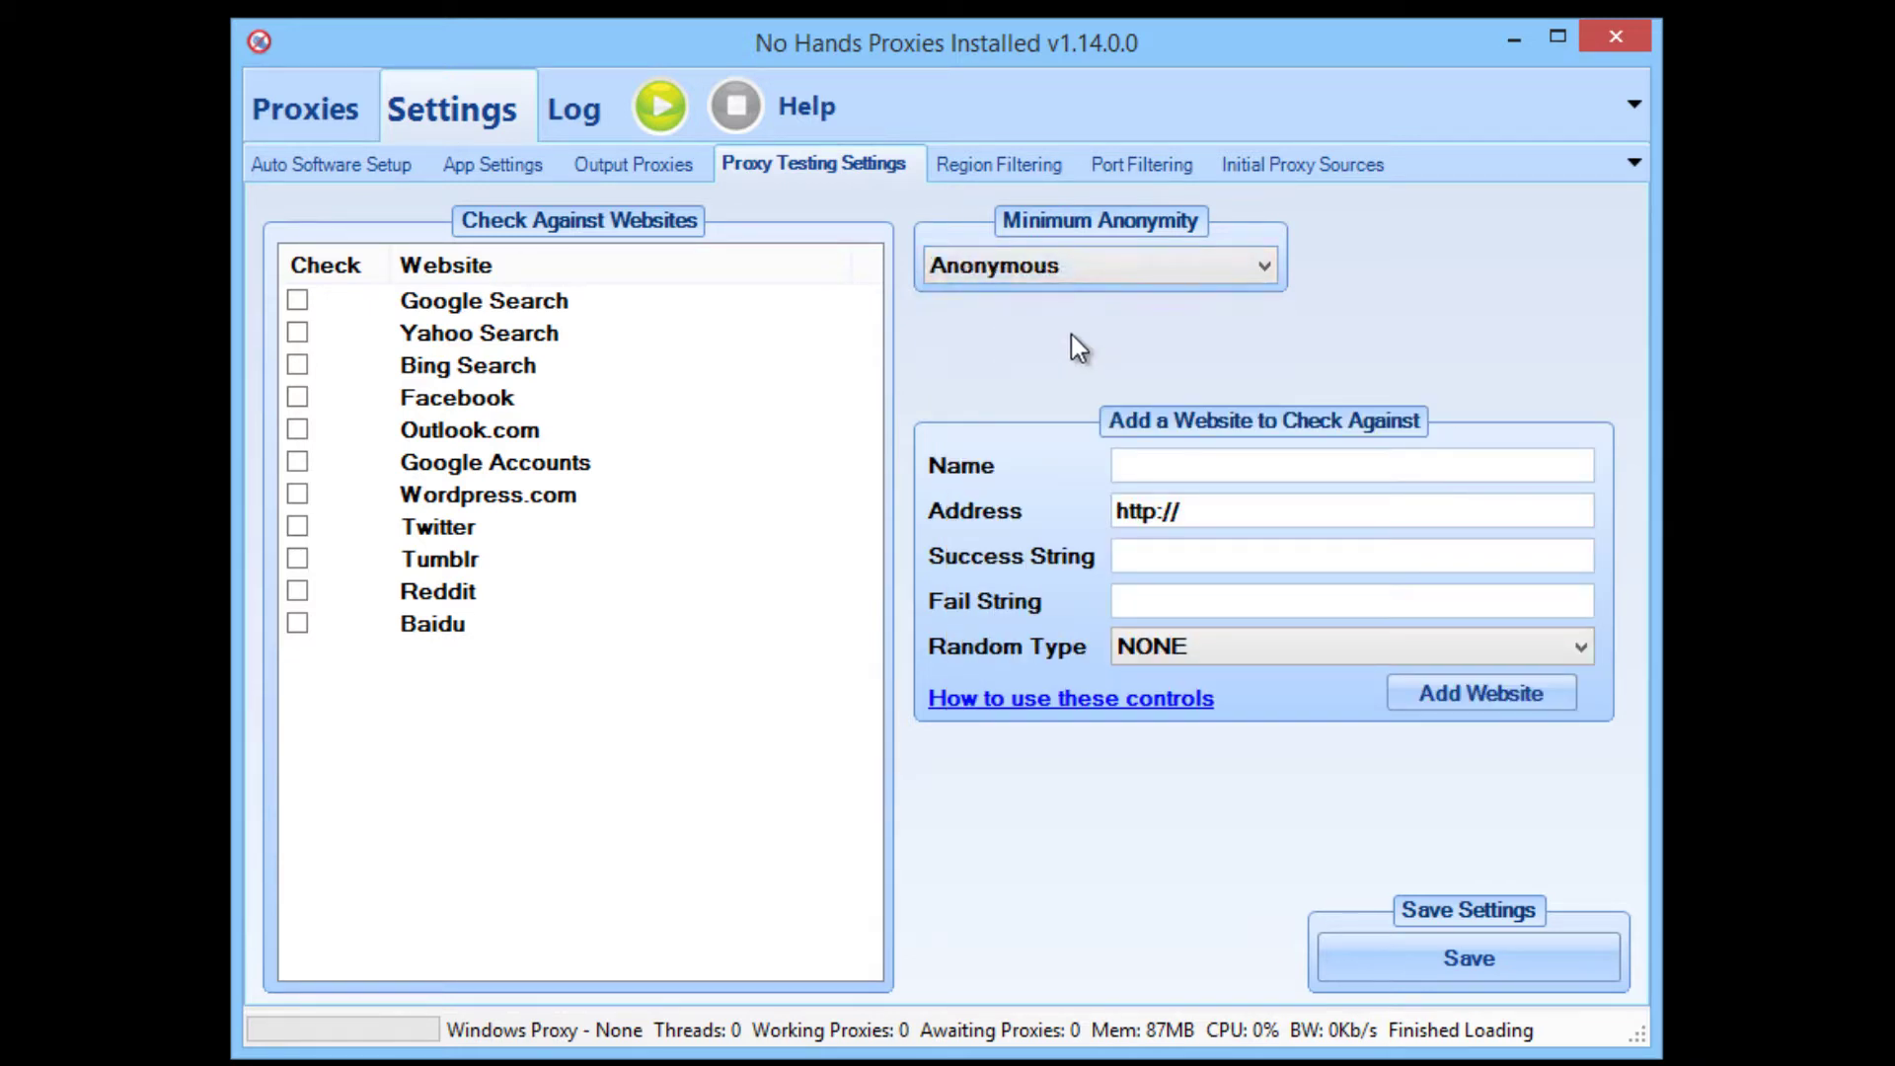
click(1075, 264)
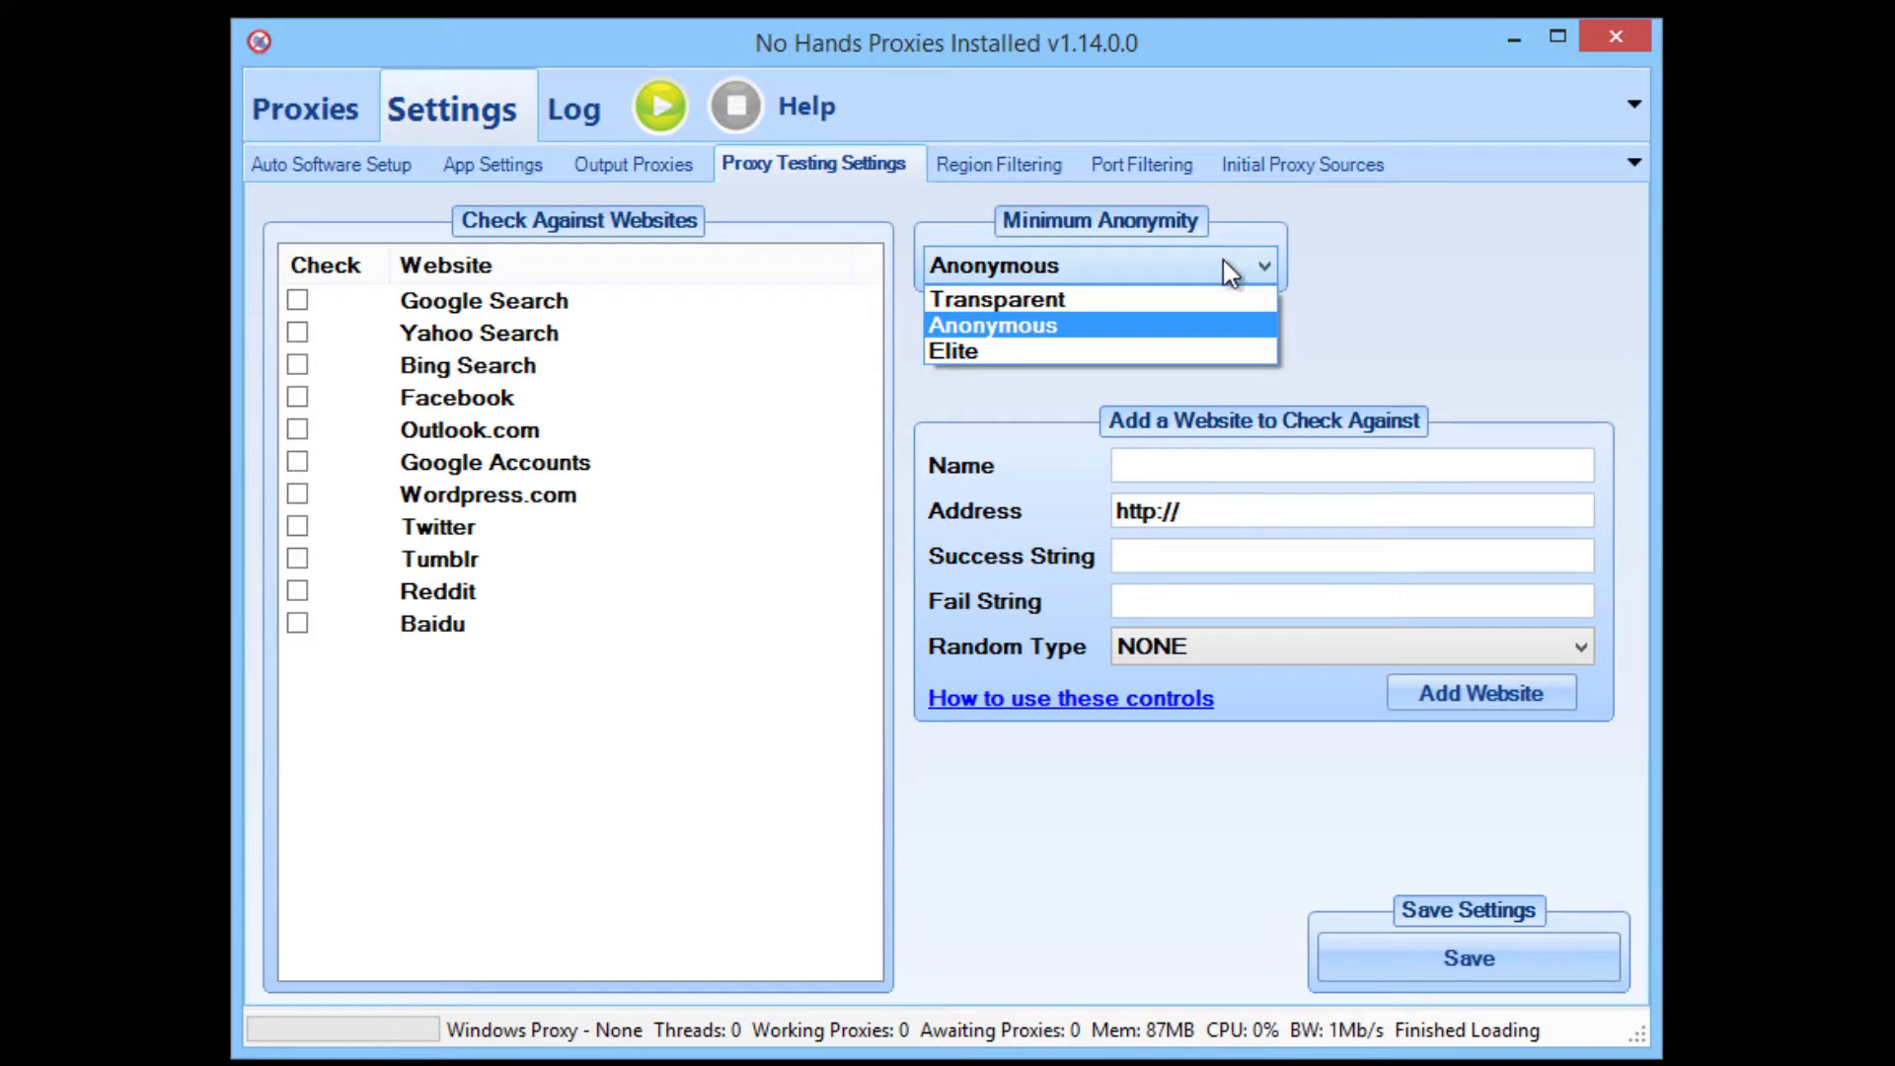
click(1135, 296)
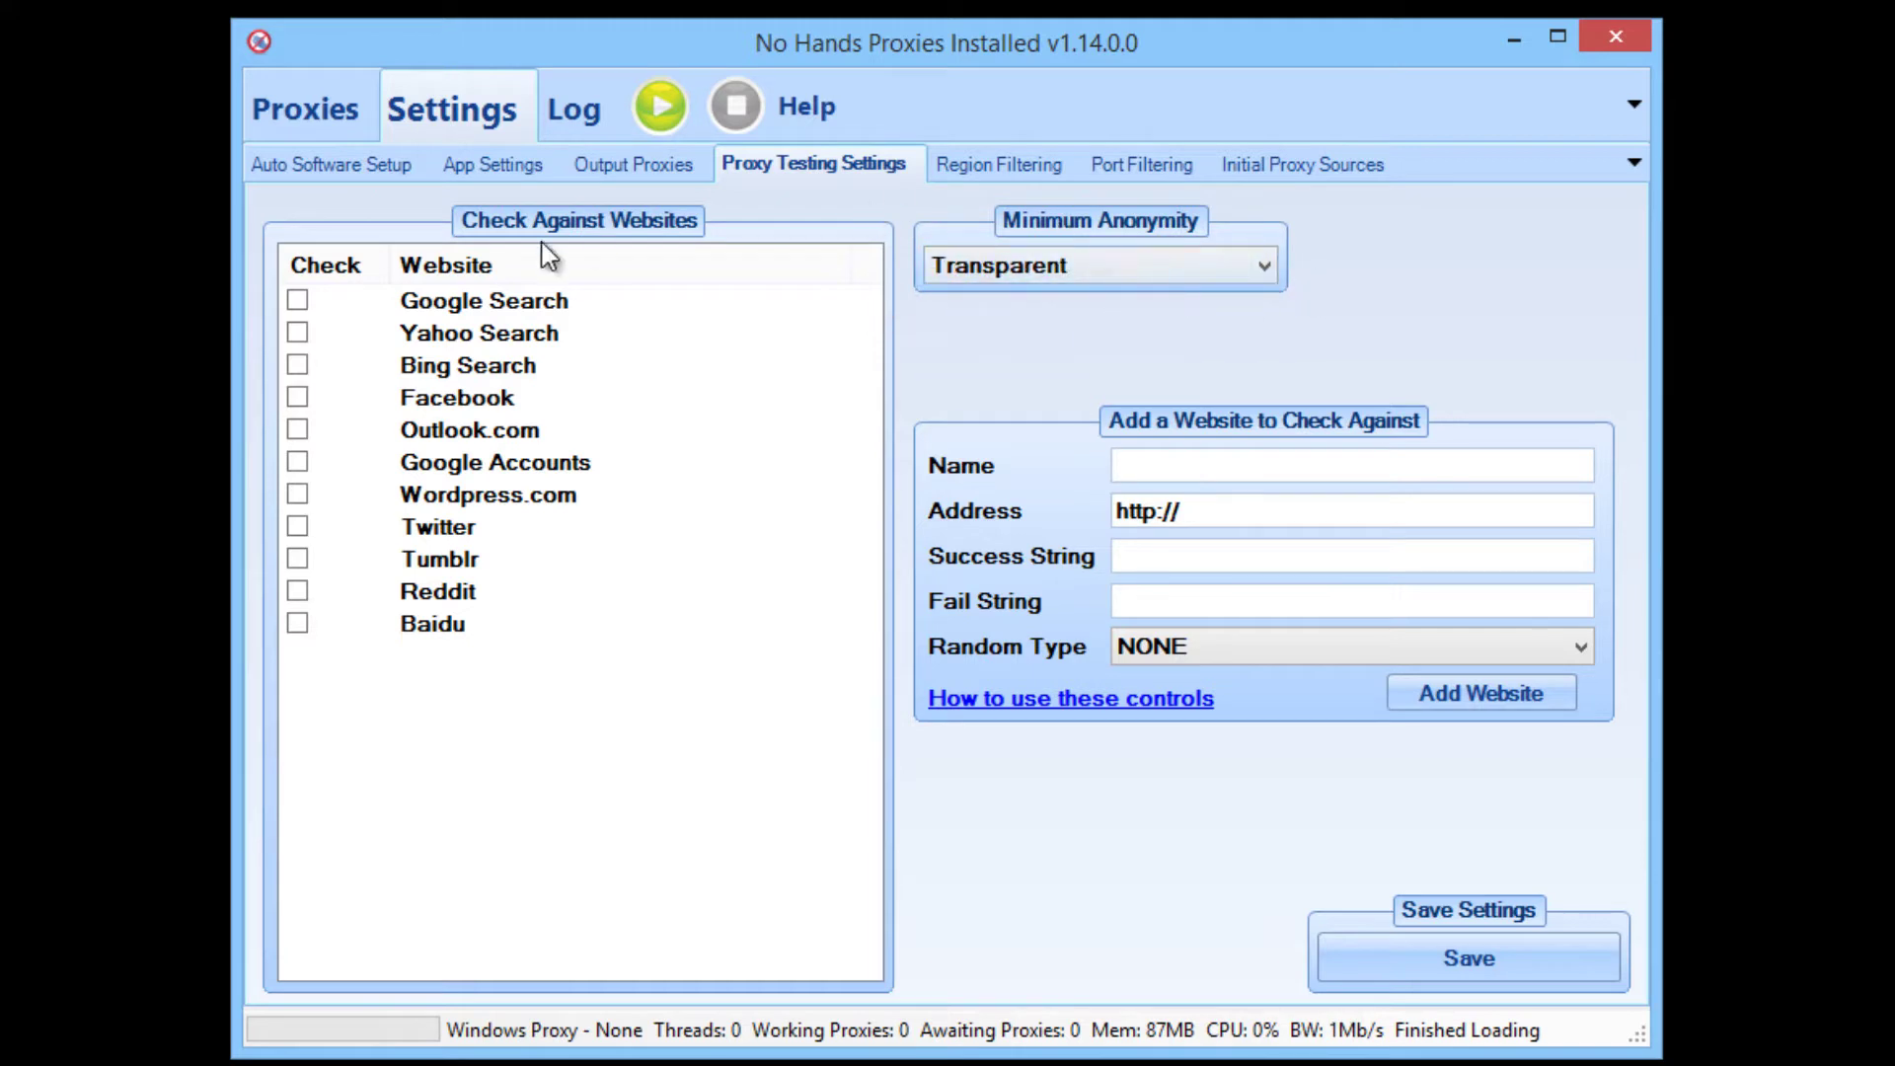
Examine the region filtering settings, looking through the countries in the whitelist
click(995, 165)
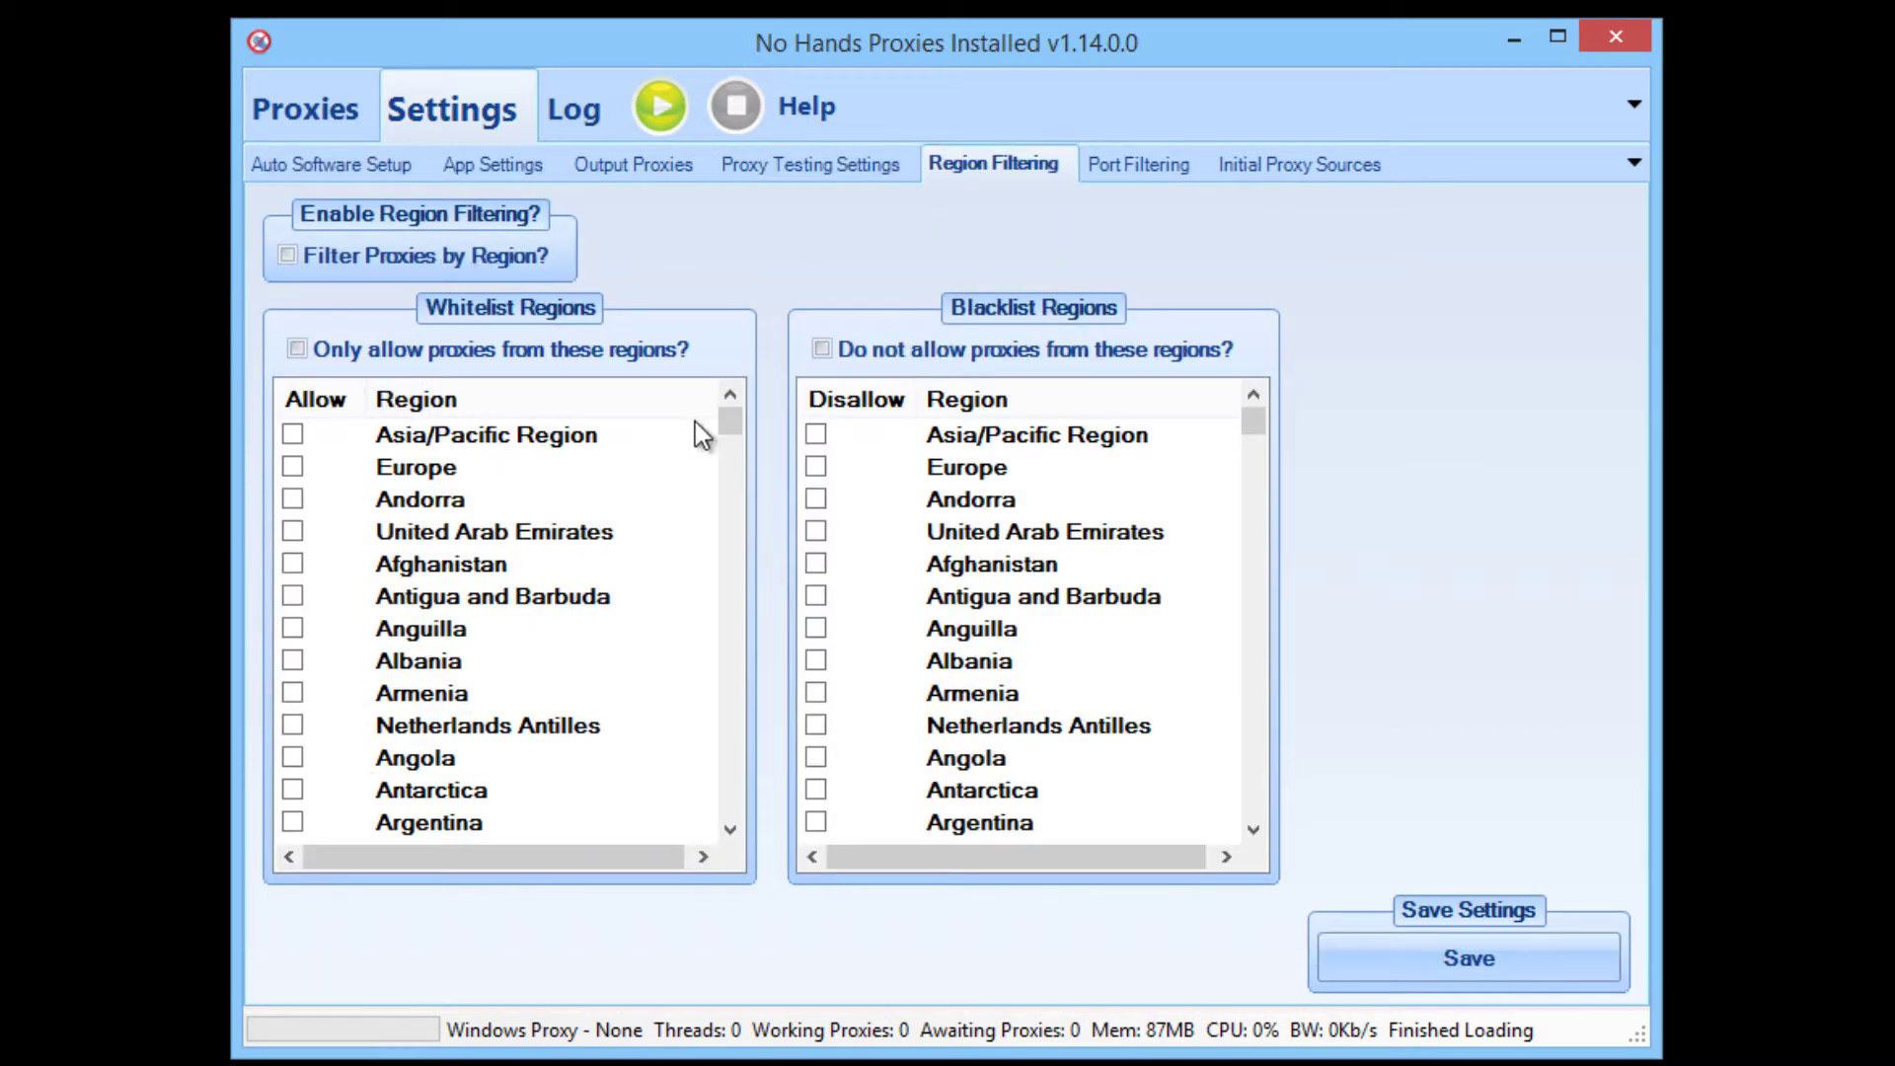
drag(738, 419, 687, 537)
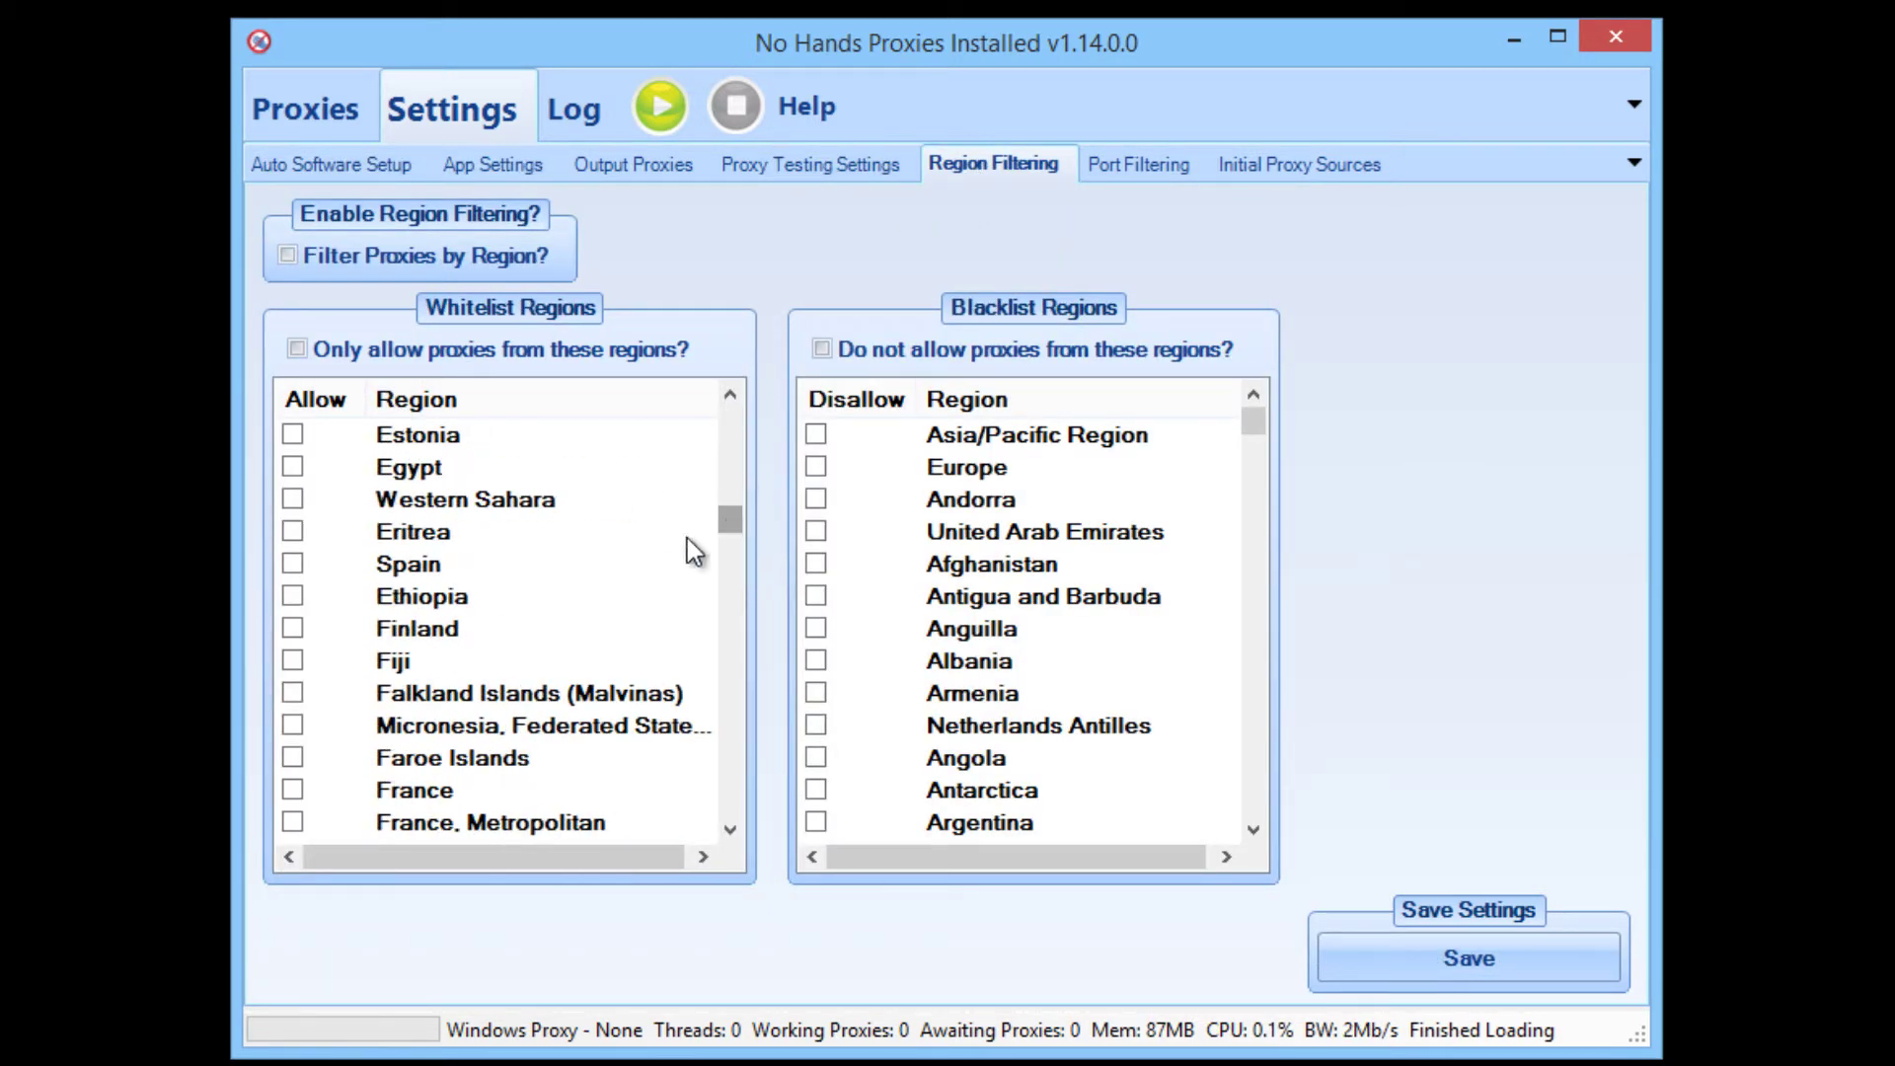
click(292, 660)
drag(730, 521, 730, 569)
click(292, 724)
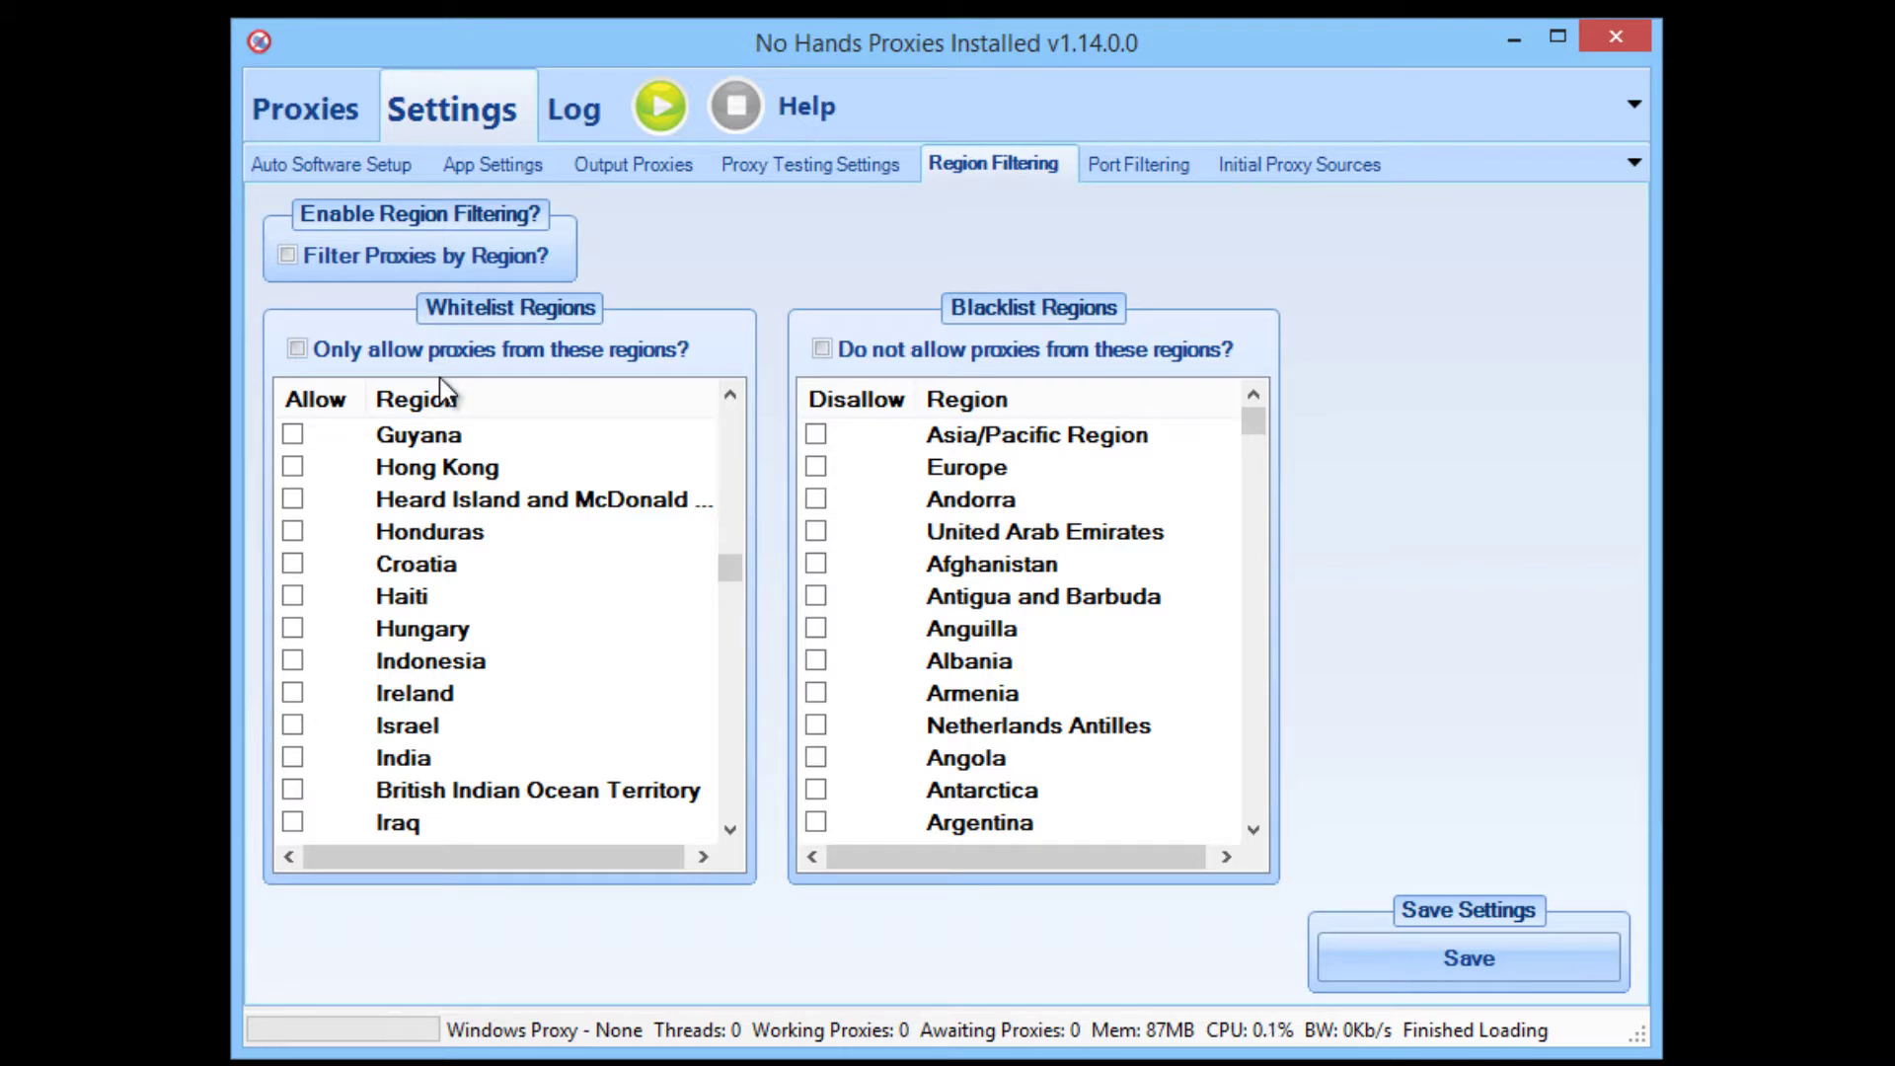
Compare the automatic software presets and region filtering with the whitelist and blacklist options for port filtering
click(334, 168)
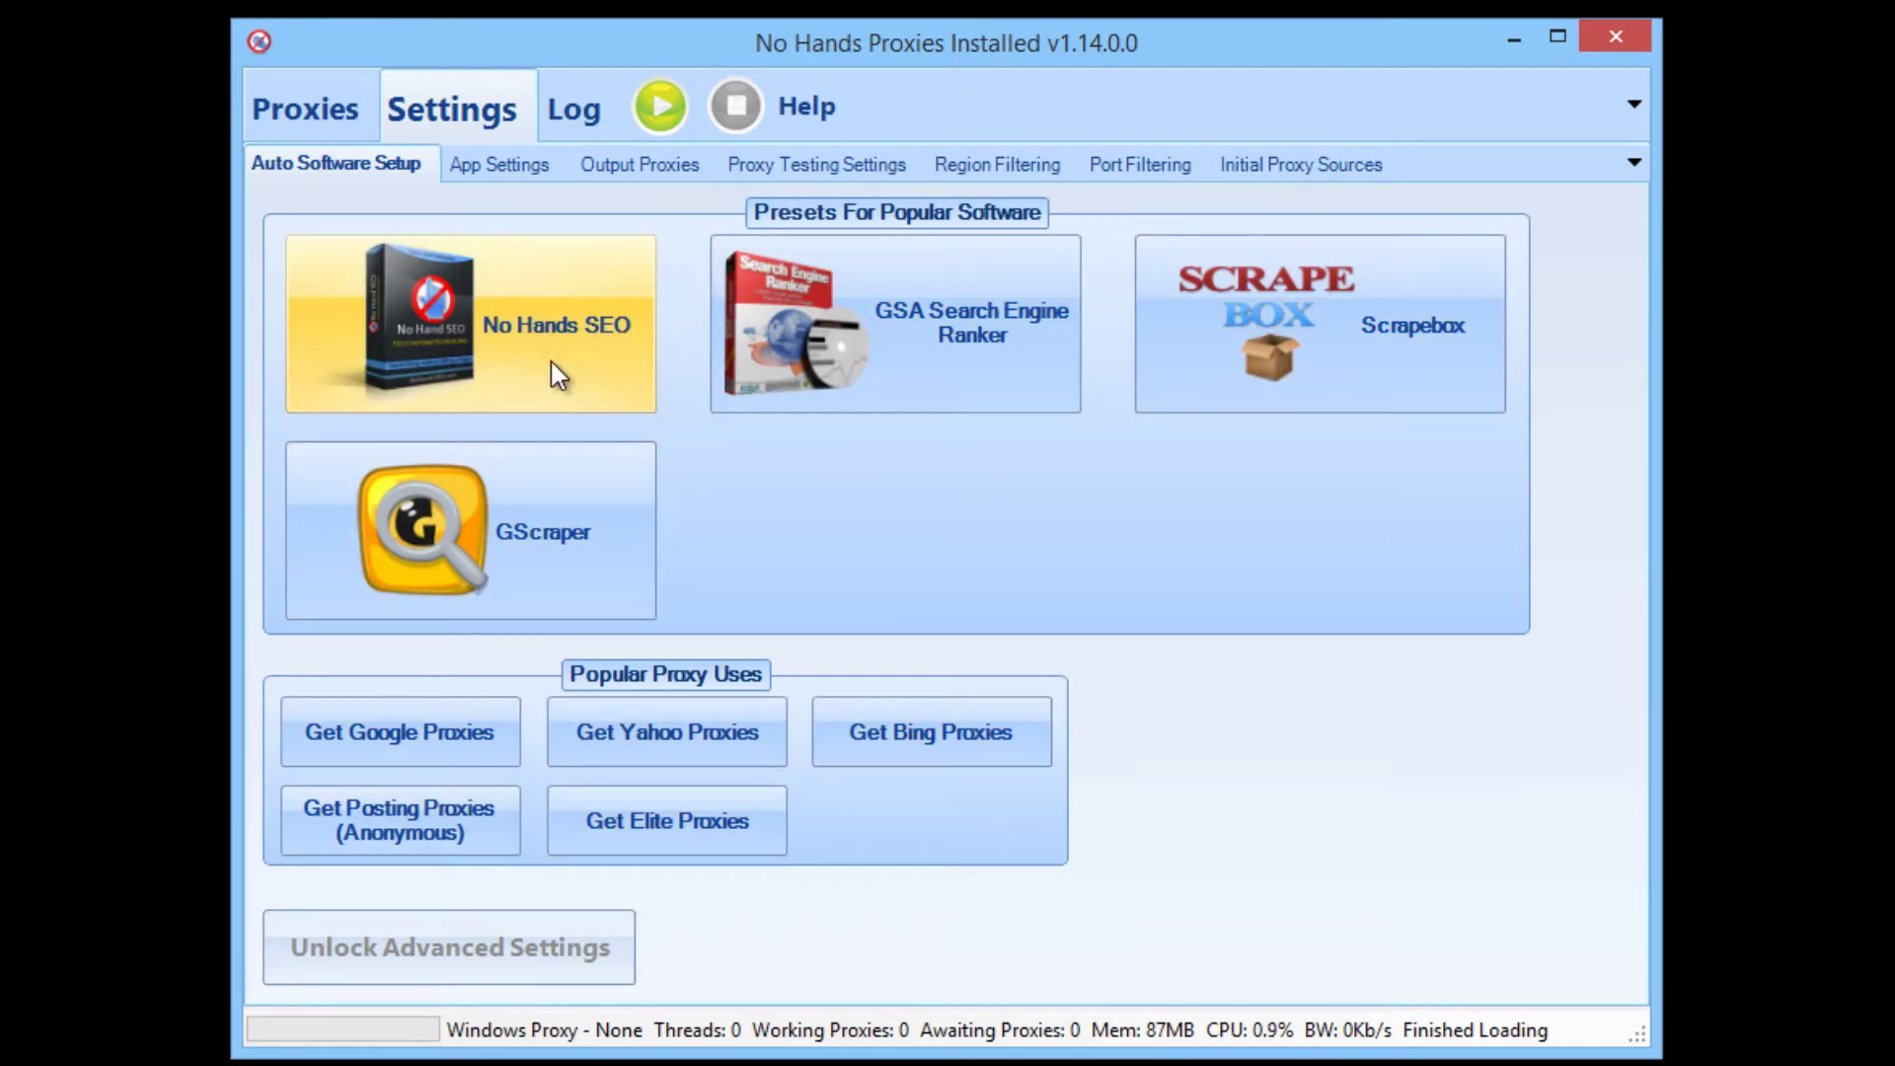
click(975, 166)
click(1099, 168)
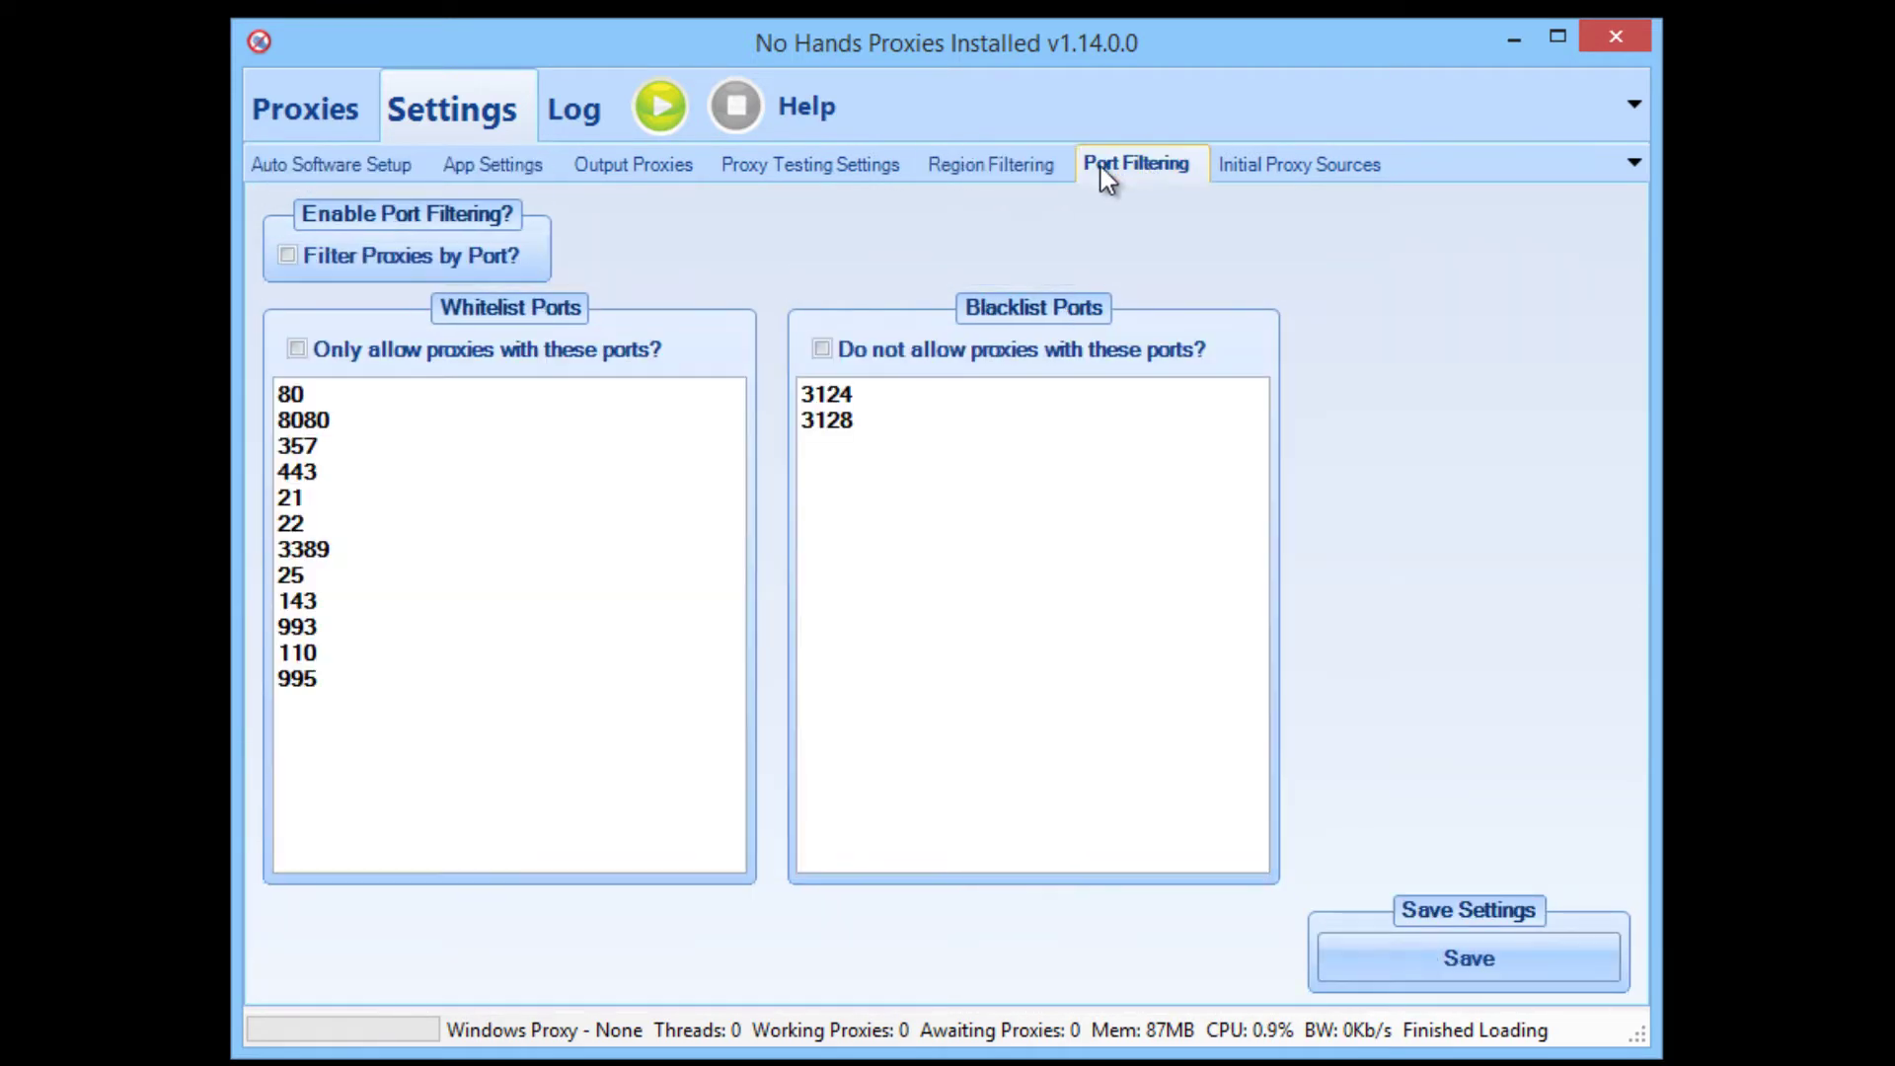
click(1024, 167)
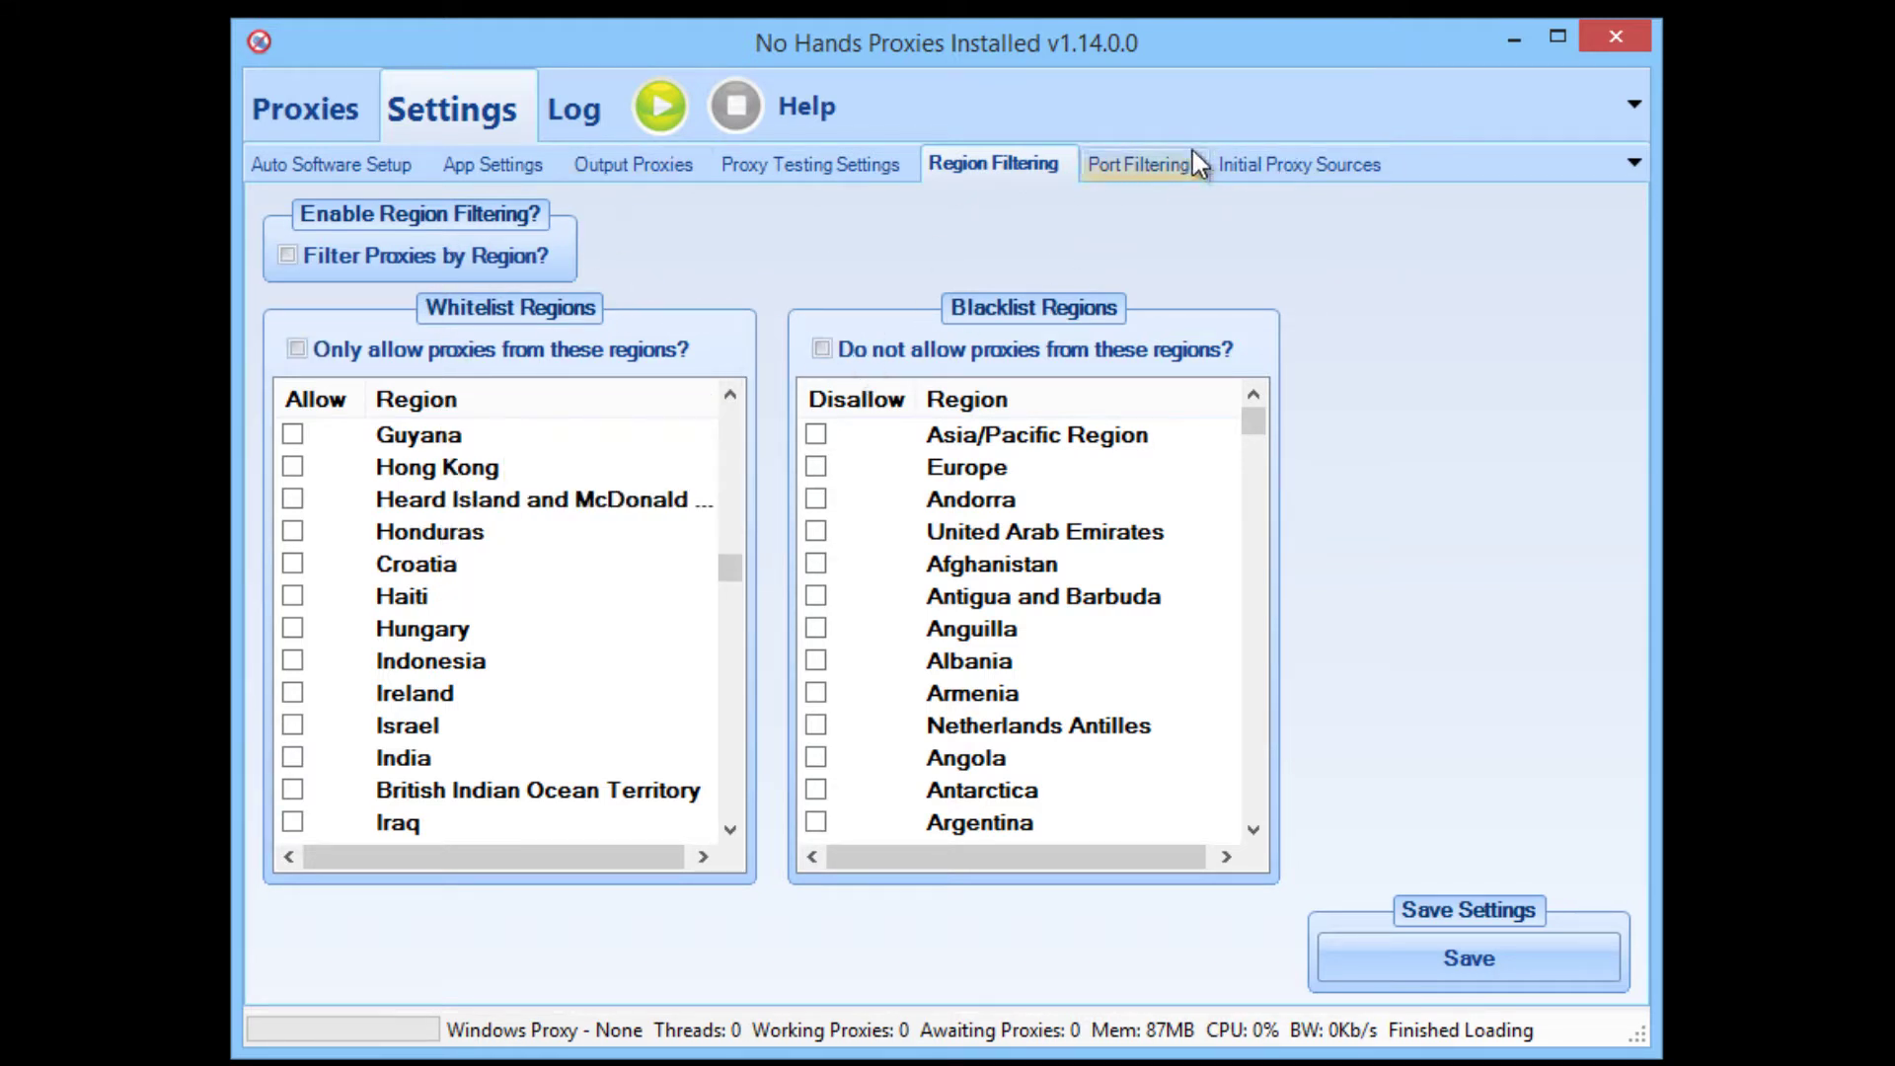
click(1075, 172)
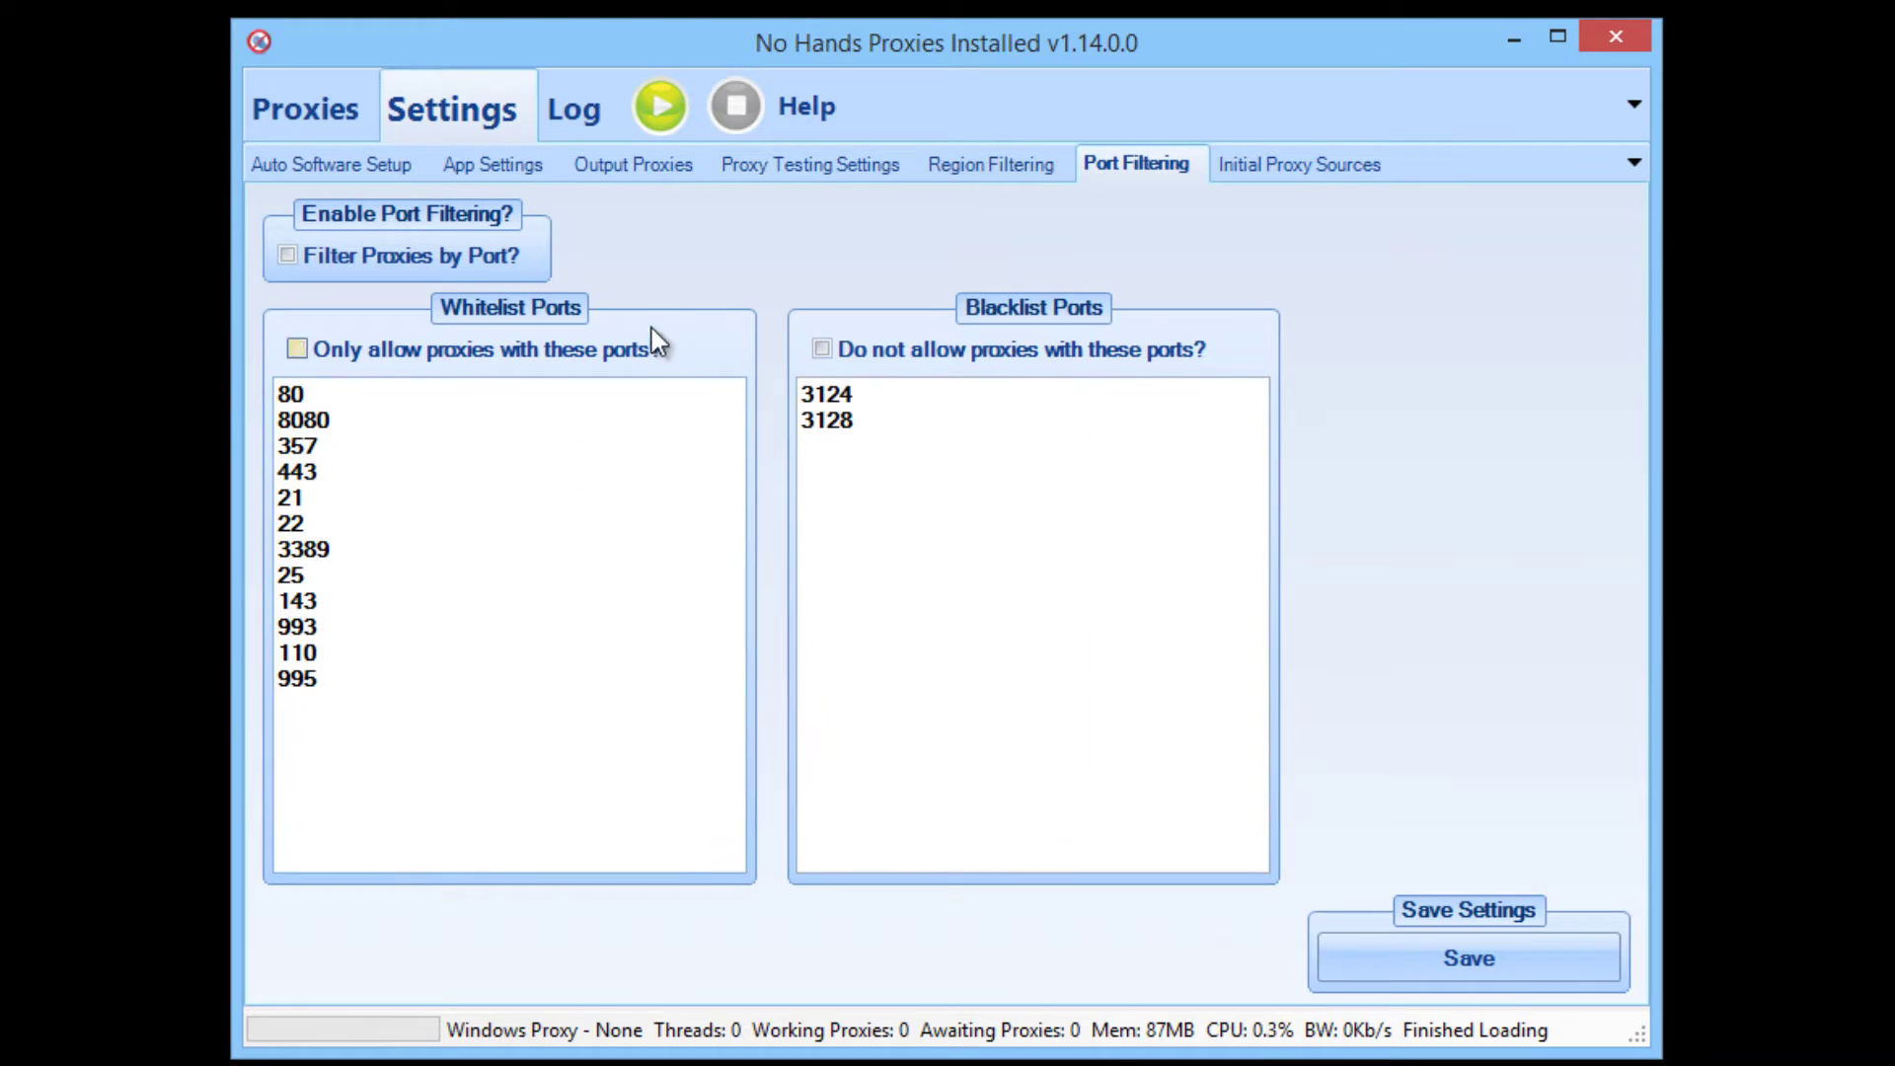
Try the options for replacing and adding to the initial proxy sources, and leave both turned off
click(1234, 166)
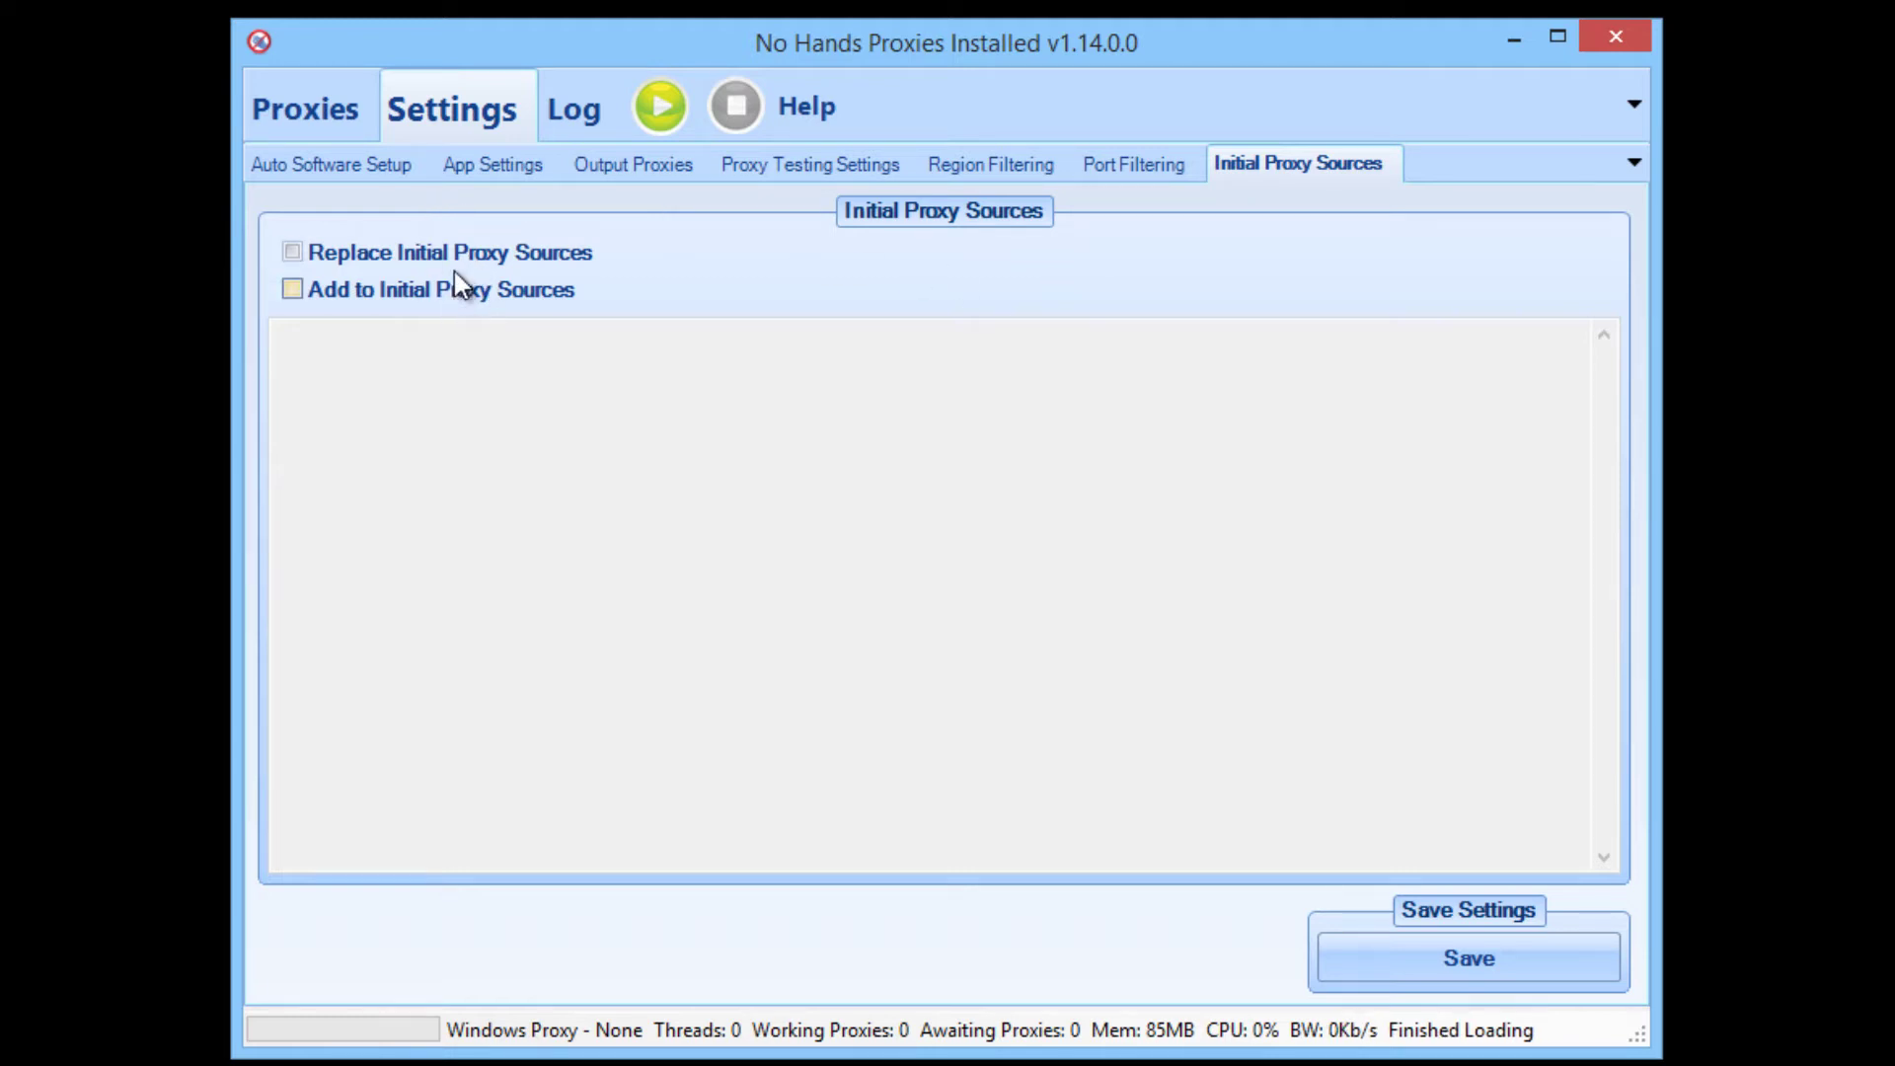
mouse_move(569, 259)
click(465, 254)
click(410, 296)
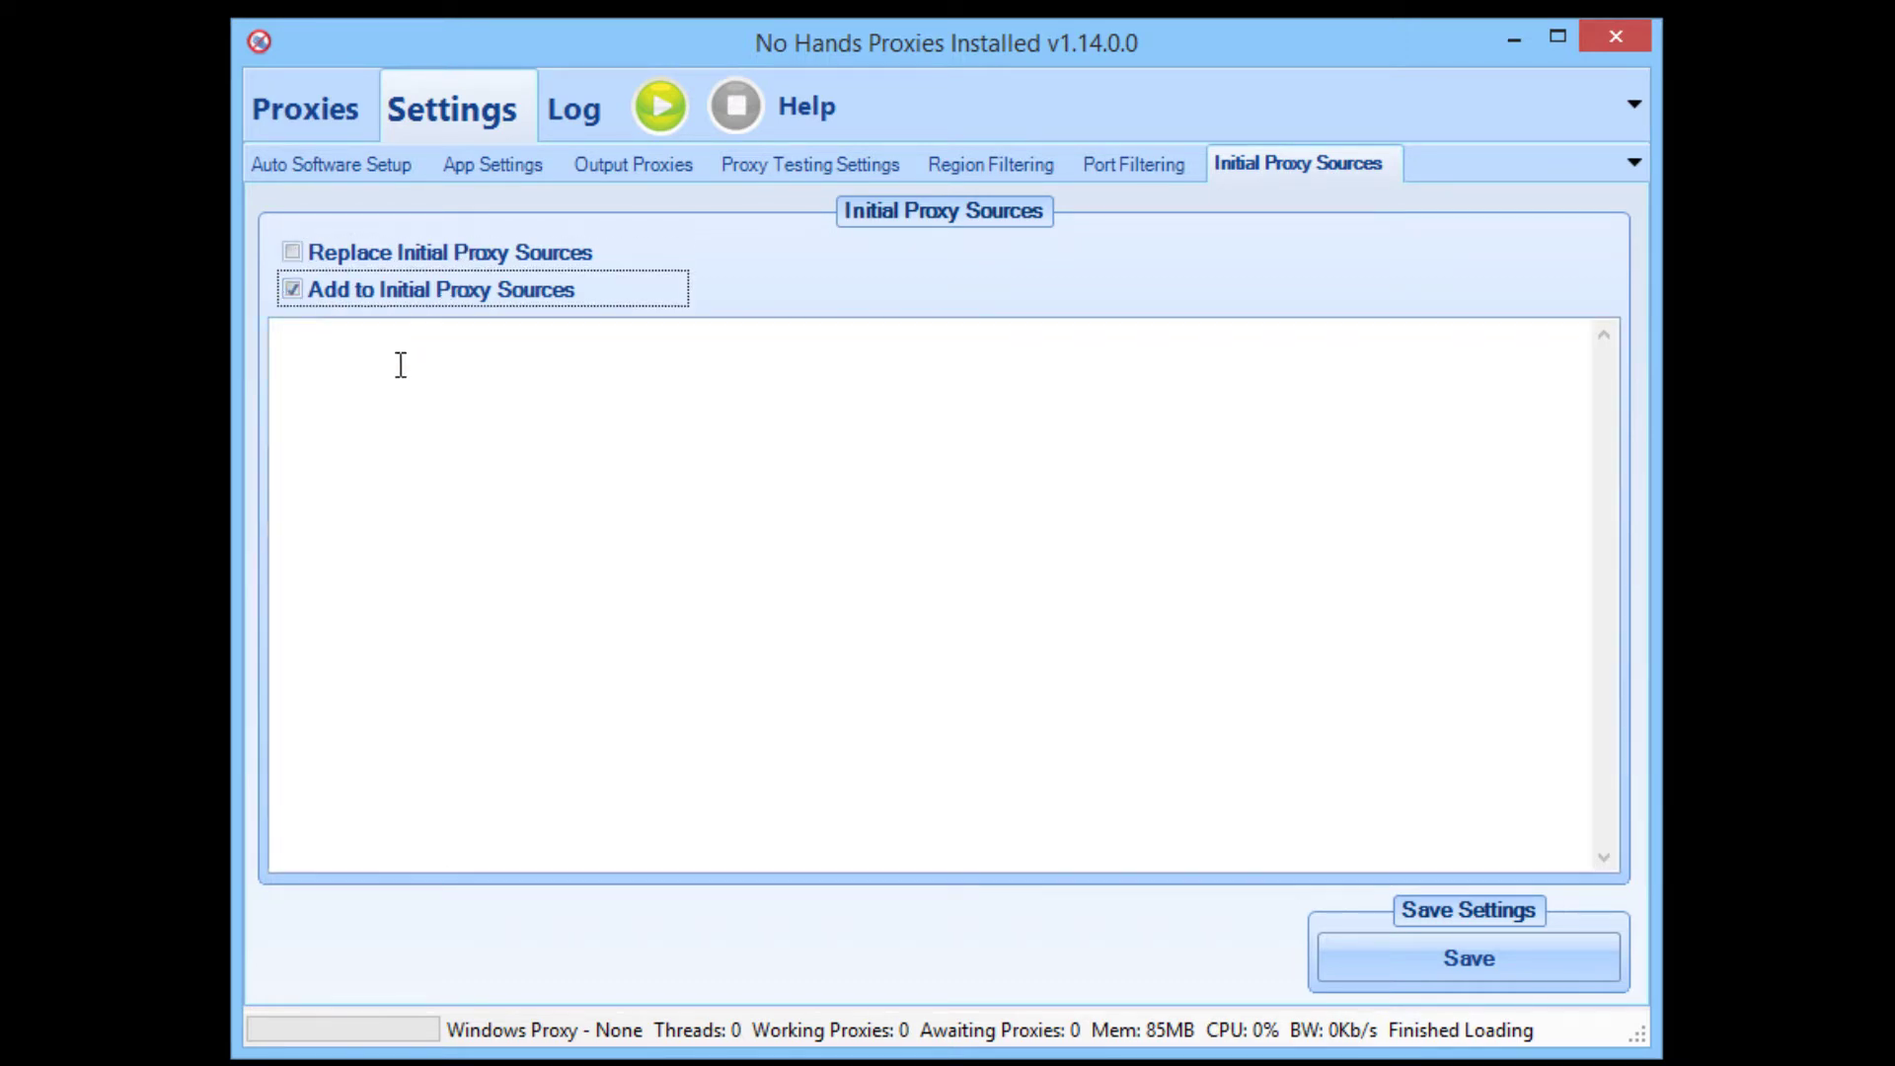
click(398, 365)
click(403, 257)
click(430, 262)
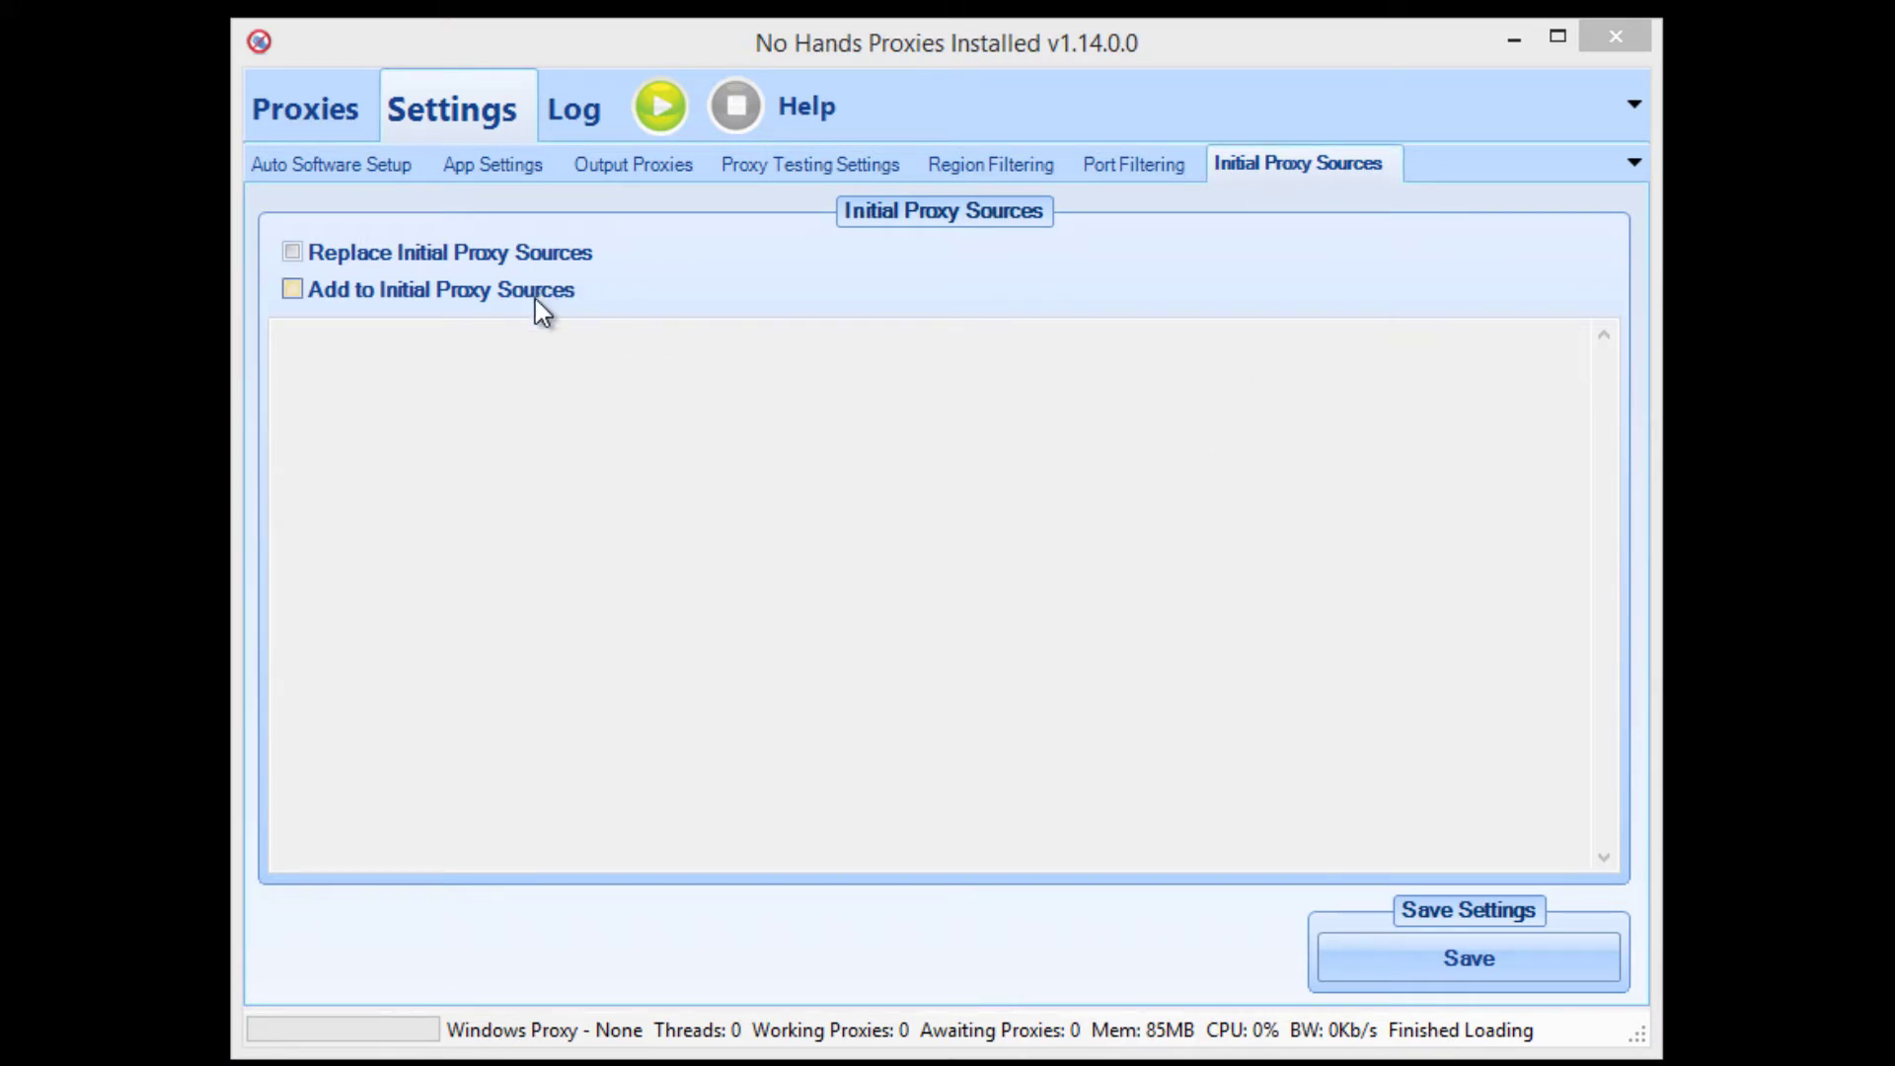
Look back over the settings pages, from the software presets and initial proxy sources through filtering, testing and output to the app settings
click(358, 173)
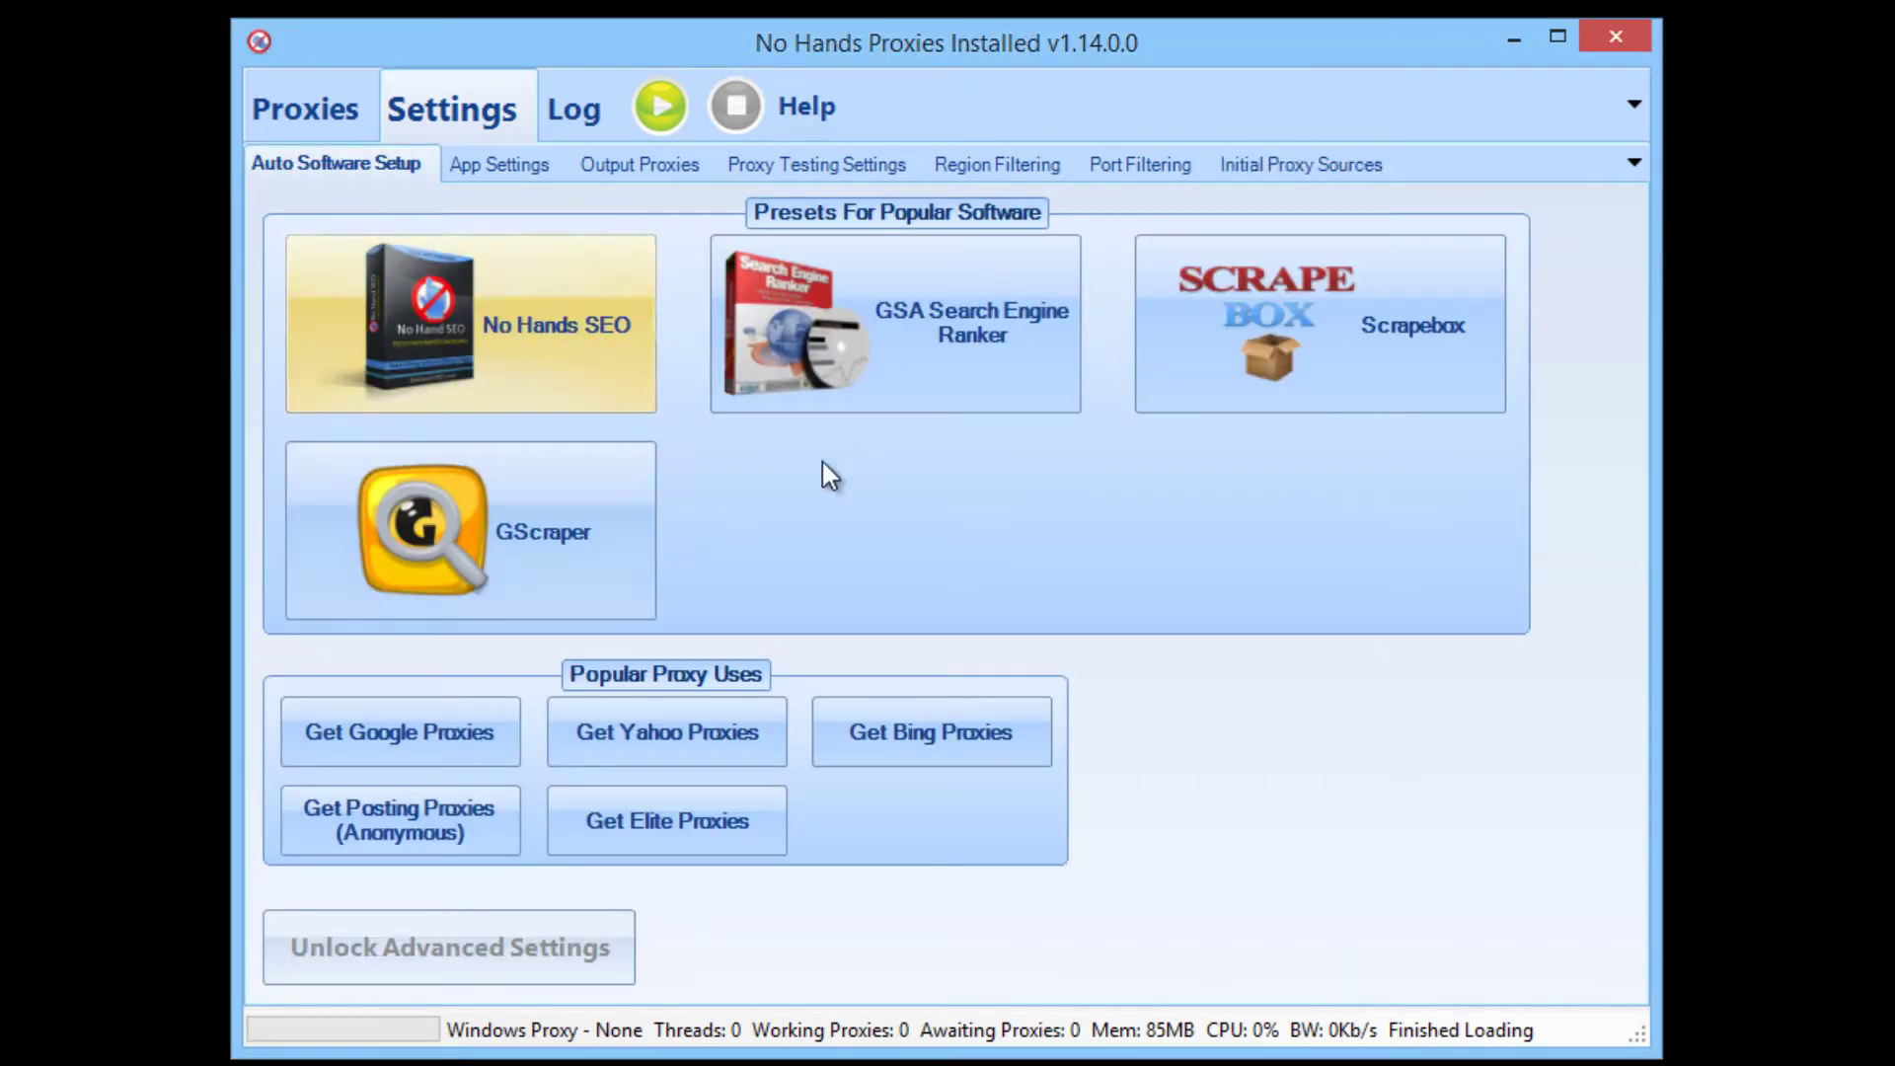
click(1308, 164)
click(1140, 166)
click(1052, 168)
click(849, 165)
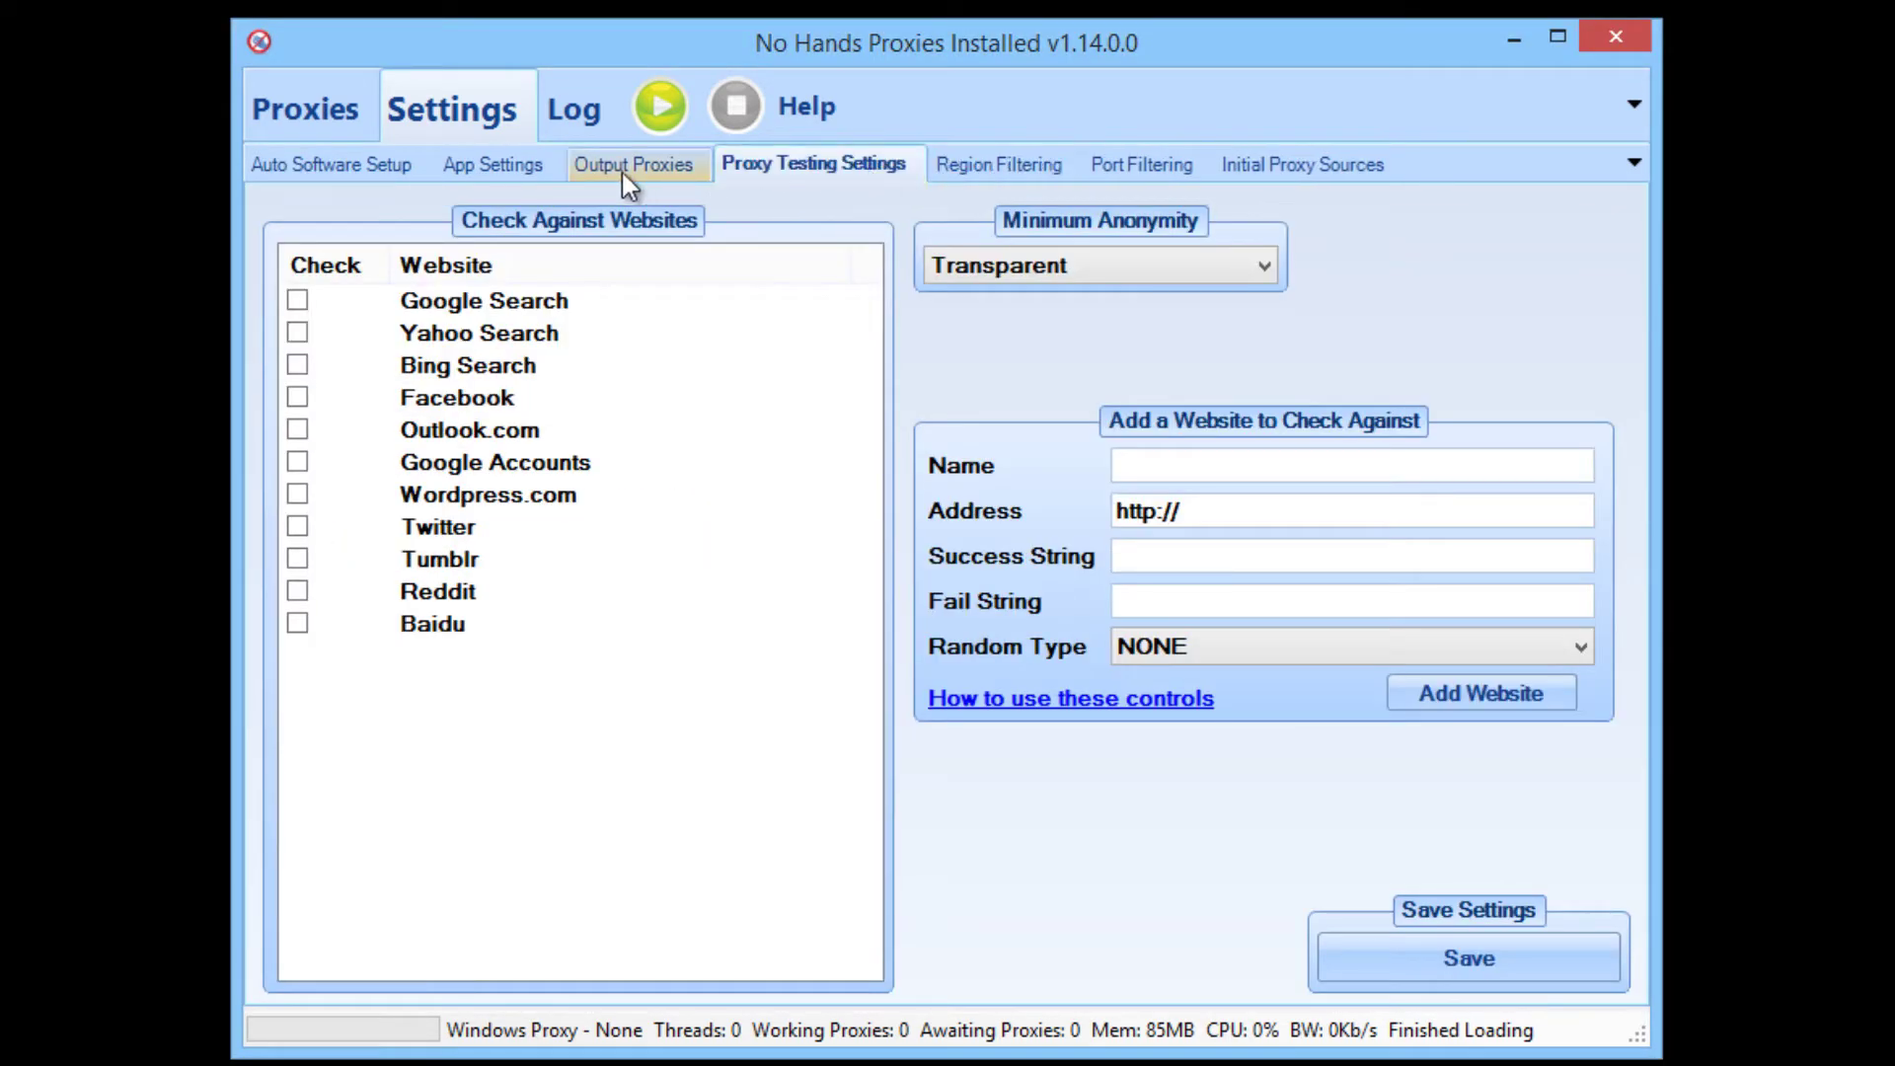
click(622, 174)
click(530, 173)
Apply the No Hands SEO preset from the automatic software setup and dismiss its information message
click(404, 166)
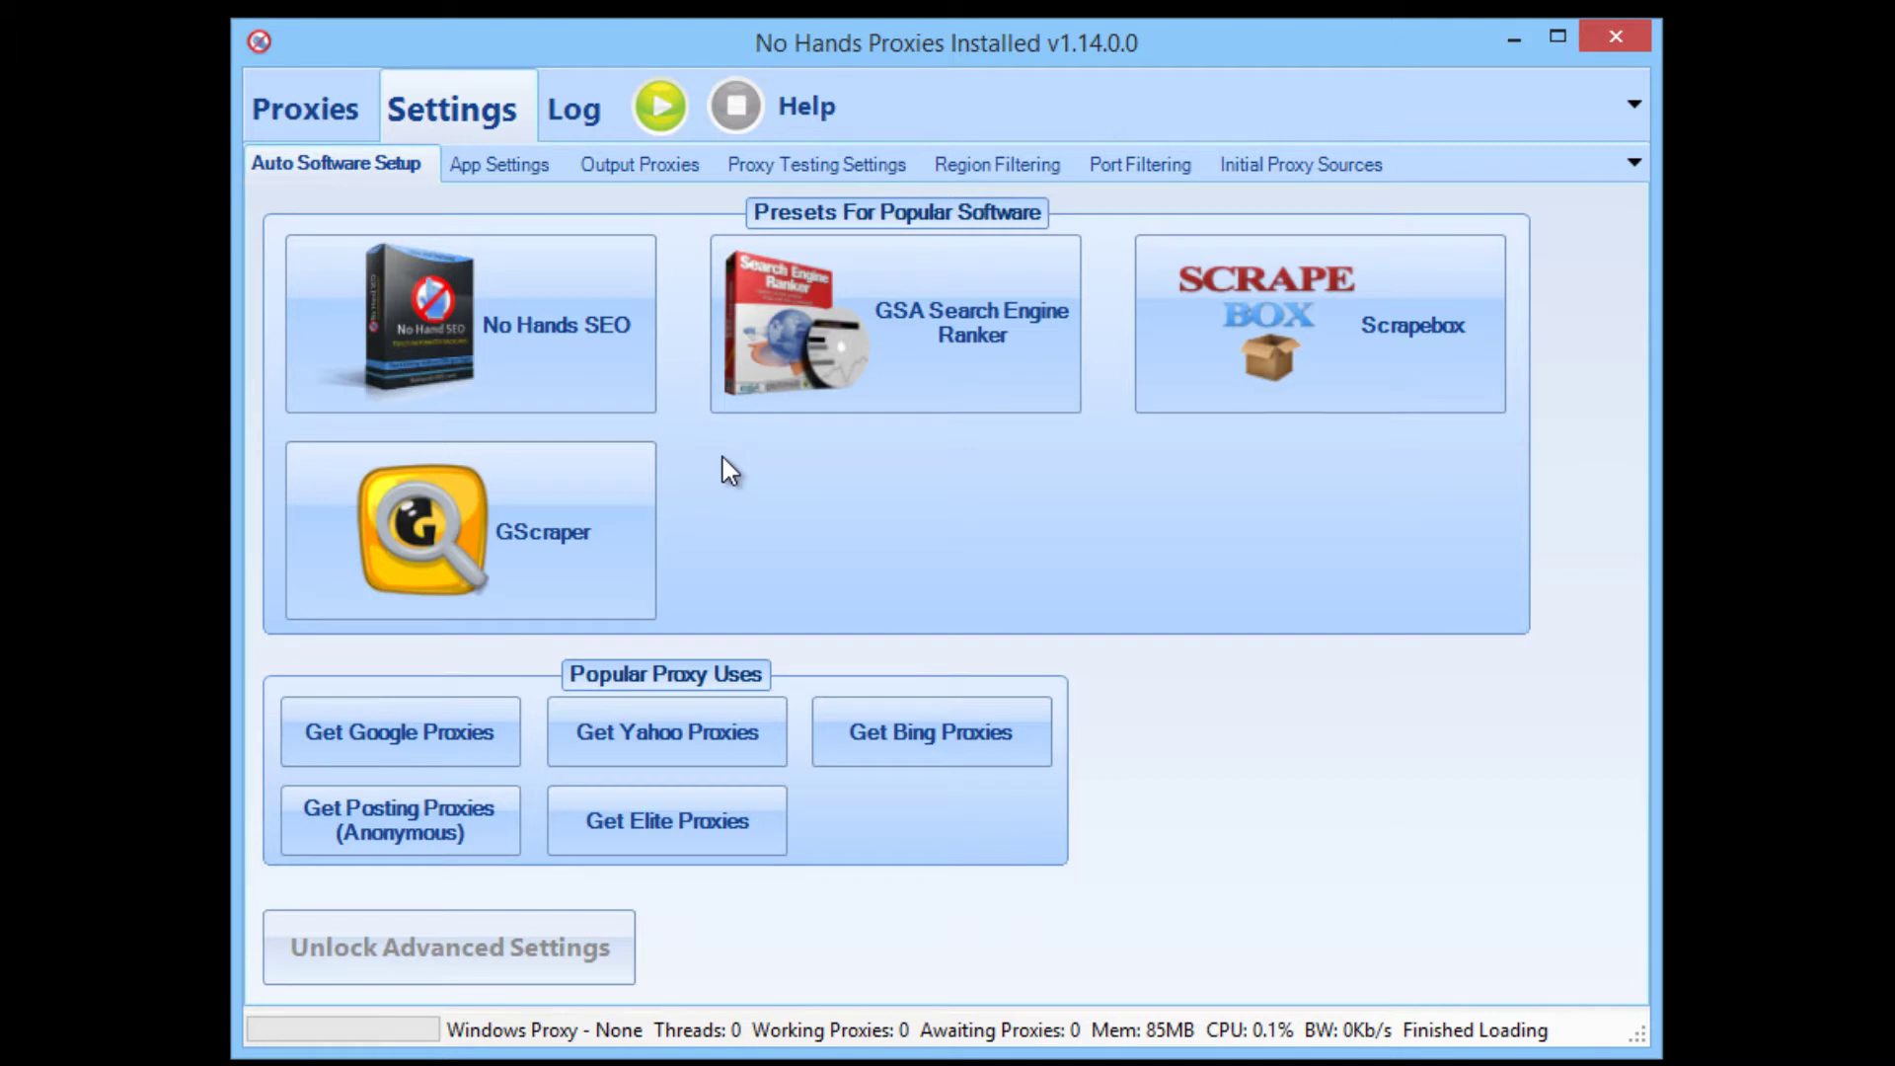
click(543, 362)
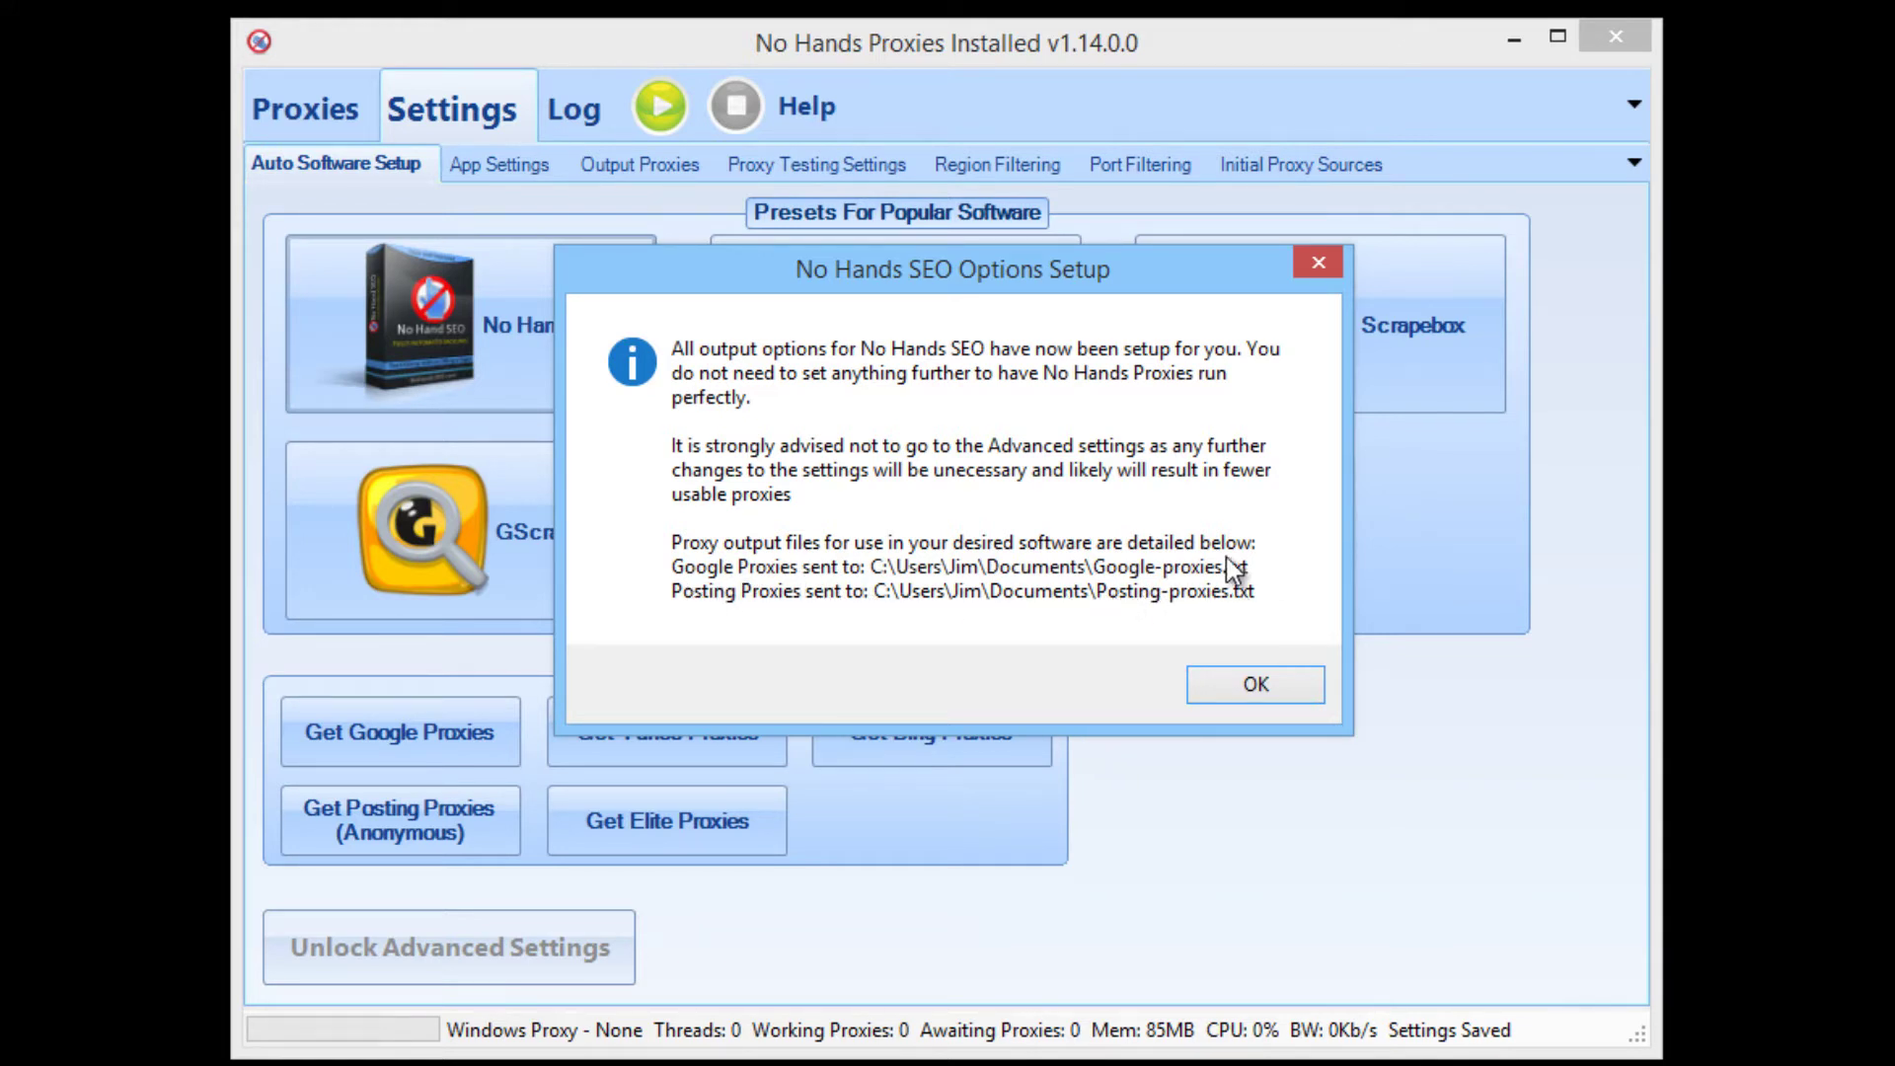
click(1256, 685)
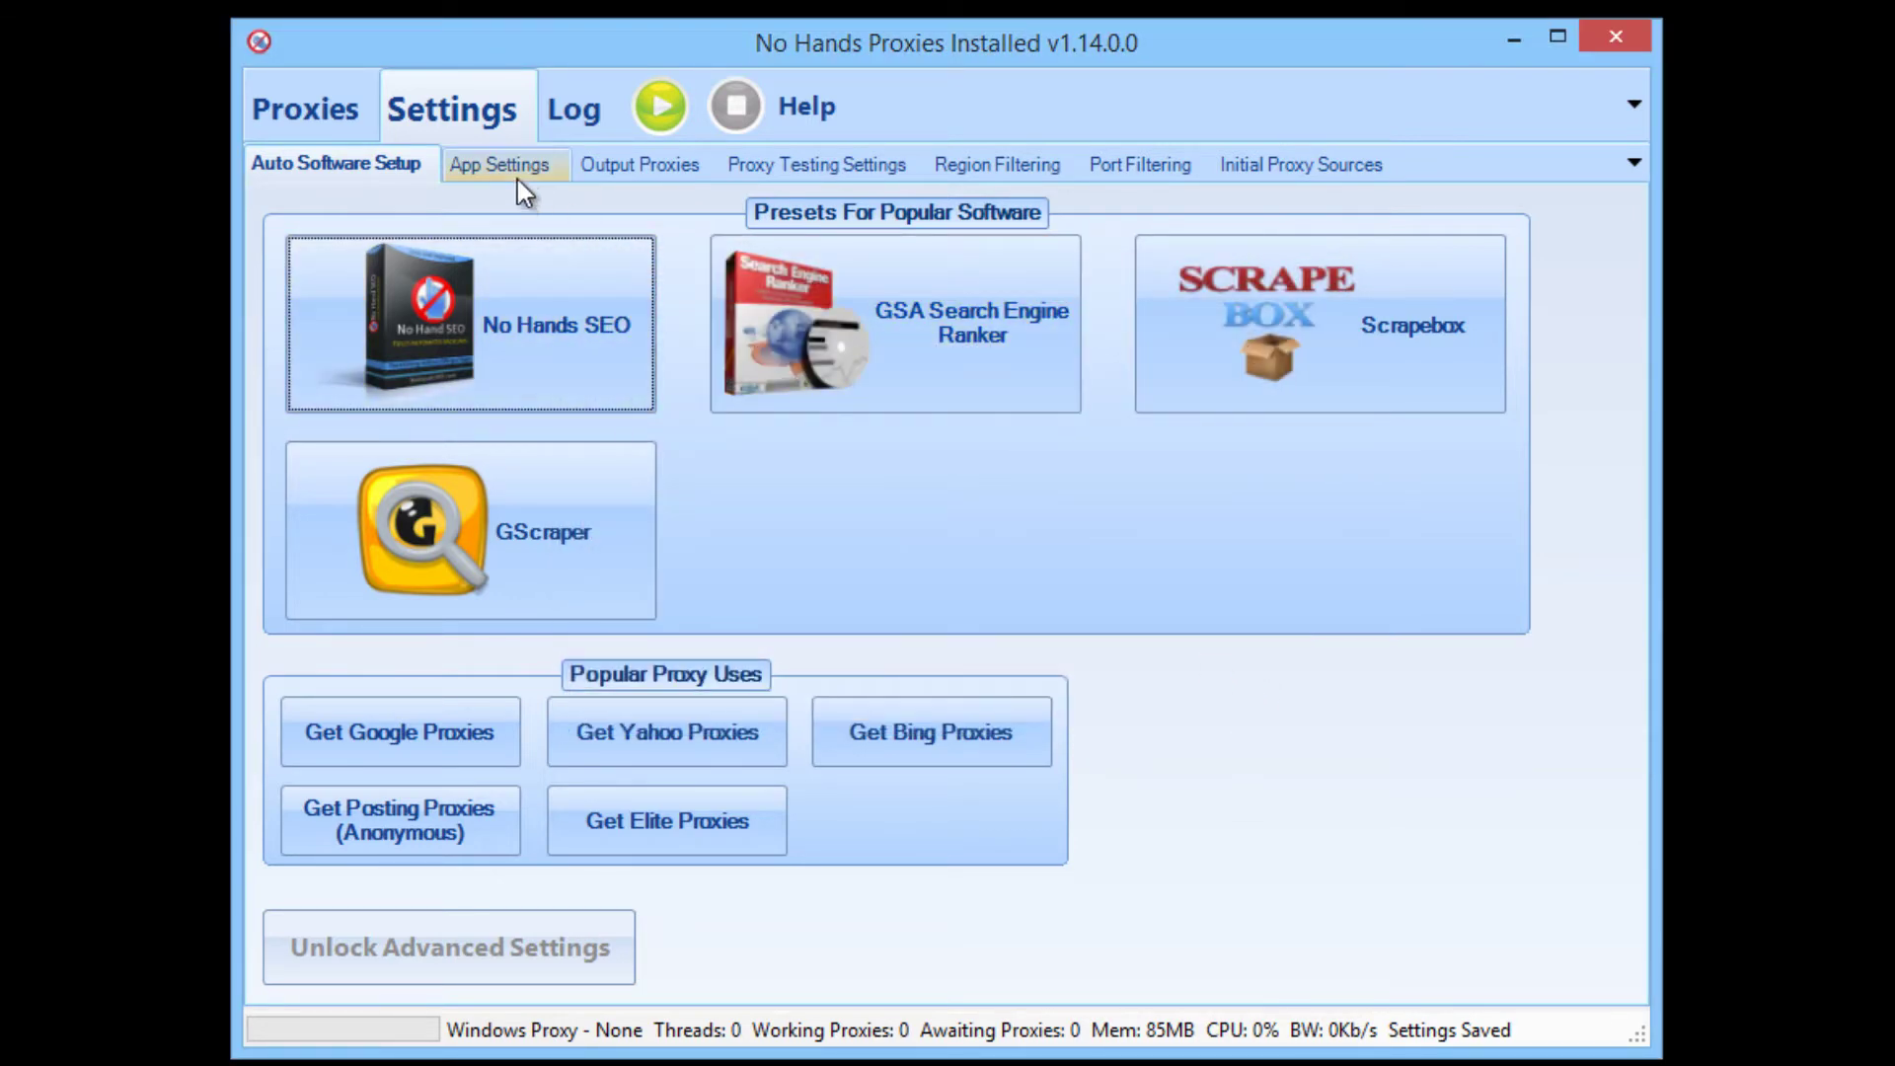
Check the app settings and inspect the Google-proxies.txt and Posting-proxies.txt file outputs in the output proxies list
click(526, 186)
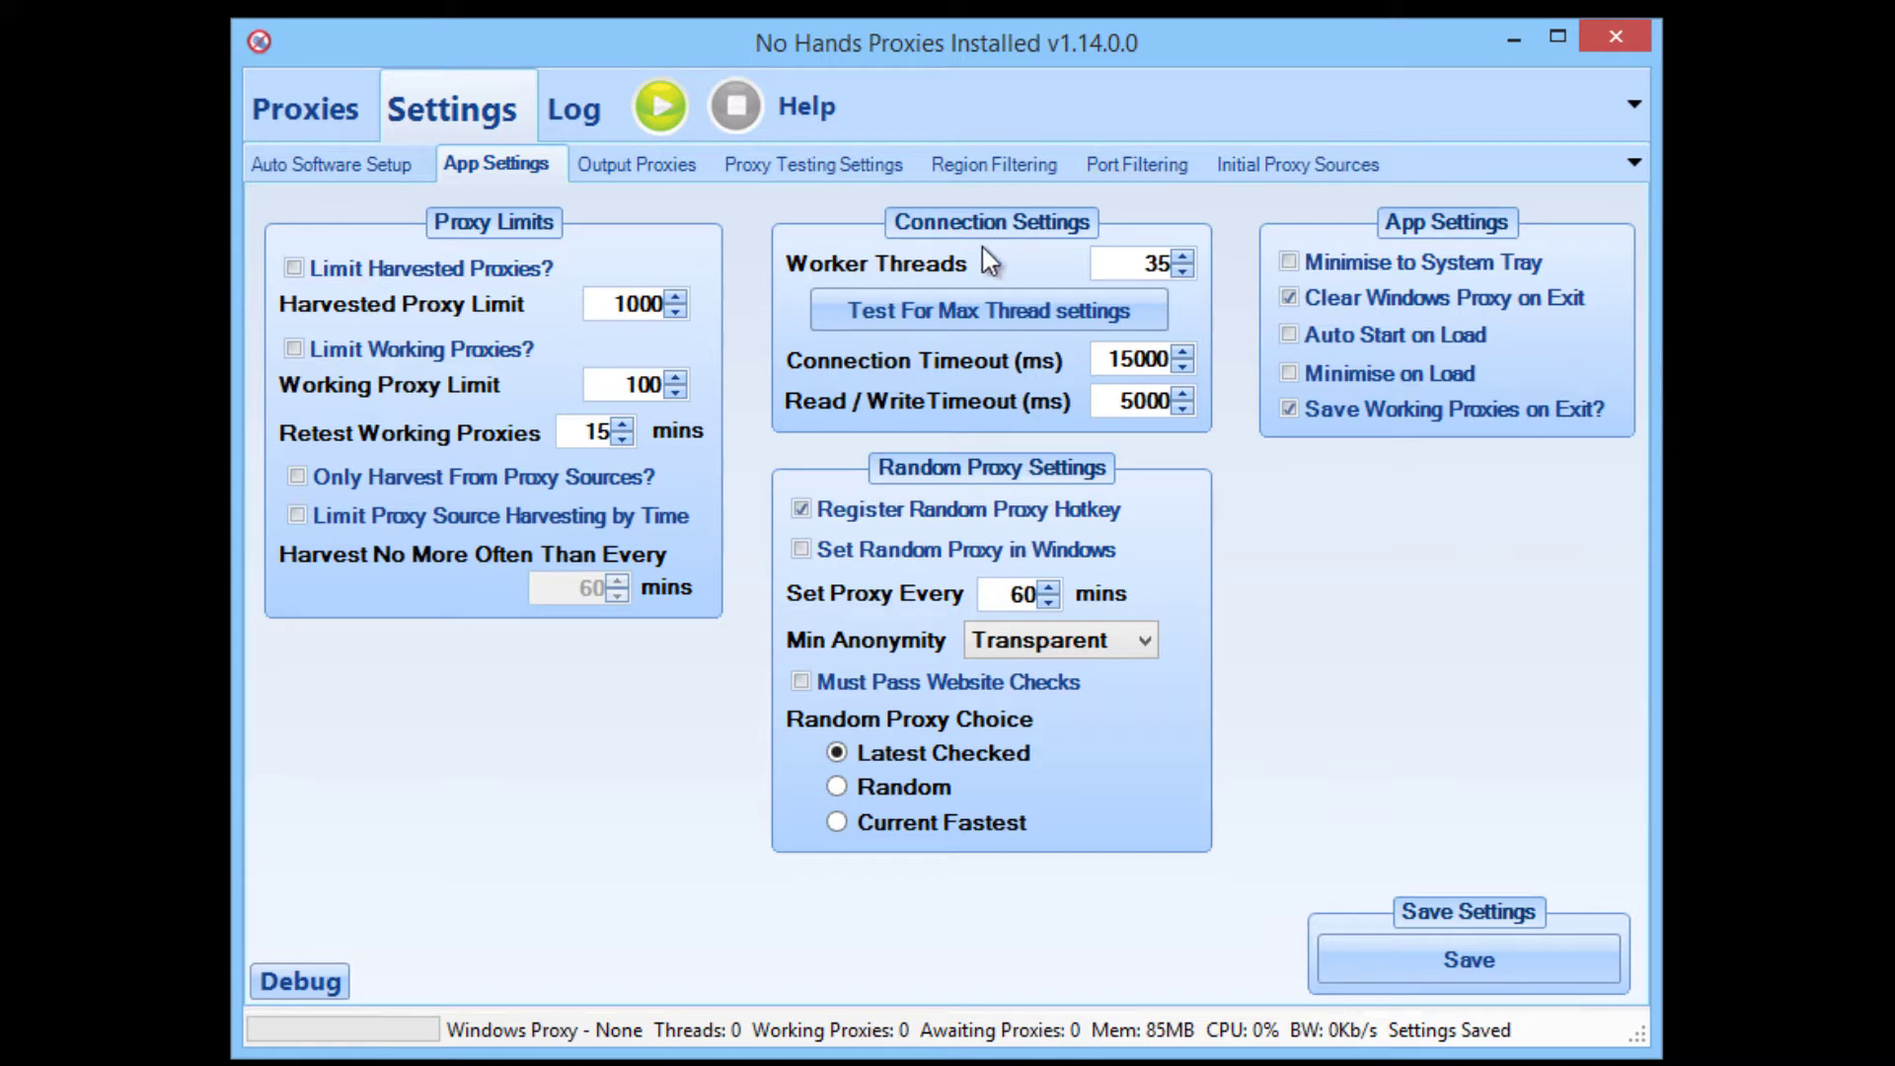
click(653, 173)
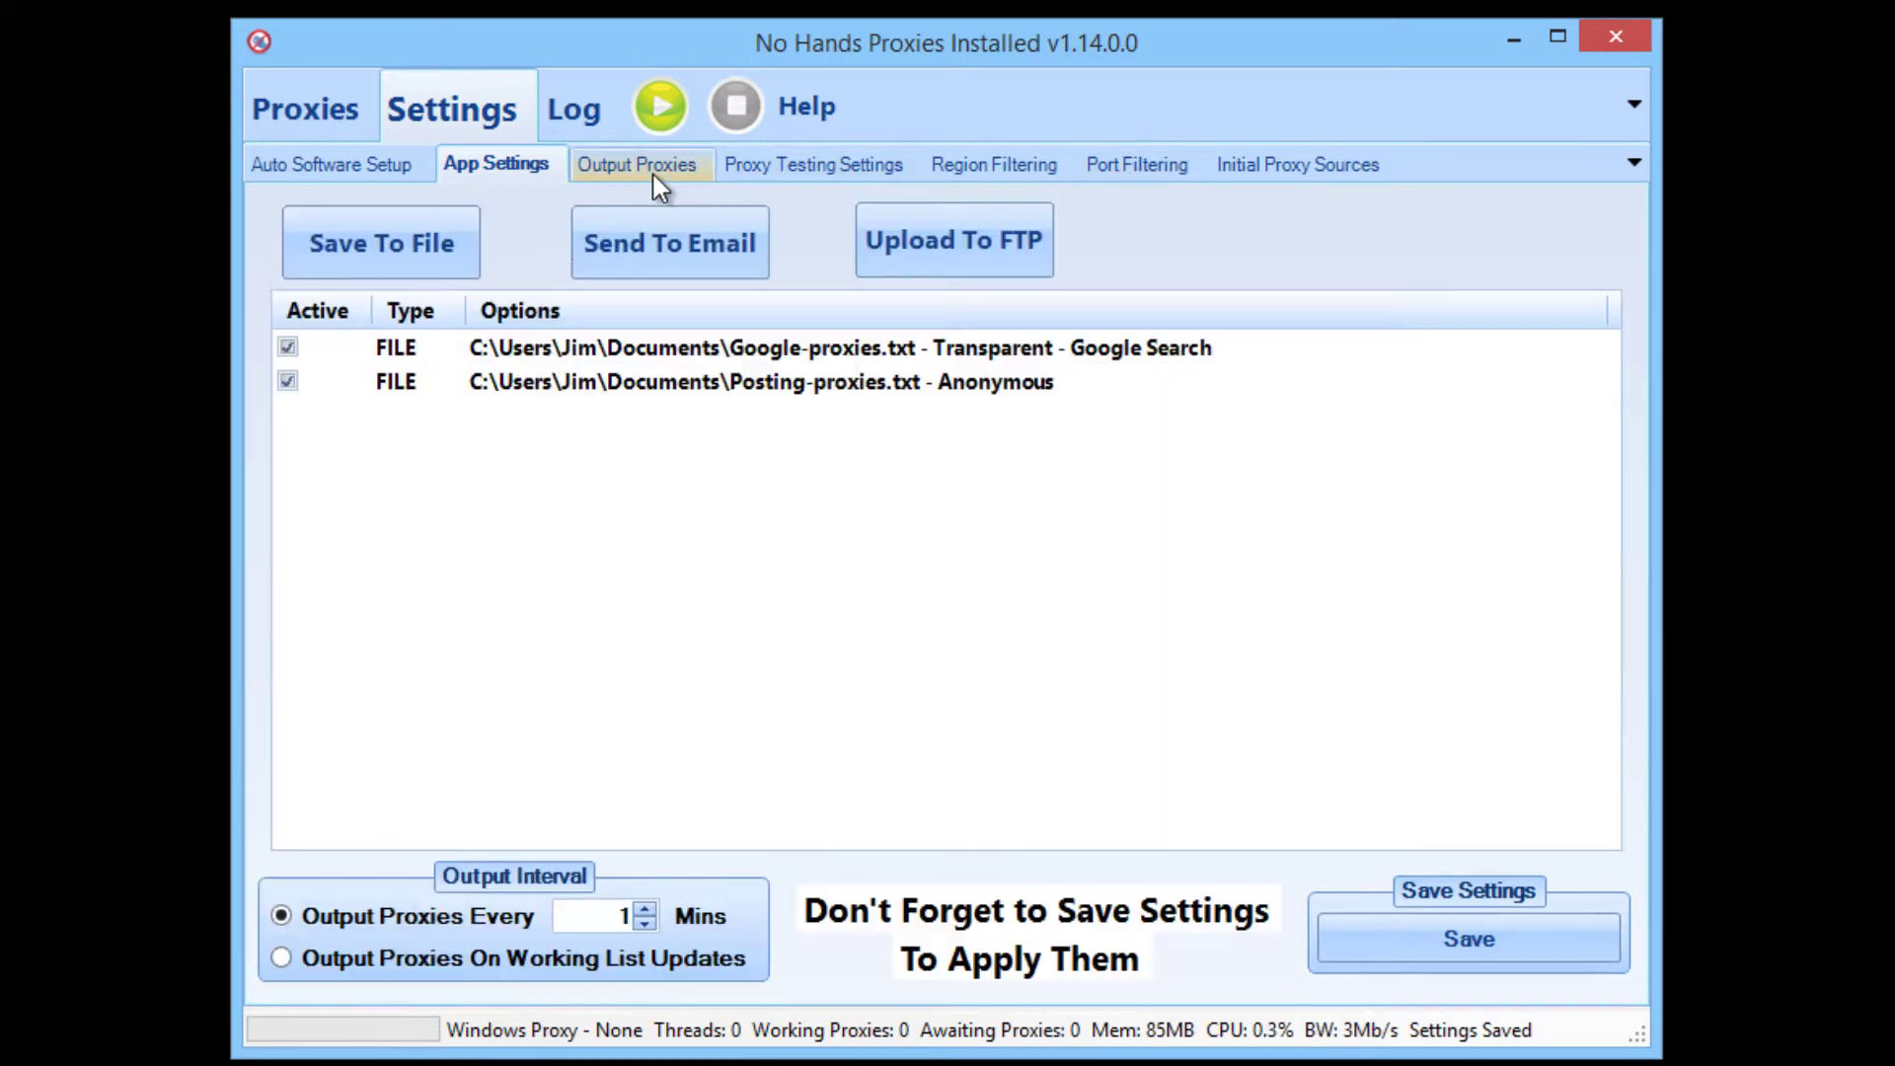
click(459, 353)
click(476, 382)
click(539, 356)
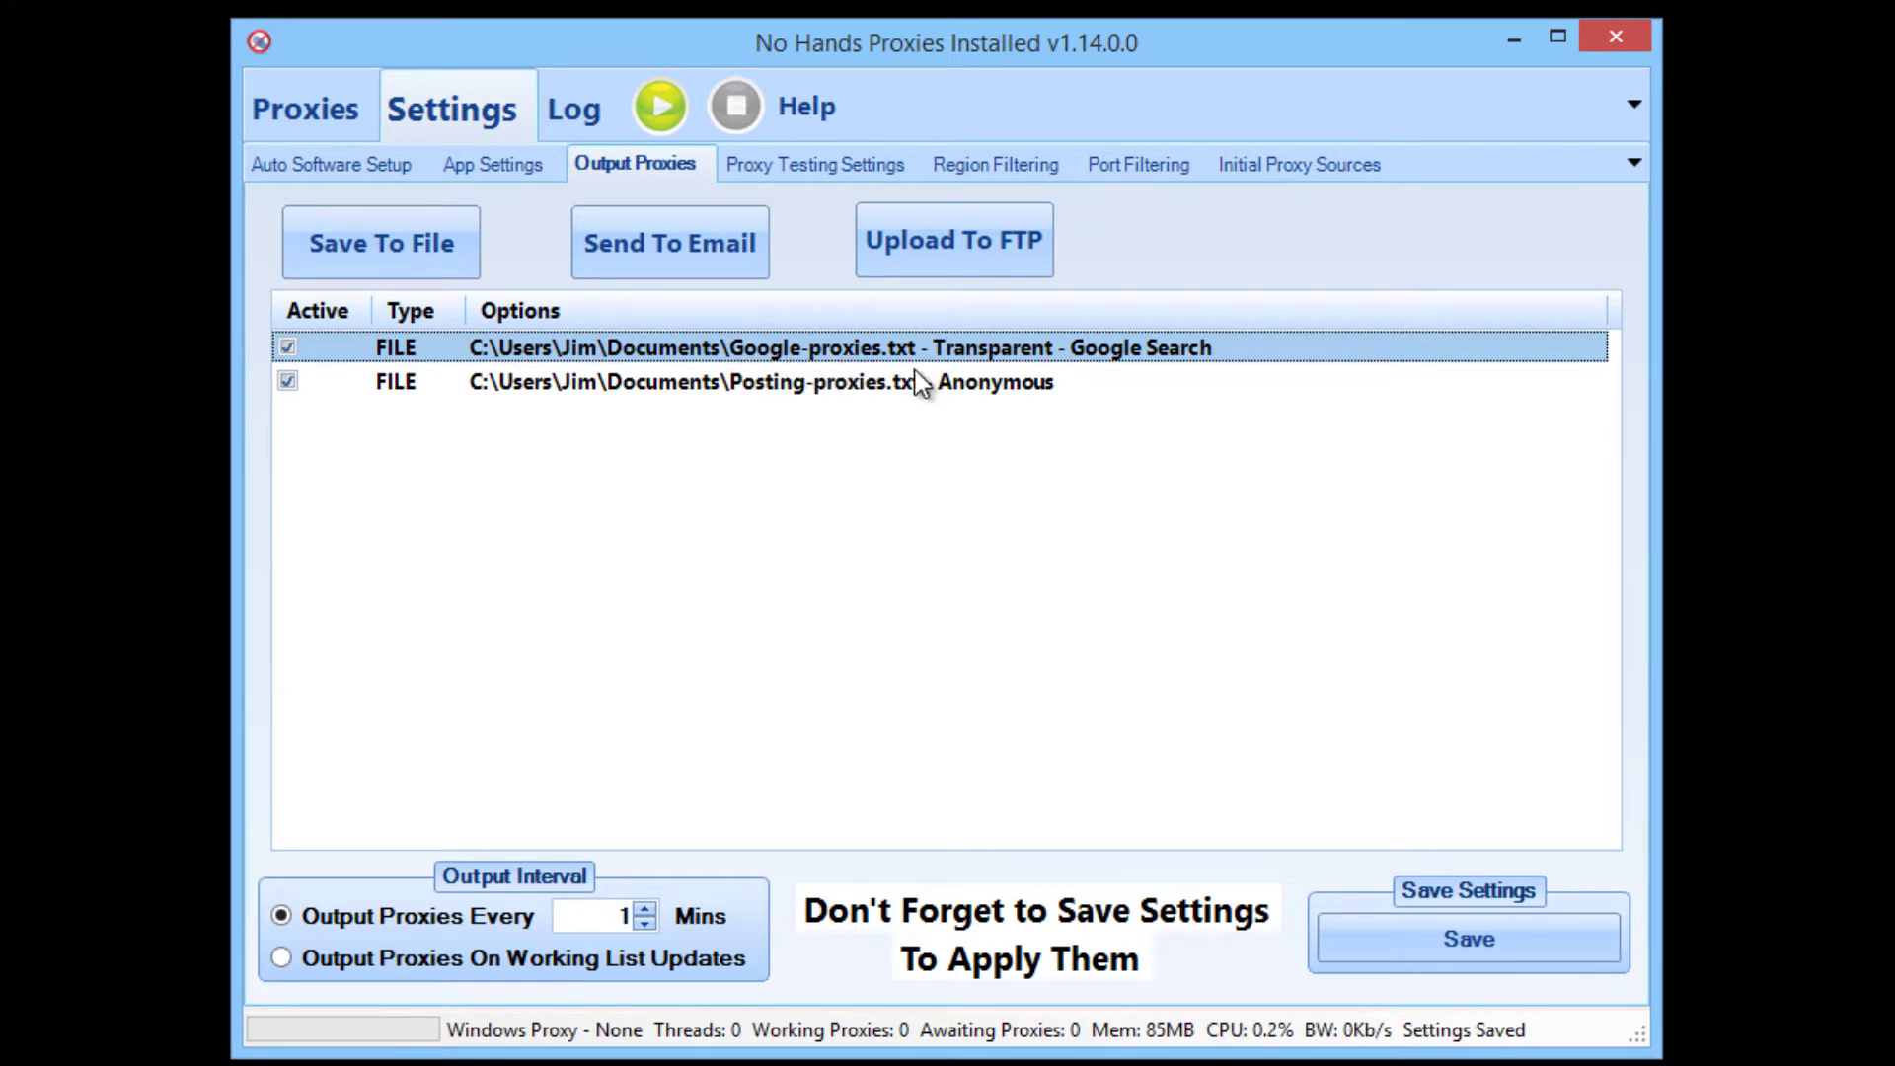
click(770, 390)
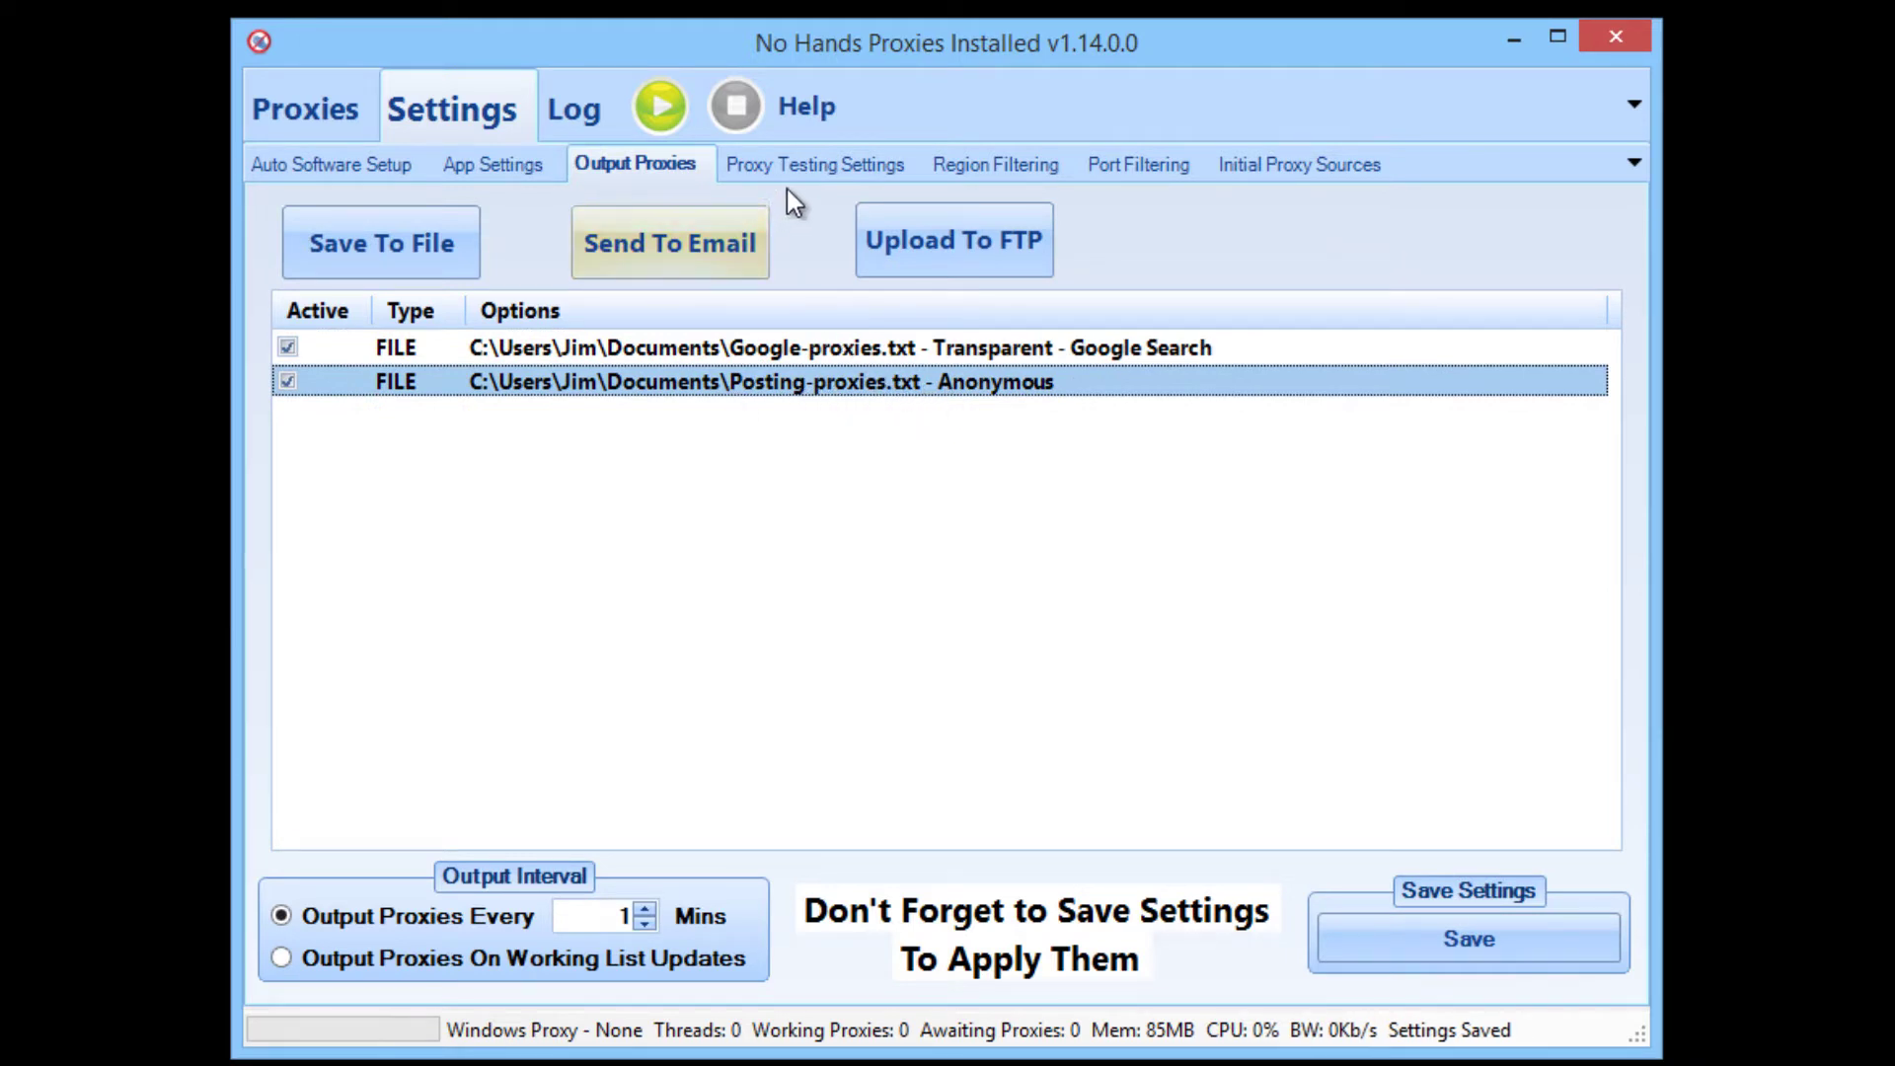
Check the Google Search entry in the website checks, and look over the region filtering, port filtering and initial proxy sources settings
click(811, 168)
click(436, 304)
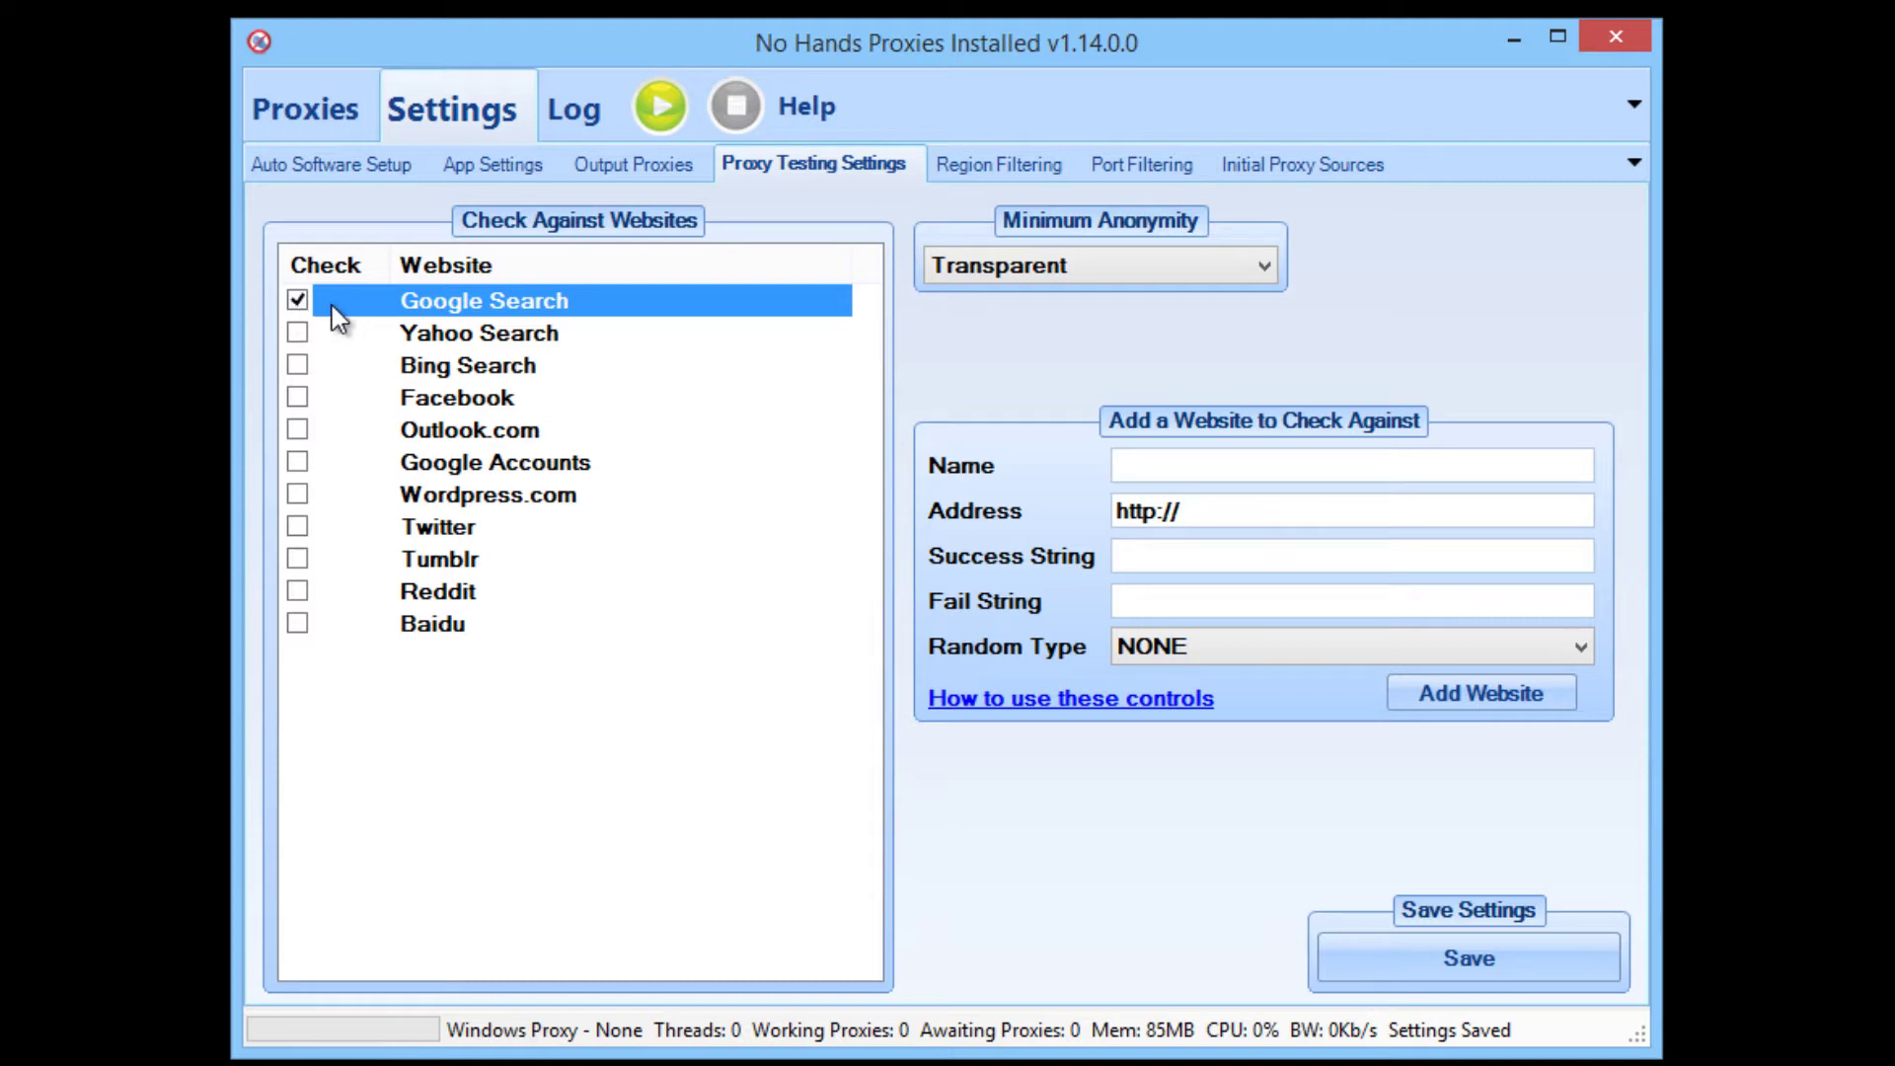
click(1017, 165)
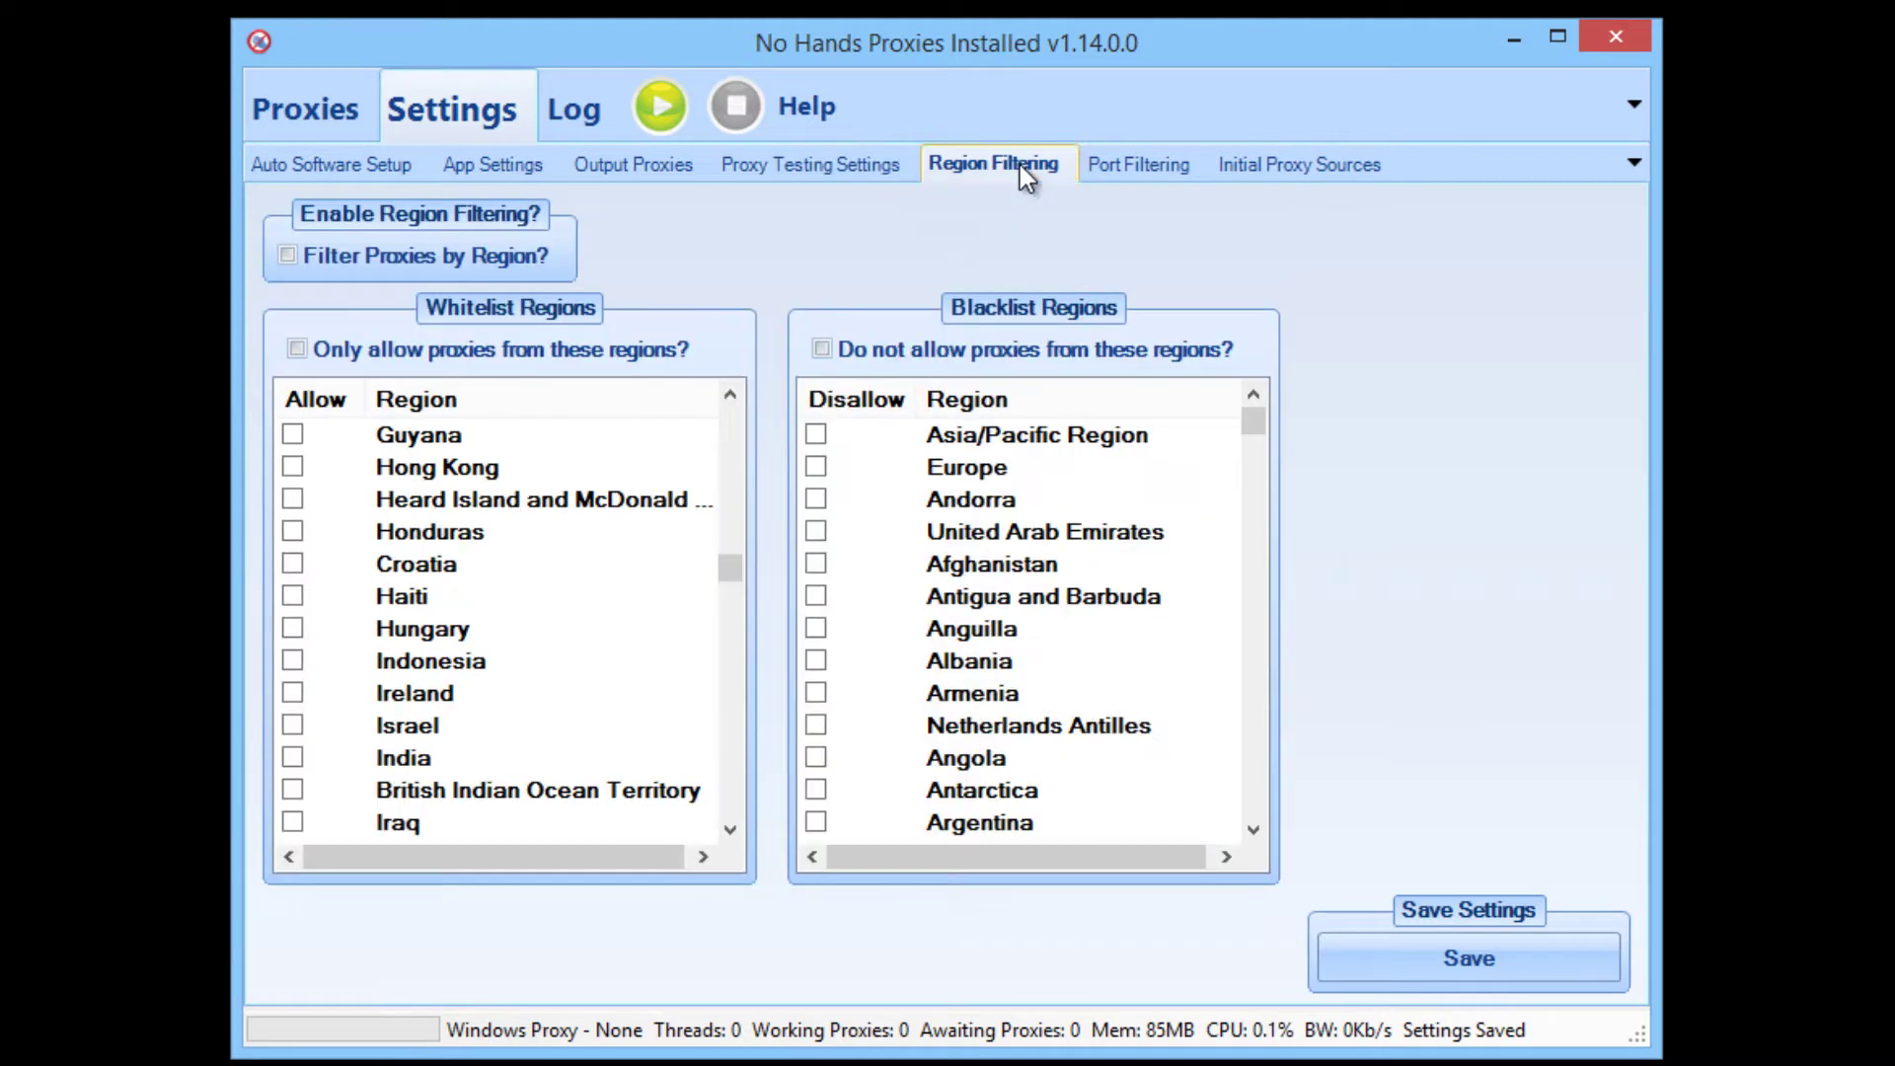
click(1140, 164)
click(1256, 168)
Save the settings from the proxy testing page and open the work log
click(796, 168)
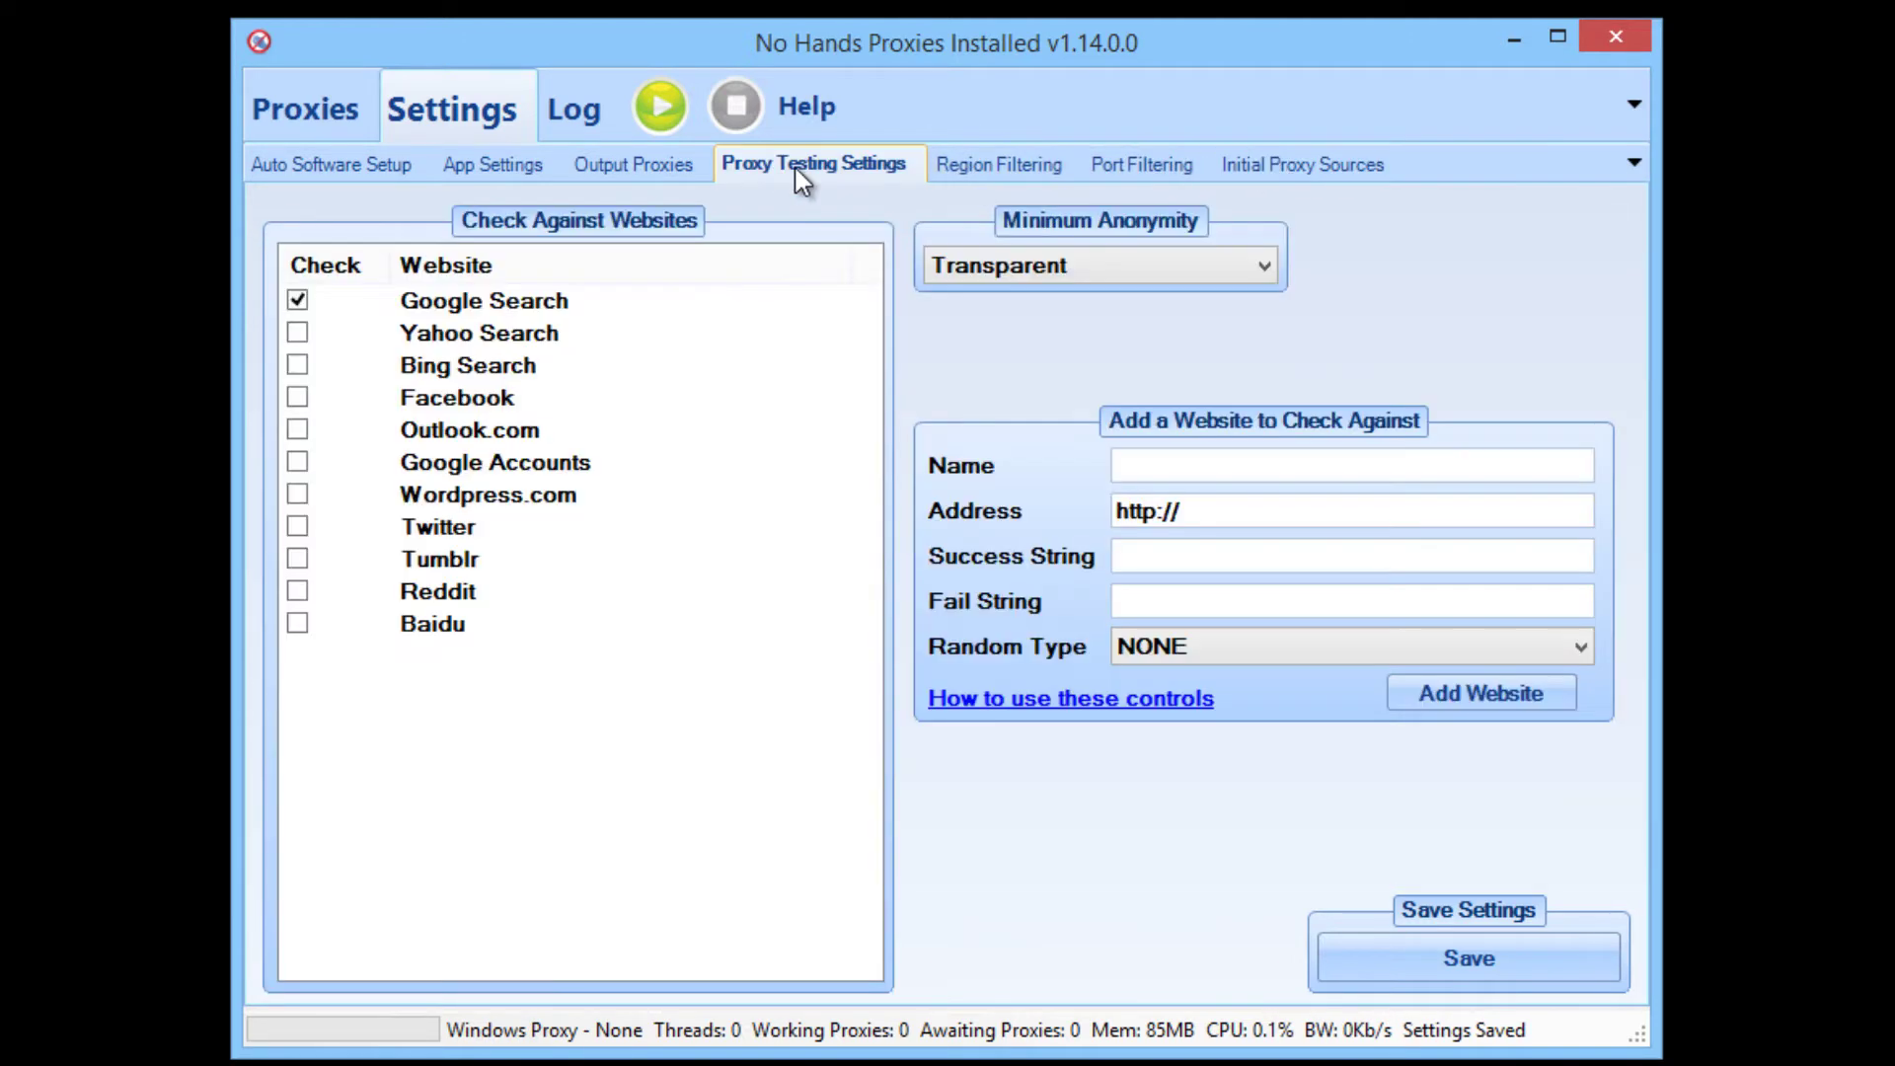
click(1350, 946)
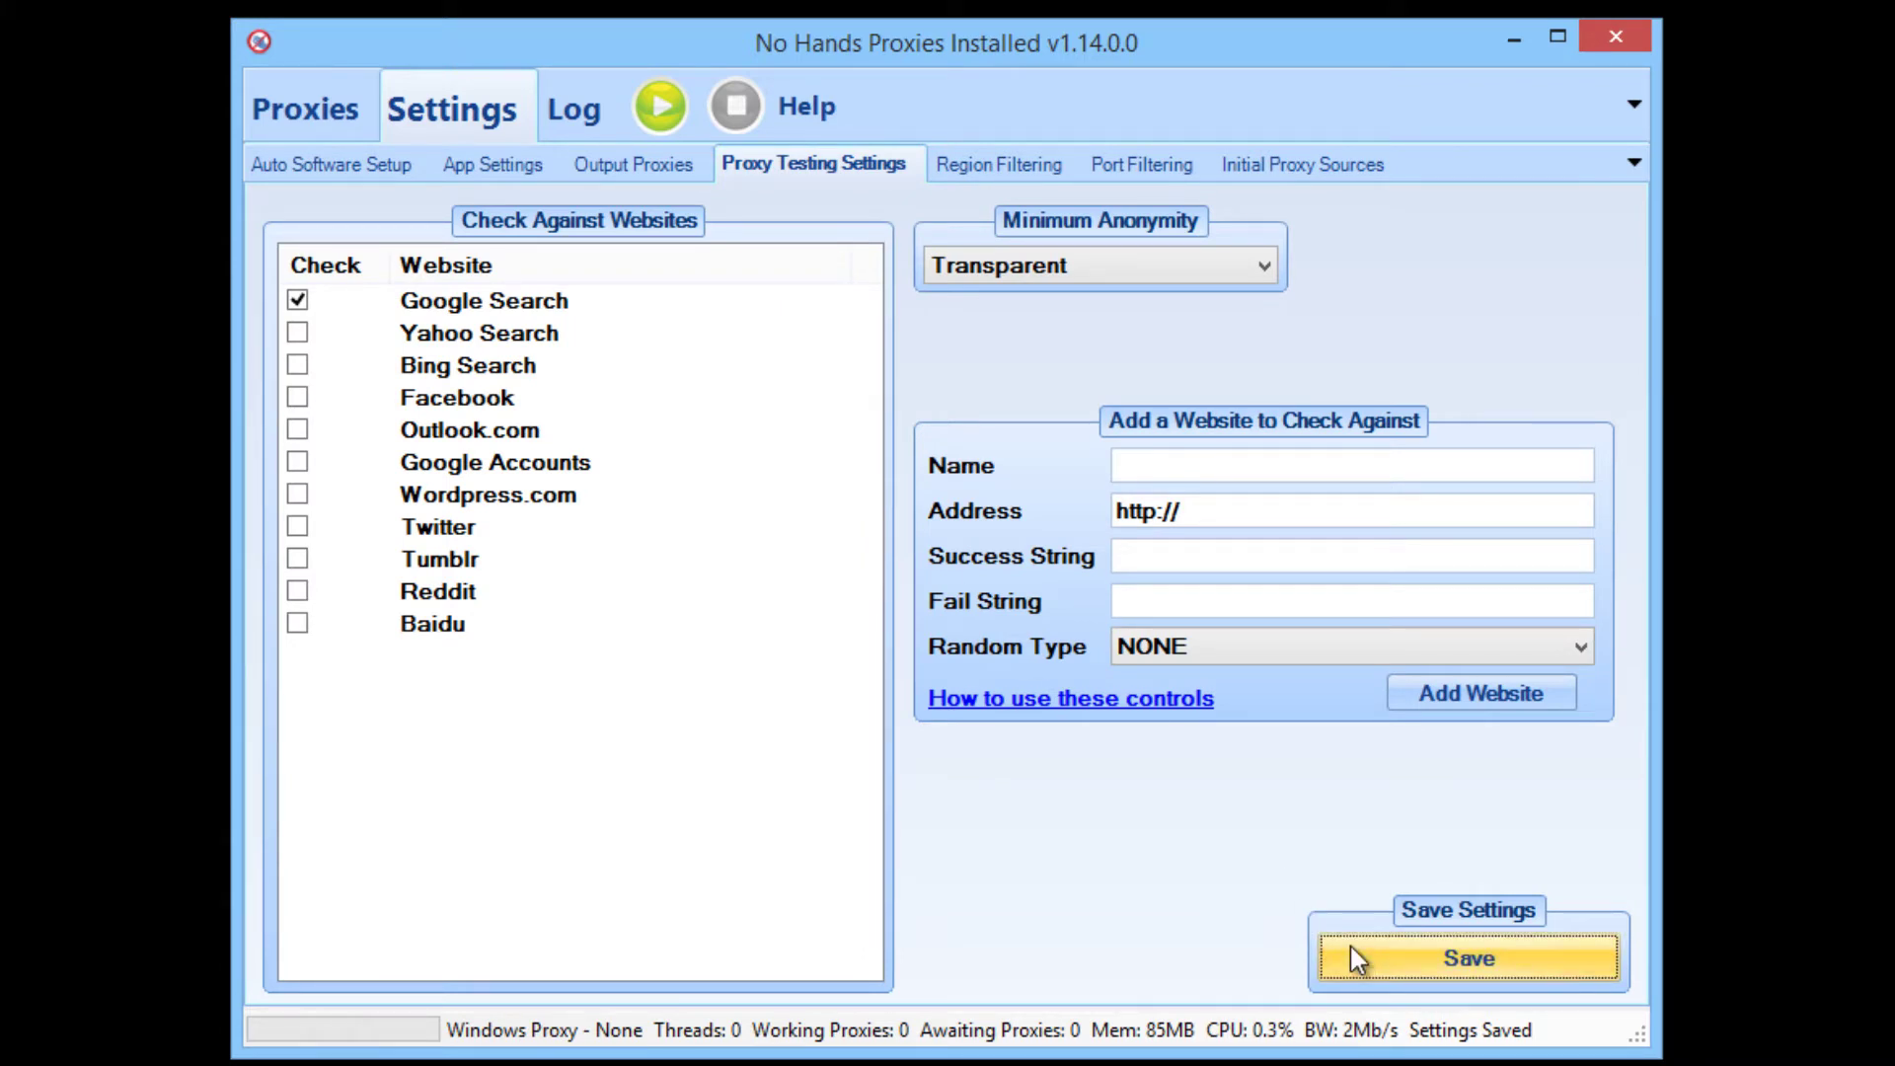
click(561, 114)
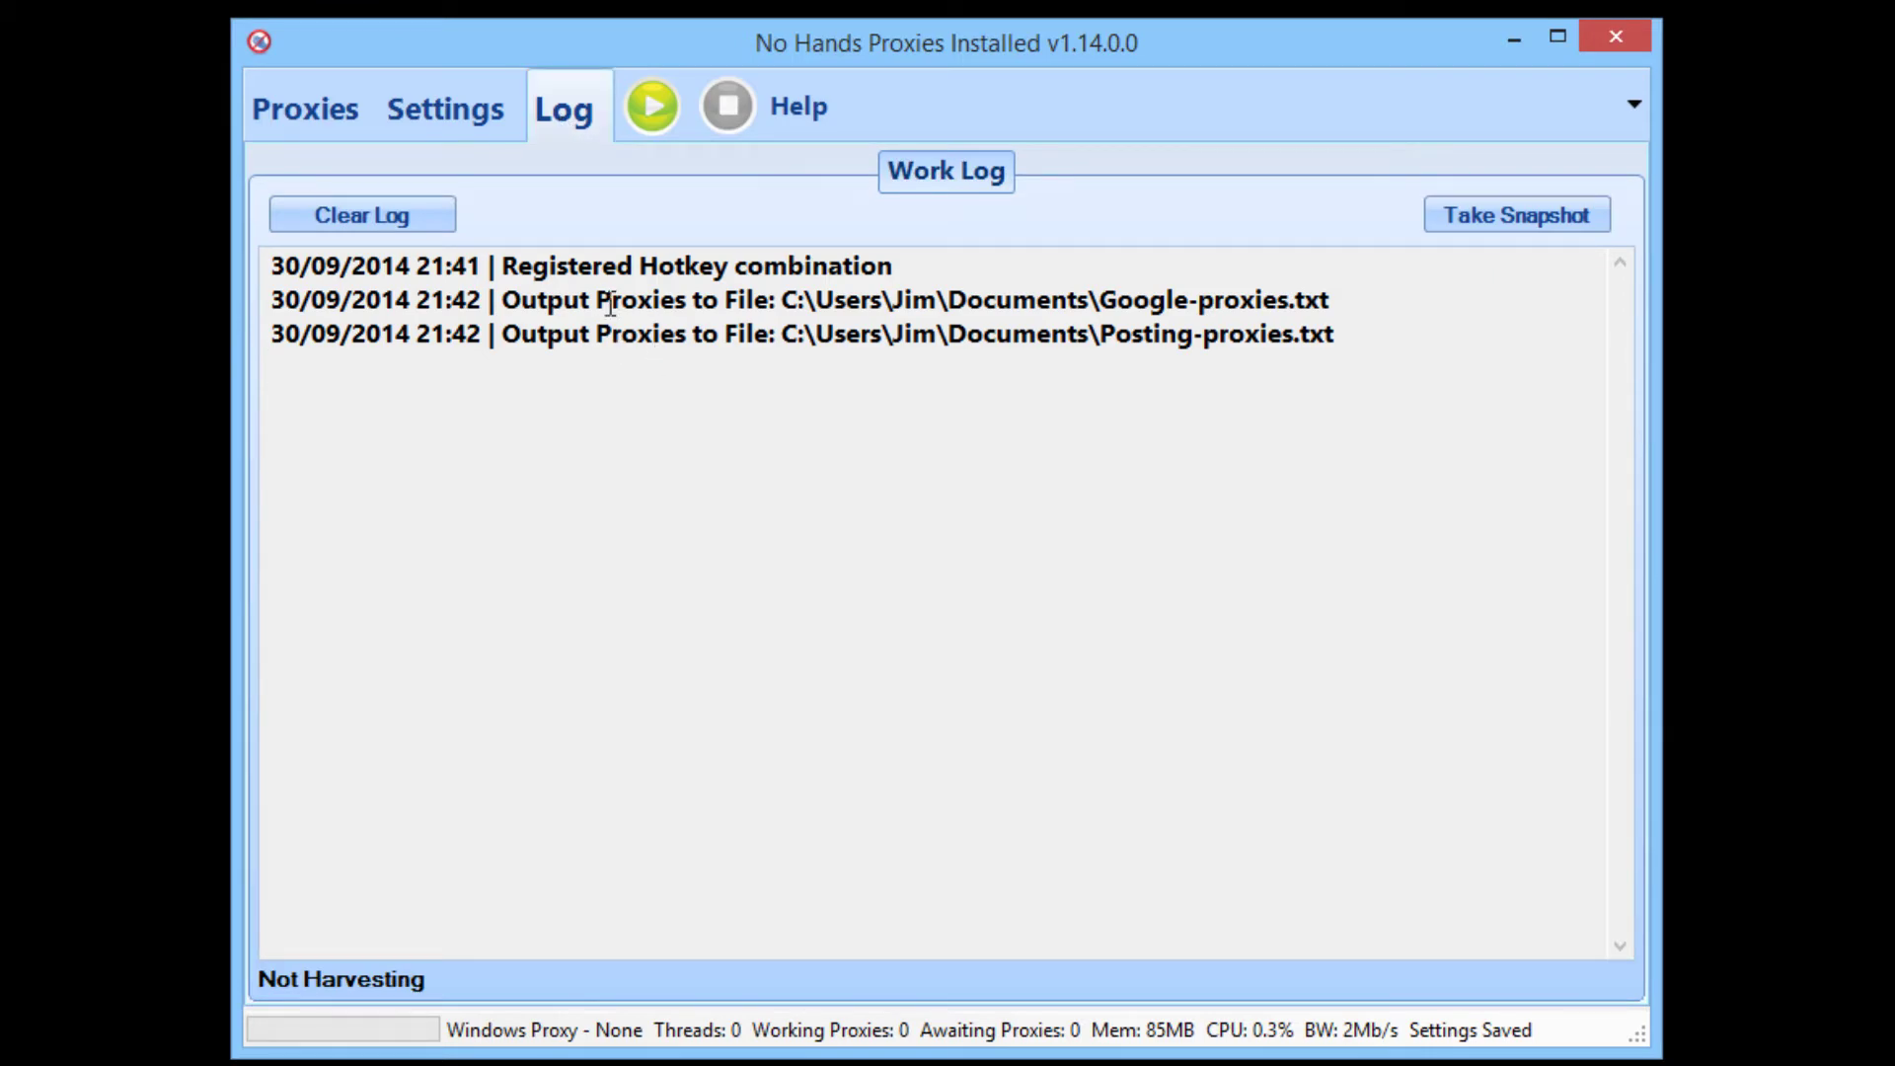
Start the proxy harvester from the proxies page and open the work log to follow the scraping
drag(610, 304, 509, 367)
click(554, 503)
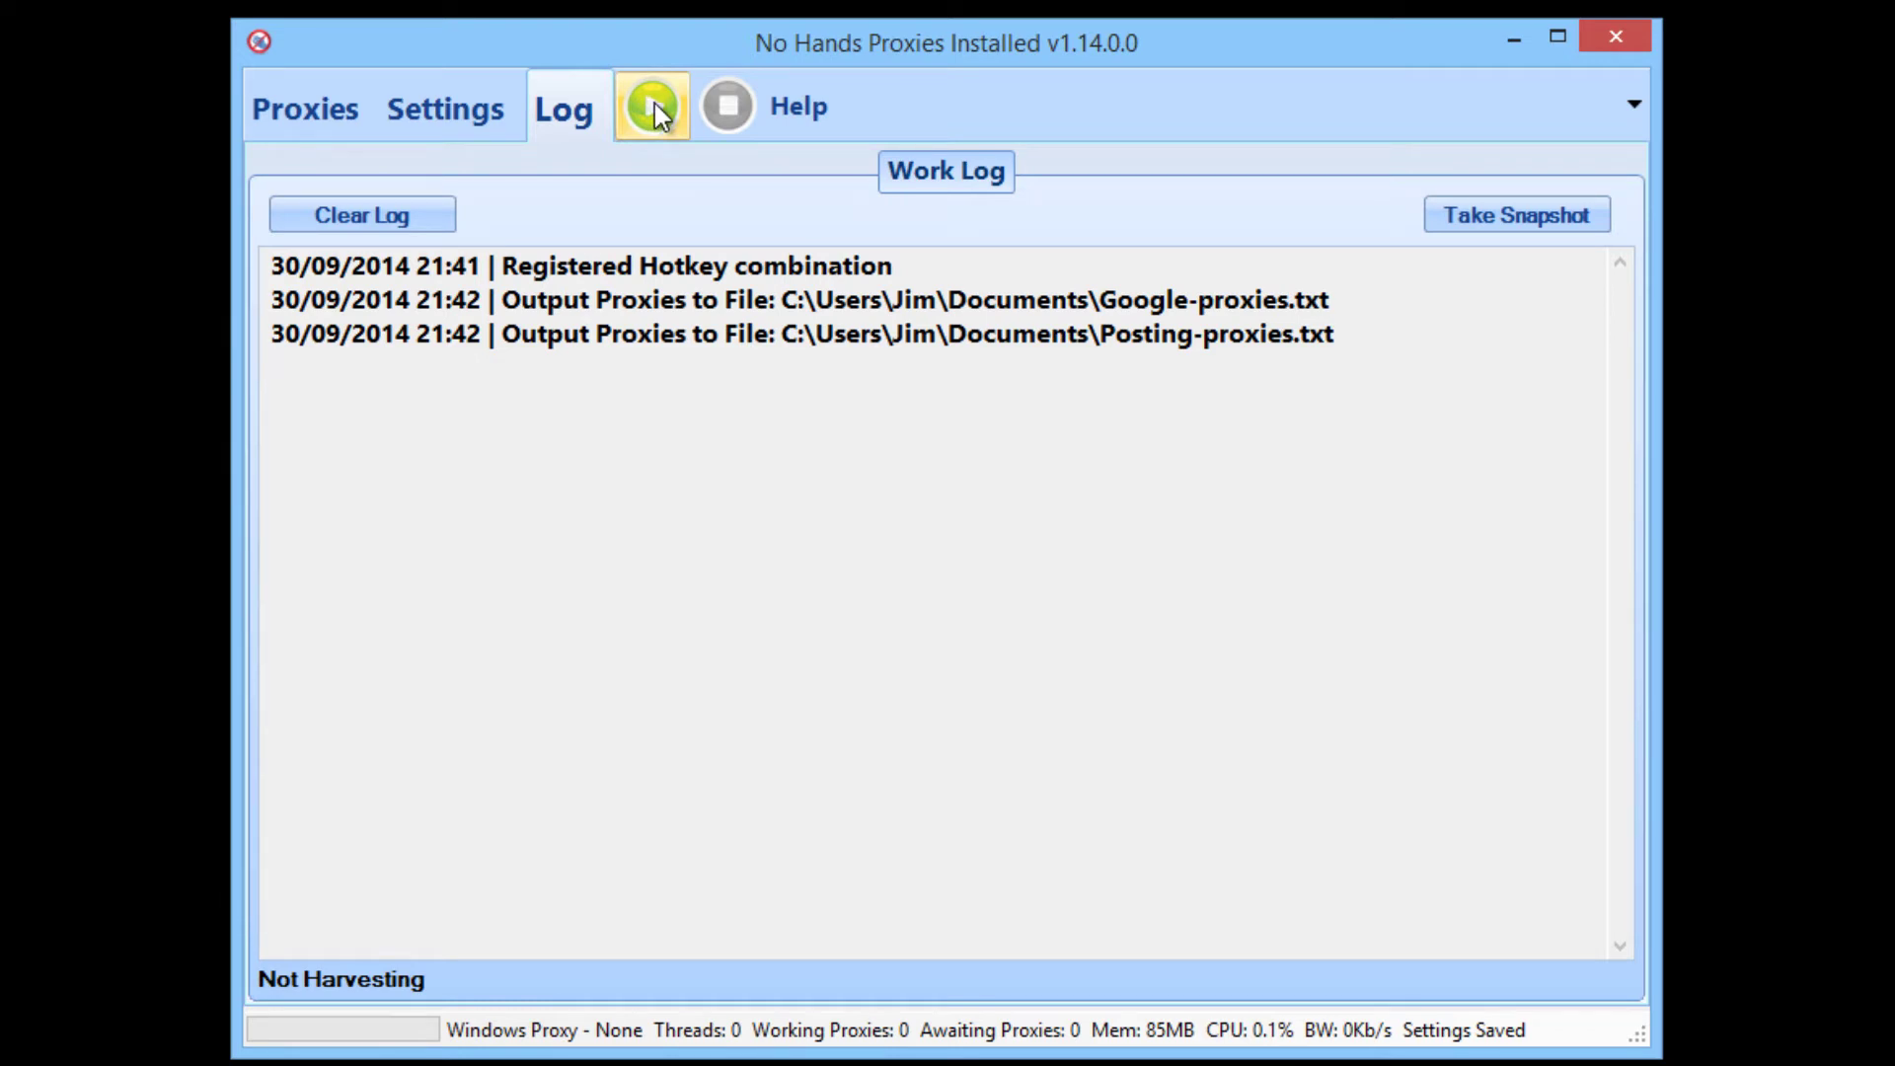
click(369, 134)
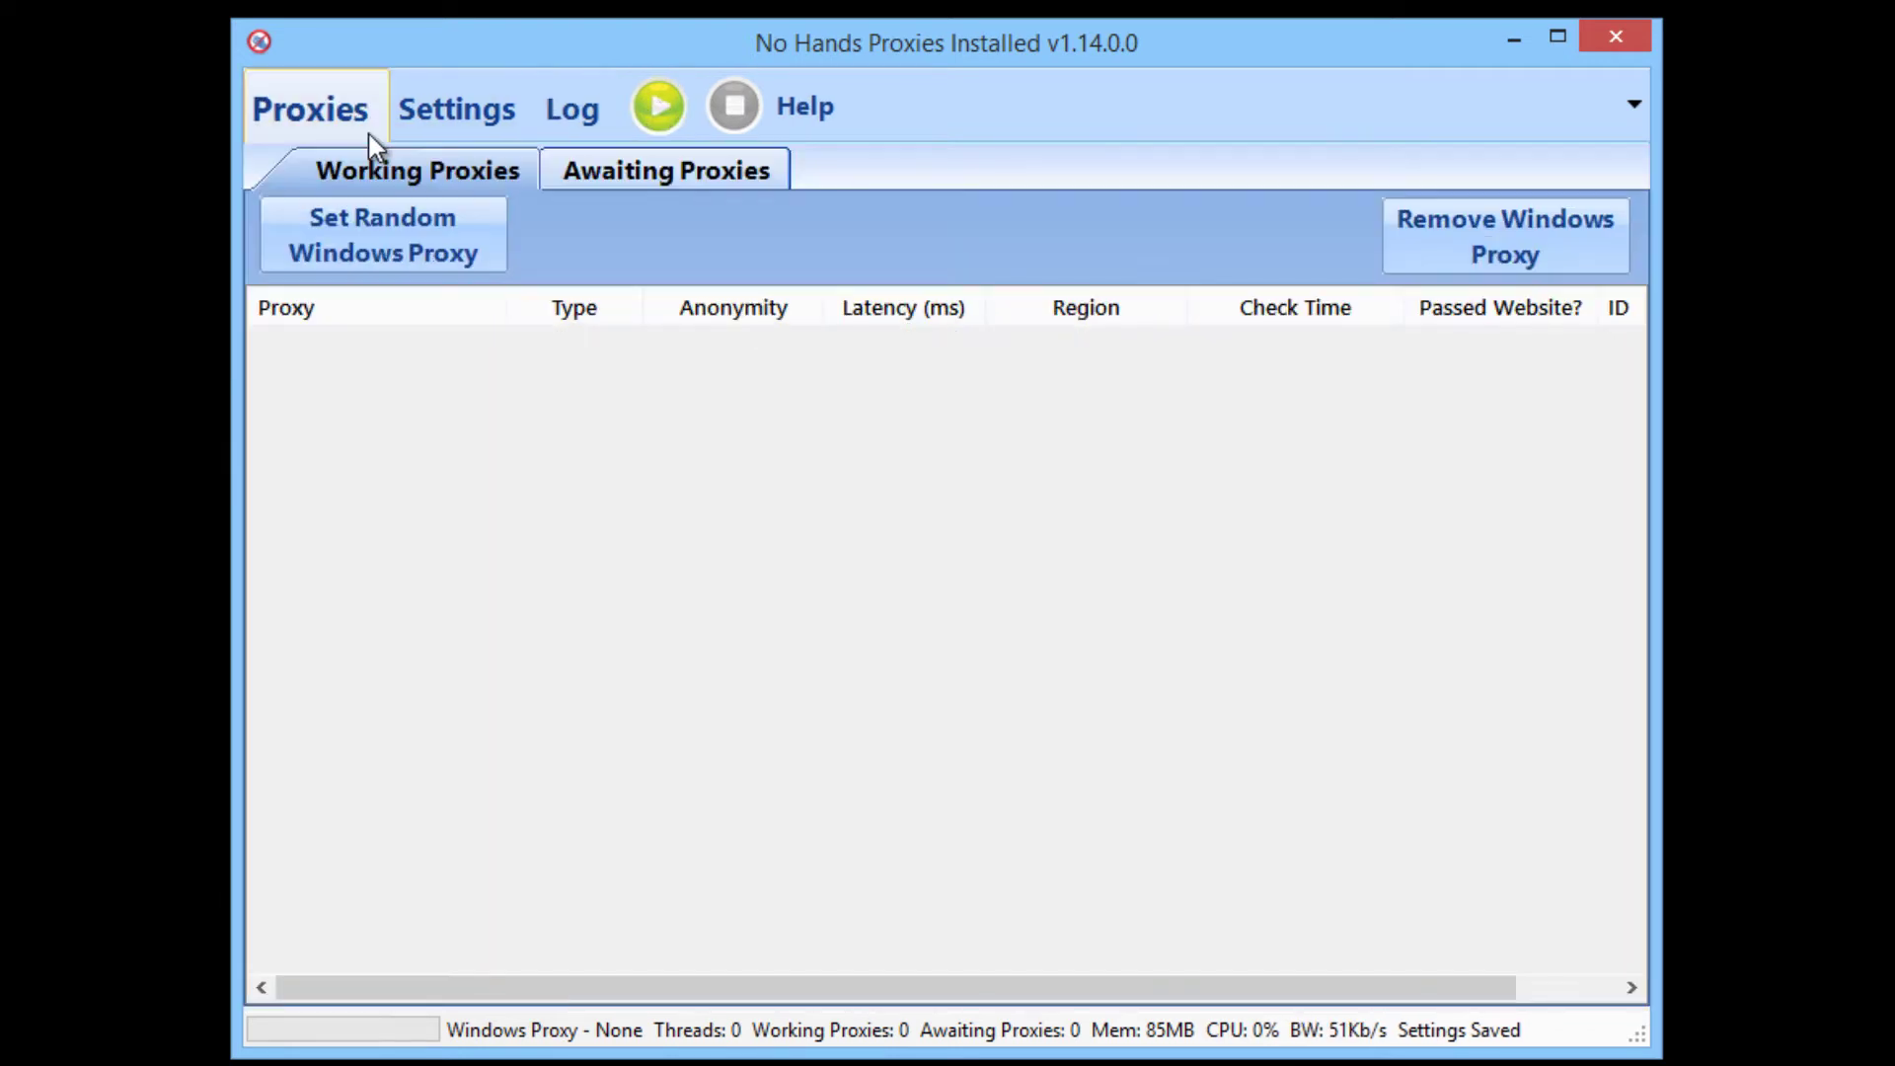
click(644, 128)
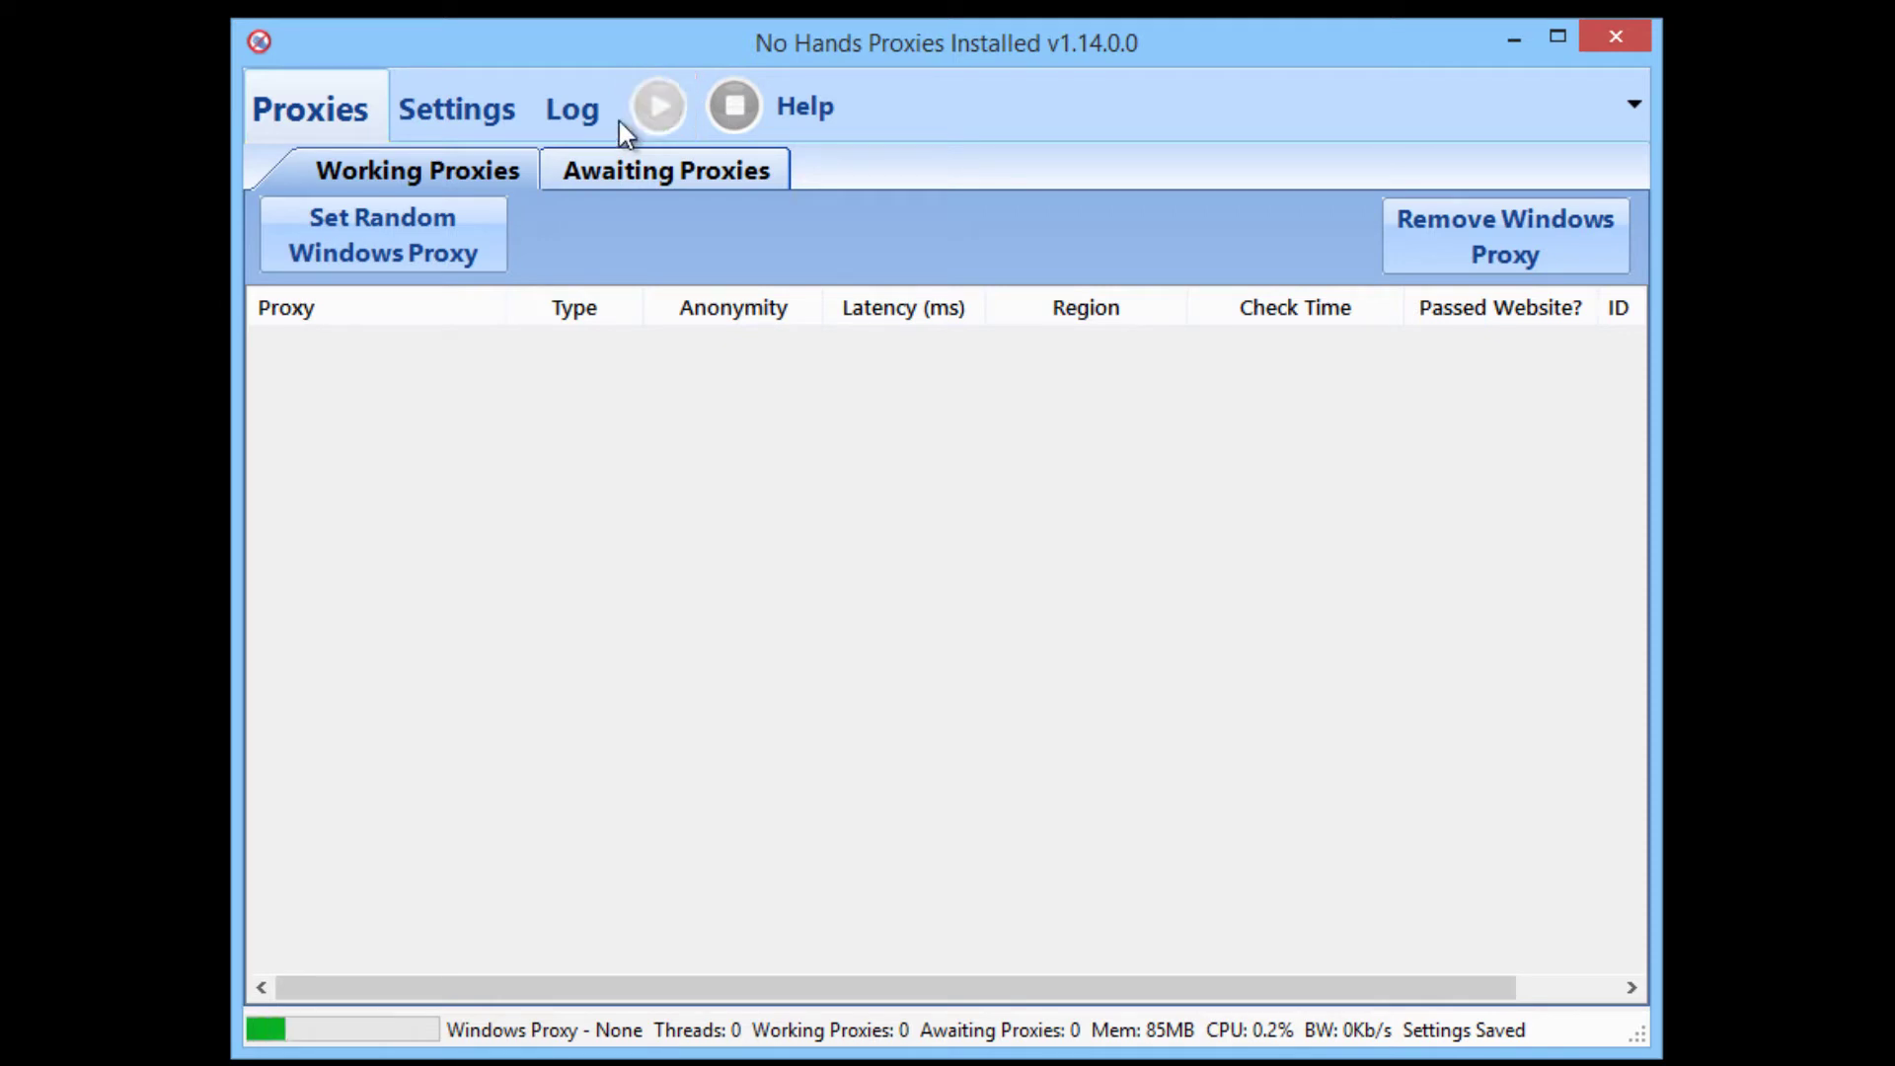
click(584, 122)
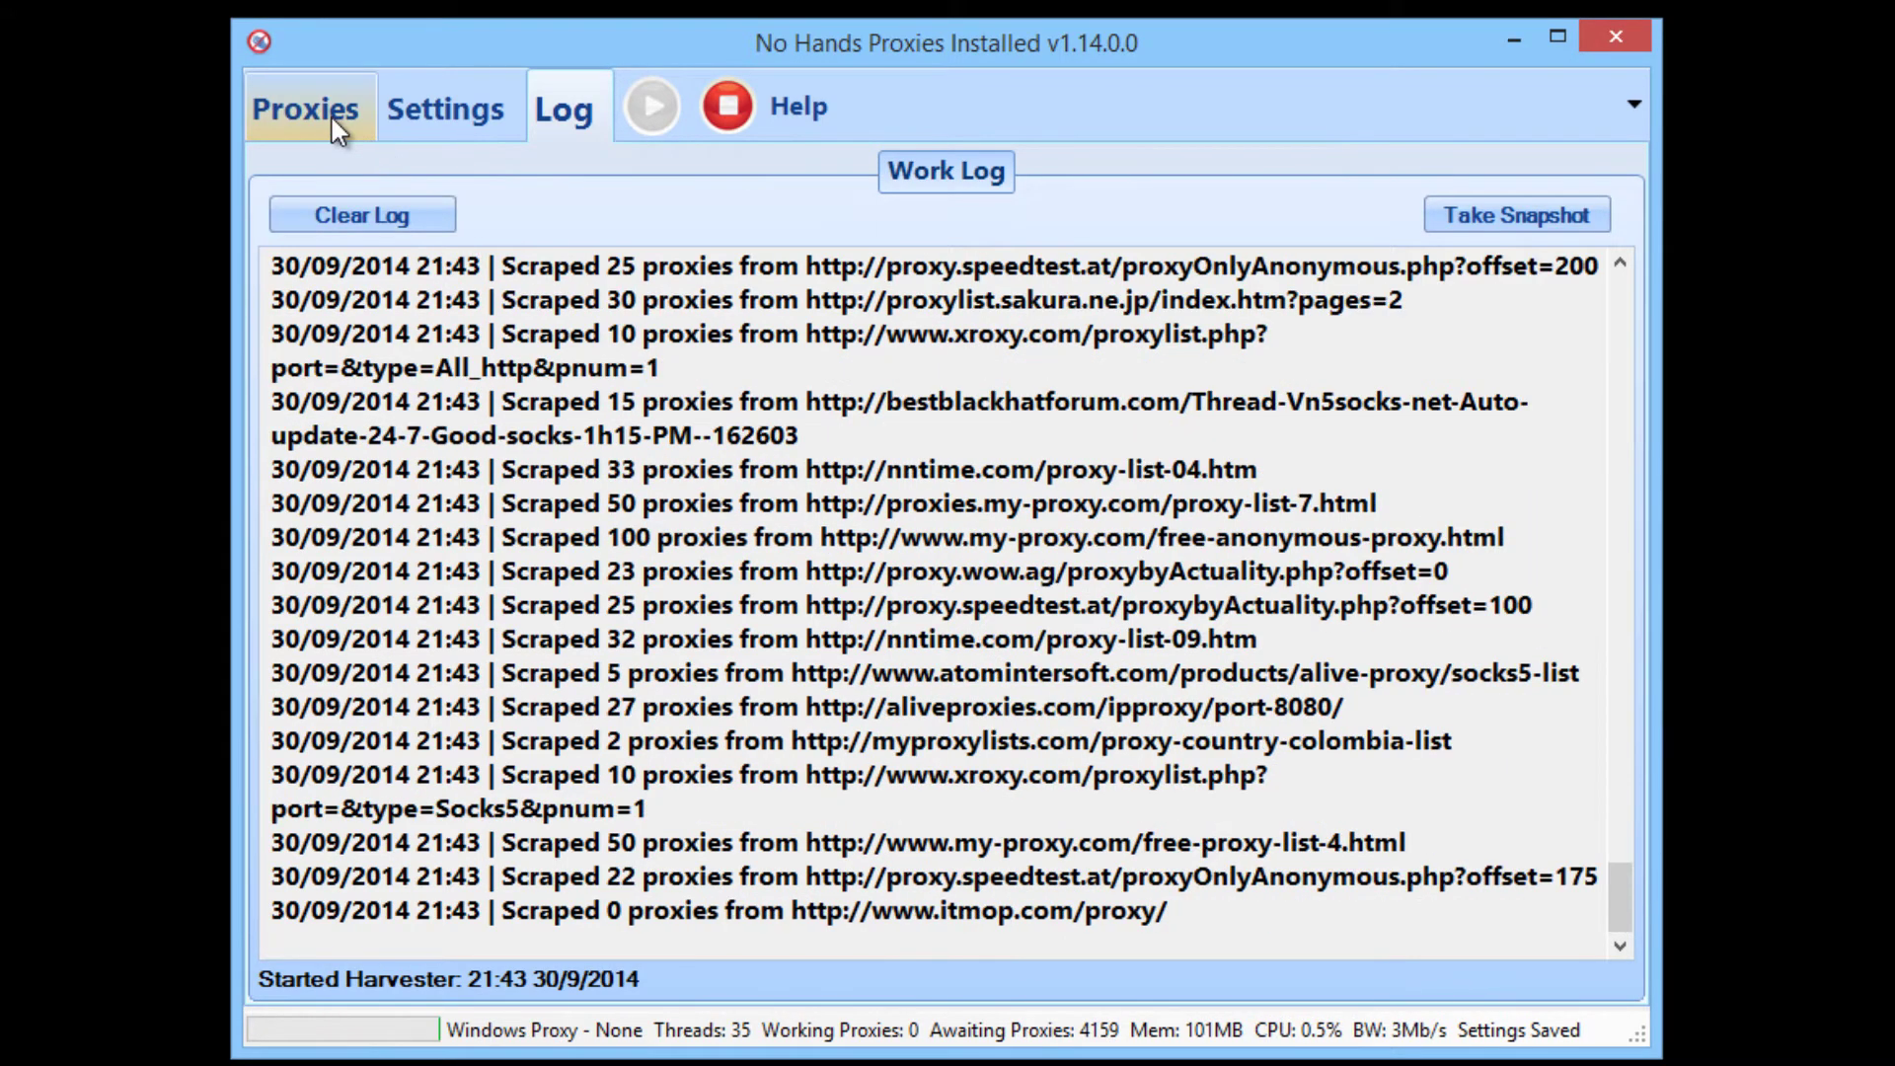
Look through the list of proxies awaiting checking, and check the test results in the work log
click(296, 123)
click(619, 170)
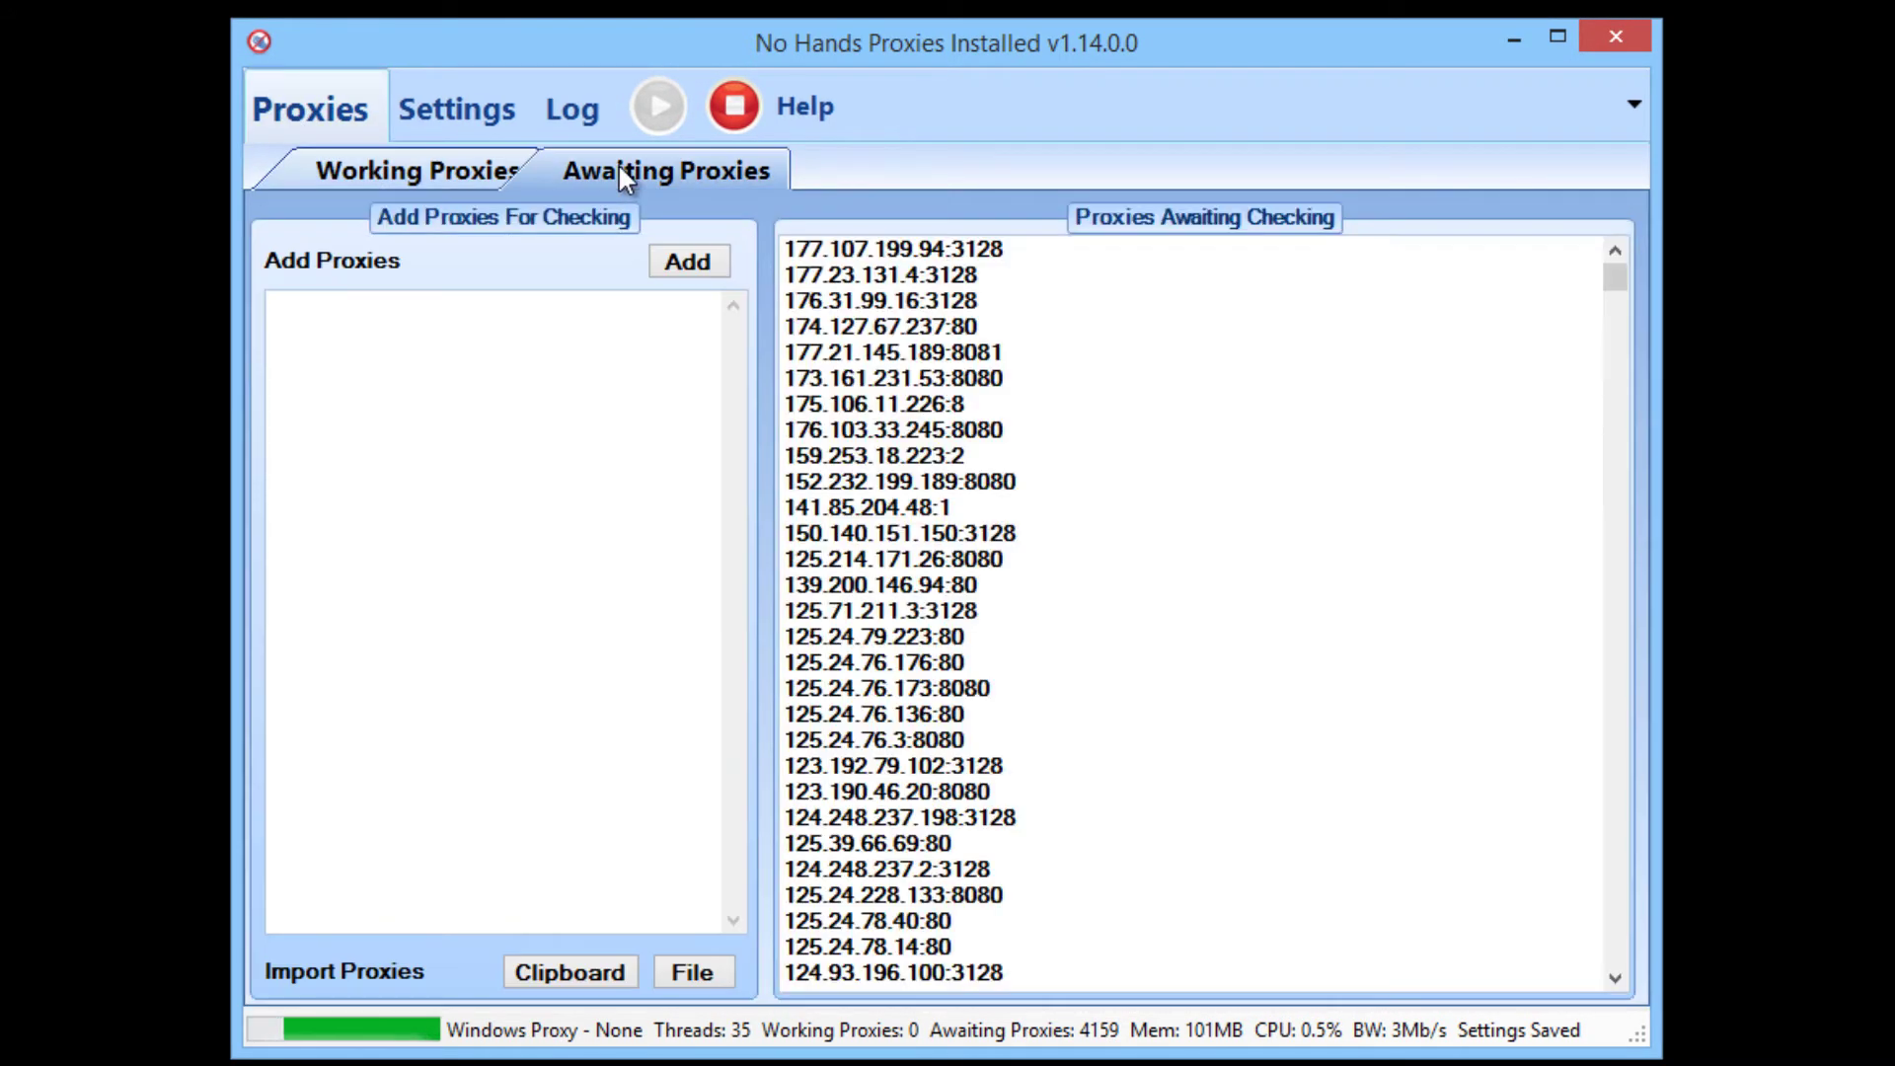
drag(968, 326, 1446, 523)
drag(1615, 282, 1614, 571)
click(590, 134)
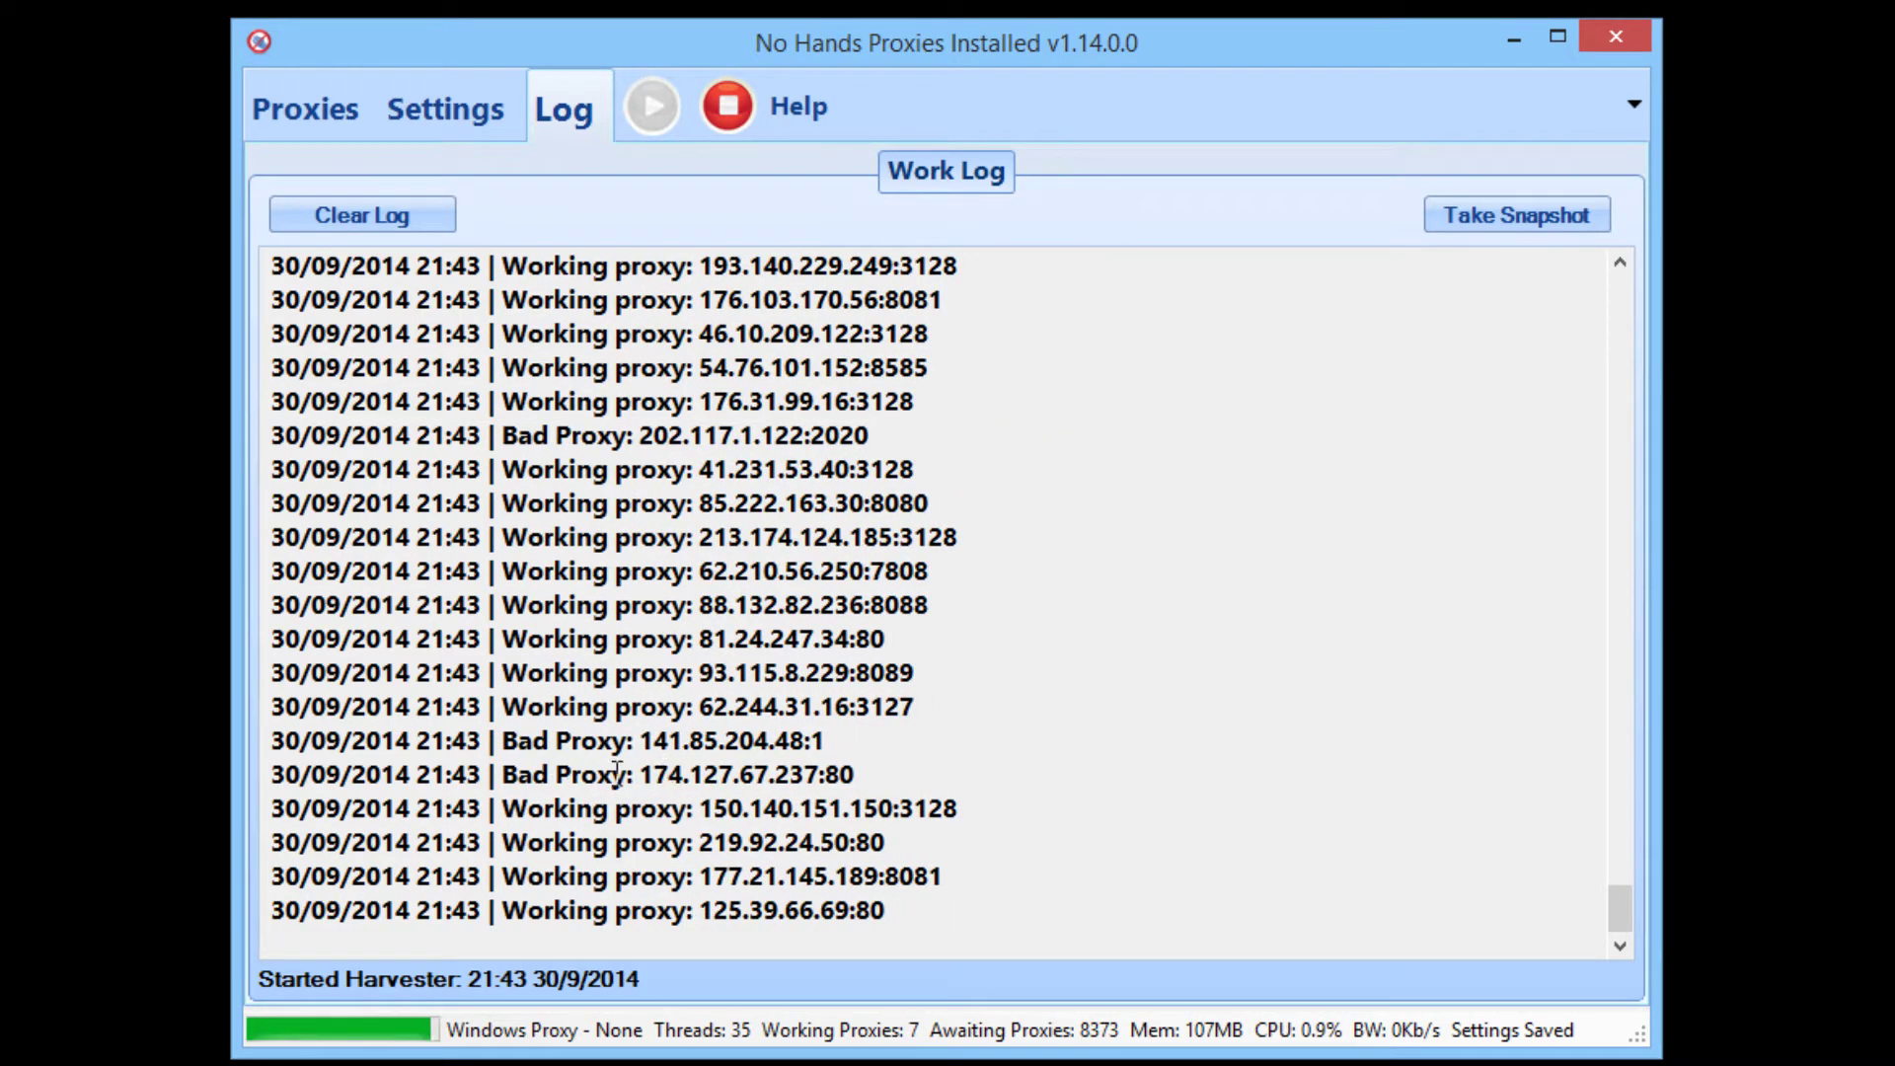
Look over the working proxies list and its columns across to Proxy Source
click(365, 134)
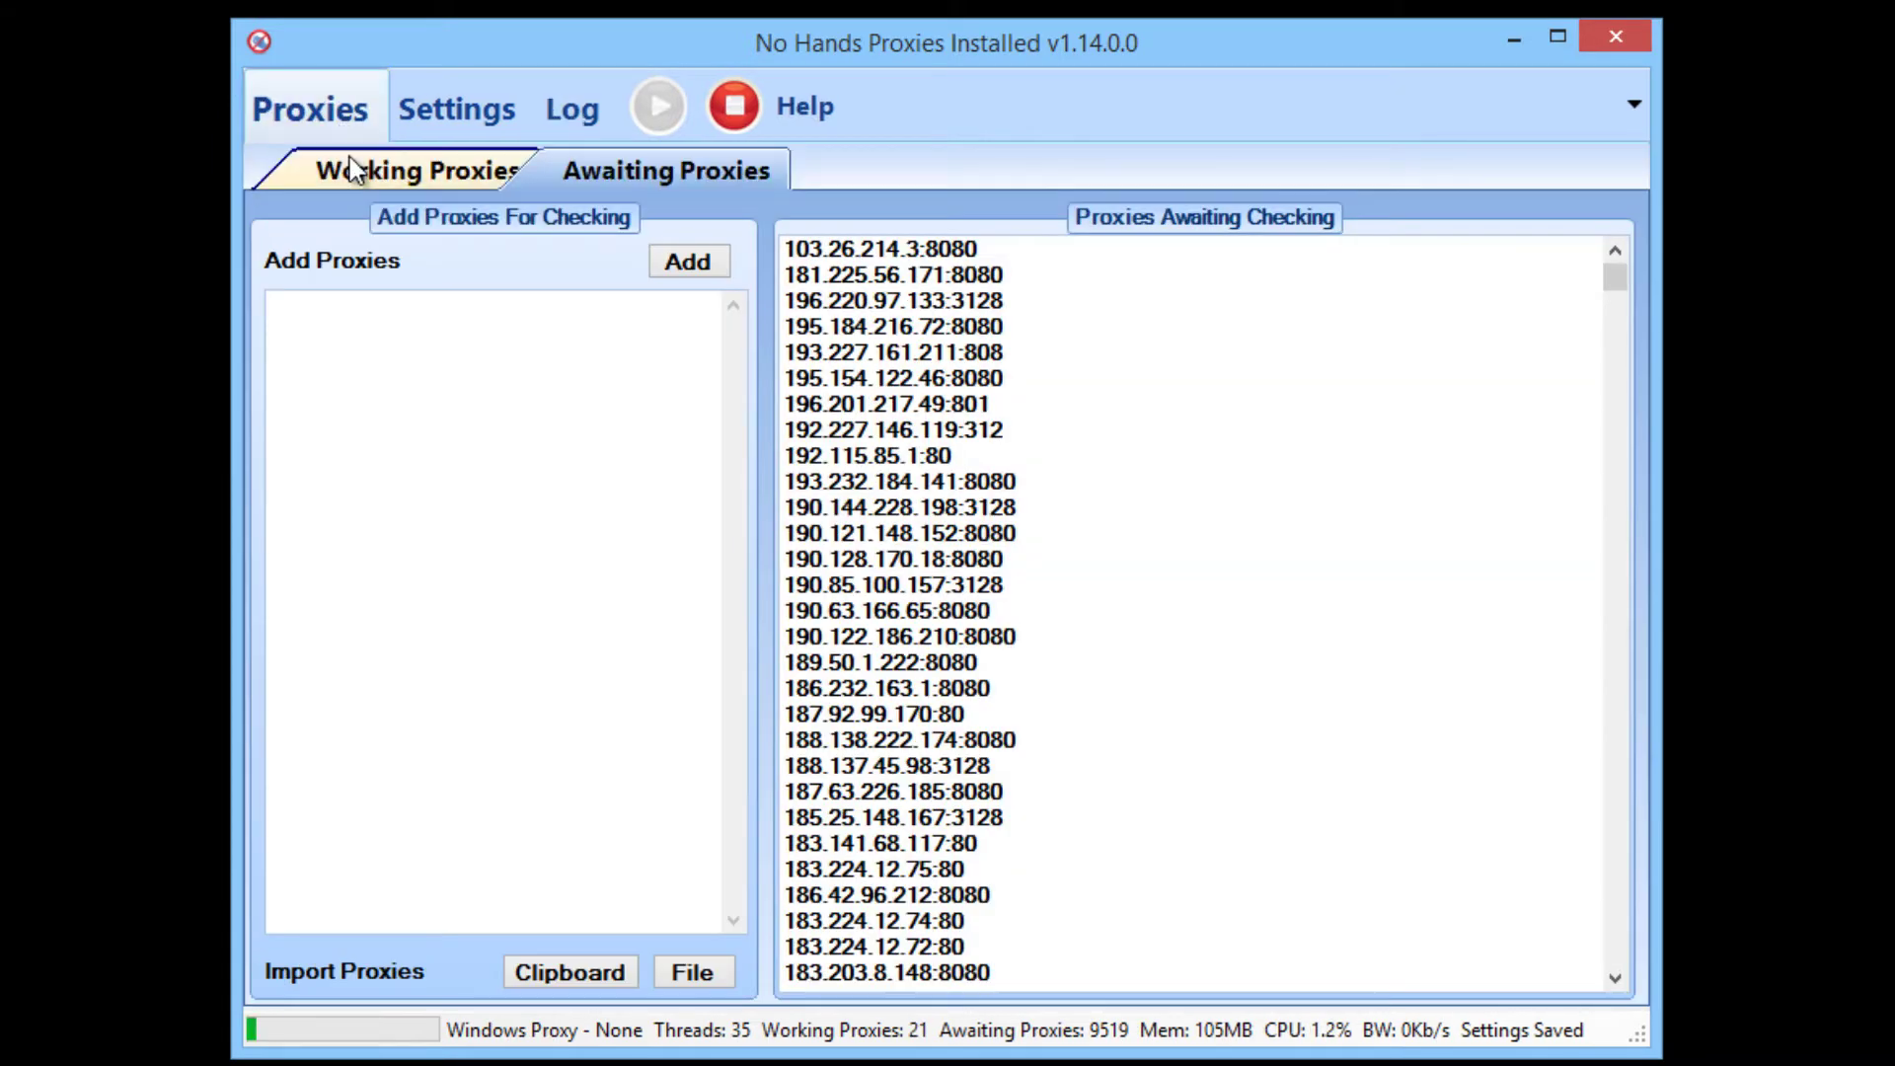
click(349, 161)
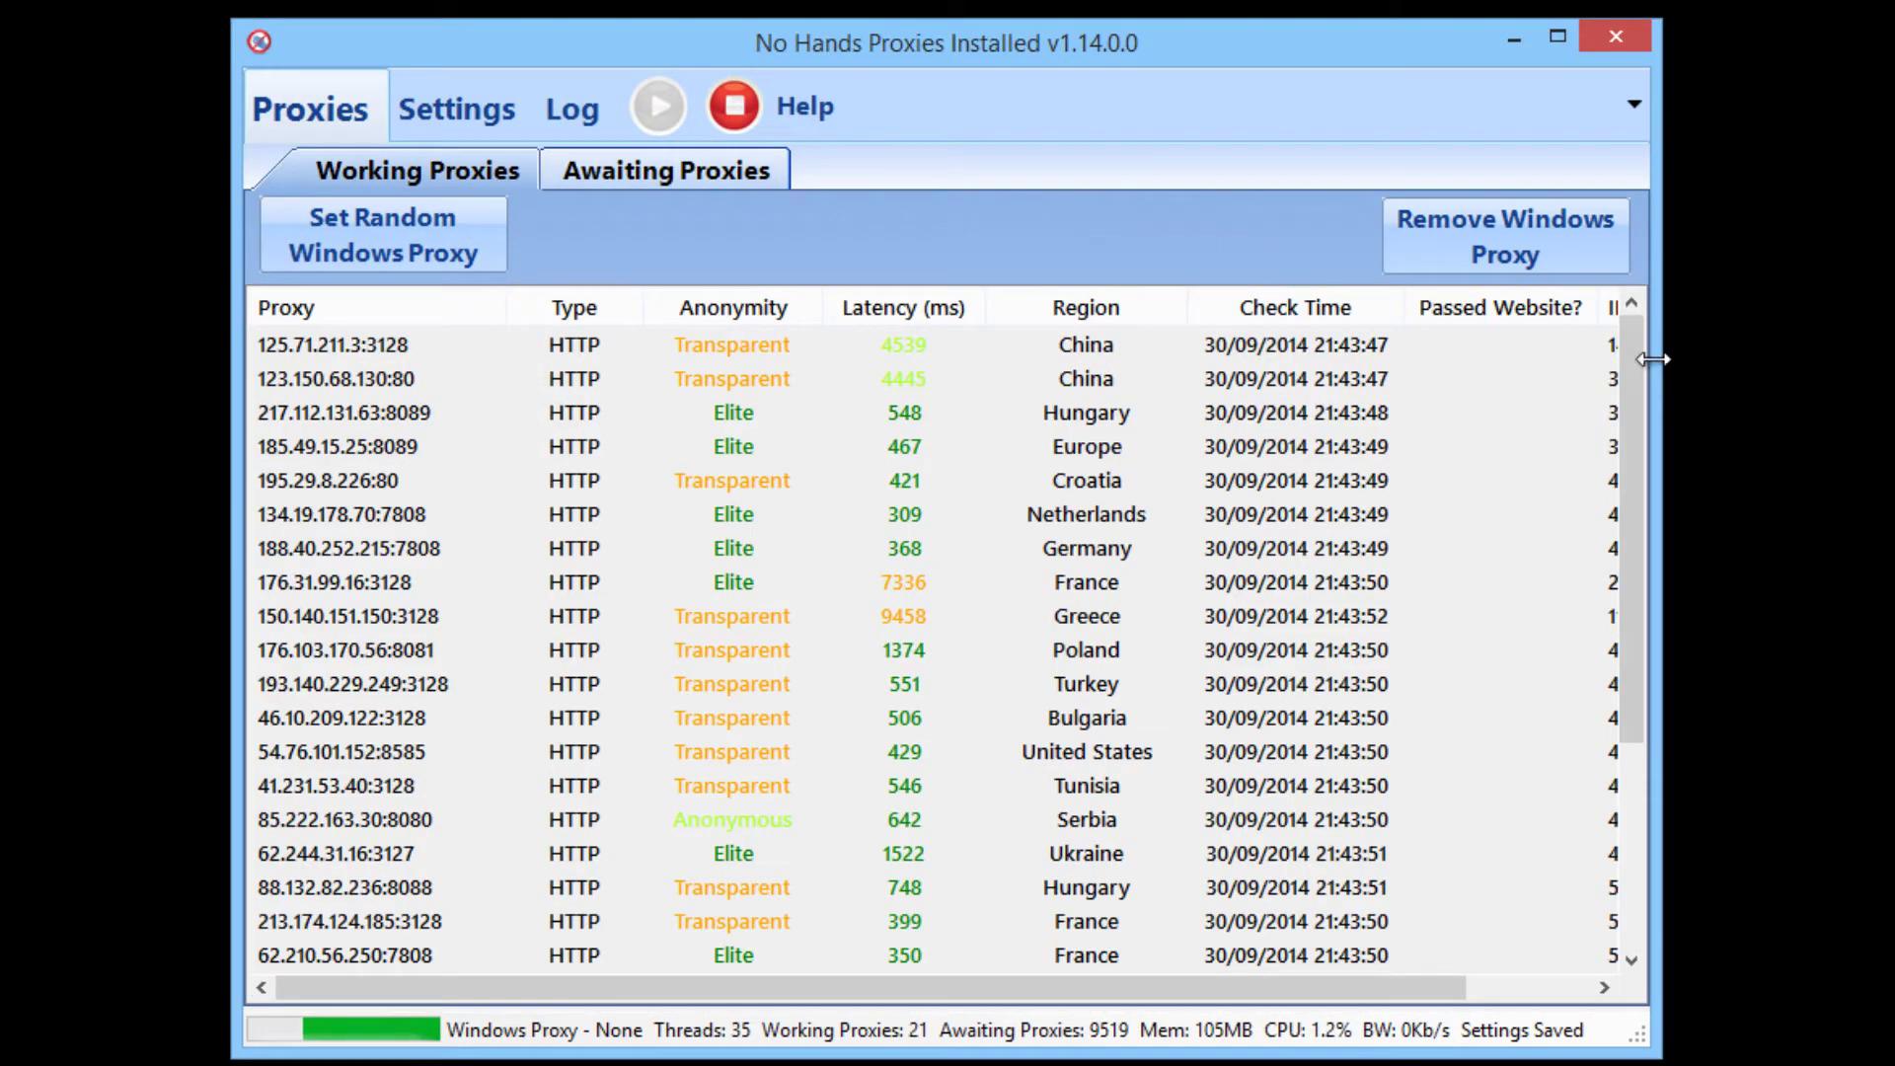
drag(1636, 353, 1633, 636)
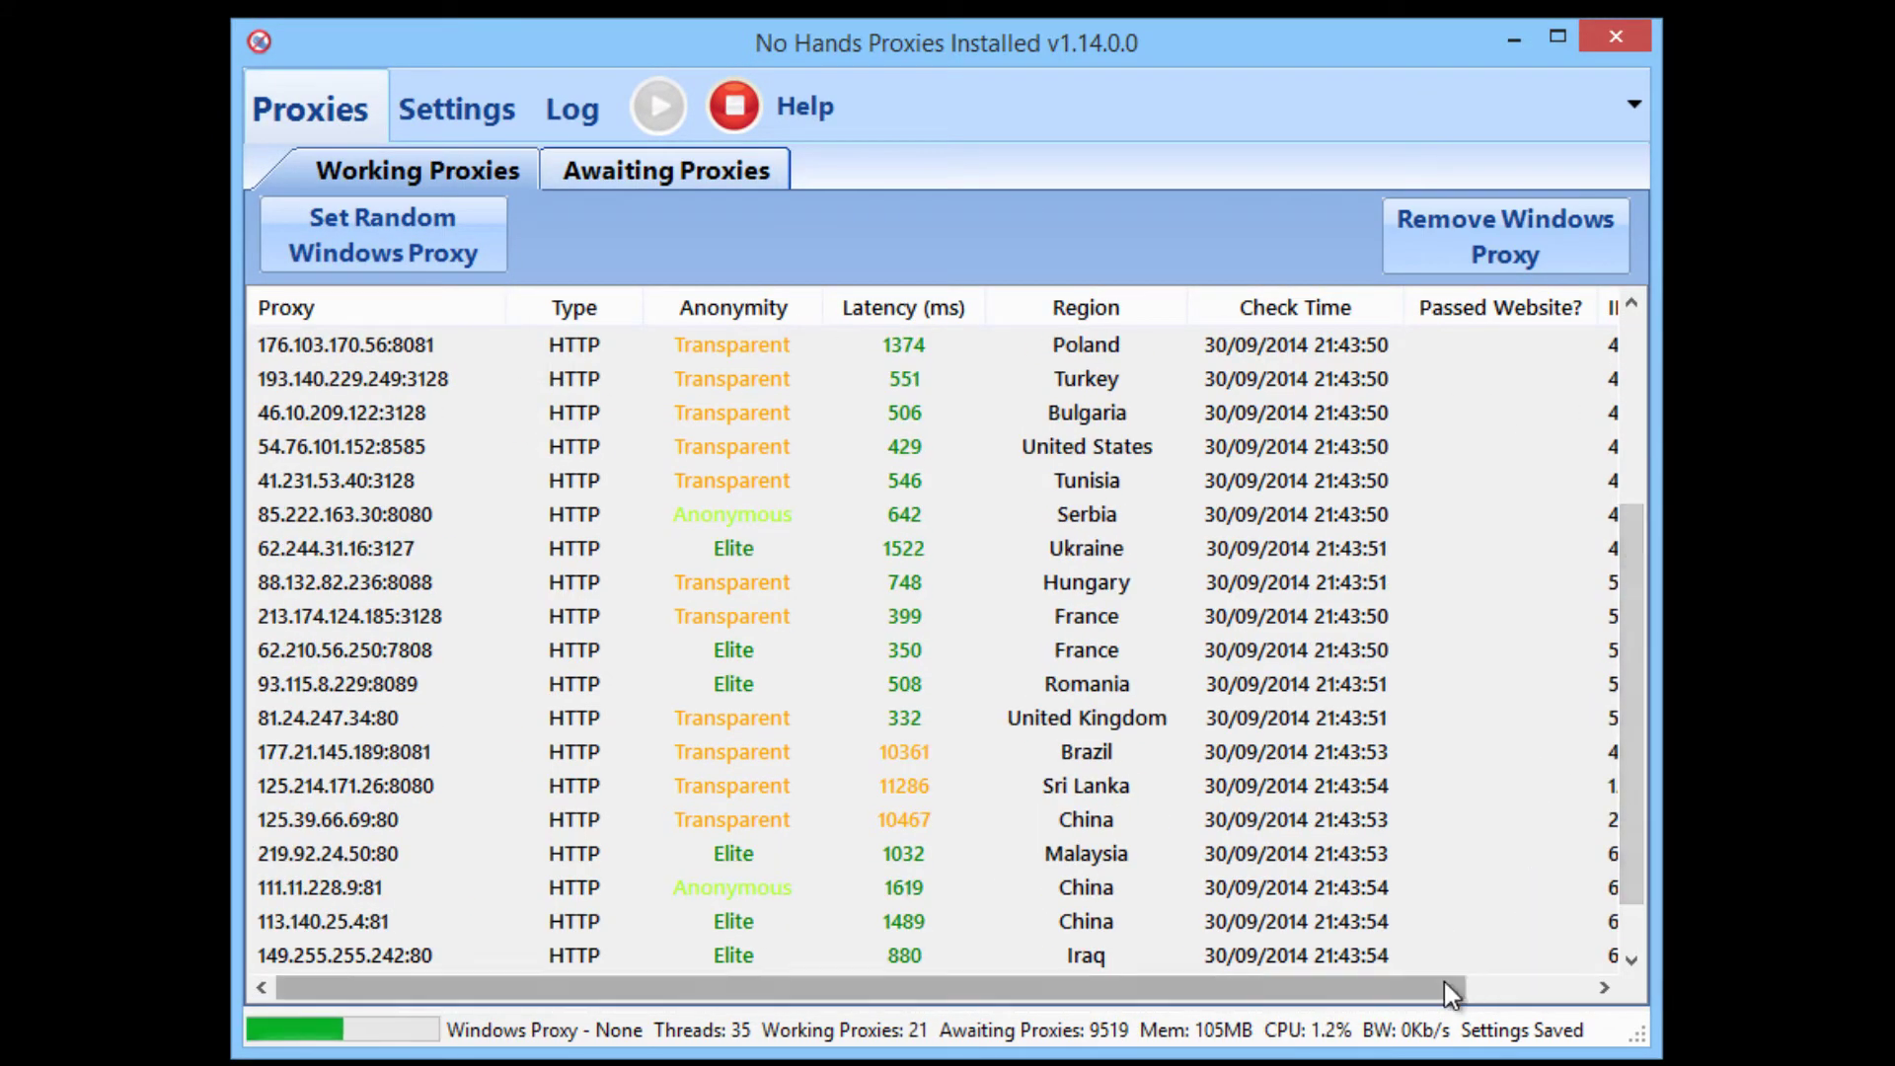
drag(1442, 981, 1568, 981)
drag(1607, 316, 1885, 314)
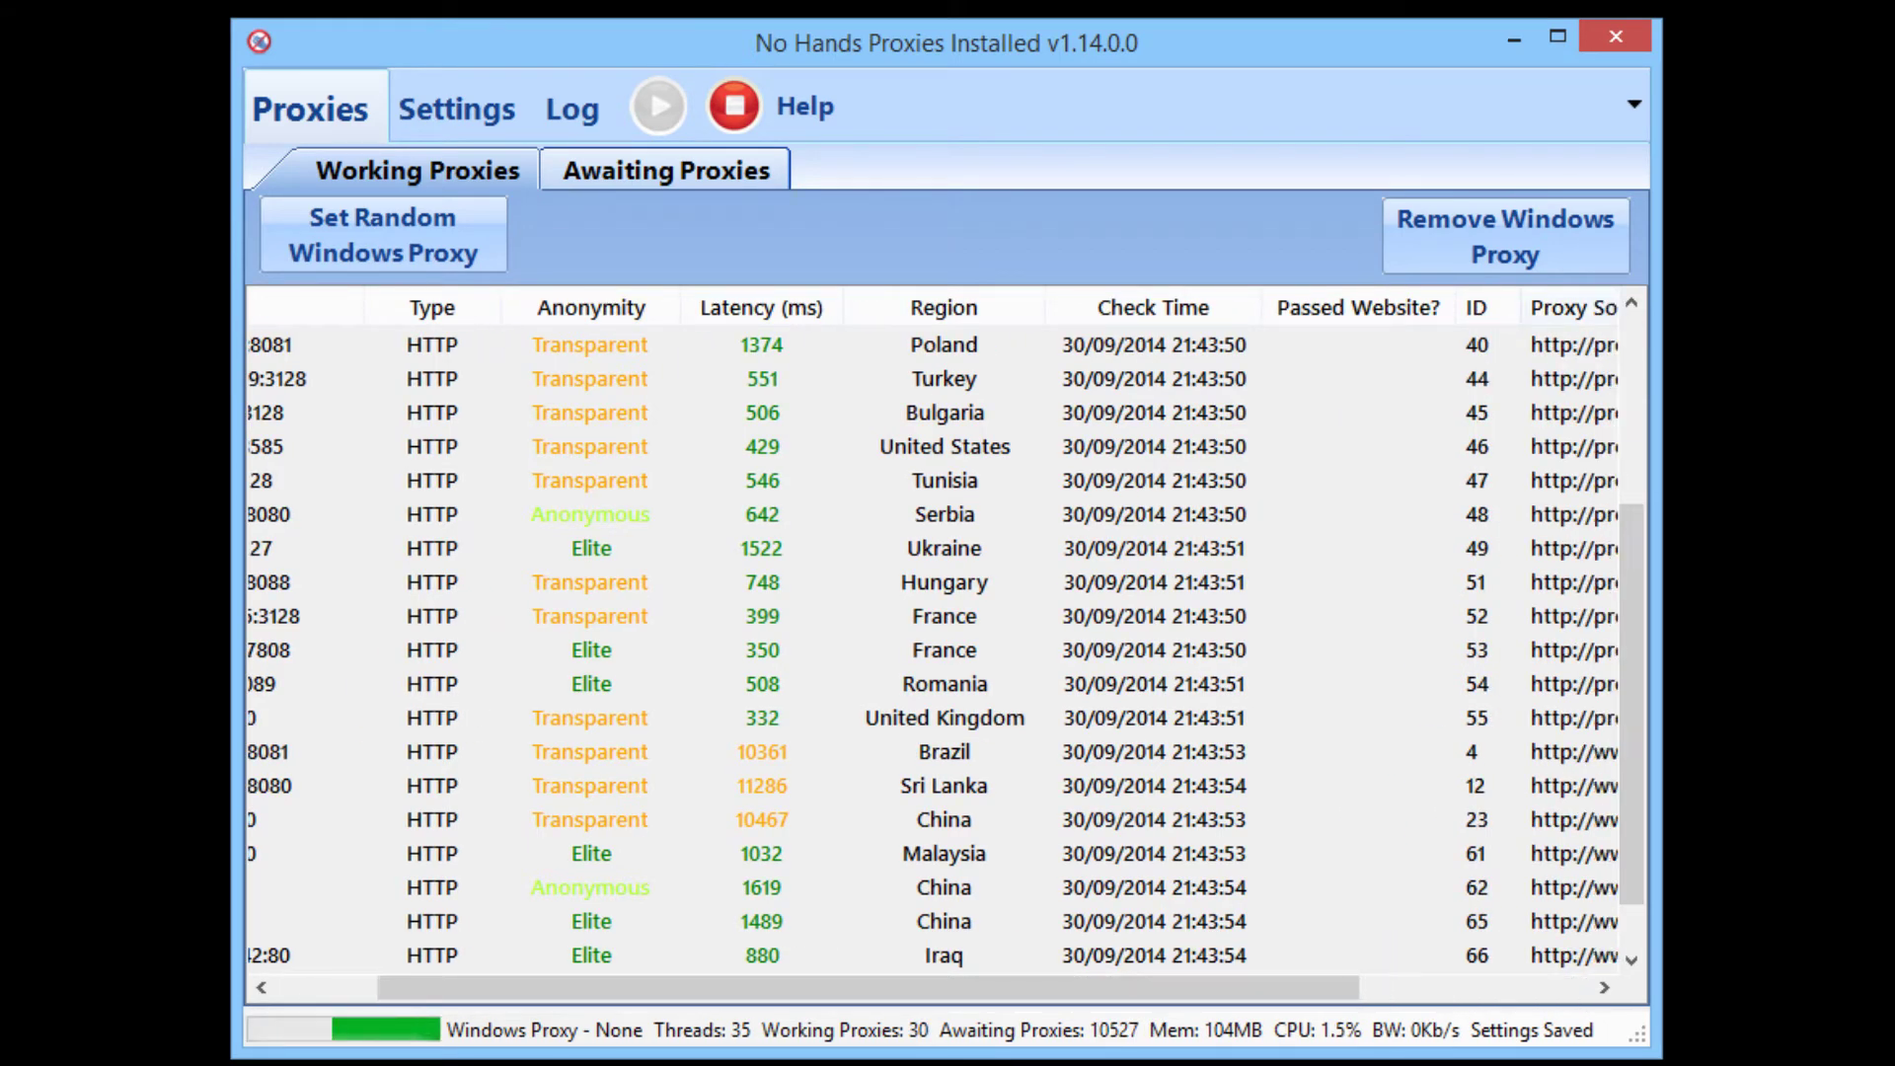
click(1390, 989)
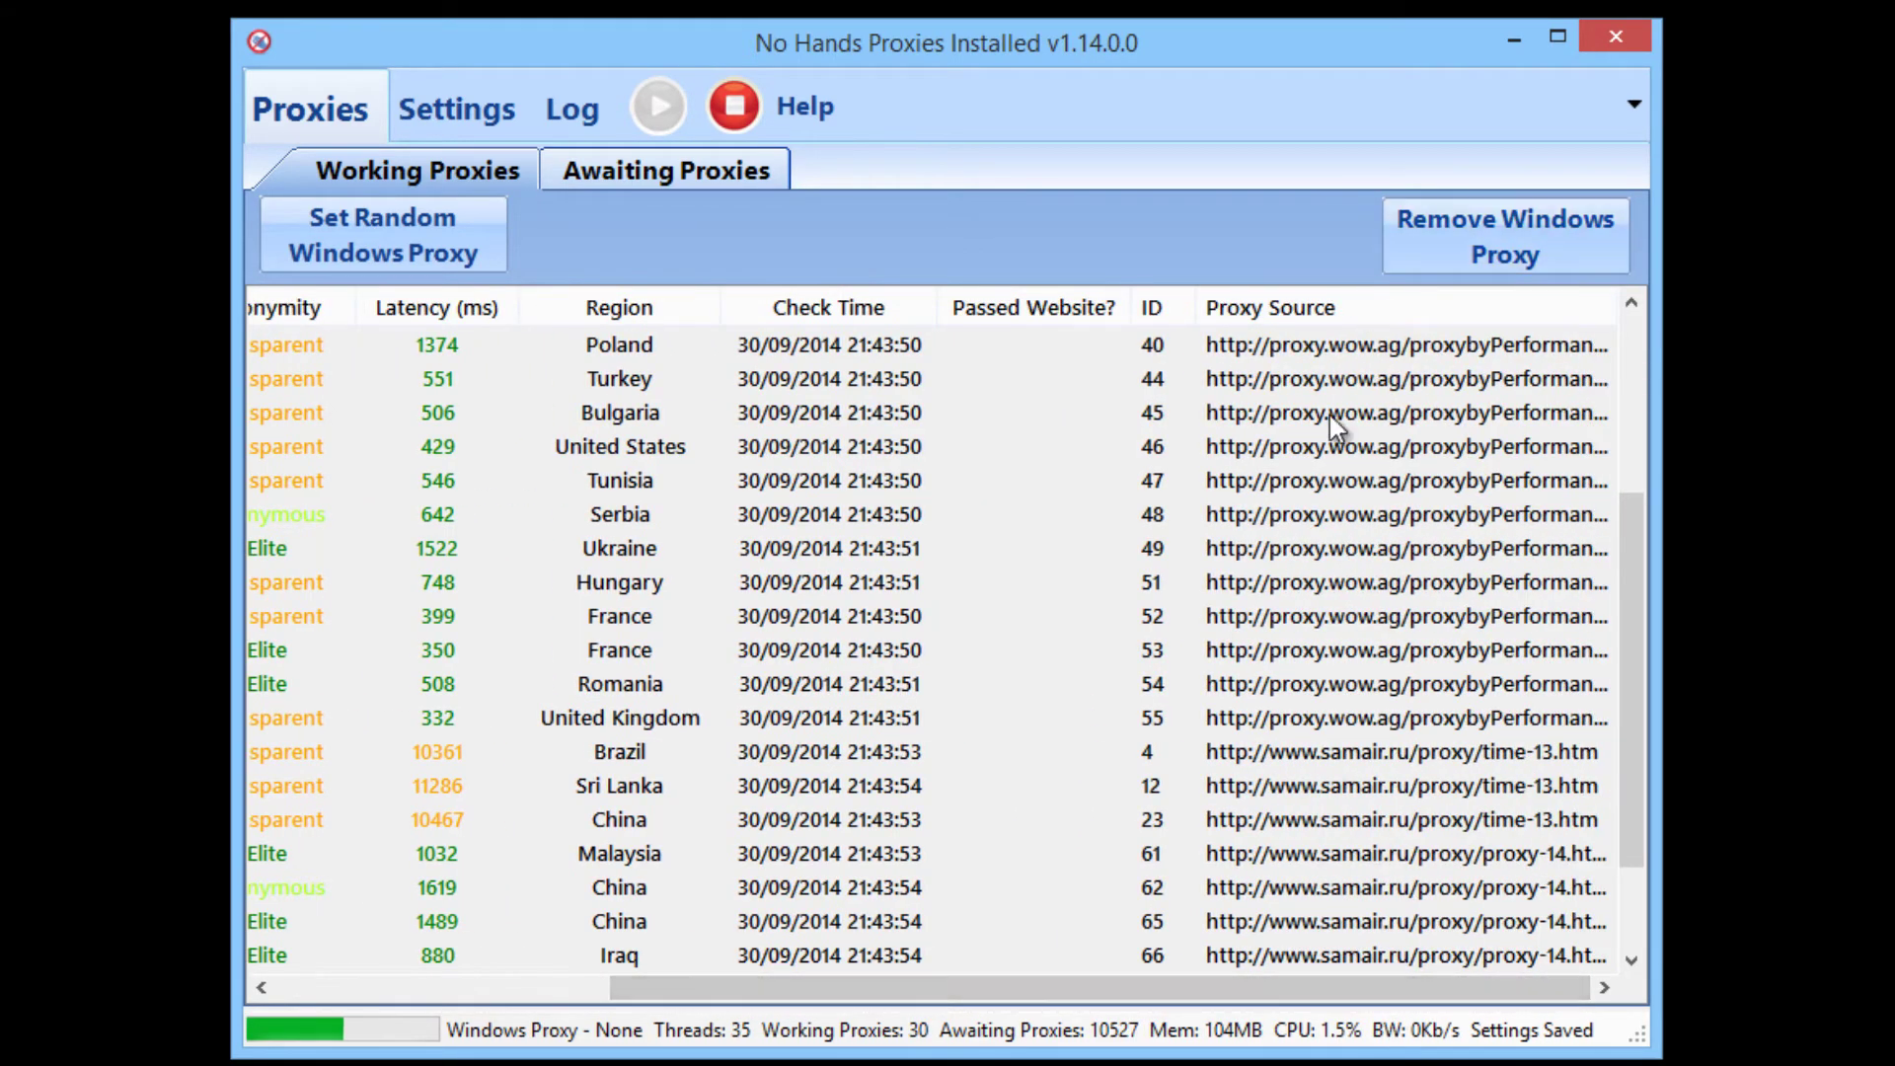
click(1395, 681)
scroll(1408, 681, down, 1)
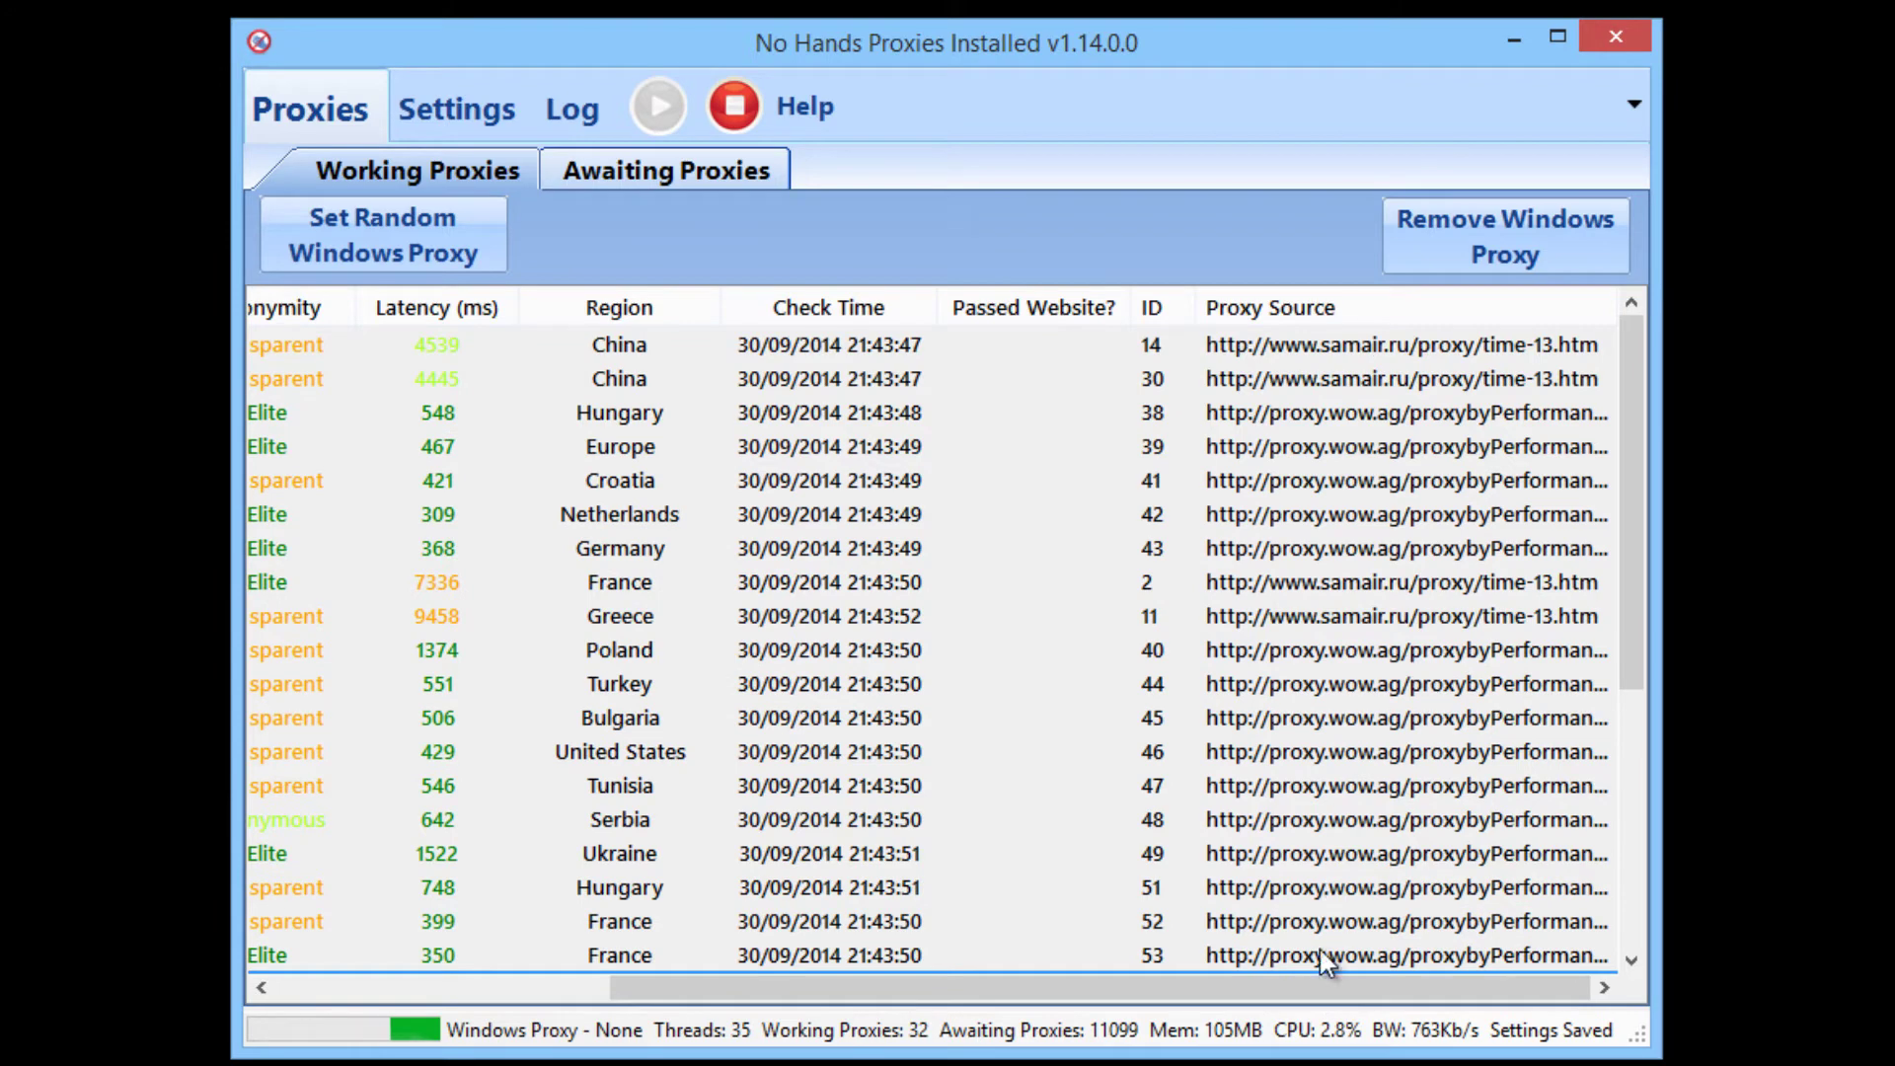
drag(1278, 987, 923, 995)
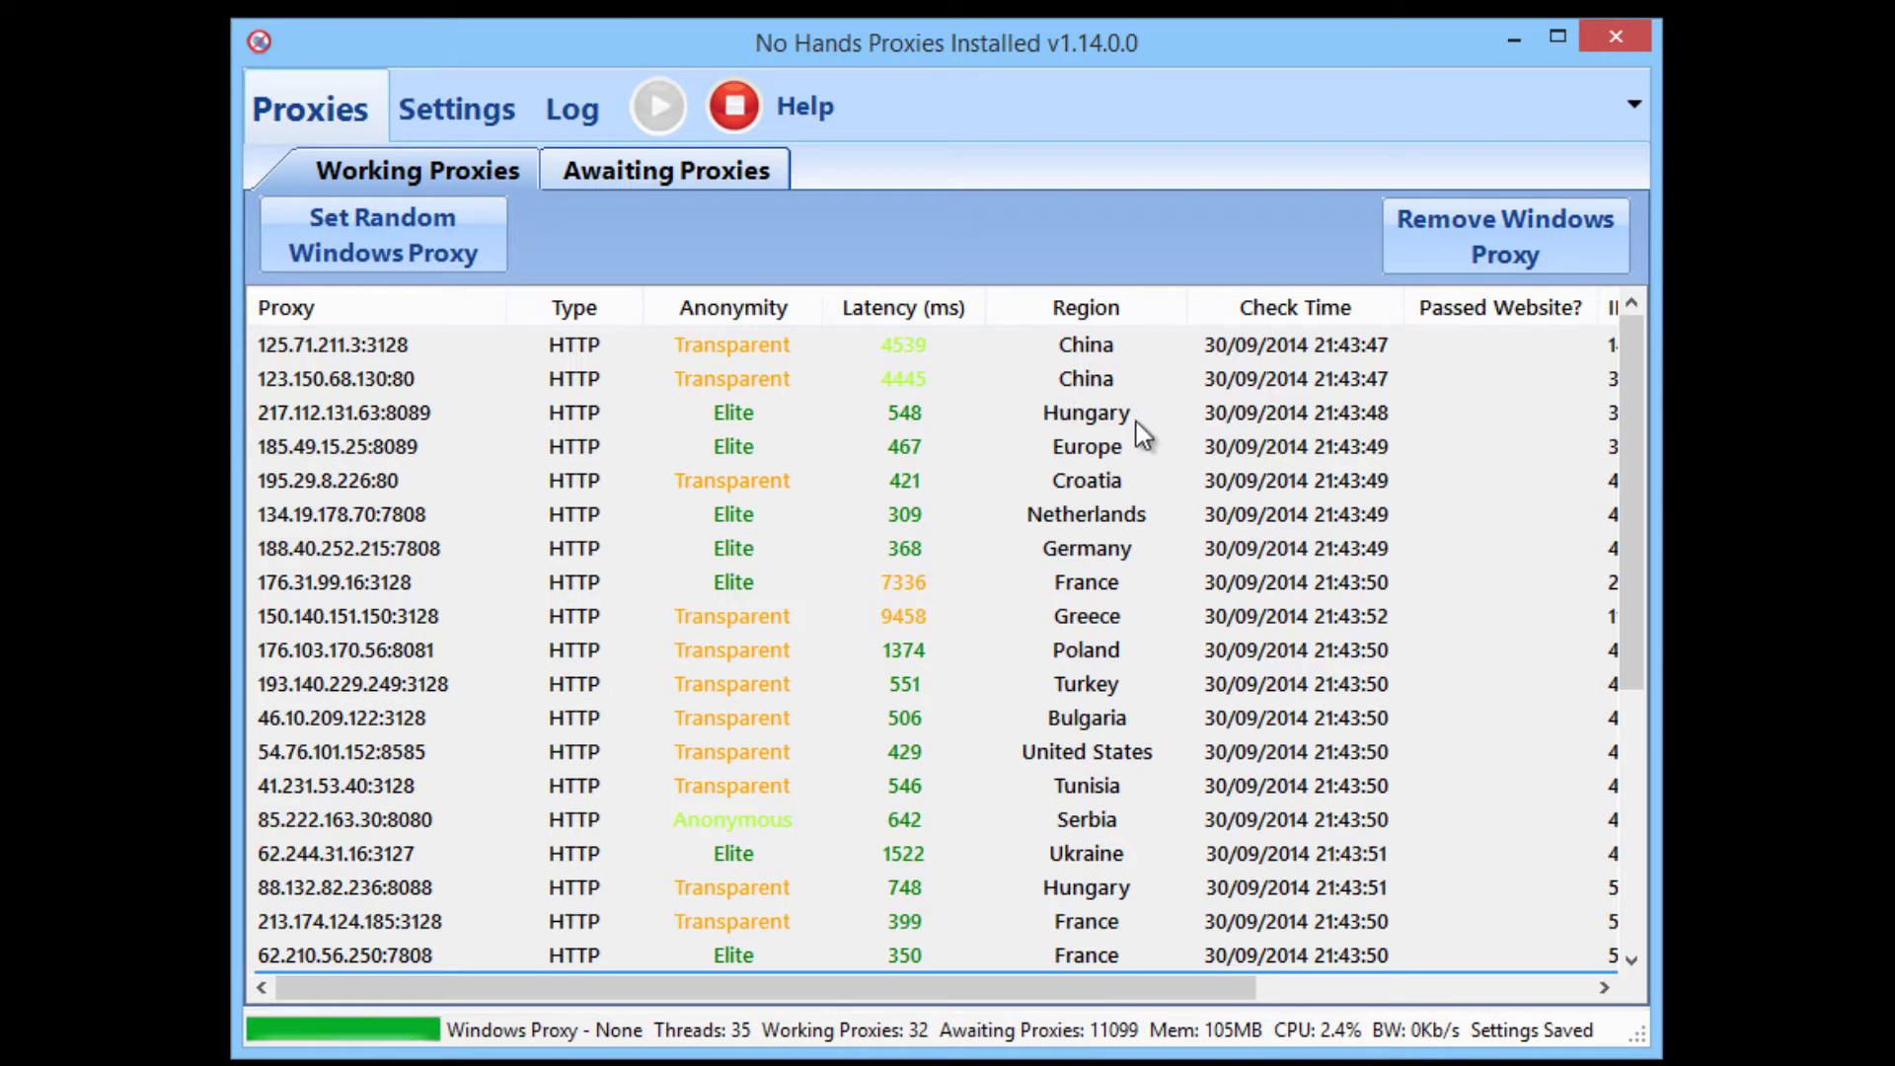
Examine the Region values throughout the working proxies list
click(1084, 480)
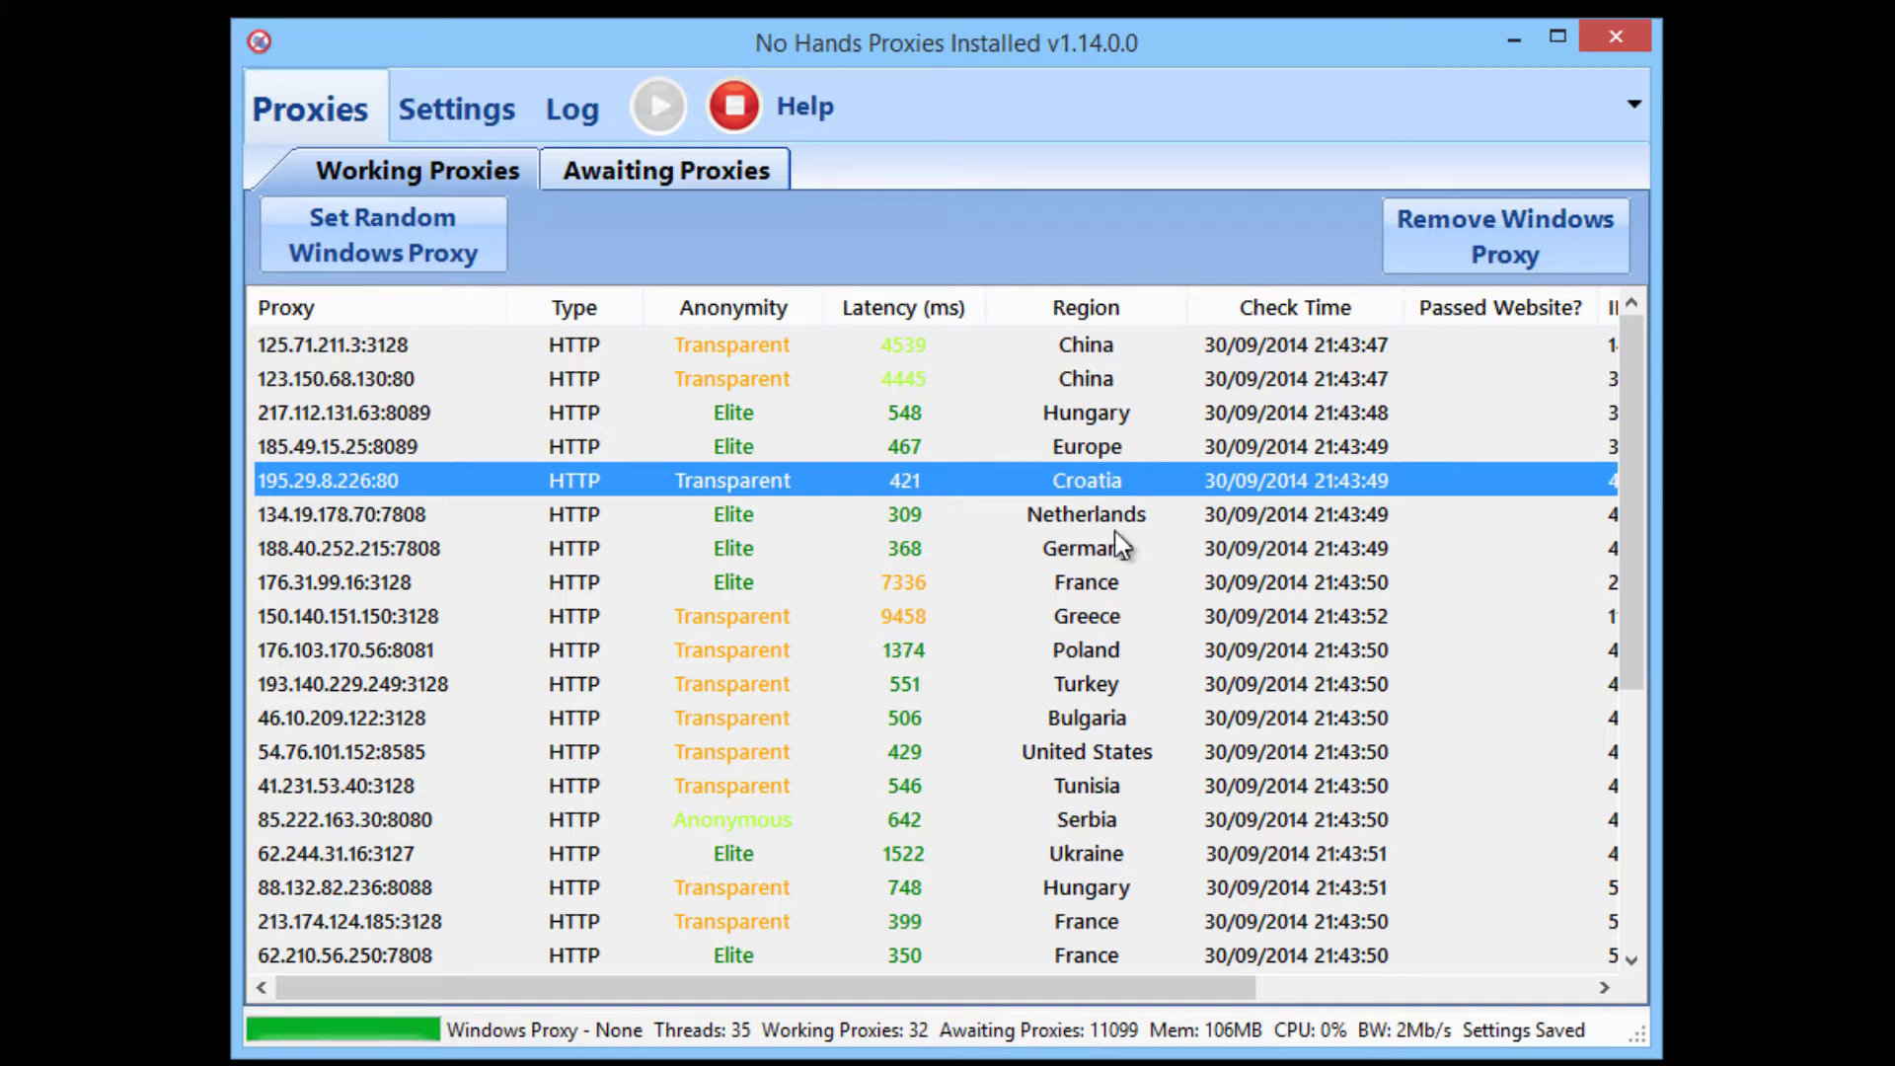
click(1076, 624)
scroll(1084, 629, down, 4)
scroll(1101, 647, up, 5)
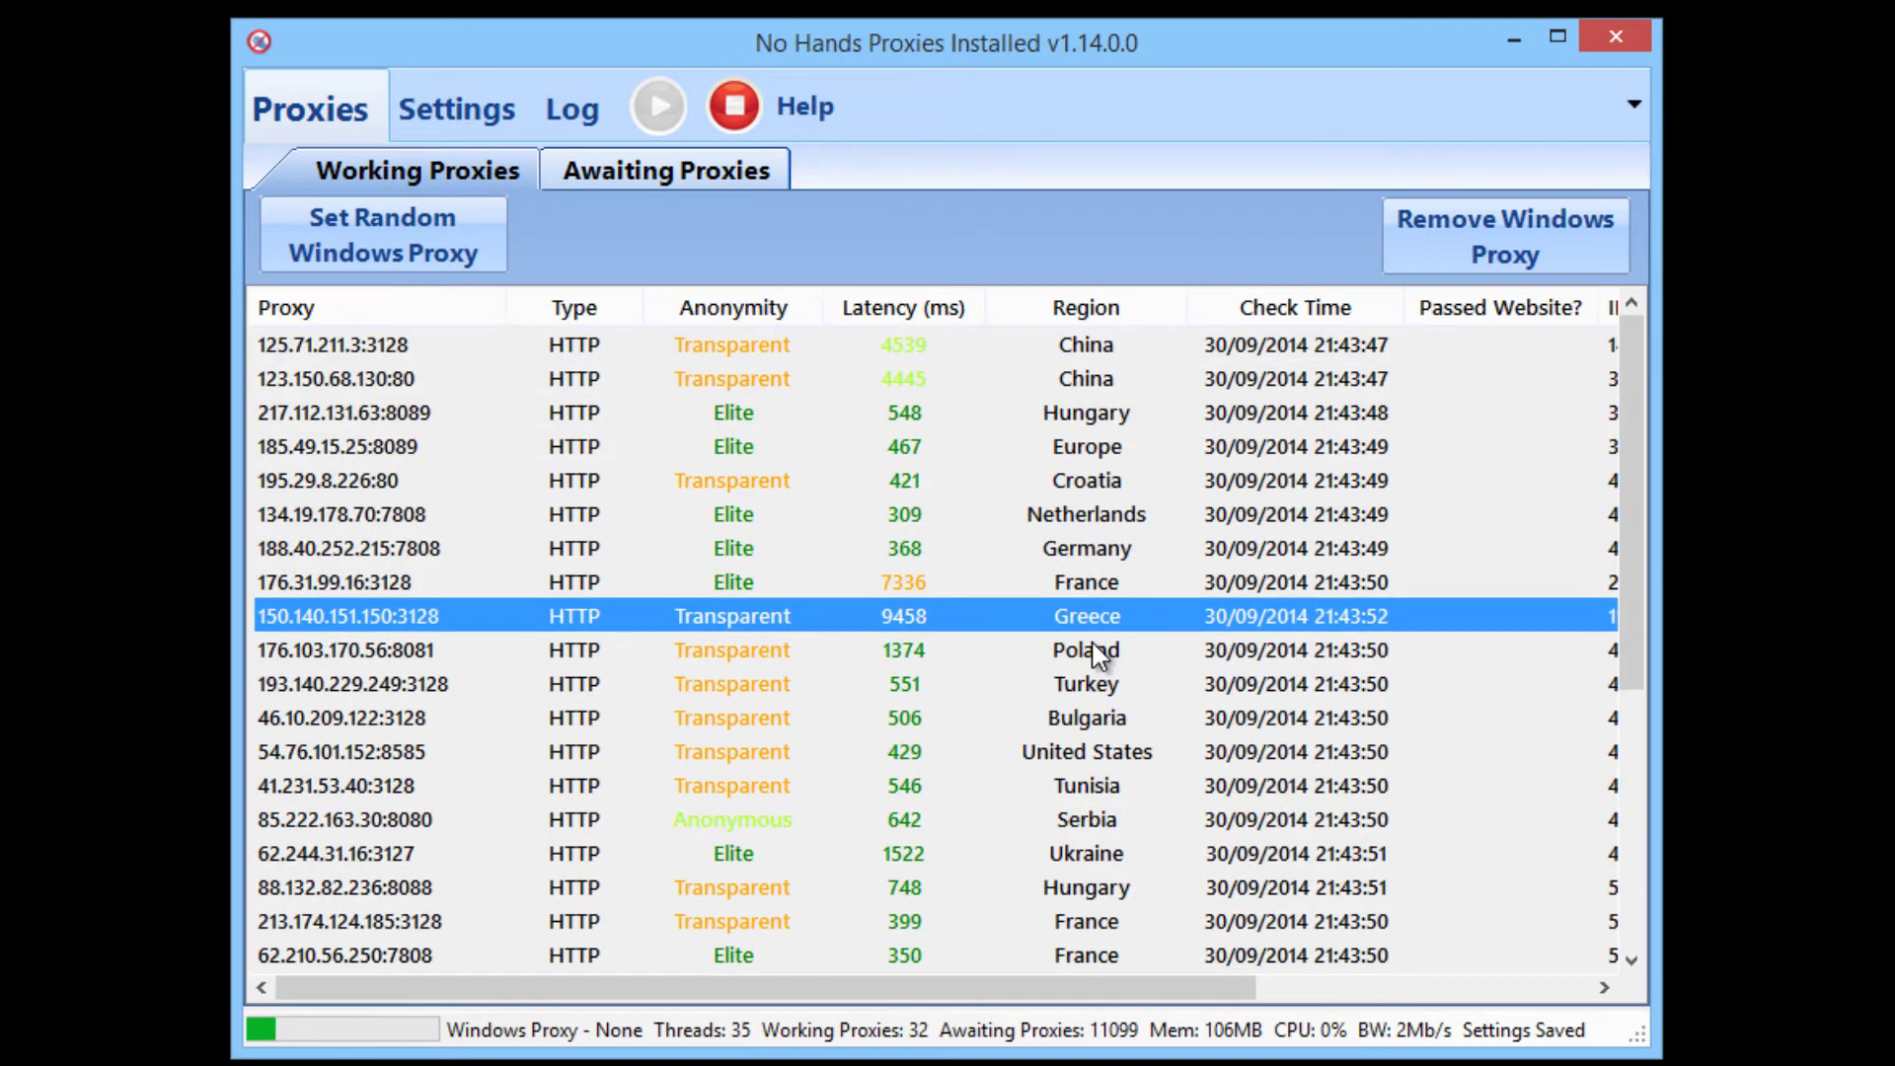
scroll(1056, 785, down, 4)
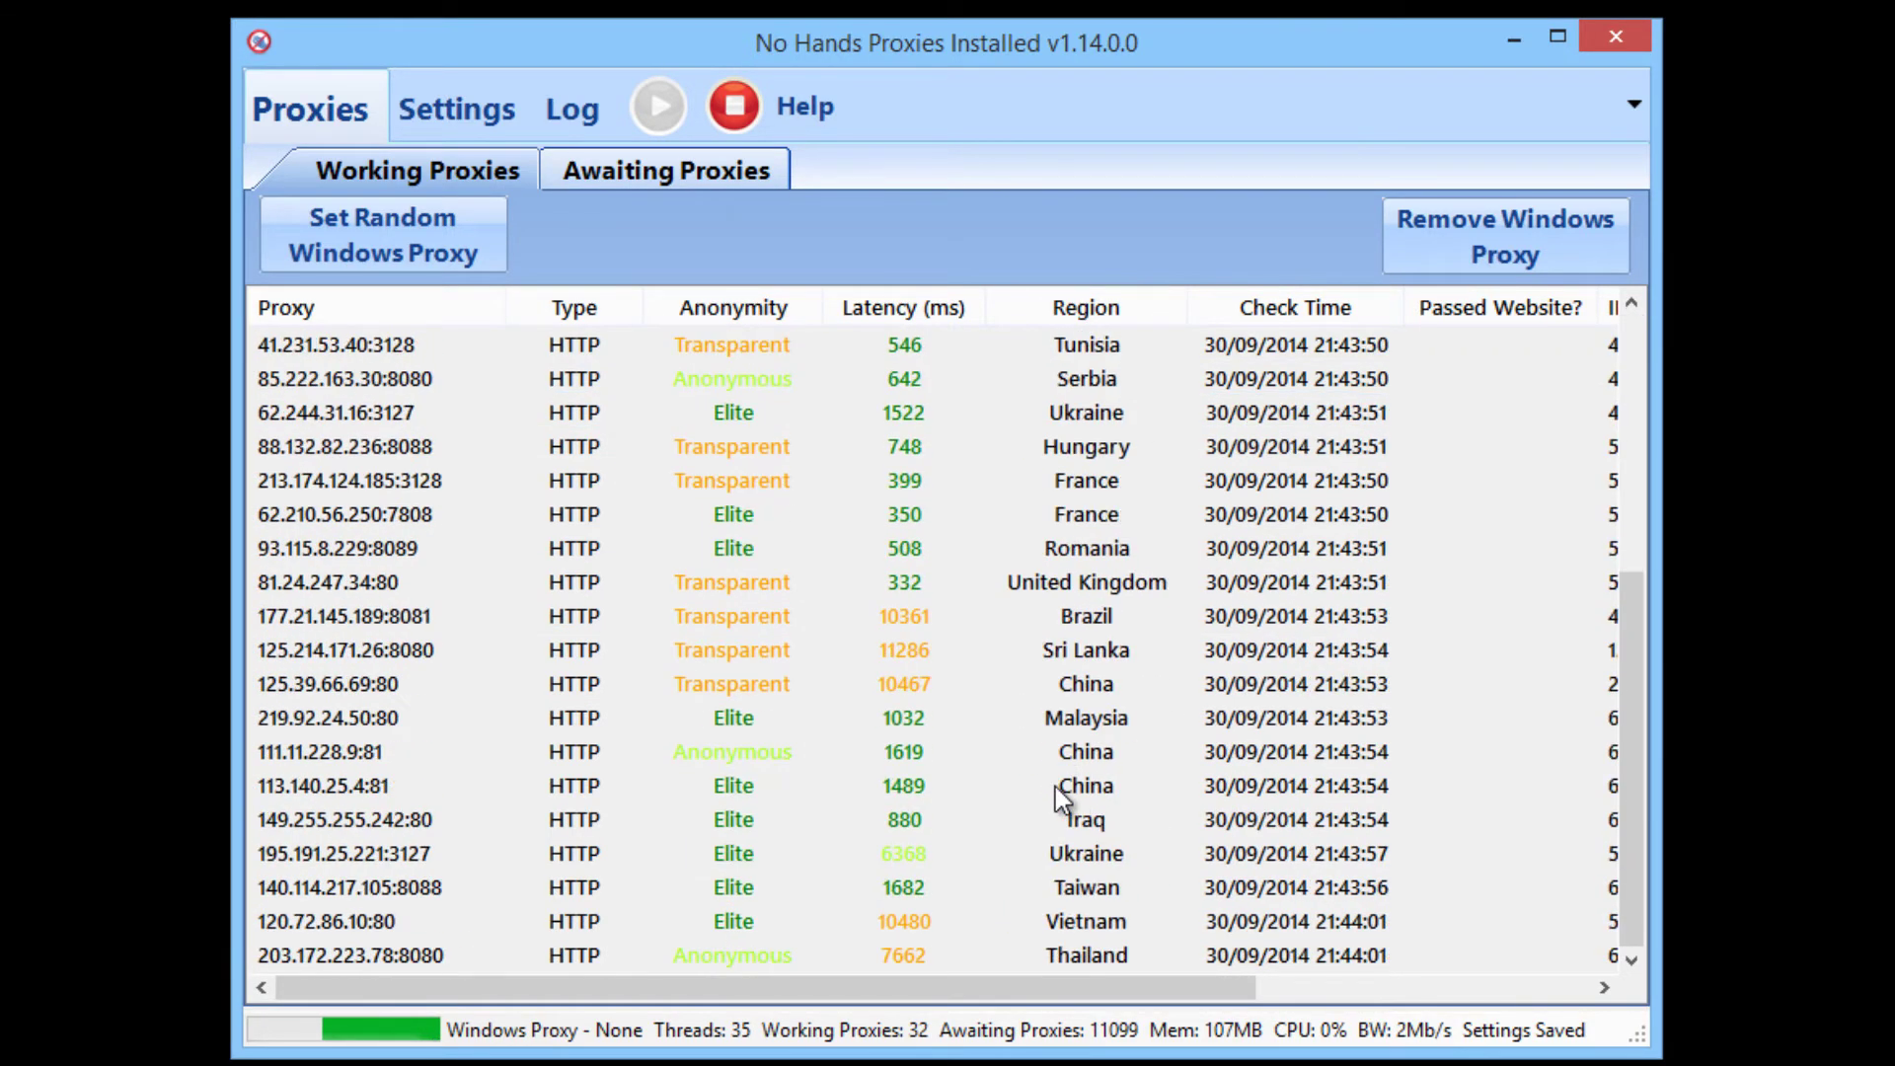
scroll(1056, 760, up, 5)
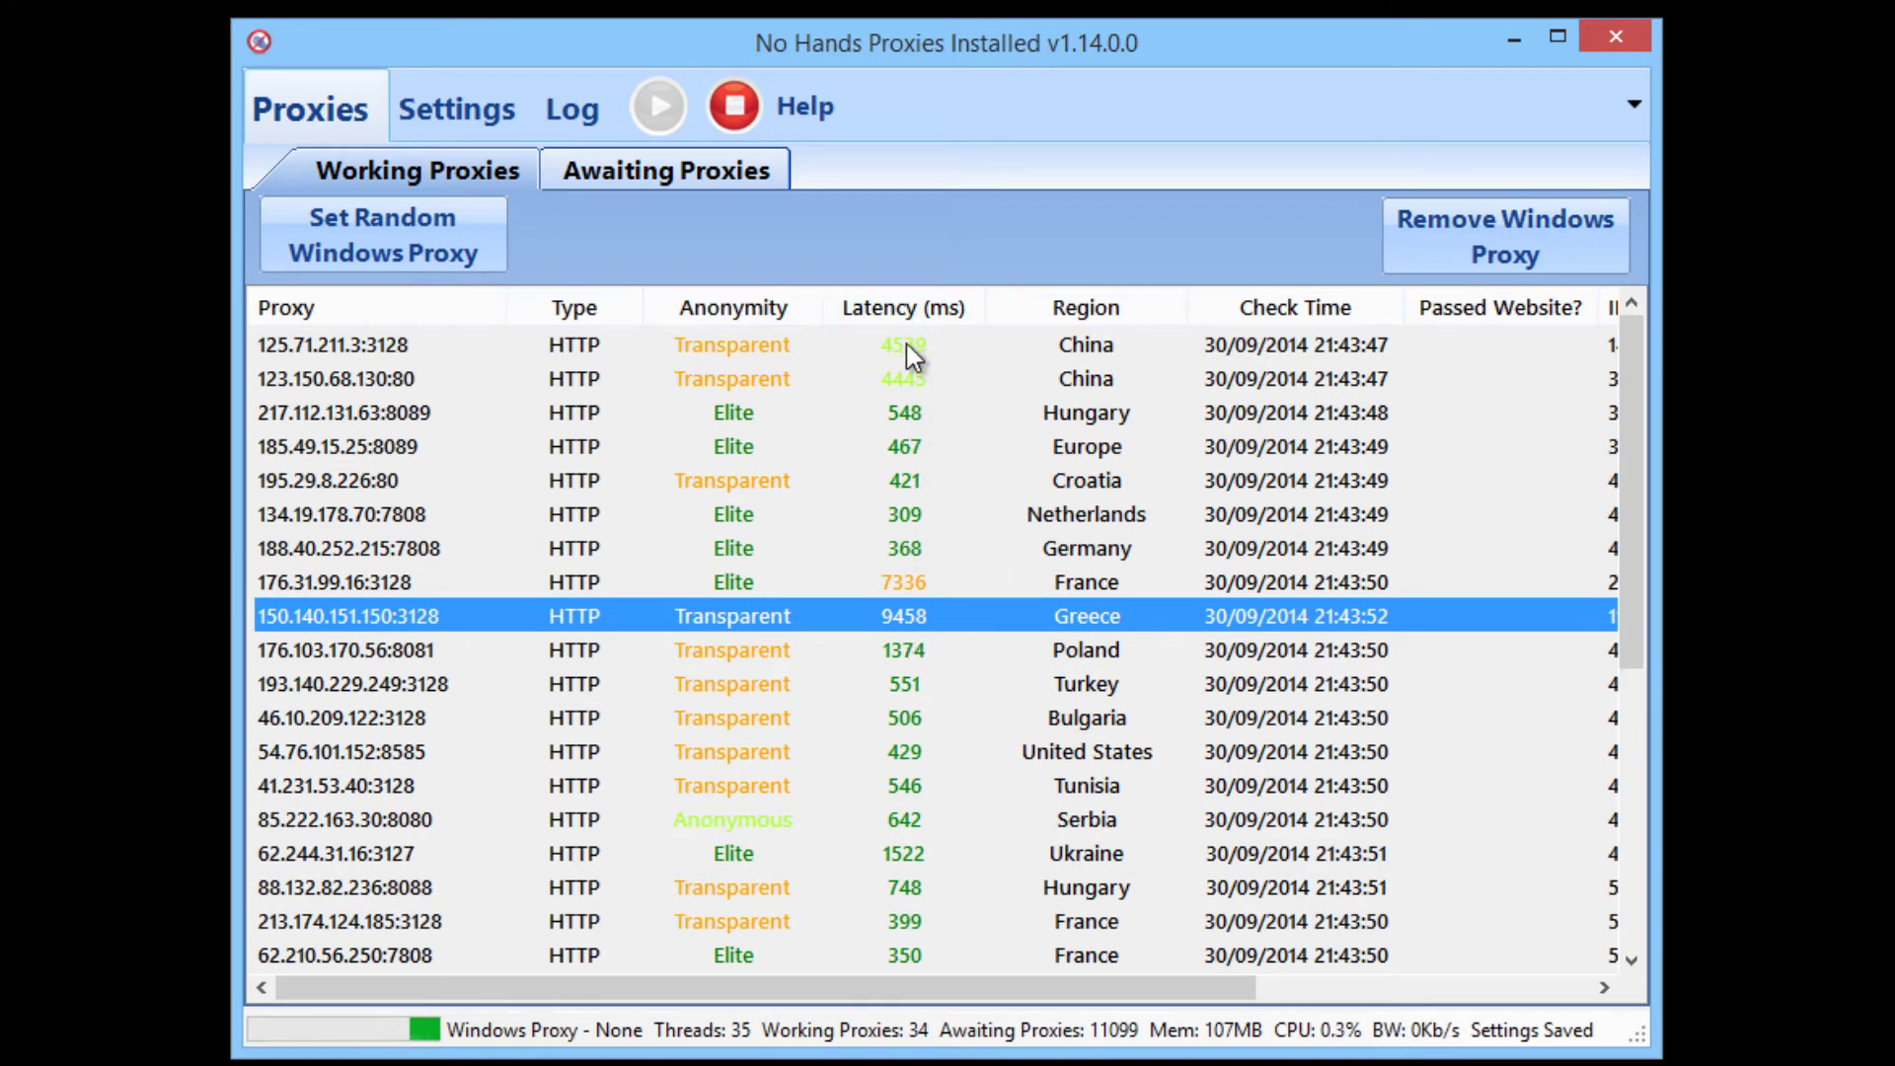
Examine the Latency values of the working proxies, and switch back from Internet Explorer to No Hands Proxies
click(904, 717)
scroll(901, 784, down, 3)
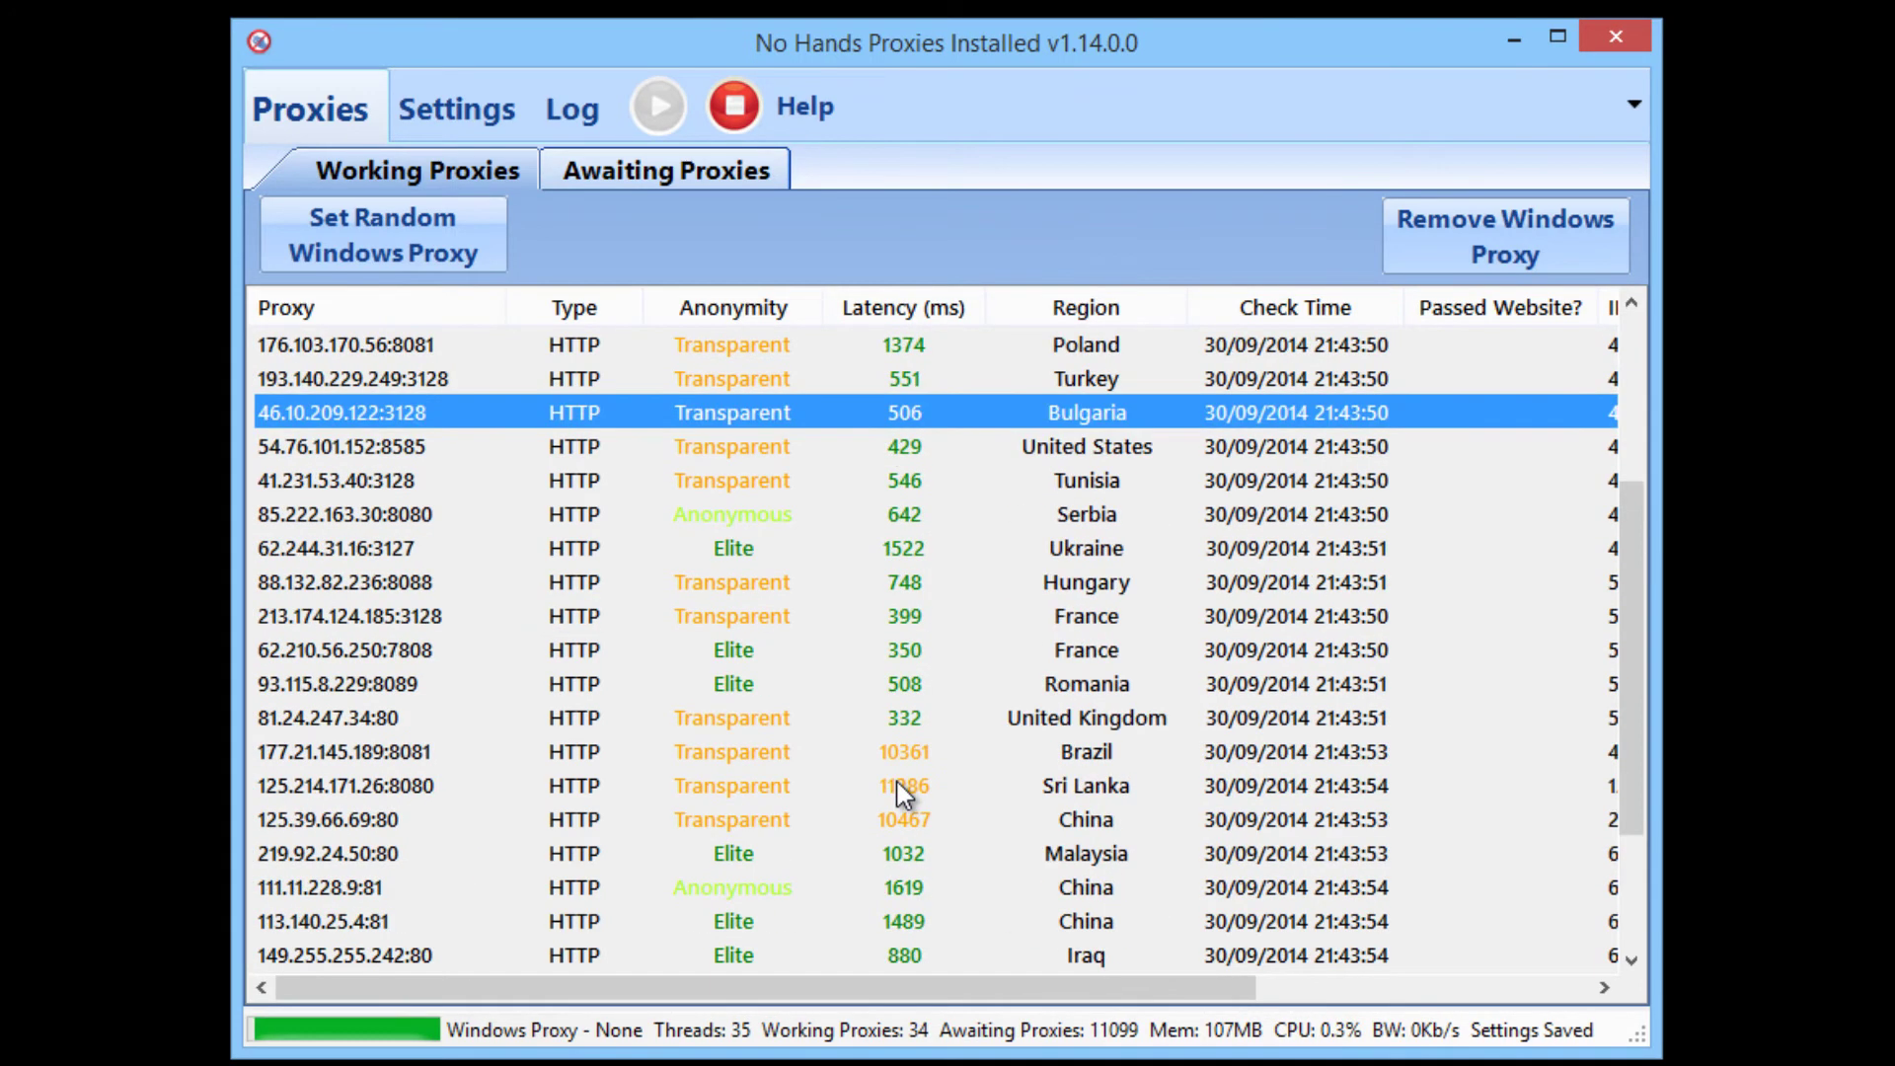
scroll(903, 789, up, 3)
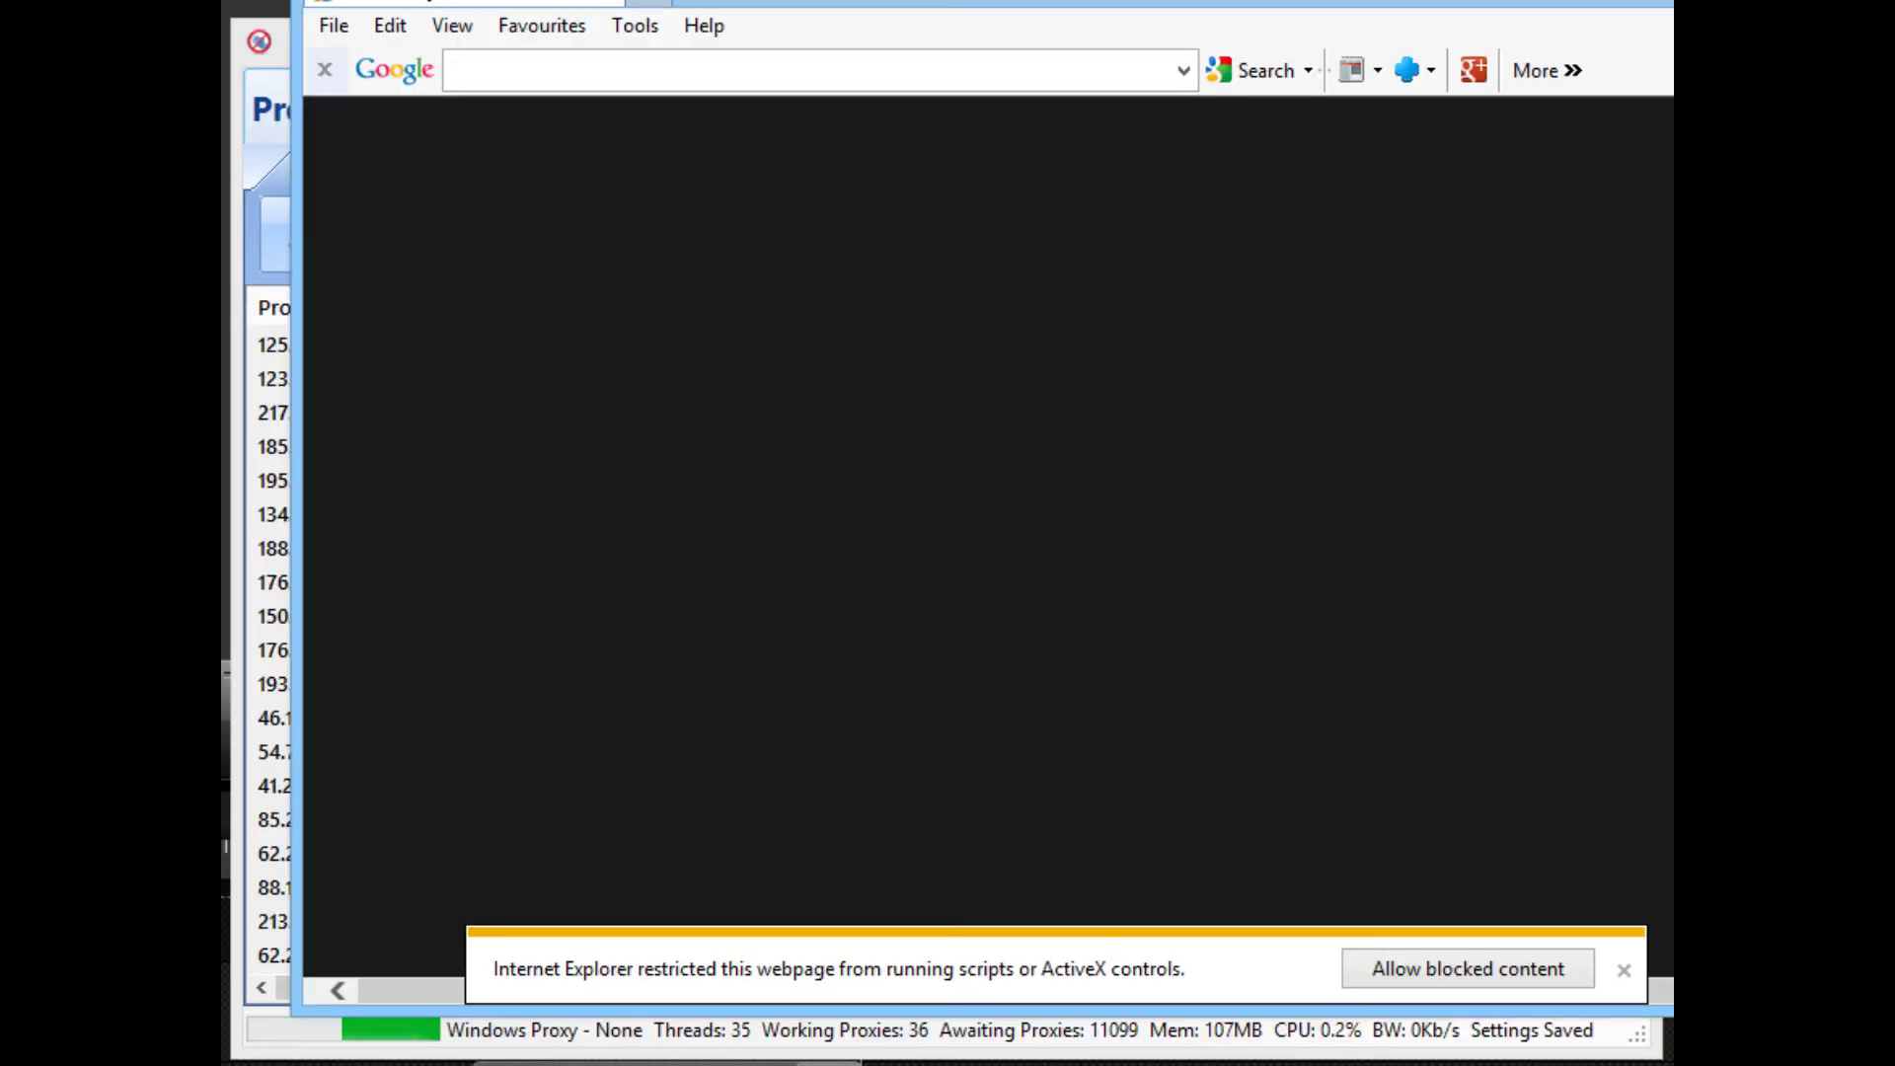
key(alt+Tab)
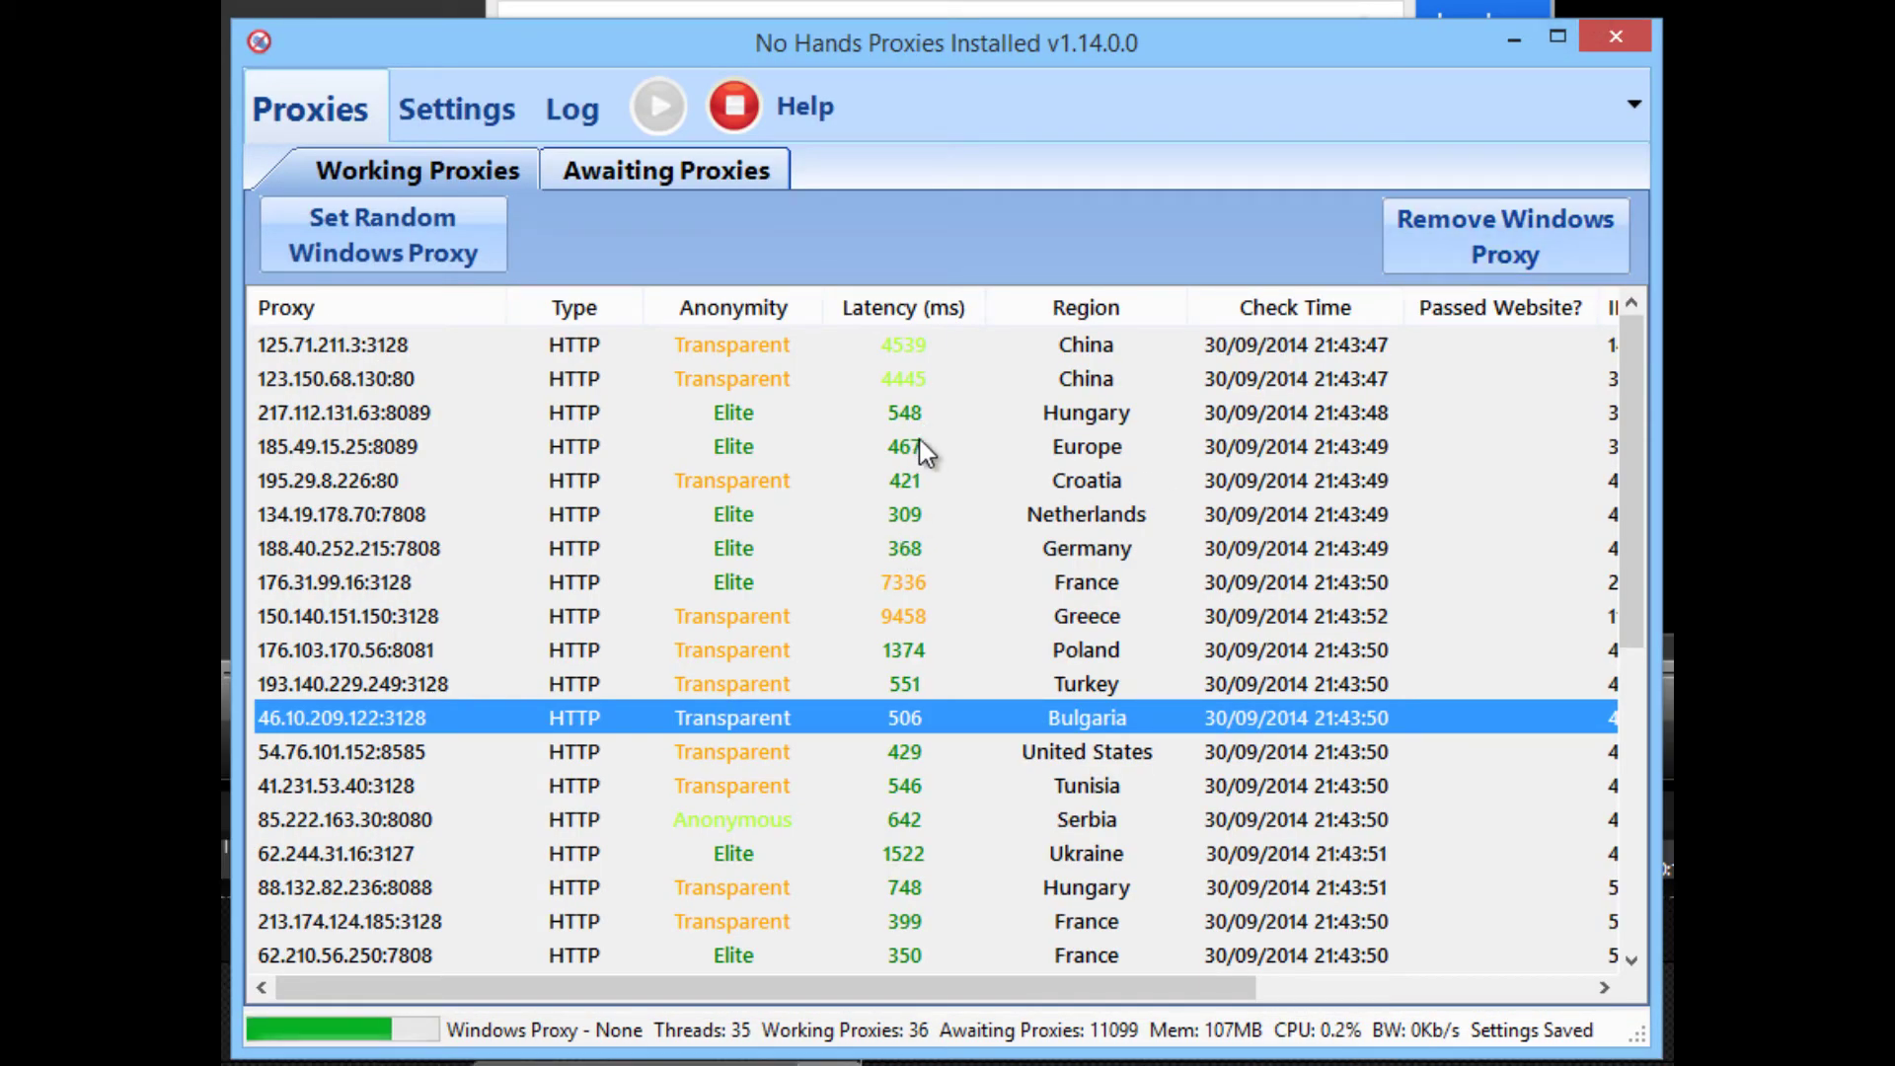
Compare the latency of the China, France and Greece proxies at the start of the list with the remaining entries
click(918, 383)
click(918, 350)
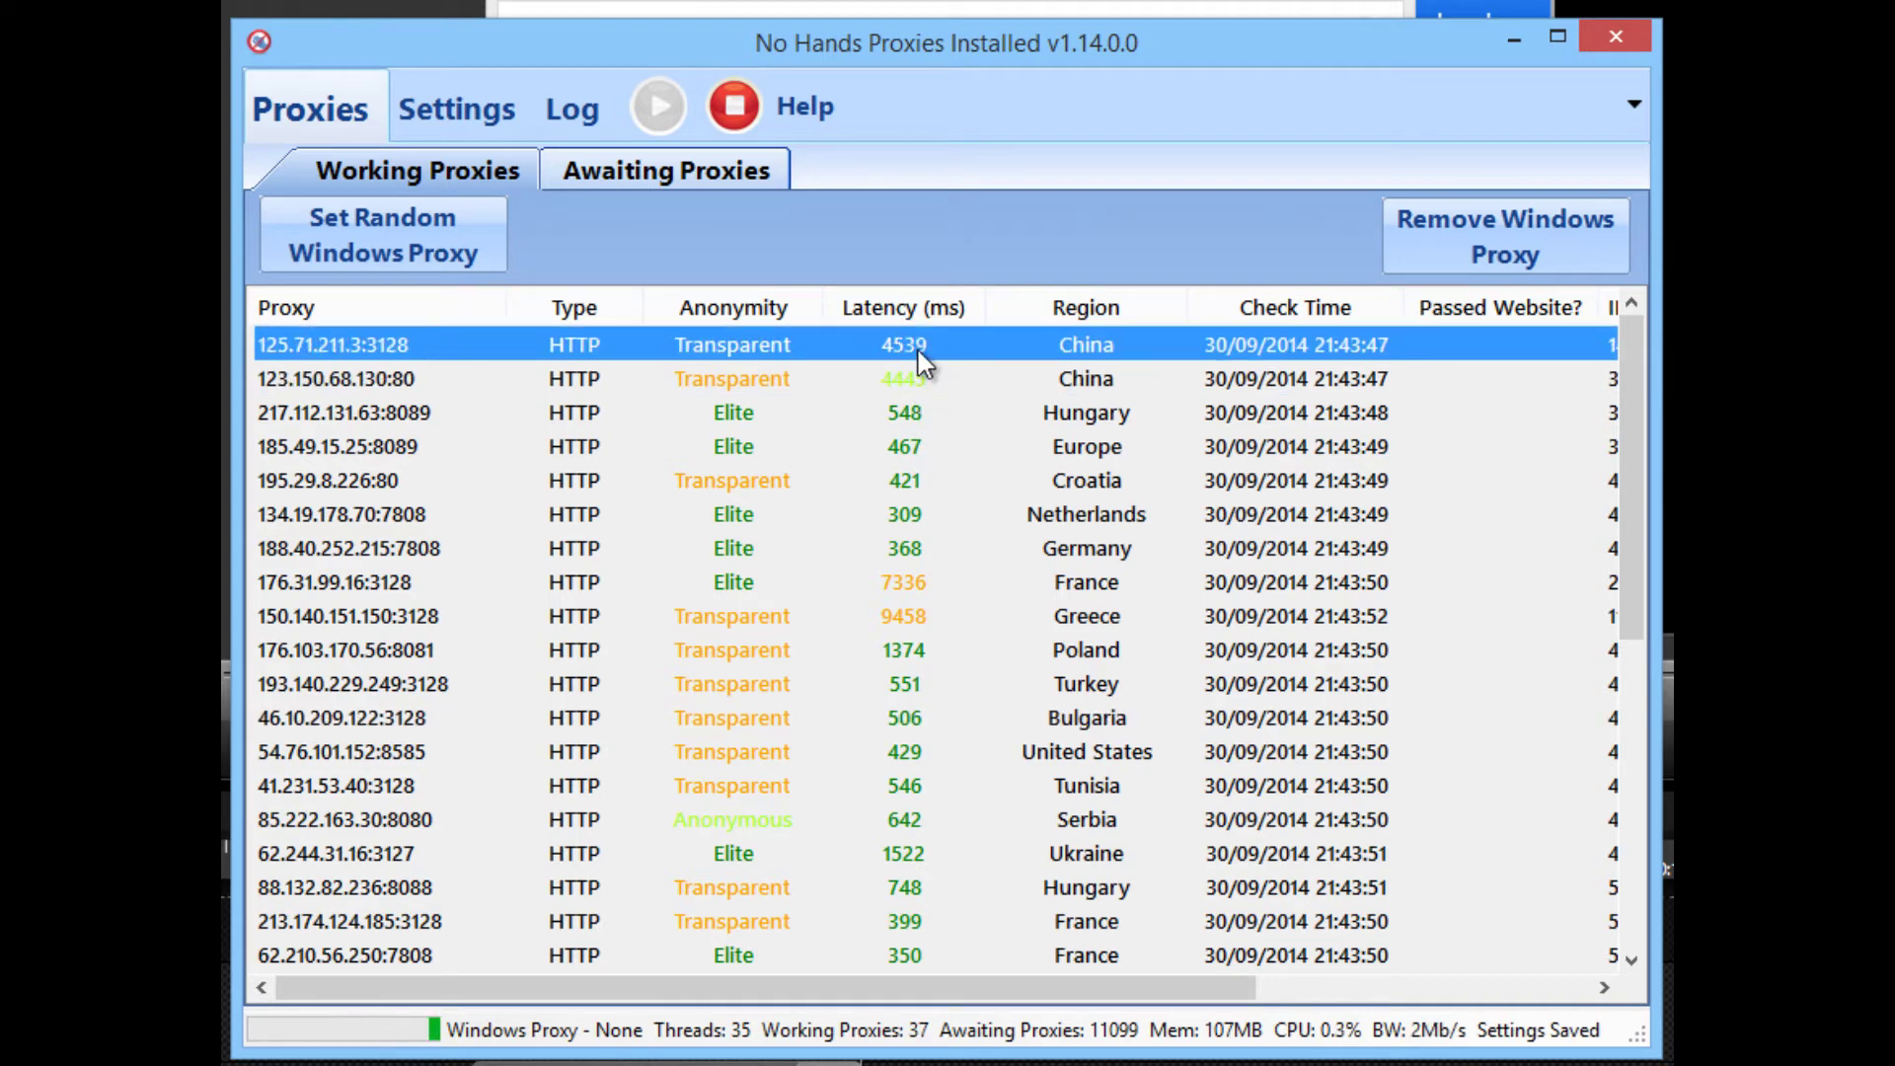
click(910, 584)
click(906, 620)
scroll(922, 594, down, 6)
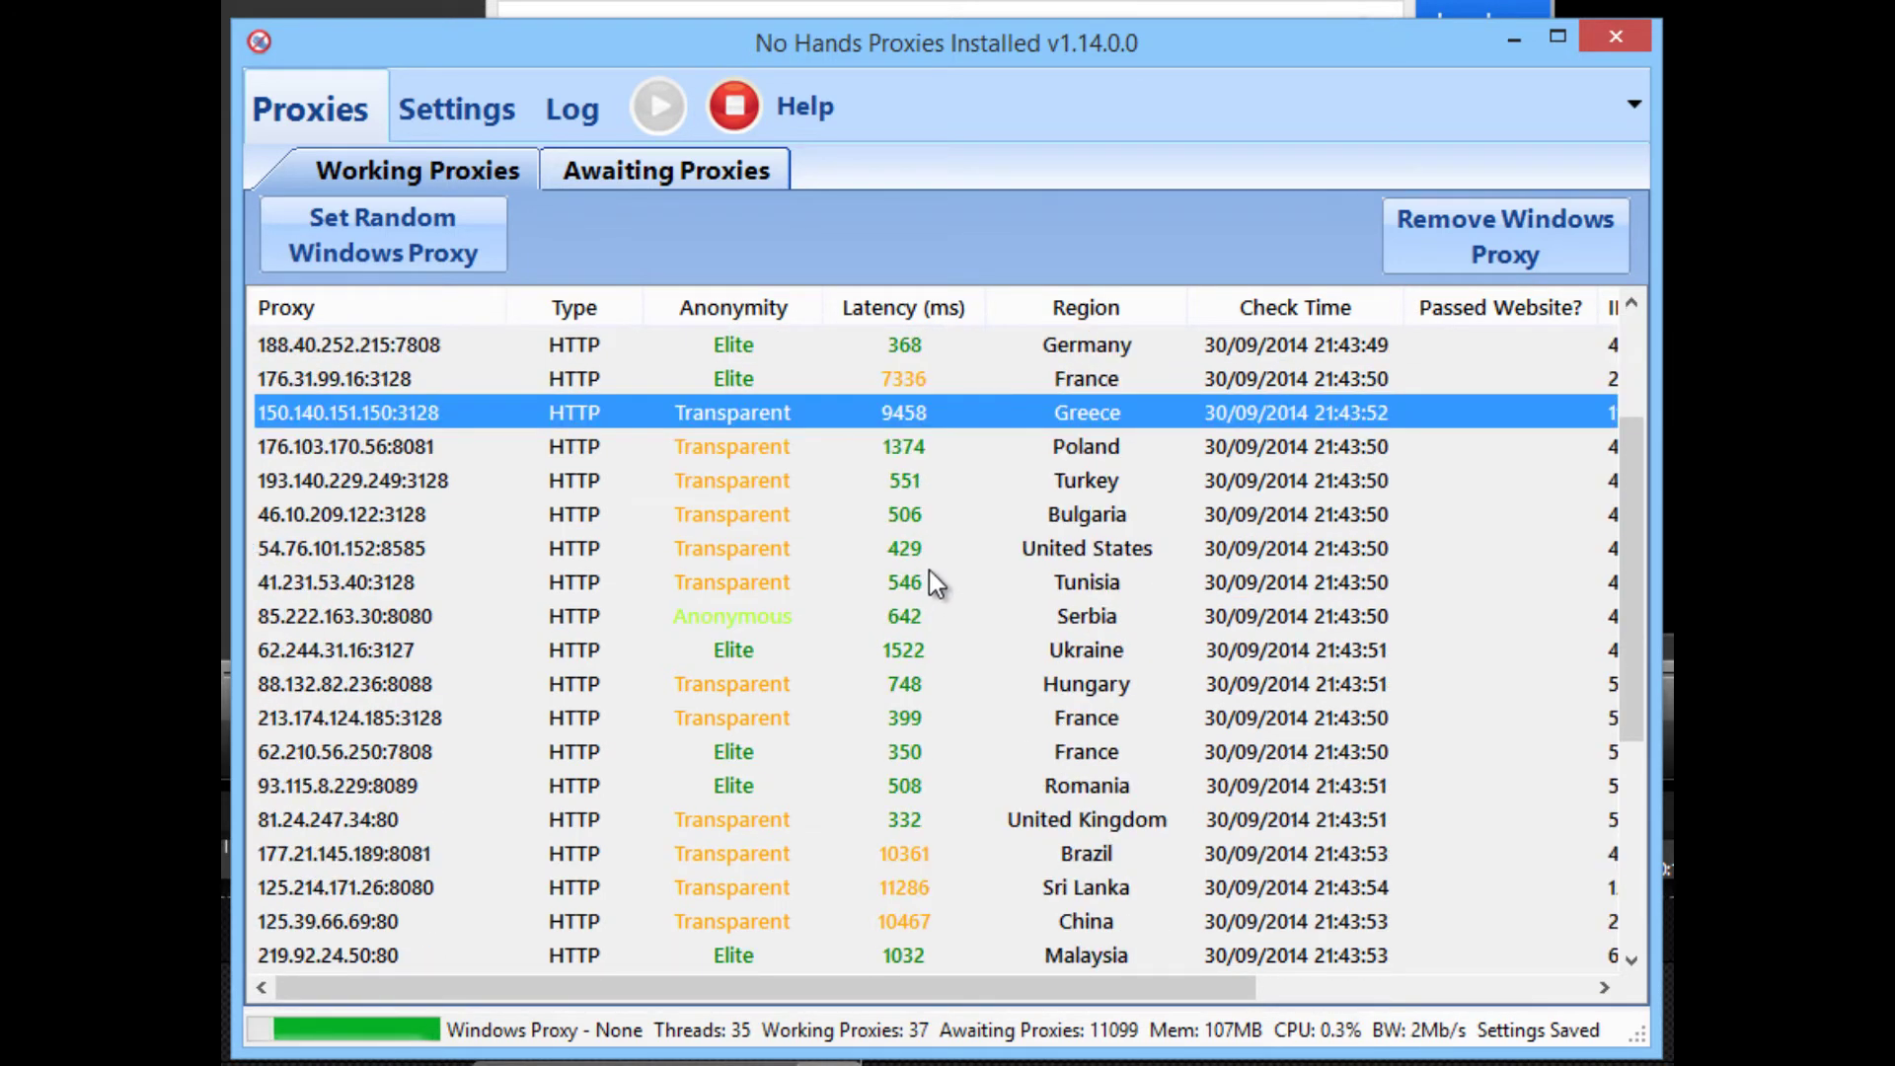
scroll(936, 553, up, 6)
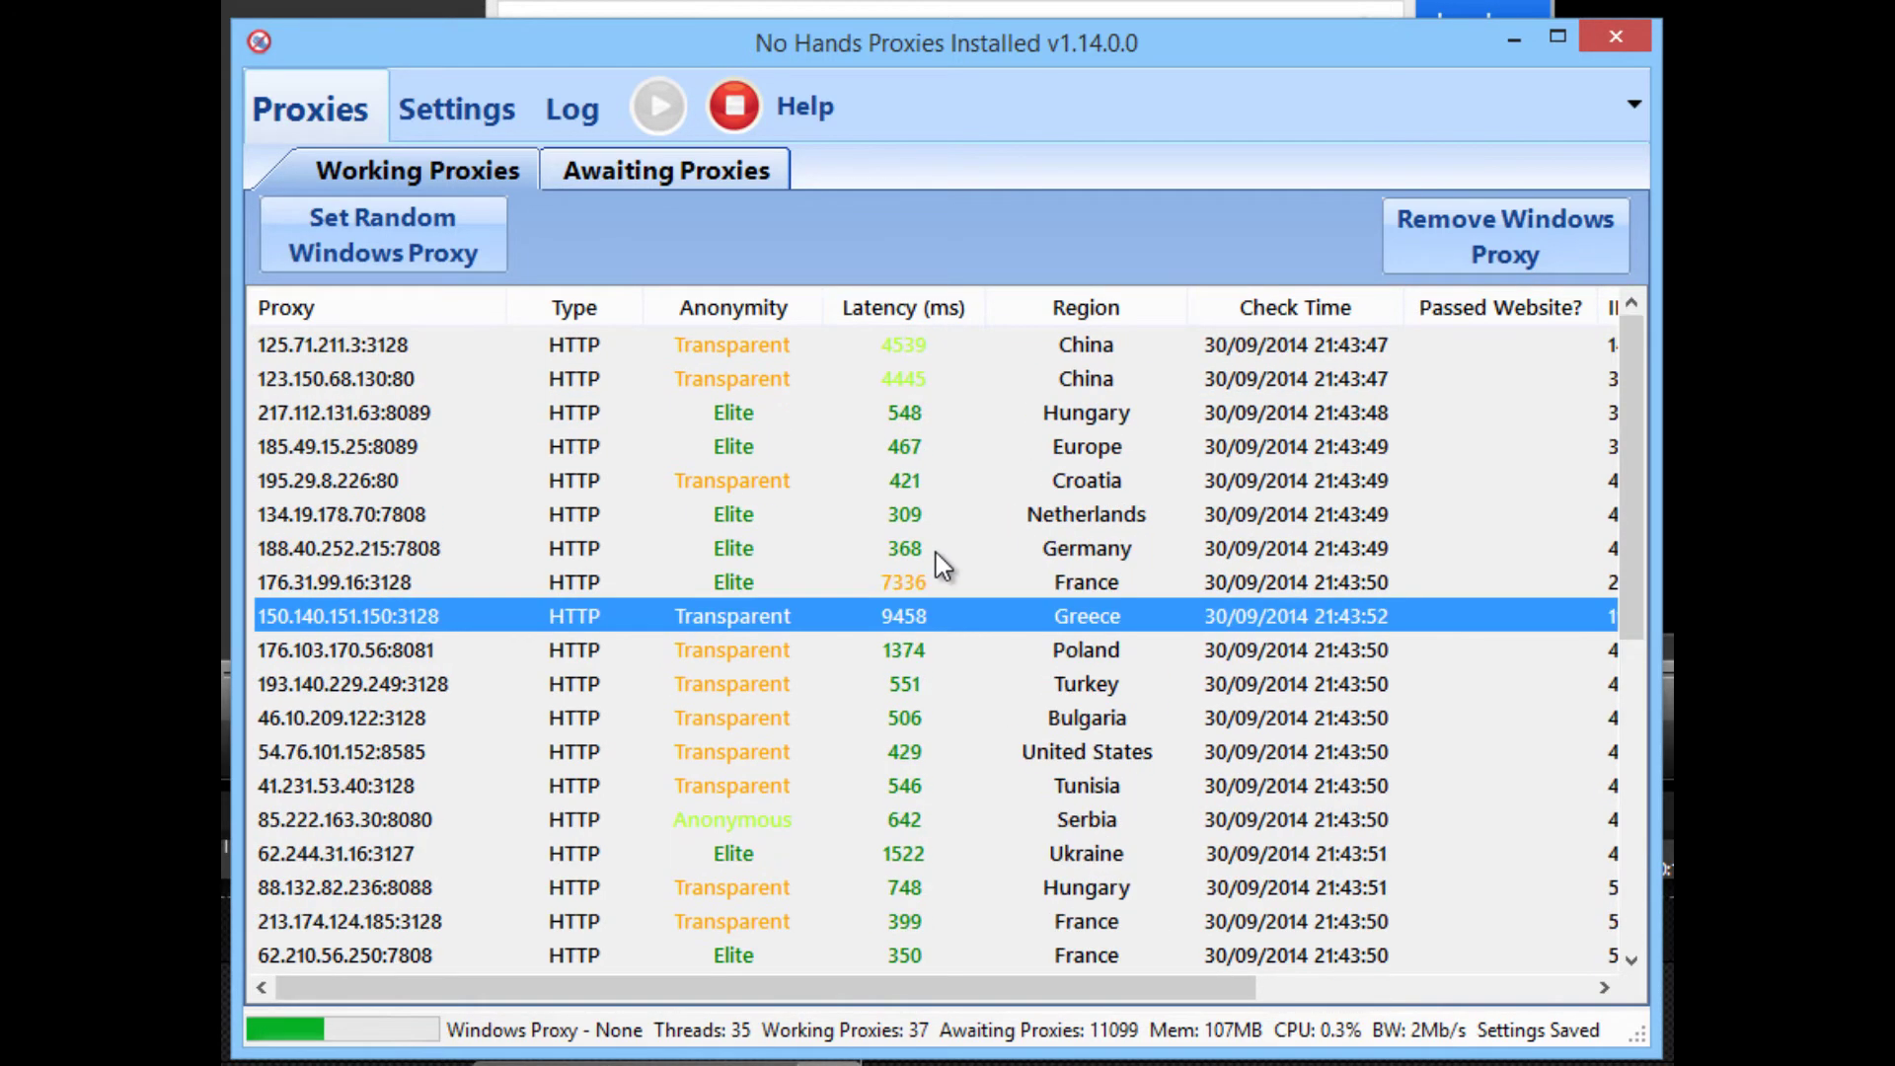
click(955, 474)
click(925, 610)
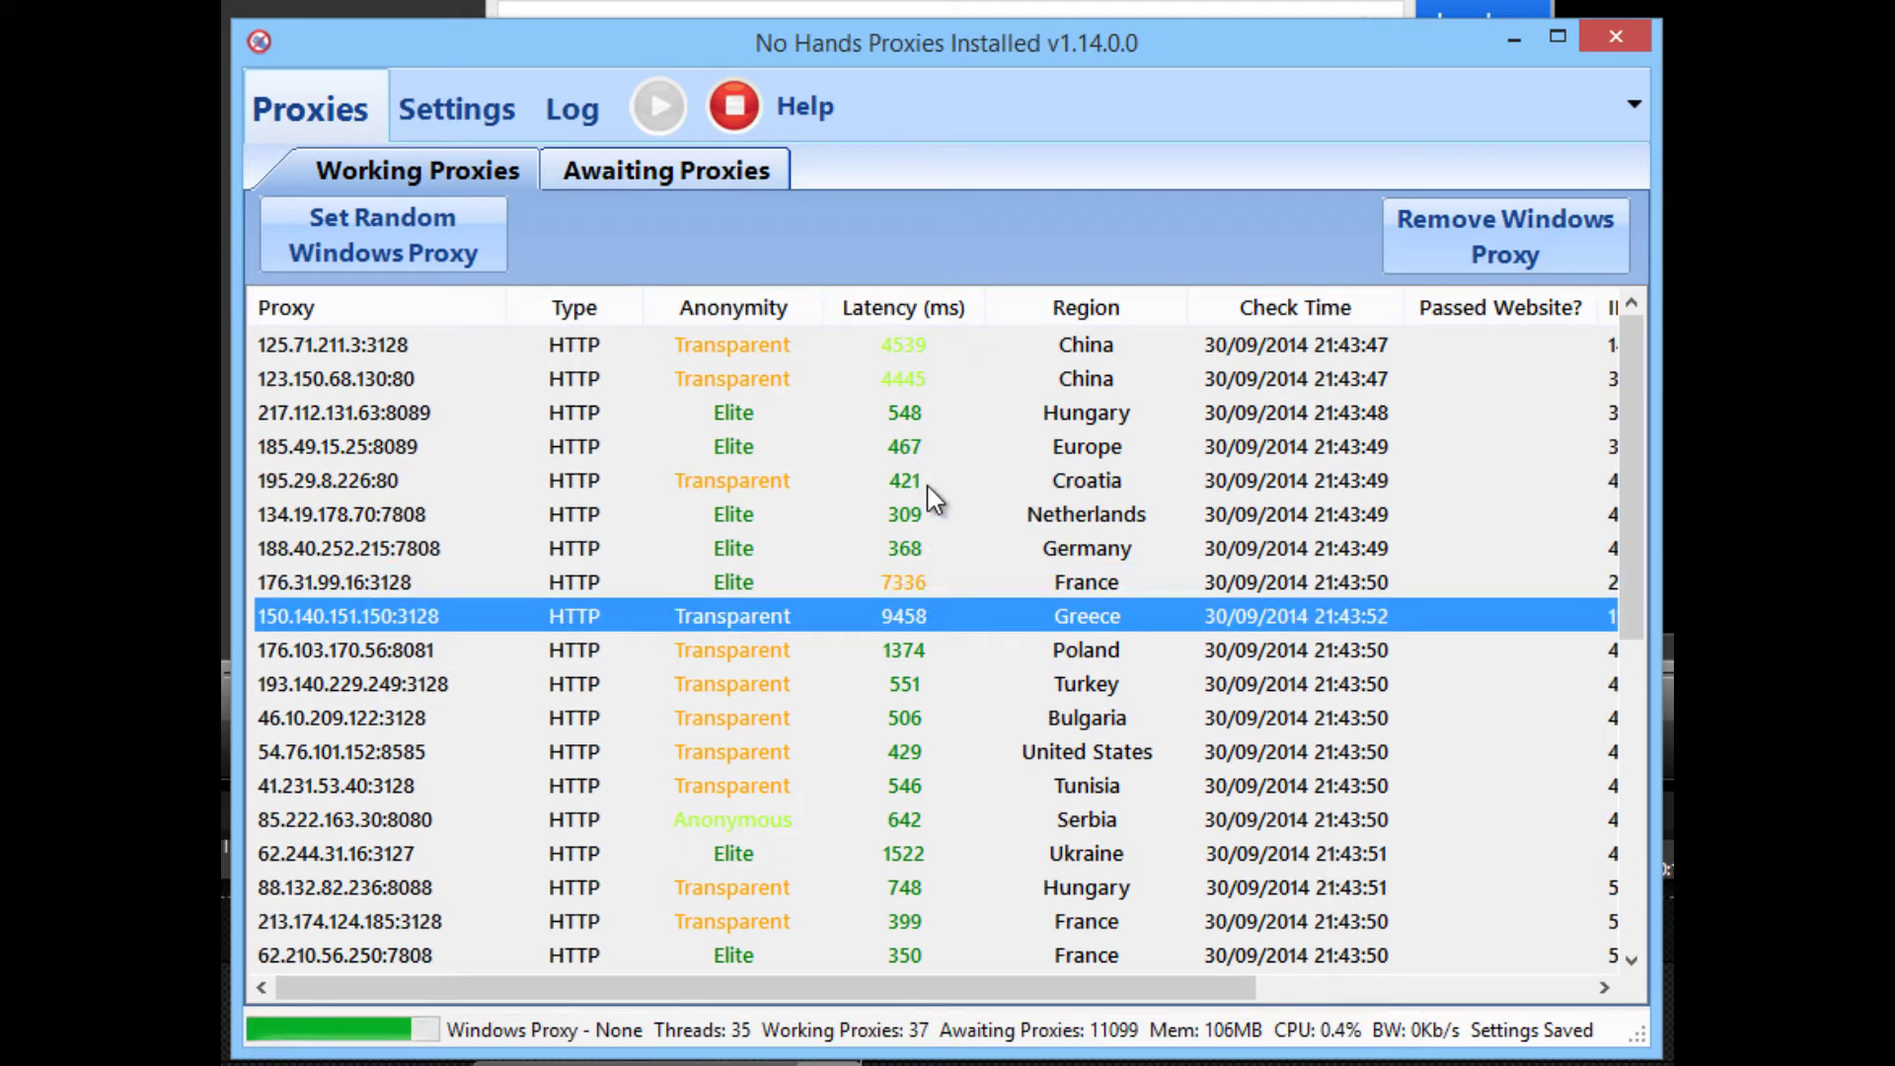
scroll(932, 499, down, 6)
scroll(933, 504, up, 5)
scroll(932, 508, down, 5)
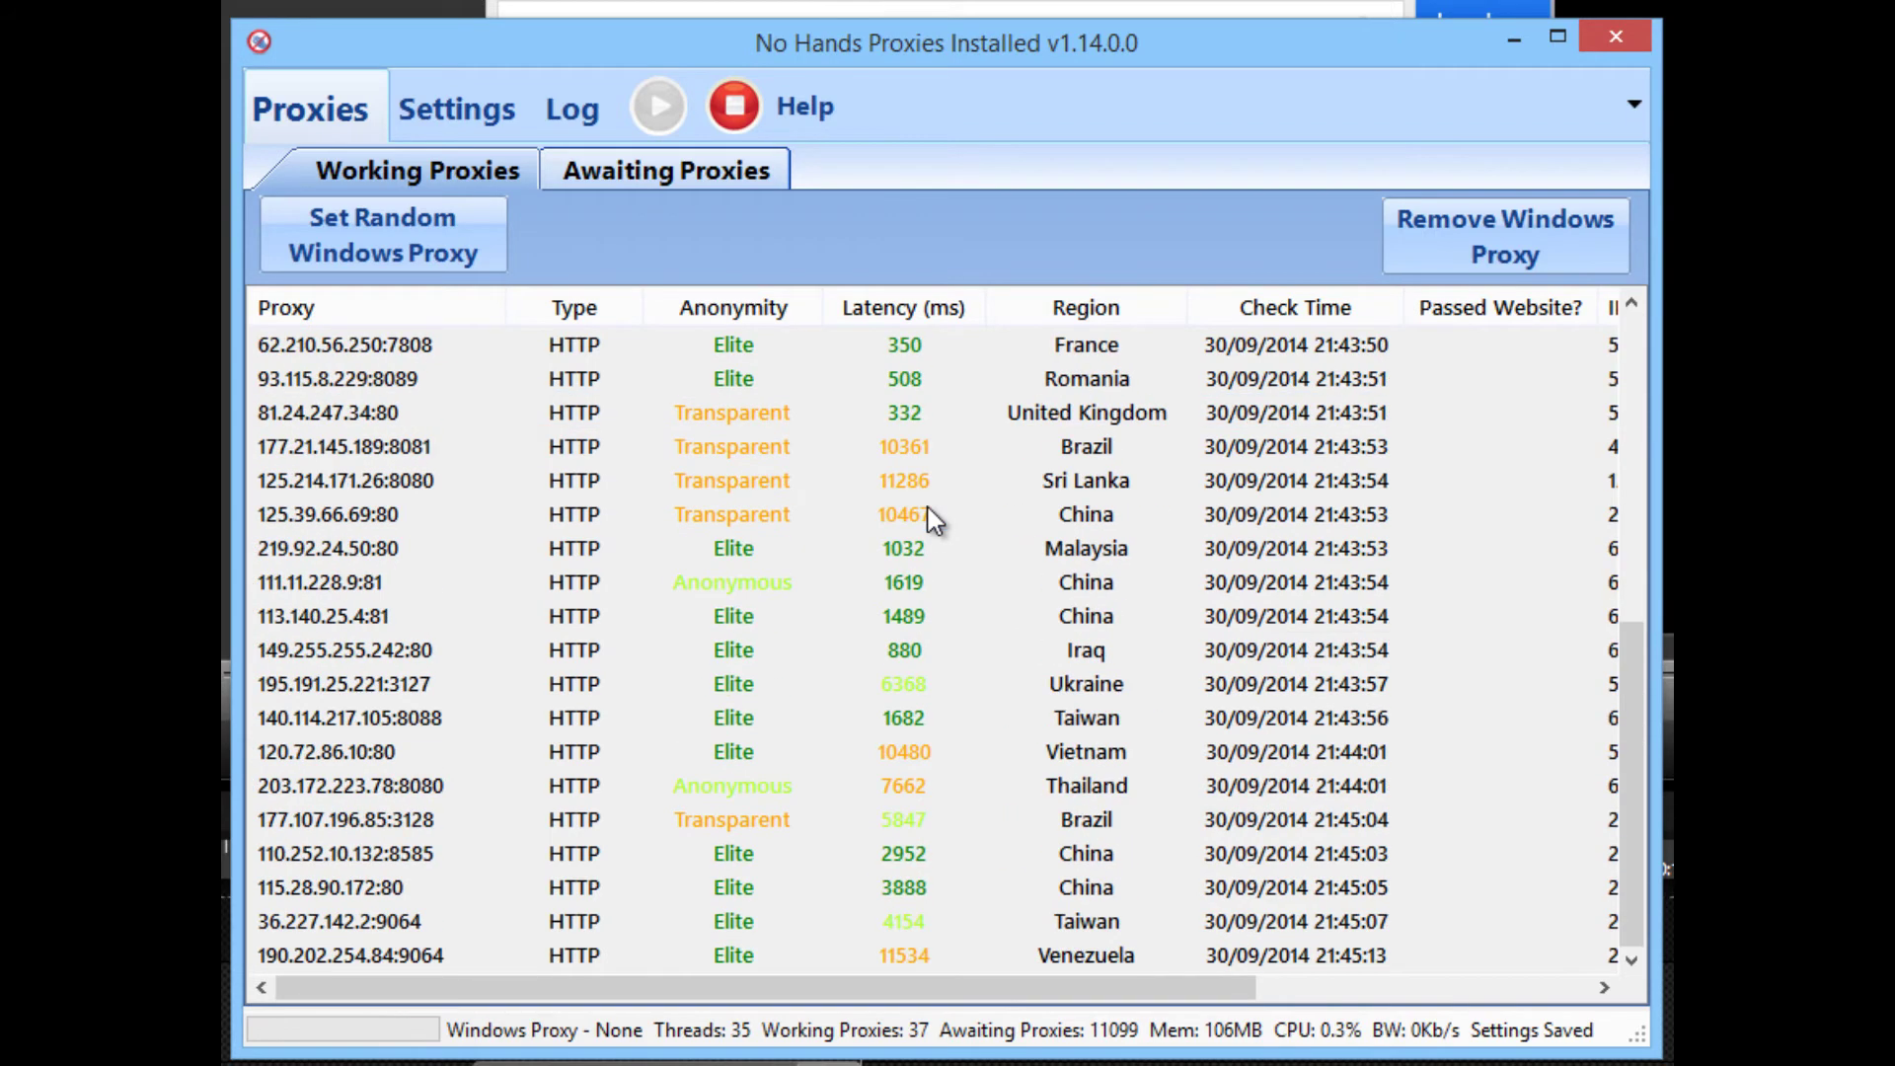
scroll(919, 489, up, 6)
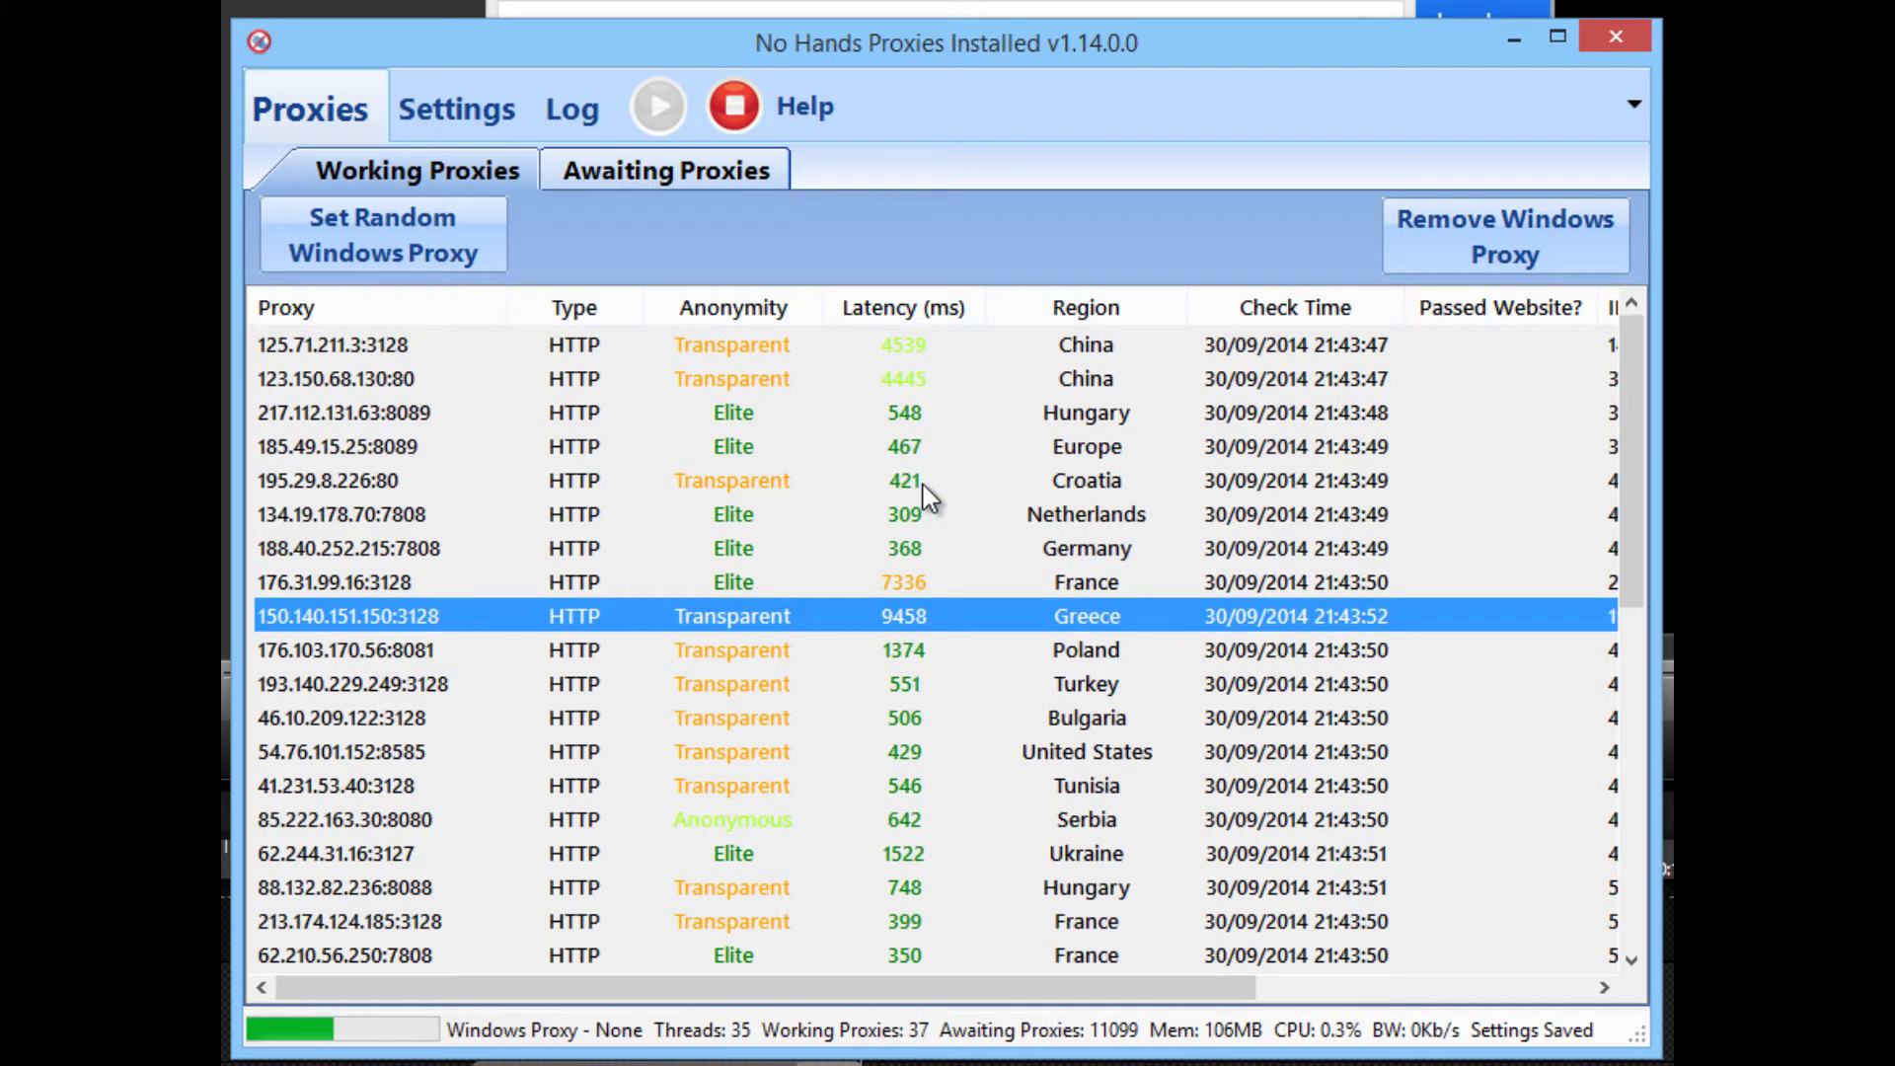
Compare the Transparent, Elite and Anonymous levels in the working proxies' Anonymity column
click(742, 379)
click(731, 412)
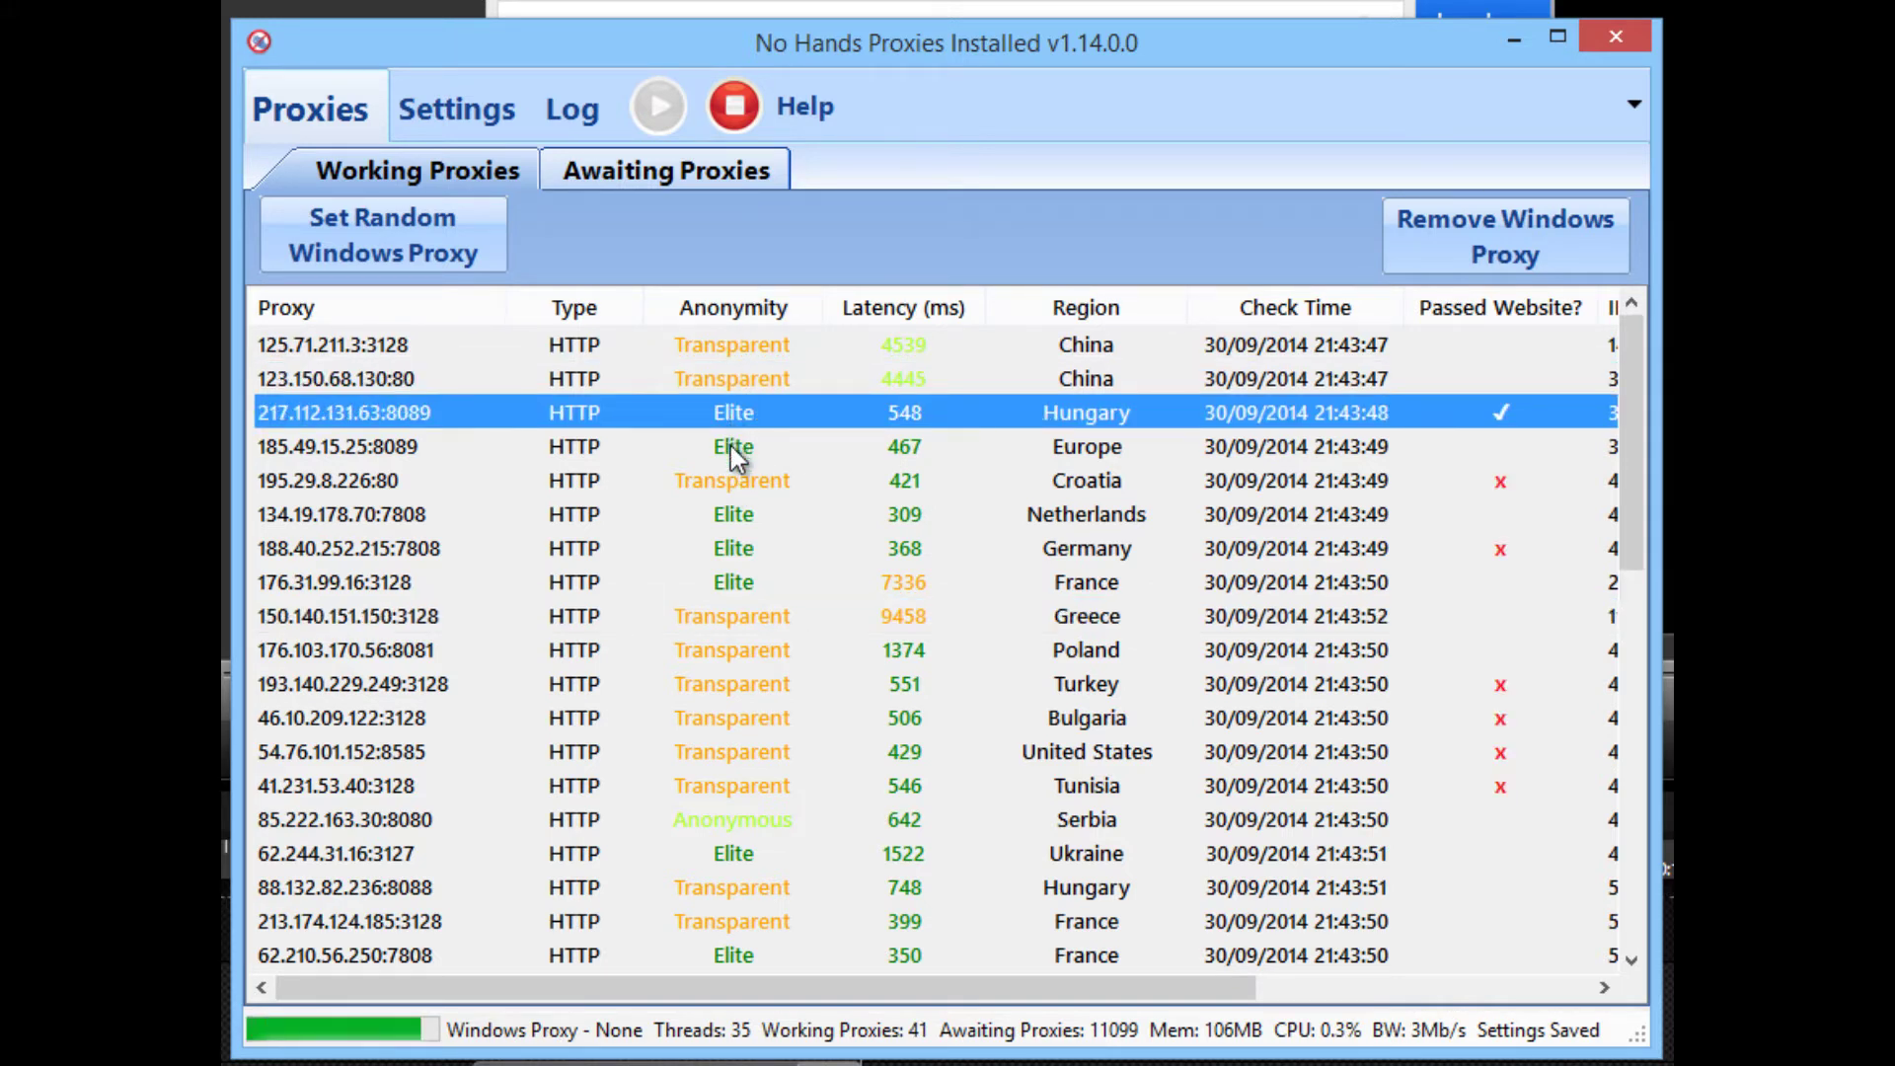
click(730, 446)
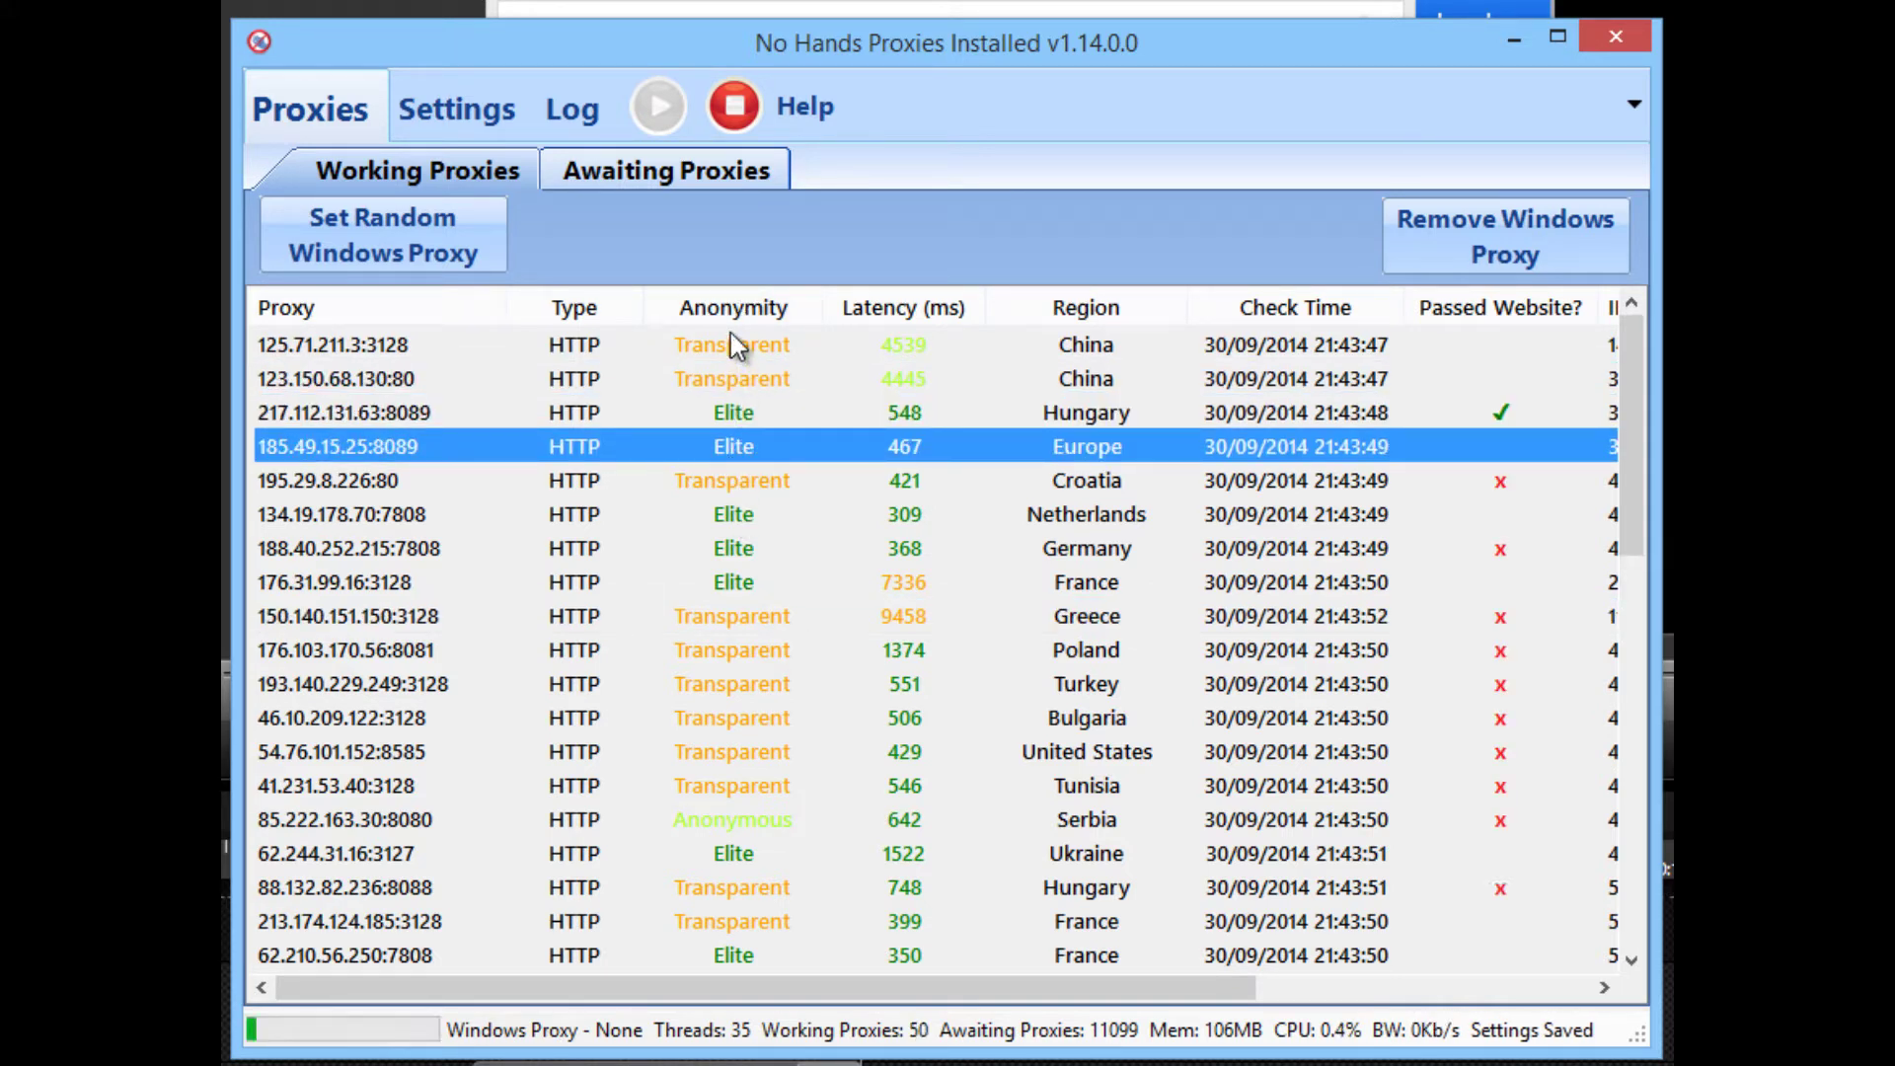
click(739, 379)
click(733, 446)
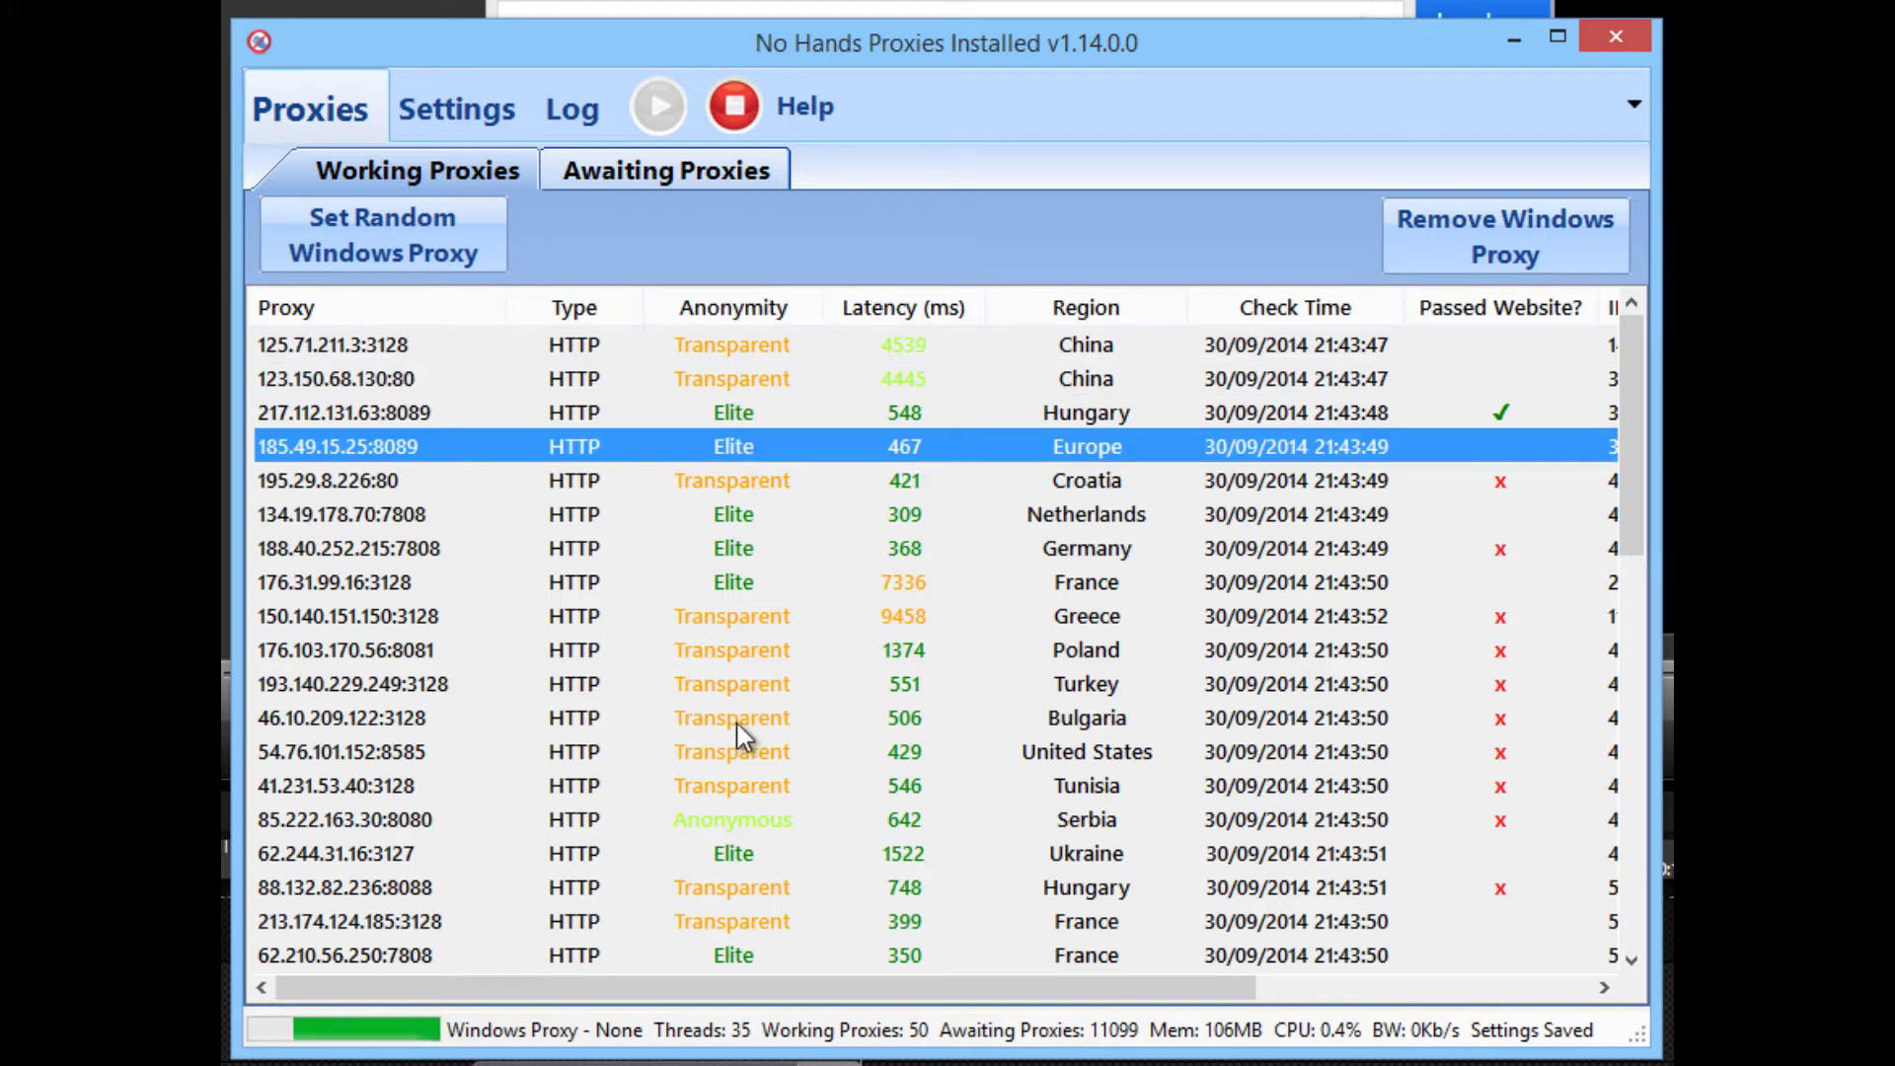
click(725, 833)
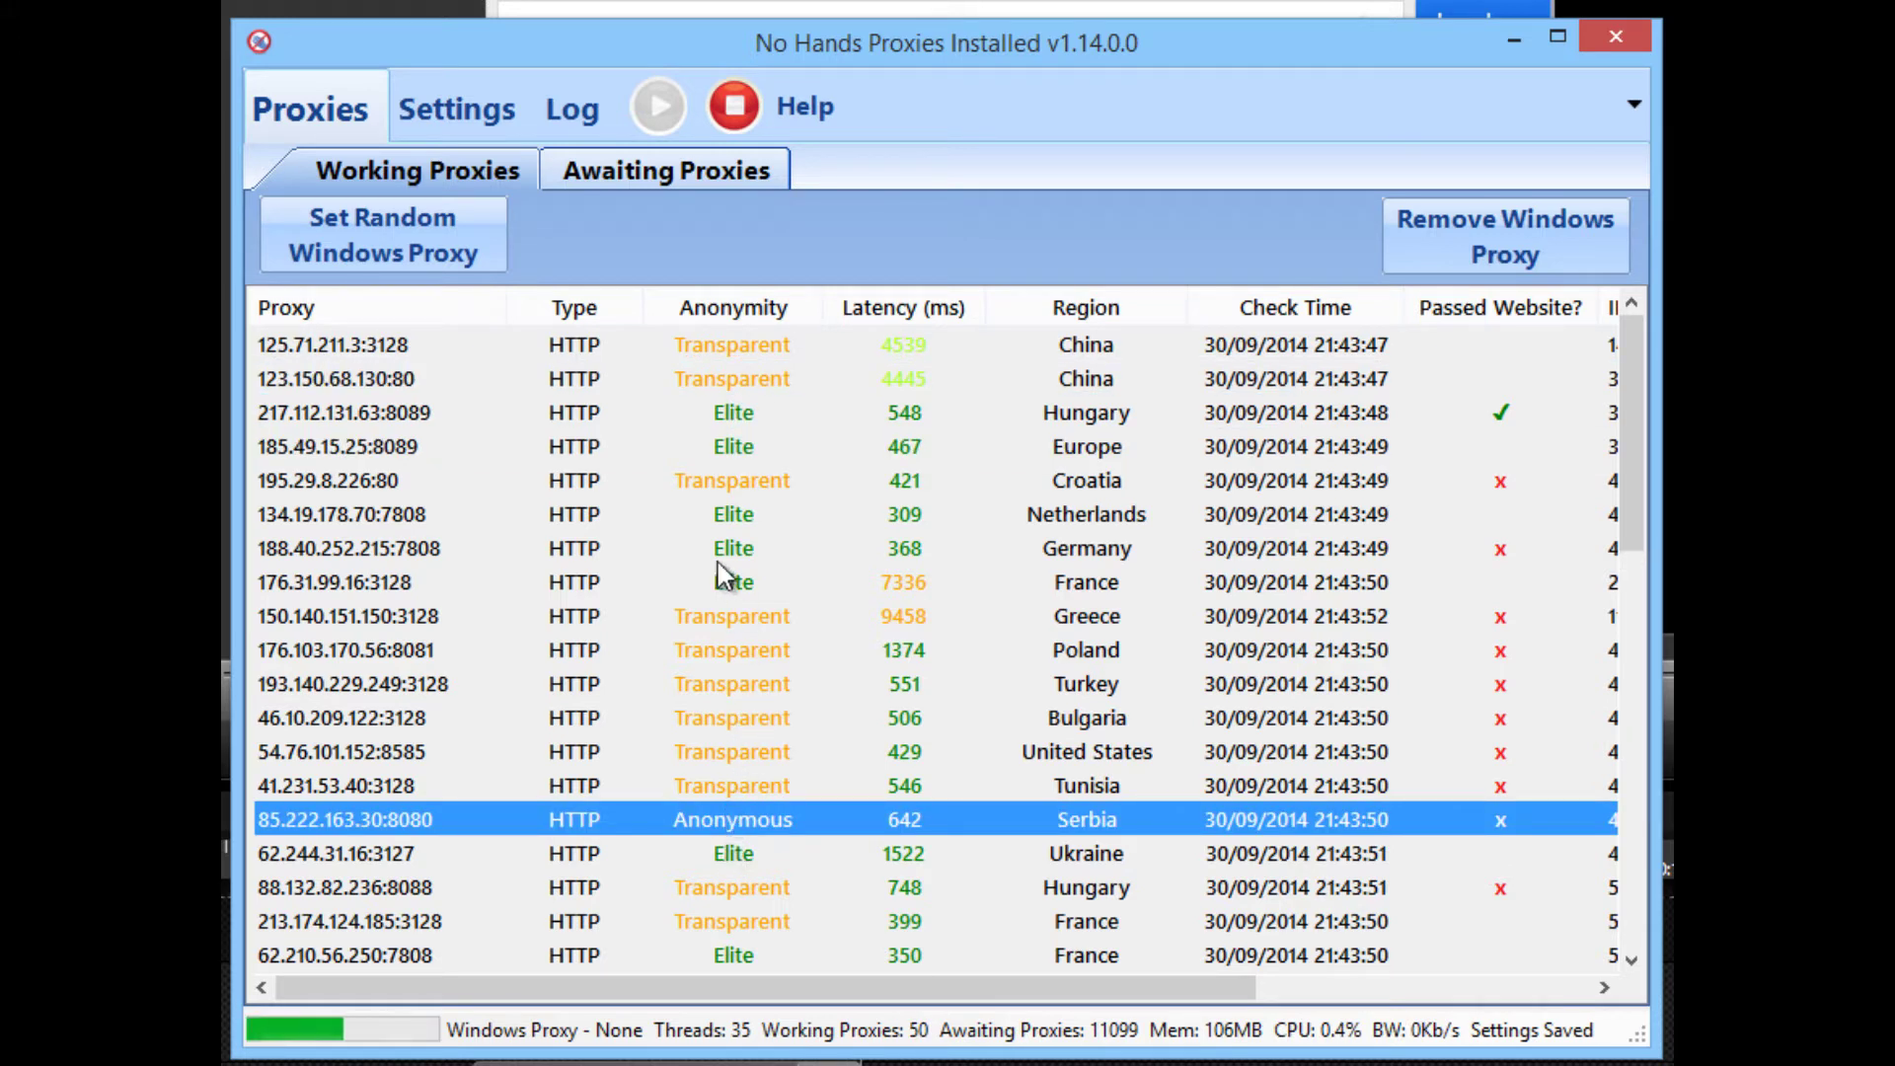
Examine the Passed Website results throughout the working proxies list, and return to the proxy testing settings
click(1494, 357)
click(1501, 404)
click(1502, 483)
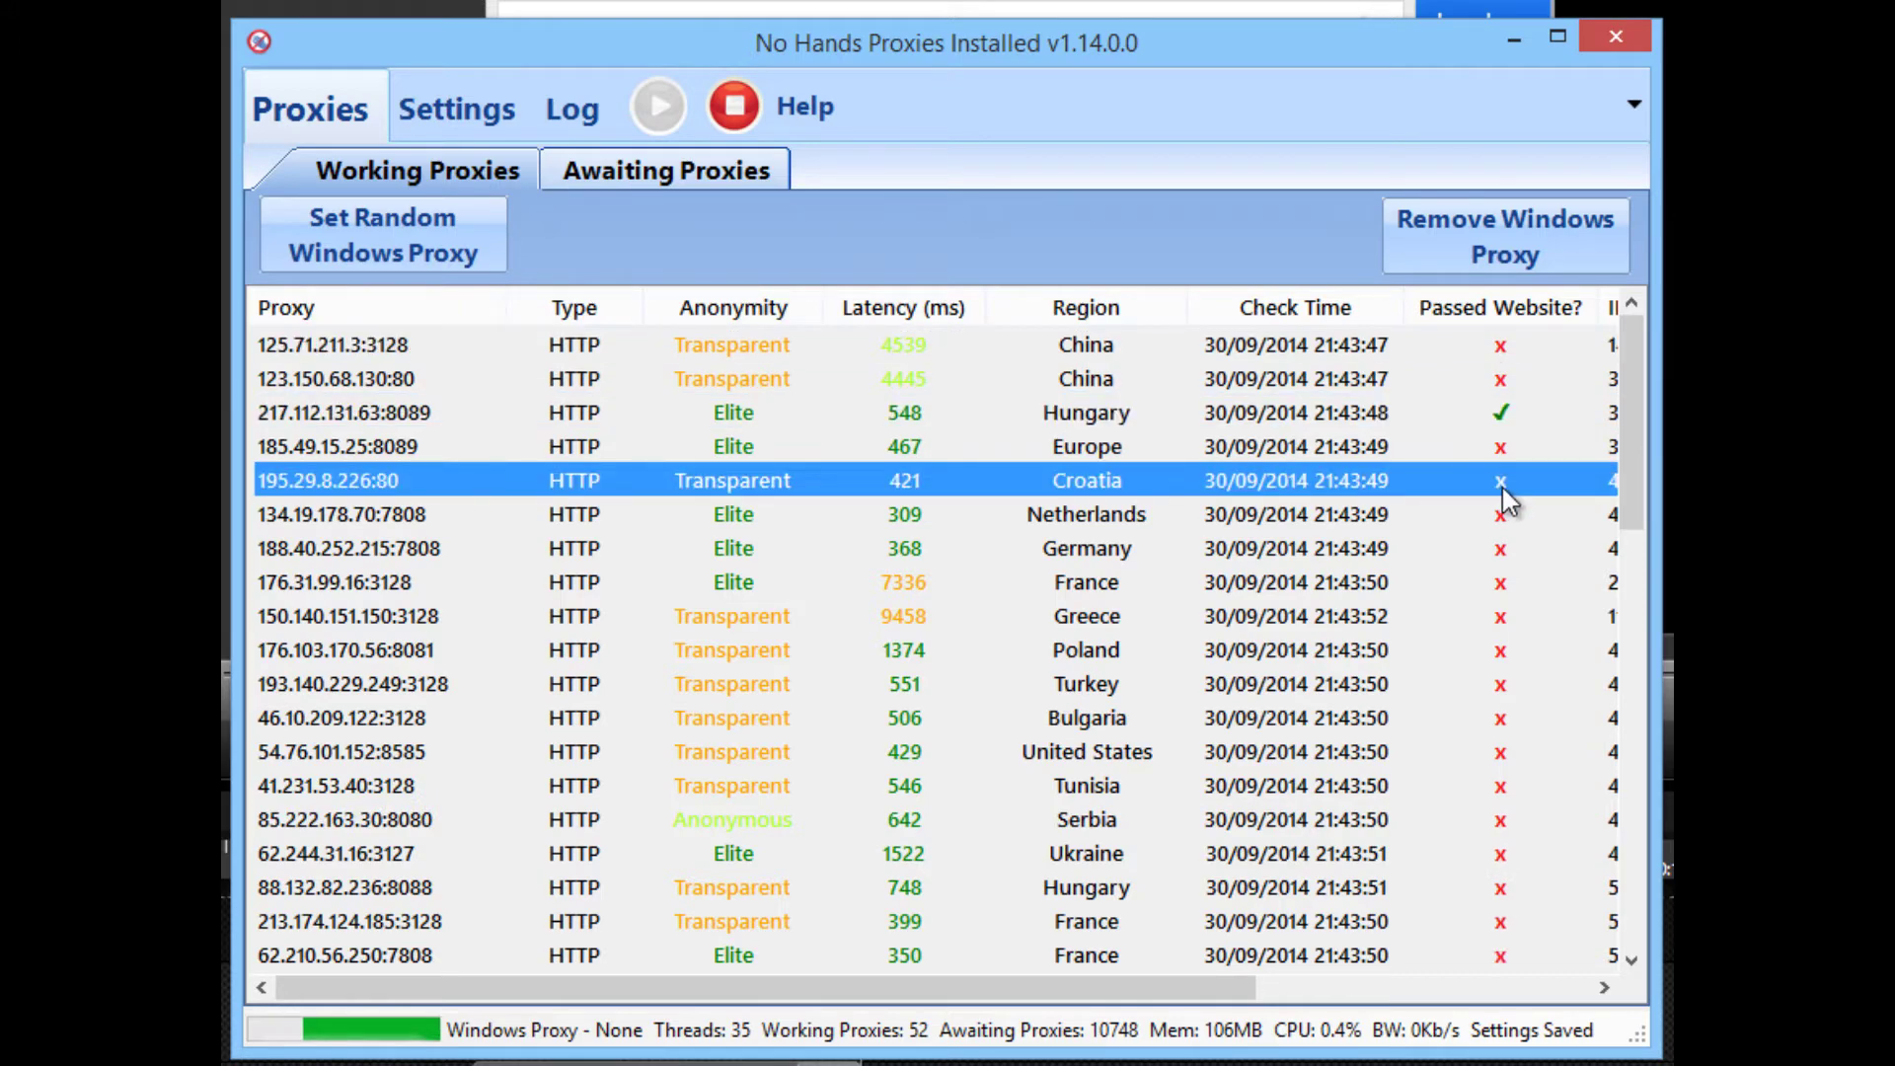
scroll(1470, 479, down, 5)
scroll(1481, 487, up, 5)
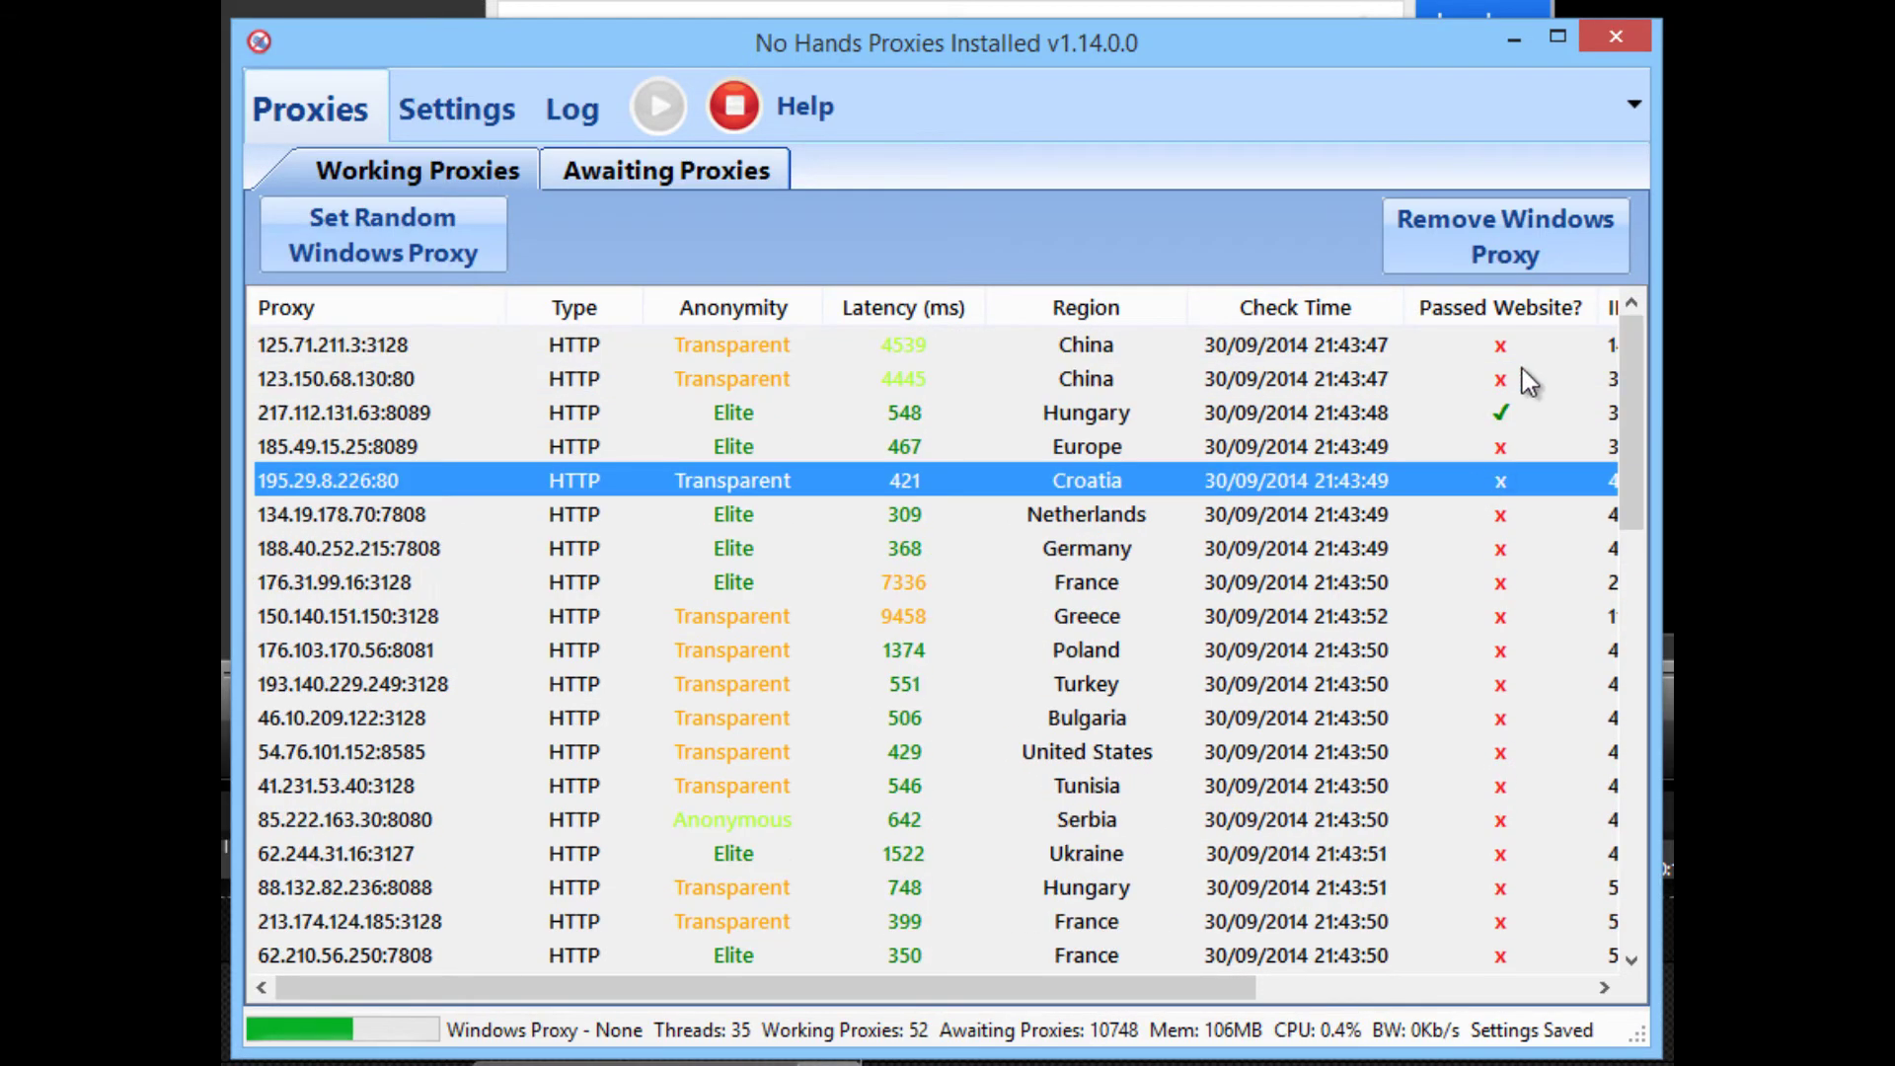
click(1500, 419)
scroll(1496, 478, down, 8)
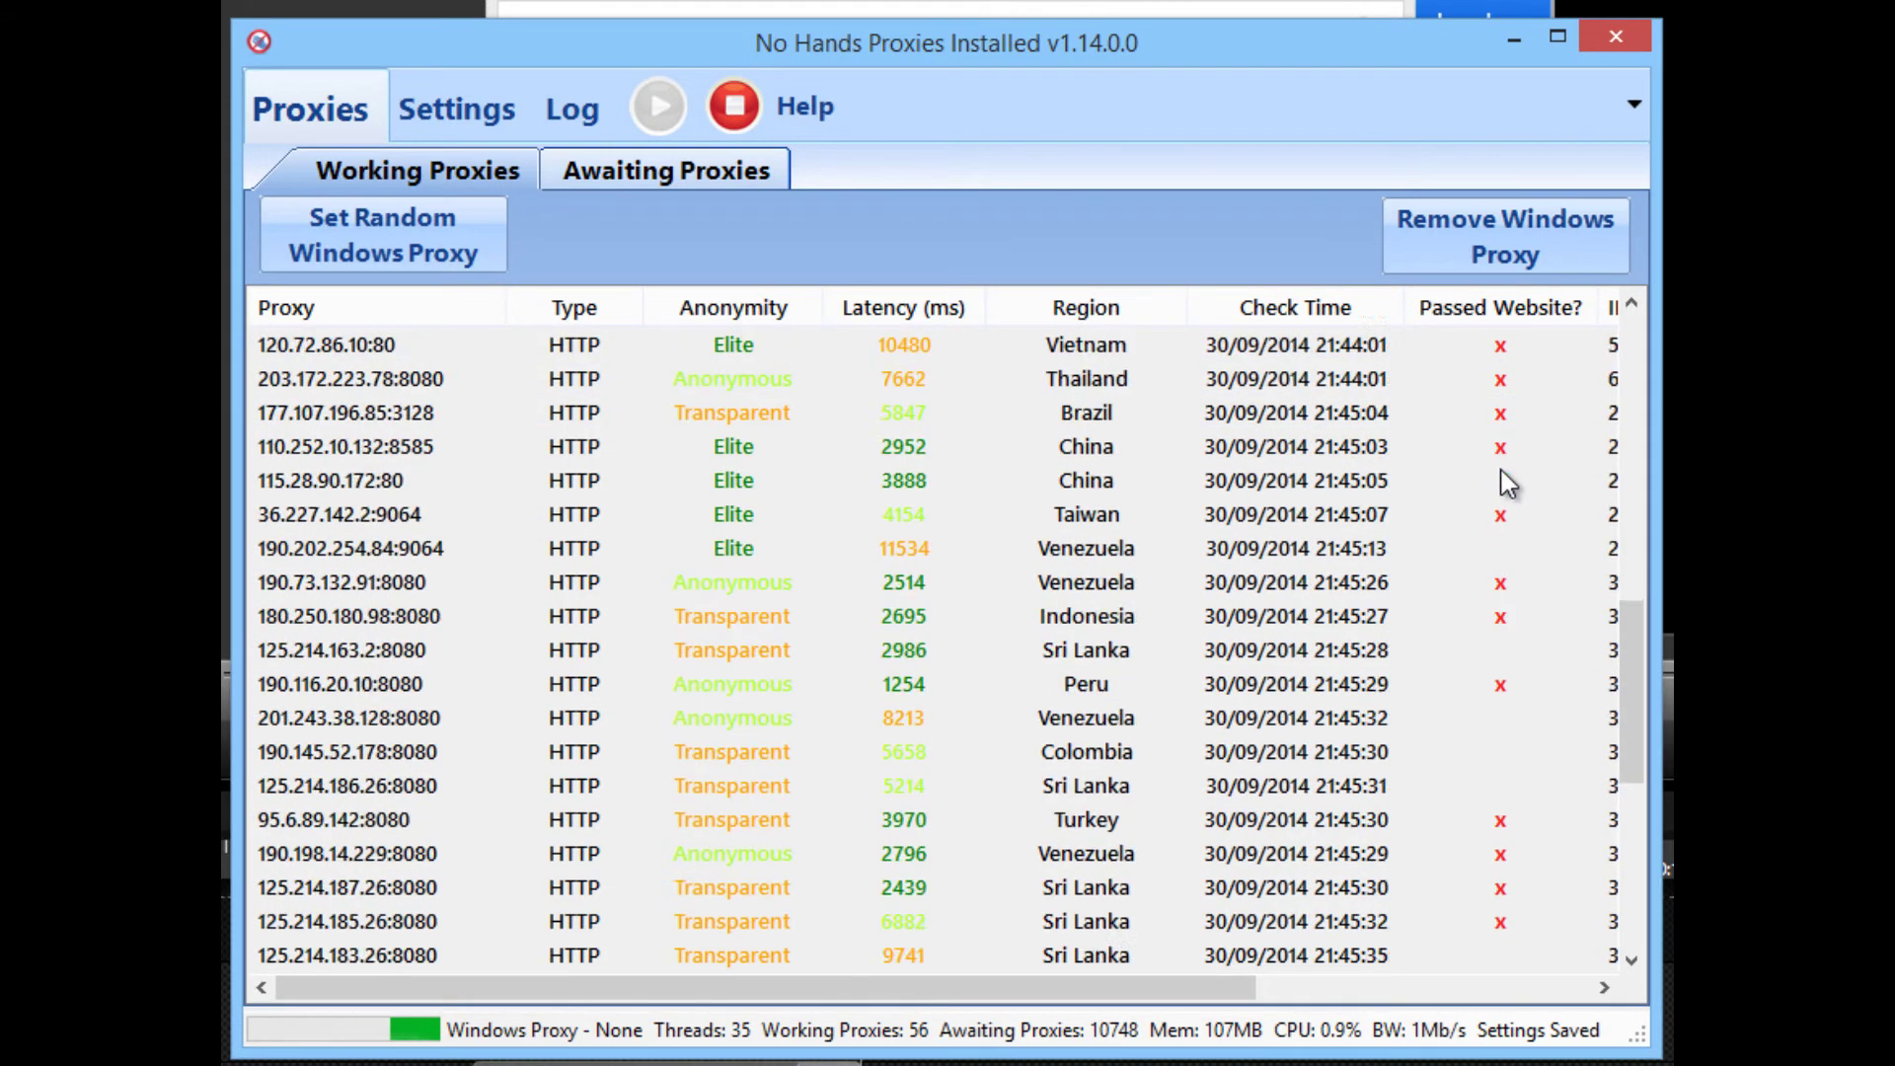
scroll(1502, 479, up, 8)
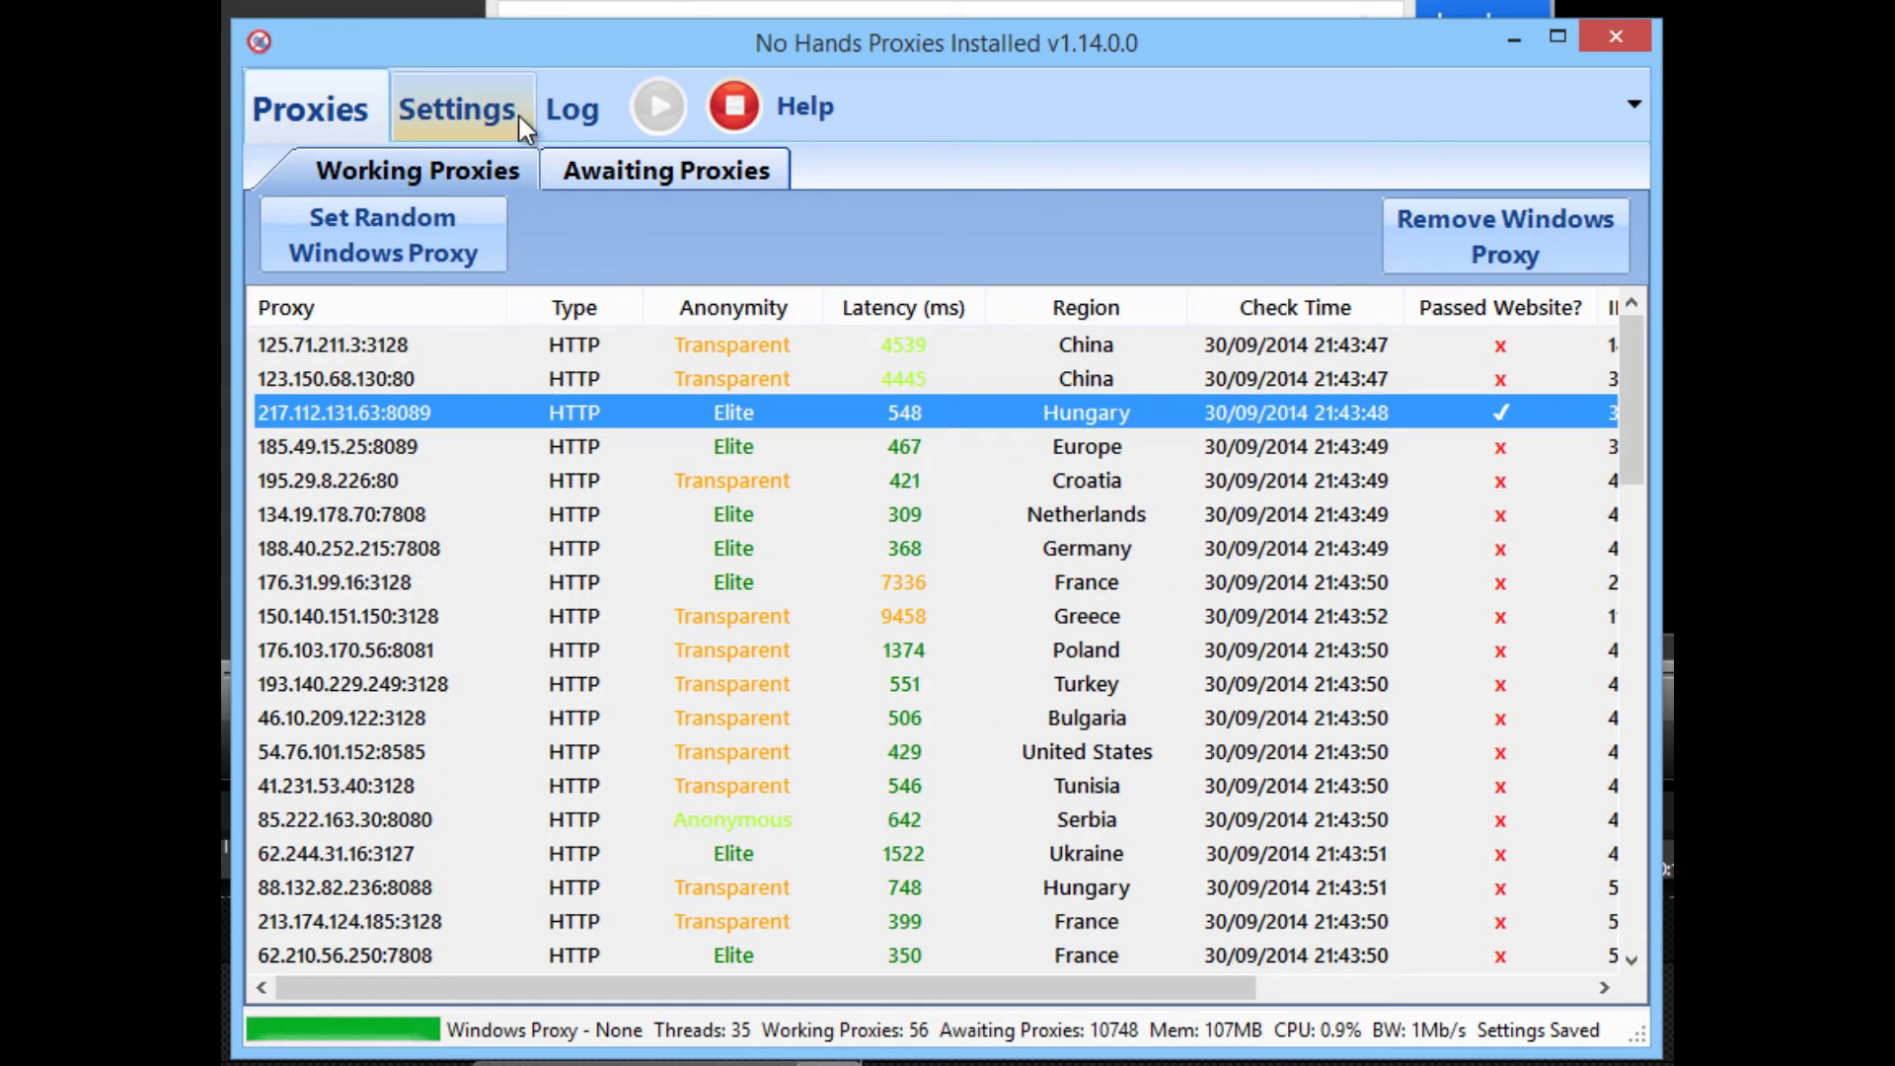
click(509, 109)
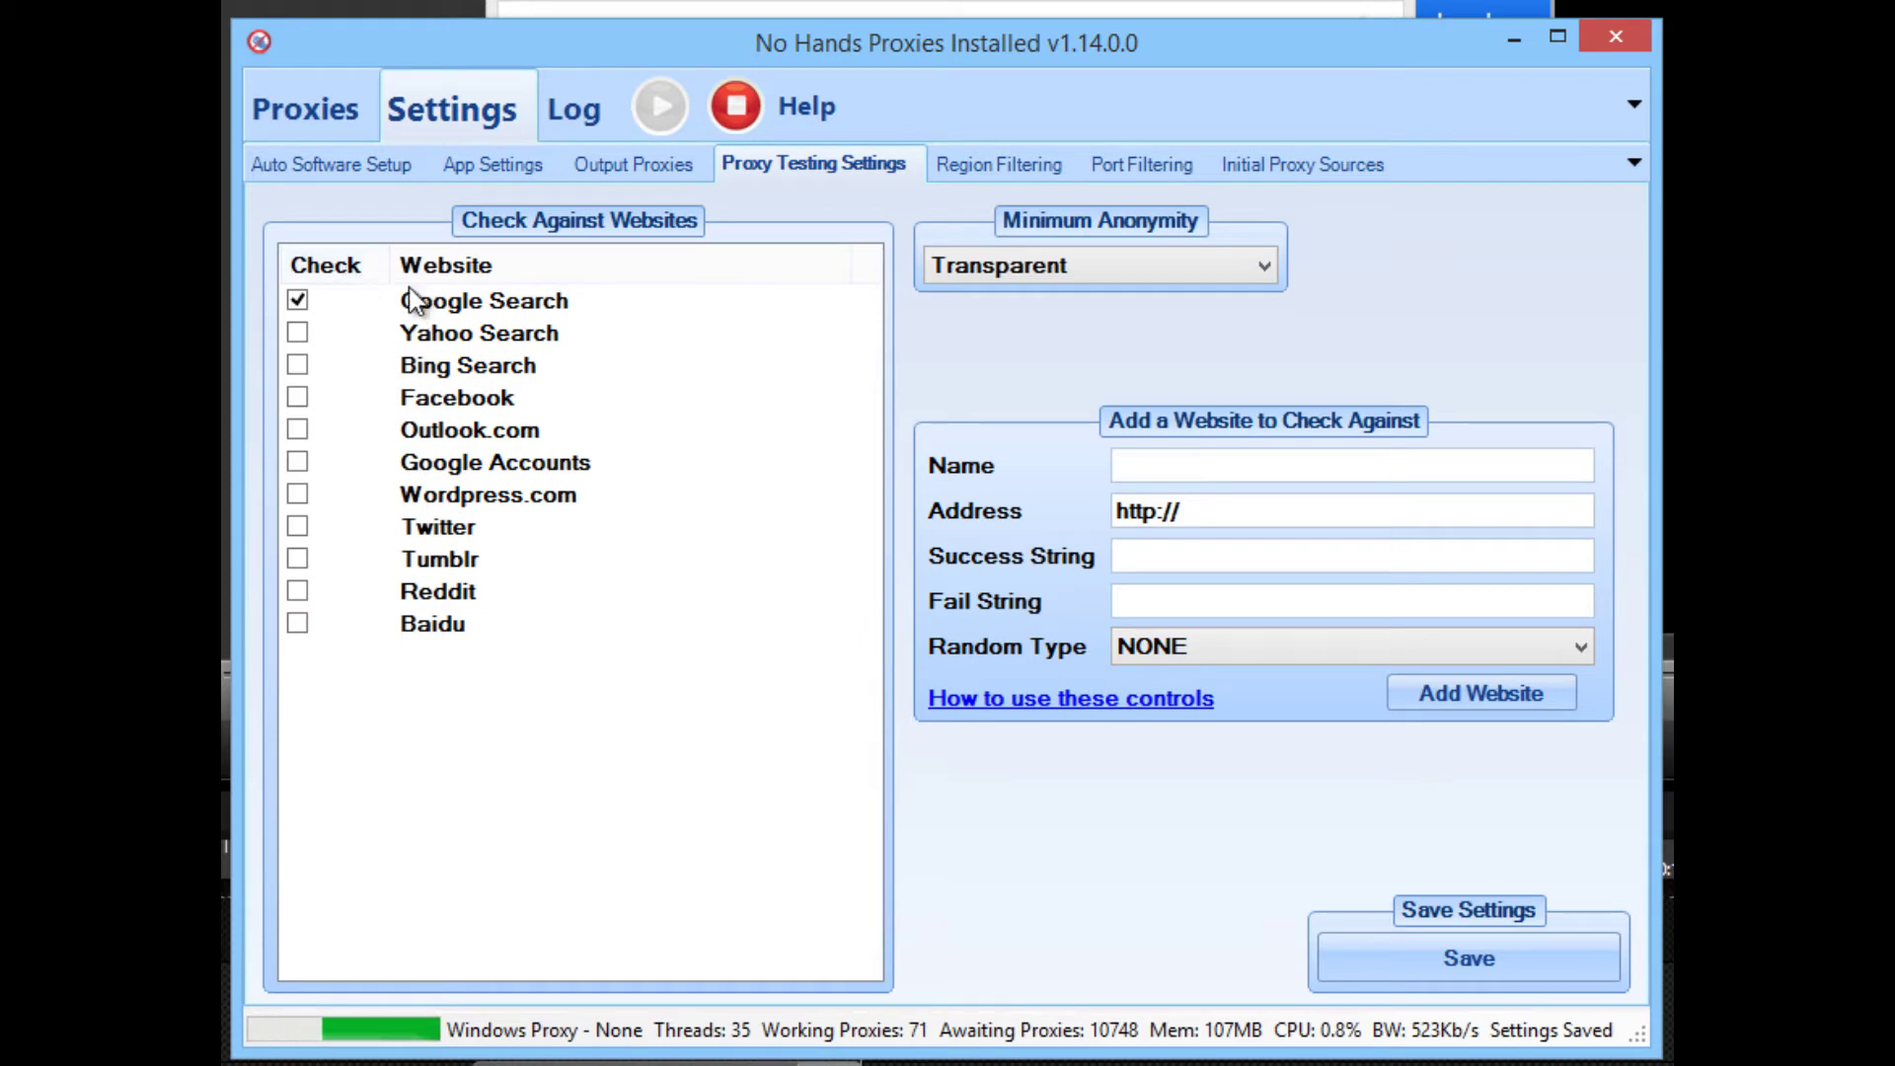
Examine which proxies throughout the Working Proxies list passed the Google Search website check
click(314, 115)
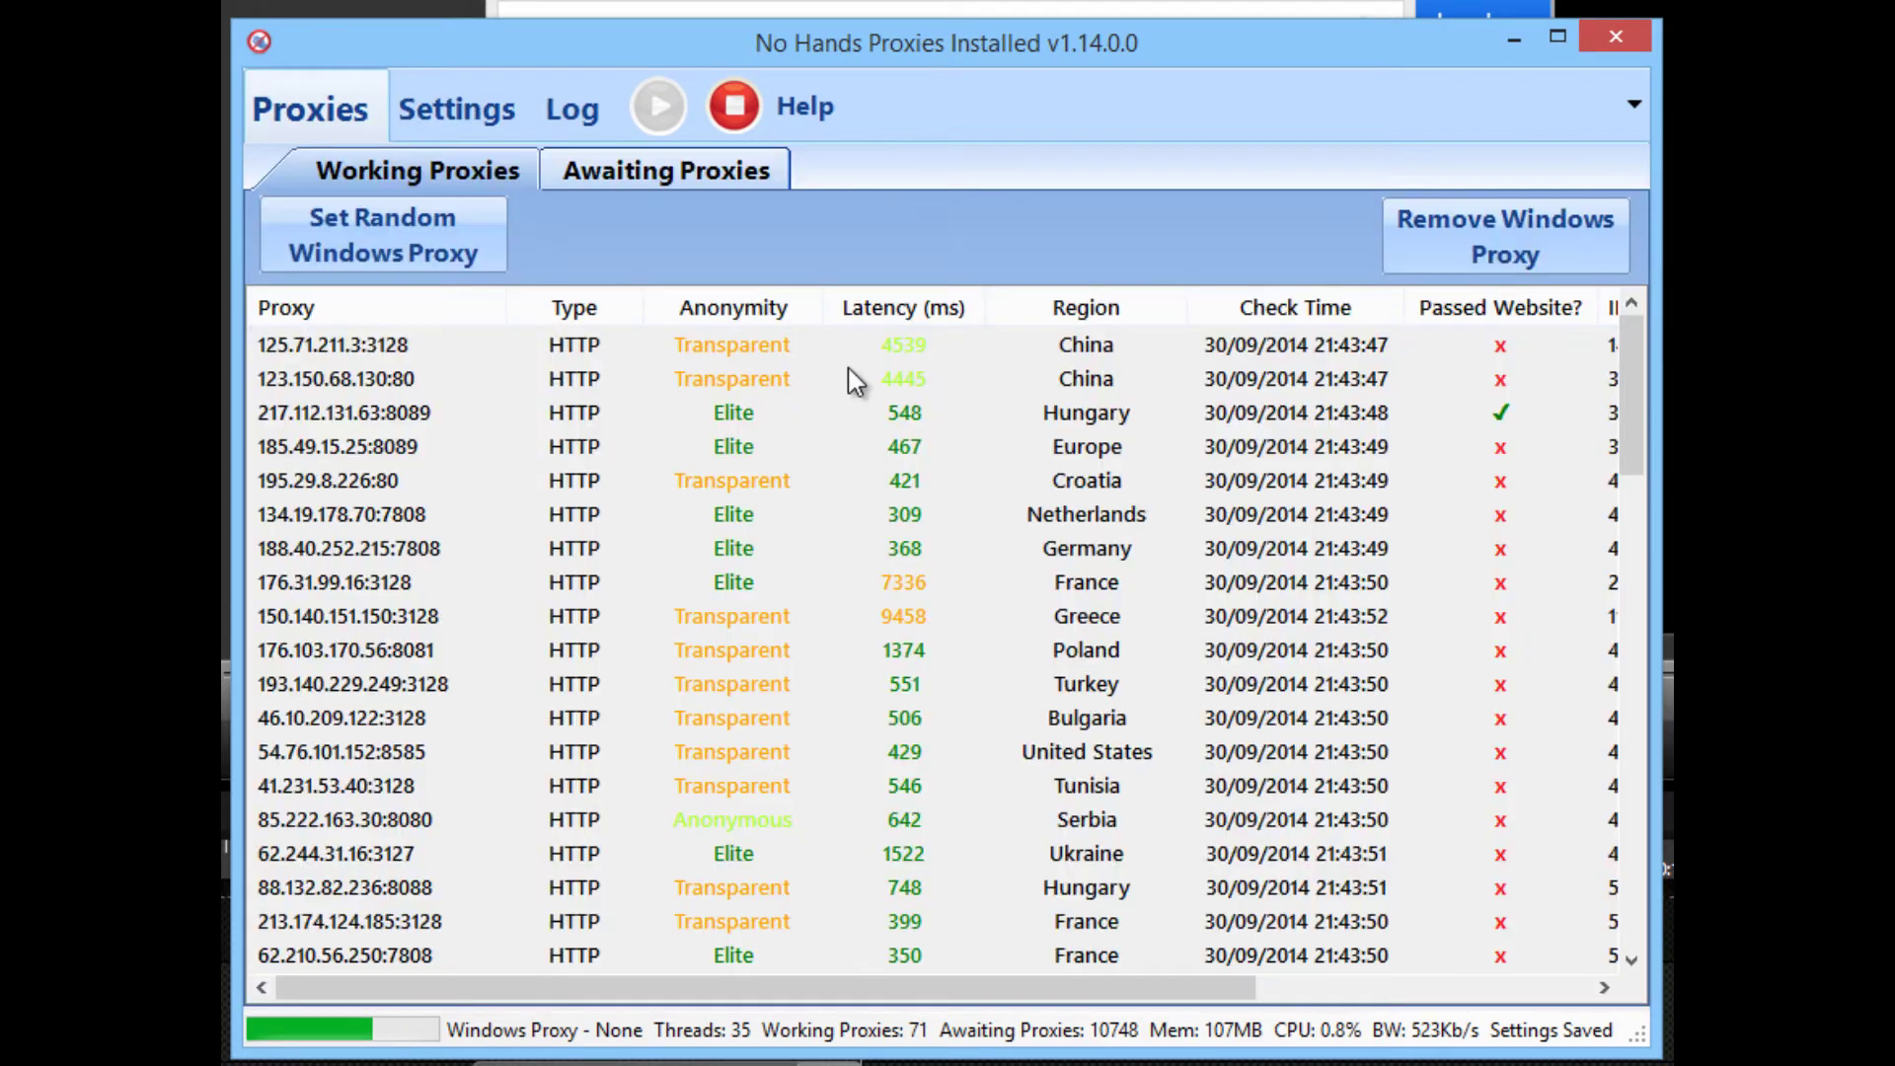
click(1486, 424)
scroll(1481, 435, down, 6)
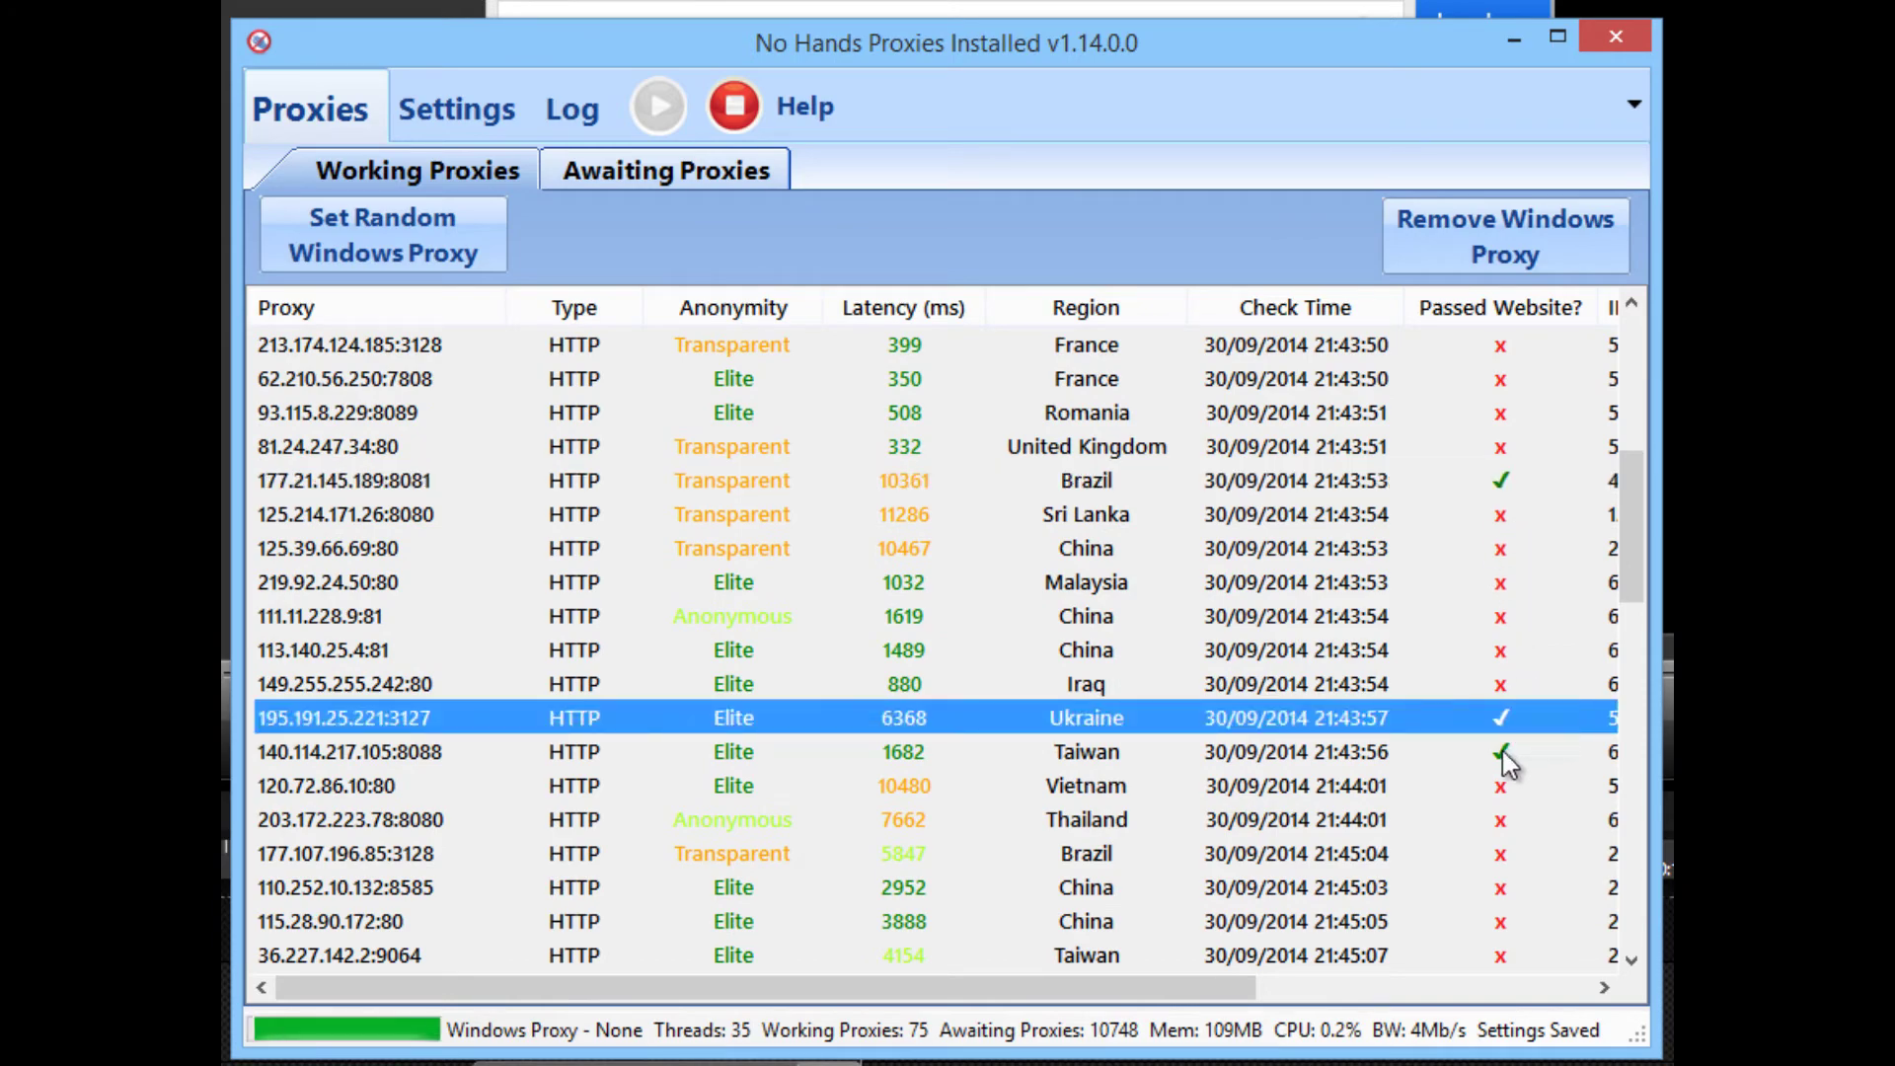
scroll(1520, 701, down, 10)
scroll(1519, 667, up, 16)
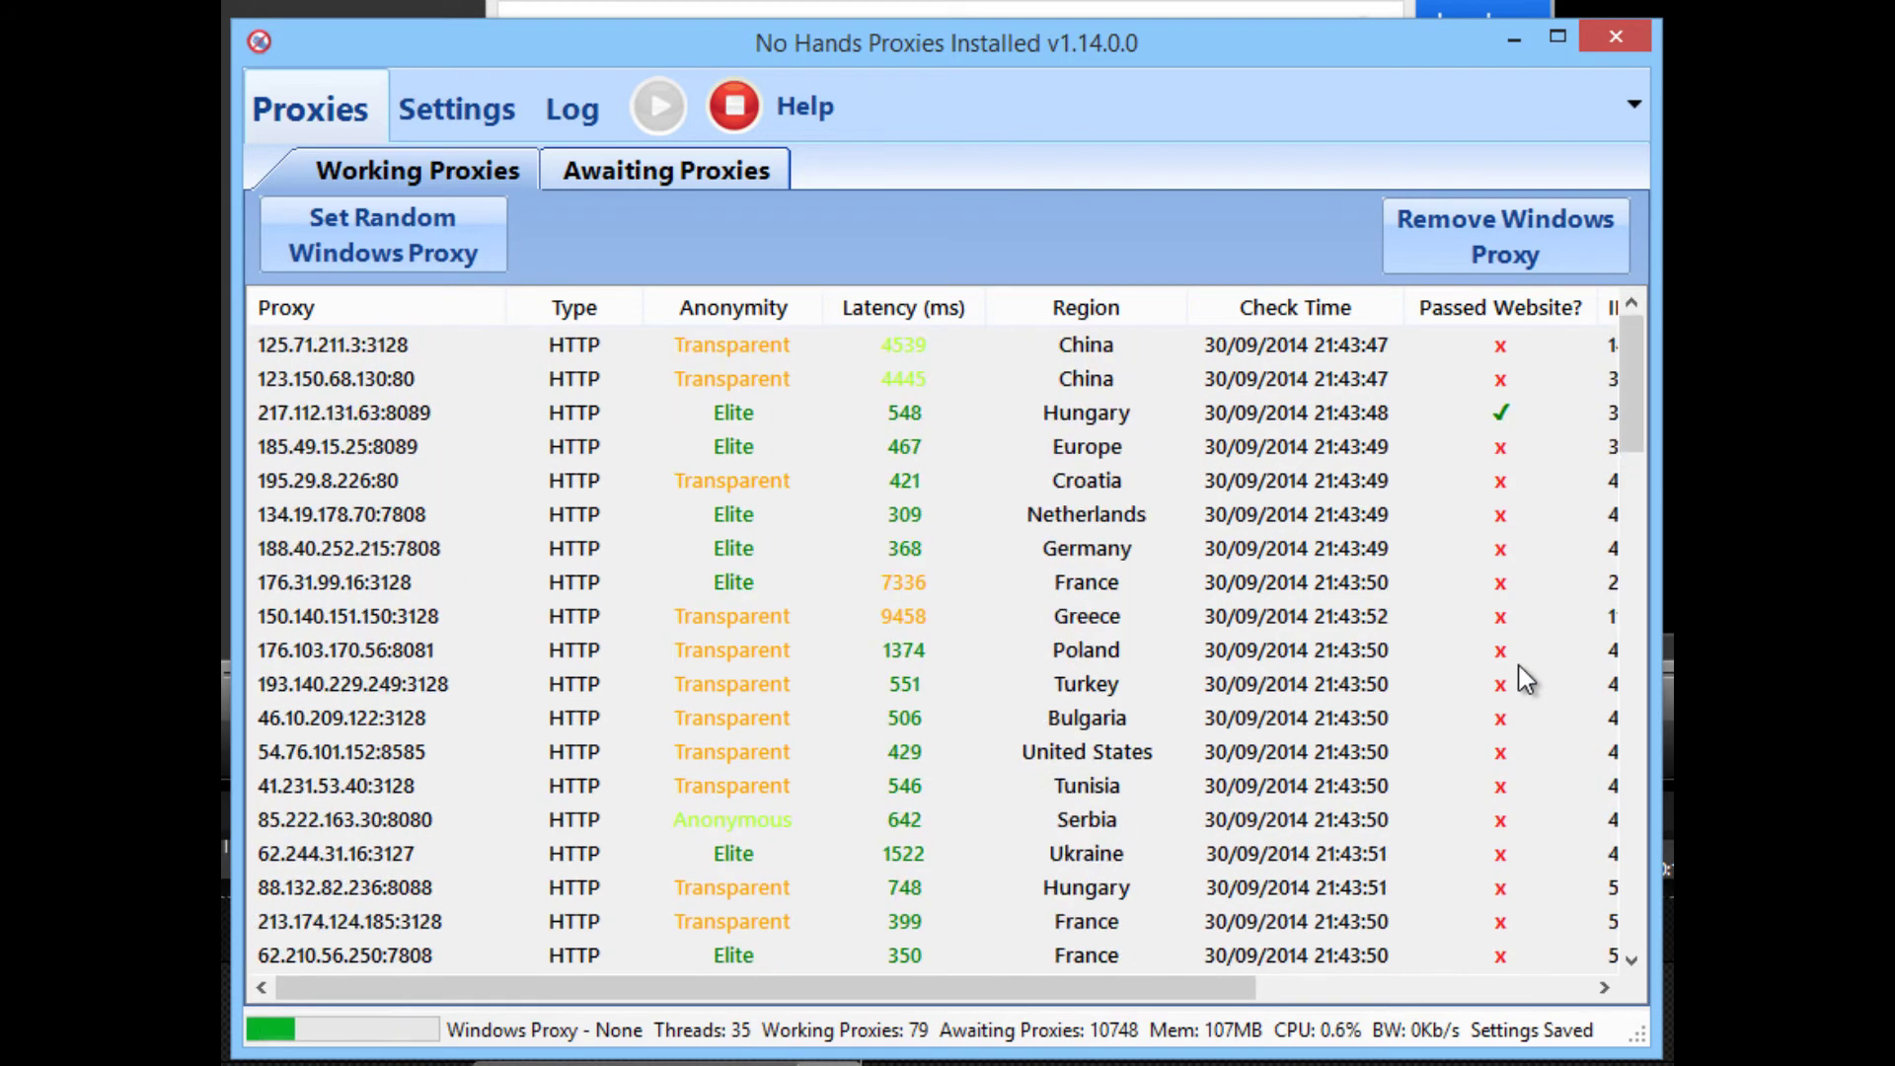
Check the newest work log entries, then find and select the Brazil proxy marked as passed among the working proxies
click(563, 128)
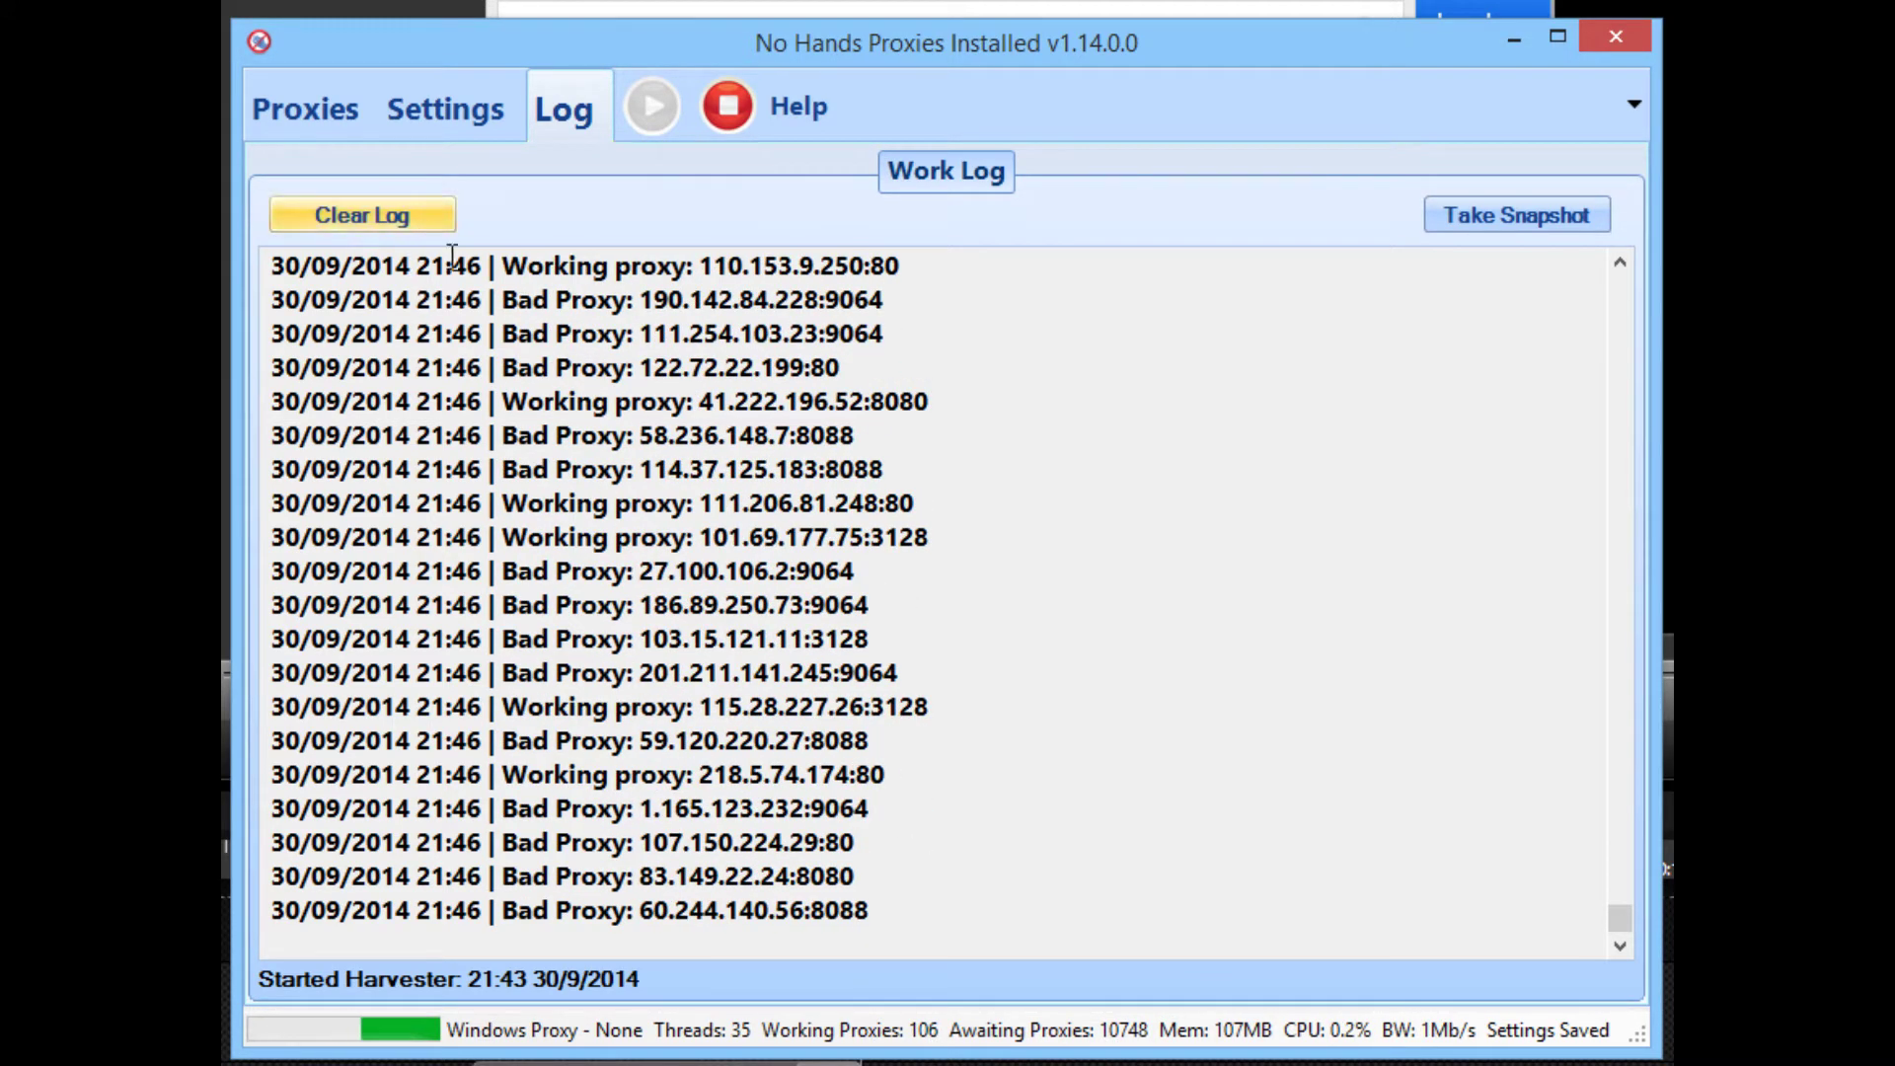
click(308, 118)
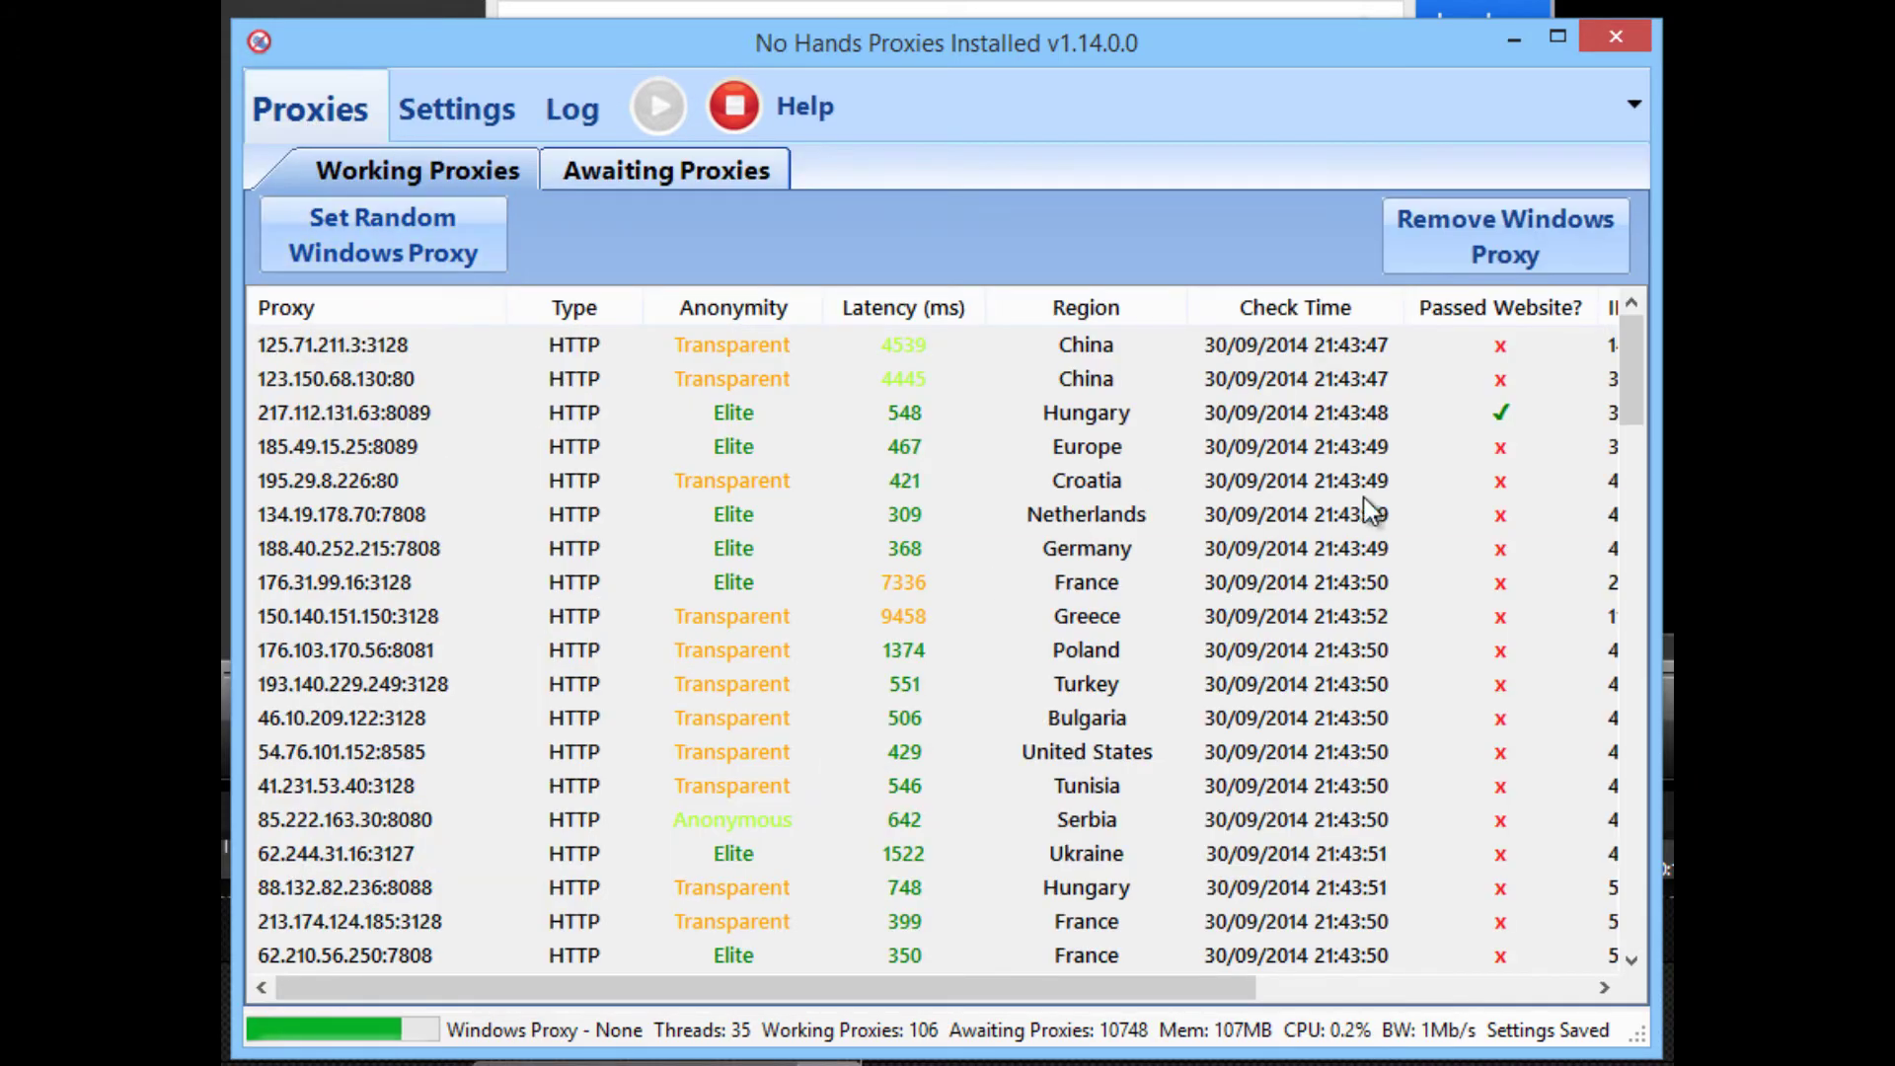
scroll(997, 589, down, 5)
scroll(1364, 498, down, 15)
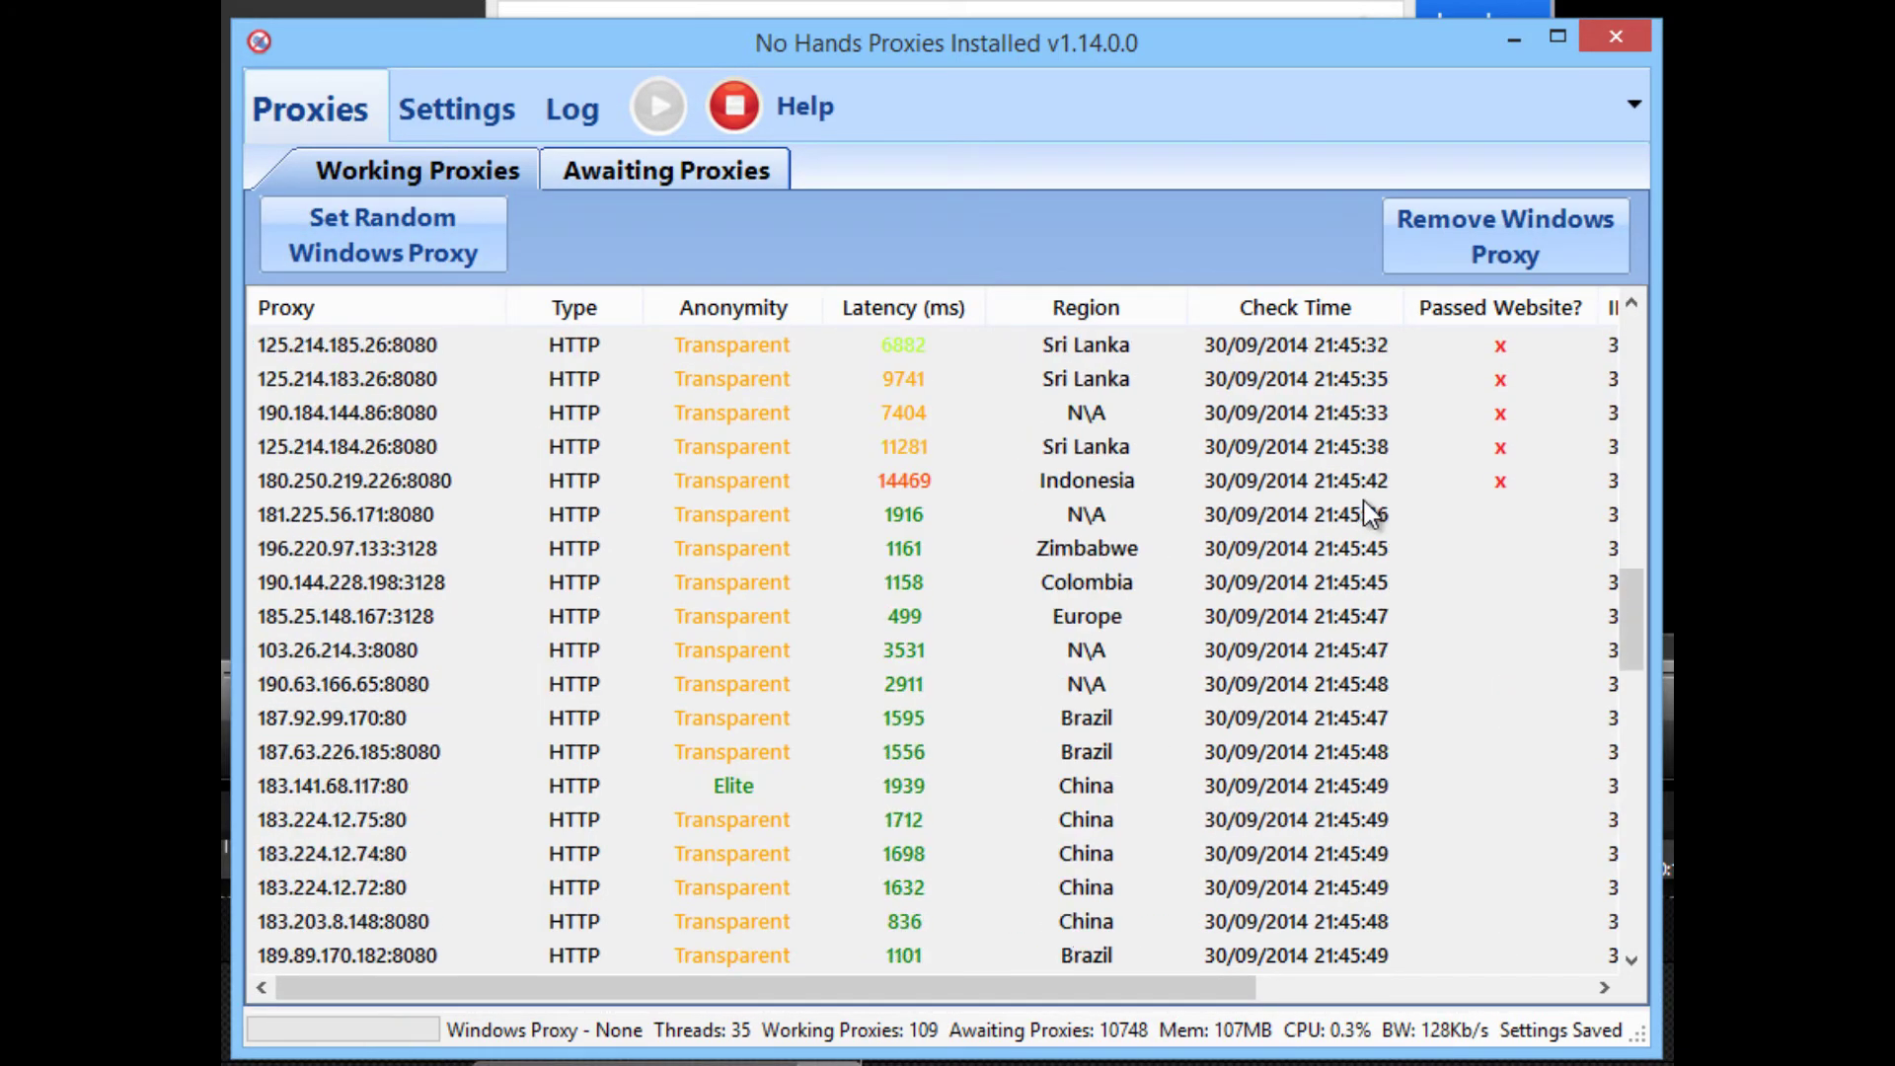
scroll(1364, 501, up, 14)
scroll(1372, 513, up, 2)
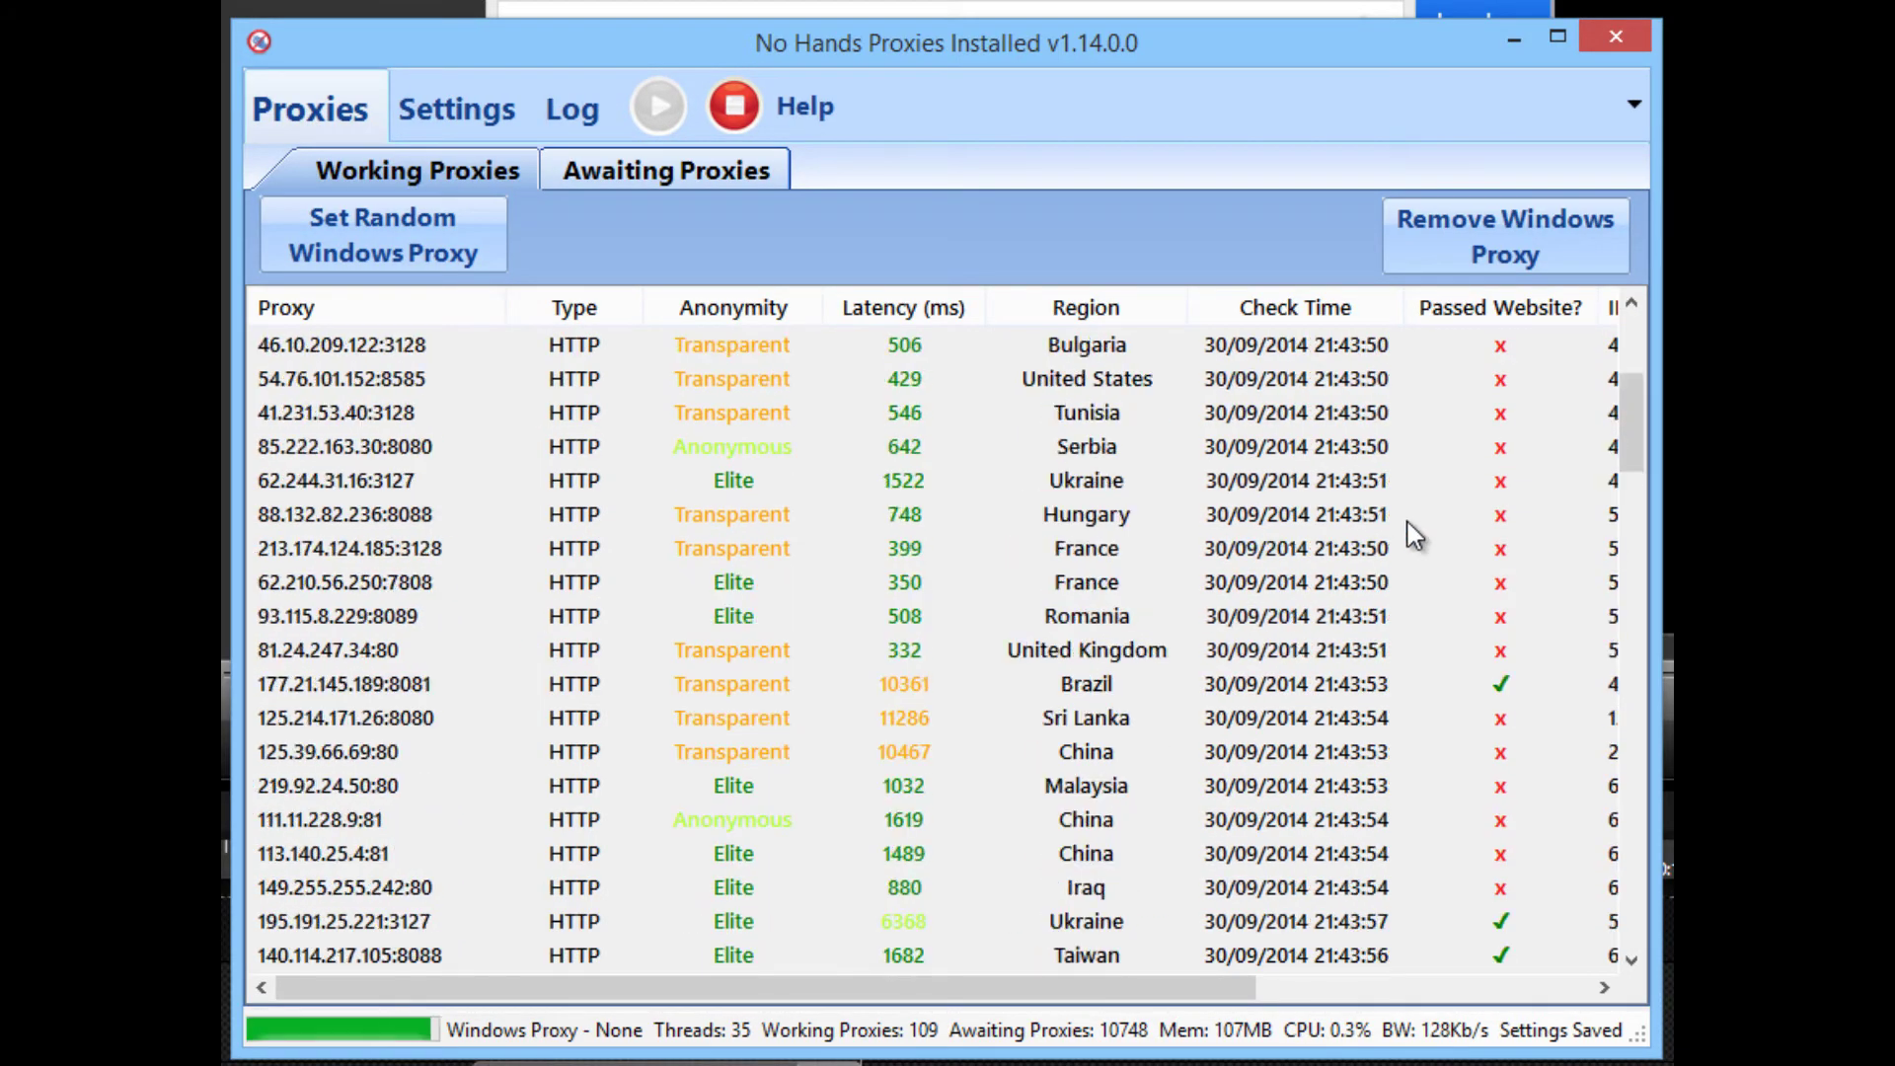
click(1500, 689)
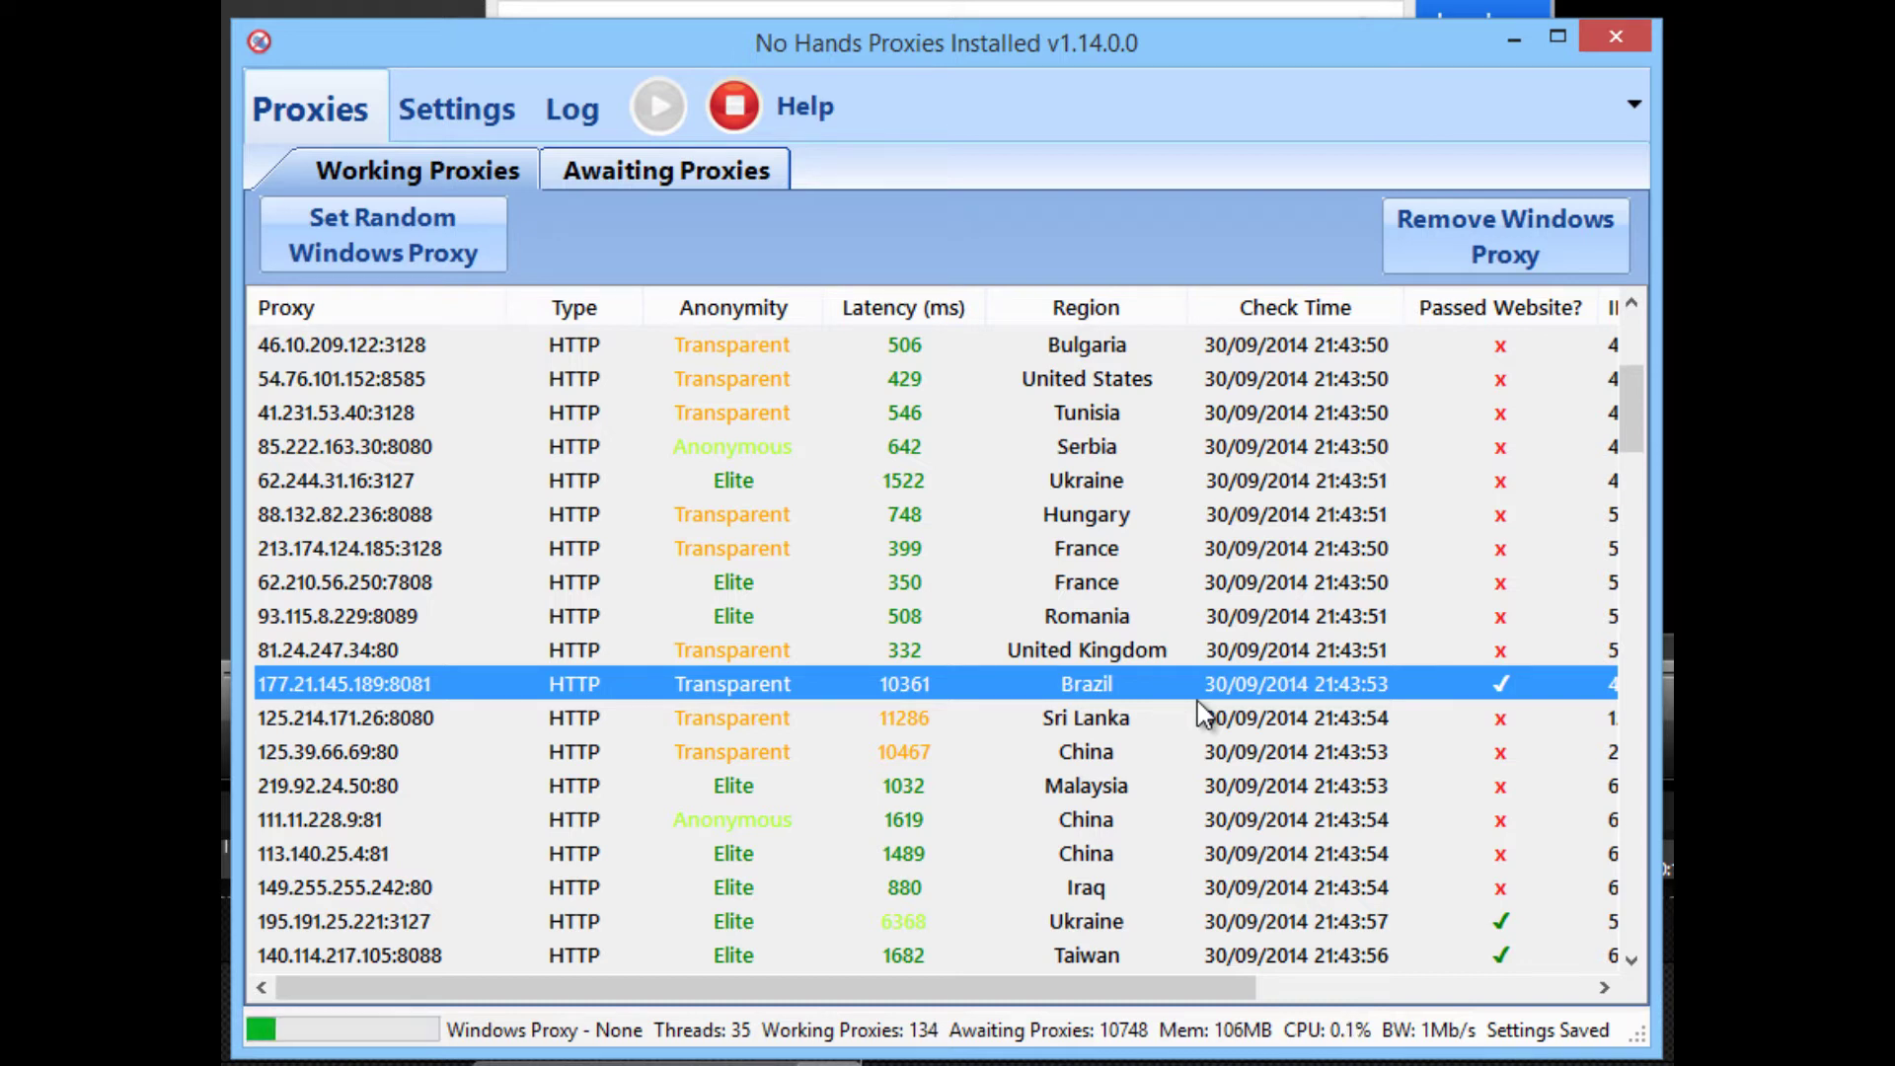
Review the work log again, and compare the website results of the earliest working proxies with those of the newest ones
click(582, 116)
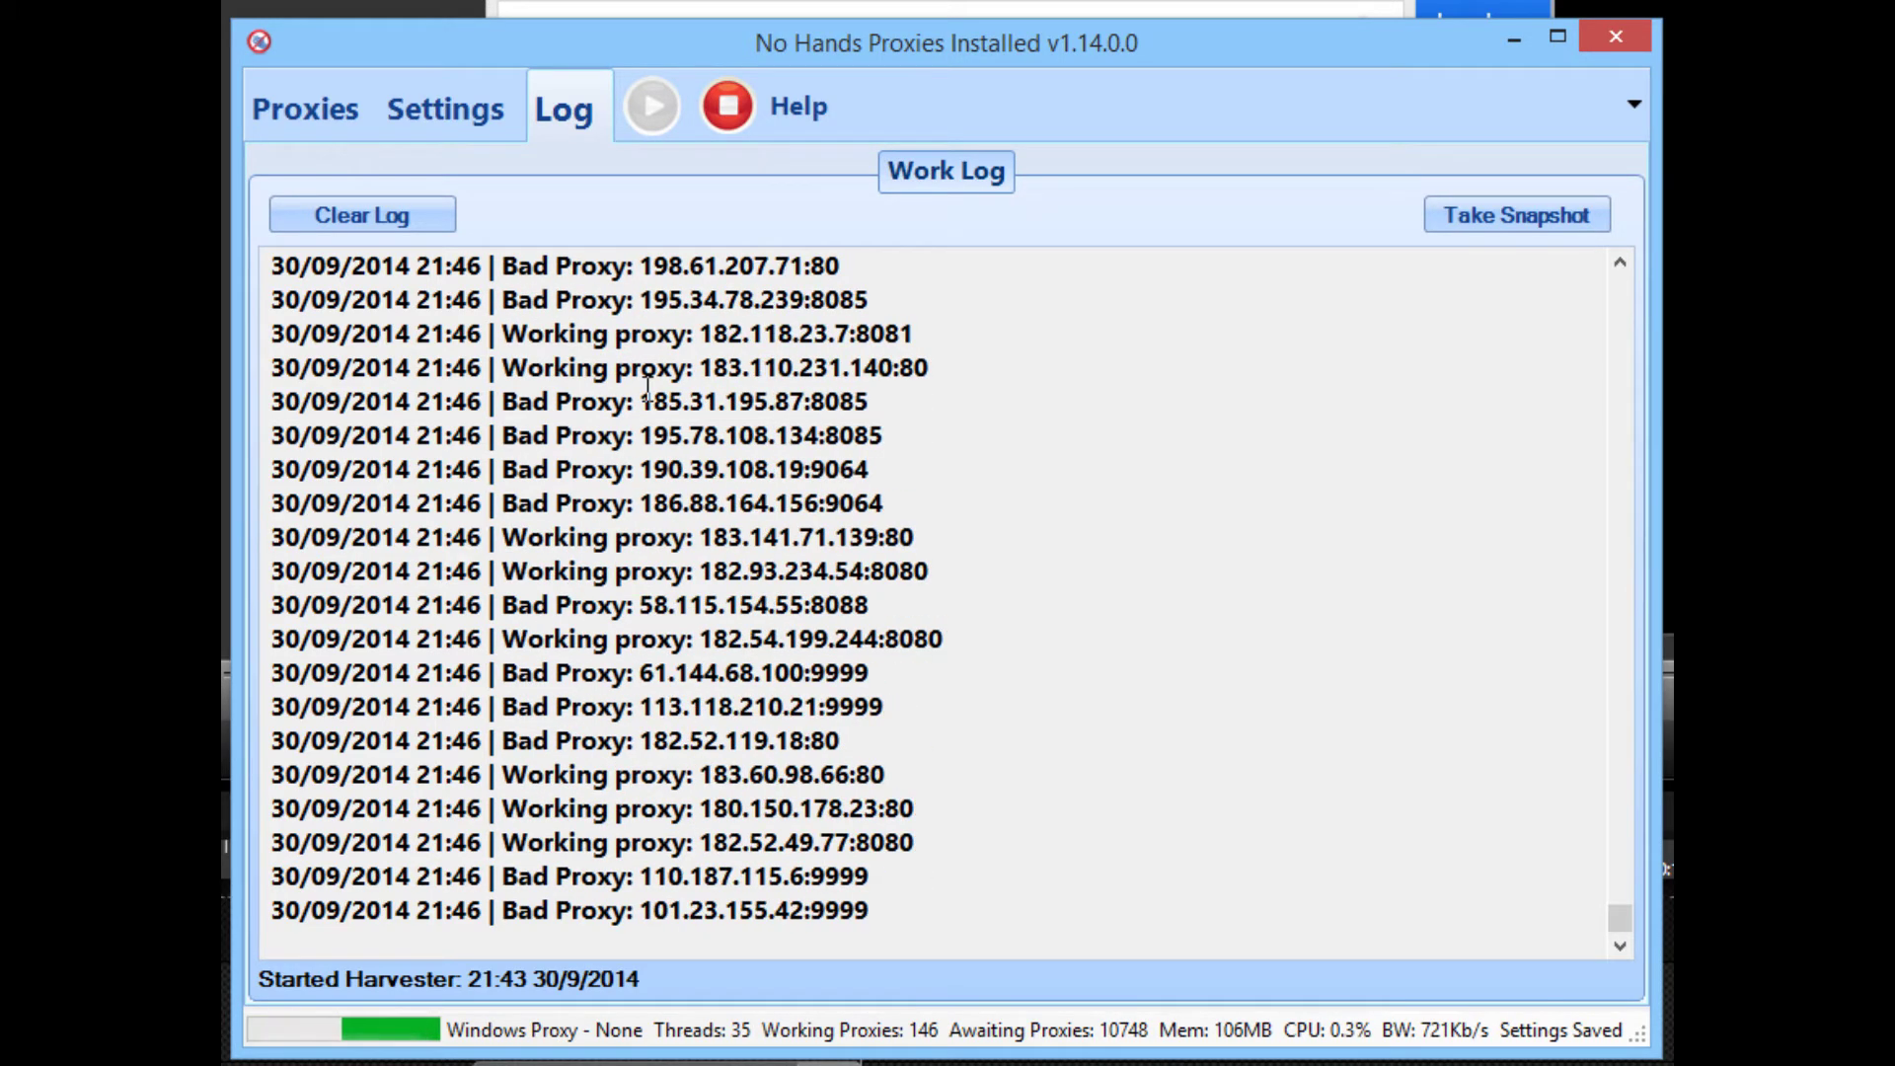
click(314, 108)
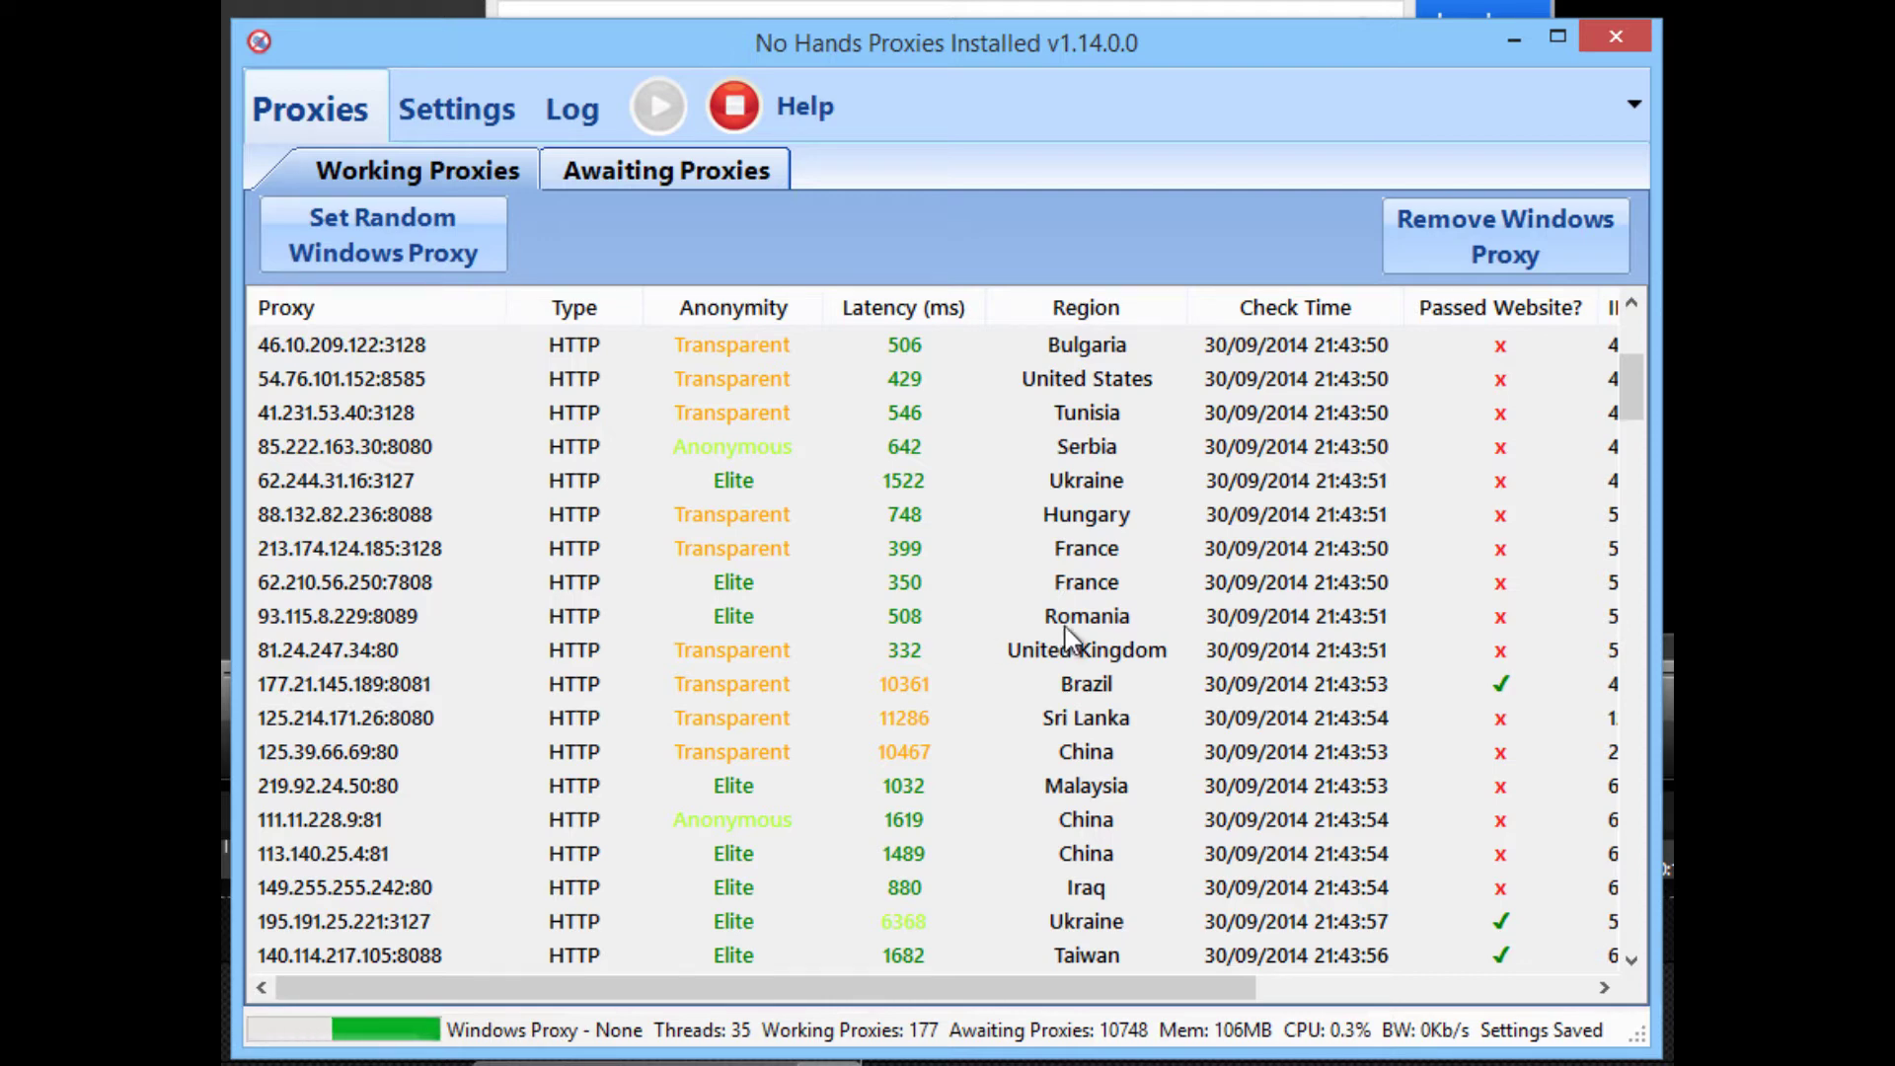
click(1342, 691)
scroll(1342, 697, down, 6)
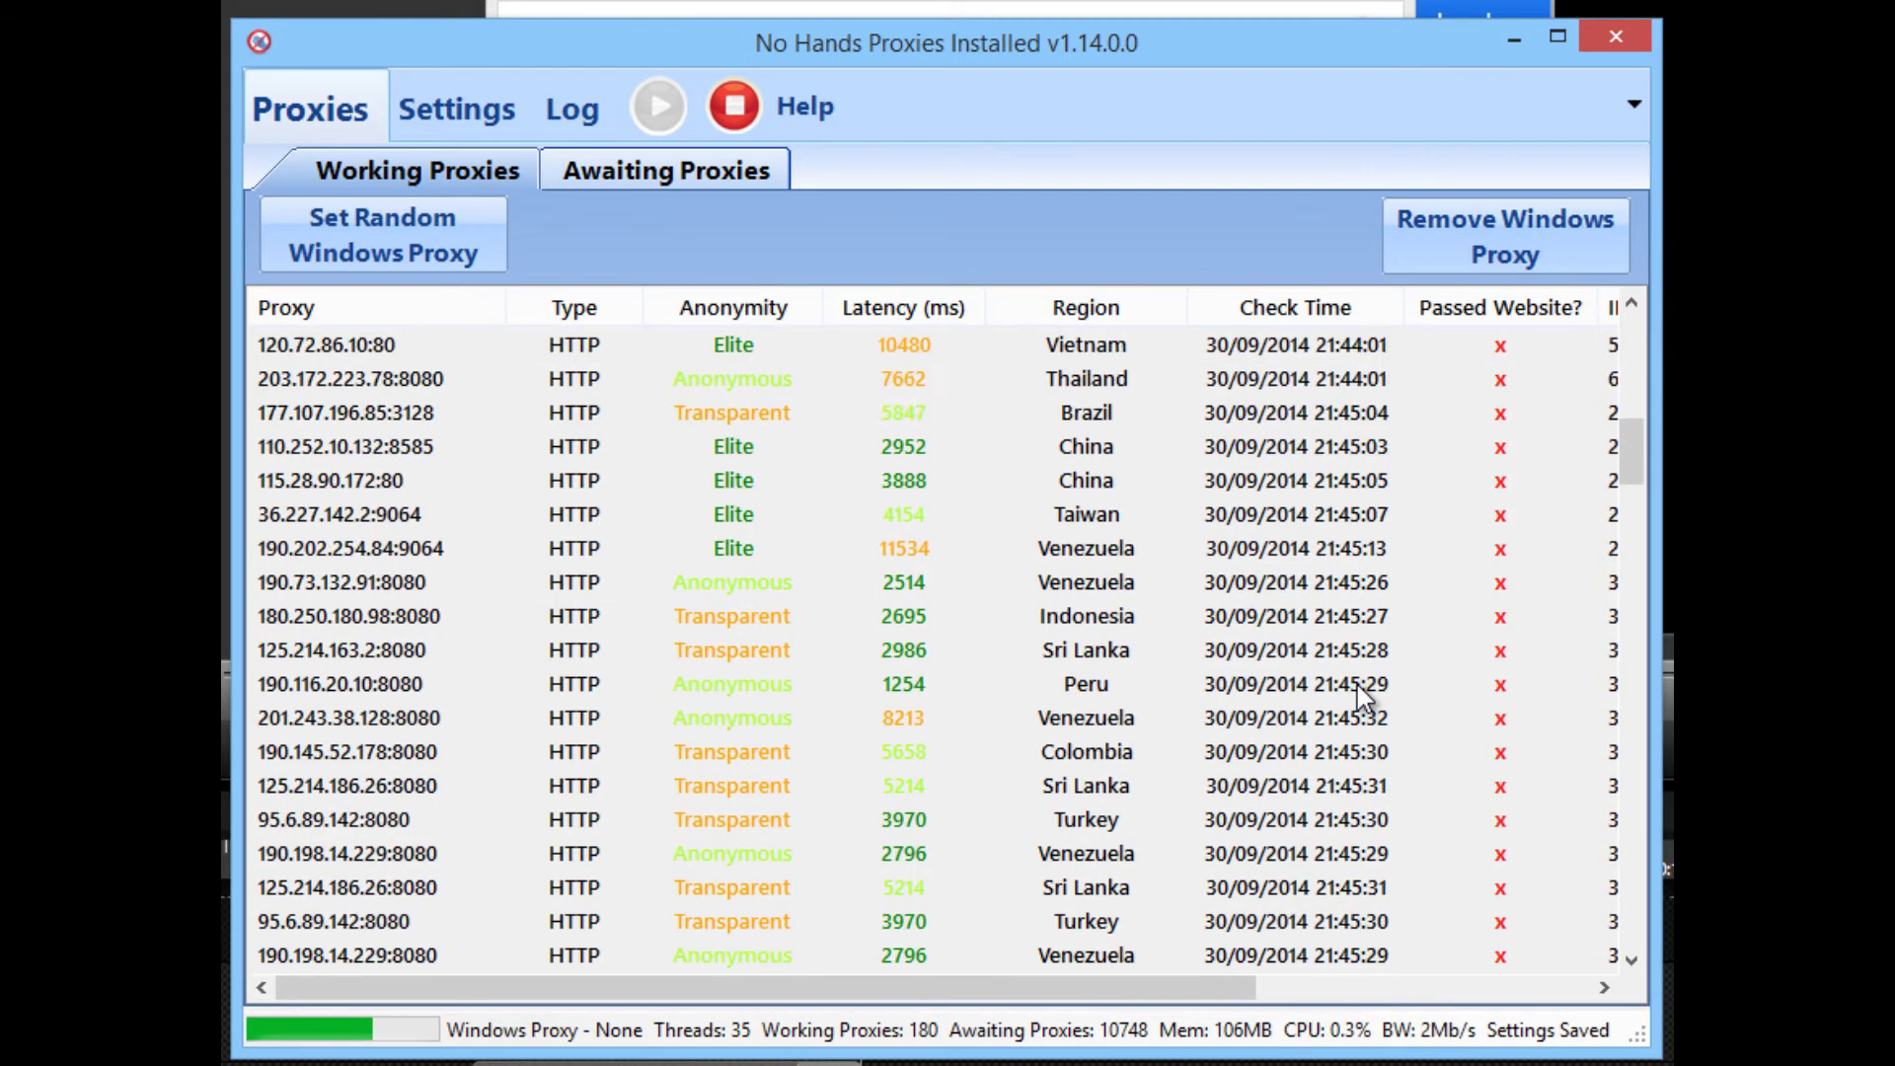
scroll(1358, 685, down, 10)
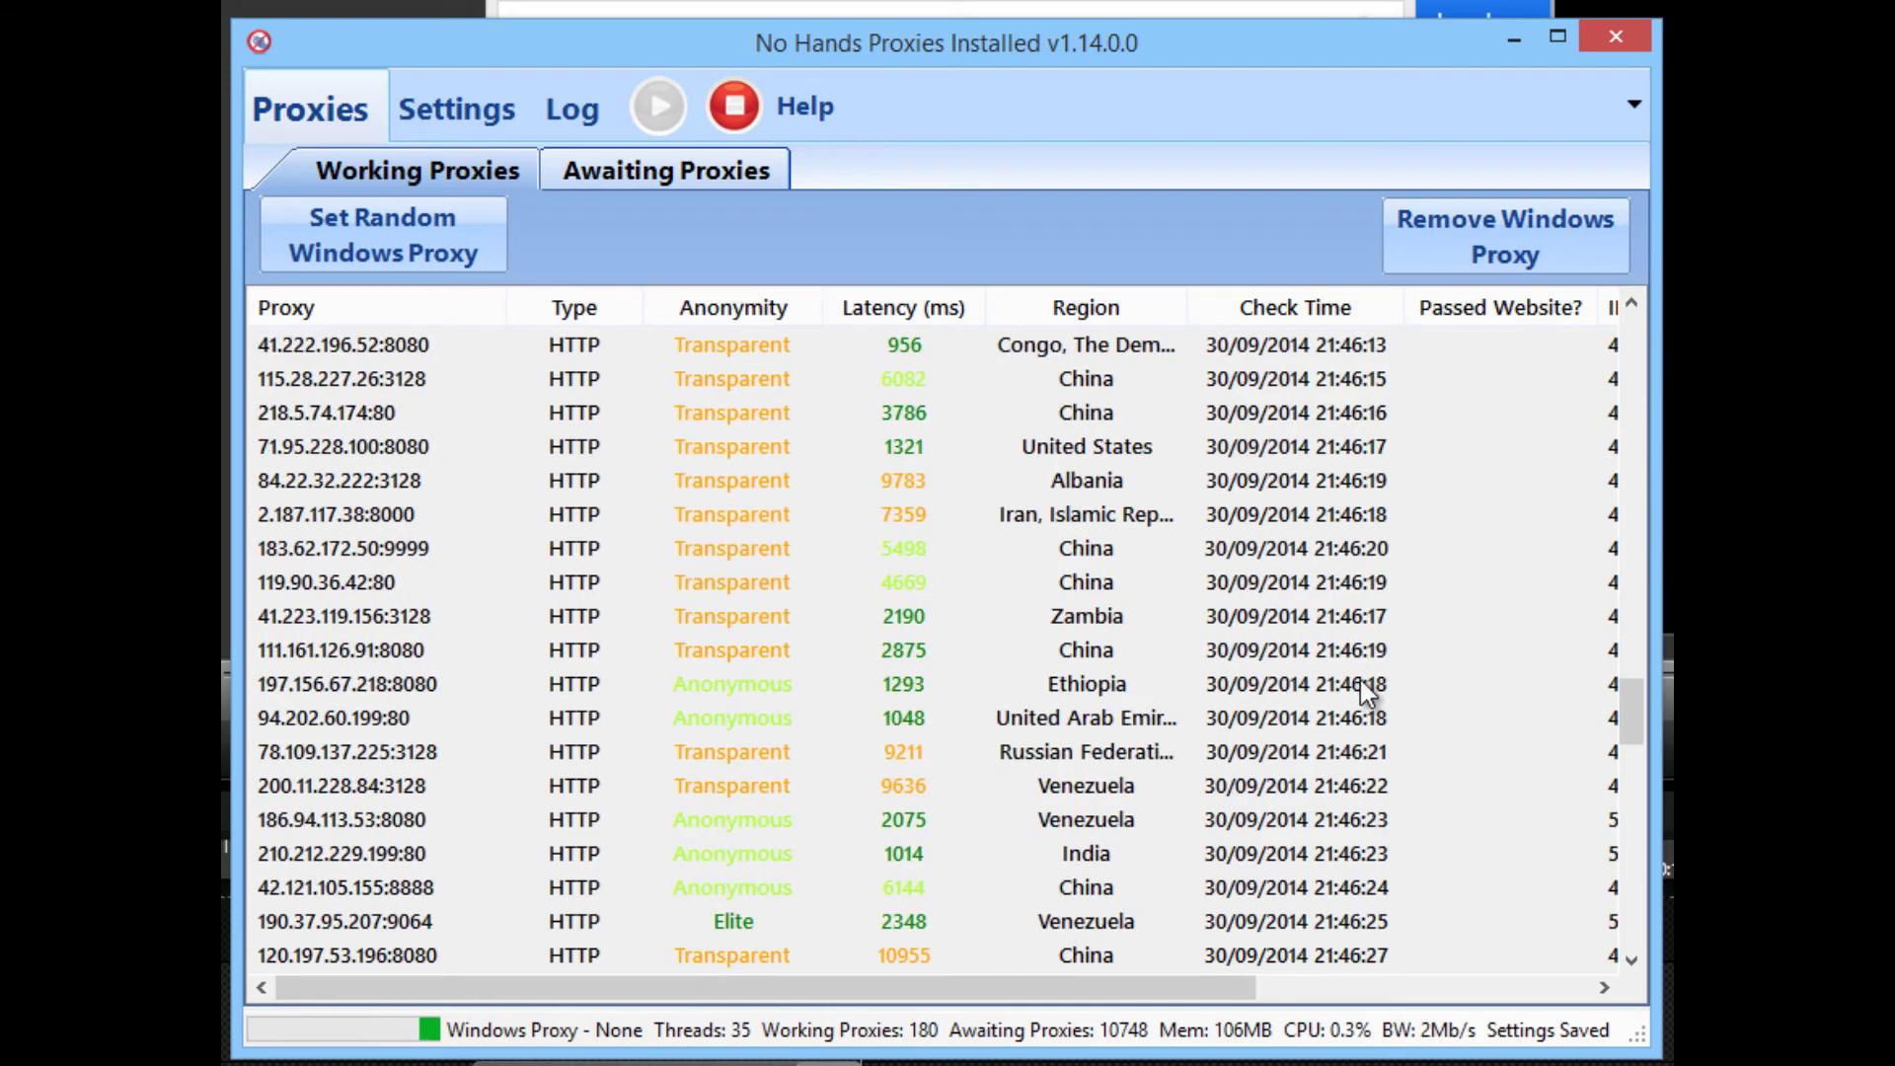
scroll(1365, 691, down, 6)
scroll(1365, 693, up, 7)
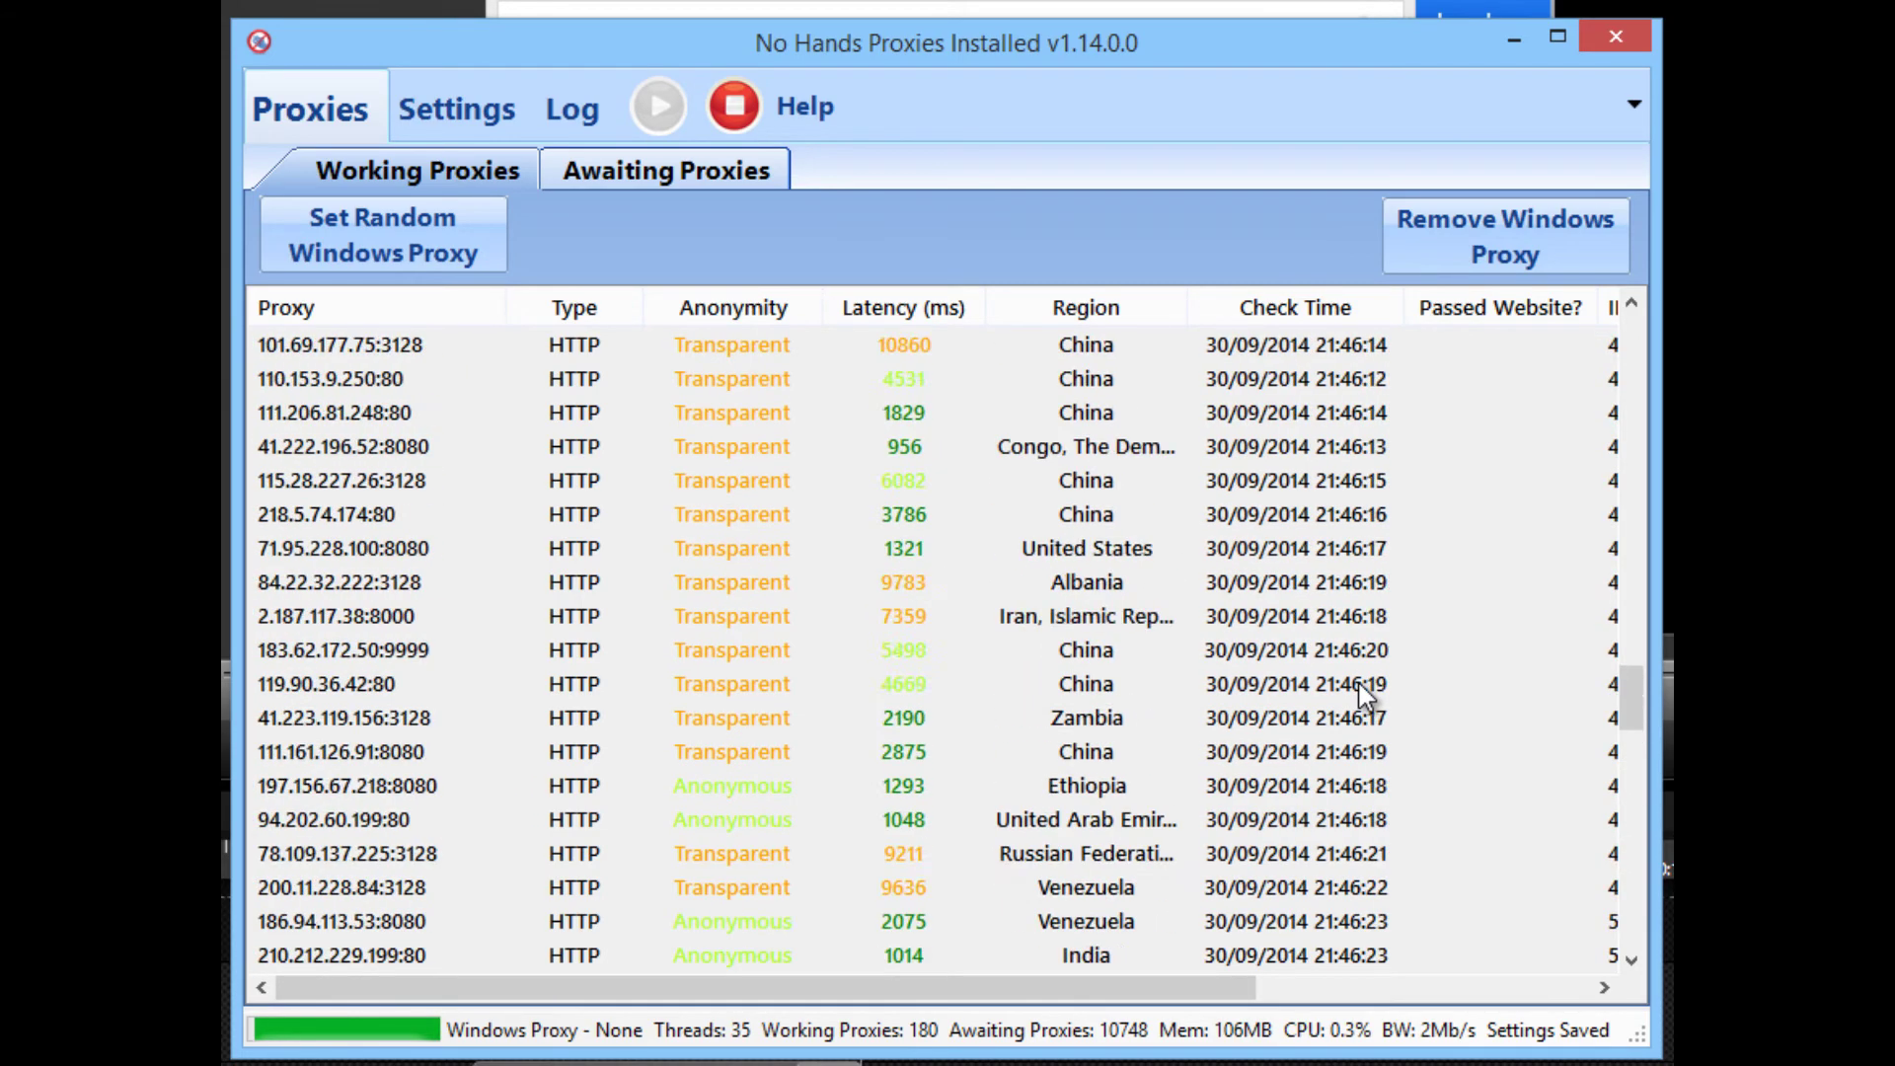
scroll(1365, 694, up, 15)
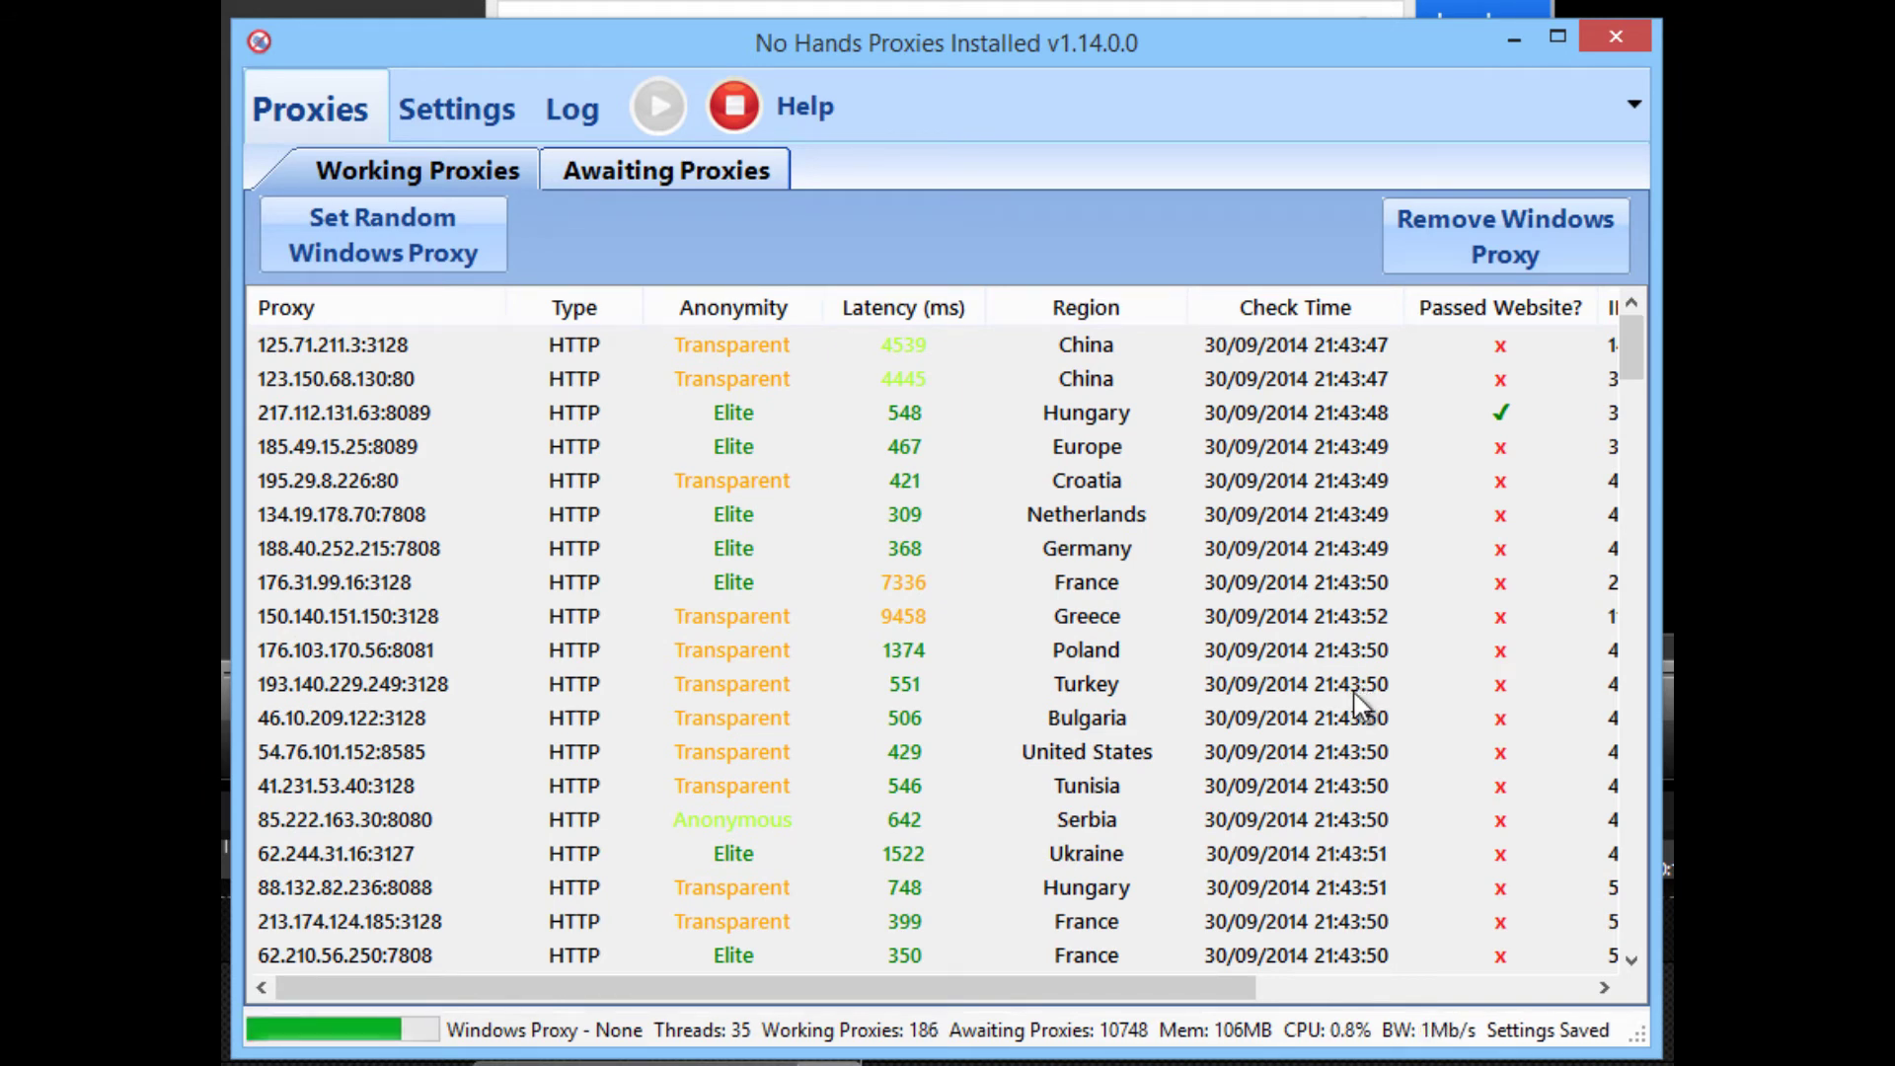
Bring up the work log, and open the recently modified 1 KB text document from the file folder
click(572, 111)
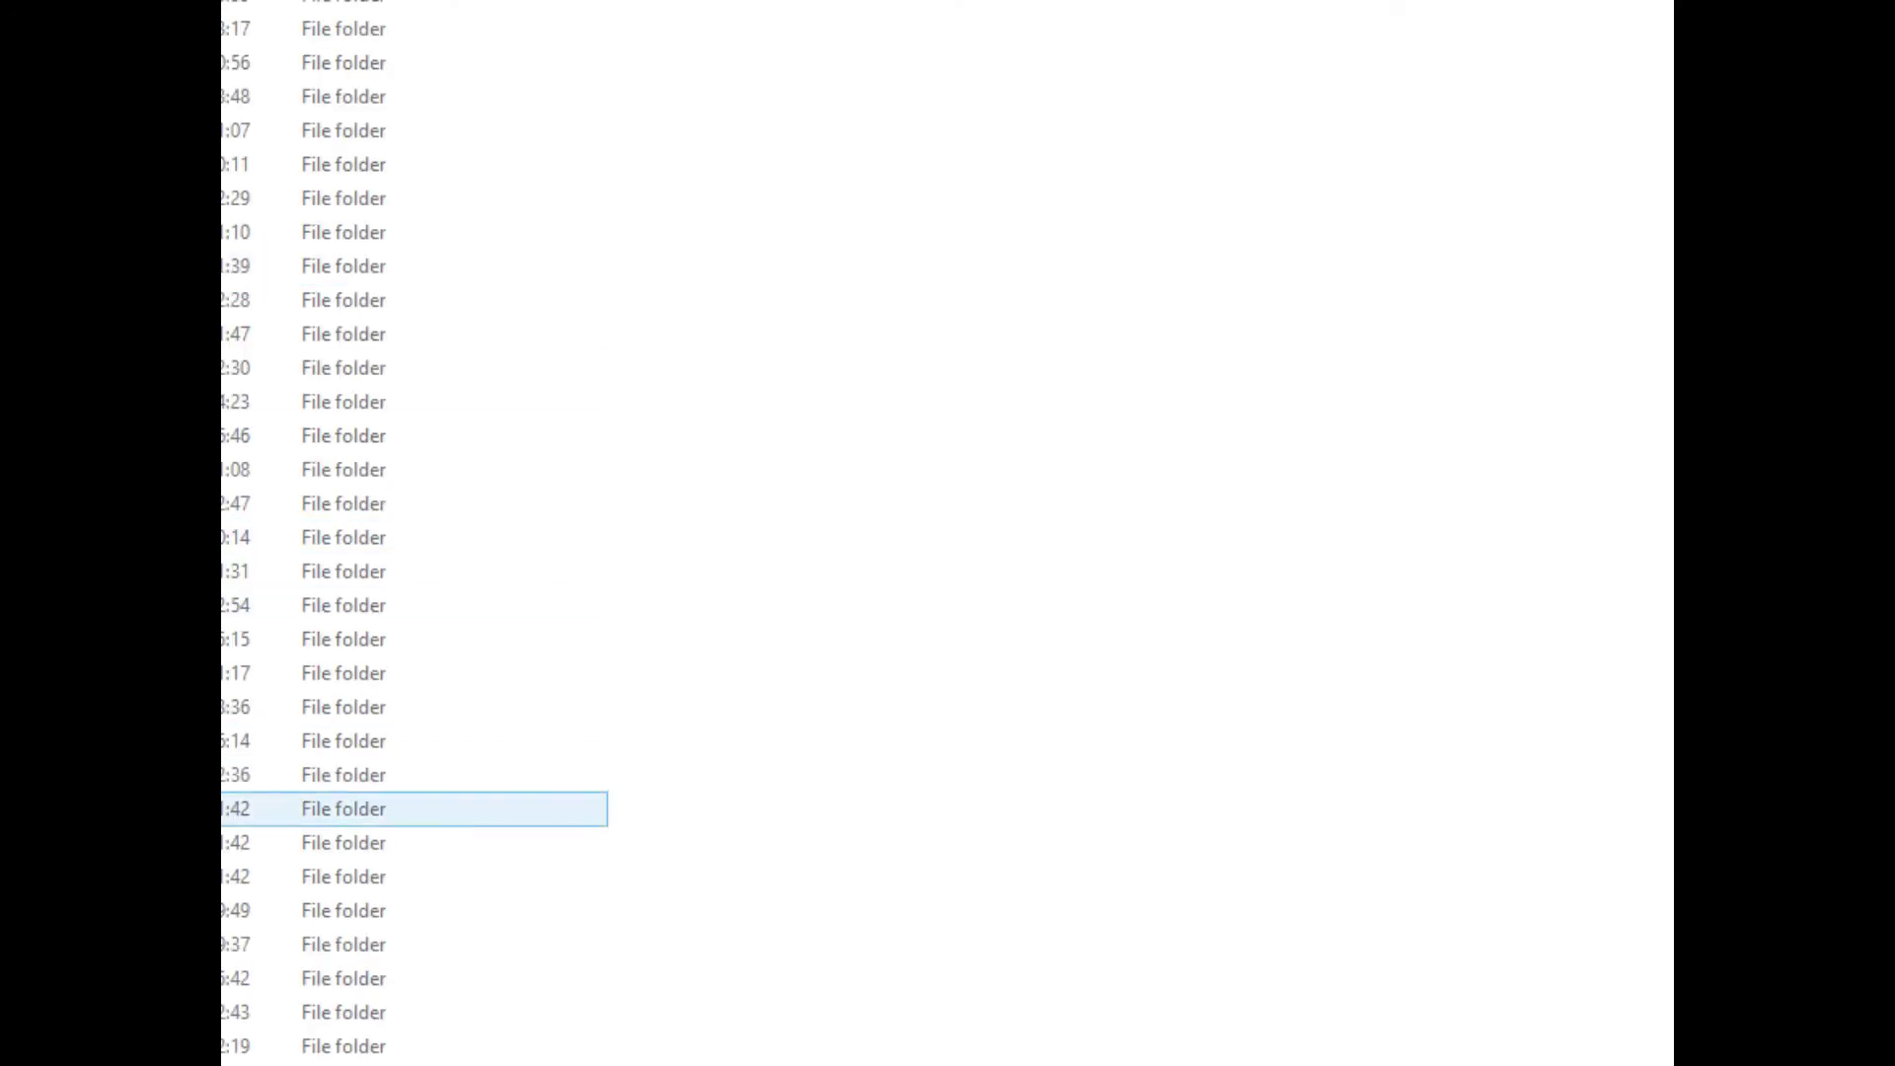
scroll(849, 794, down, 2)
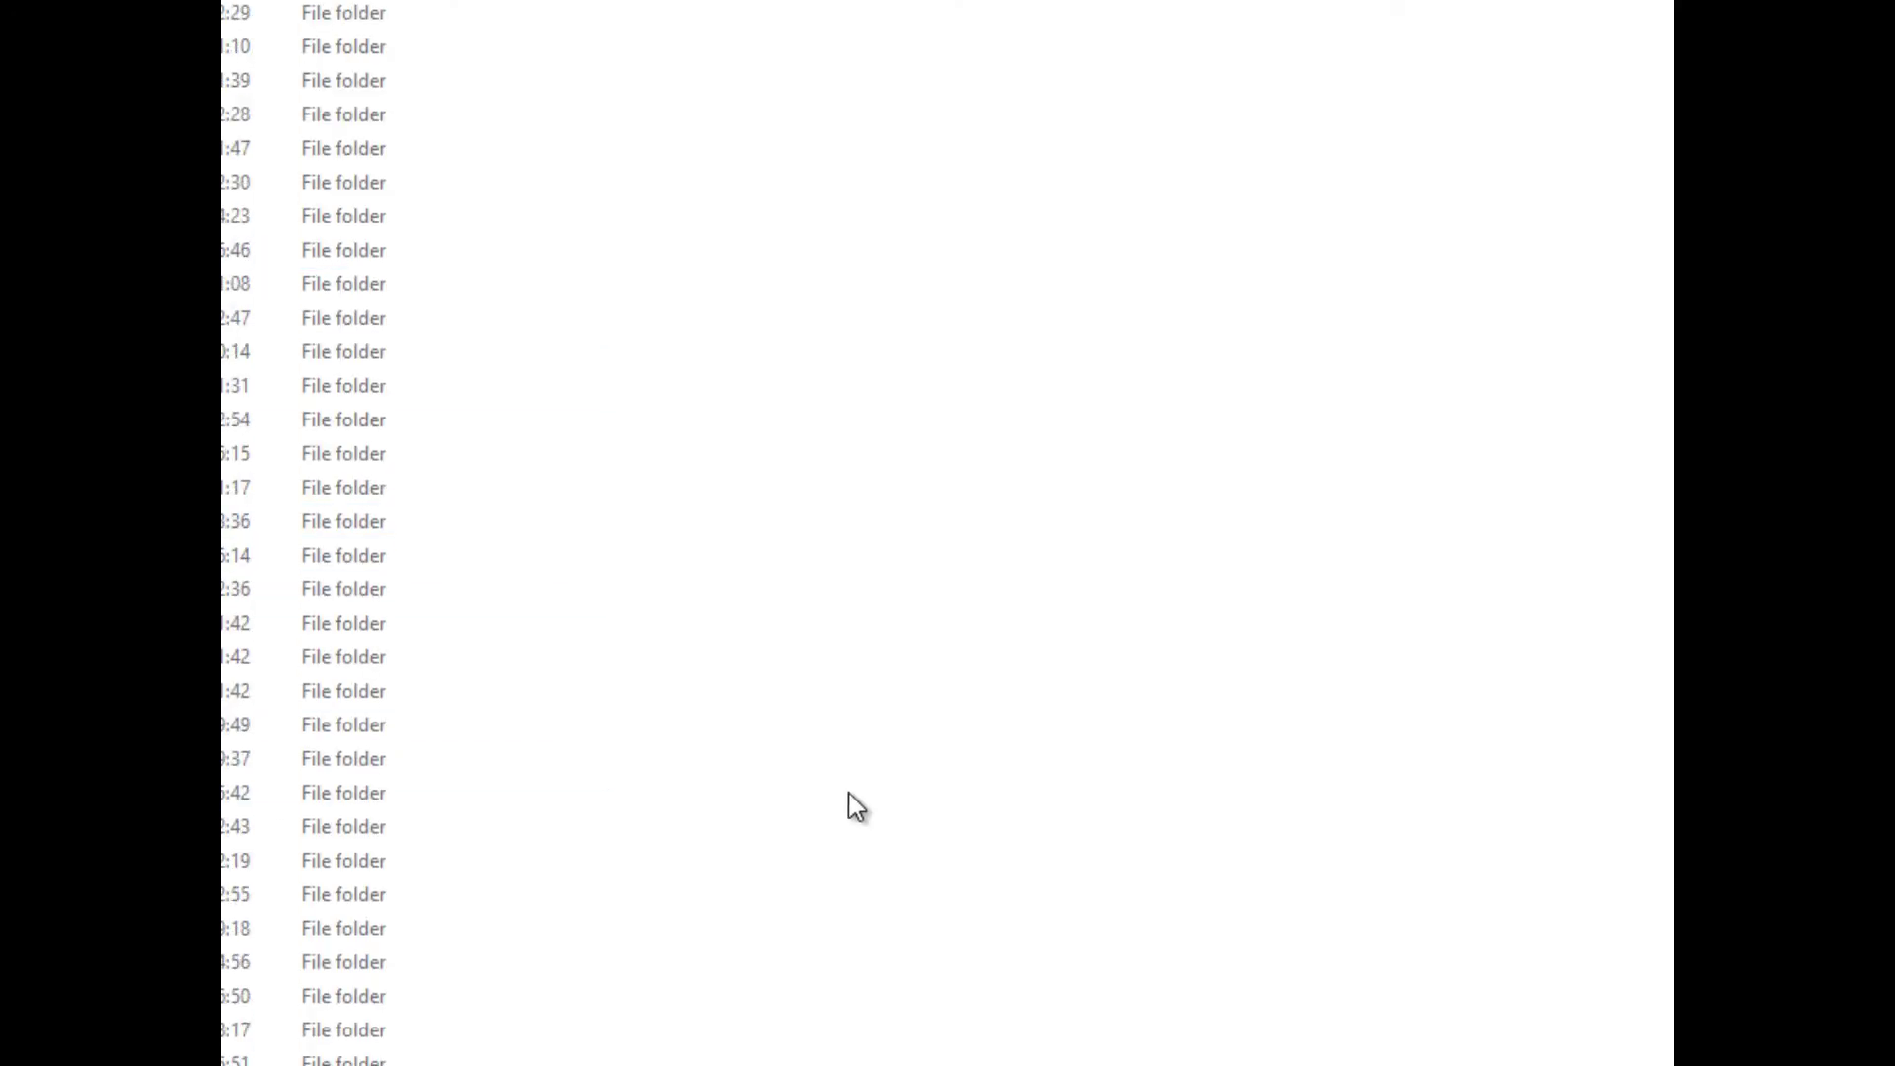
scroll(849, 792, down, 15)
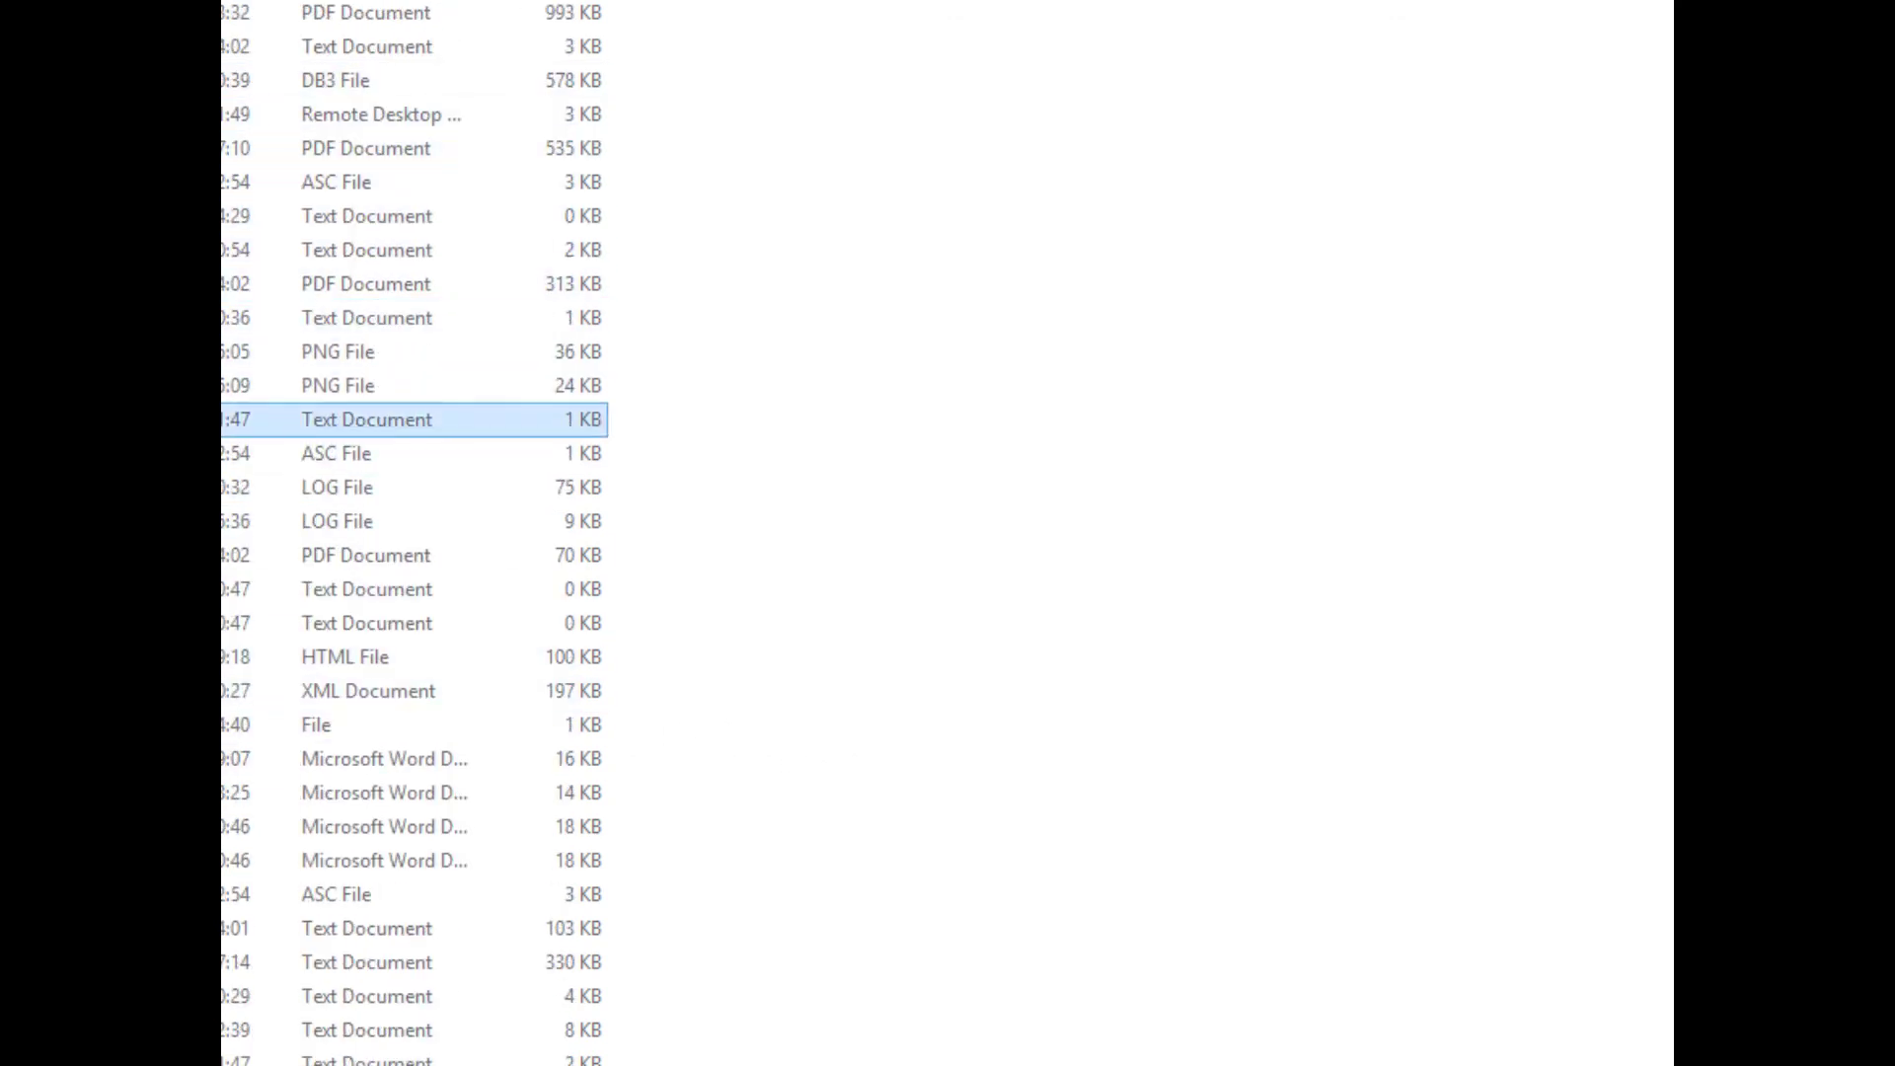
right_click(227, 430)
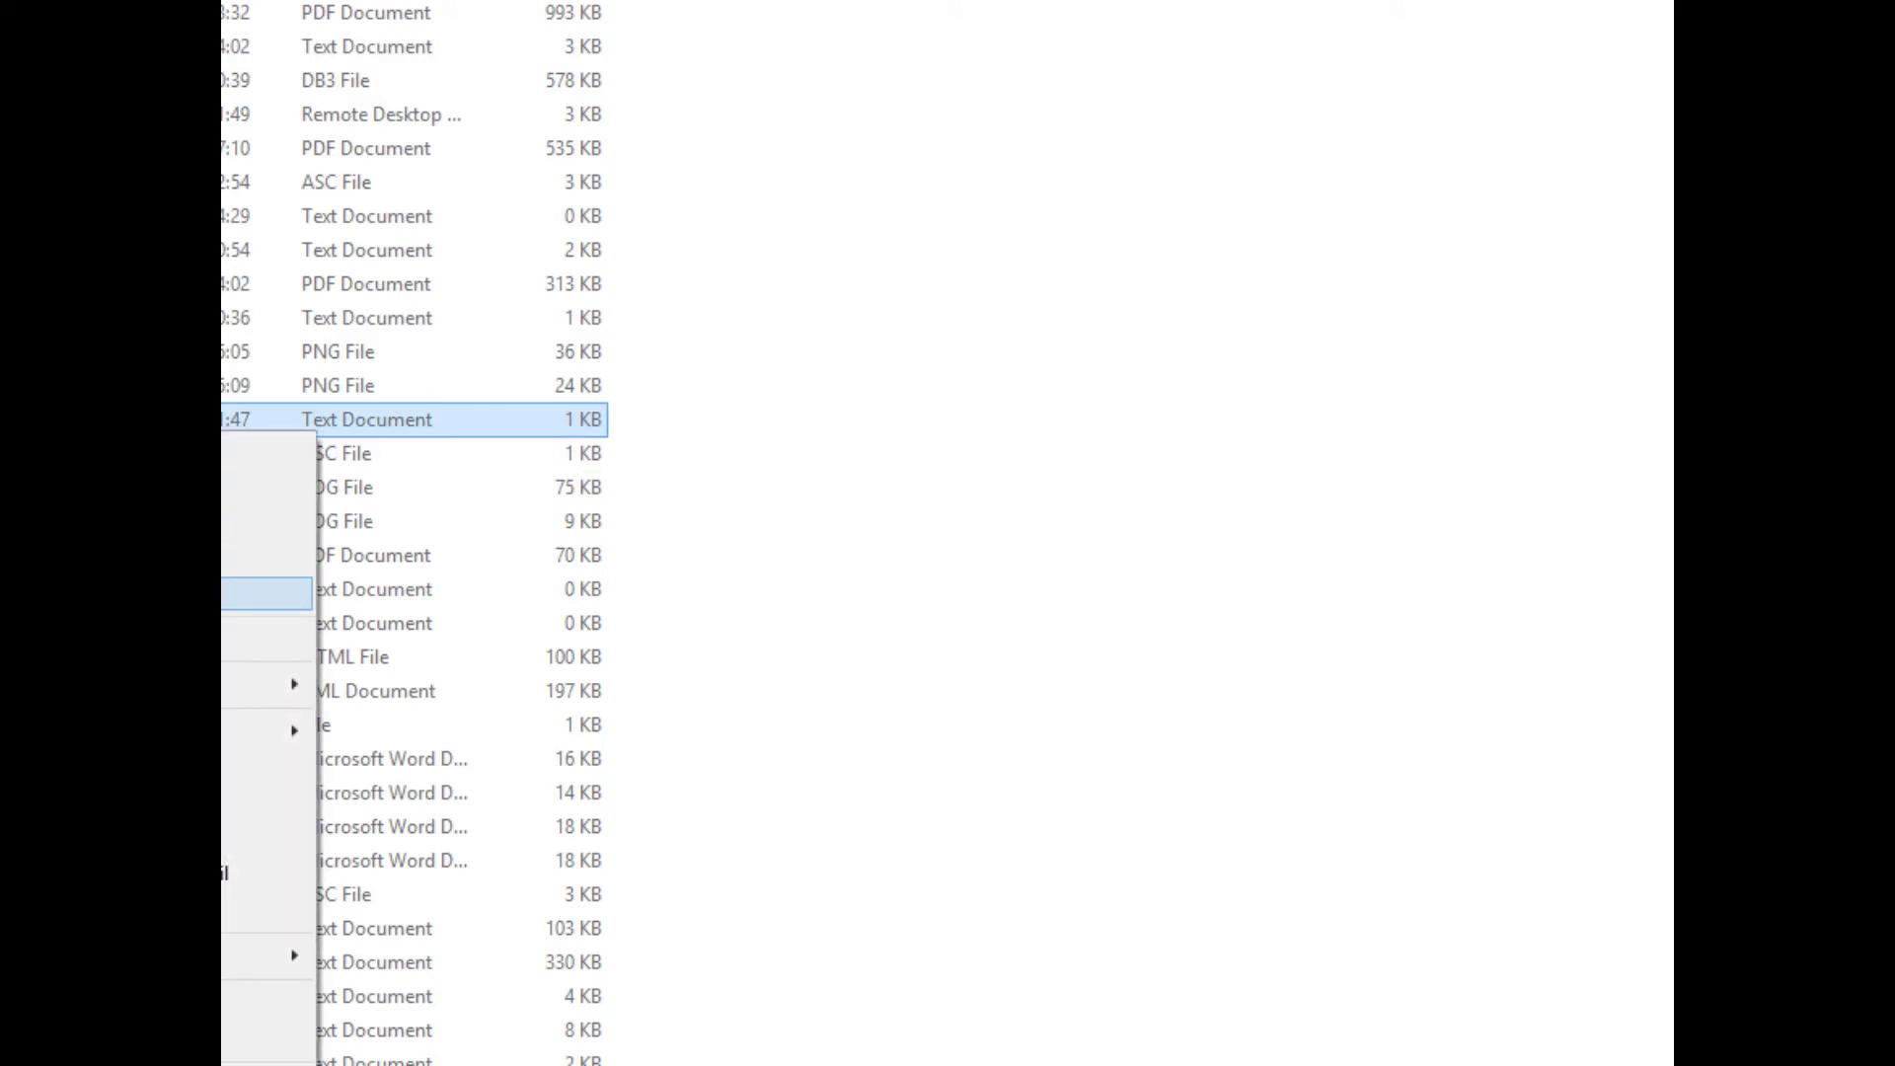
click(267, 592)
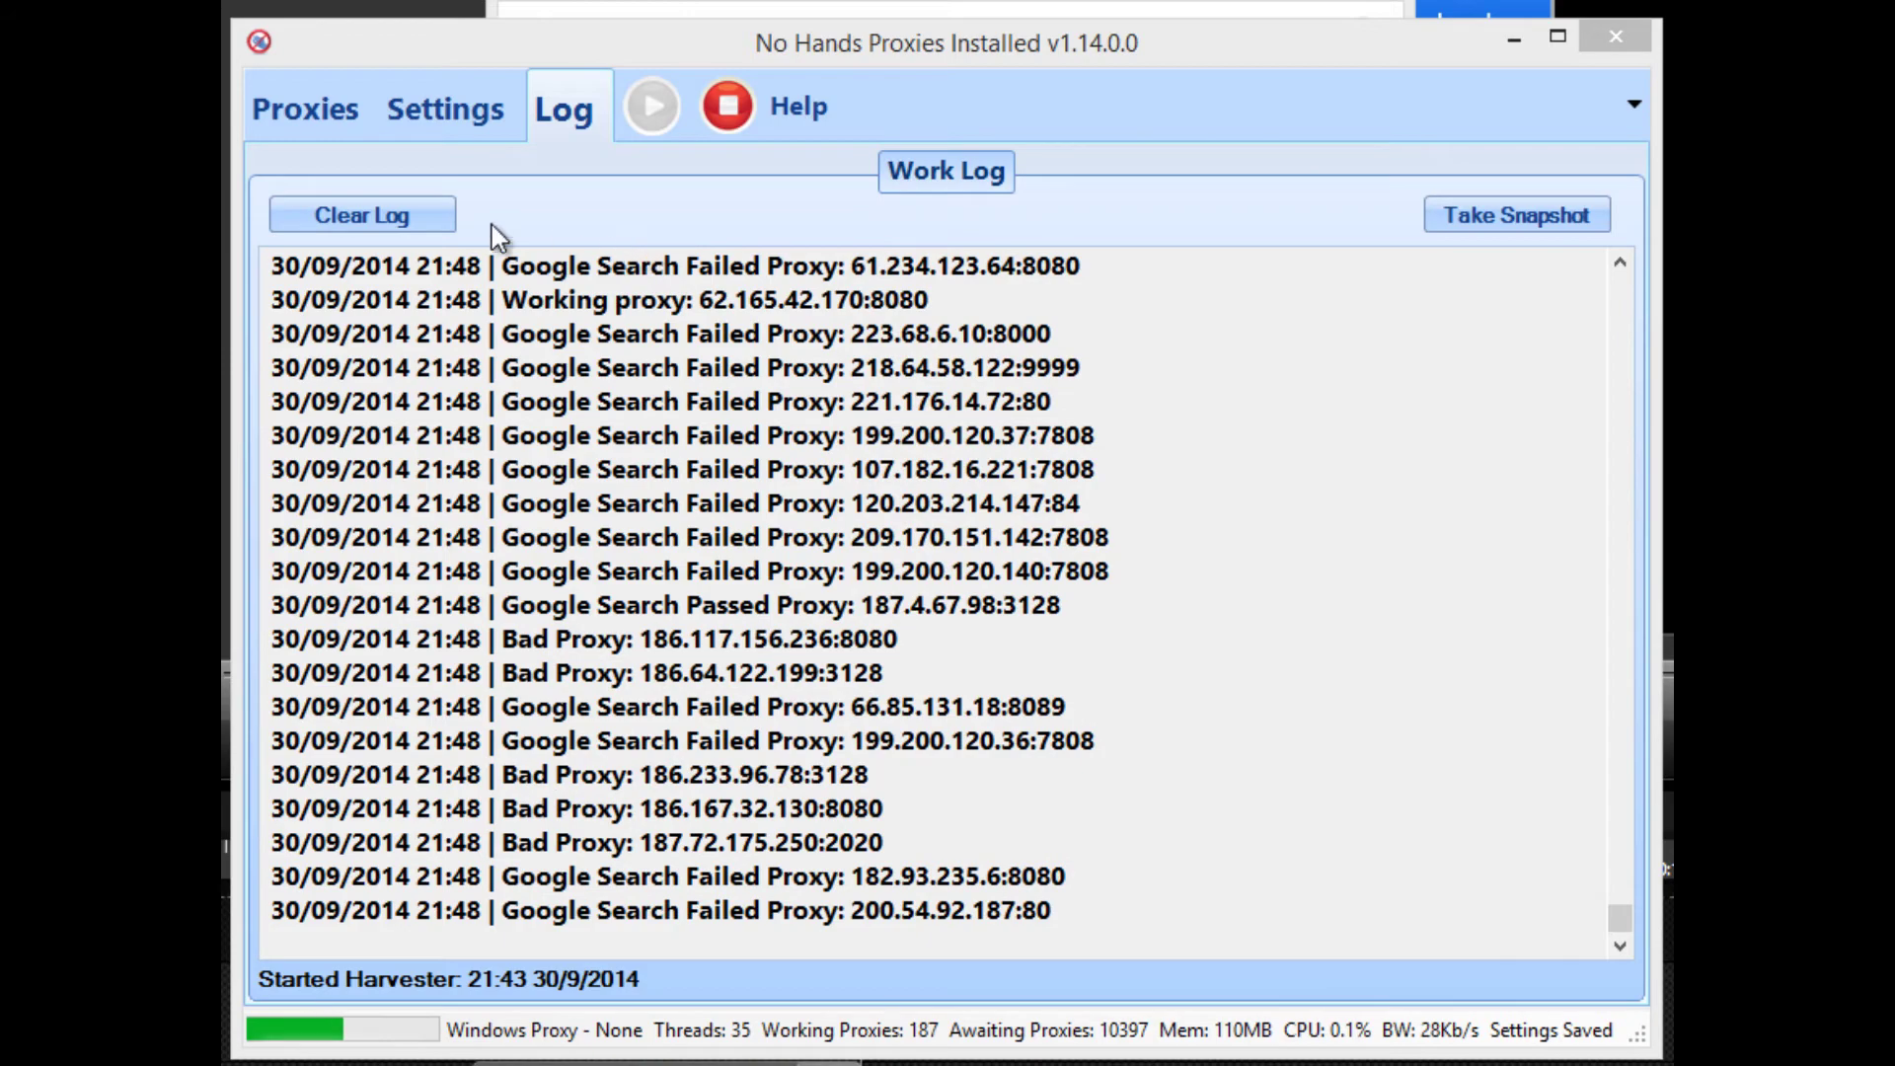
Return to the working proxies and examine their Passed Website results down to the end of the list
click(318, 119)
scroll(908, 681, down, 4)
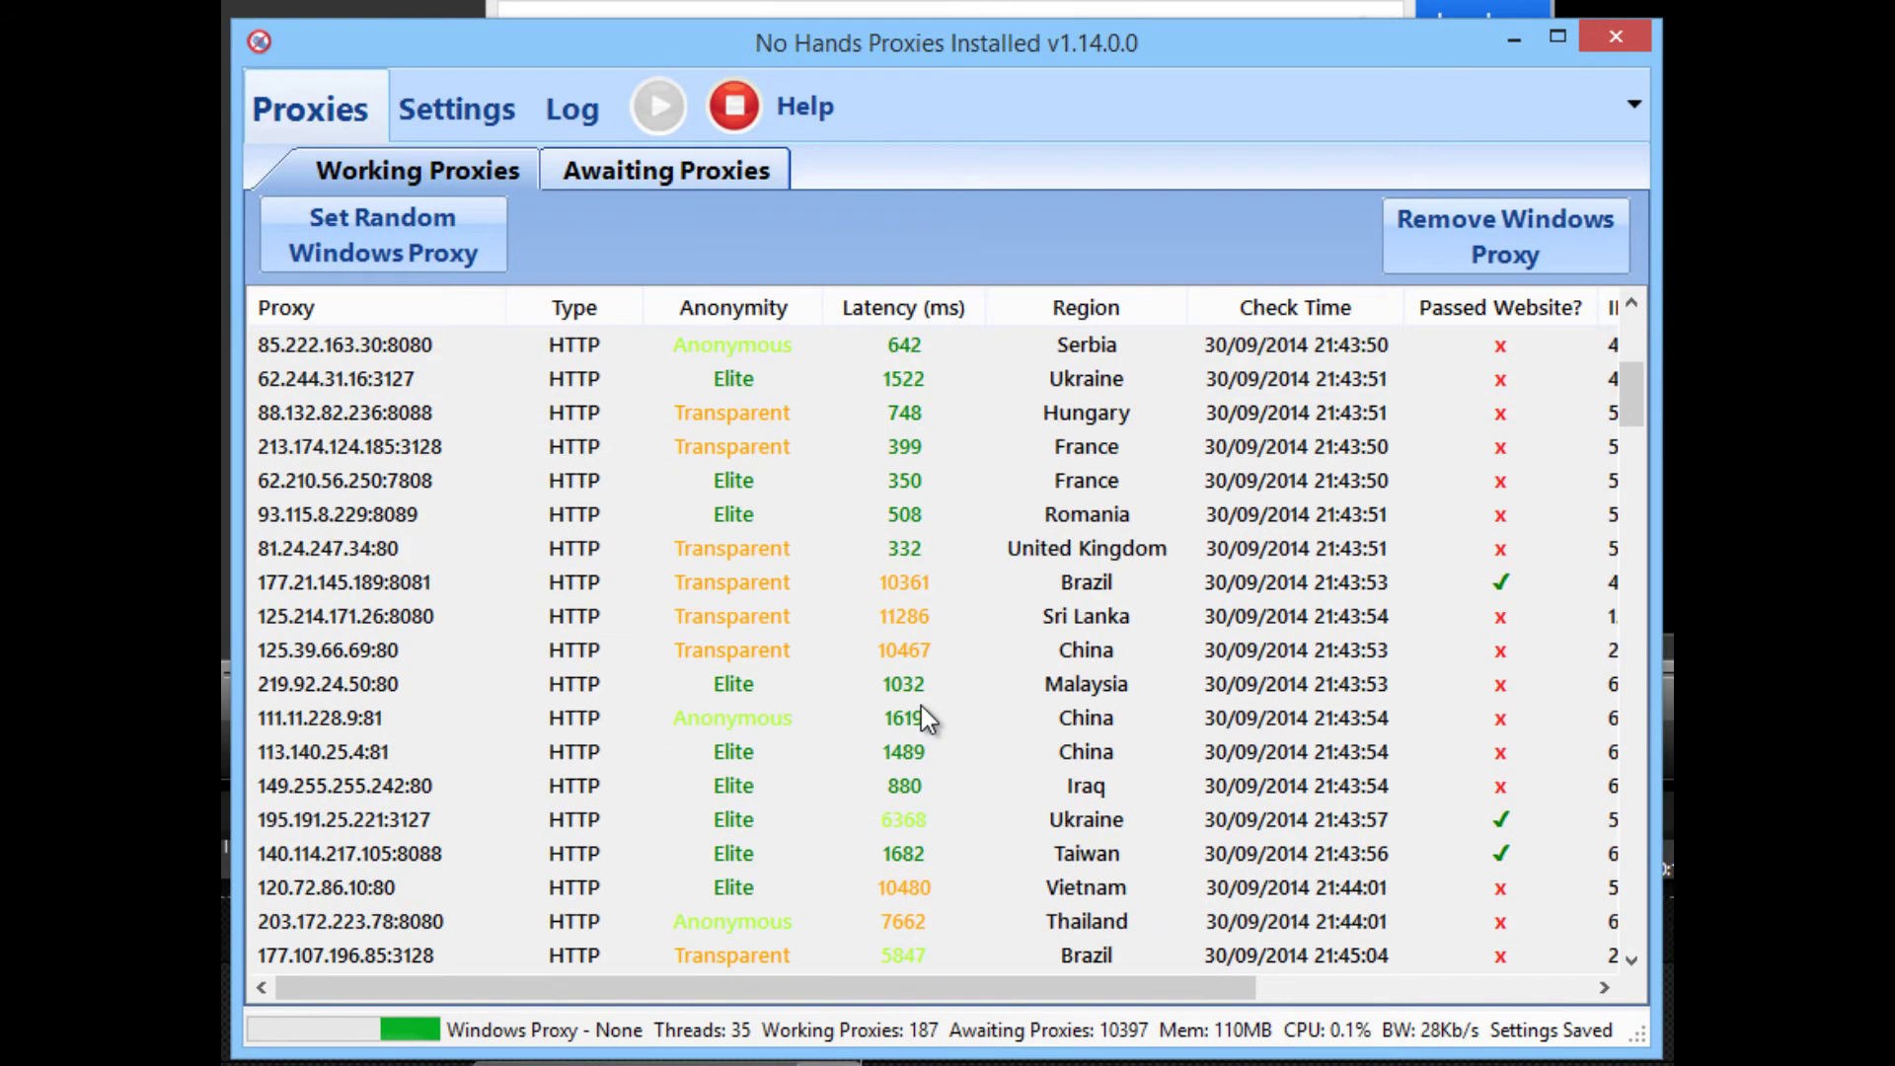
scroll(921, 707, down, 20)
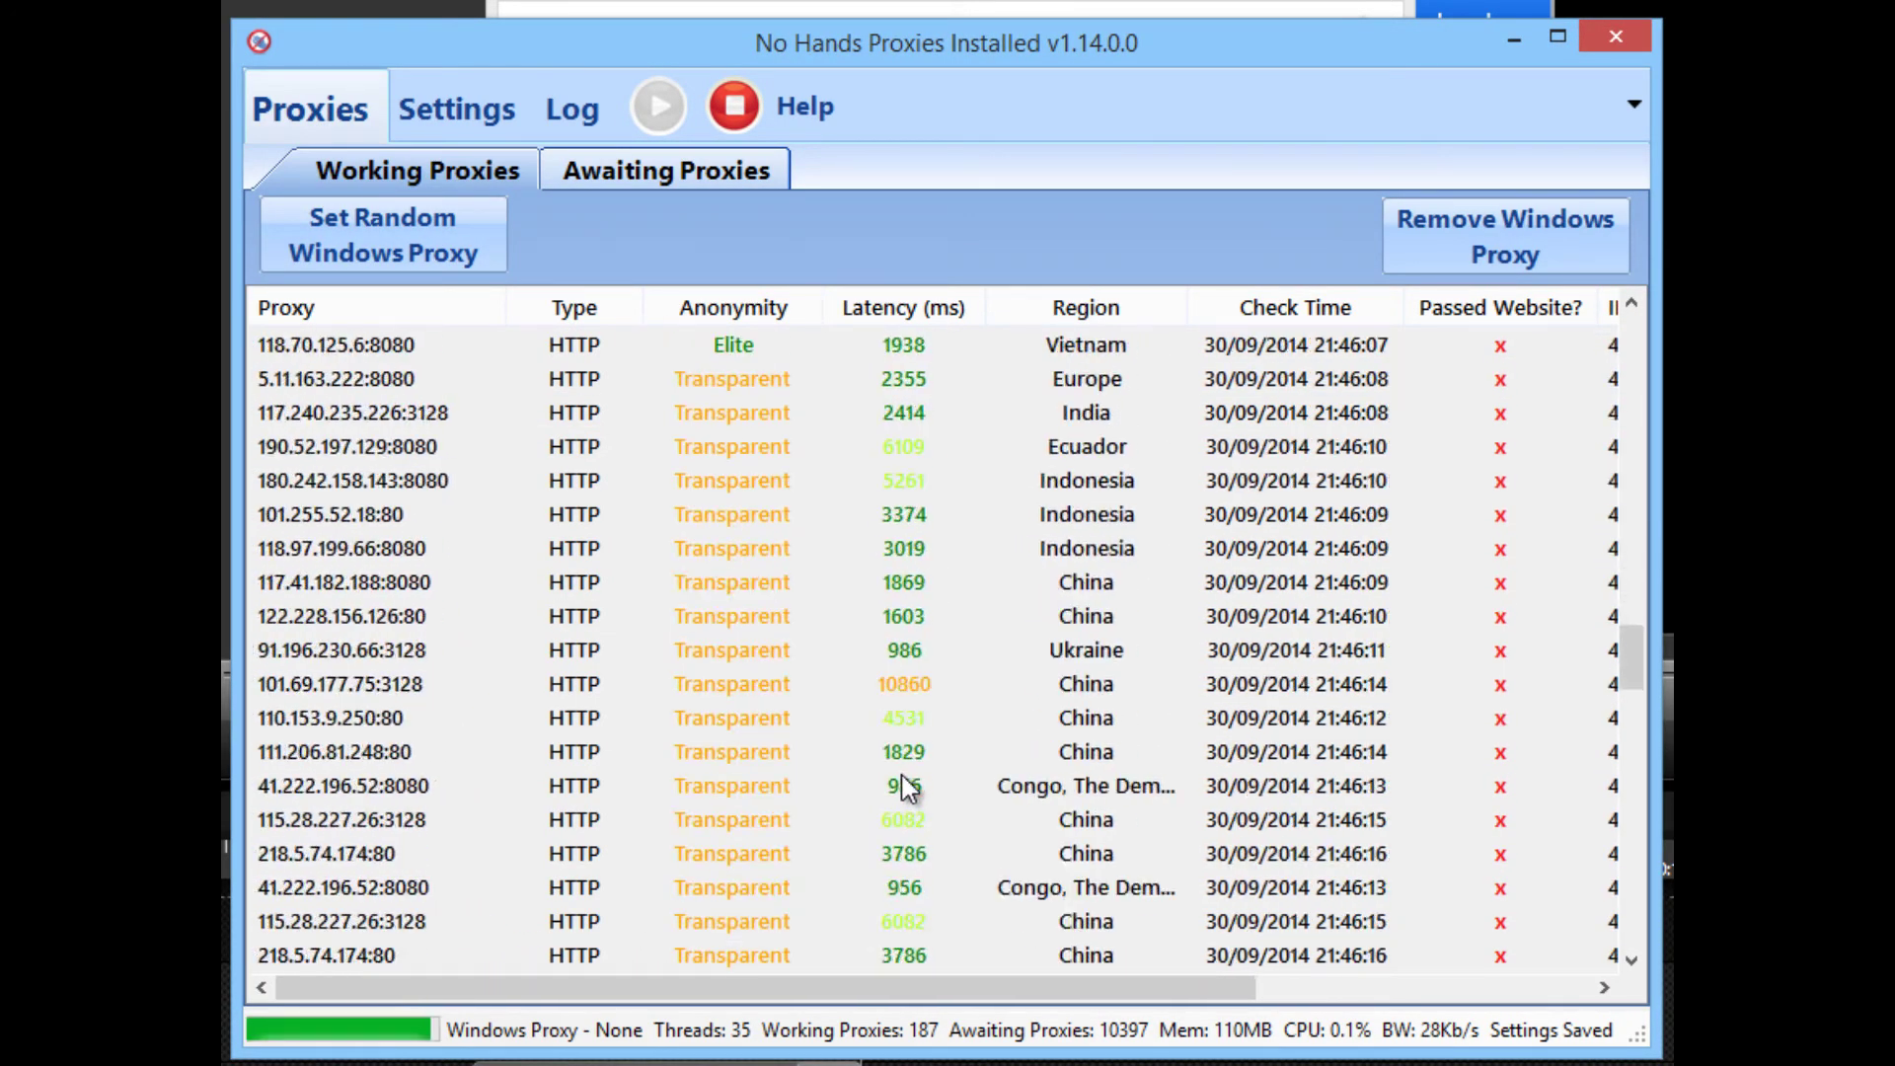
scroll(908, 789, down, 20)
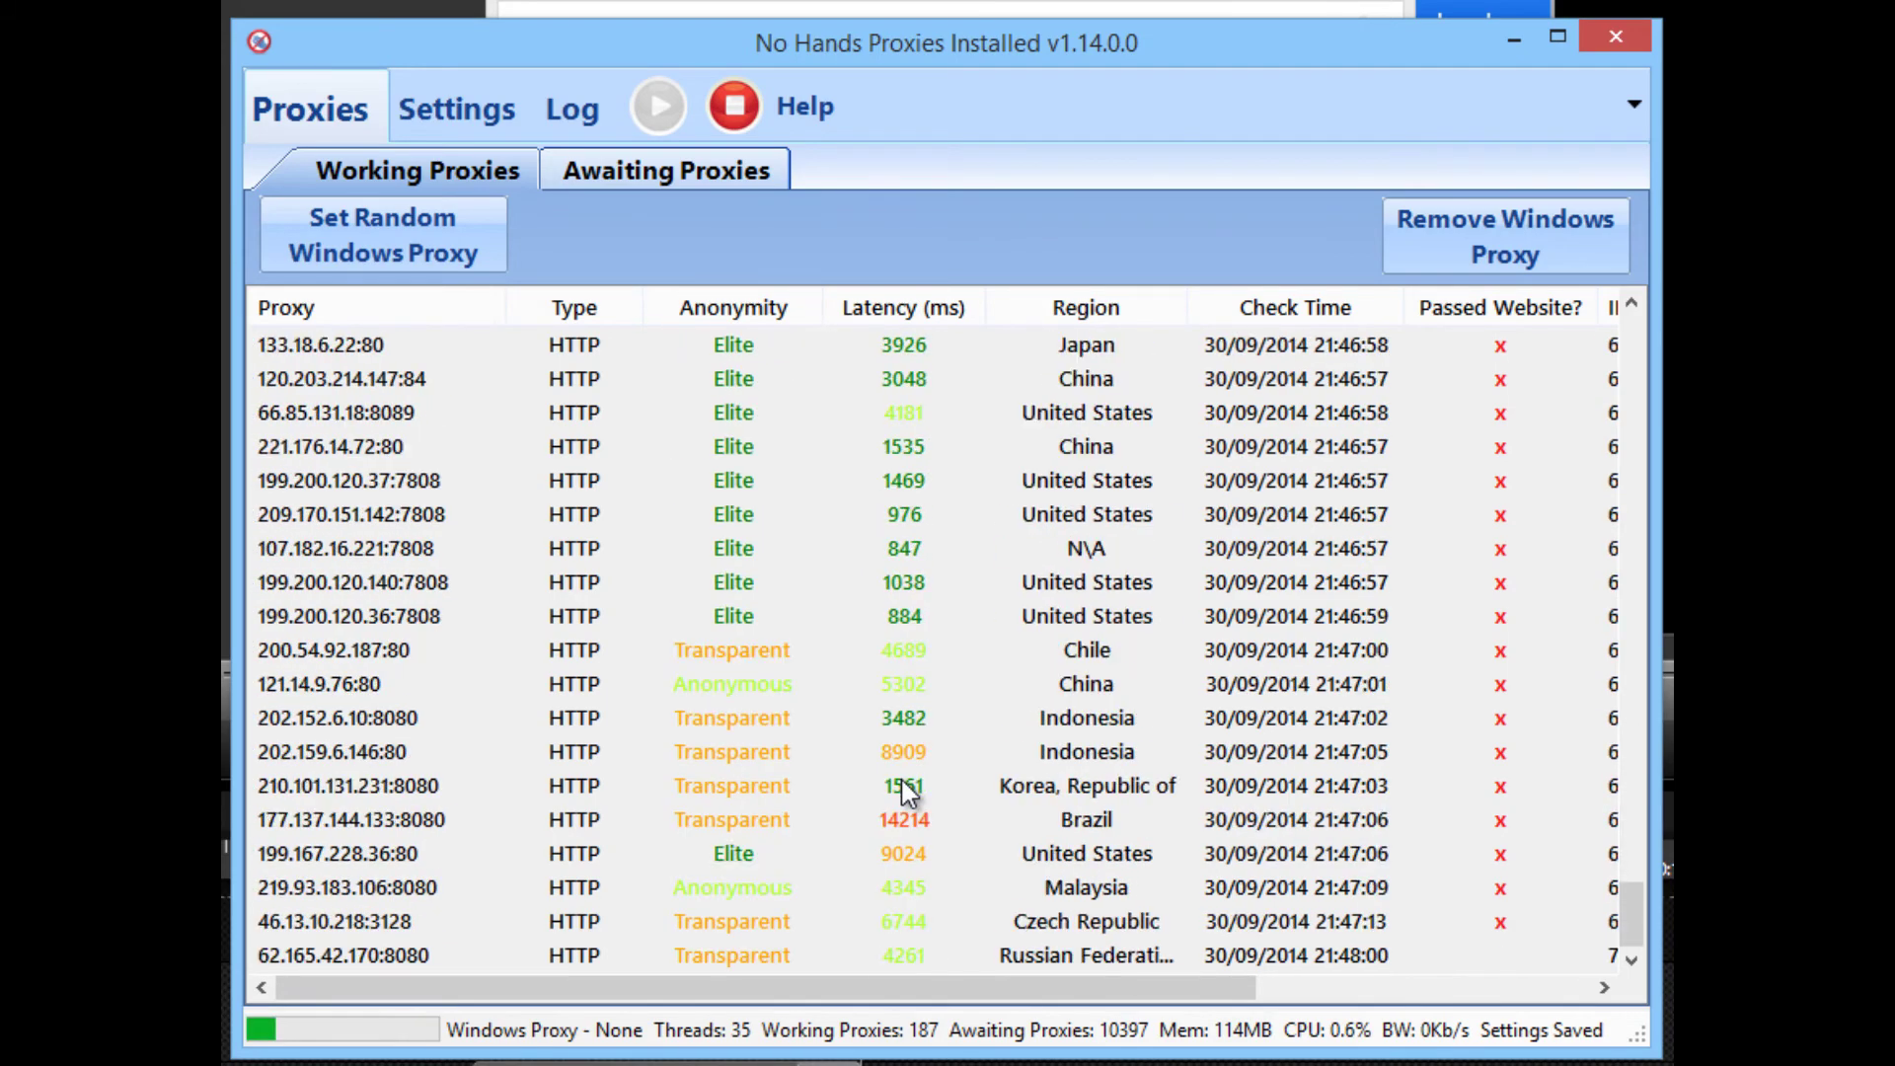
View the work log, and open the recently modified 1 KB and 2 KB text documents together from the file folder
click(571, 110)
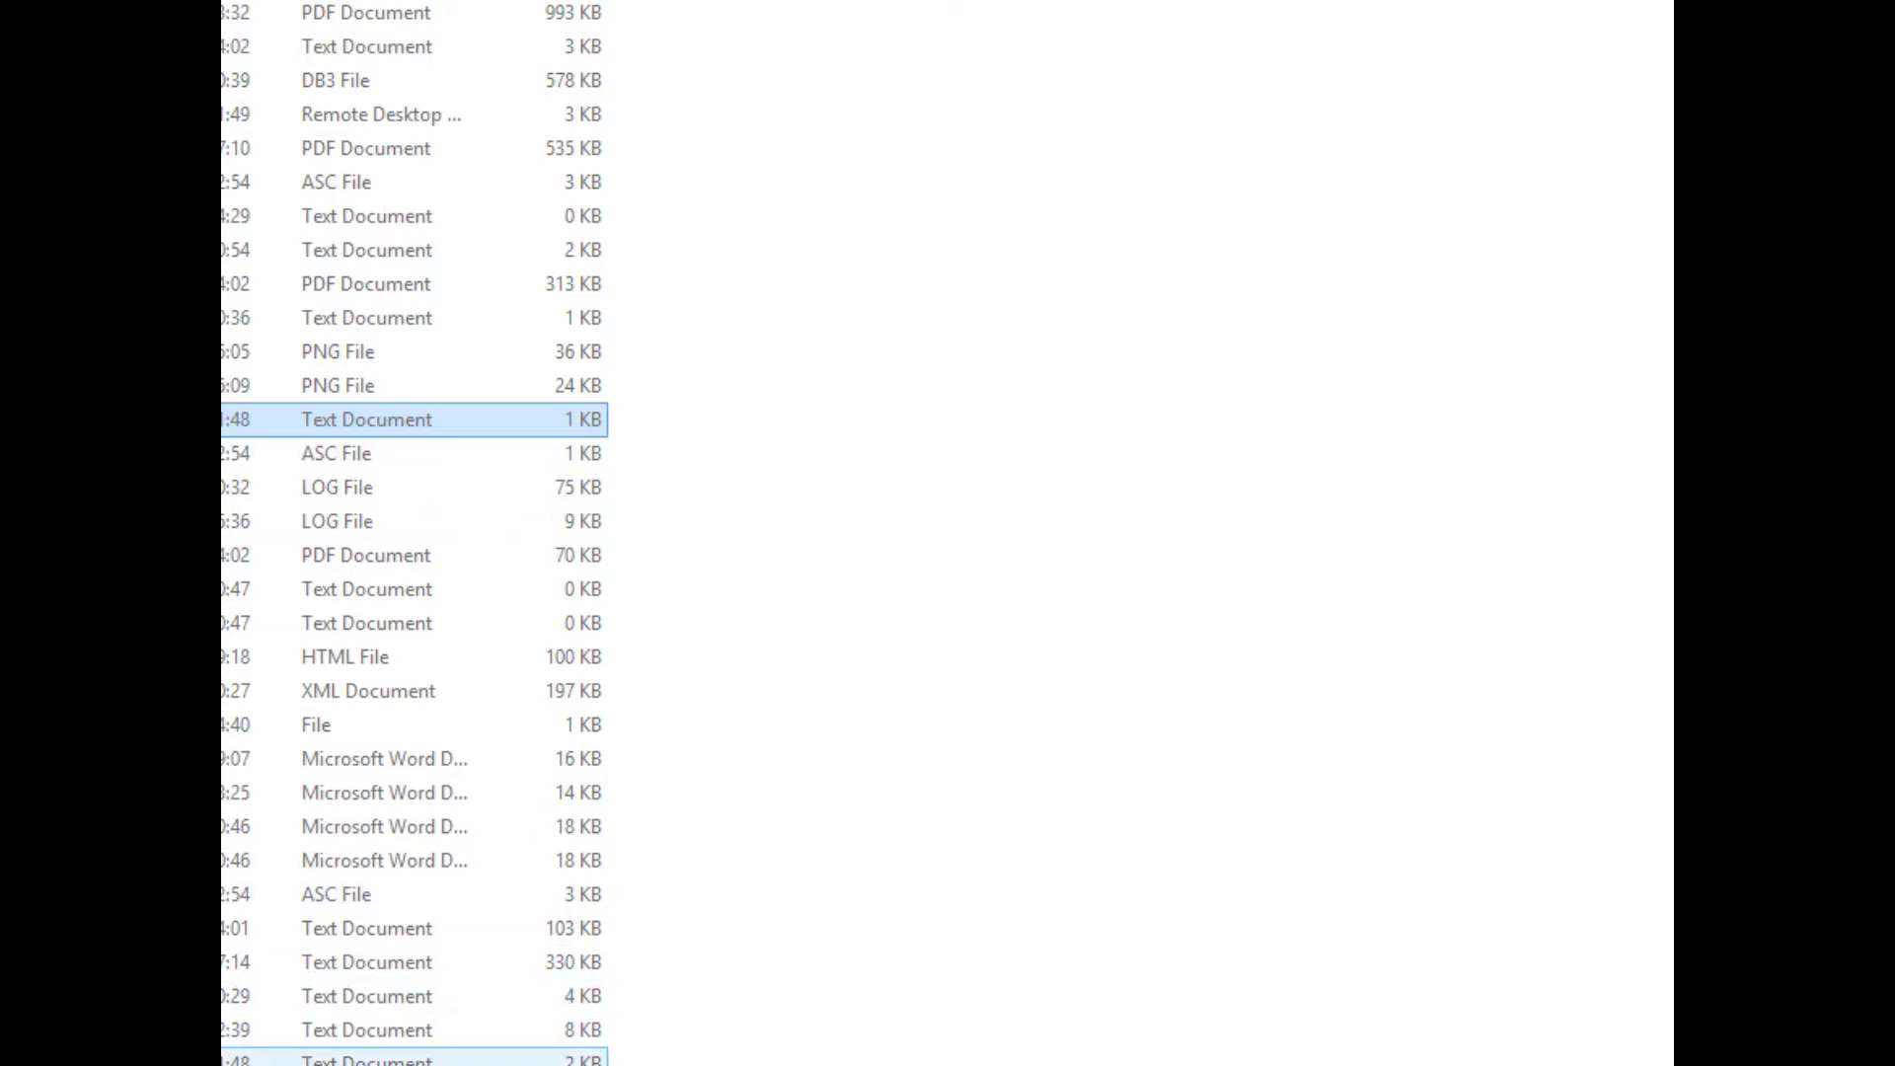
ctrl+click(237, 1060)
right_click(237, 1060)
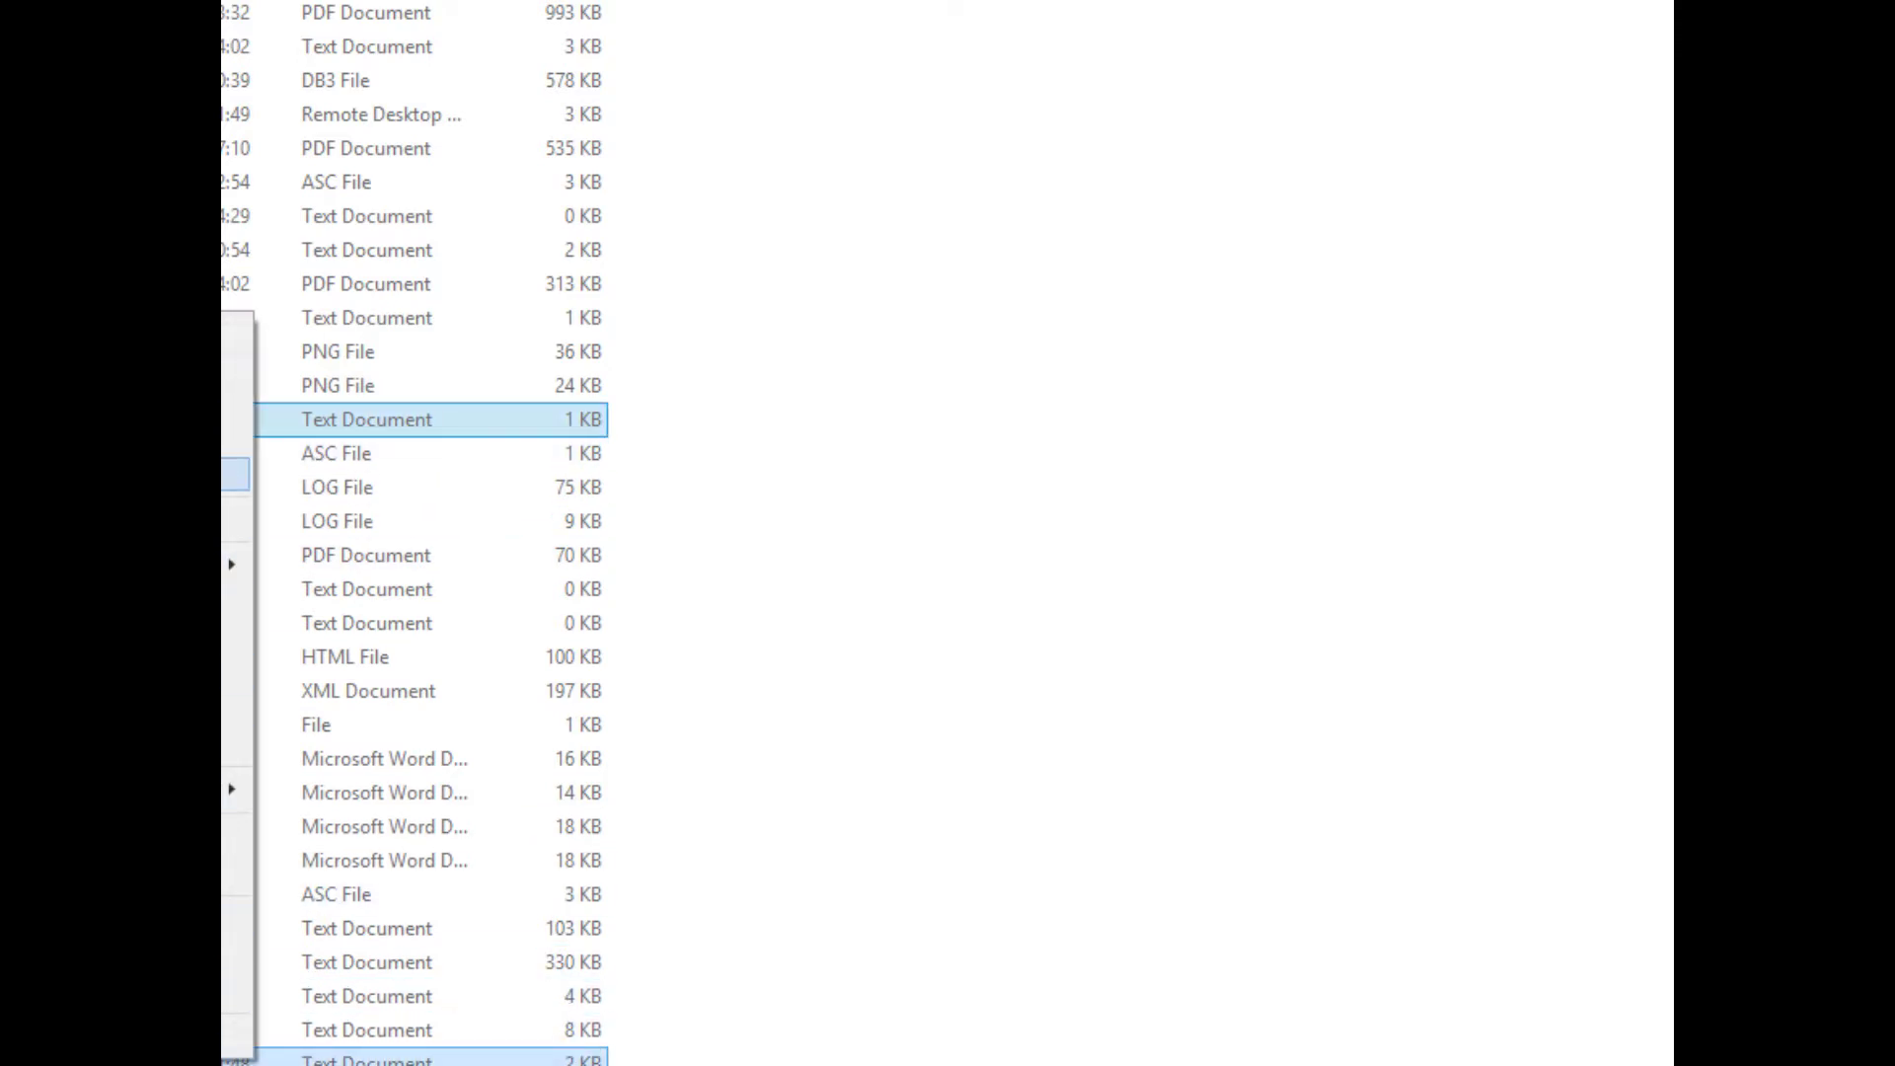
click(235, 473)
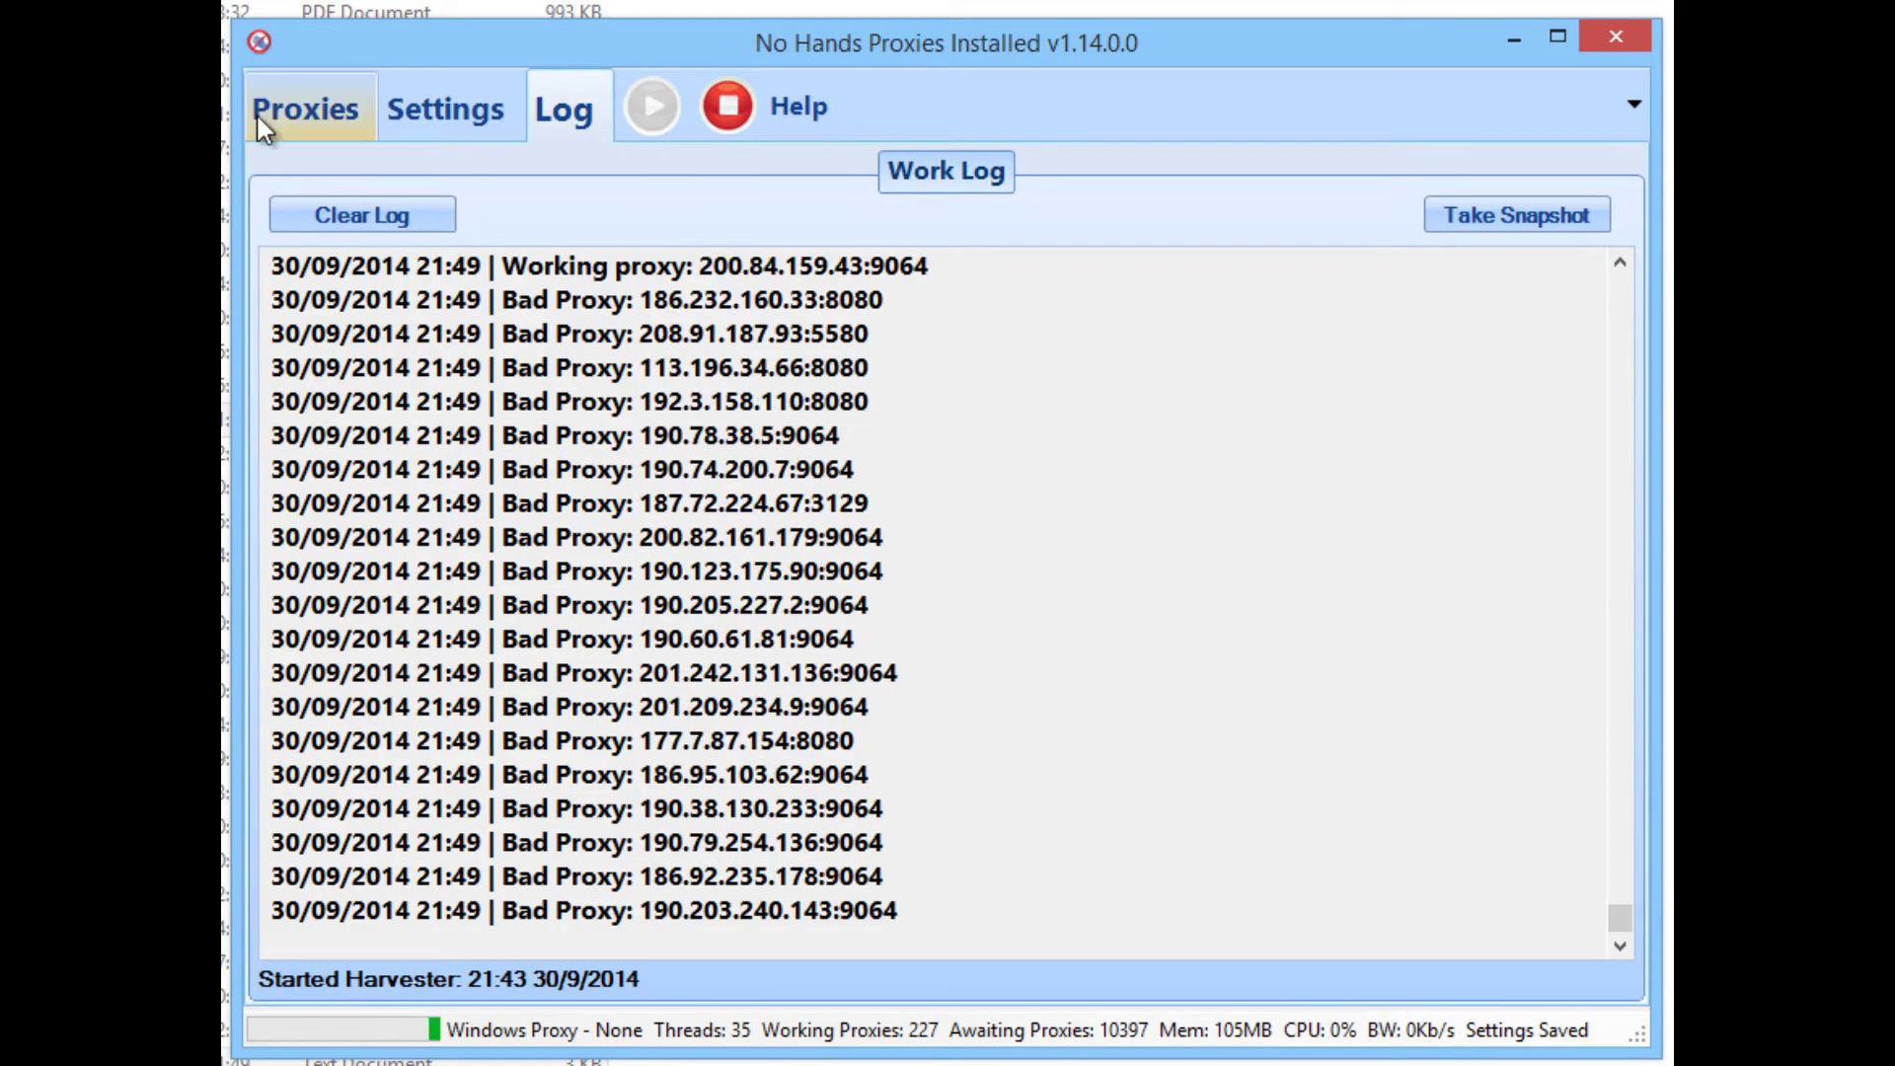
Switch back to No Hands Proxies and examine the latest proxies at the end of the Working Proxies list
click(271, 113)
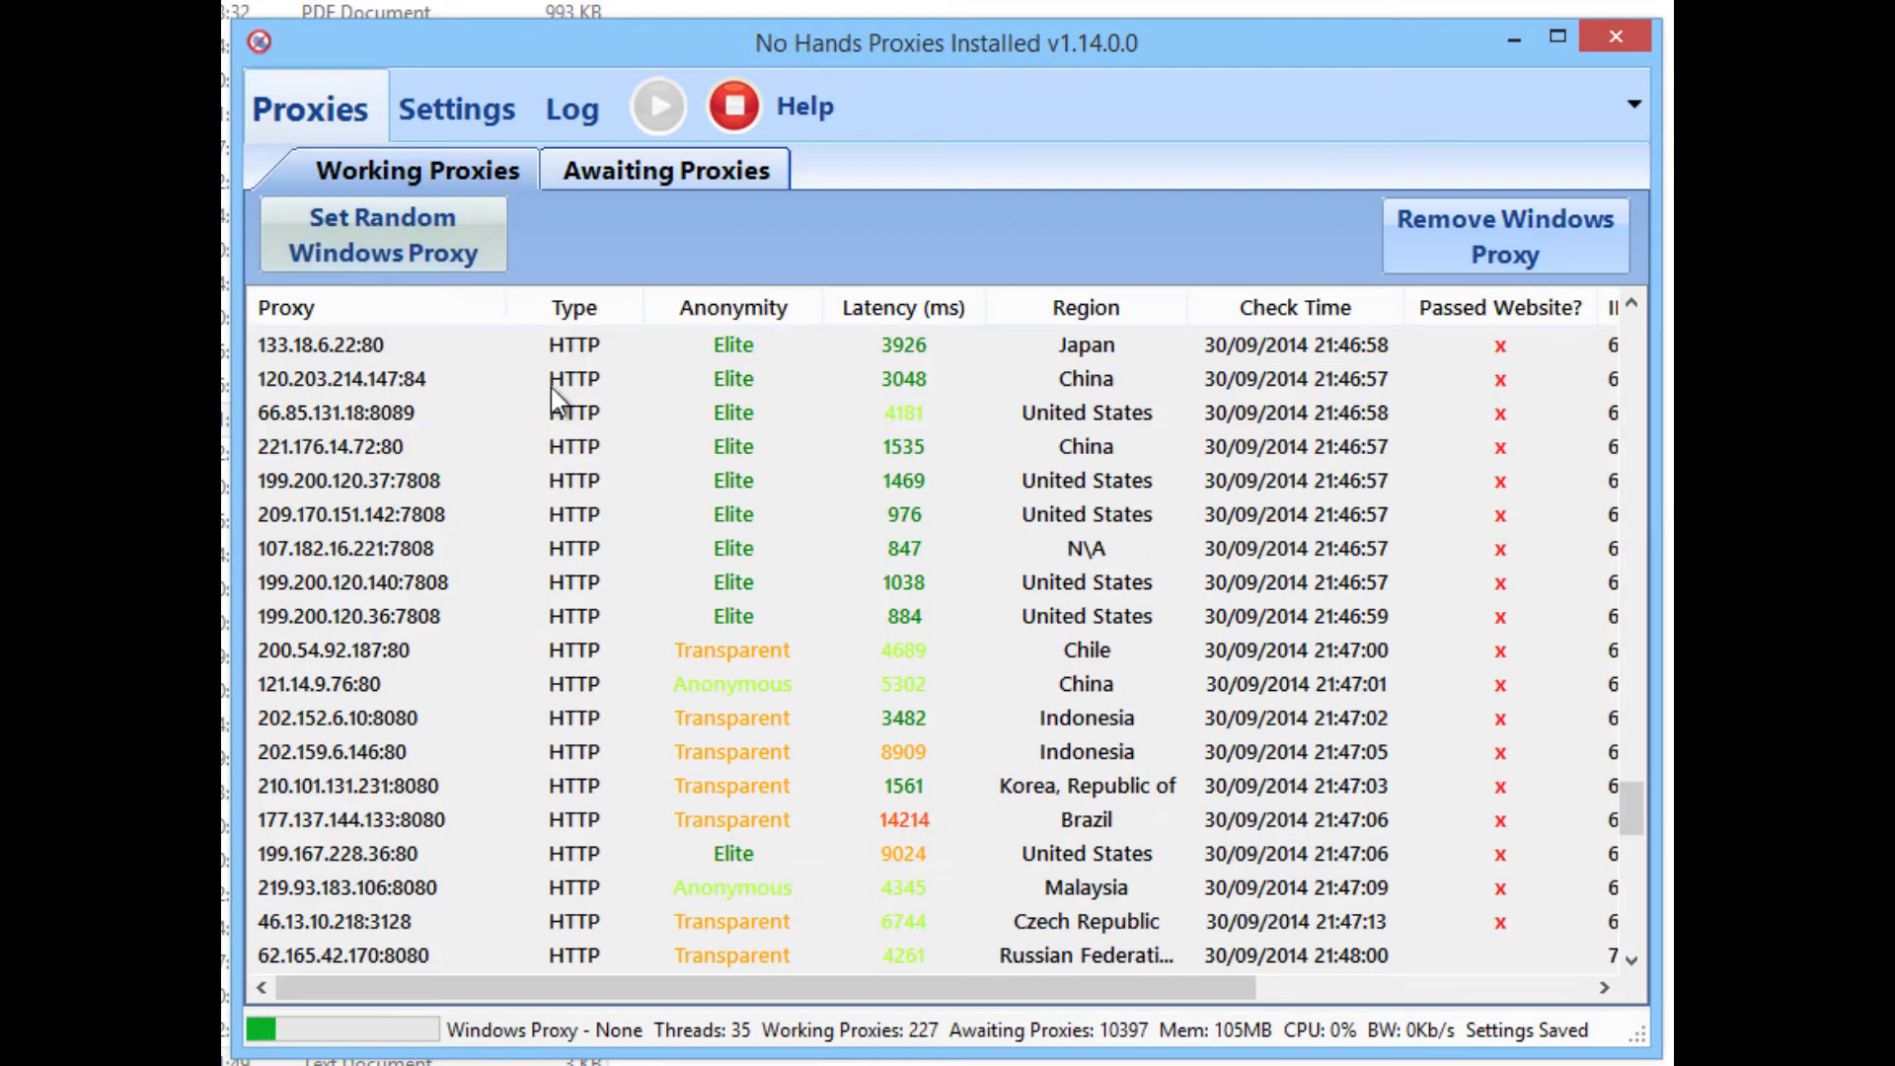
scroll(784, 586, down, 14)
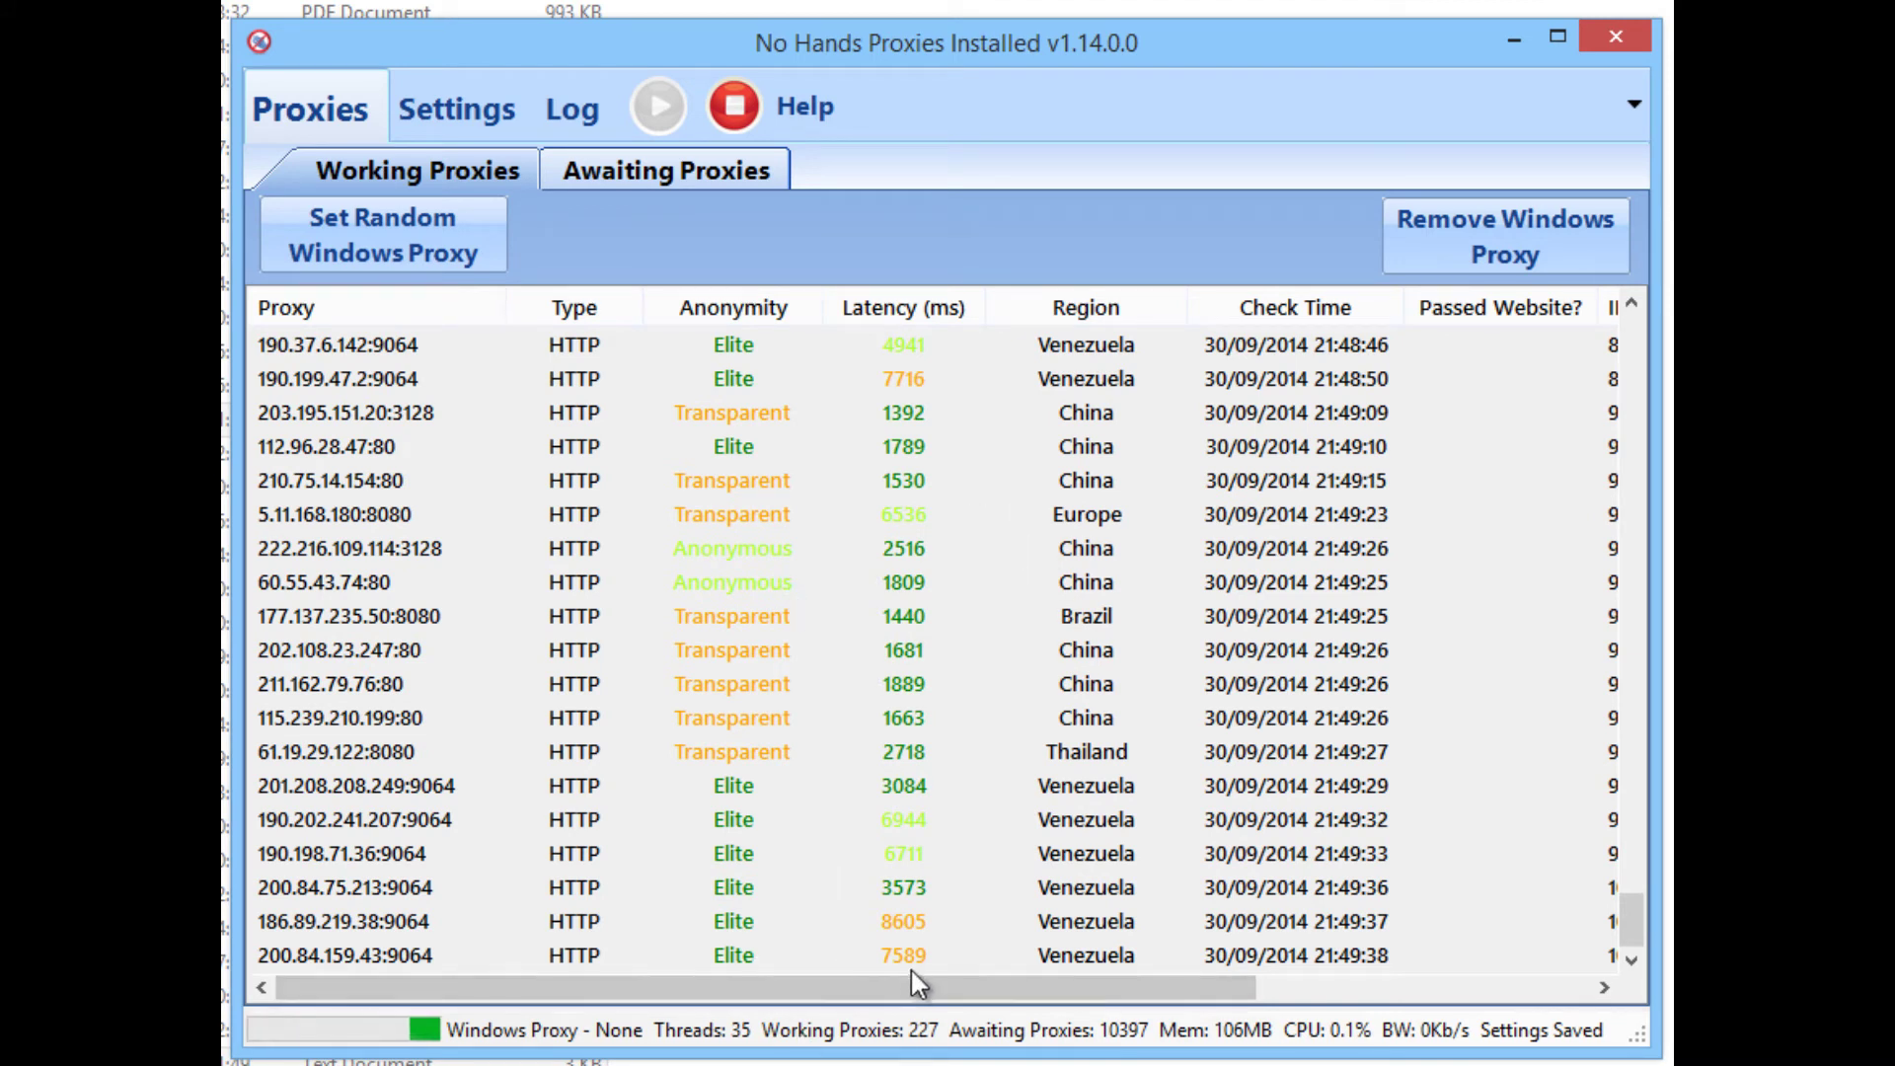
click(494, 1065)
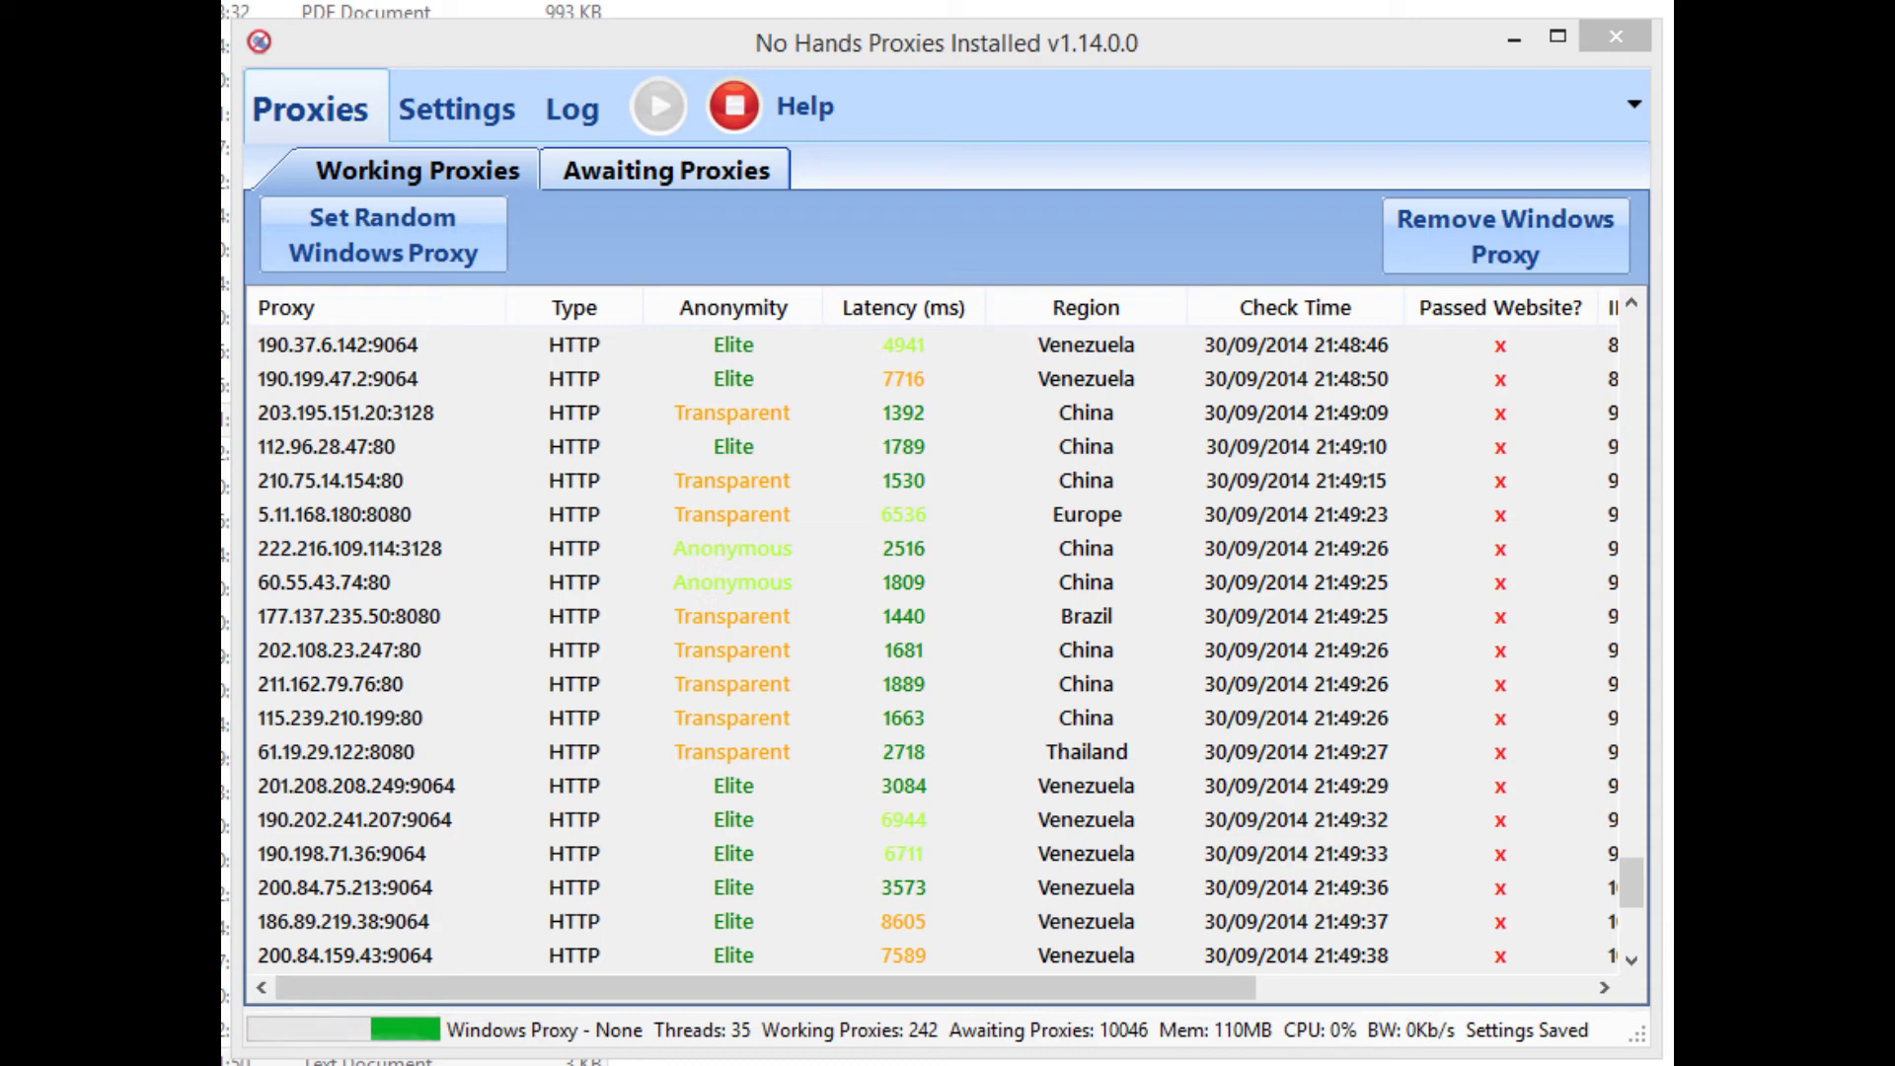
Compare the Passed Website results of older and newly found working proxies, and select the China proxy 125.39.66.66:80
scroll(979, 582, down, 3)
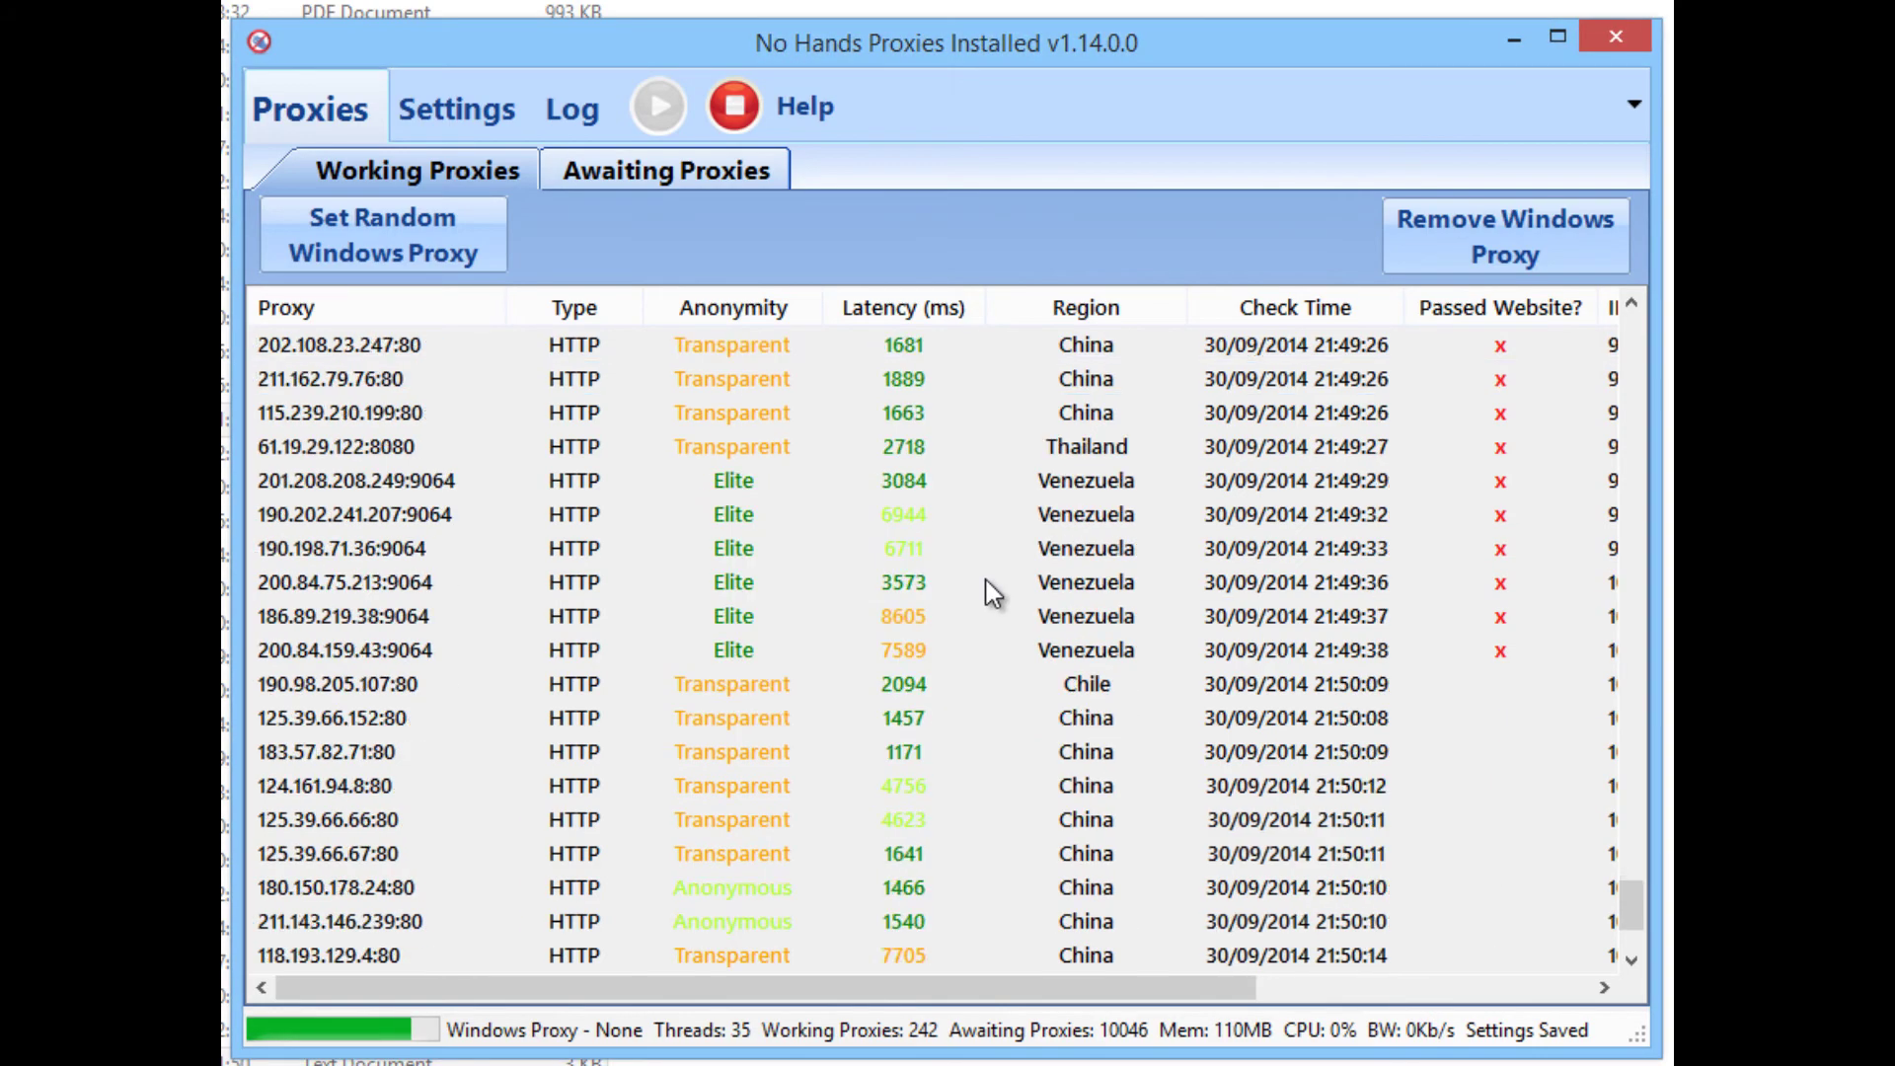
scroll(987, 578, up, 15)
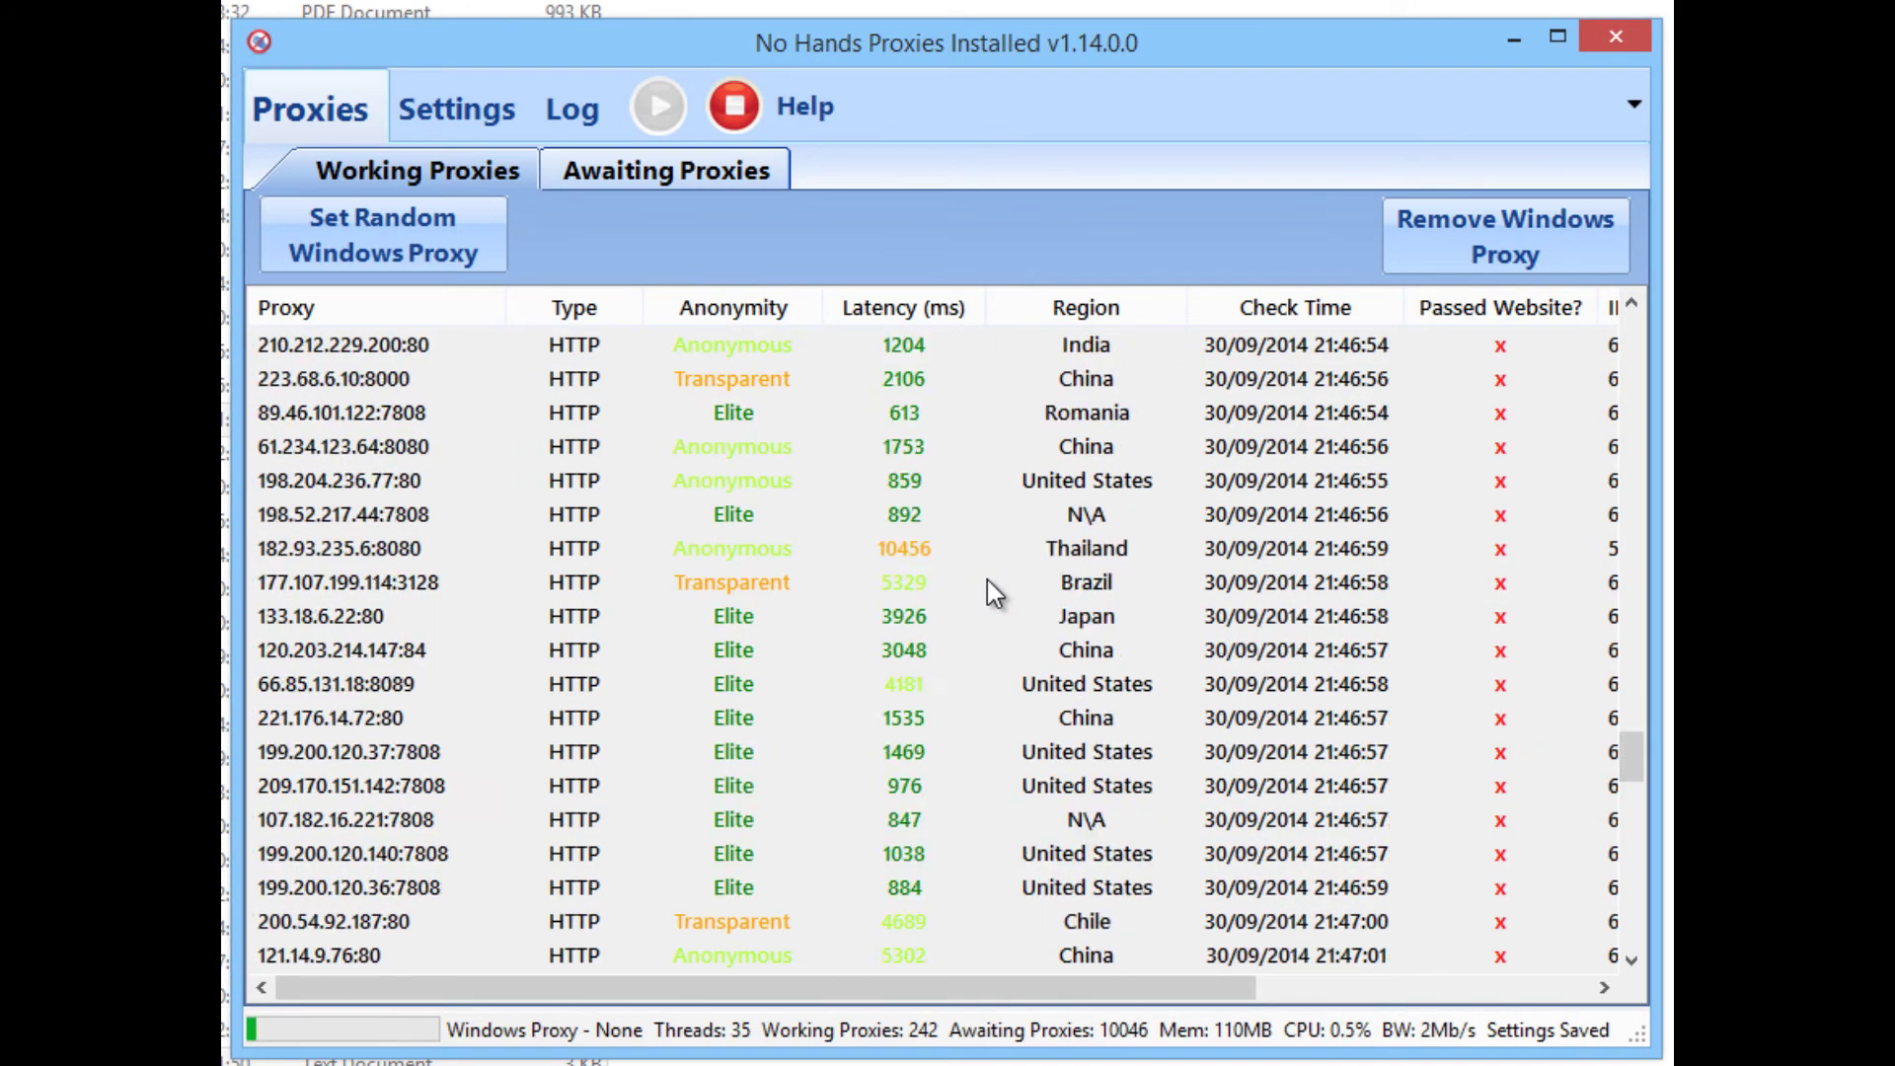
scroll(987, 578, up, 20)
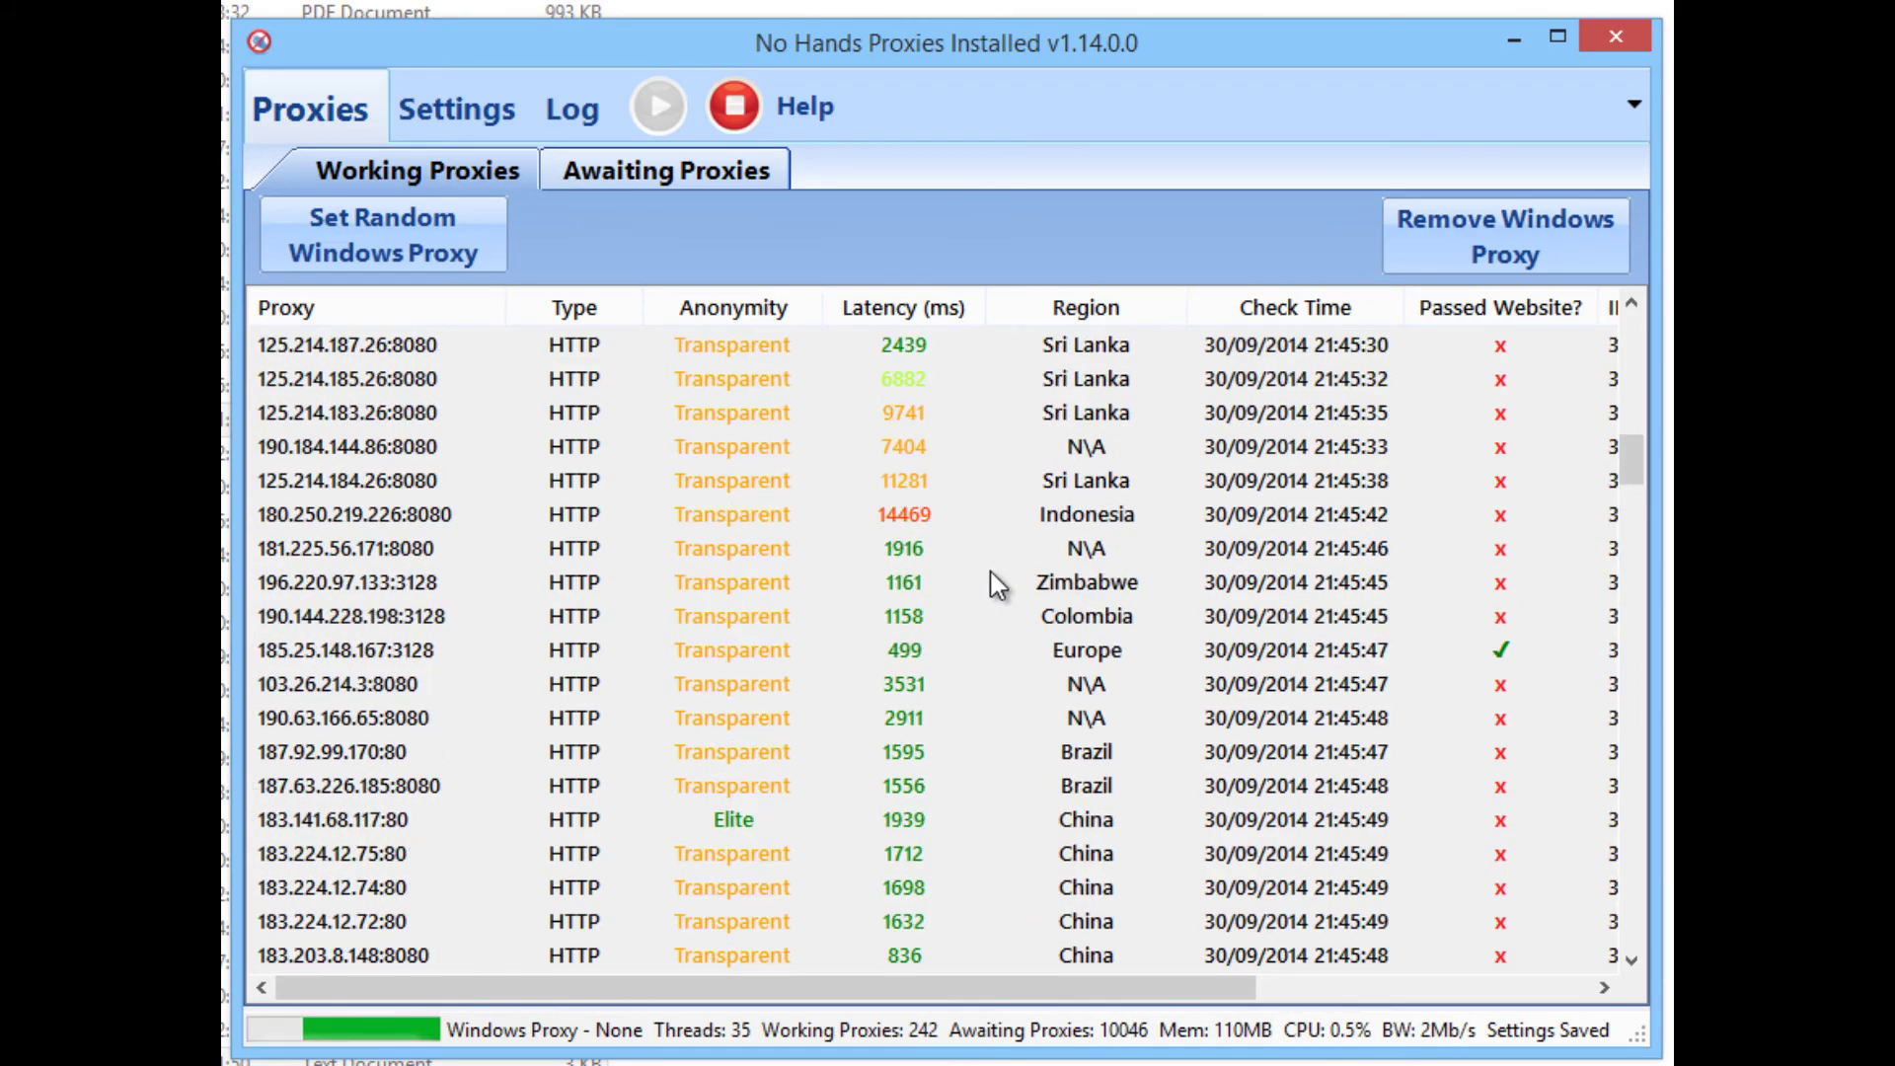
scroll(995, 582, up, 10)
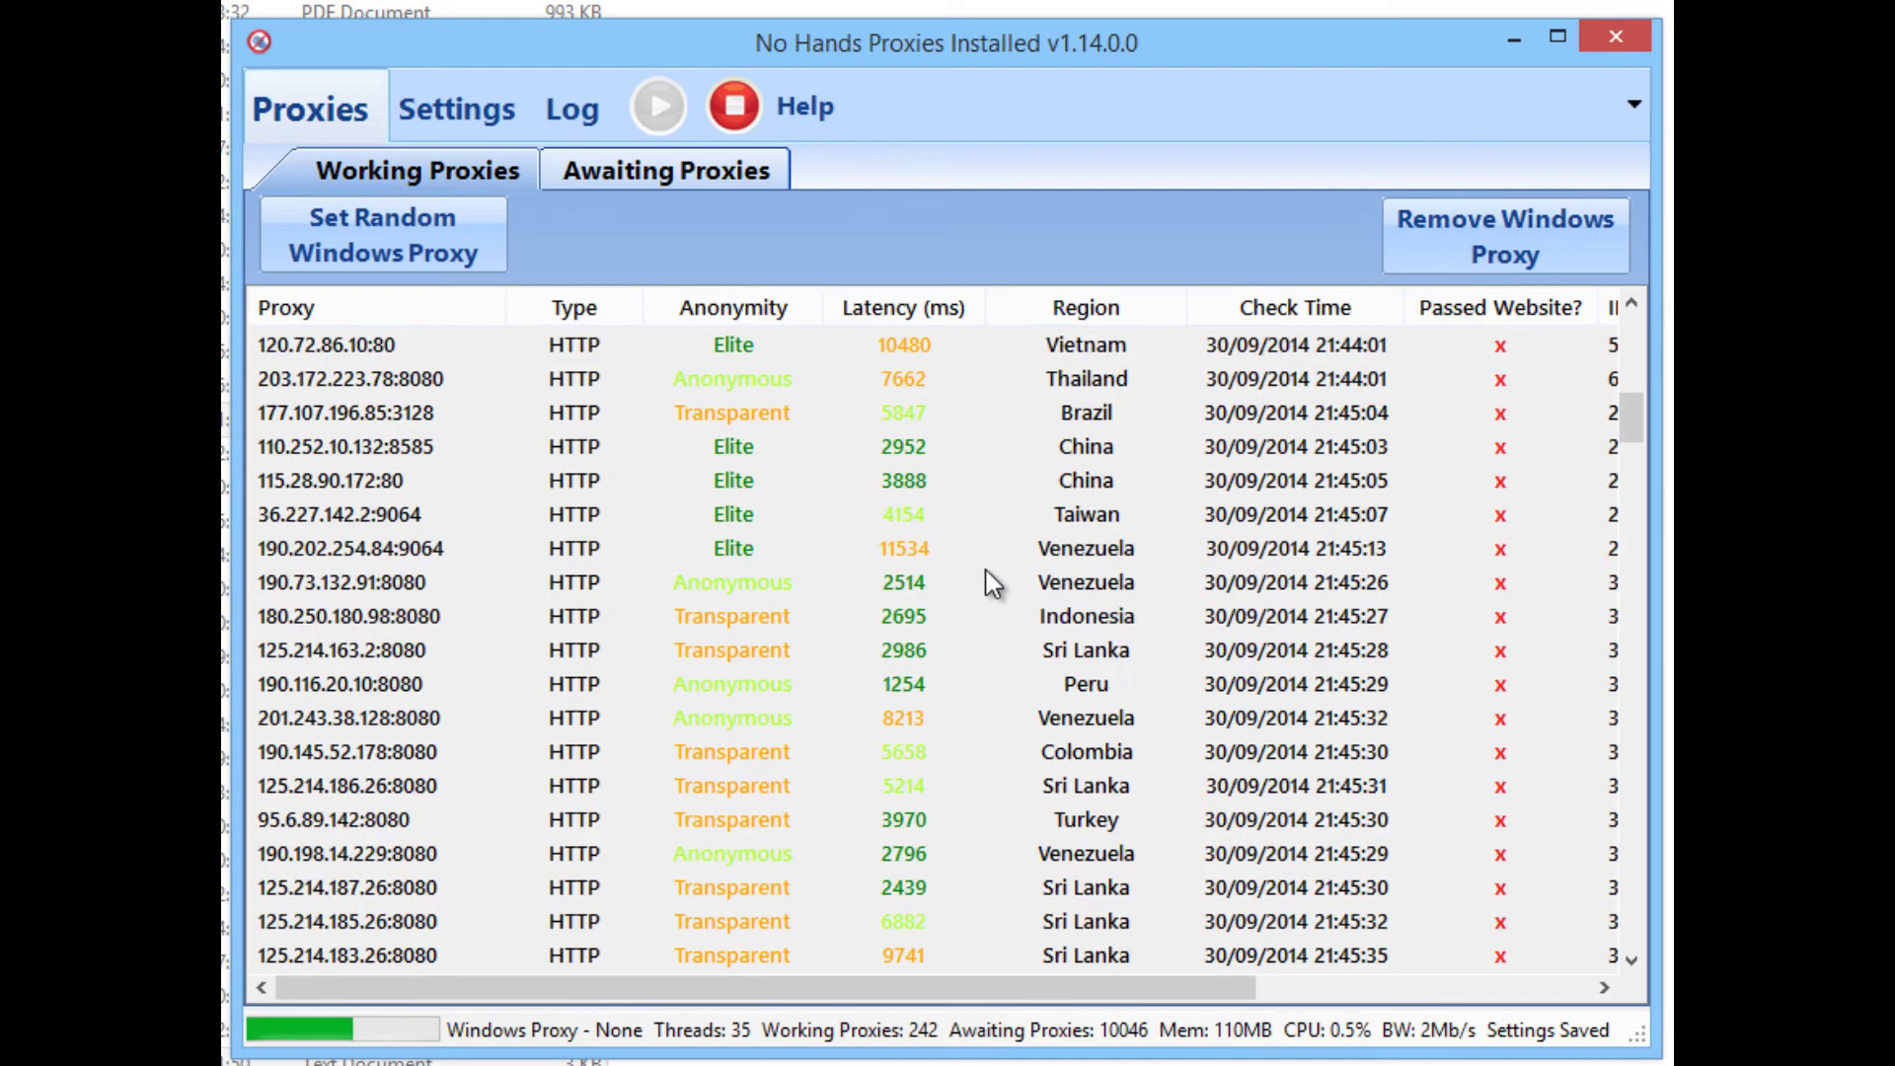
scroll(986, 571, down, 20)
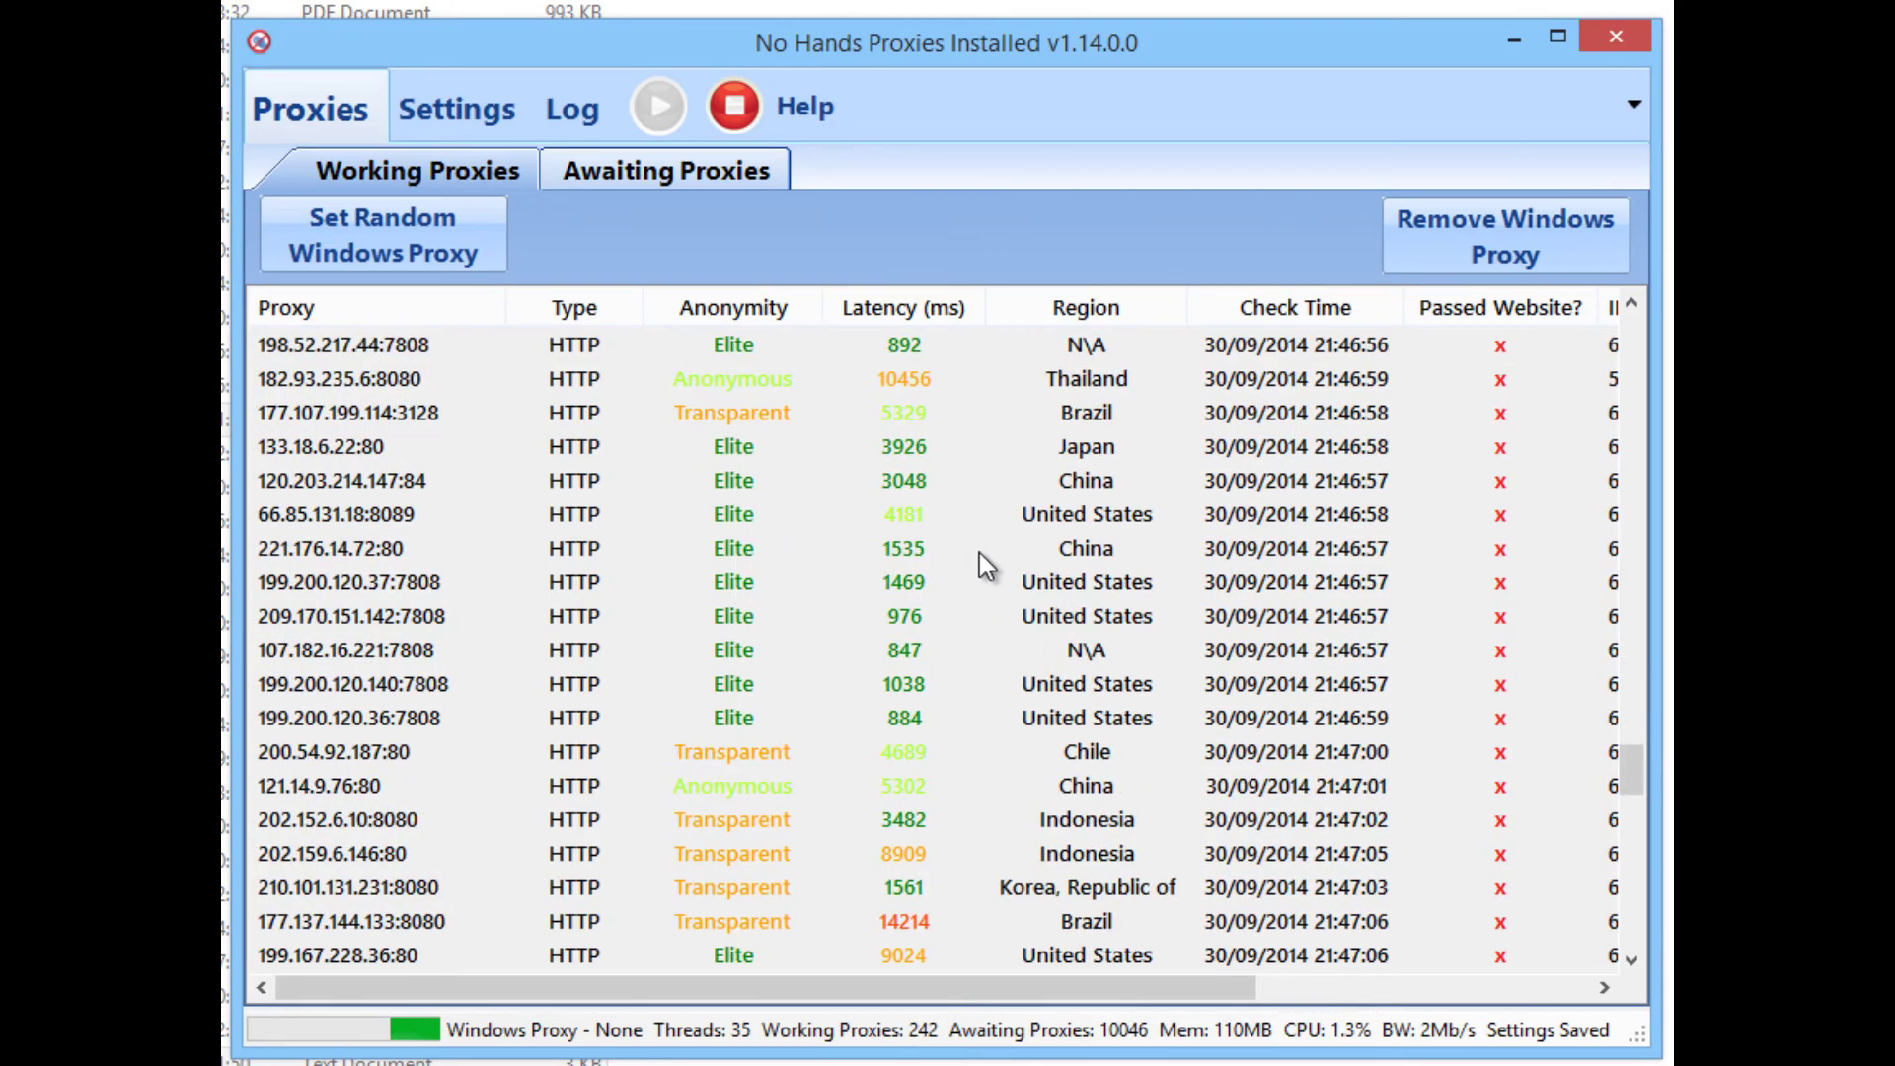
scroll(987, 568, down, 15)
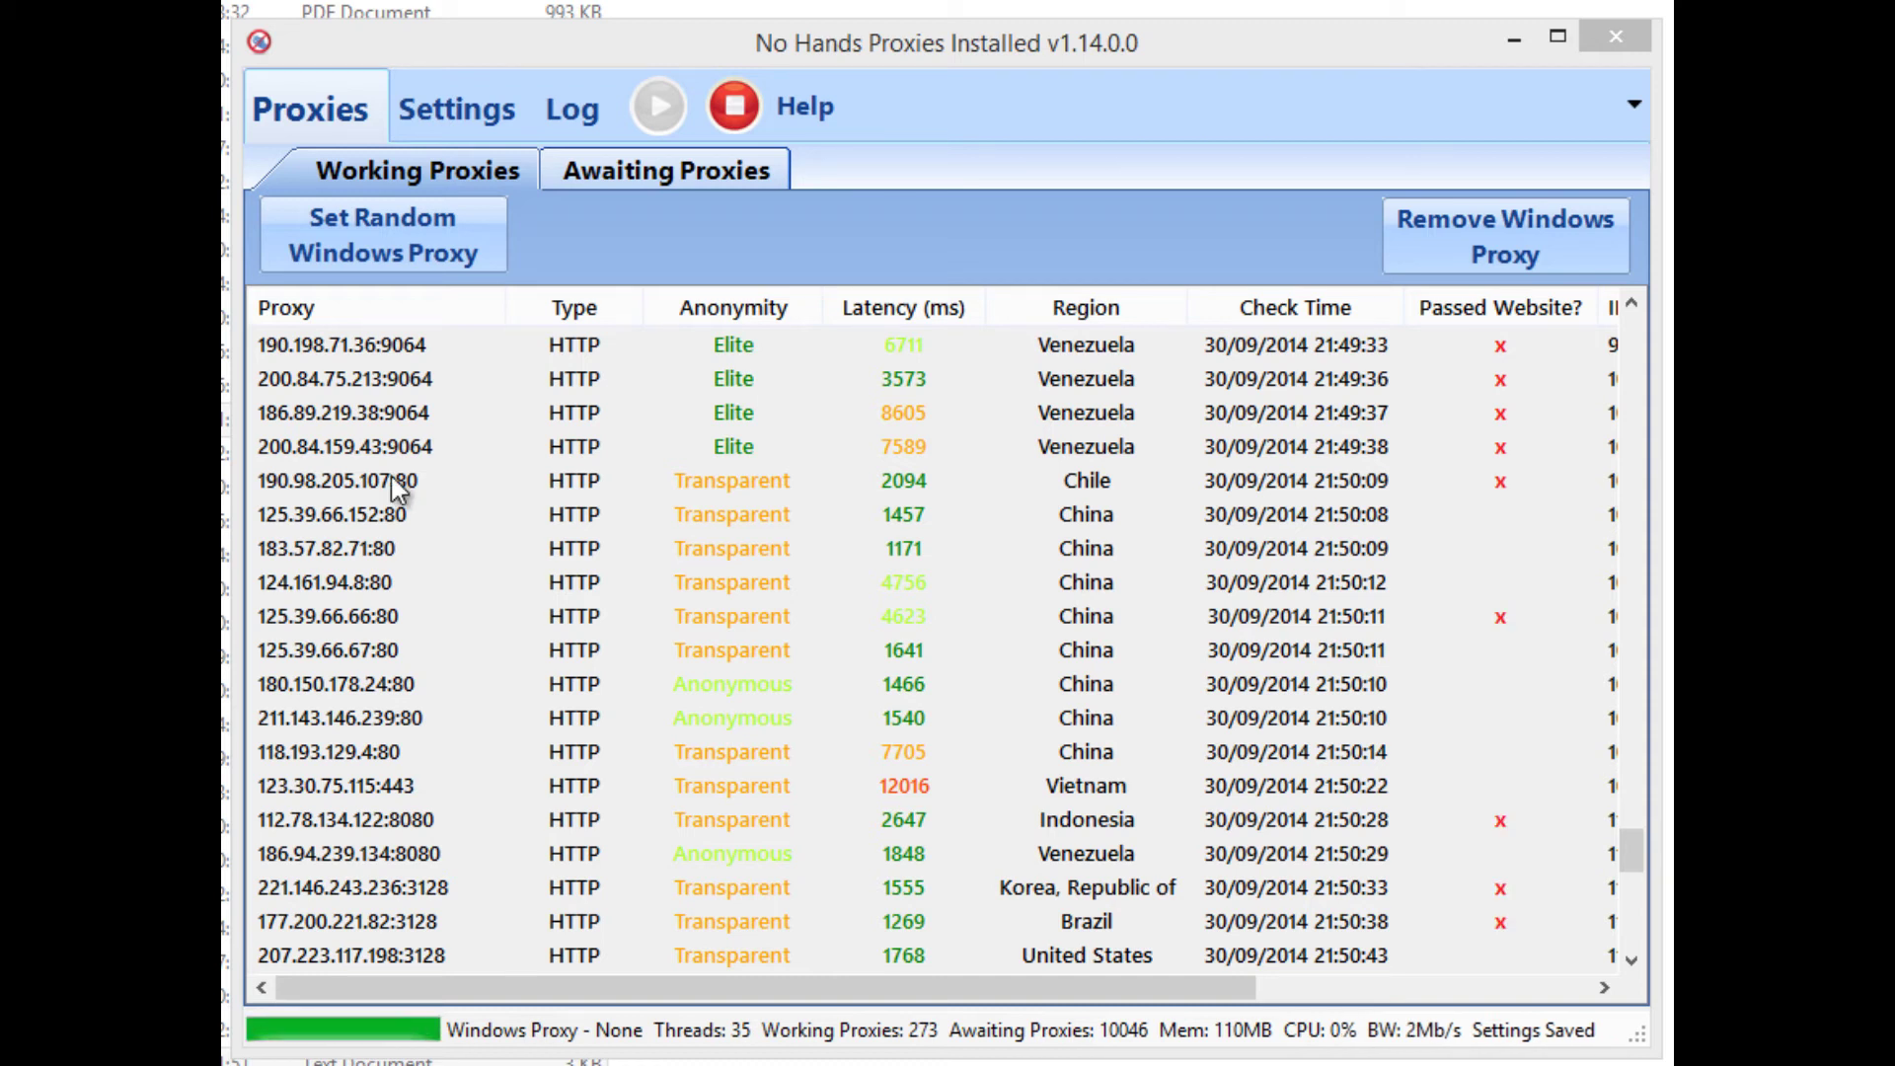
click(1258, 612)
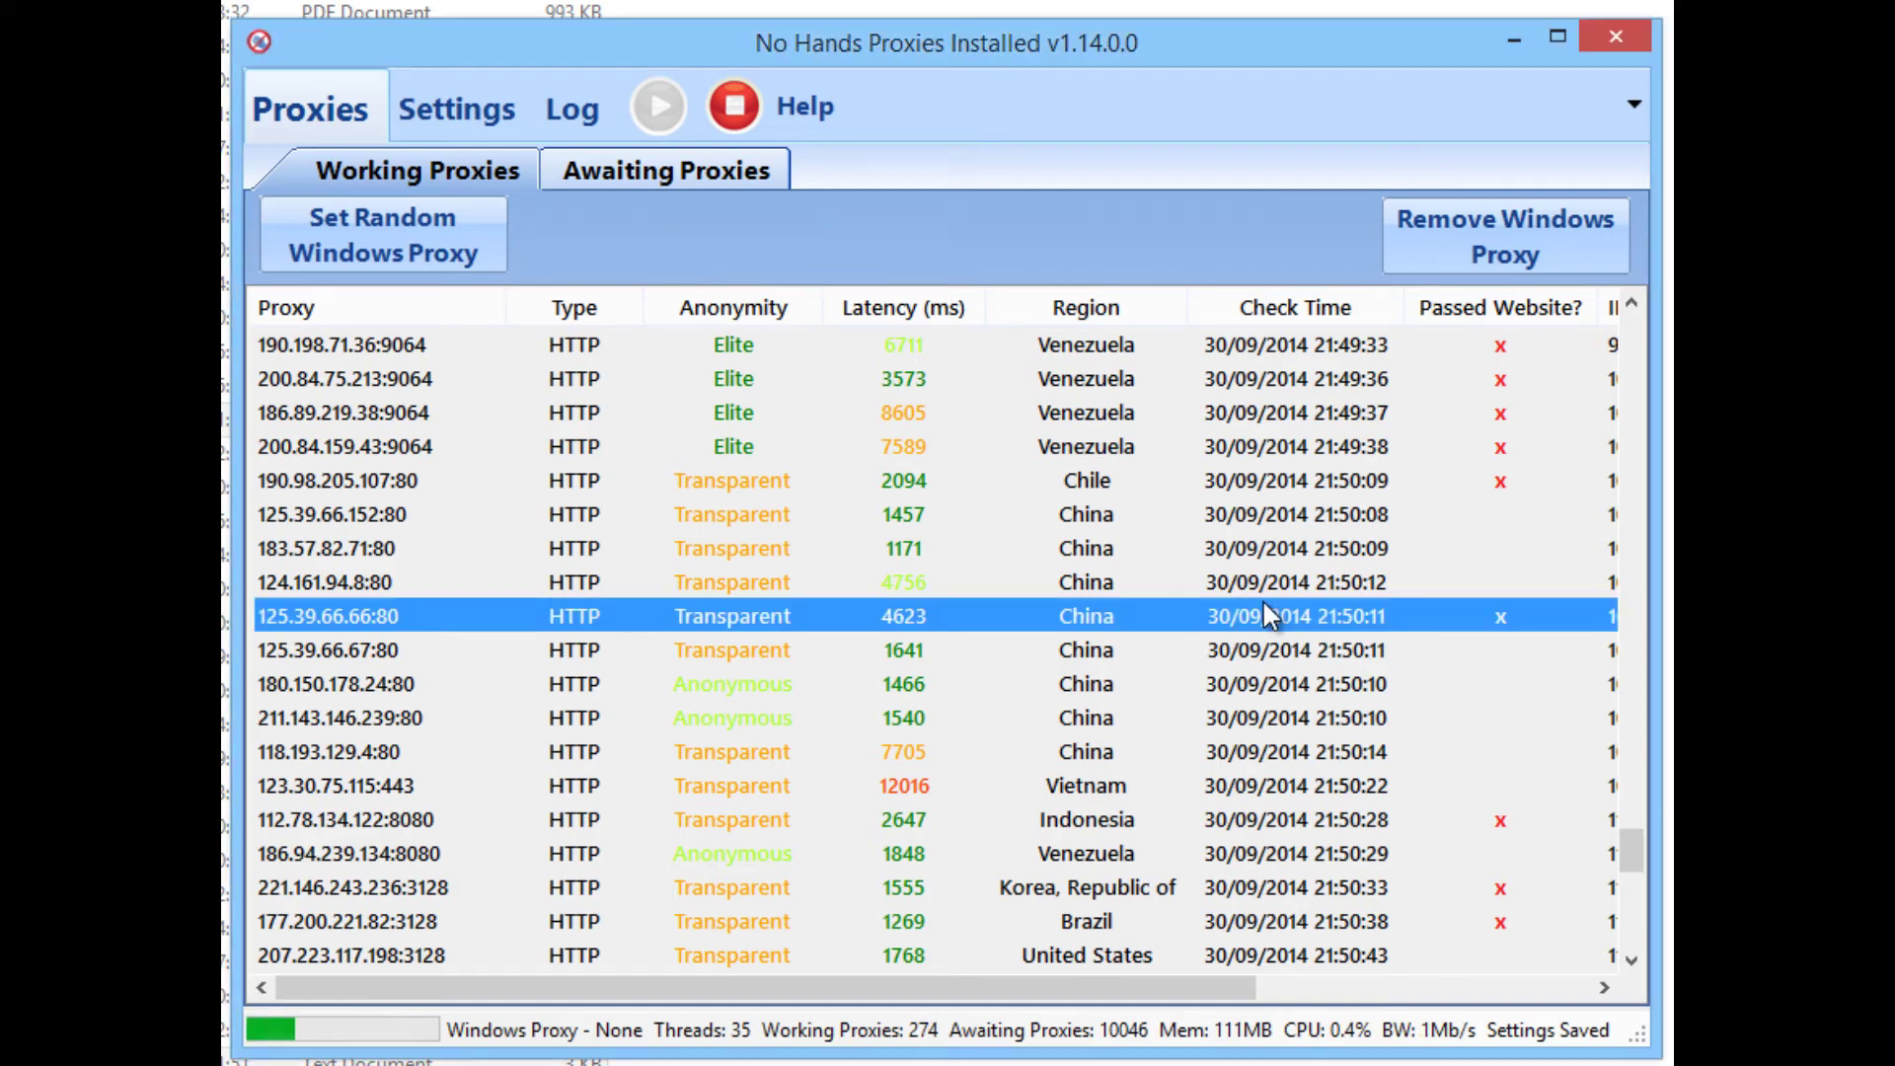
Connect to the saved remote computer NHSEO1 through Remote Desktop Connection, accepting its untrusted certificate
scroll(1263, 614, down, 4)
scroll(1263, 613, down, 3)
key(super)
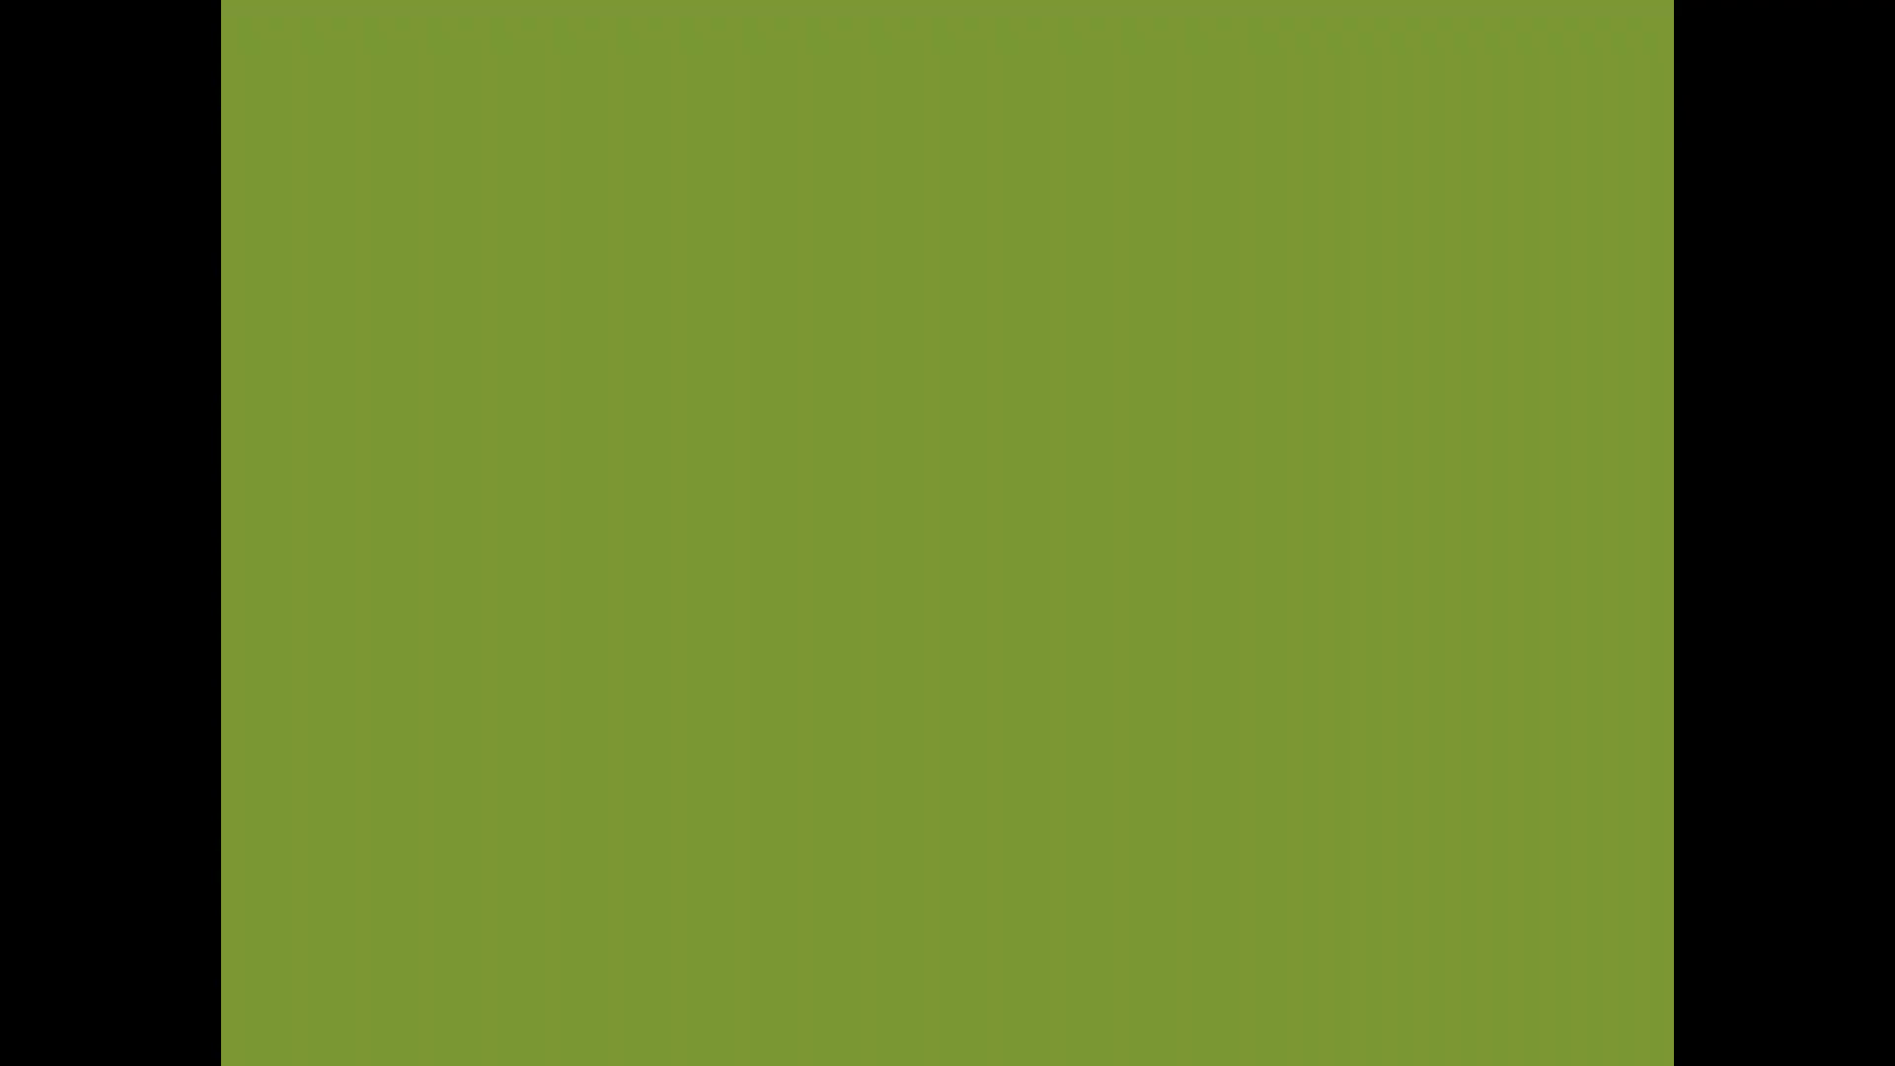
key(Return)
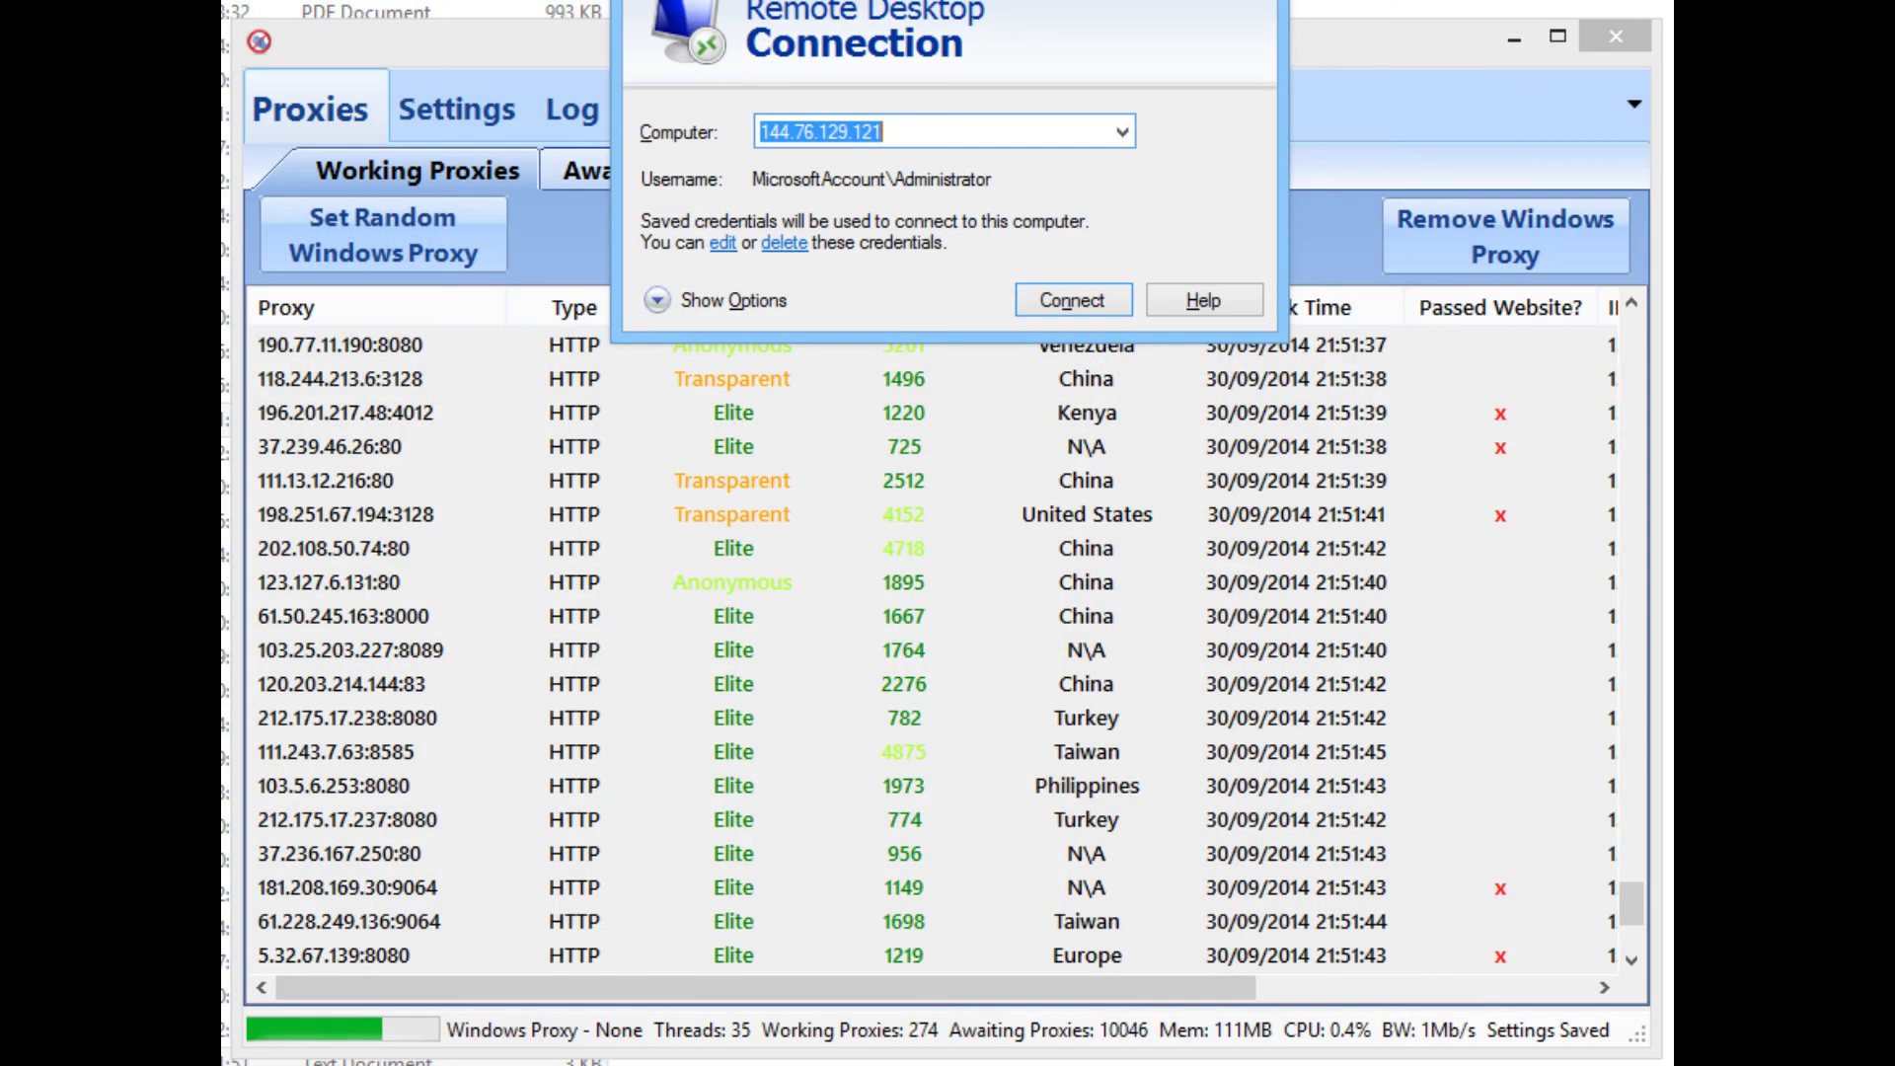
key(Return)
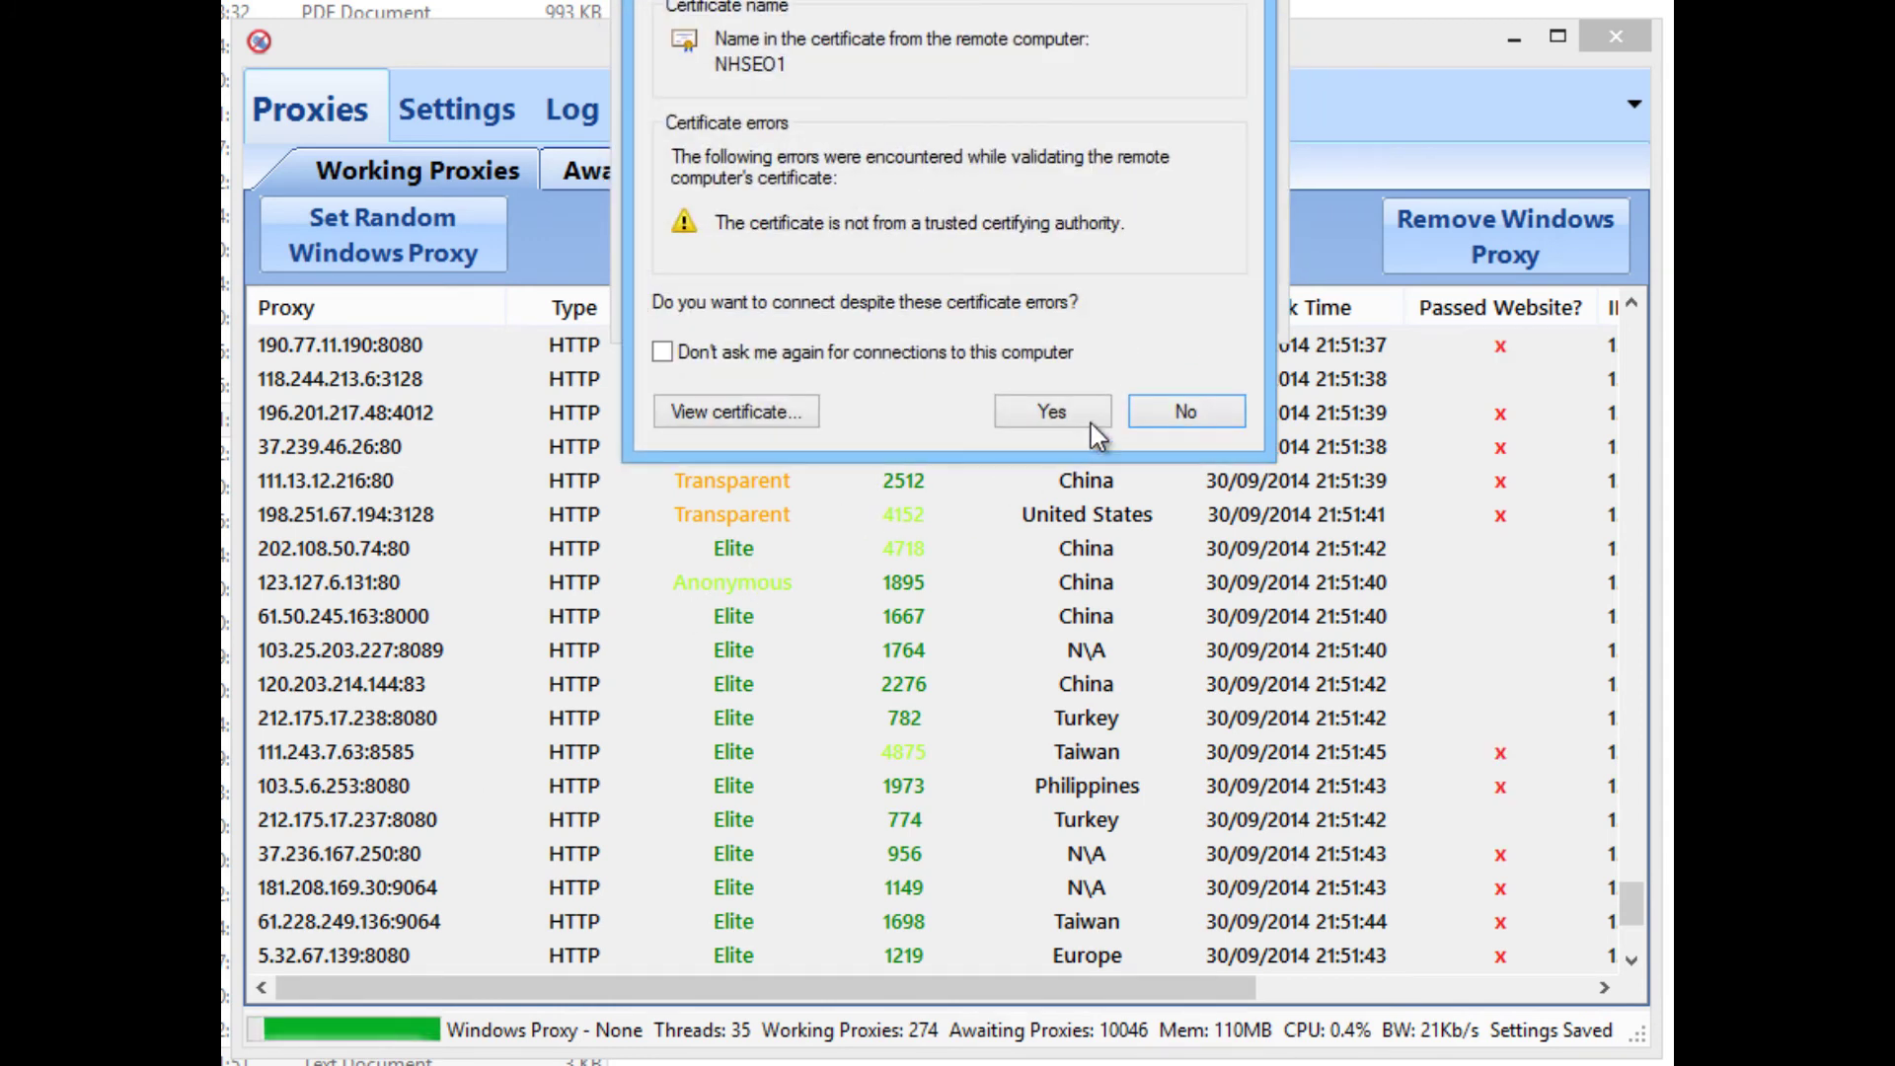
click(1091, 423)
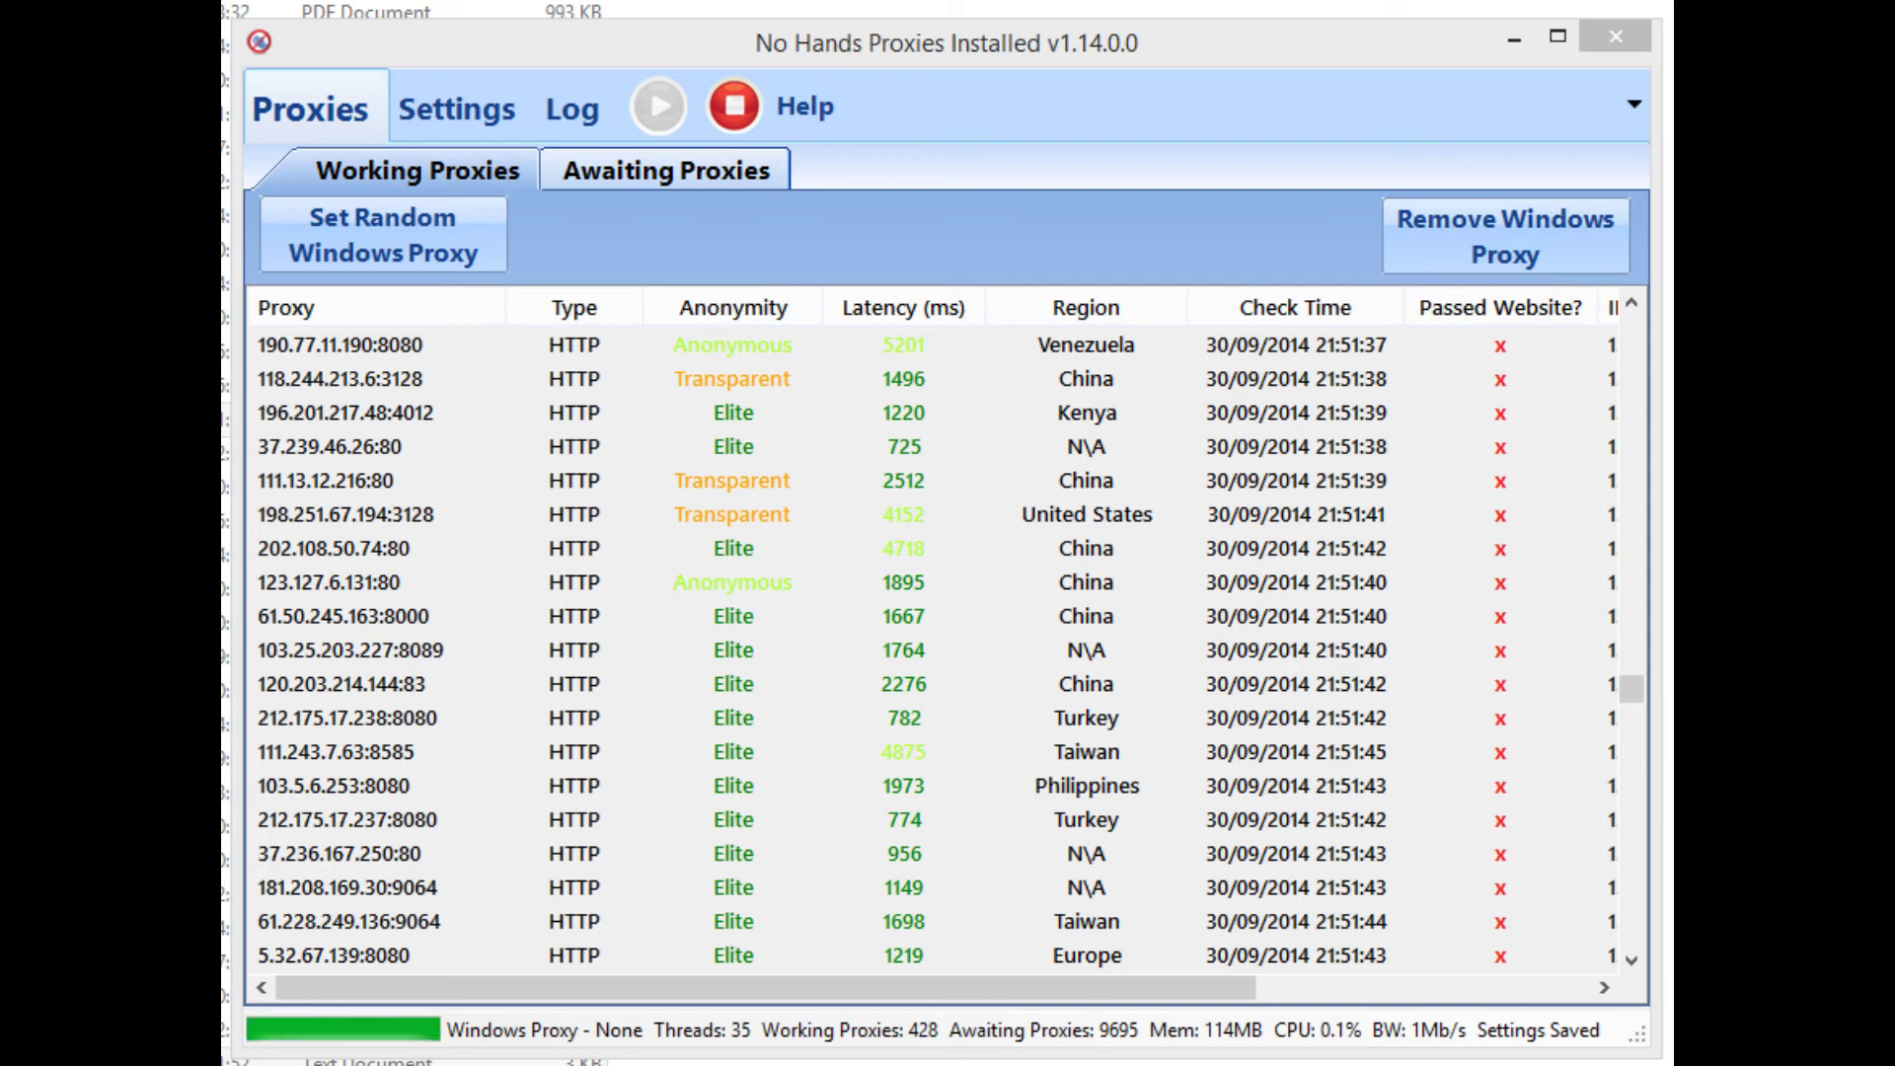
Switch back to No Hands Proxies and examine the most recently checked working proxies and their pending Passed Website results
click(1095, 703)
scroll(1101, 699, down, 15)
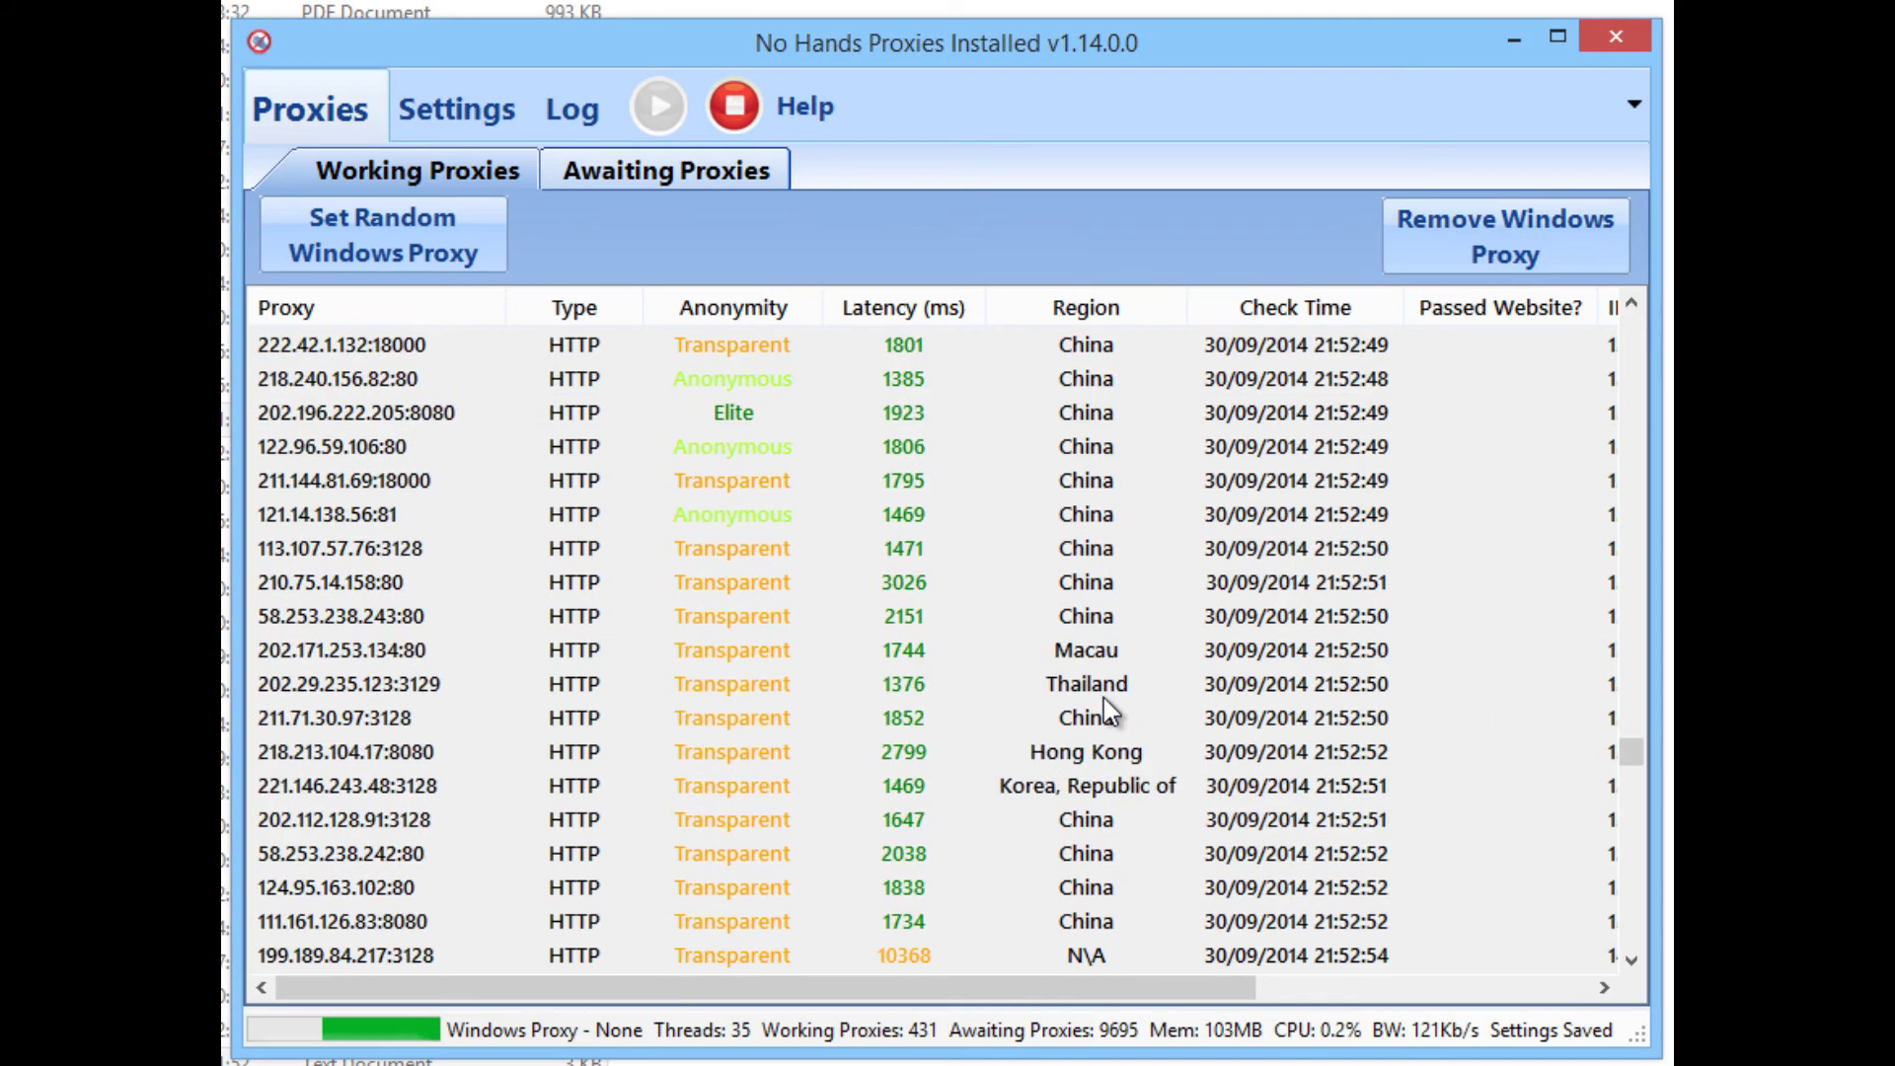
scroll(1103, 697, down, 20)
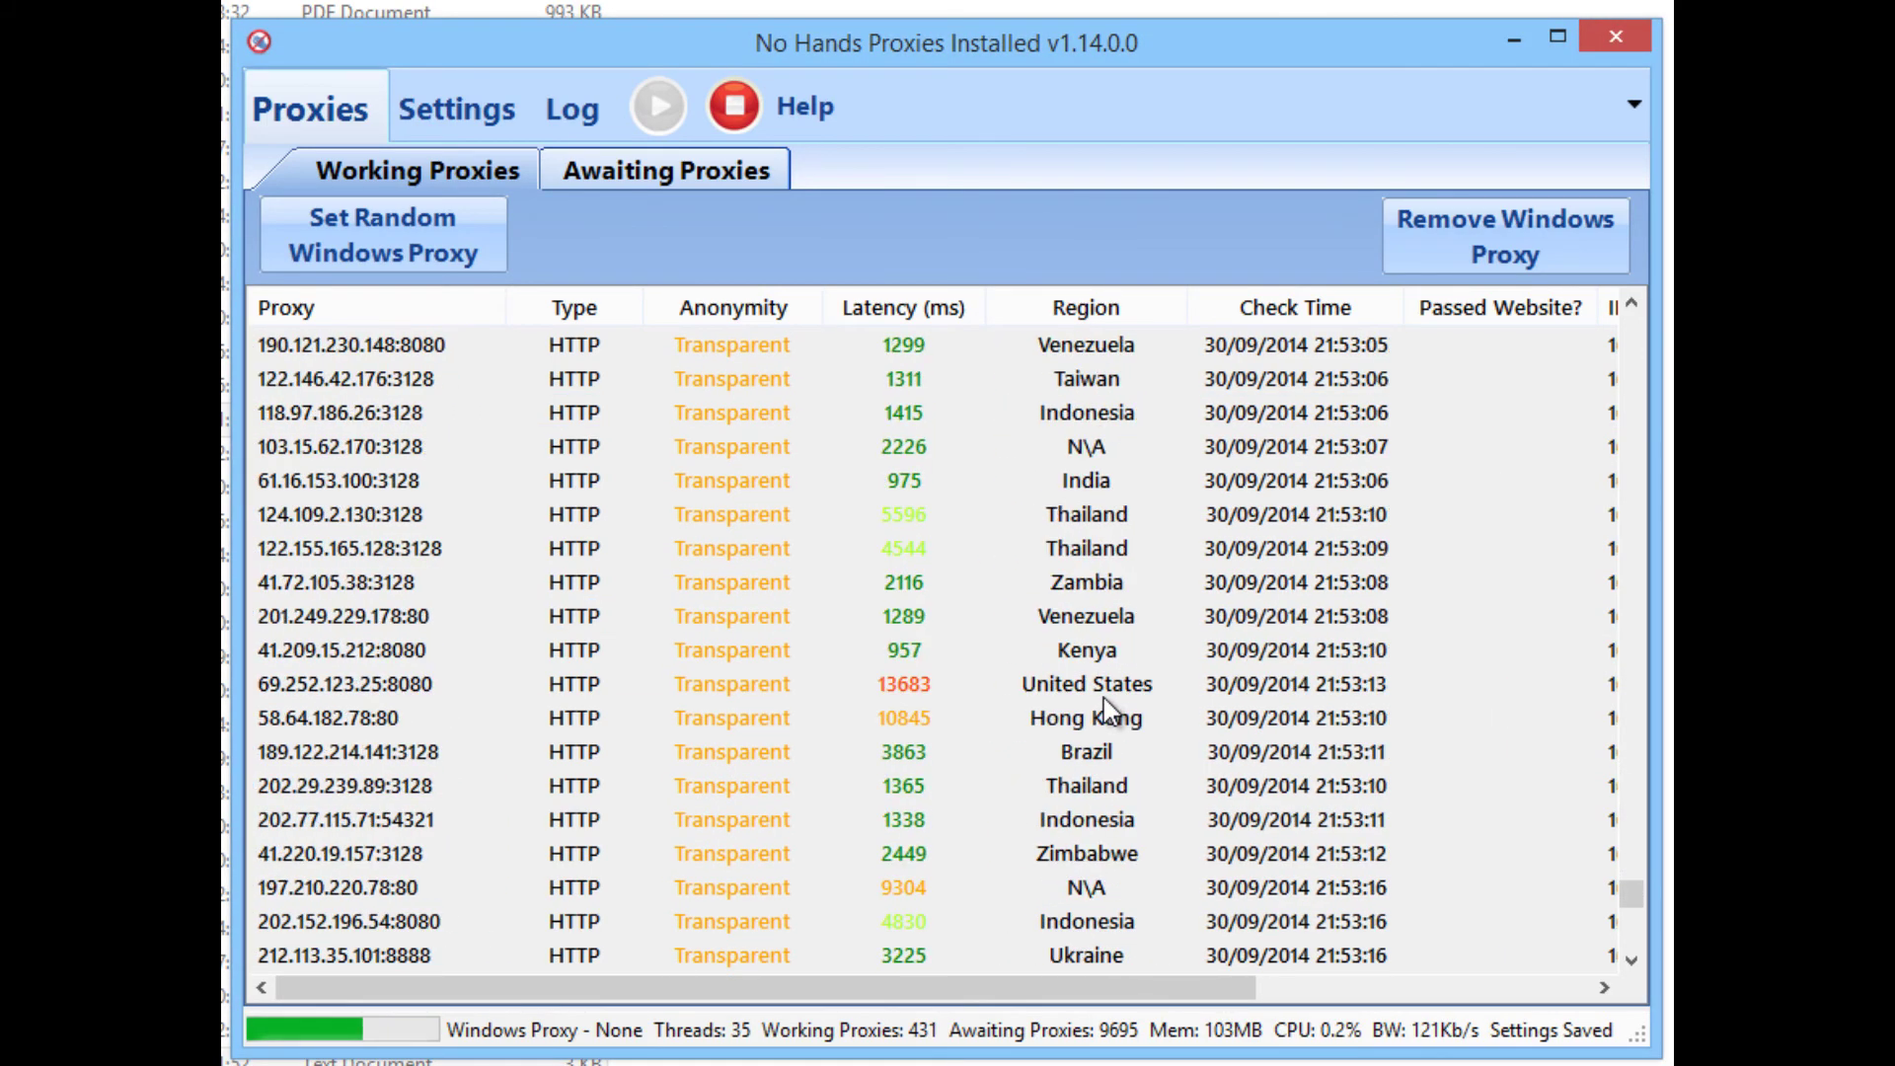
scroll(1103, 696, up, 20)
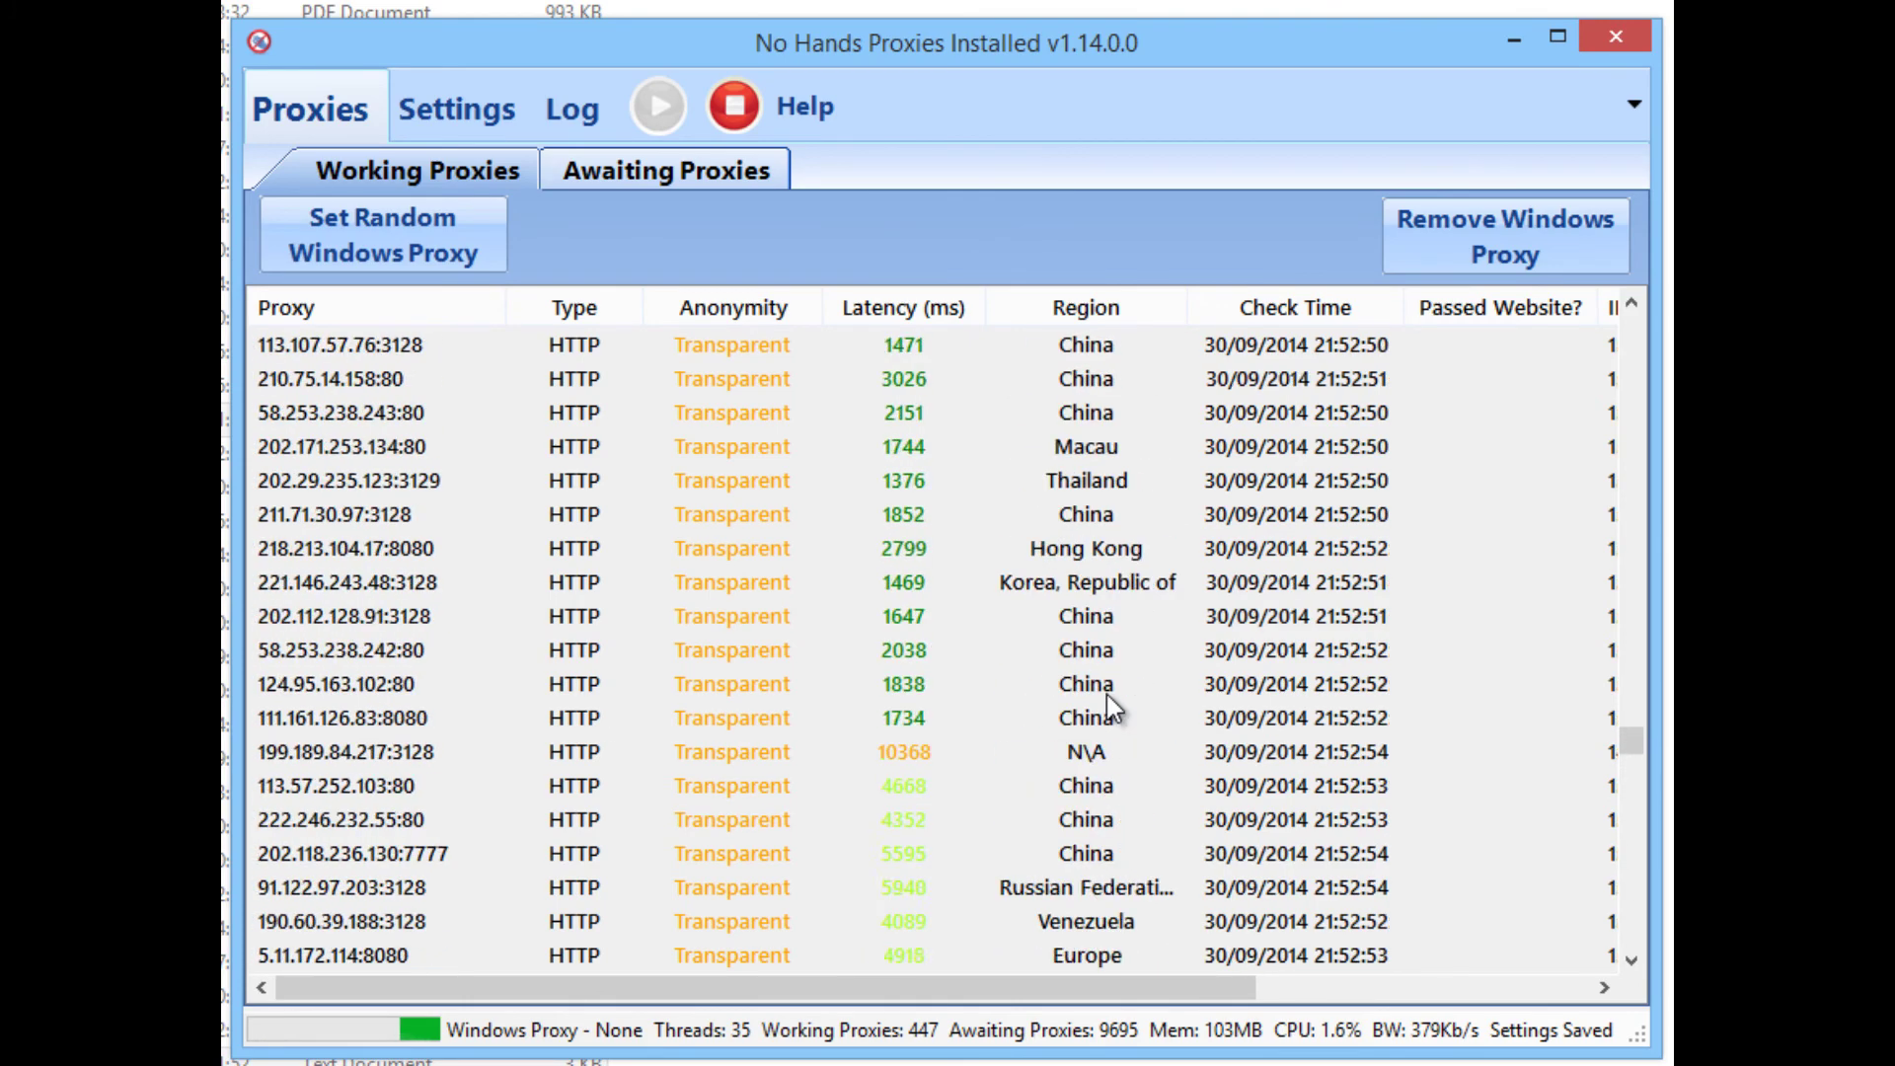
scroll(1105, 695, up, 11)
scroll(1095, 691, down, 2)
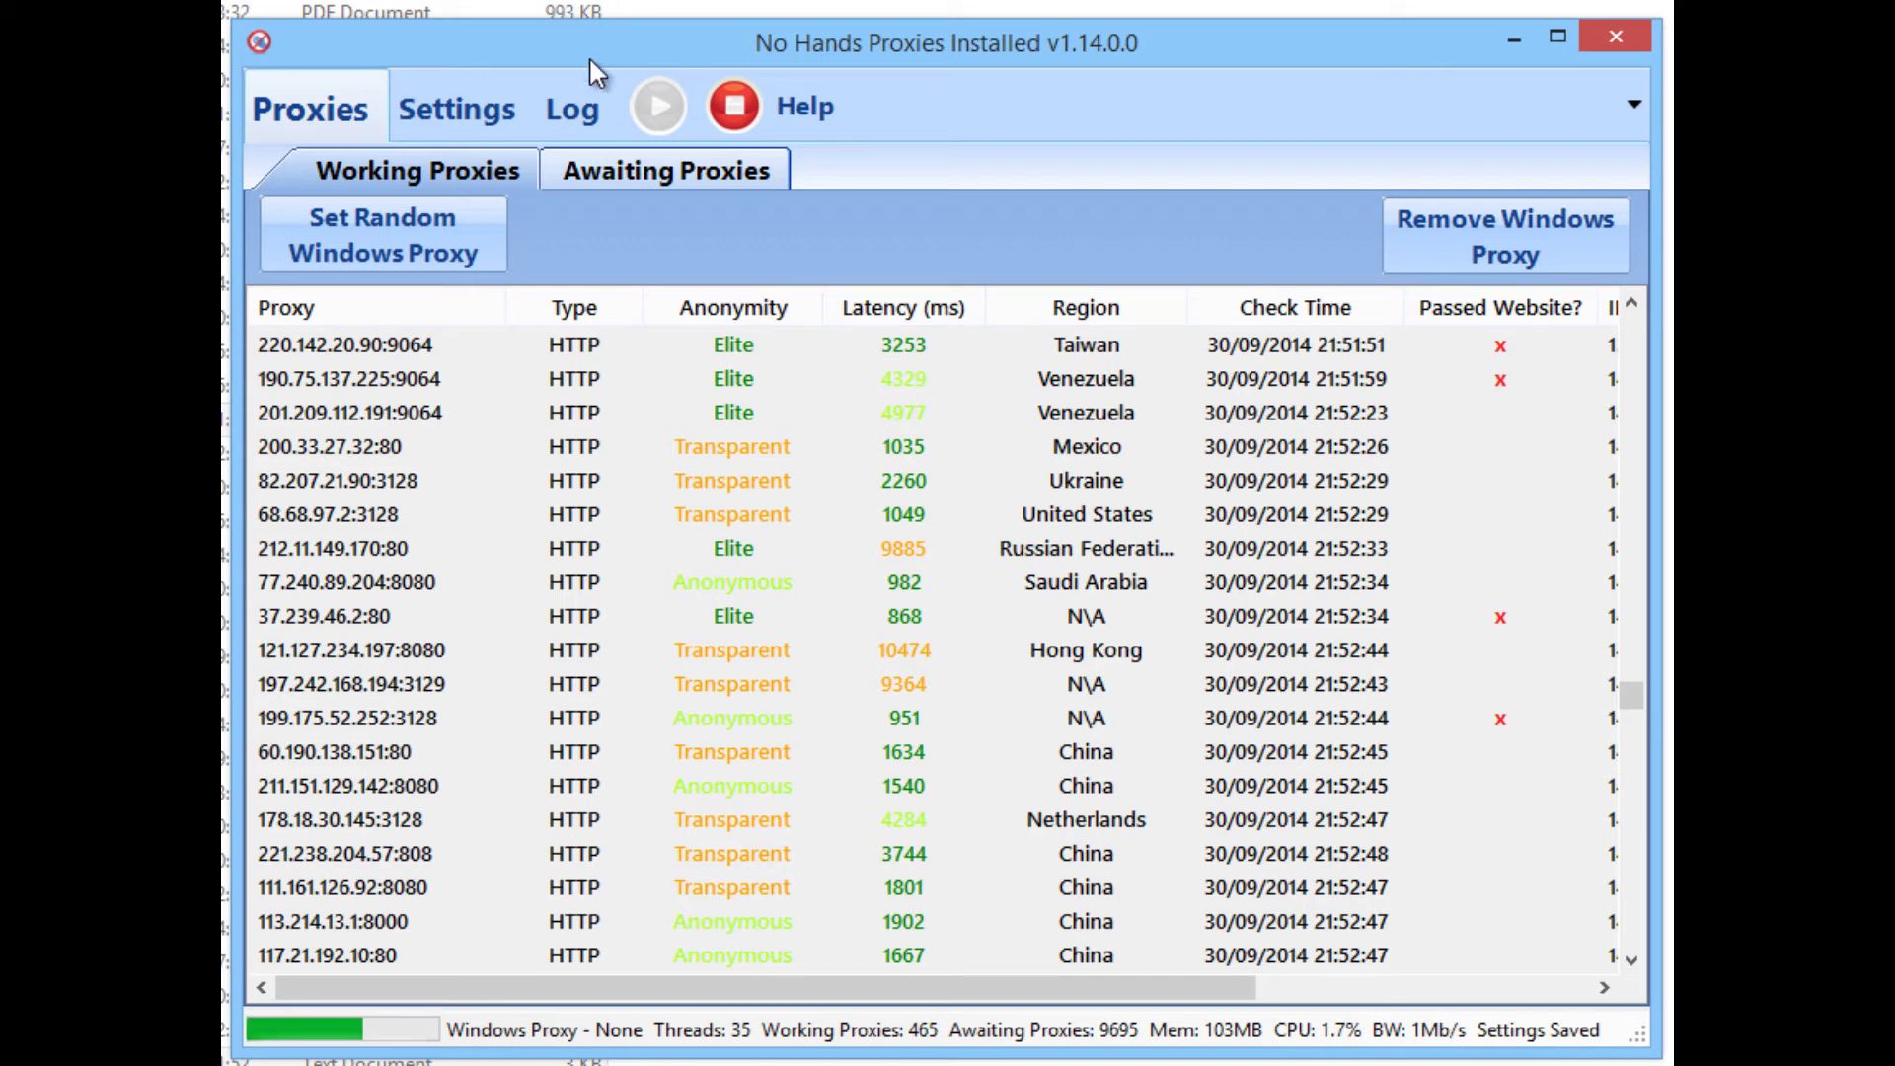
Compare the working proxies with the work log and follow the Google search checks in the log
click(585, 123)
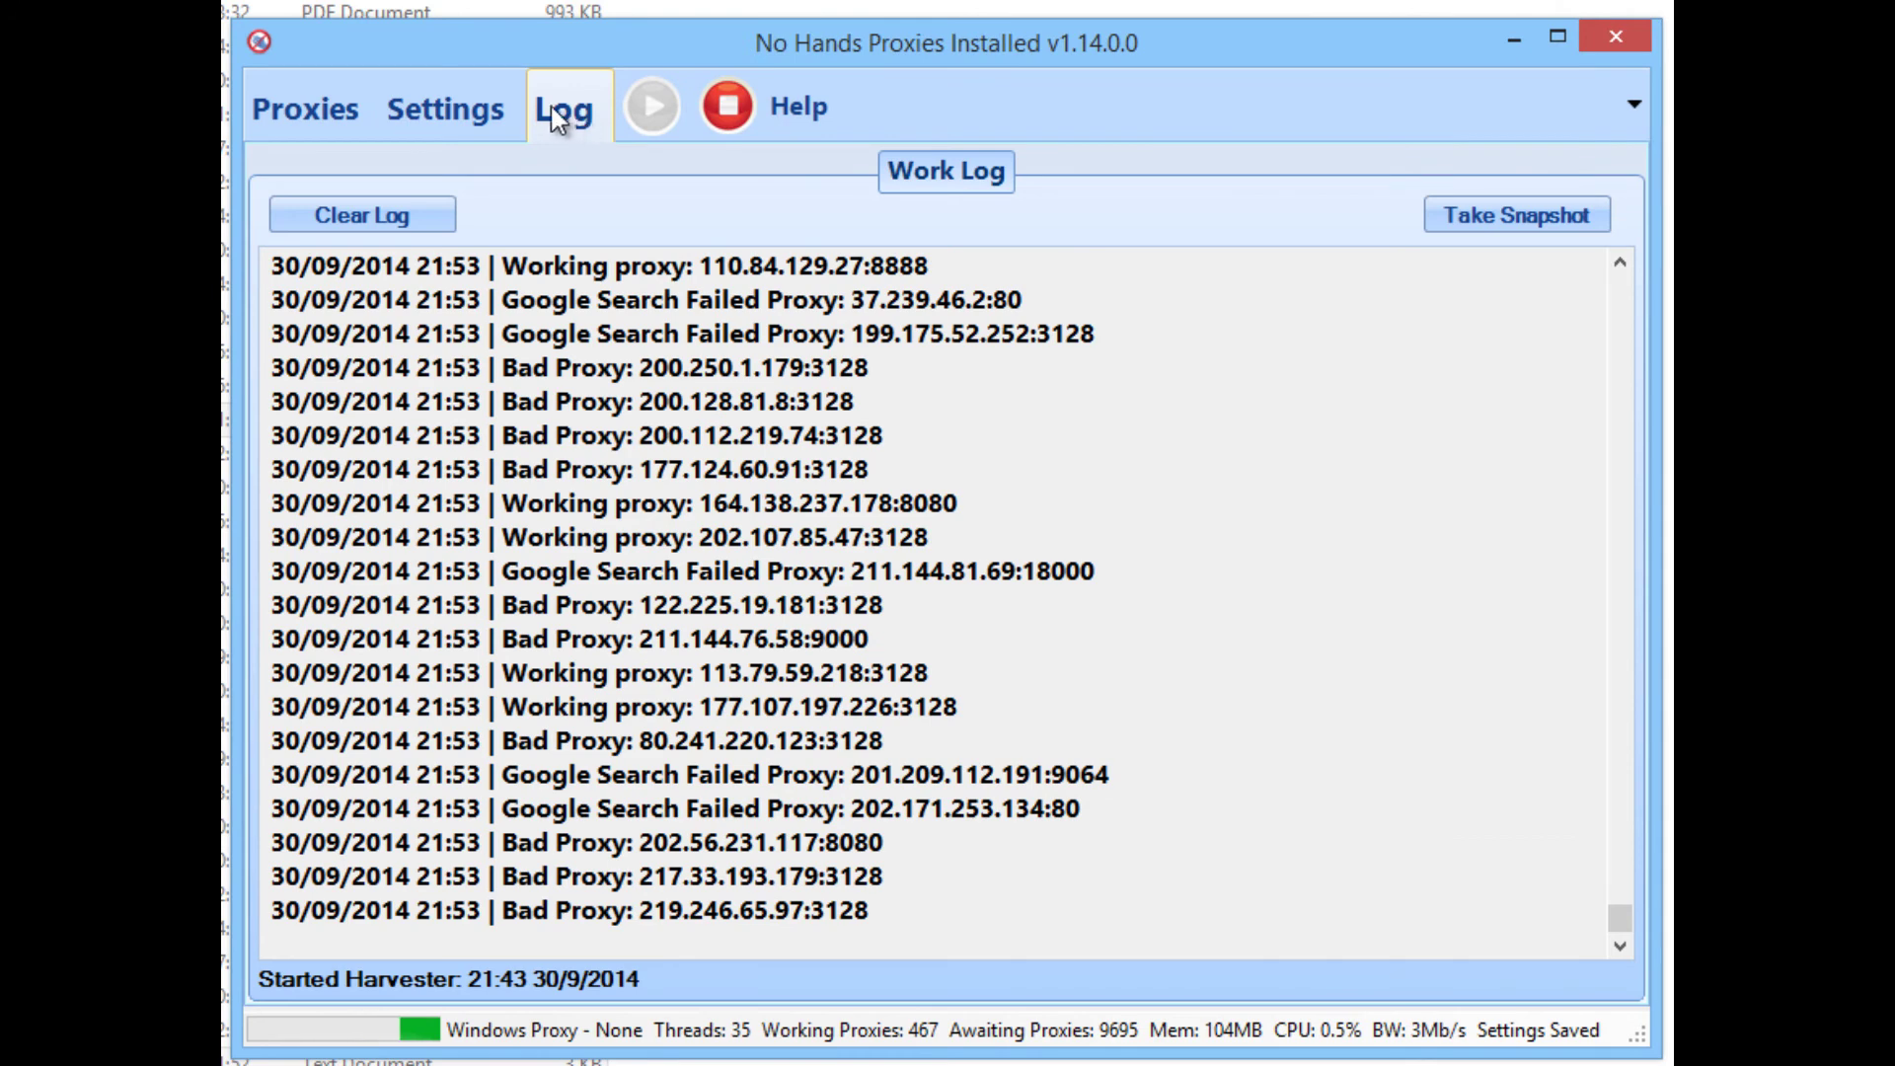
click(326, 111)
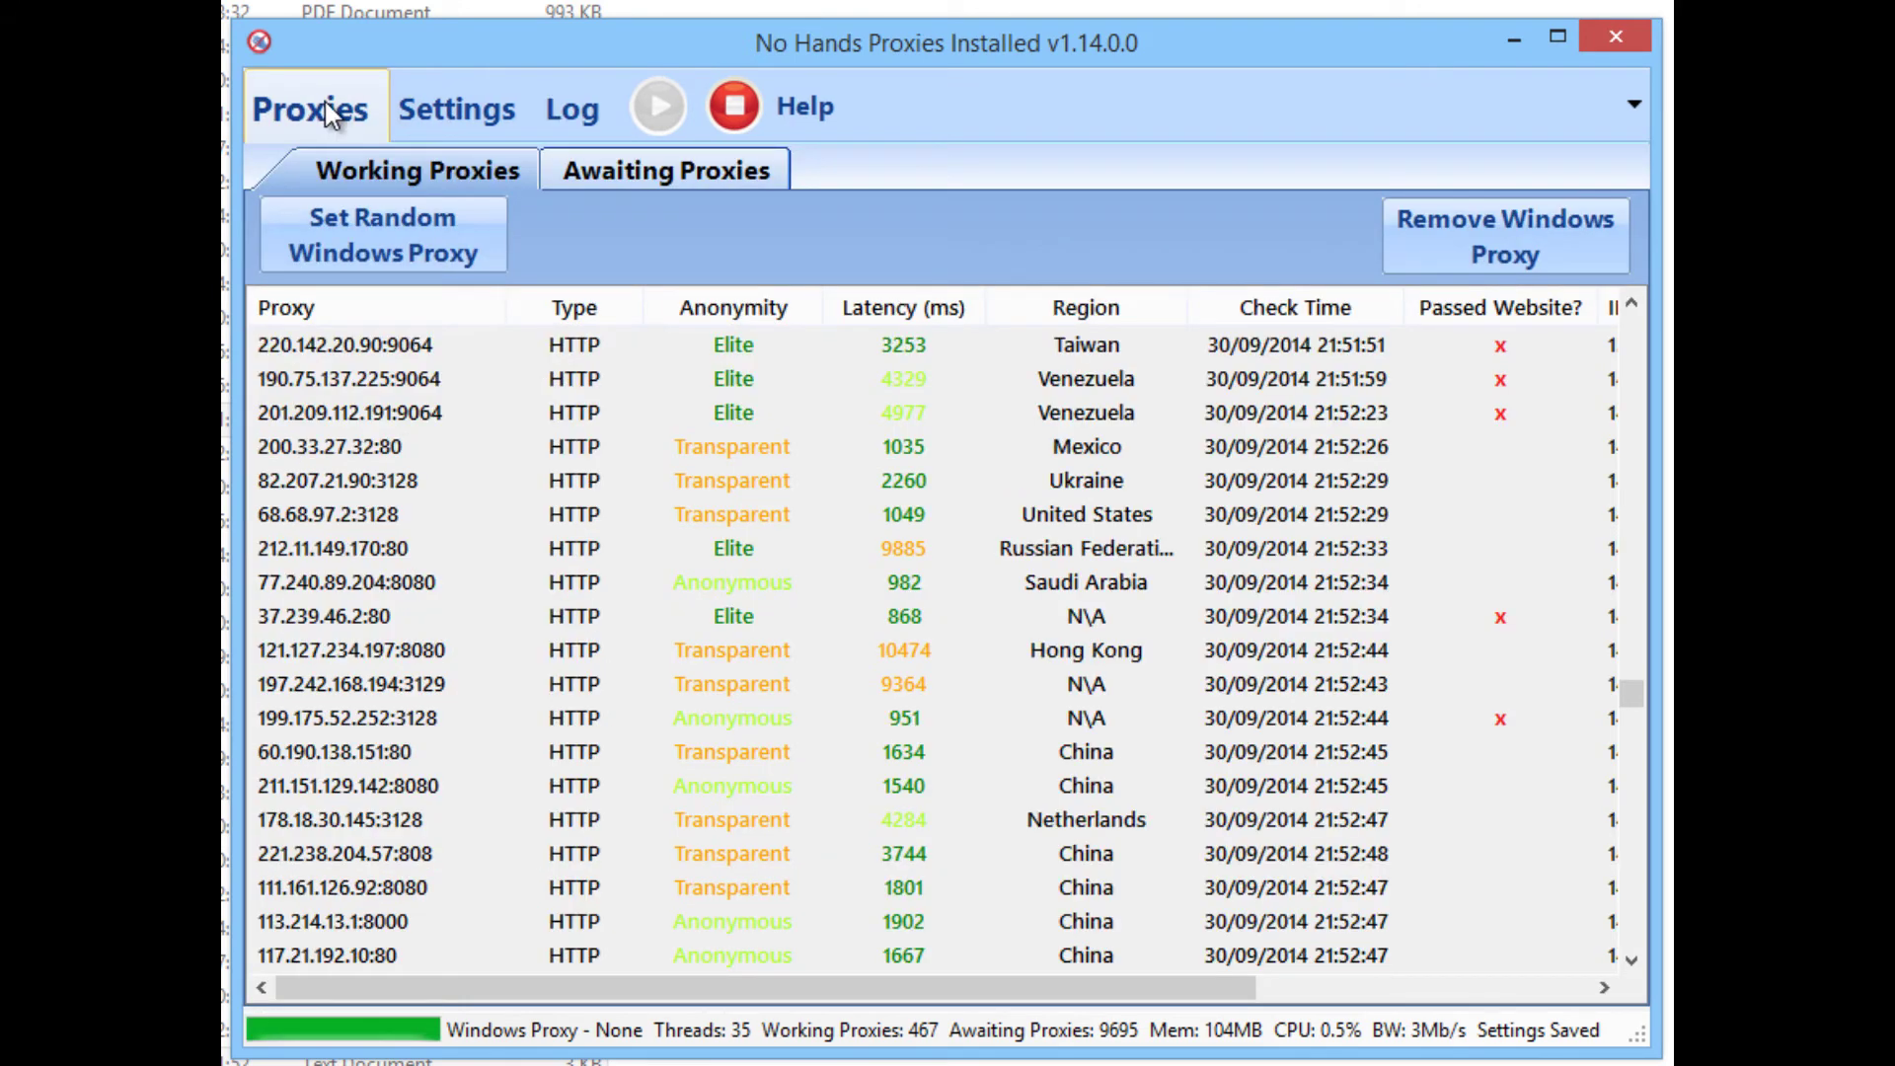
click(565, 112)
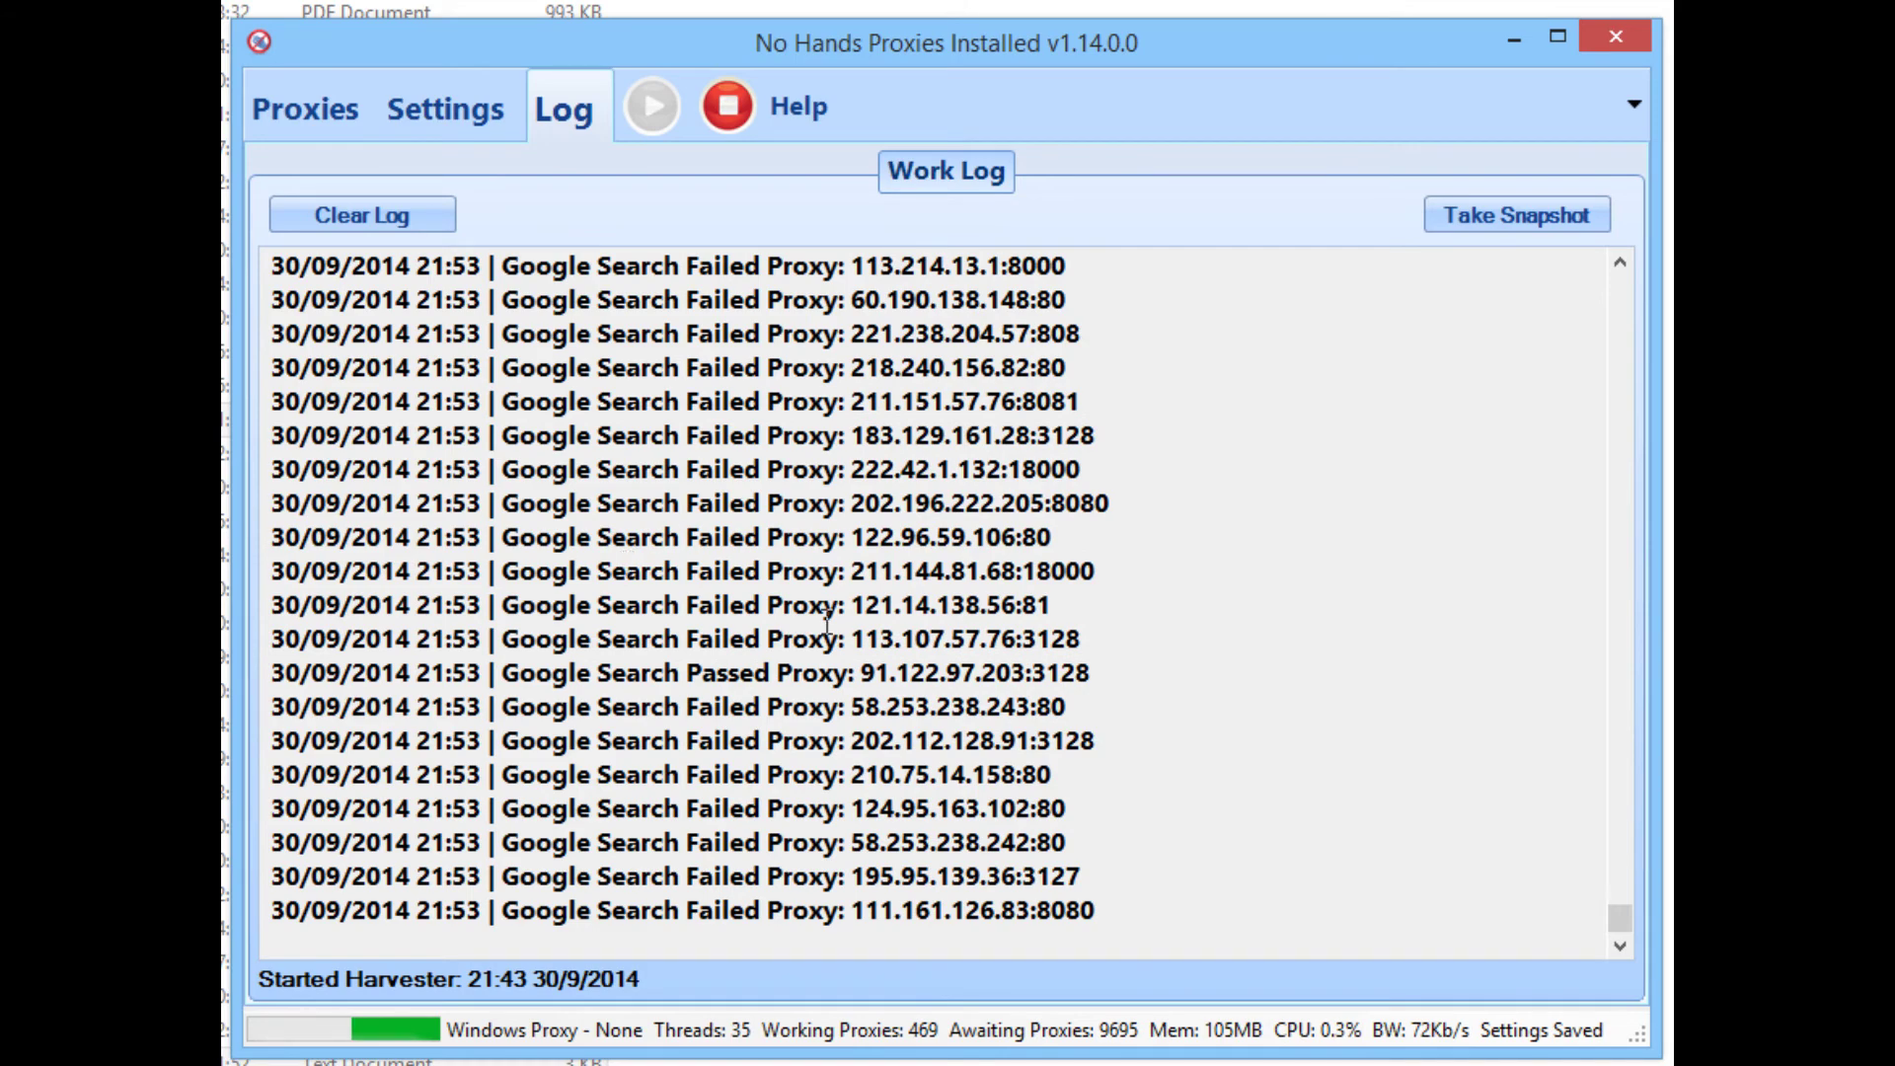
drag(1618, 921, 1625, 484)
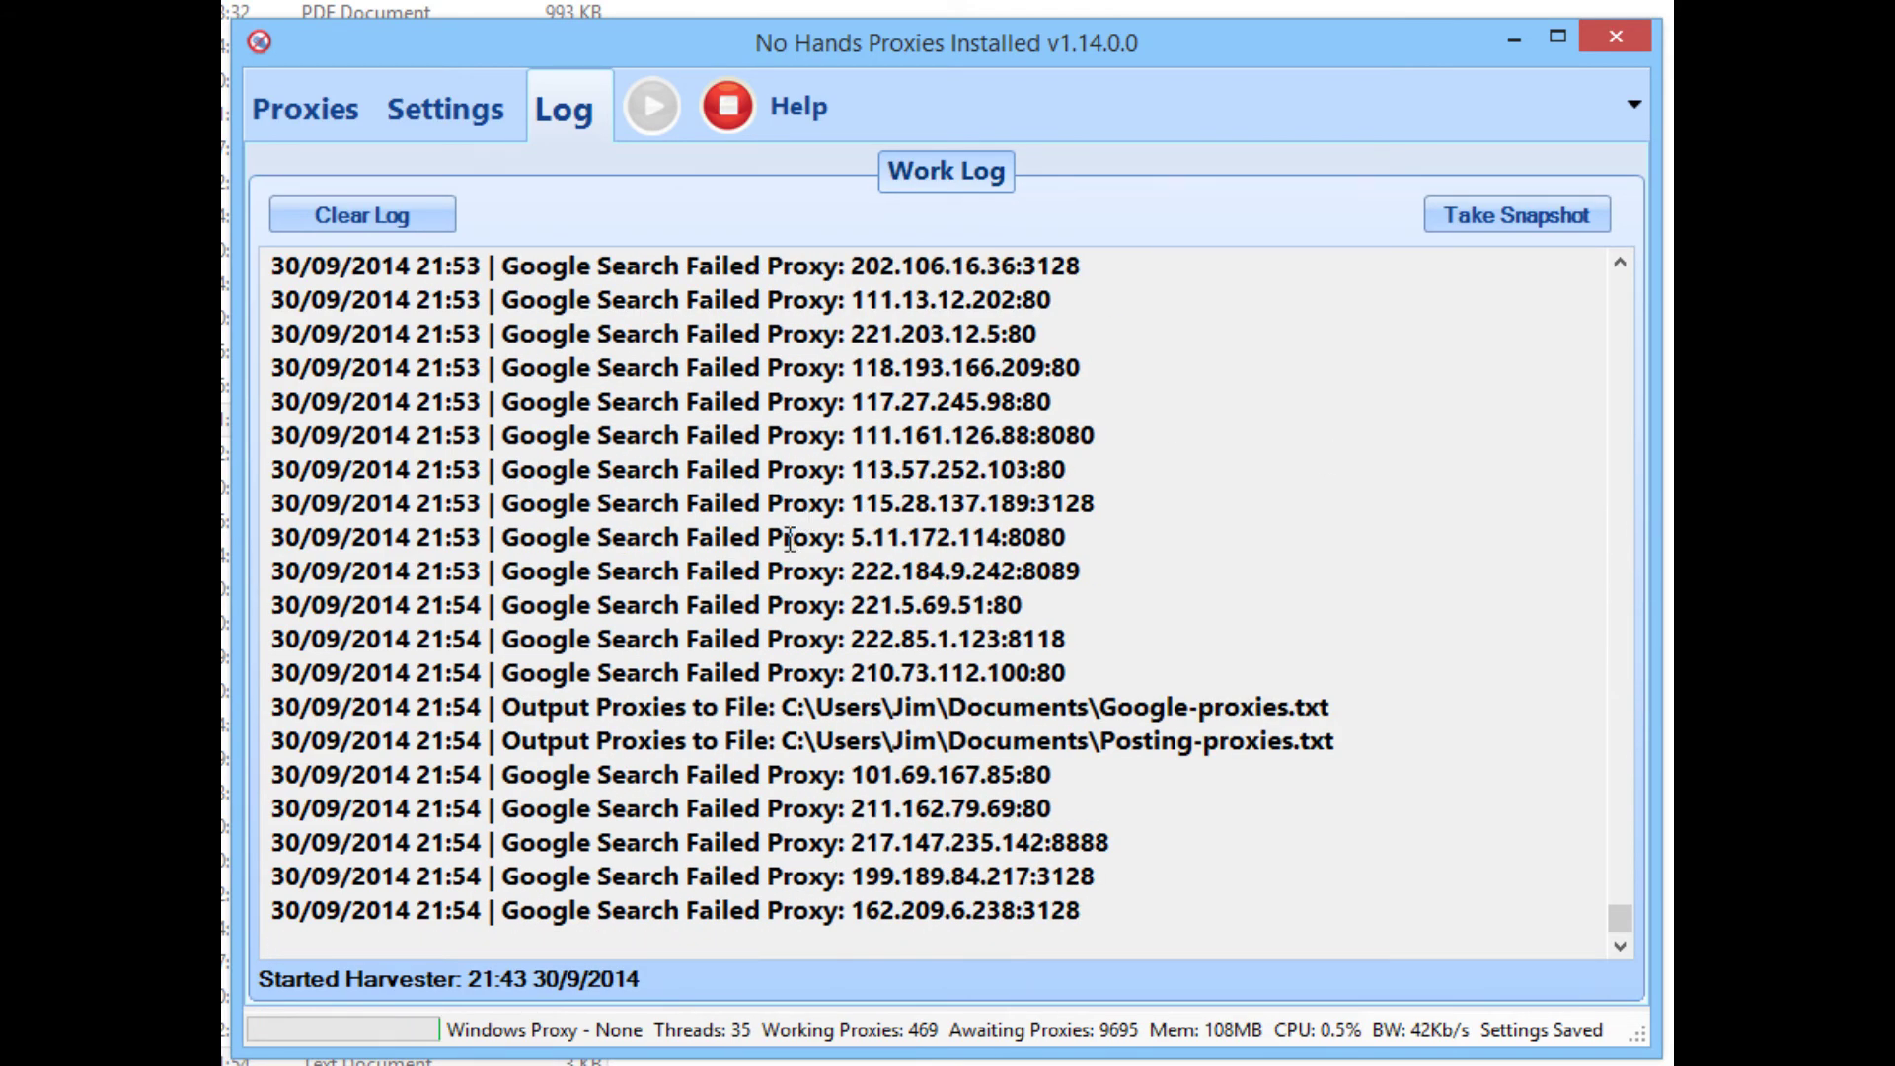
Return to the working proxies and examine the updated Passed Website results across recent and earlier entries
click(261, 122)
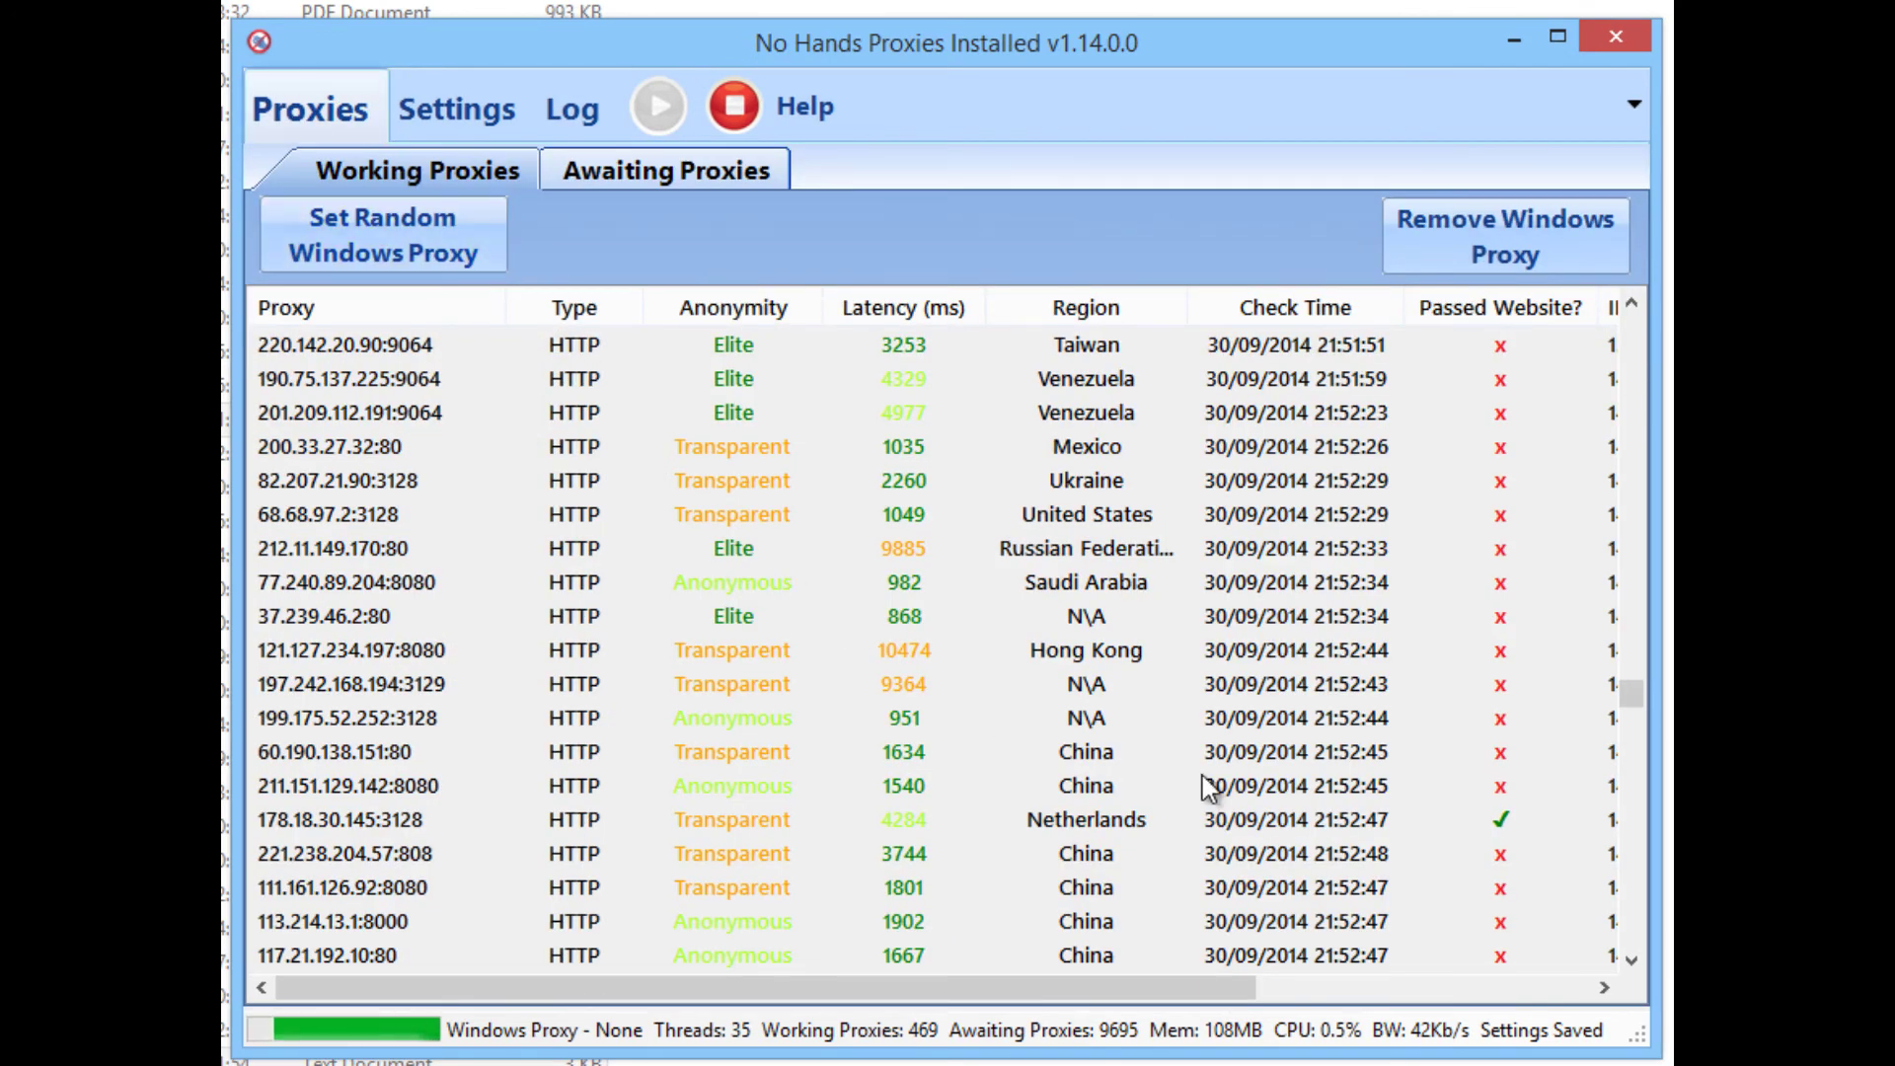
scroll(1330, 810, down, 6)
scroll(1332, 790, down, 8)
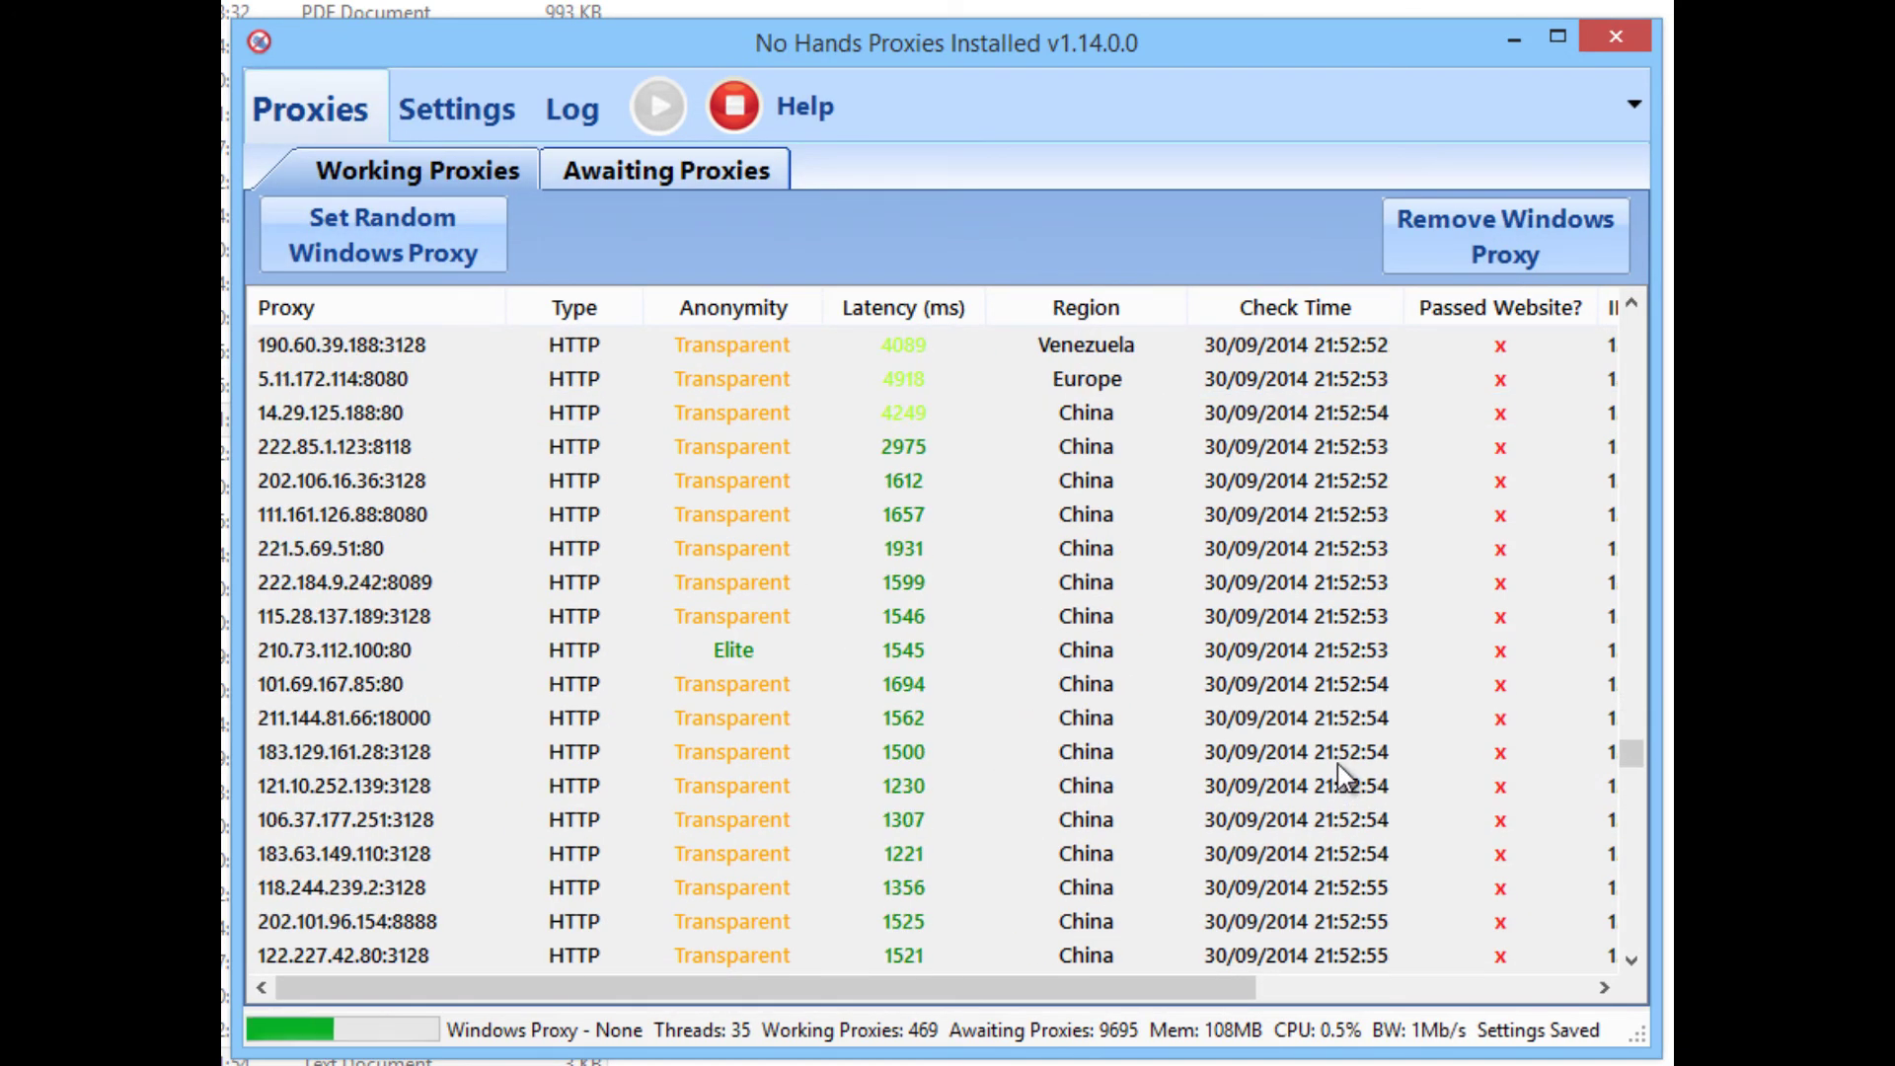
scroll(1336, 764, down, 4)
scroll(1377, 709, up, 6)
scroll(1377, 708, up, 15)
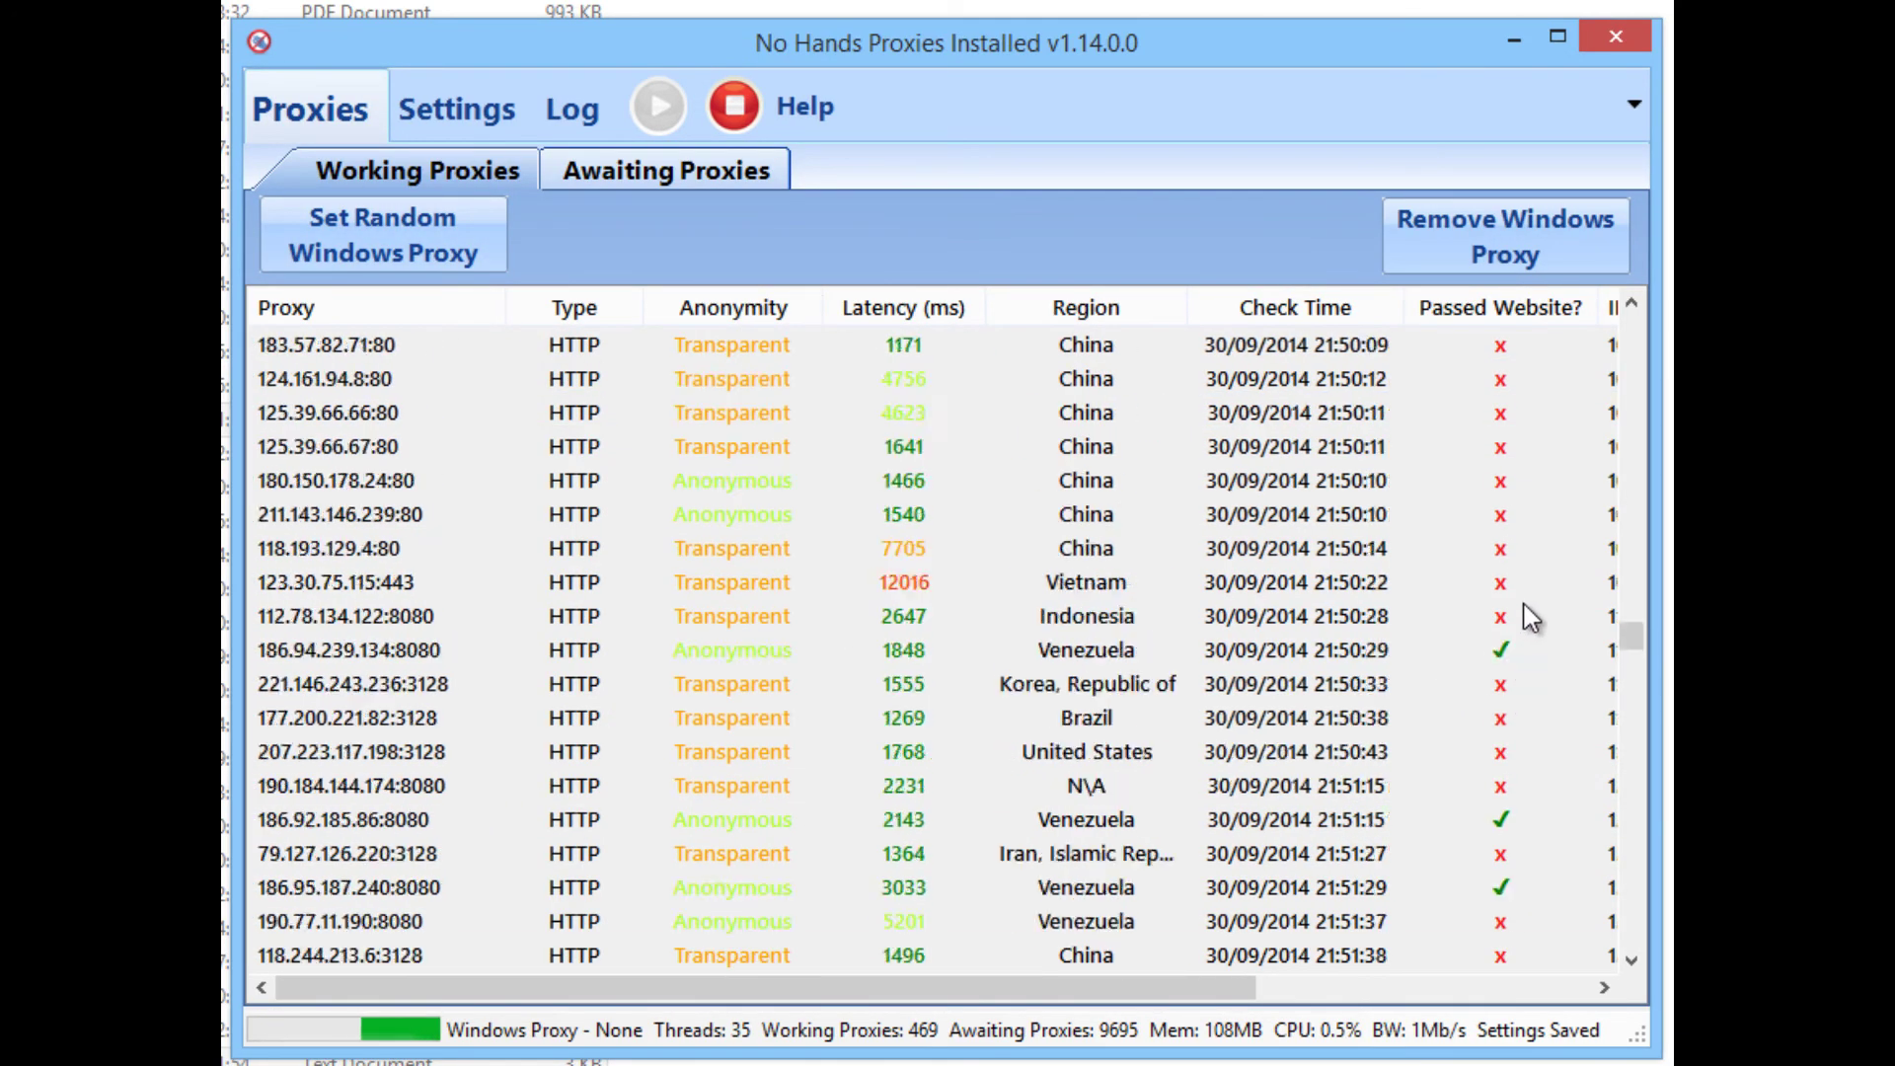
scroll(1526, 456, up, 6)
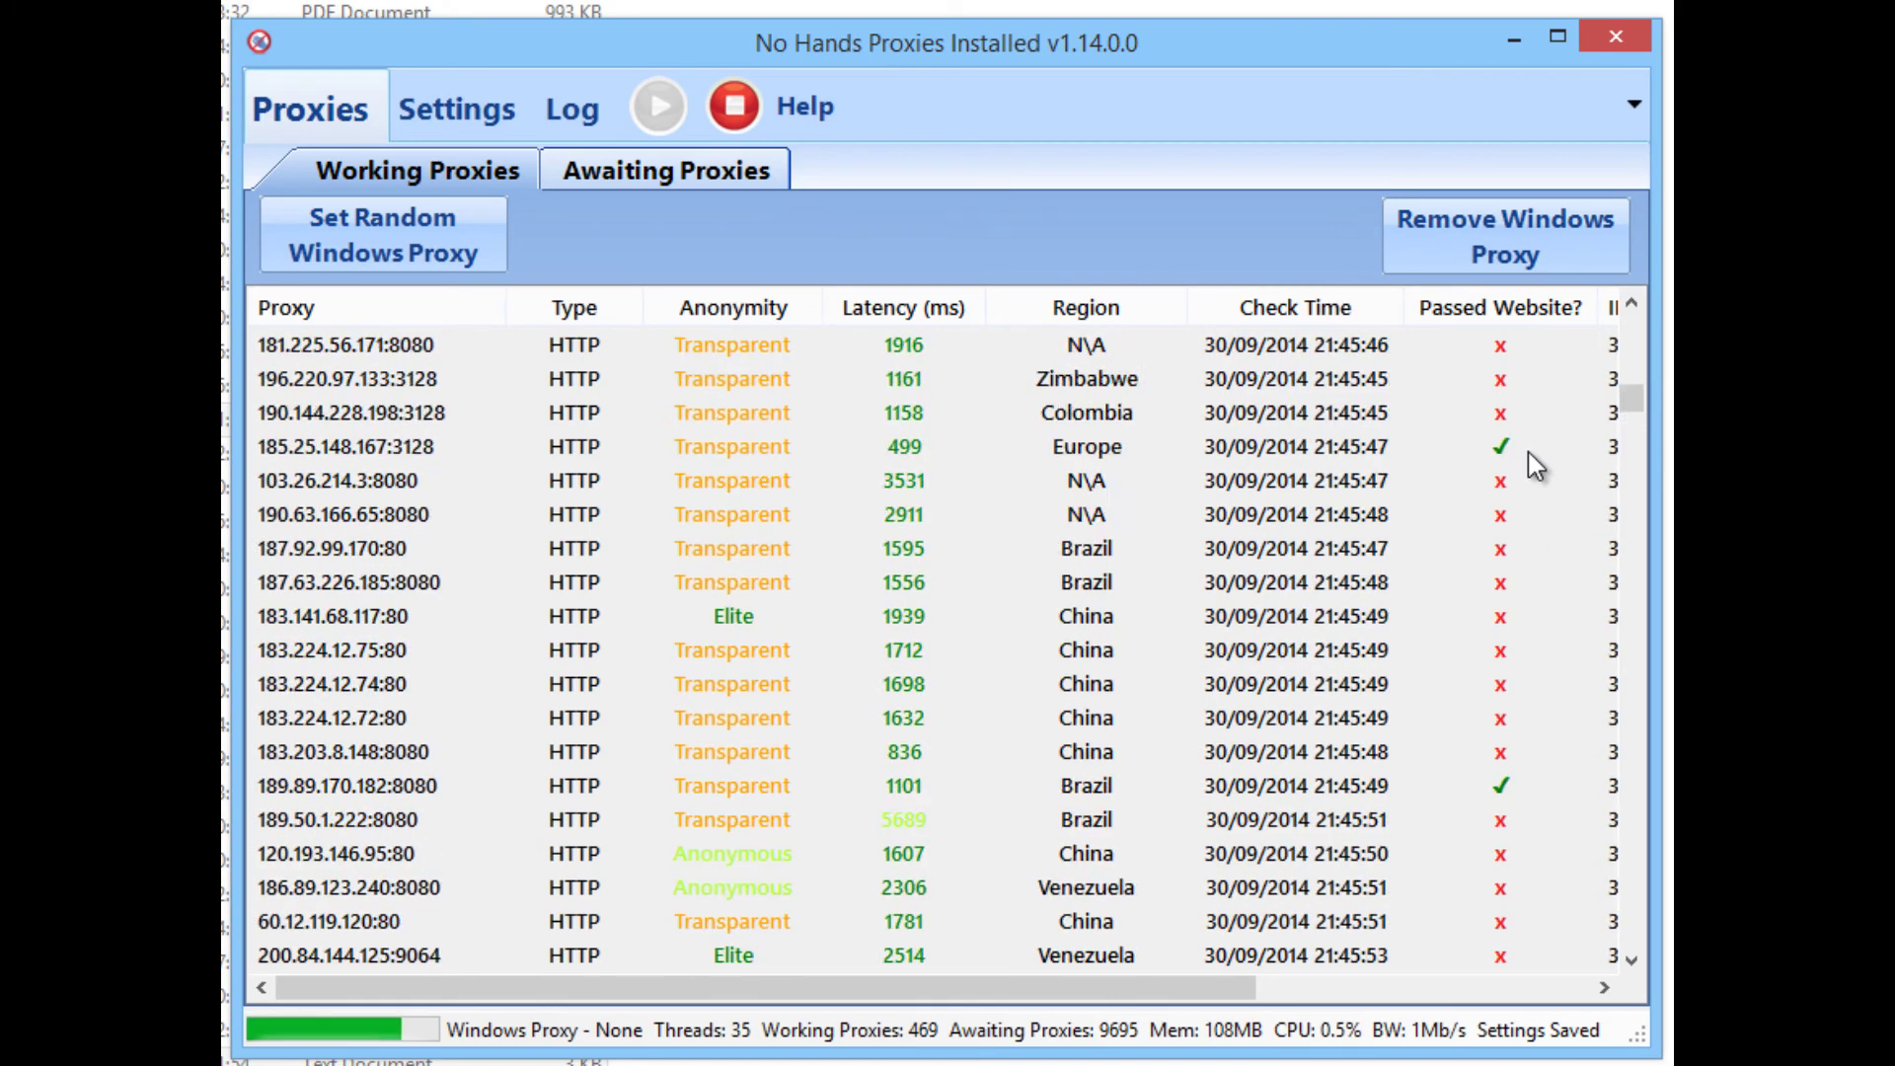
scroll(1528, 452, down, 2)
scroll(1527, 450, up, 3)
Point out the passed proxies by selecting 185.25.148.167:3128, 189.89.170.182:8080, 187.4.67.98:3128, 201.211.139.232:8080 and 58.115.144.250:8088 in turn
click(1471, 547)
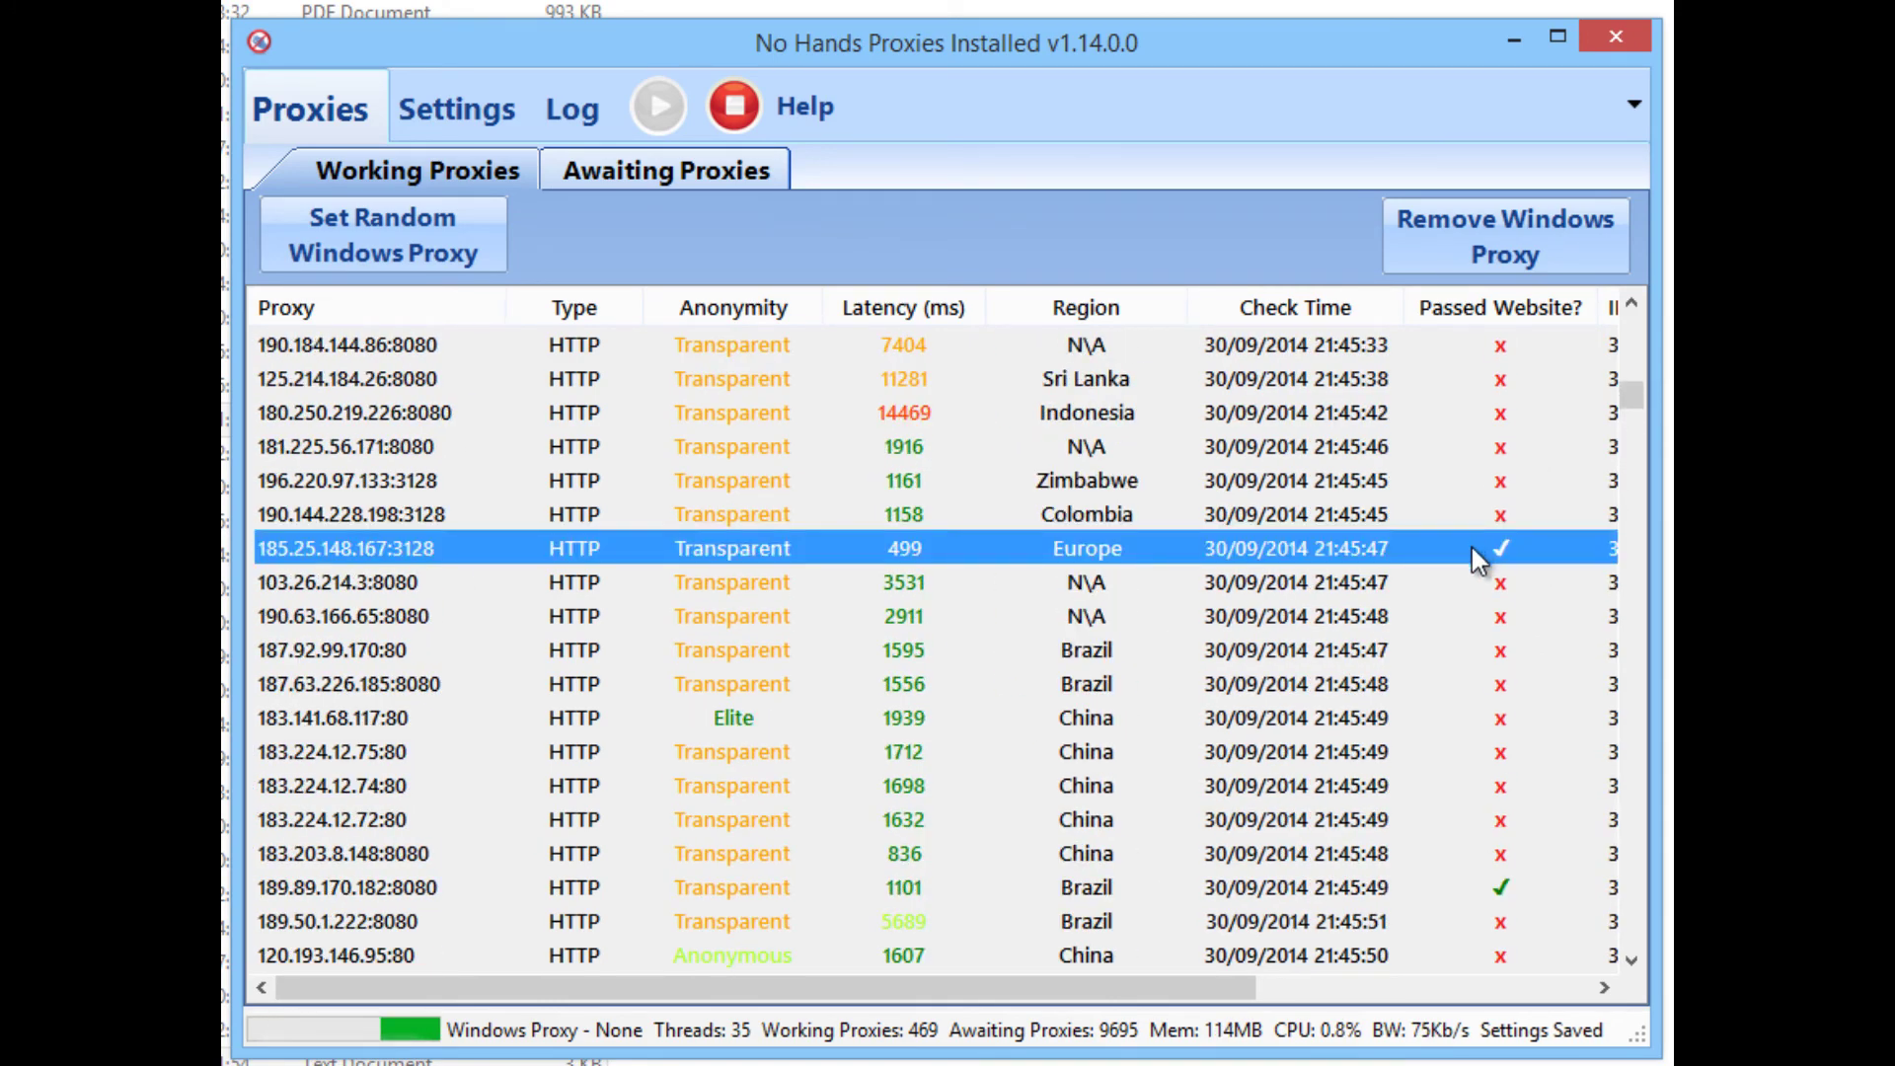
click(1440, 894)
scroll(1453, 886, down, 4)
click(1473, 718)
click(1474, 921)
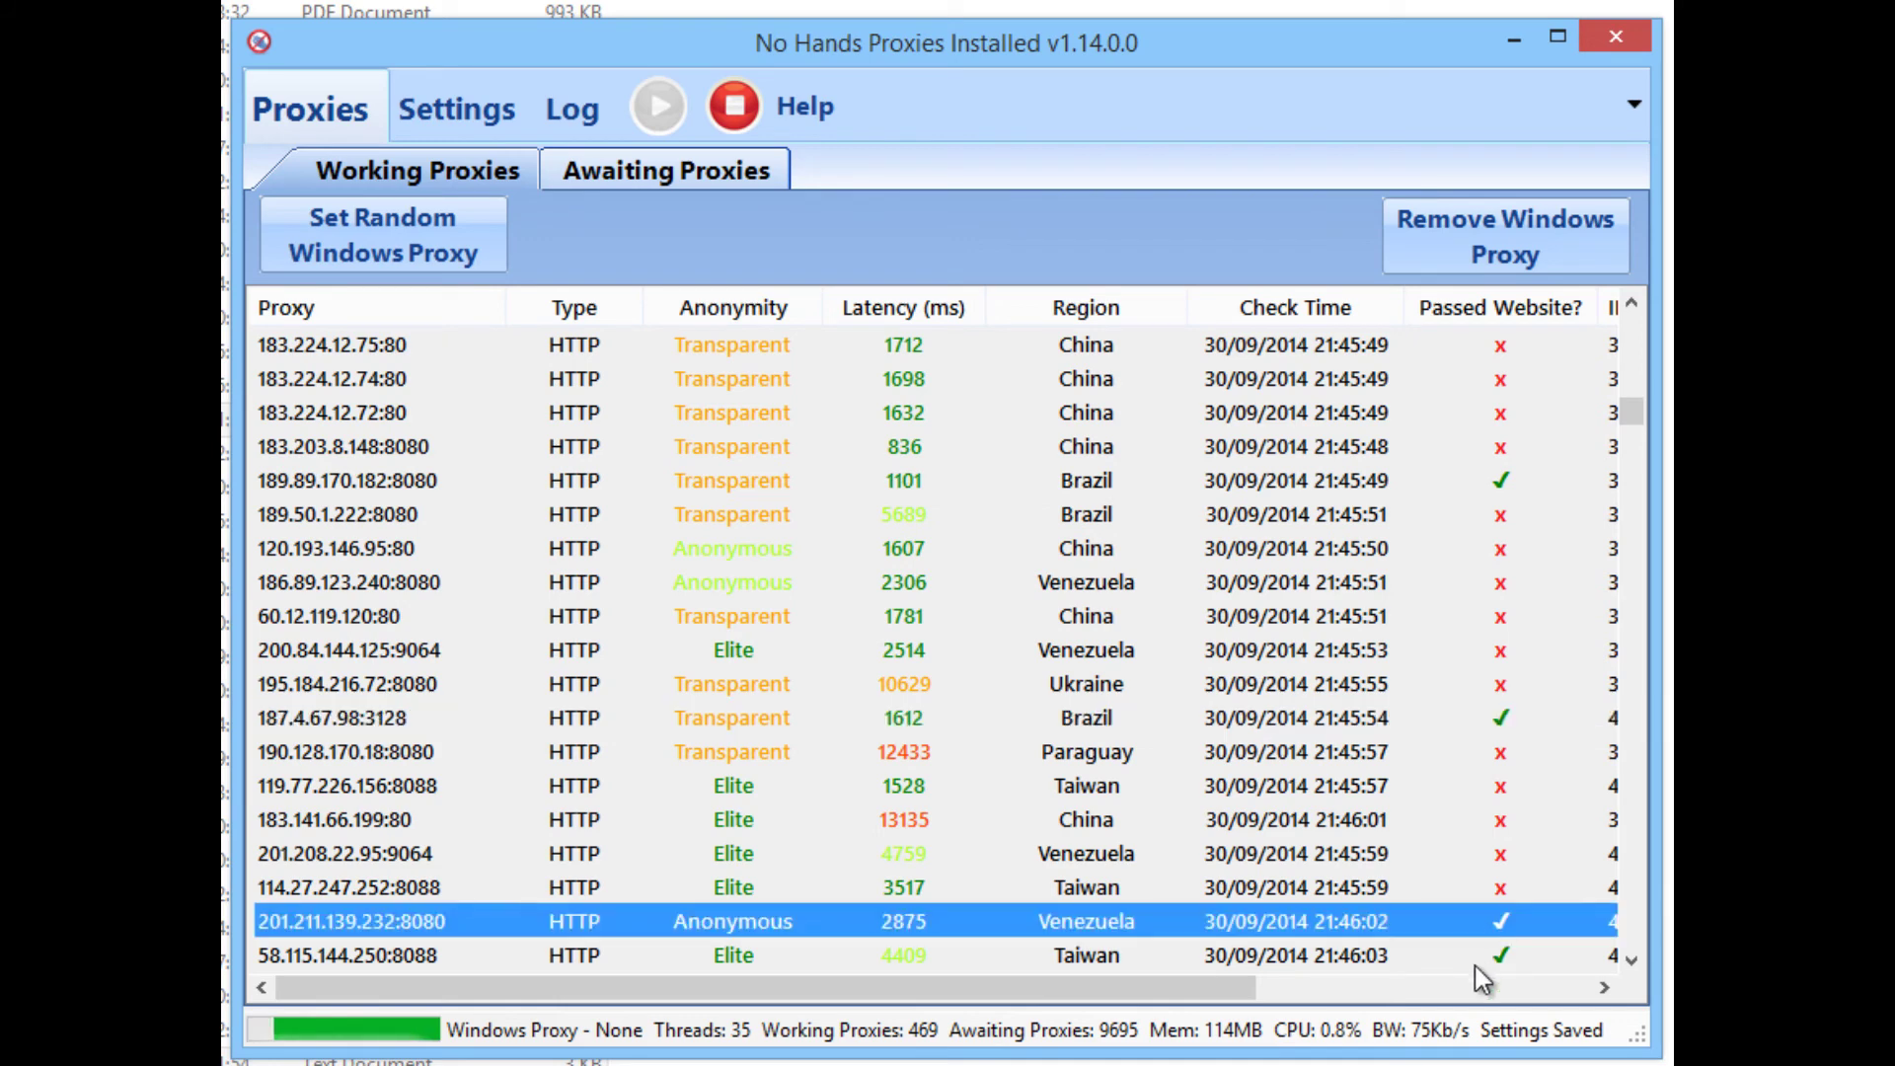
click(1474, 962)
Point out anonymous and elite proxies by selecting 120.193.146.95:80, 200.84.144.125:9064, 119.77.226.156:8088 and 183.141.66.199:80 in turn
scroll(1485, 868, down, 2)
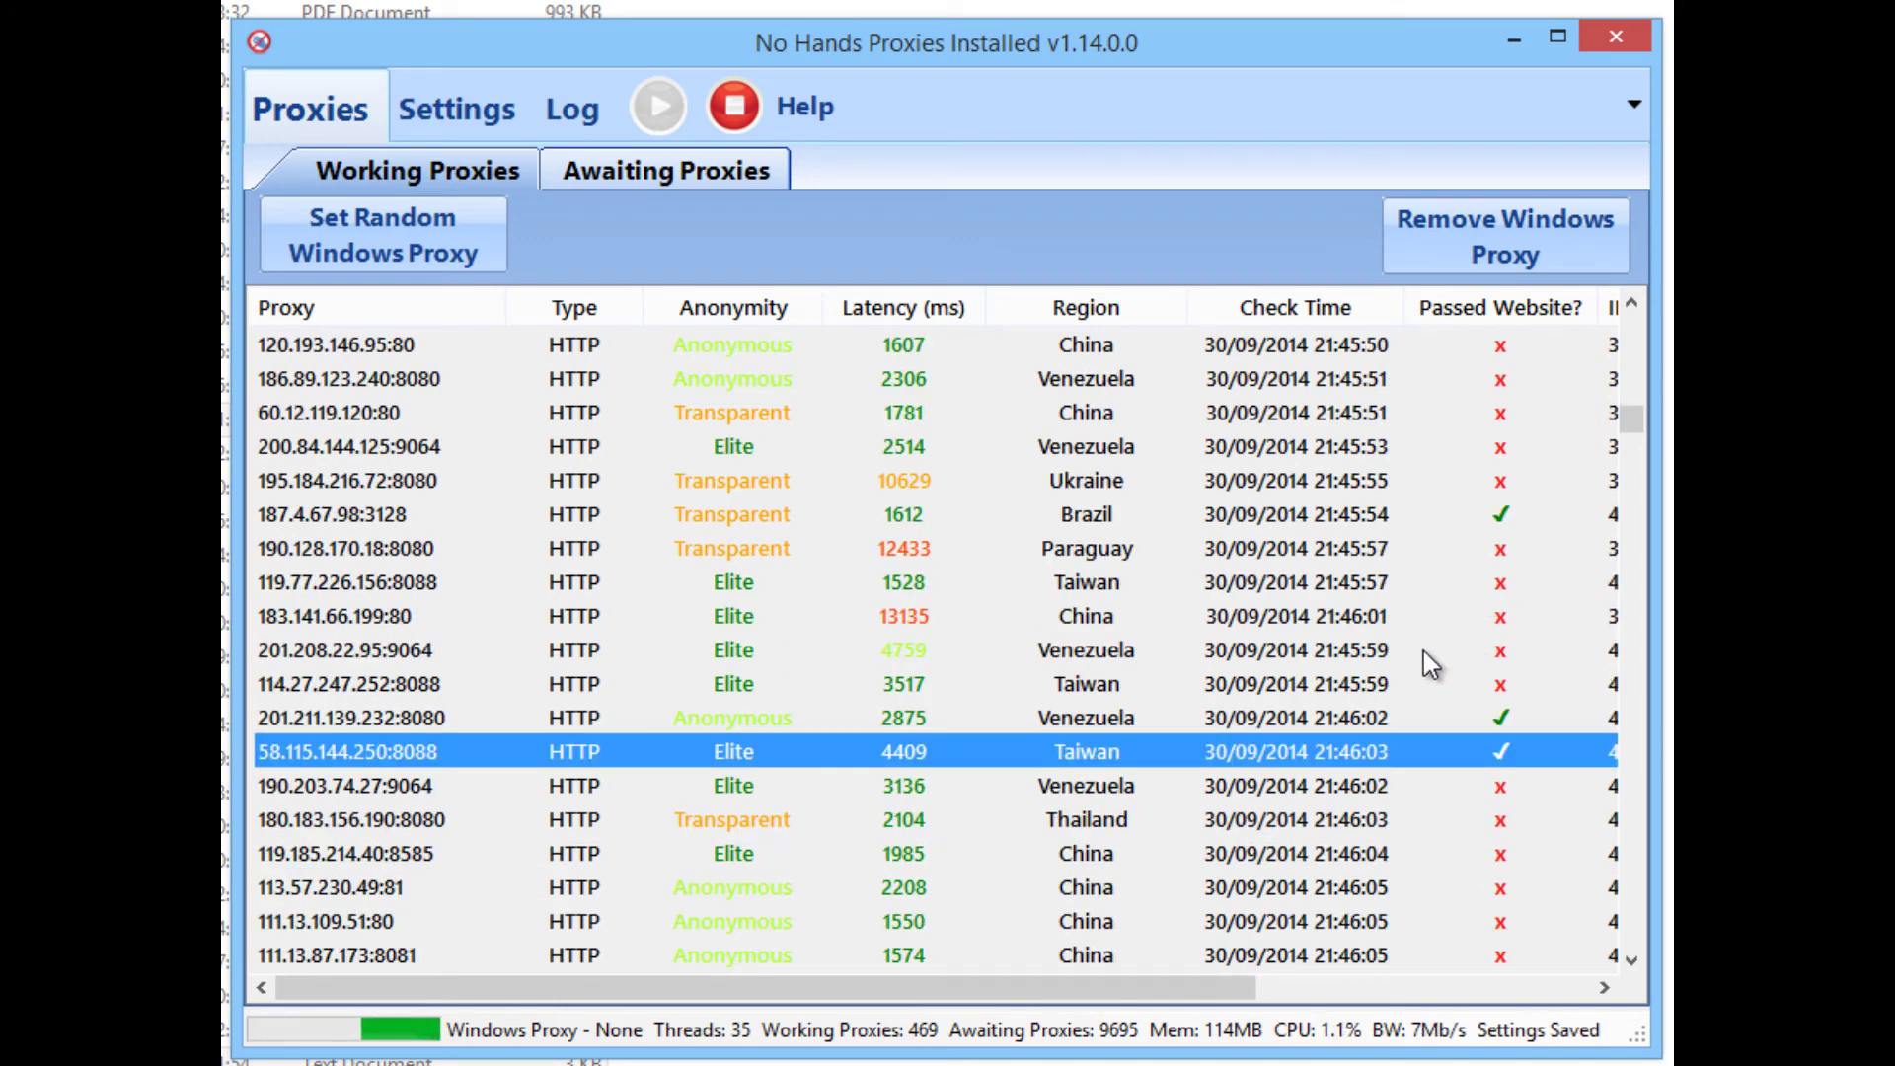
scroll(1415, 652, up, 3)
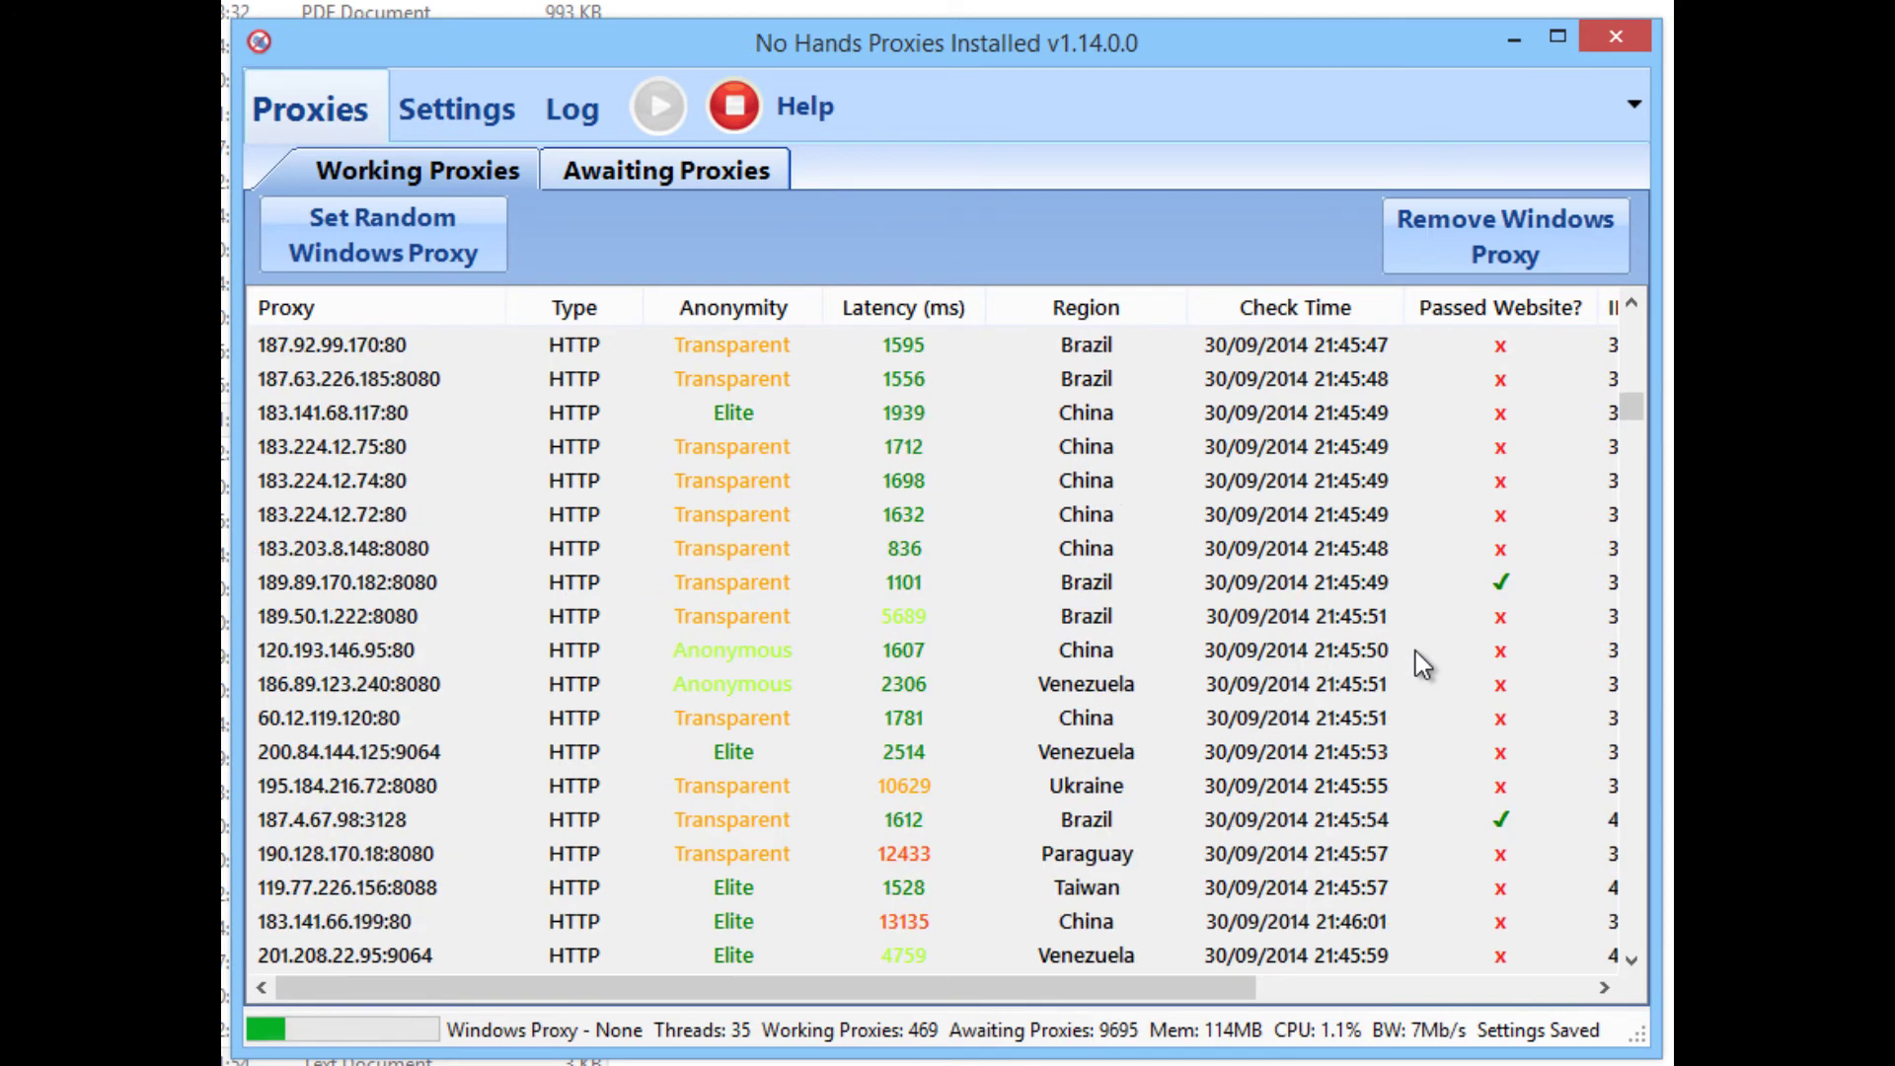
click(708, 651)
click(748, 749)
click(764, 888)
click(771, 928)
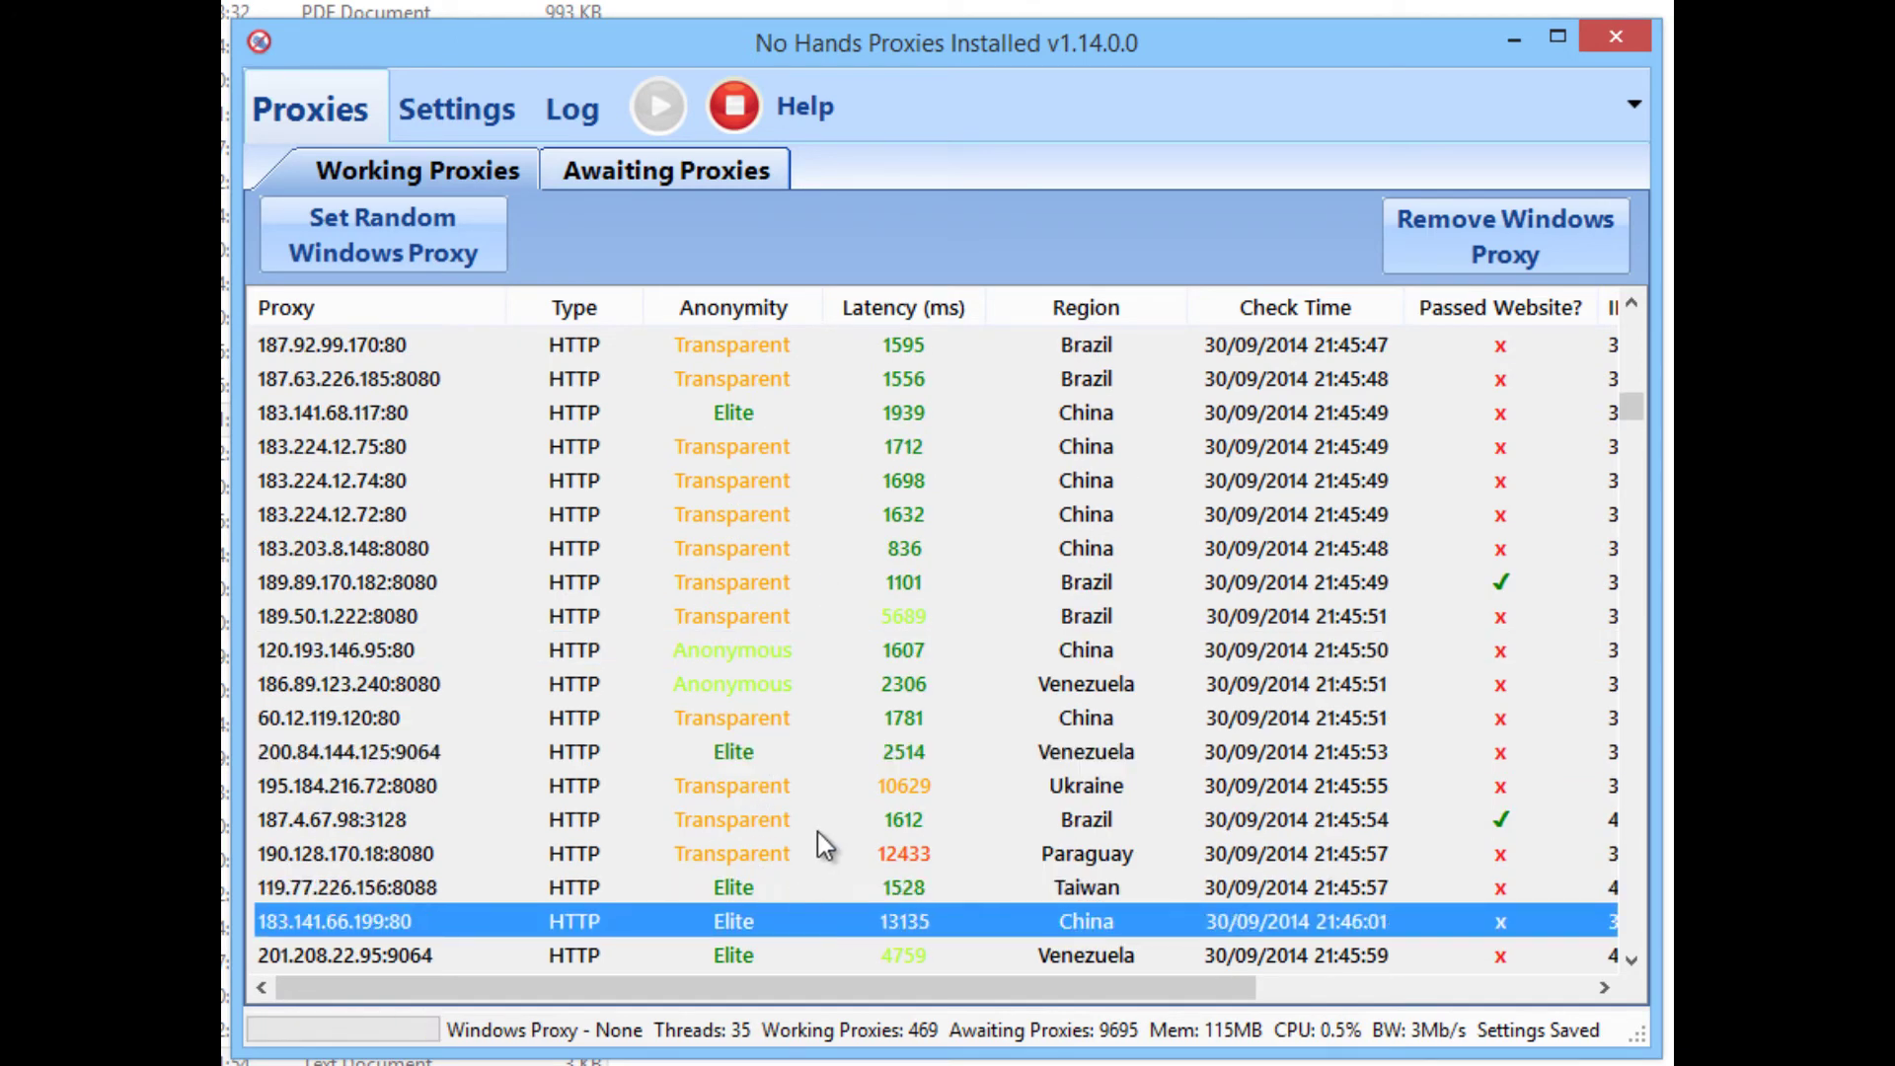
Review the earliest working proxies, and stop the harvester with the work log showing
scroll(1022, 567, up, 6)
scroll(1023, 582, up, 5)
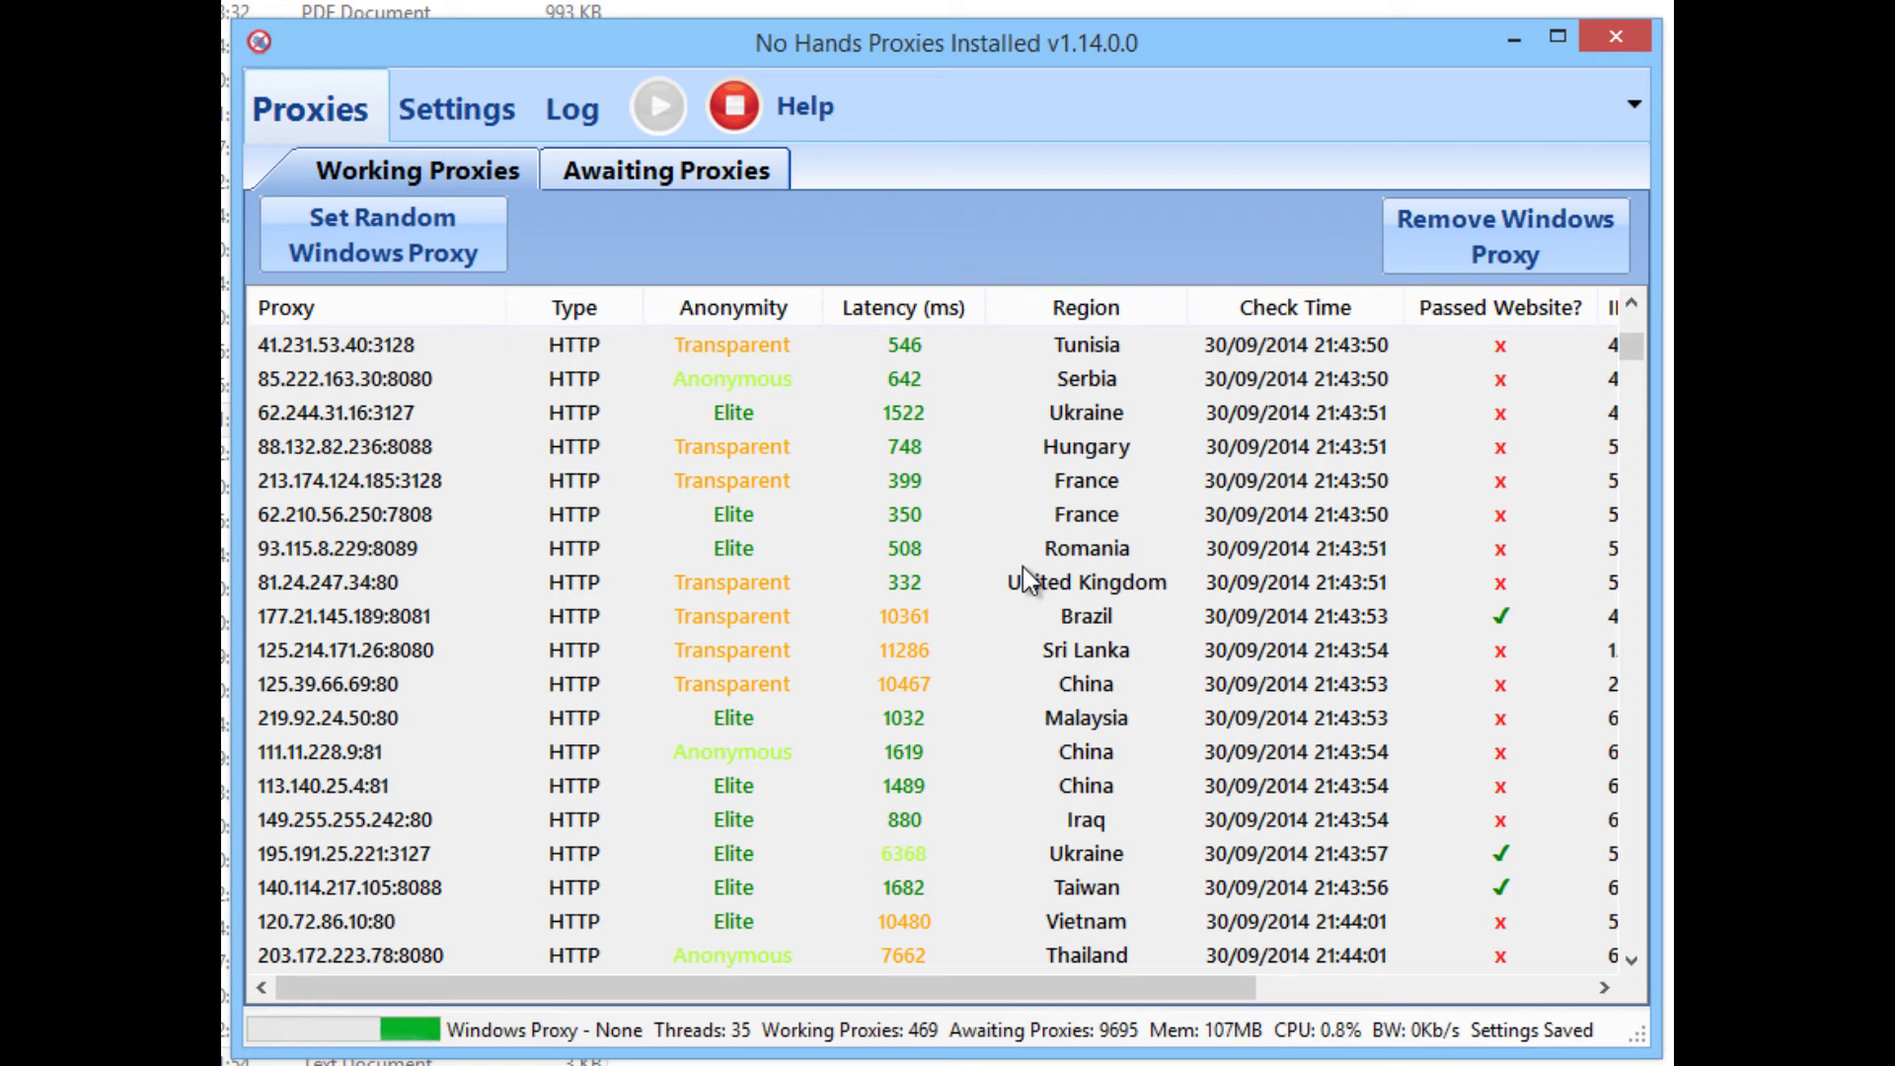
scroll(1023, 570, up, 4)
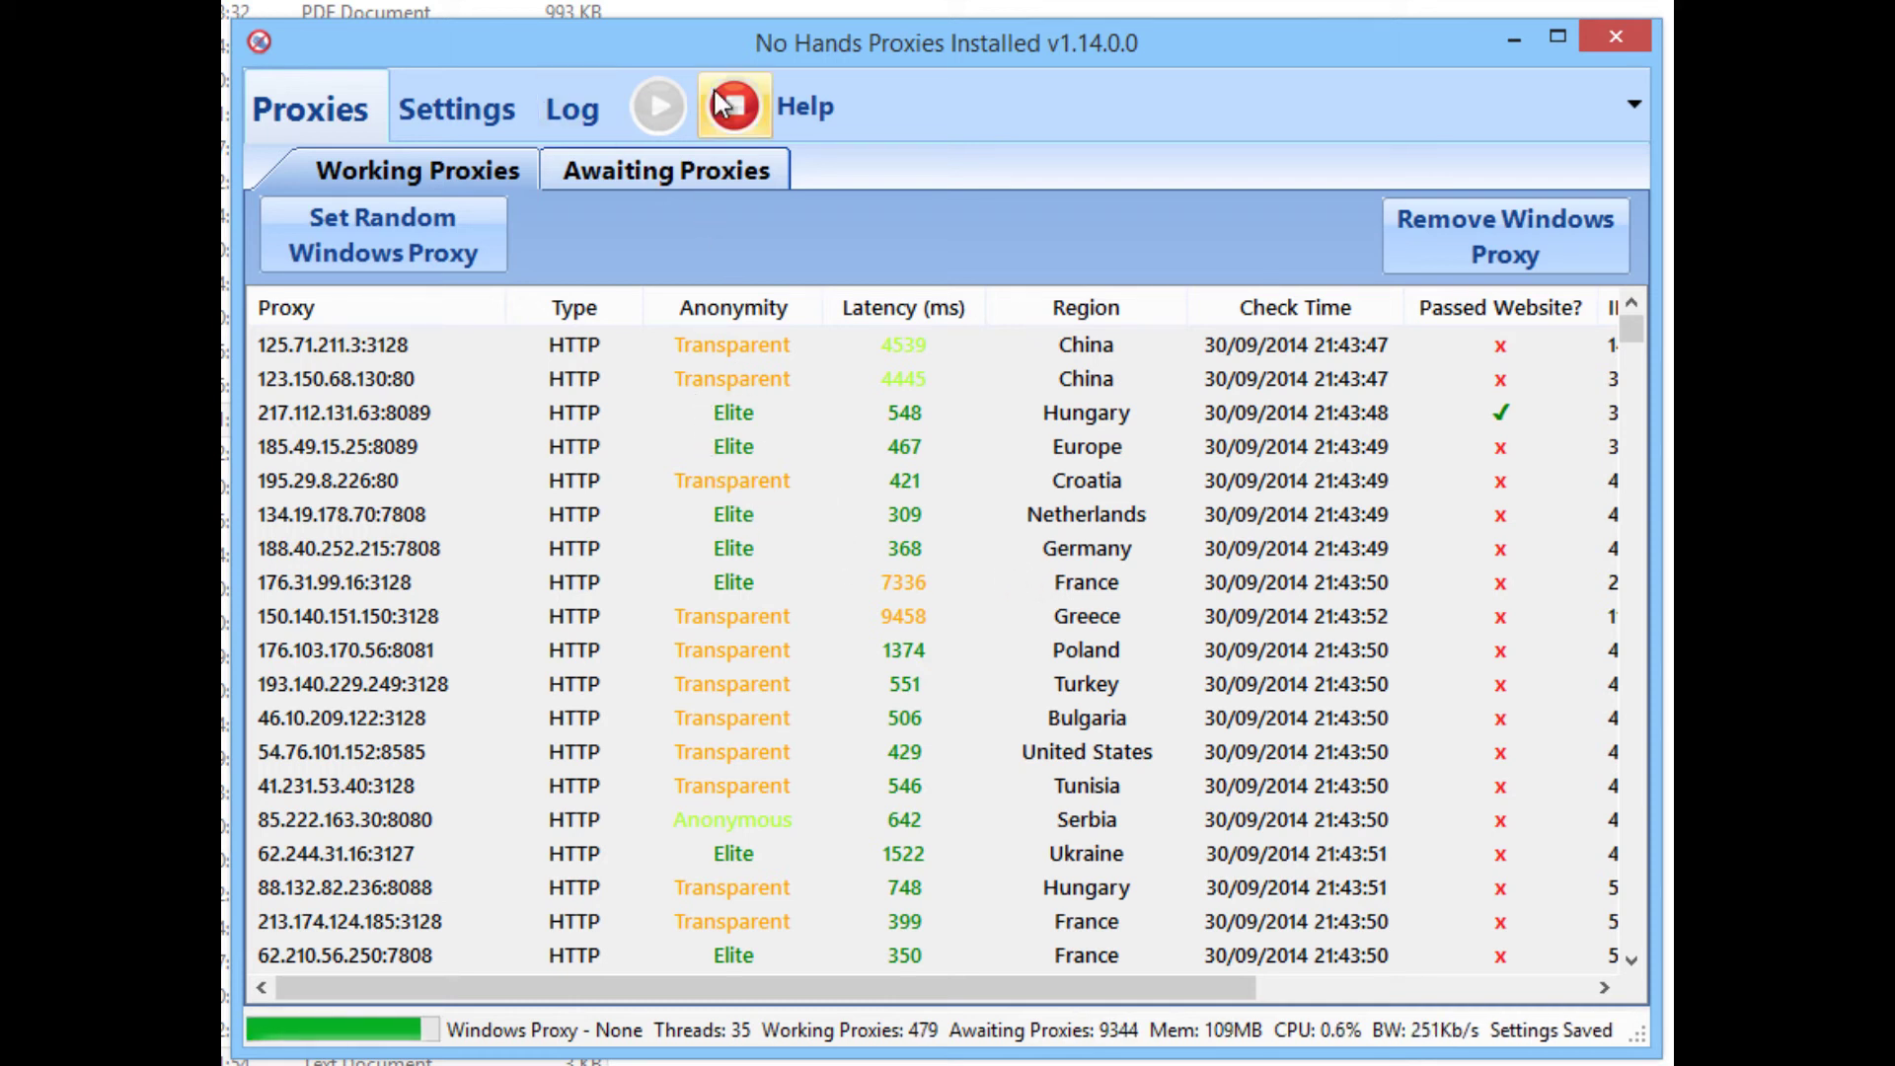
click(592, 107)
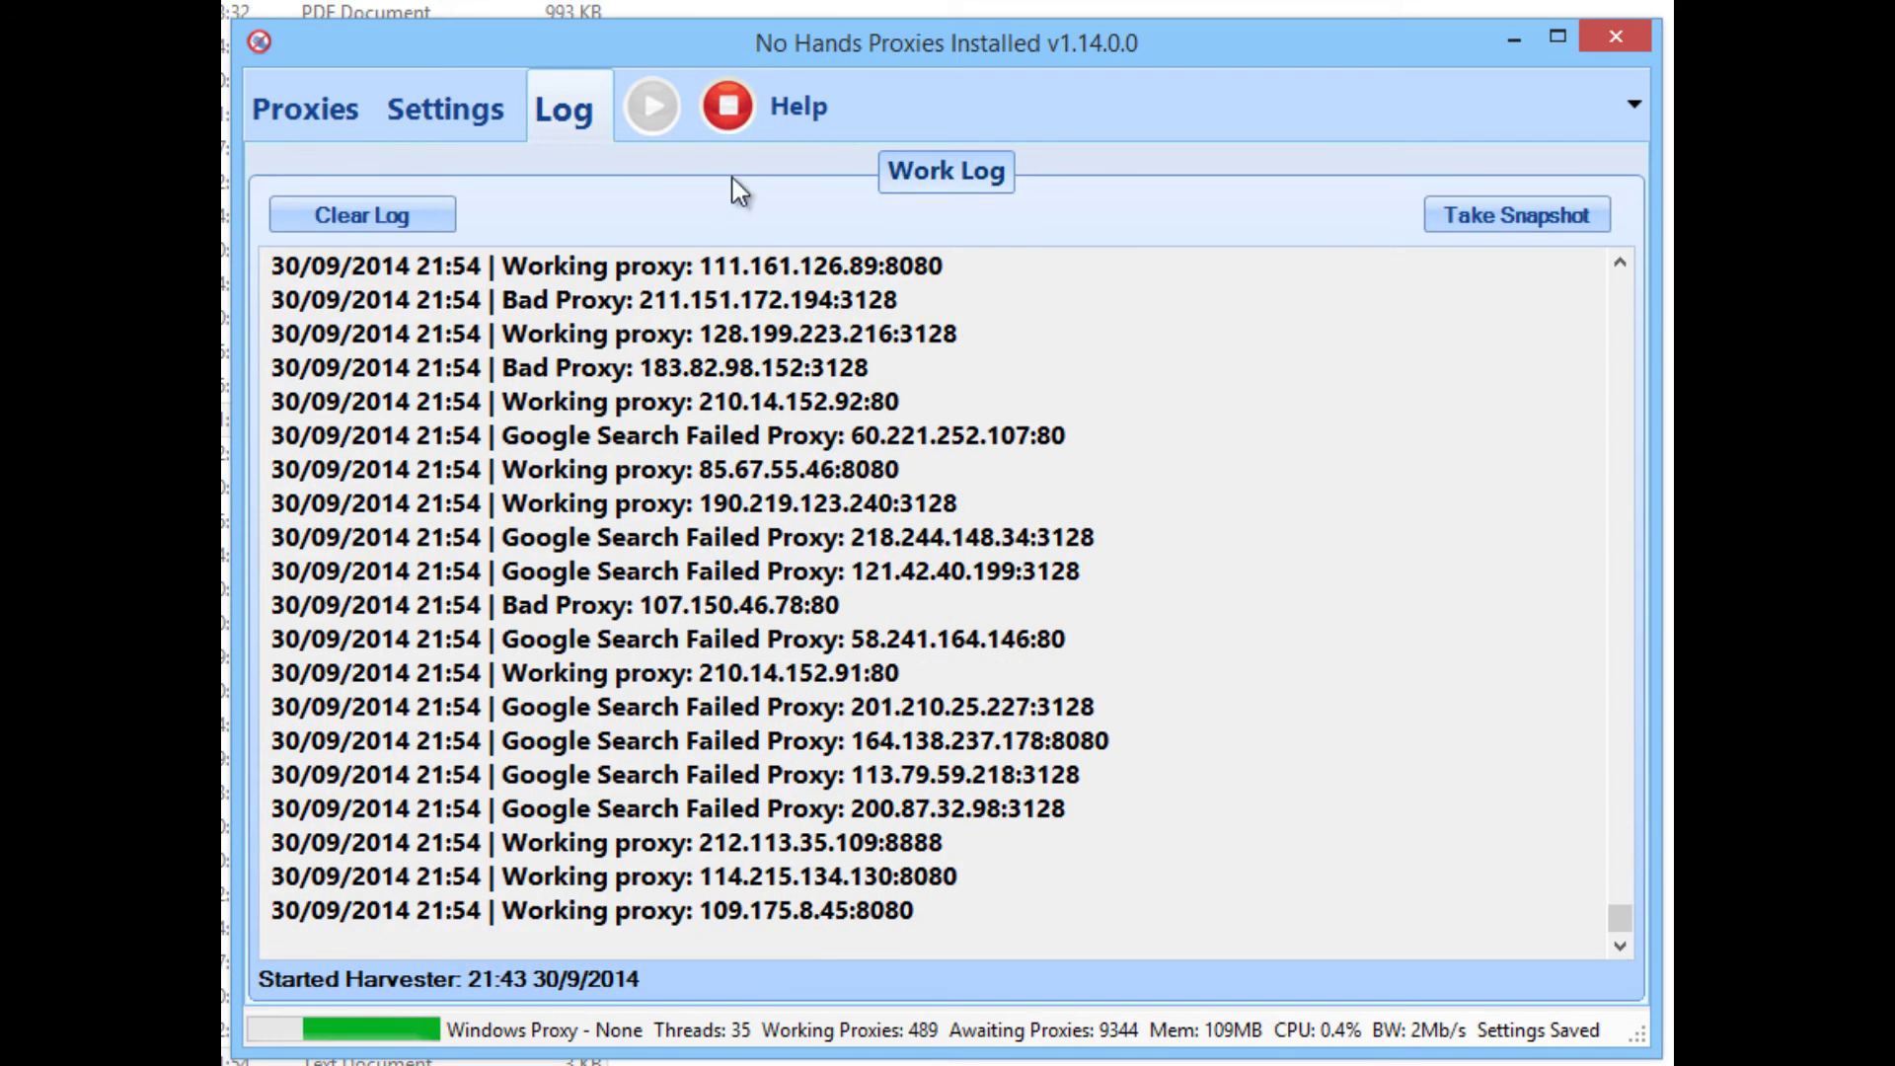
click(727, 105)
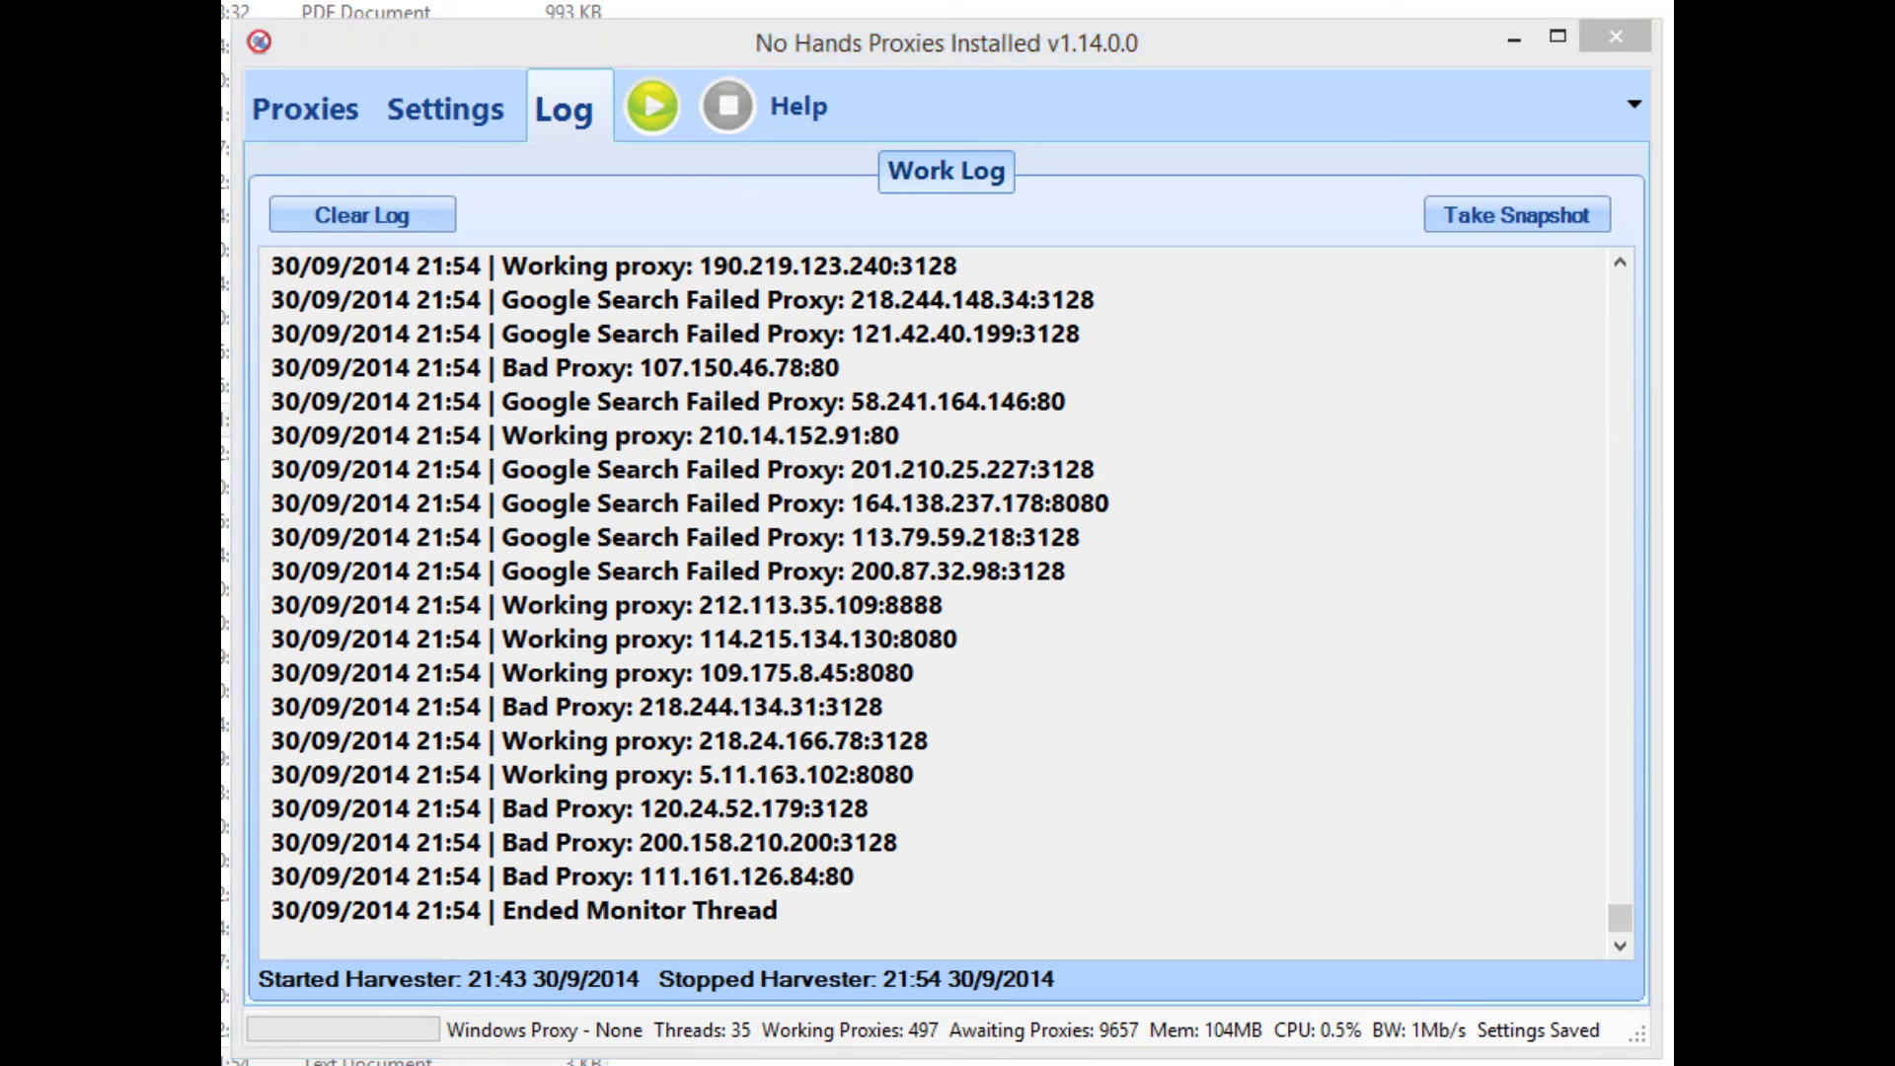
Minimise No Hands Proxies, move the Documents window clear of the Notepad++ window, and select Google-proxies.txt
click(1512, 40)
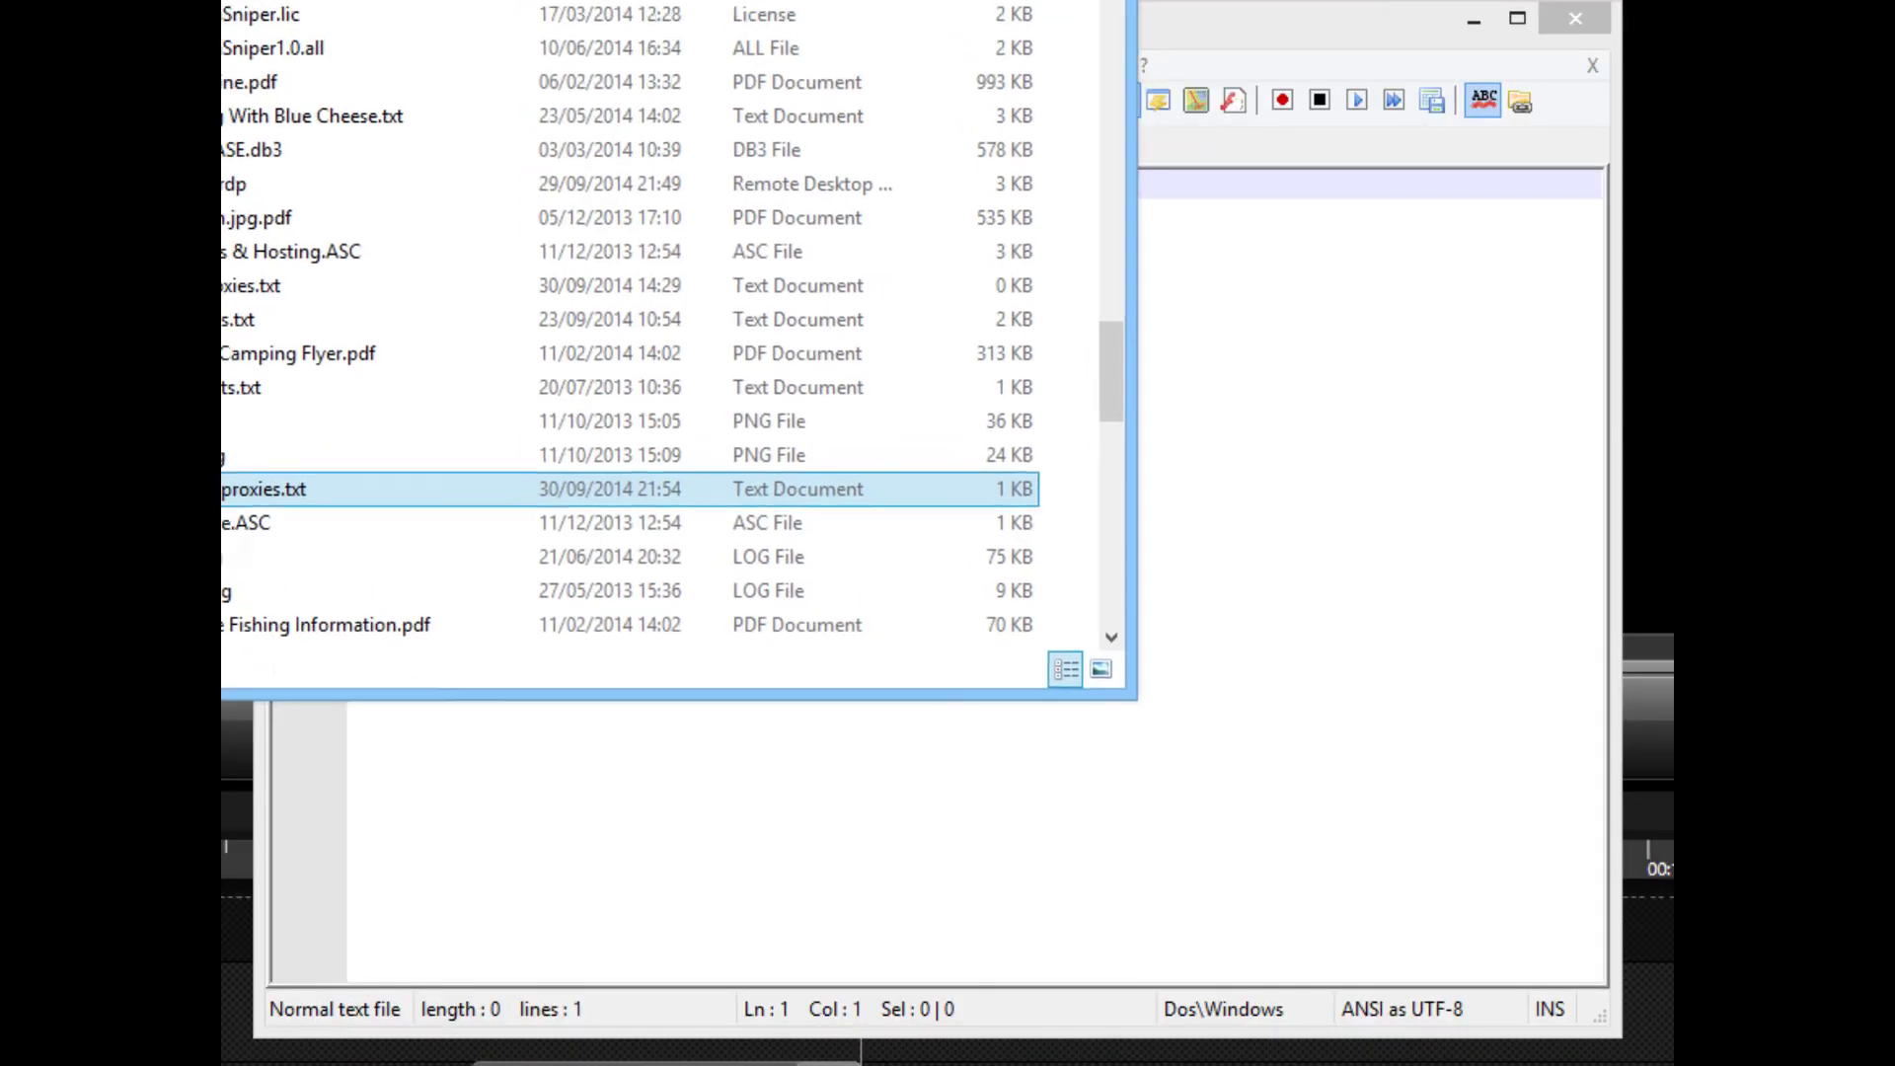
drag(515, 2, 1416, 105)
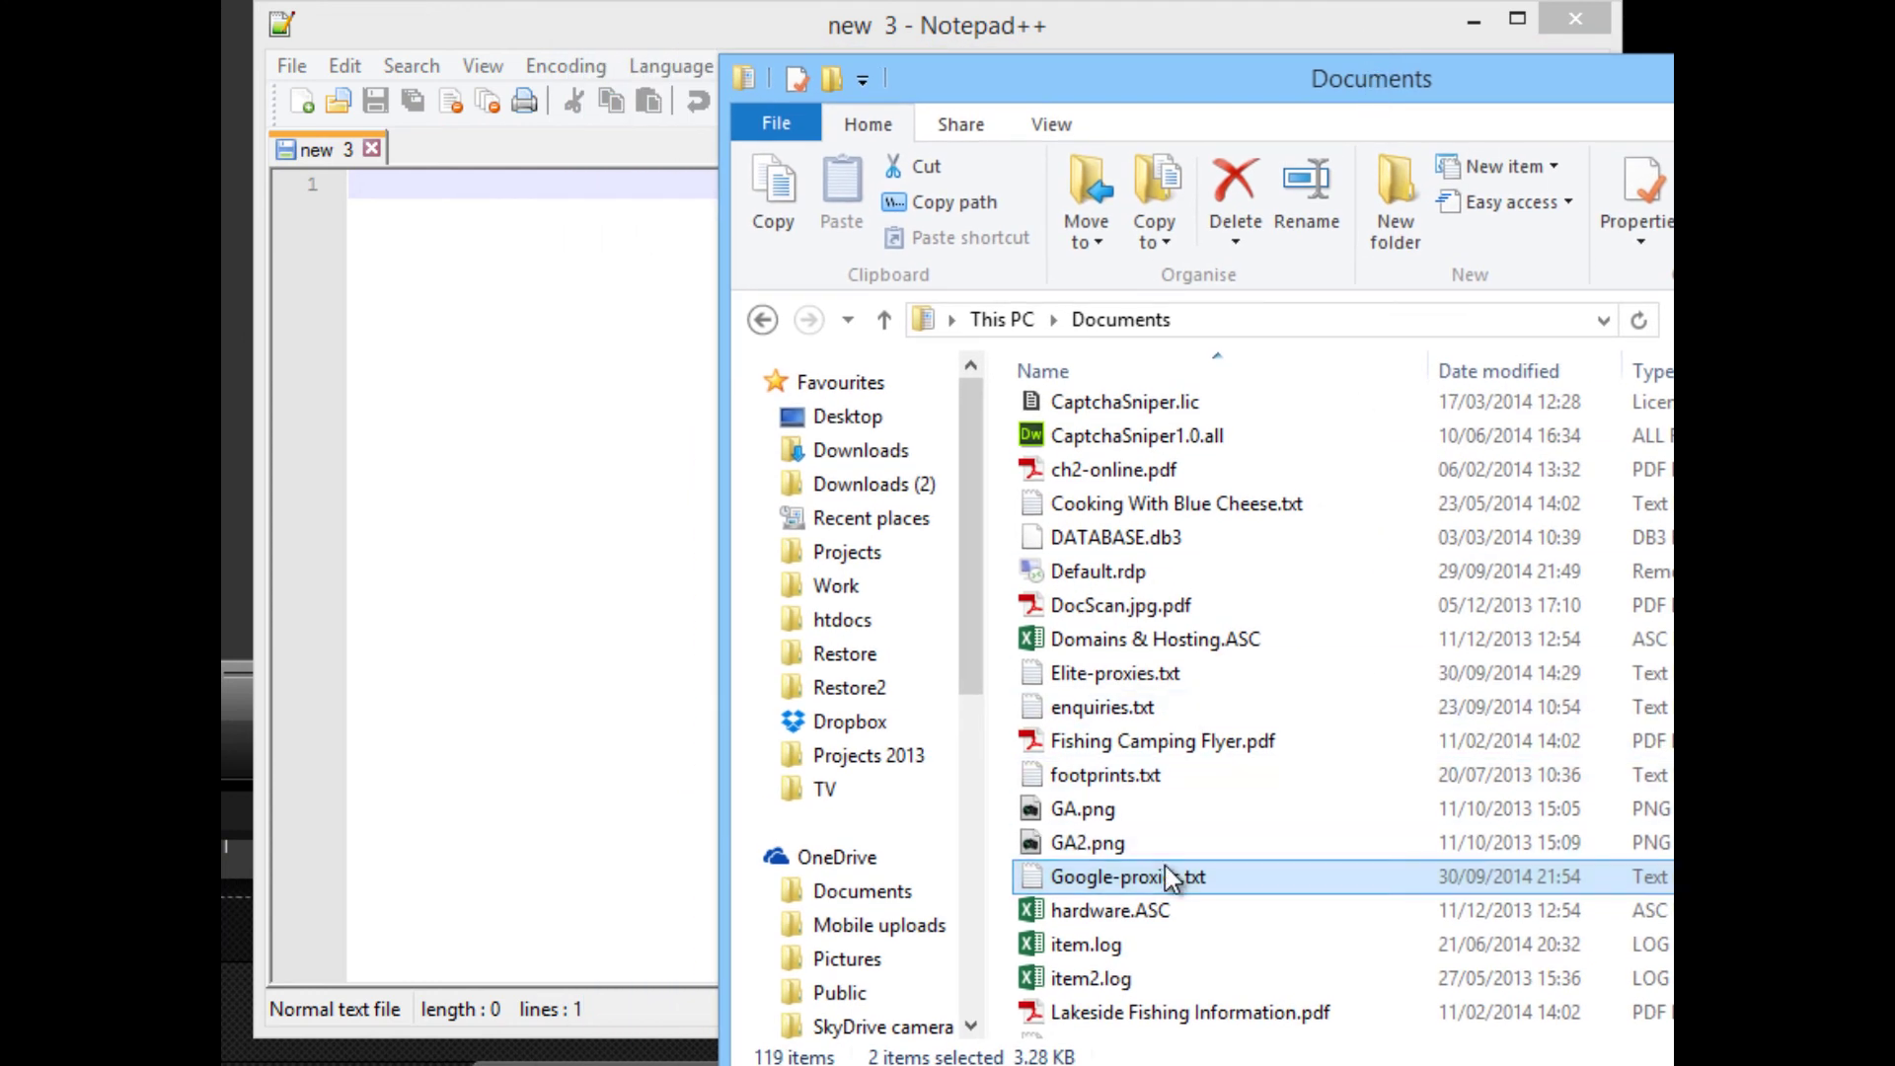
click(1188, 774)
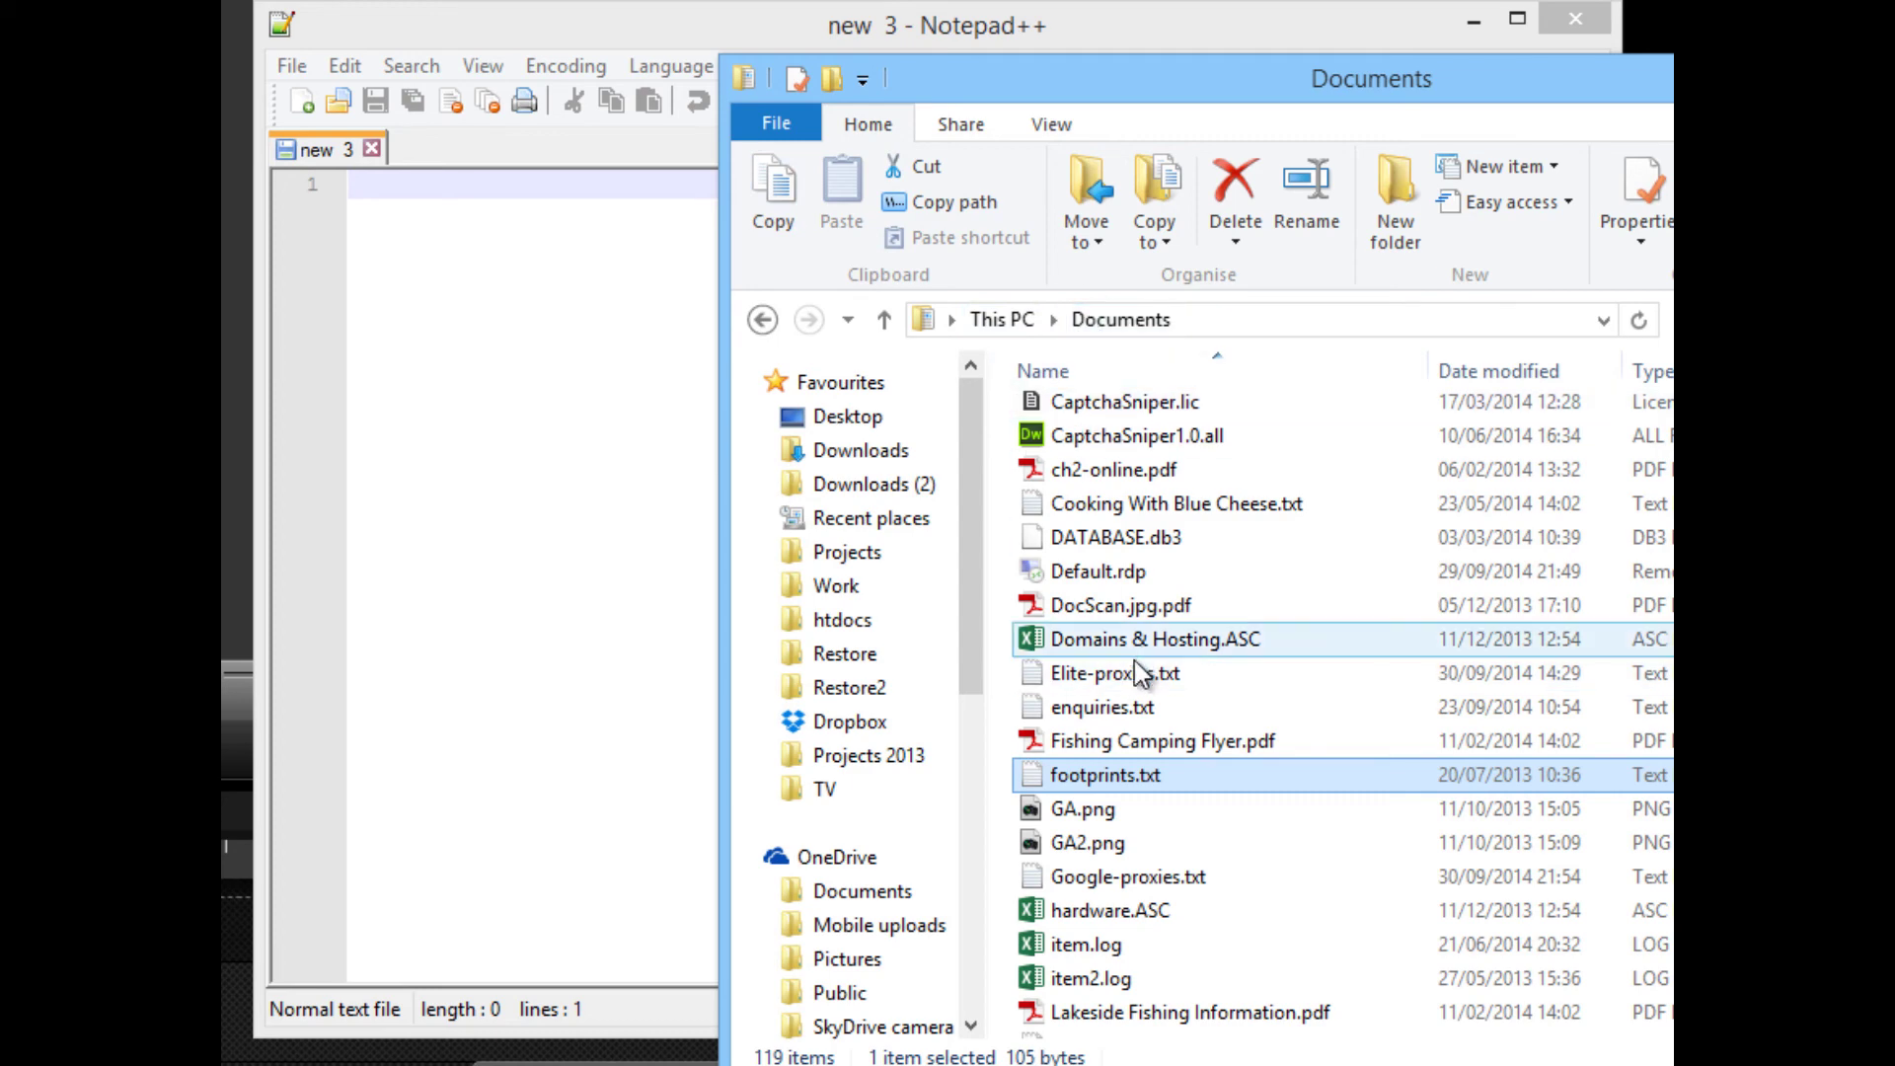
click(1115, 876)
scroll(1115, 691, down, 3)
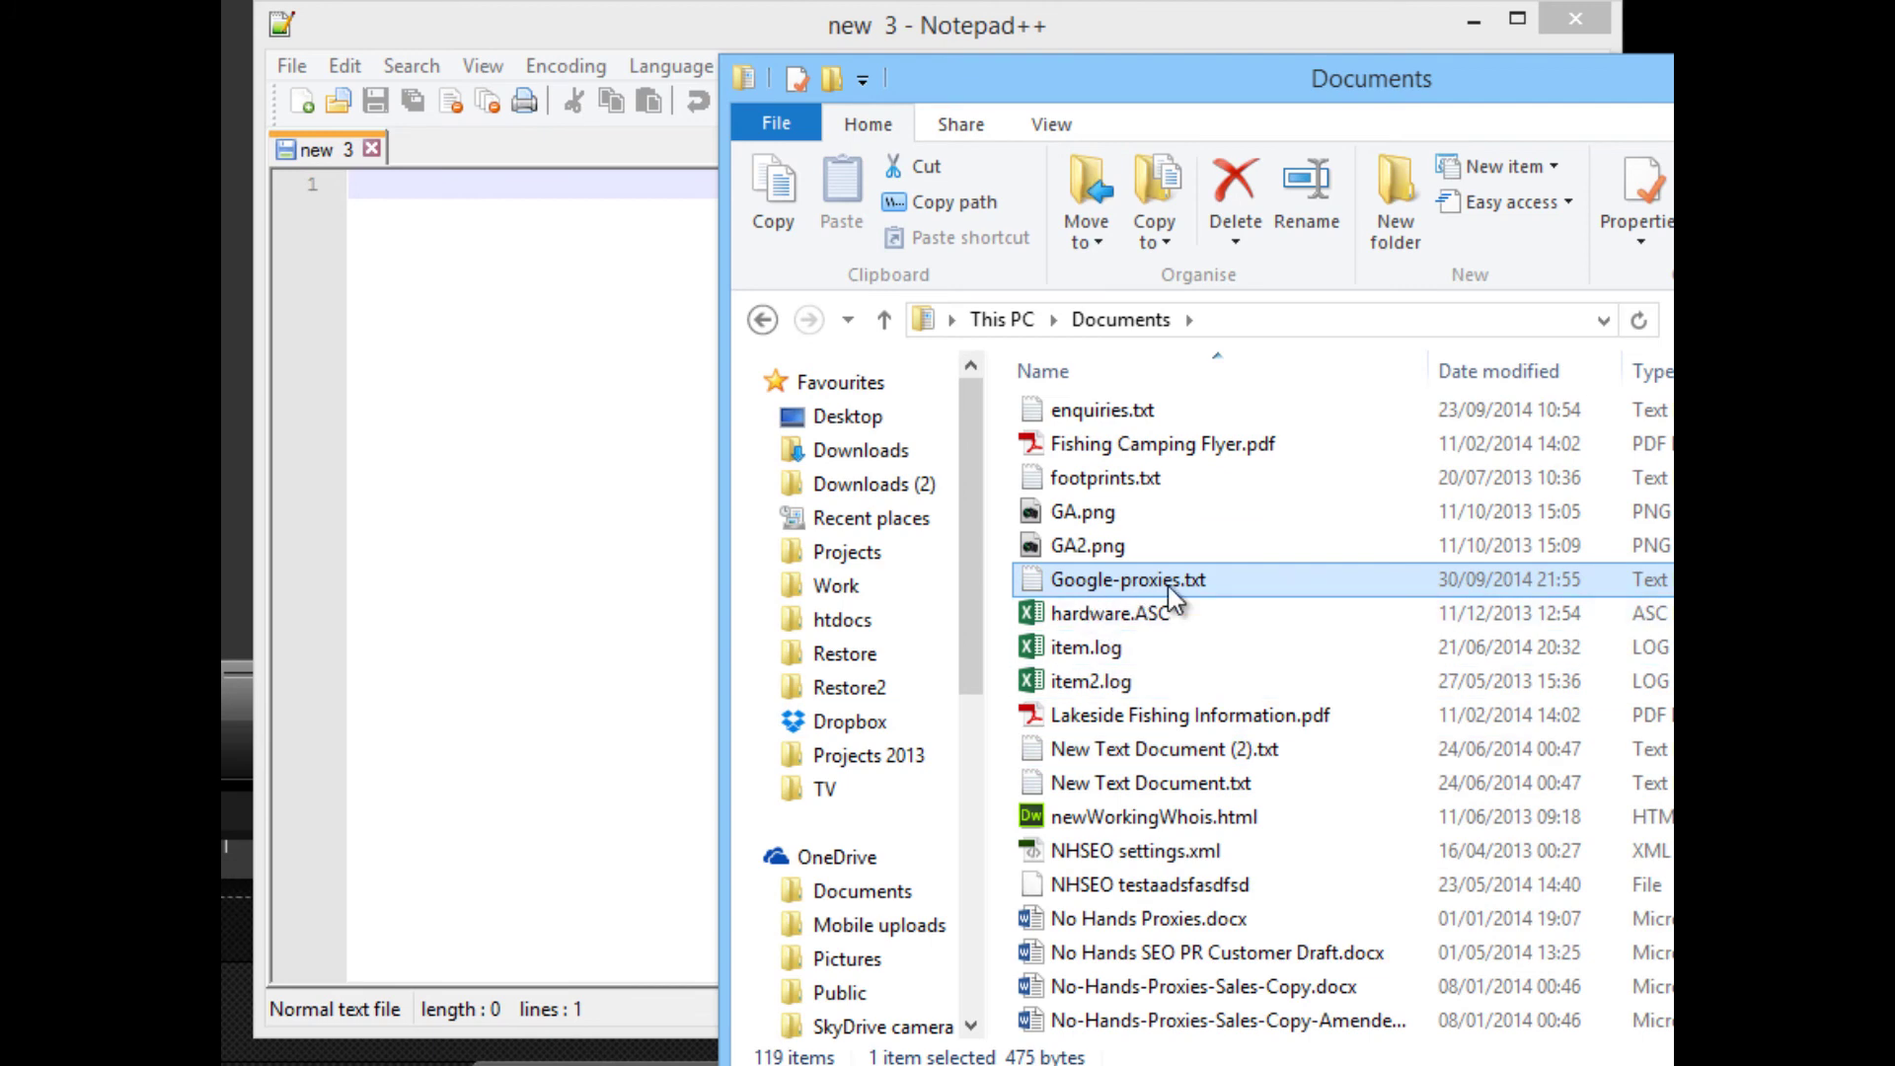
Open Posting-proxies.txt from Documents in Notepad++ and look through its proxies from the last line up to the first
scroll(1223, 586, down, 3)
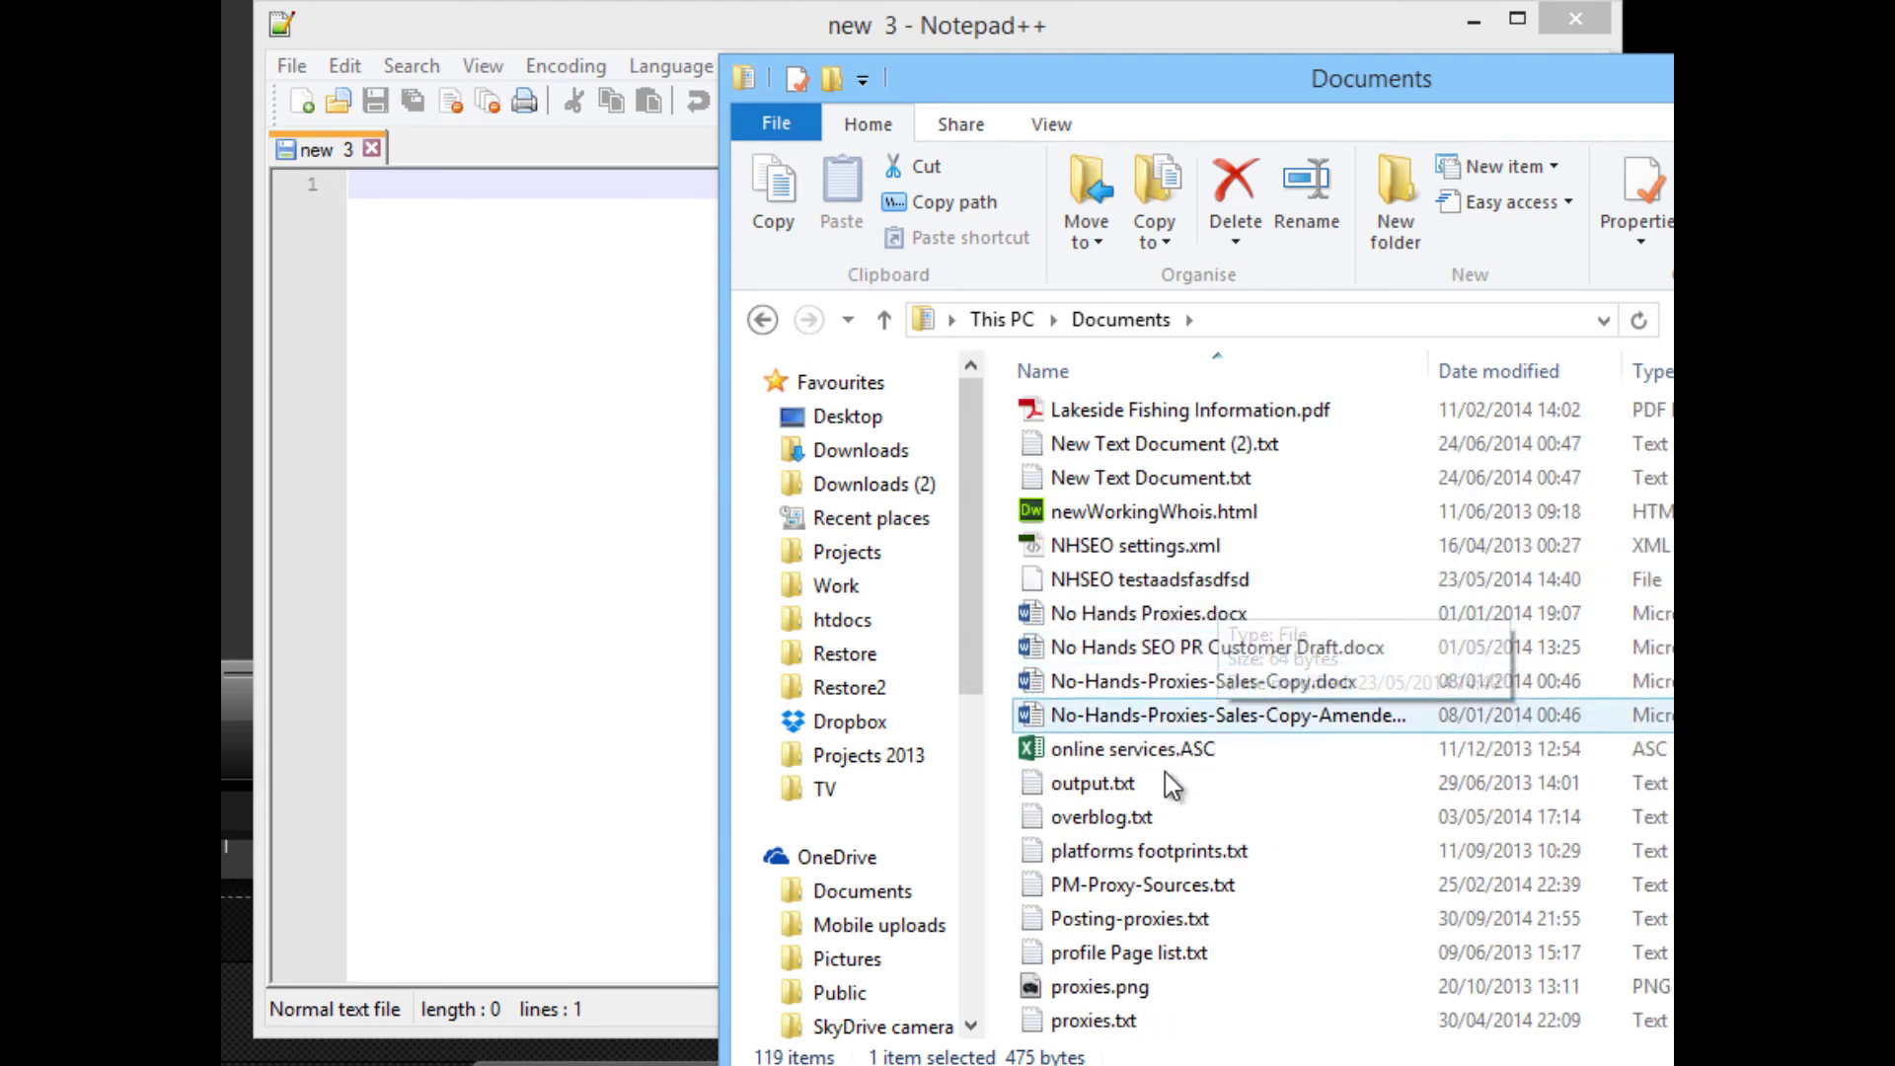
scroll(1165, 878, down, 1)
click(1149, 829)
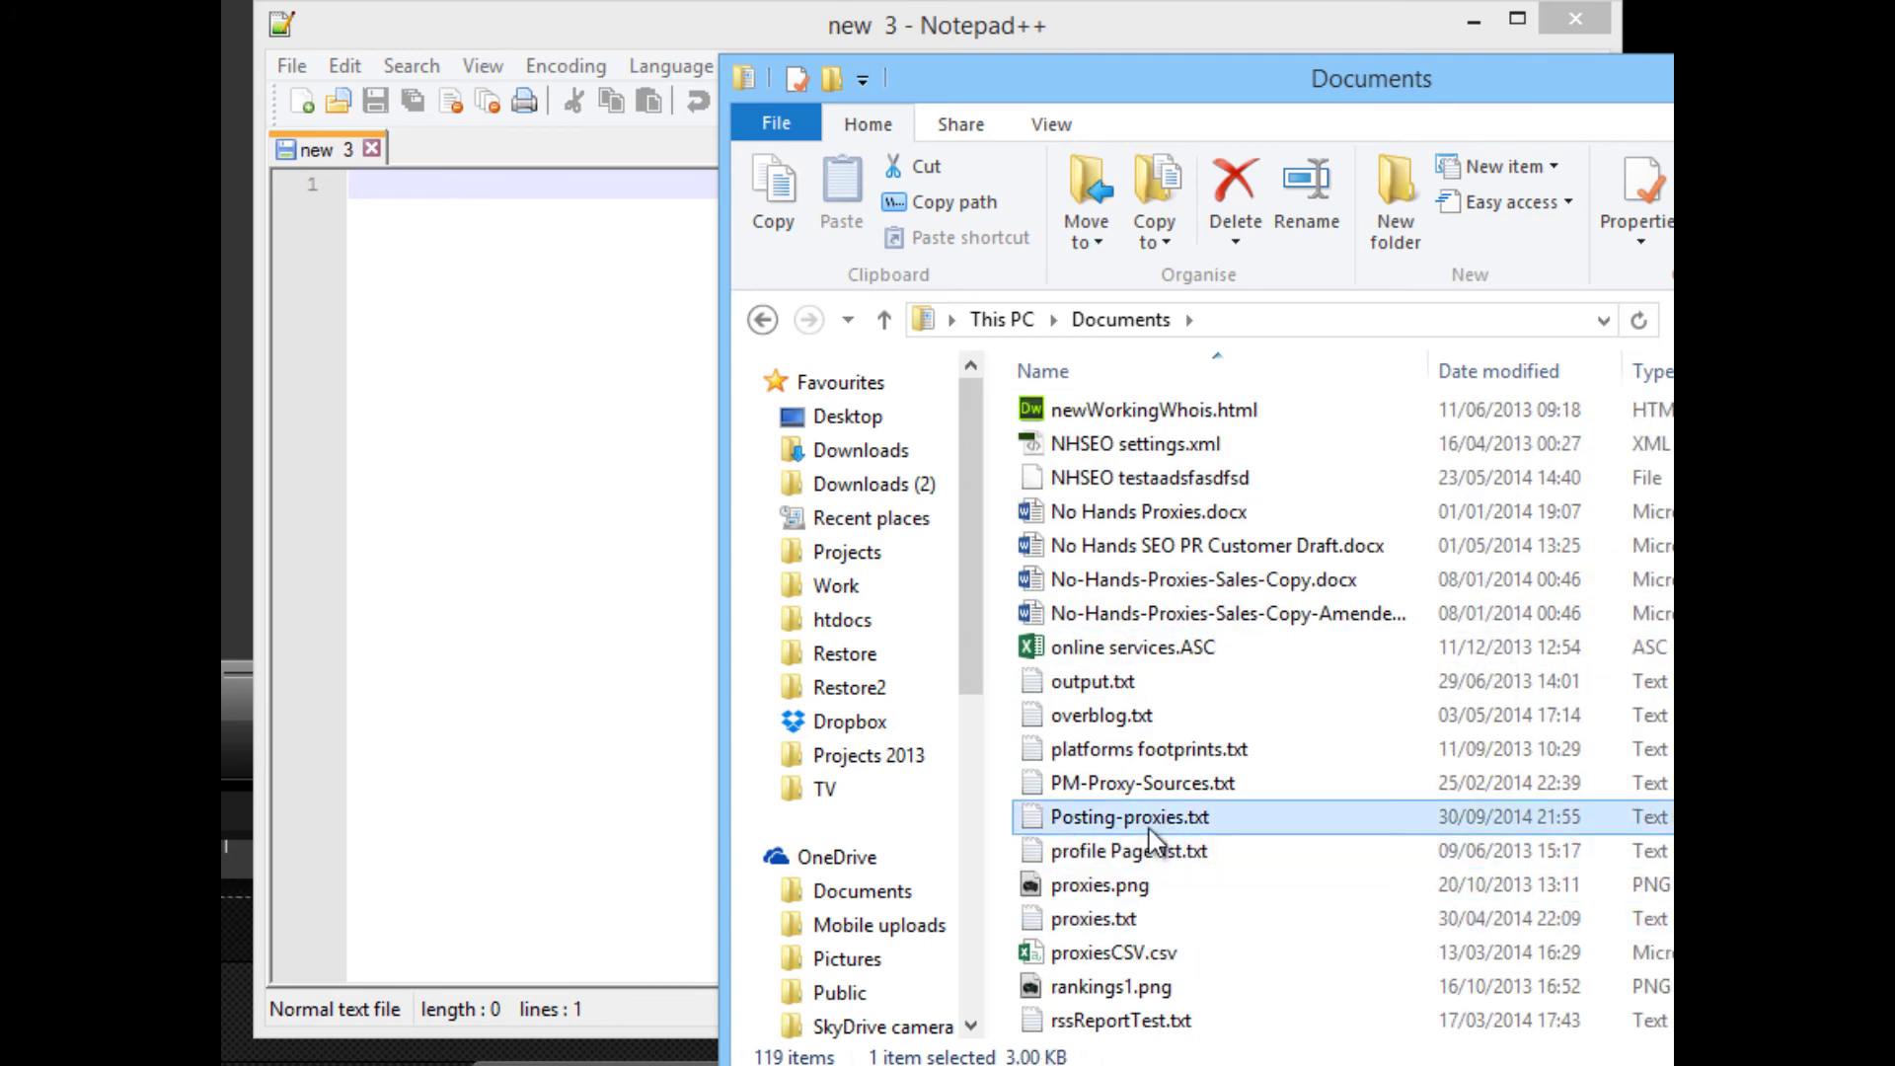
drag(1152, 825, 508, 537)
drag(1589, 256, 340, 913)
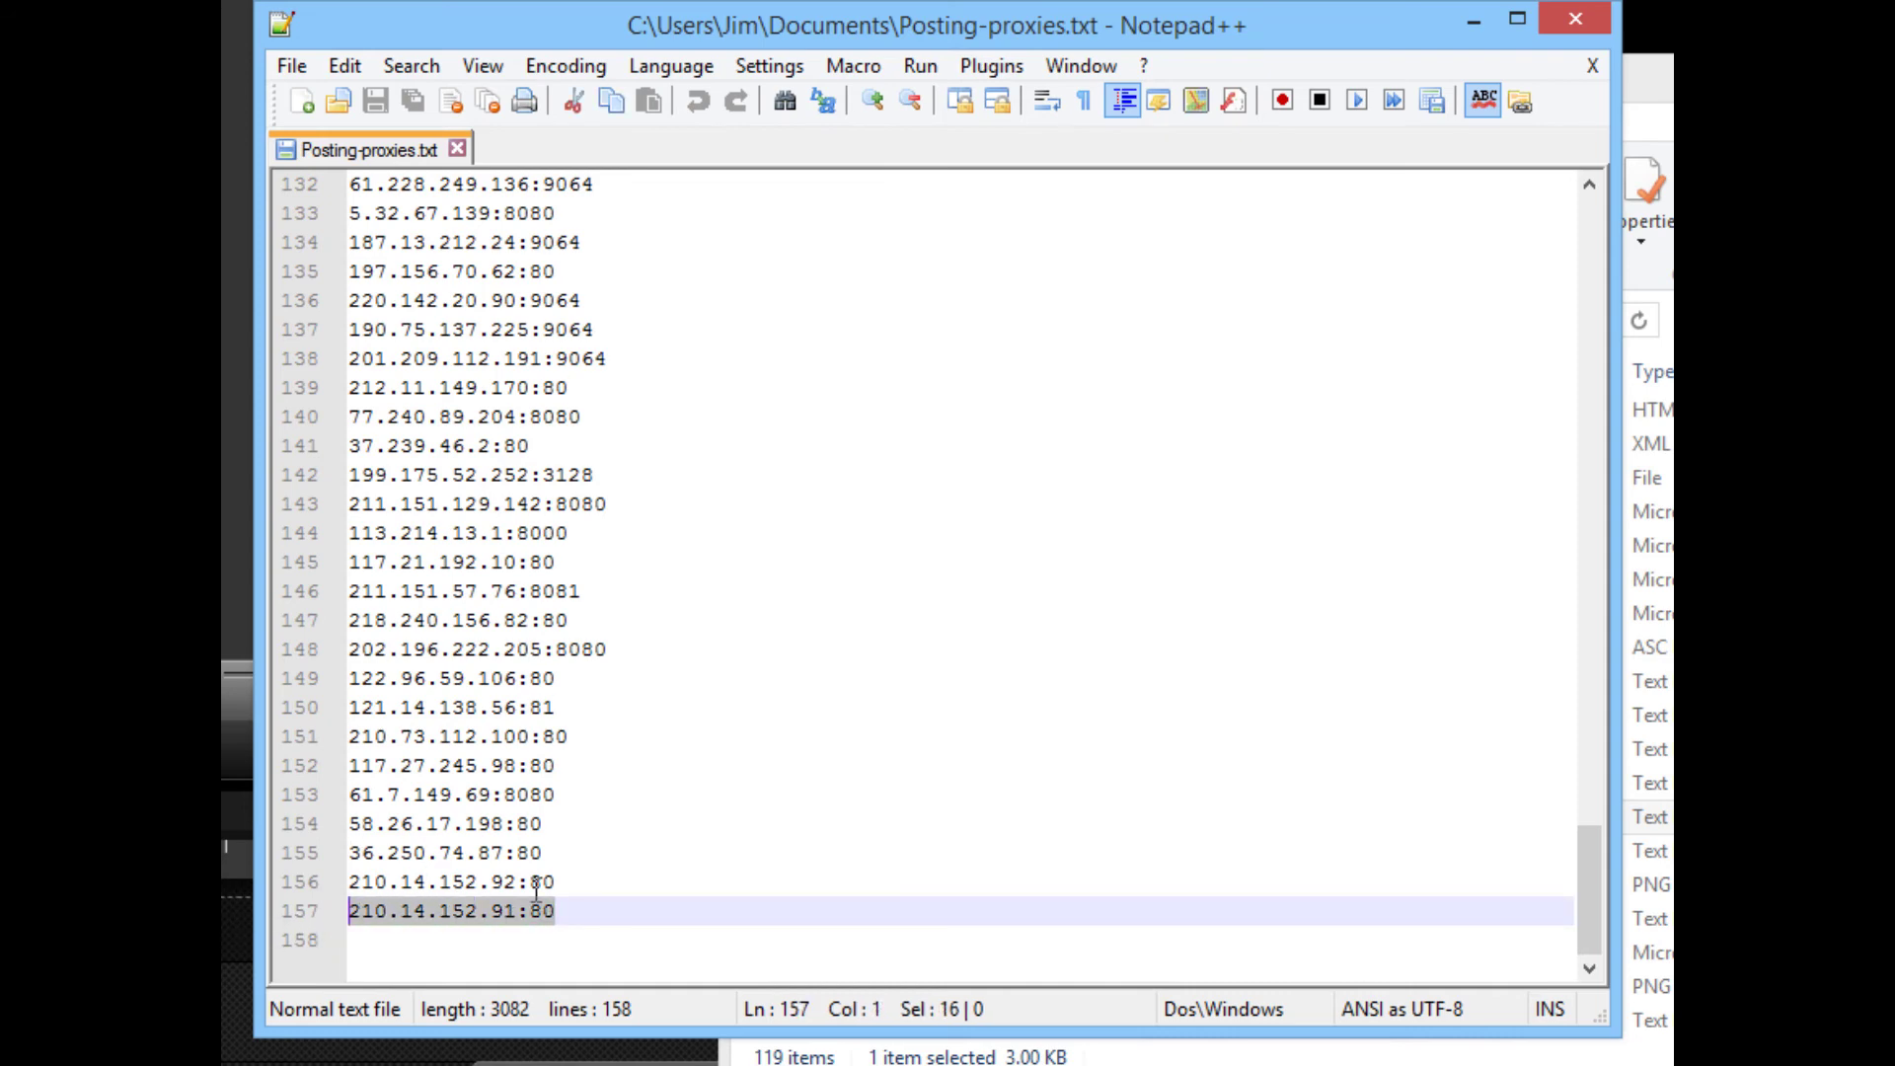
click(606, 904)
drag(606, 904, 340, 183)
click(895, 412)
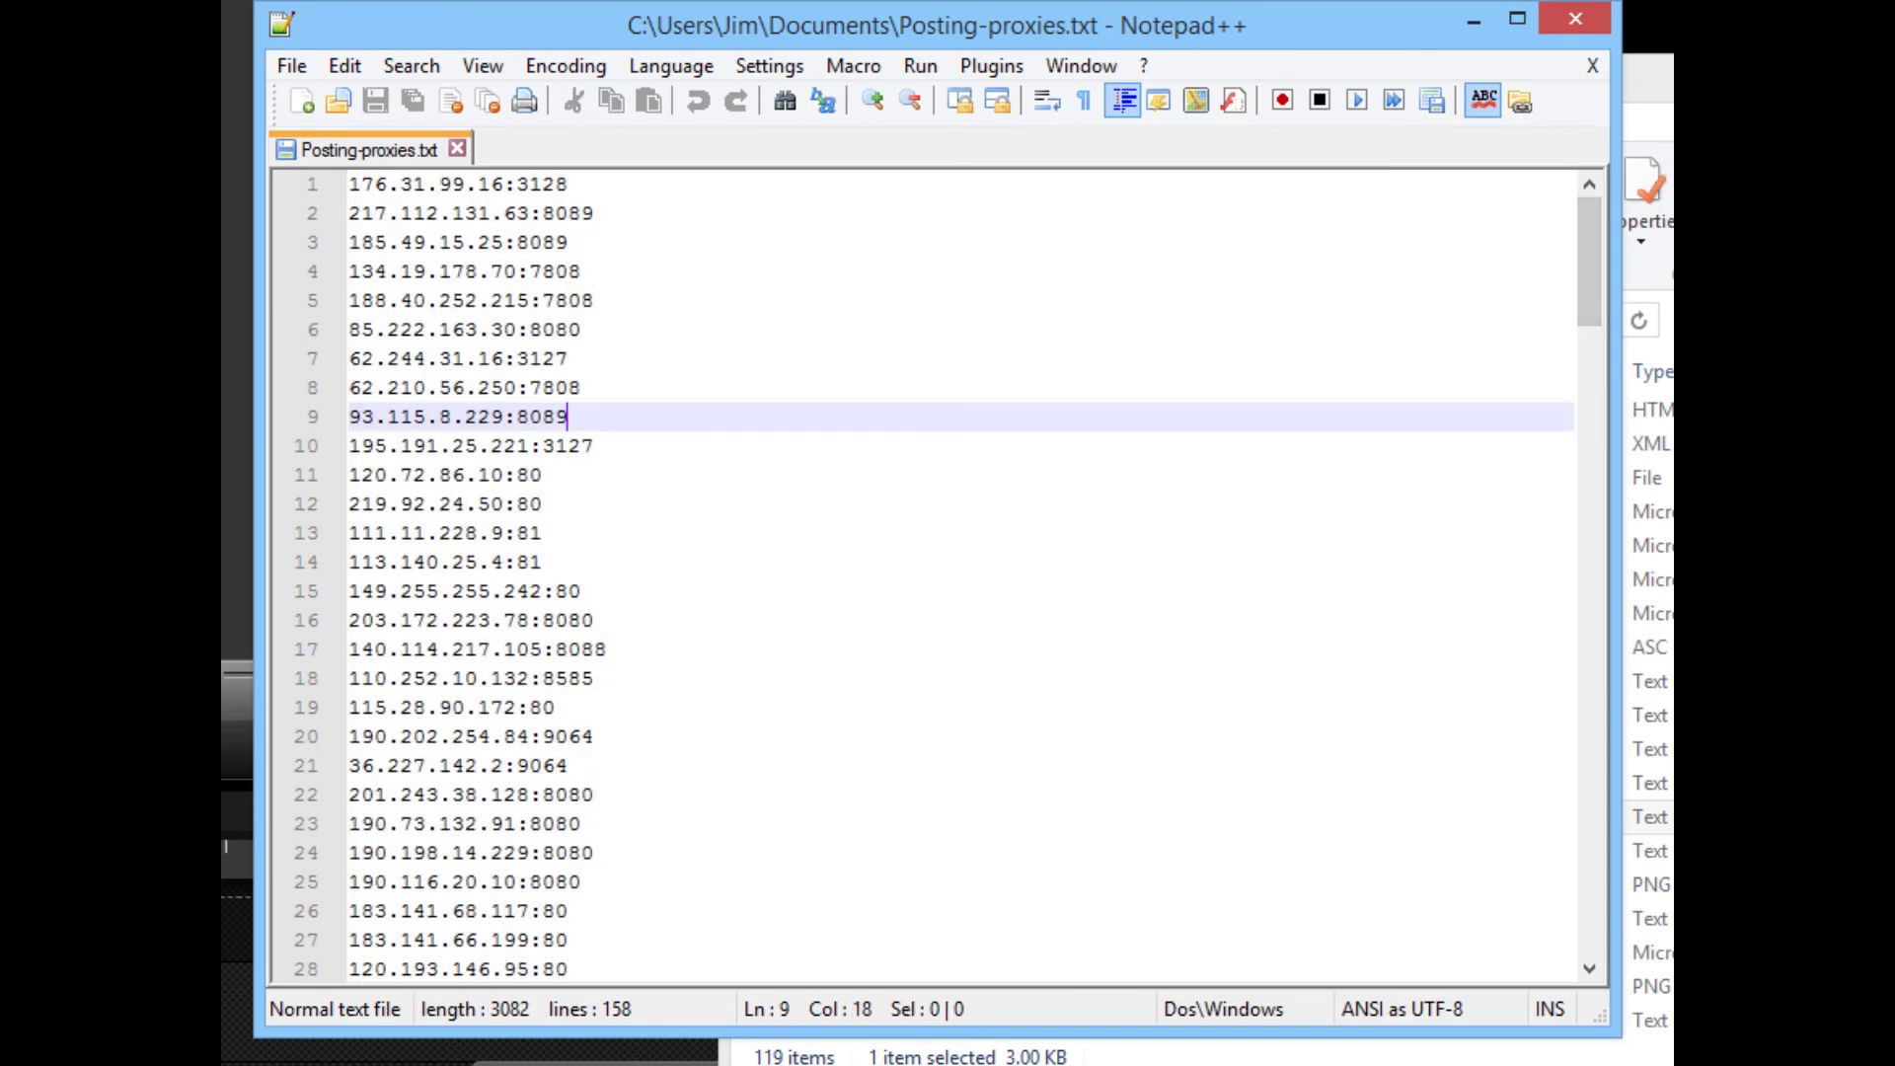
Open Google-proxies.txt from the Documents folder in Notepad++ and highlight its whole list of proxies
click(1624, 92)
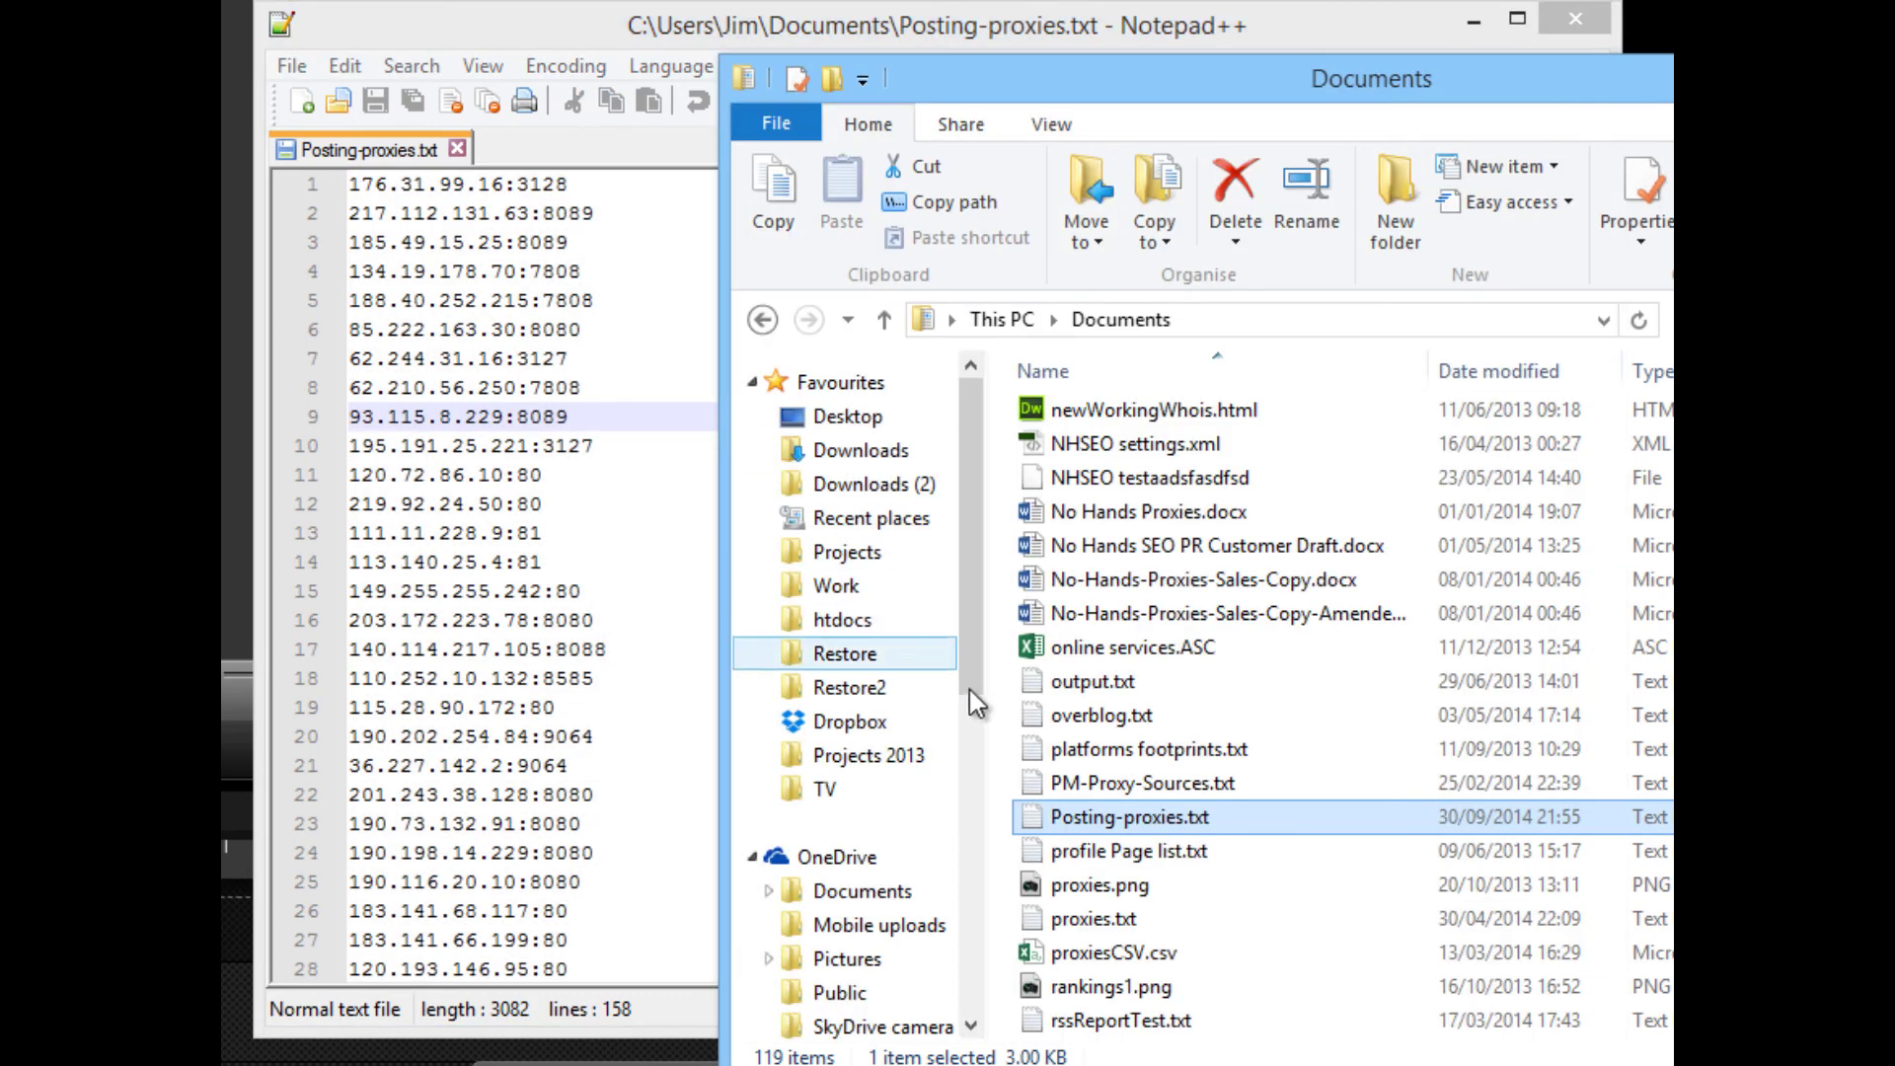
click(1135, 683)
scroll(1135, 683, up, 3)
scroll(1135, 683, up, 5)
click(1135, 690)
drag(1135, 689, 631, 553)
drag(664, 825, 336, 154)
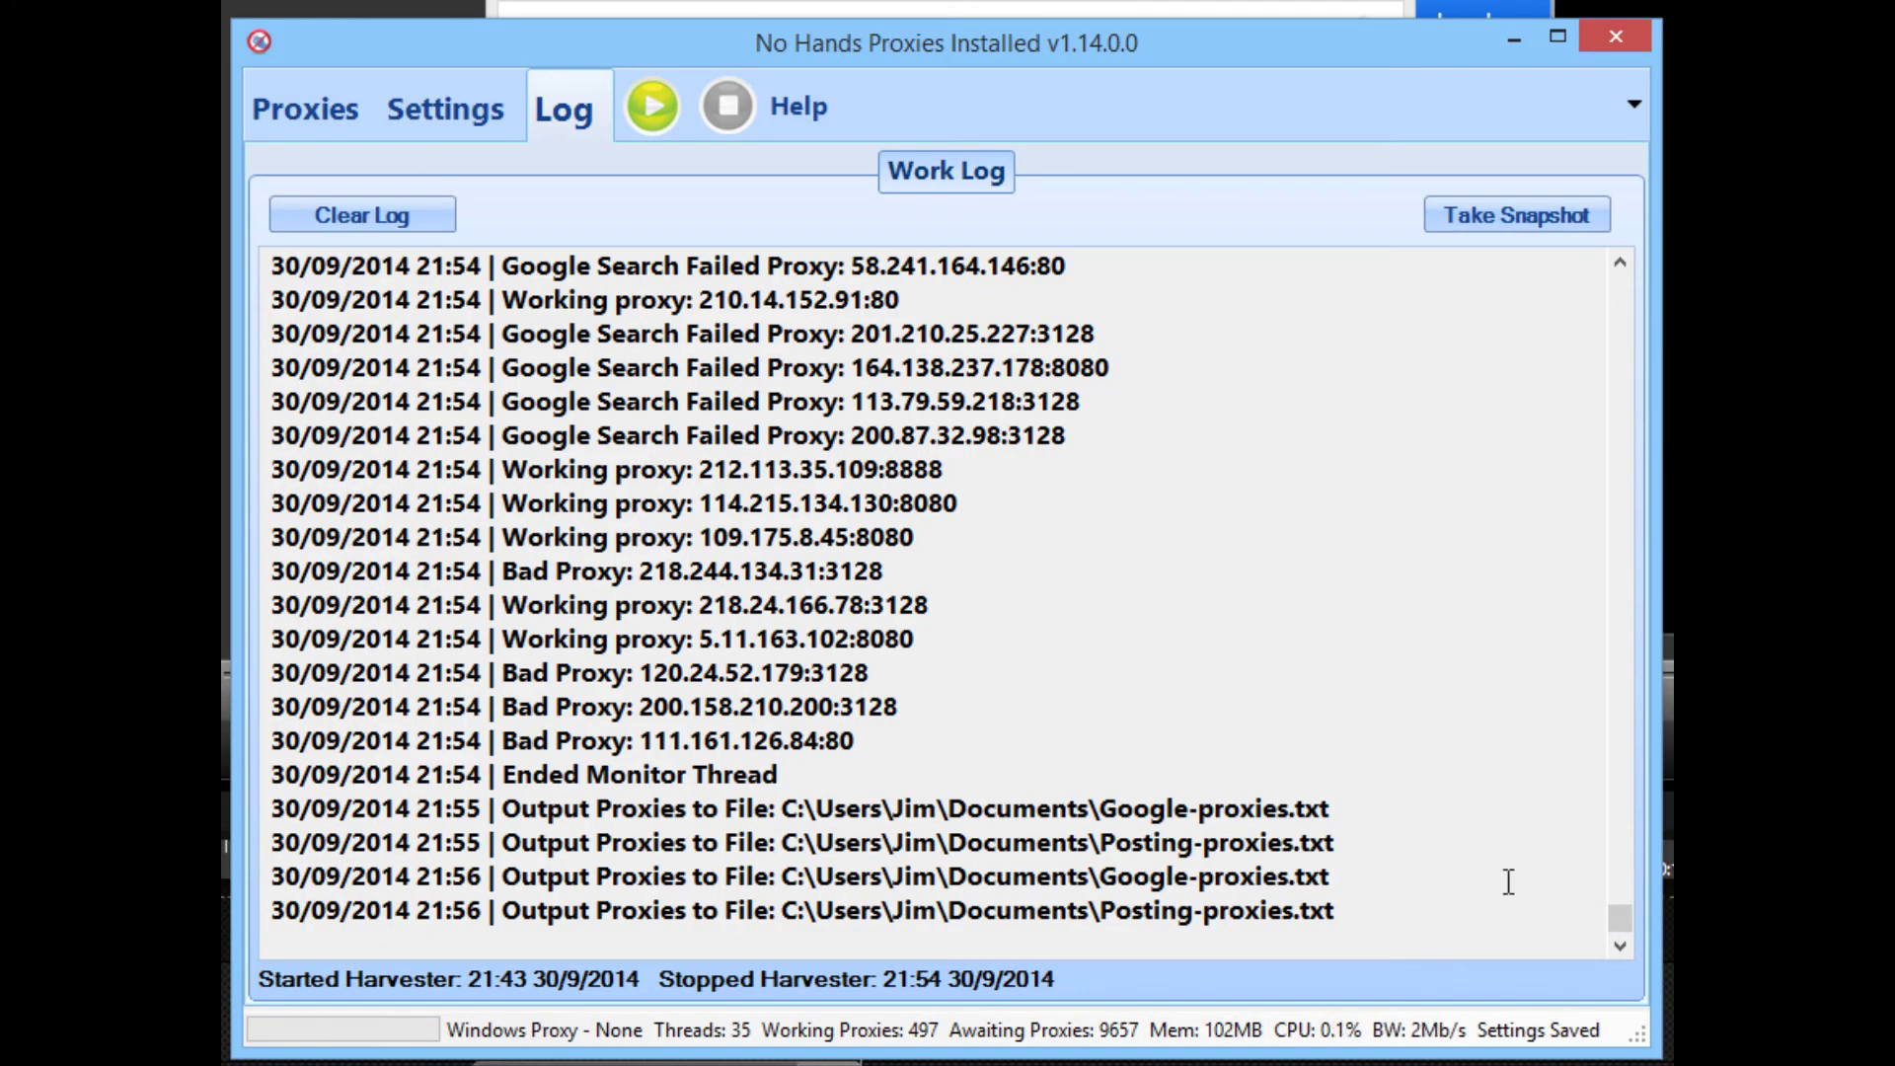
Apply the Get Elite Proxies preset in the automatic software setup and acknowledge its options message
click(424, 131)
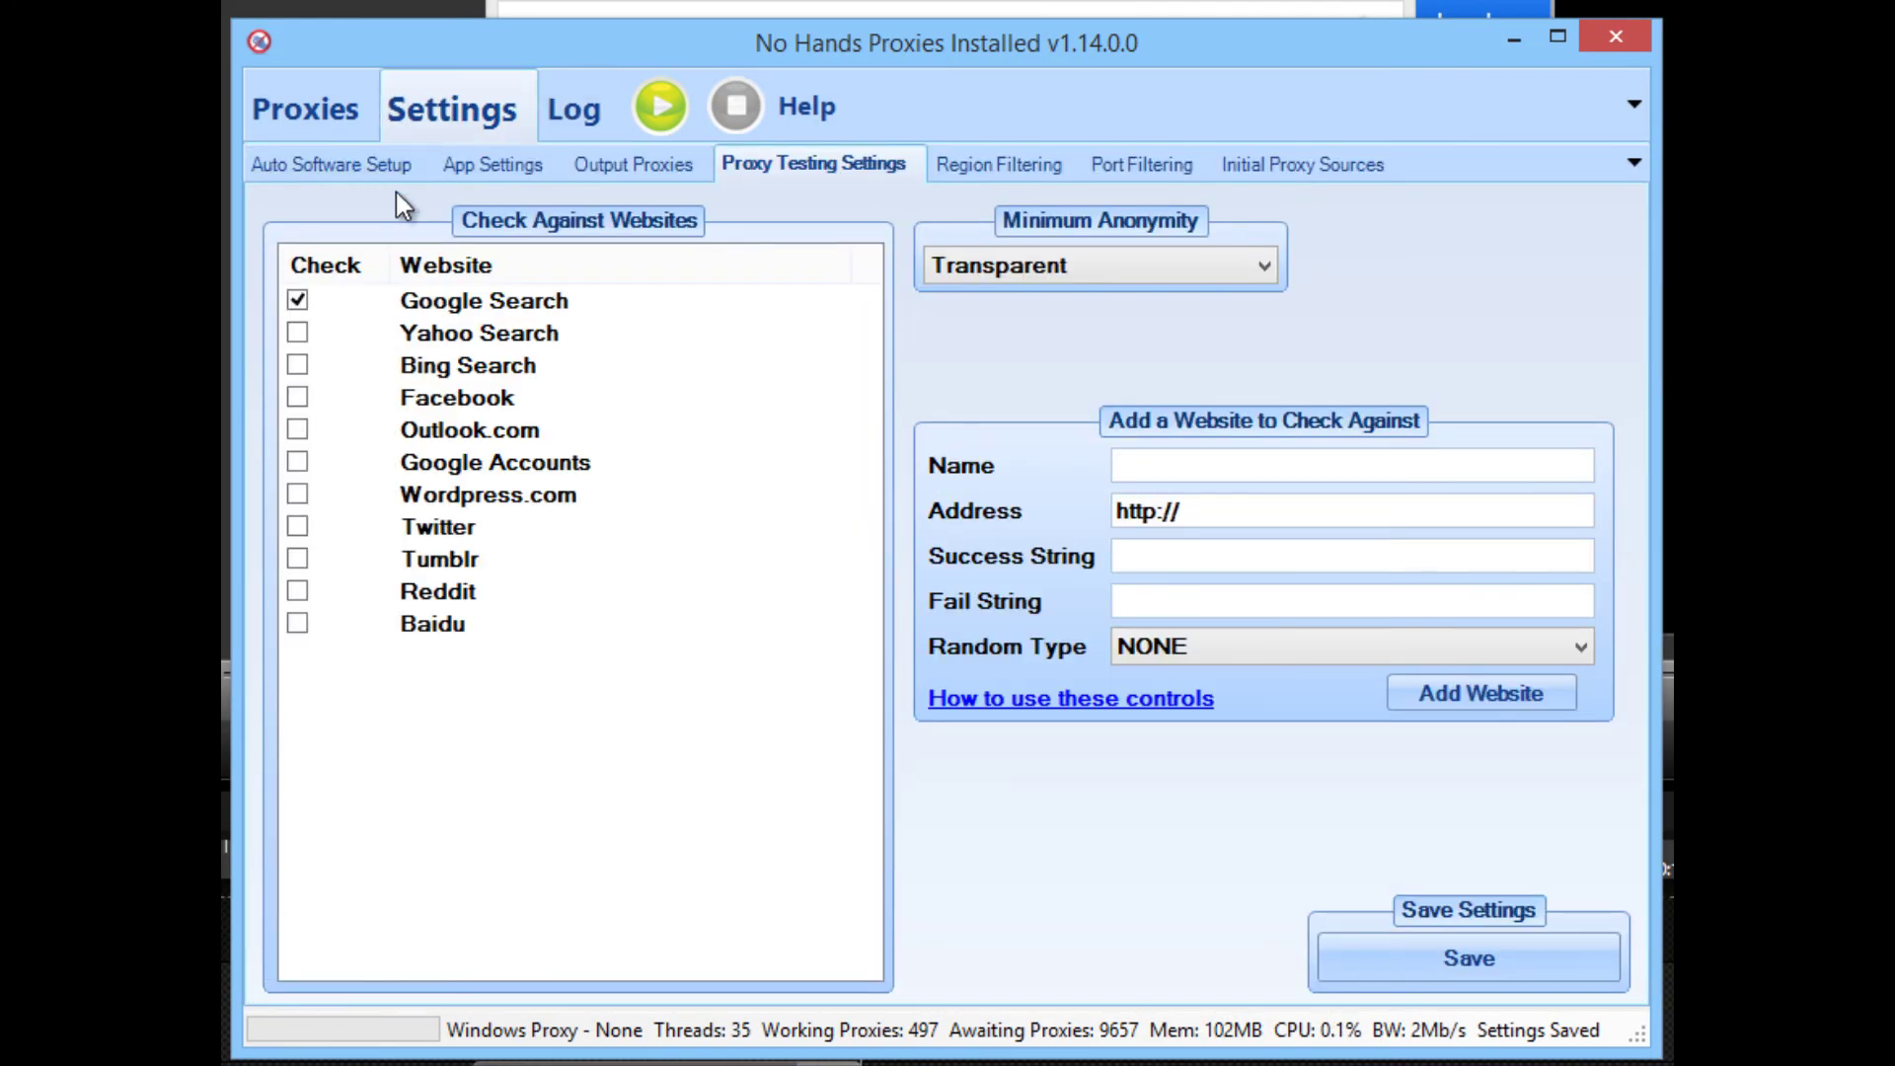
click(345, 163)
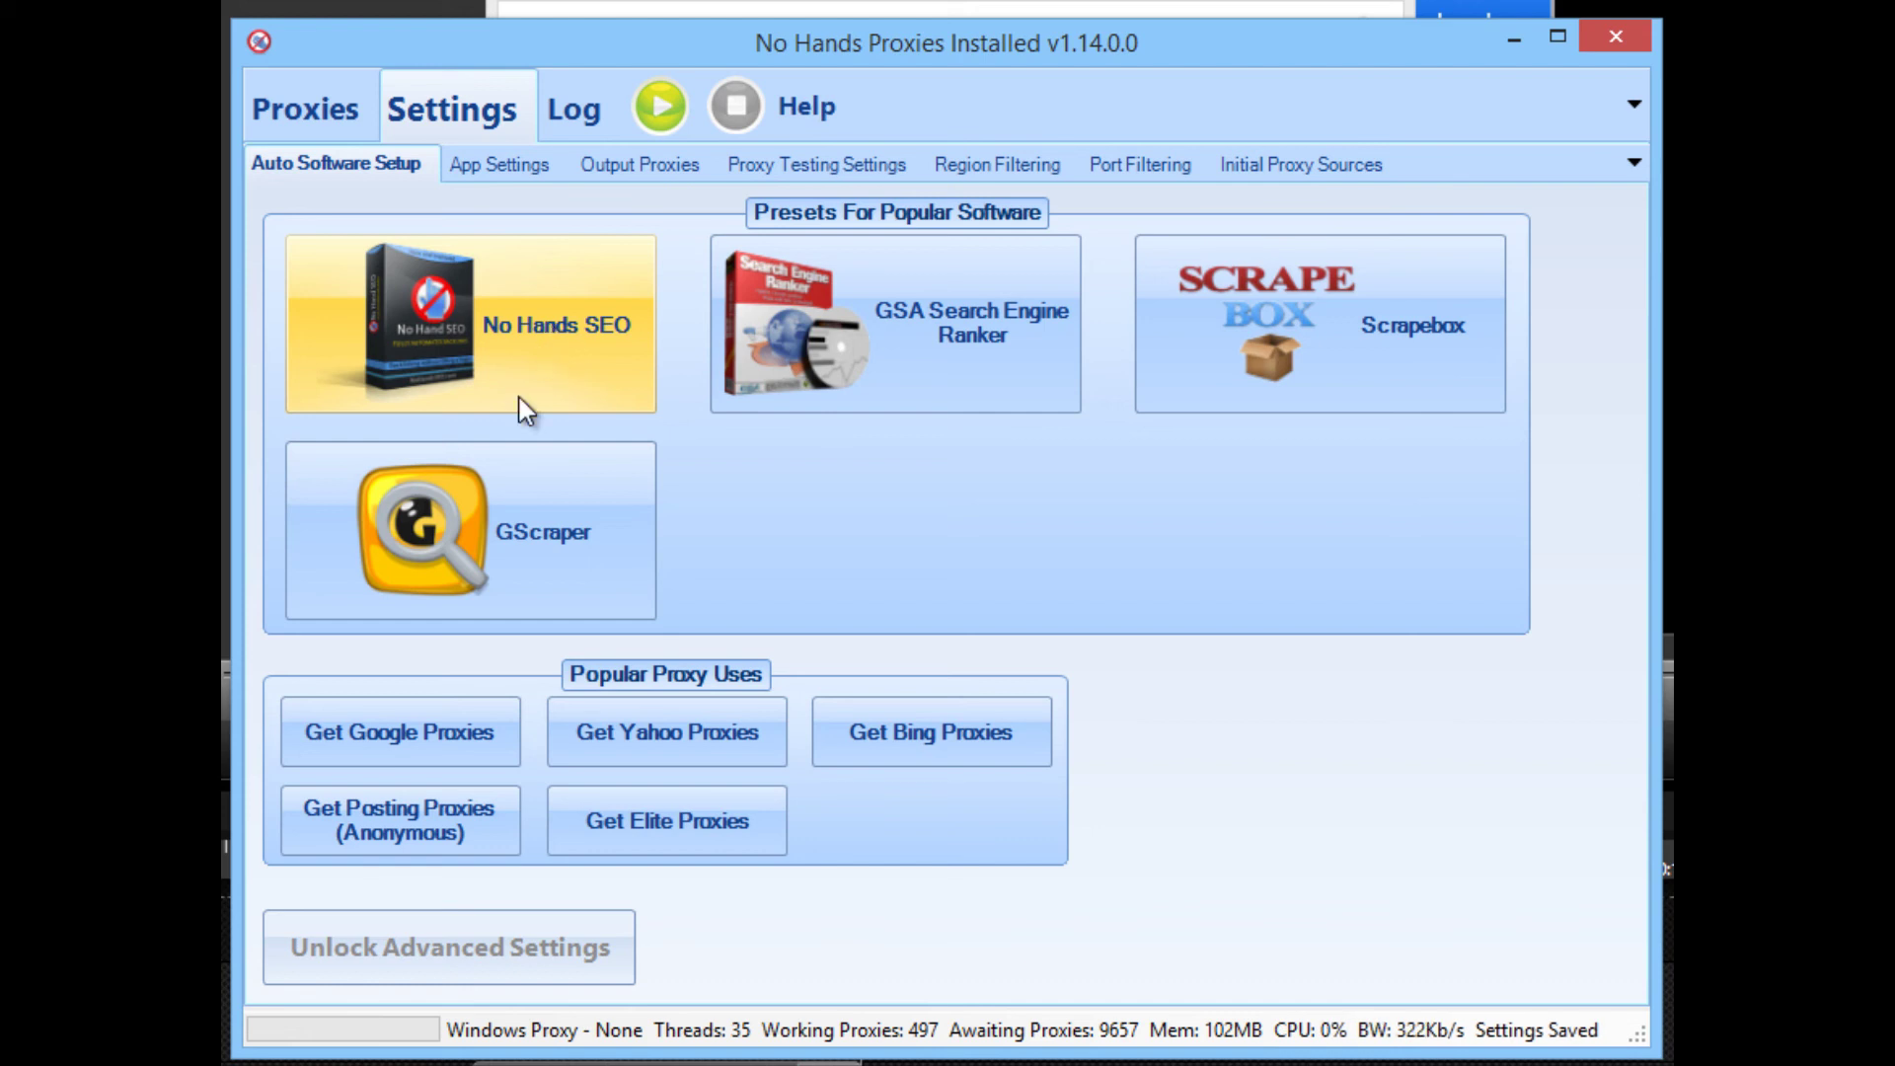
click(714, 825)
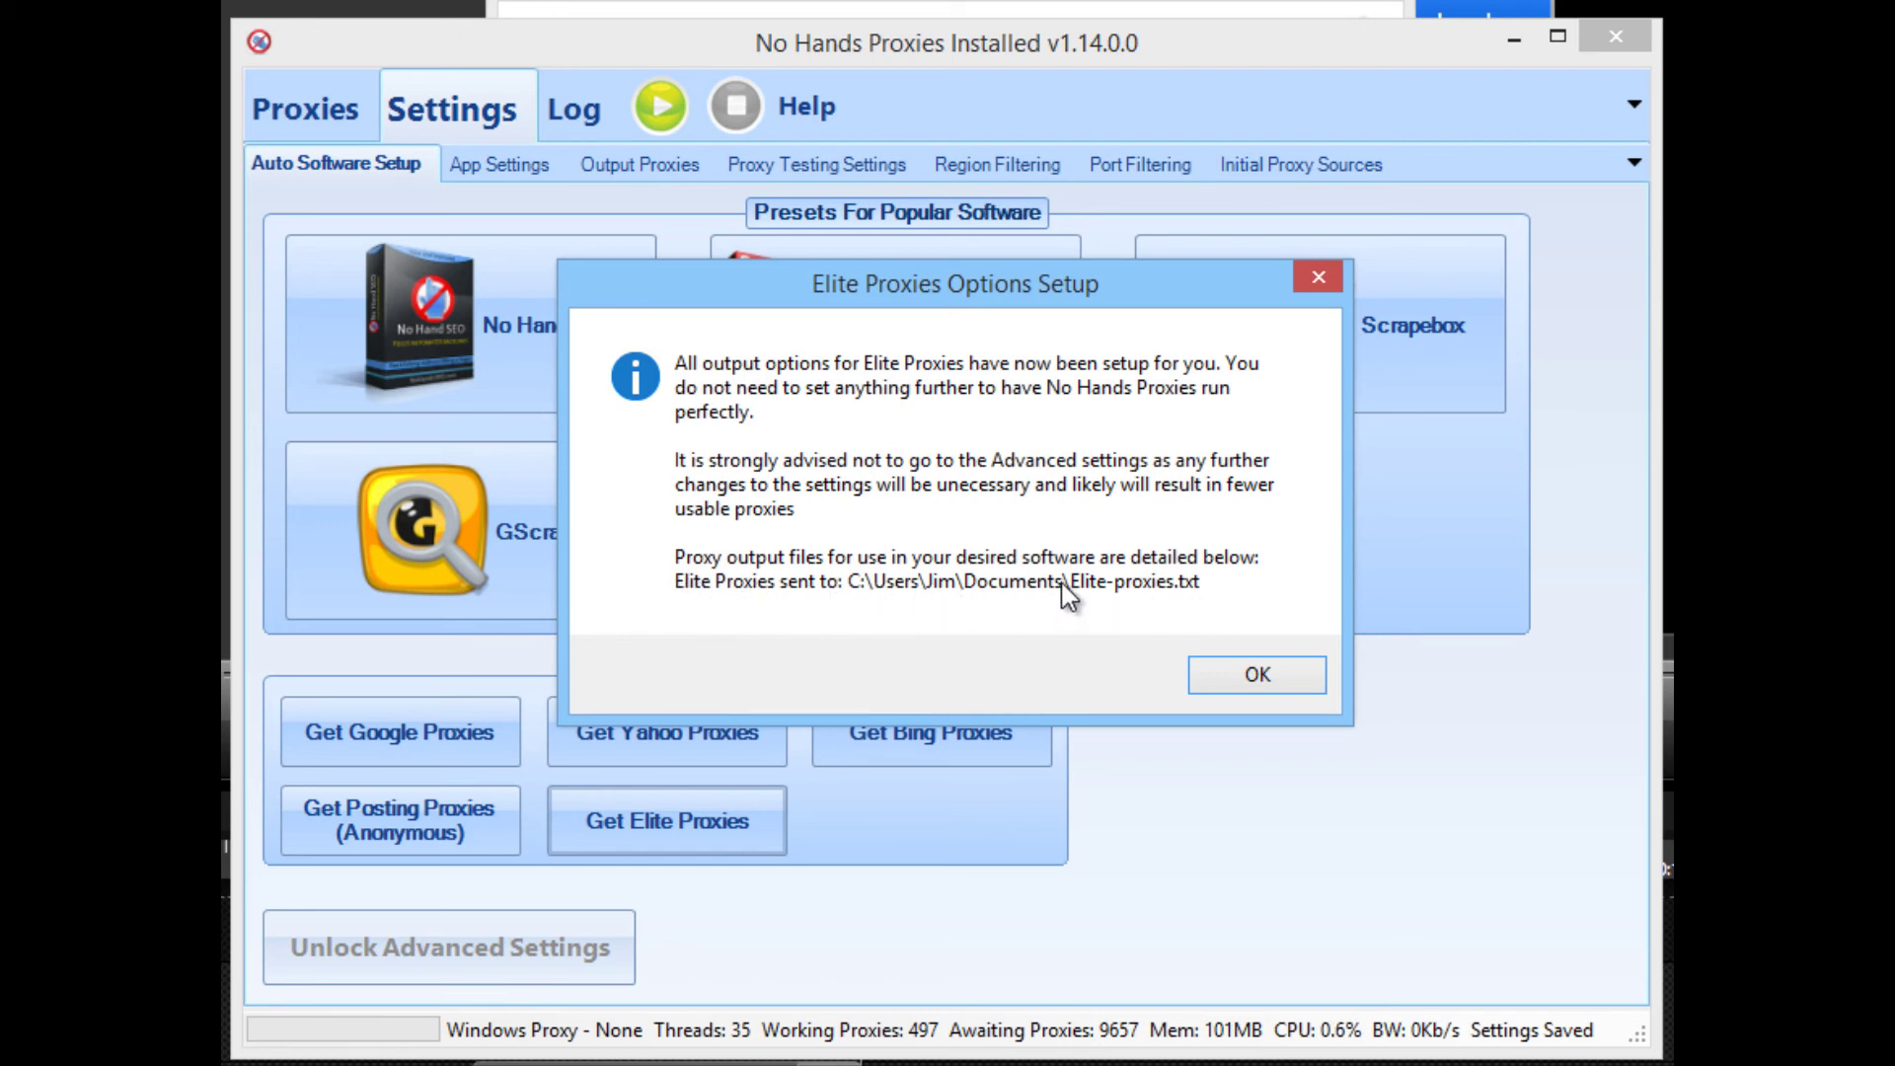
click(1217, 691)
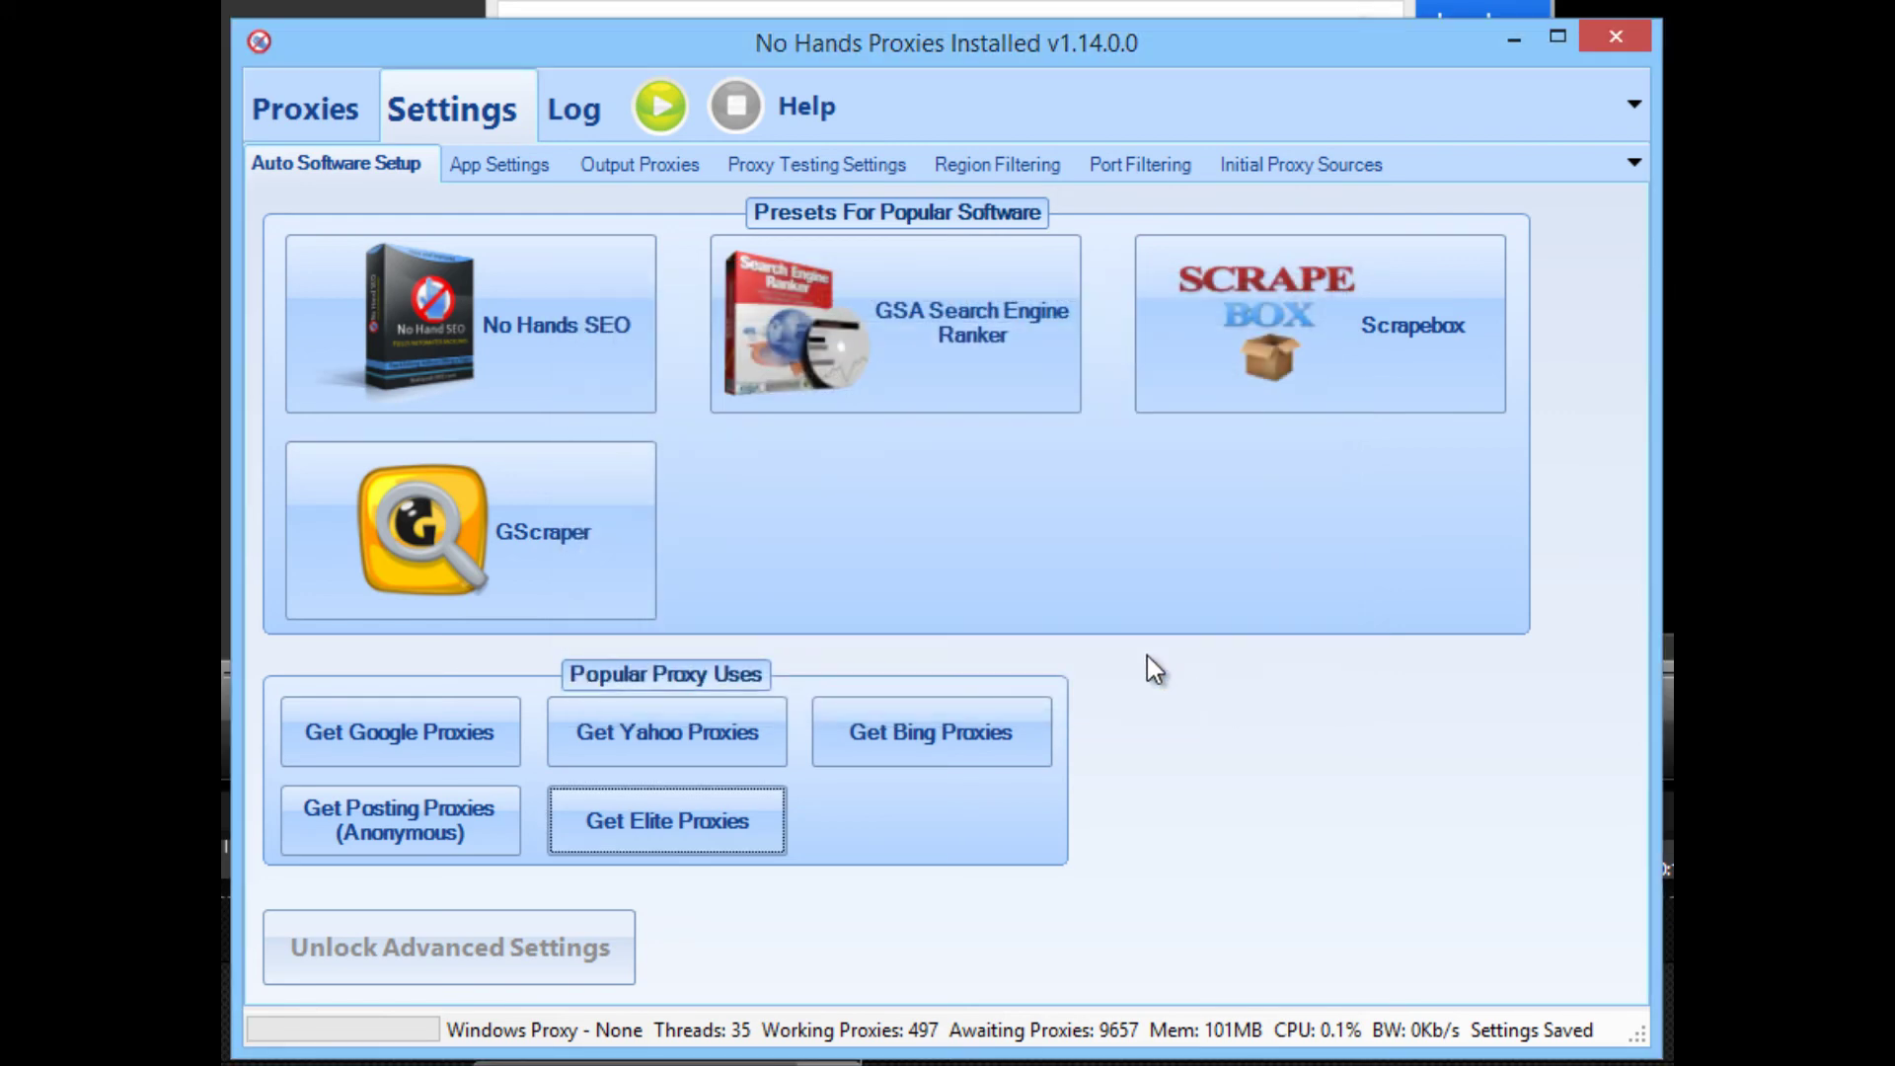
Check the work log for the output entry of Elite-proxies.txt, rechecking the setup presets in between, and highlight that entry
click(604, 107)
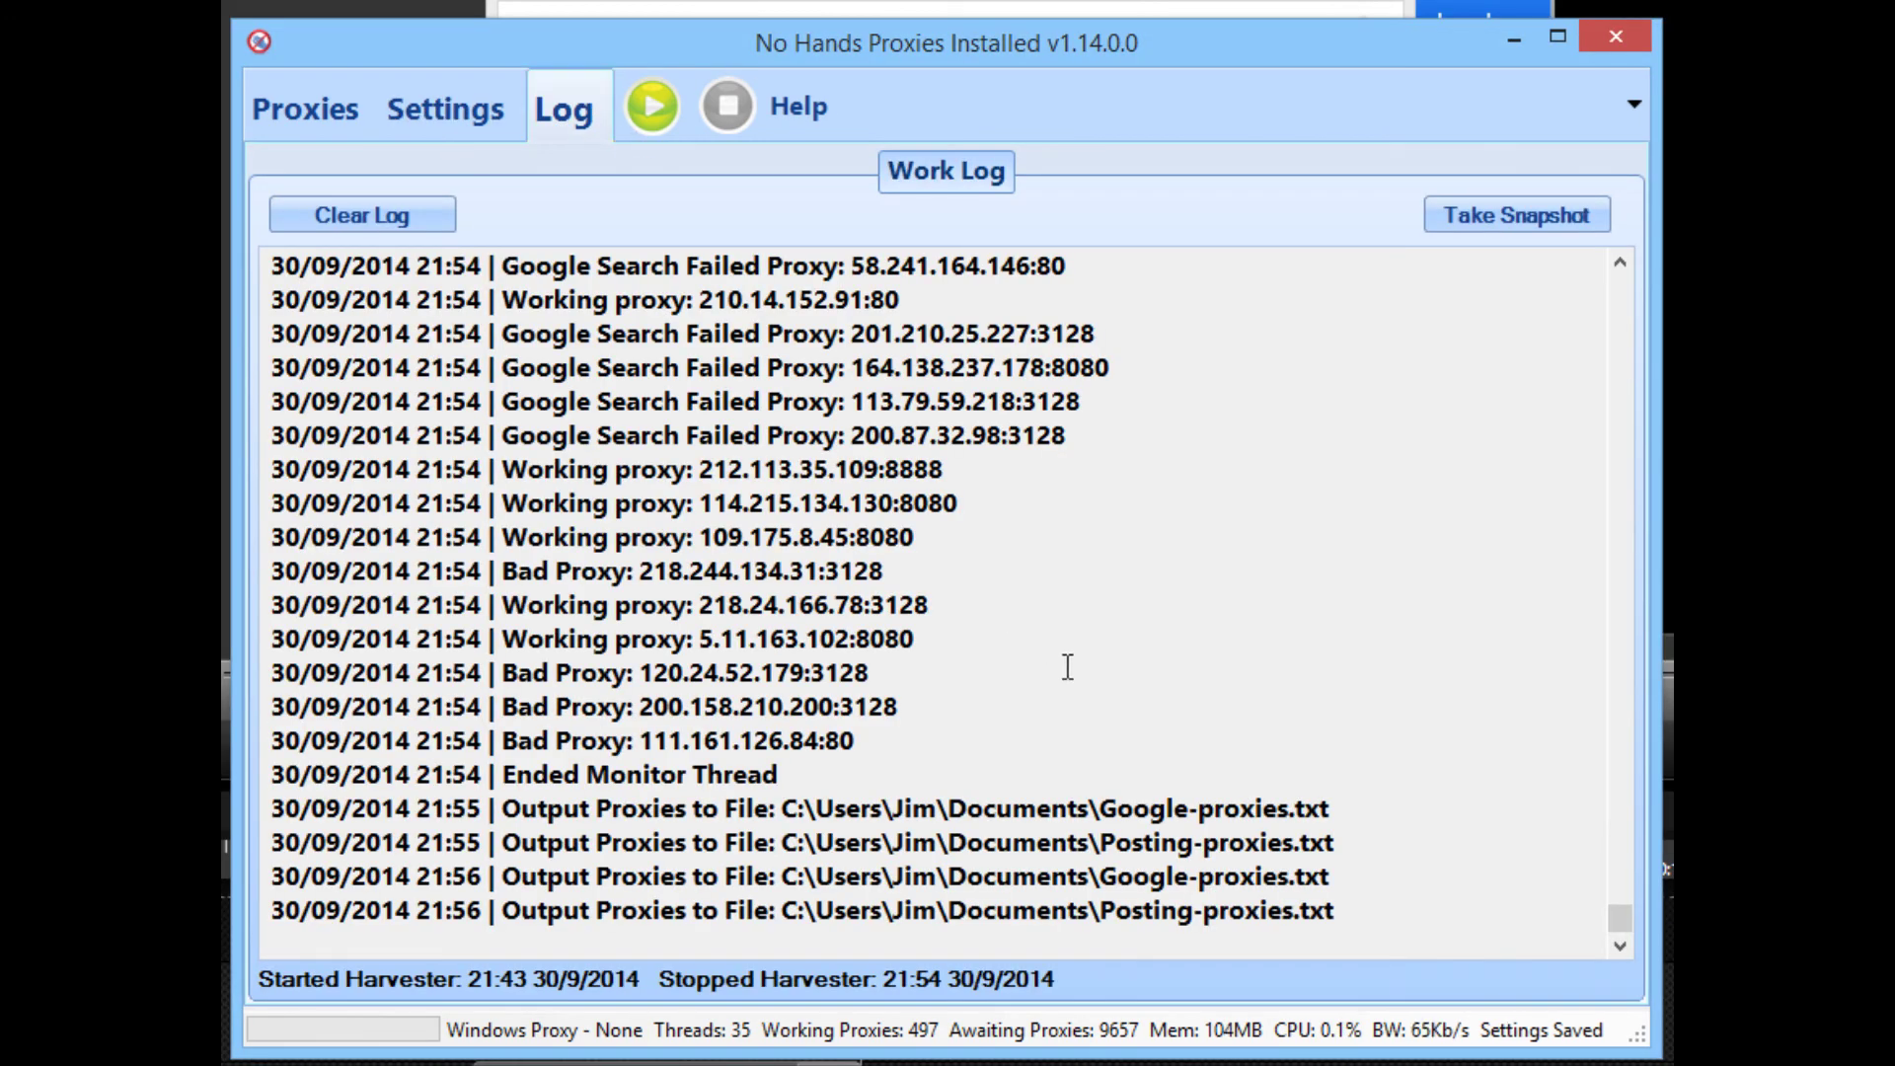
click(1365, 910)
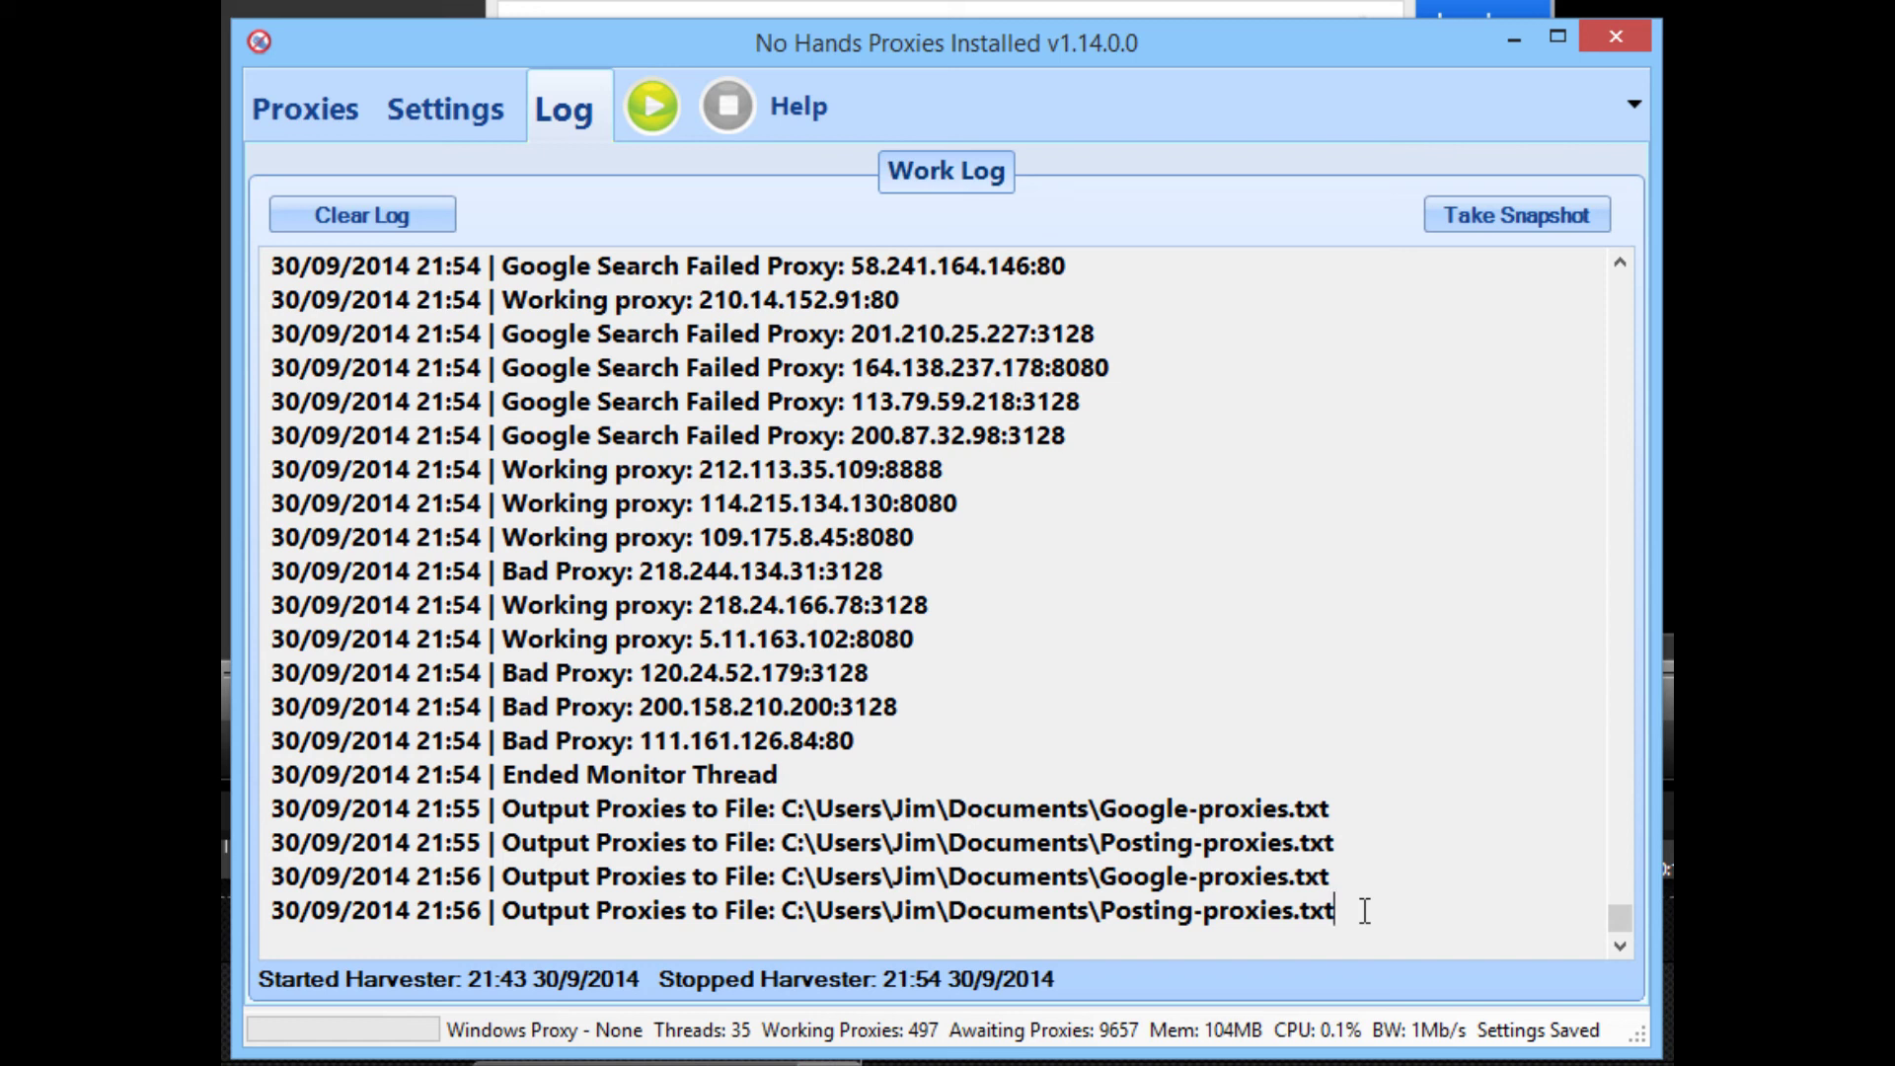
click(460, 115)
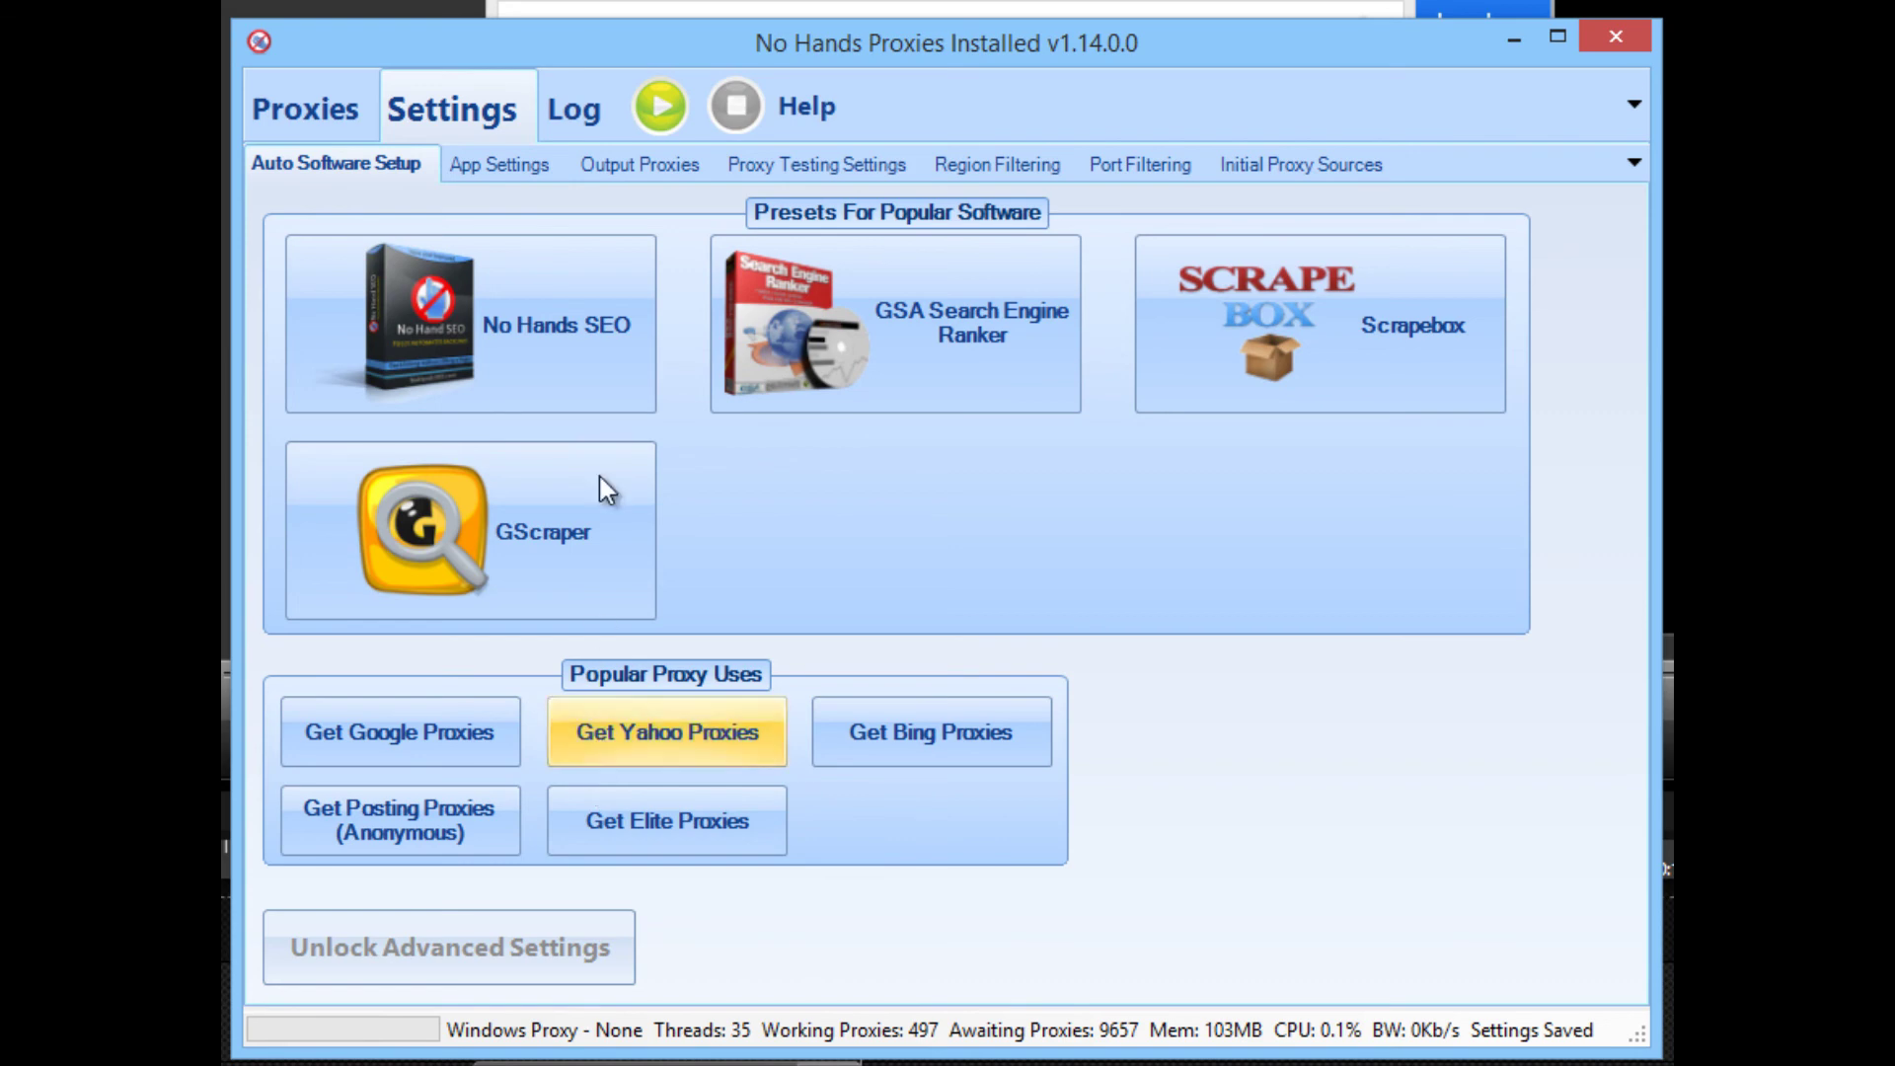
click(595, 124)
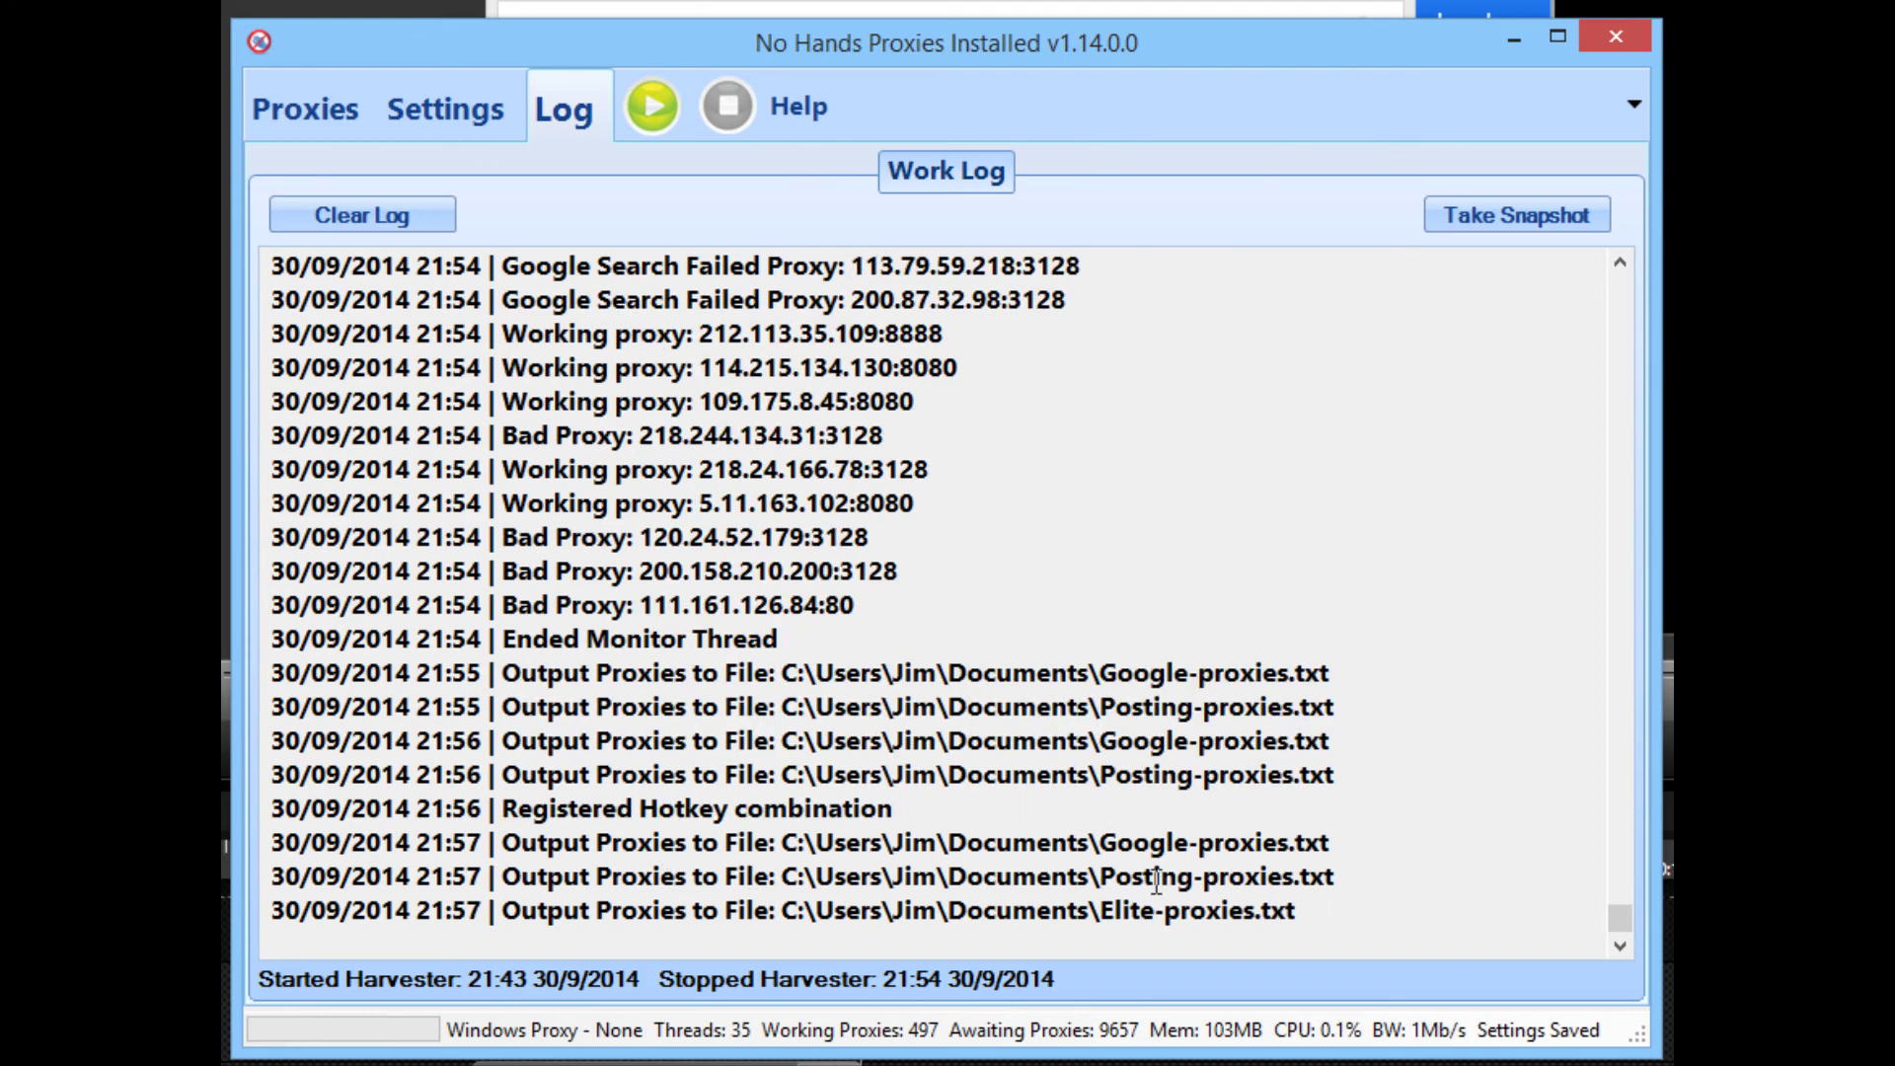
drag(1336, 907, 302, 917)
click(661, 910)
Bring up the Documents folder and Notepad++, and reload the modified proxy text files, including Google-proxies.txt
click(740, 1064)
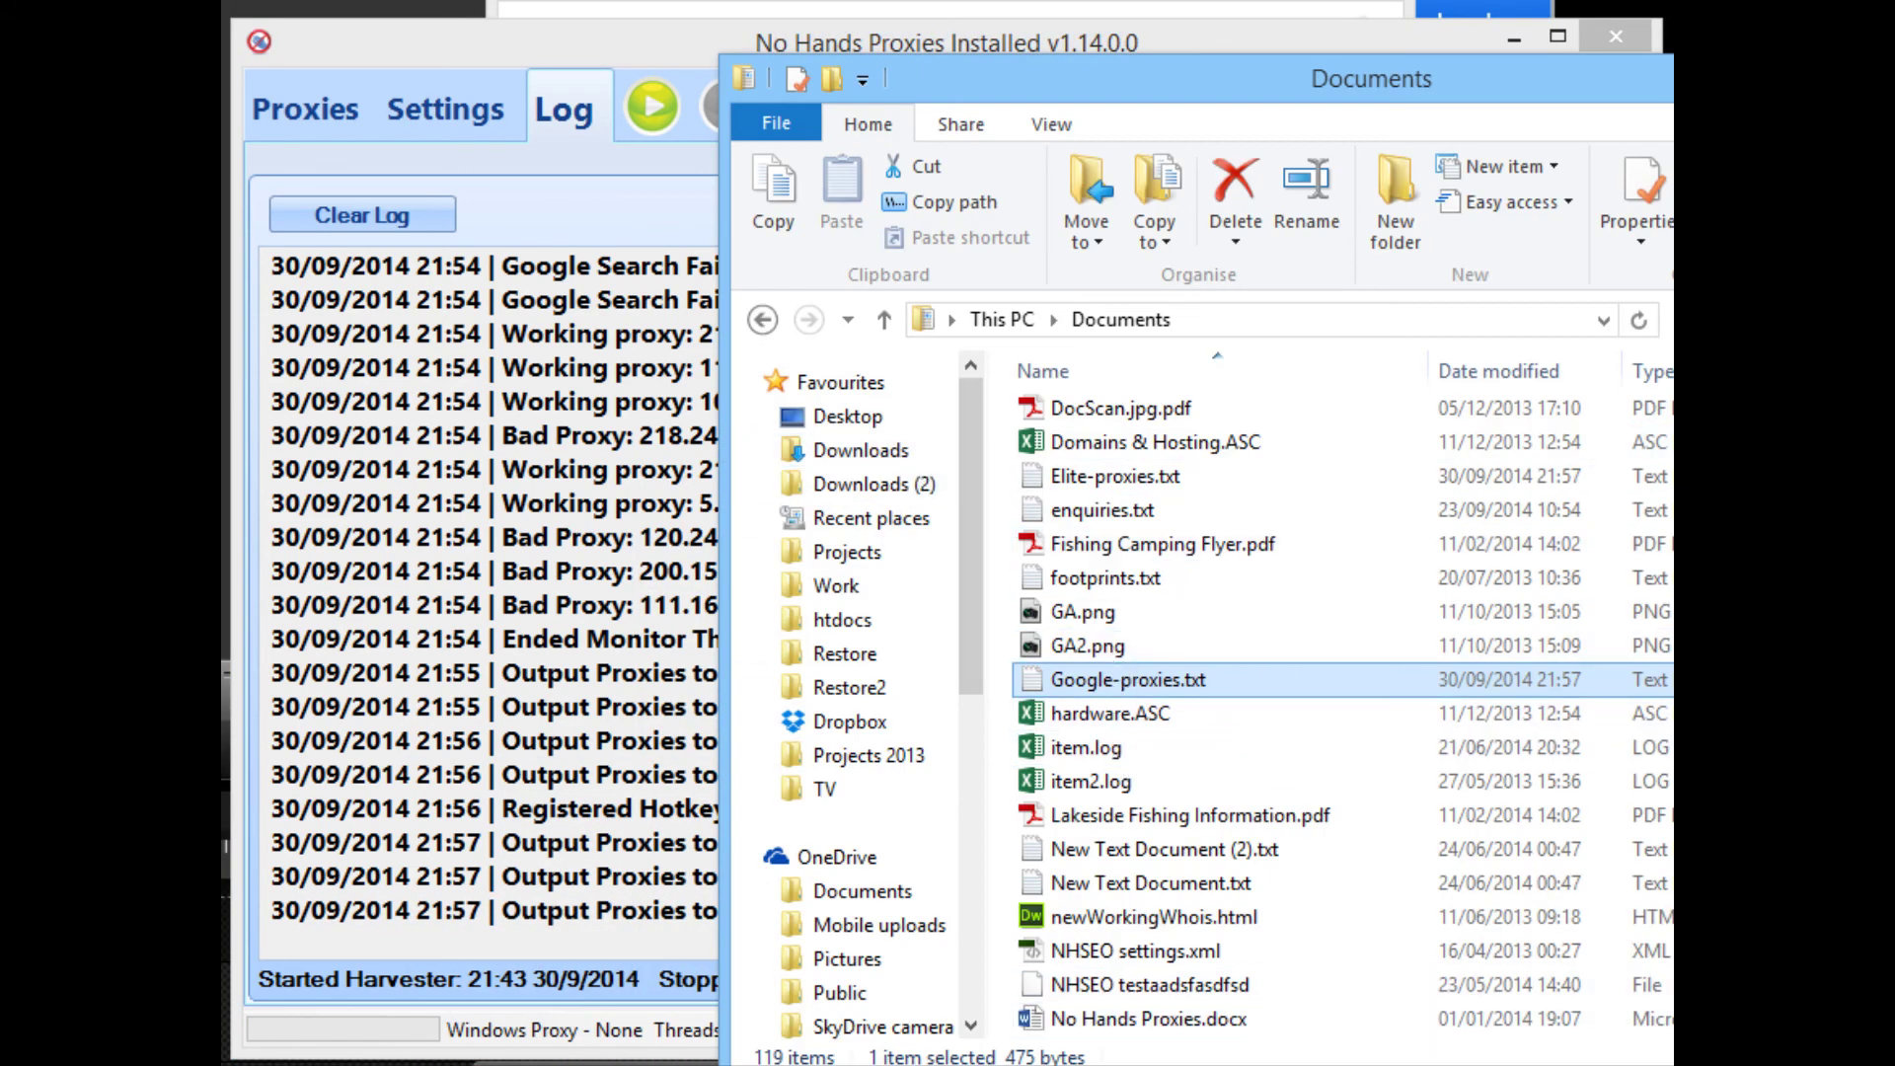
click(1135, 1064)
click(1042, 602)
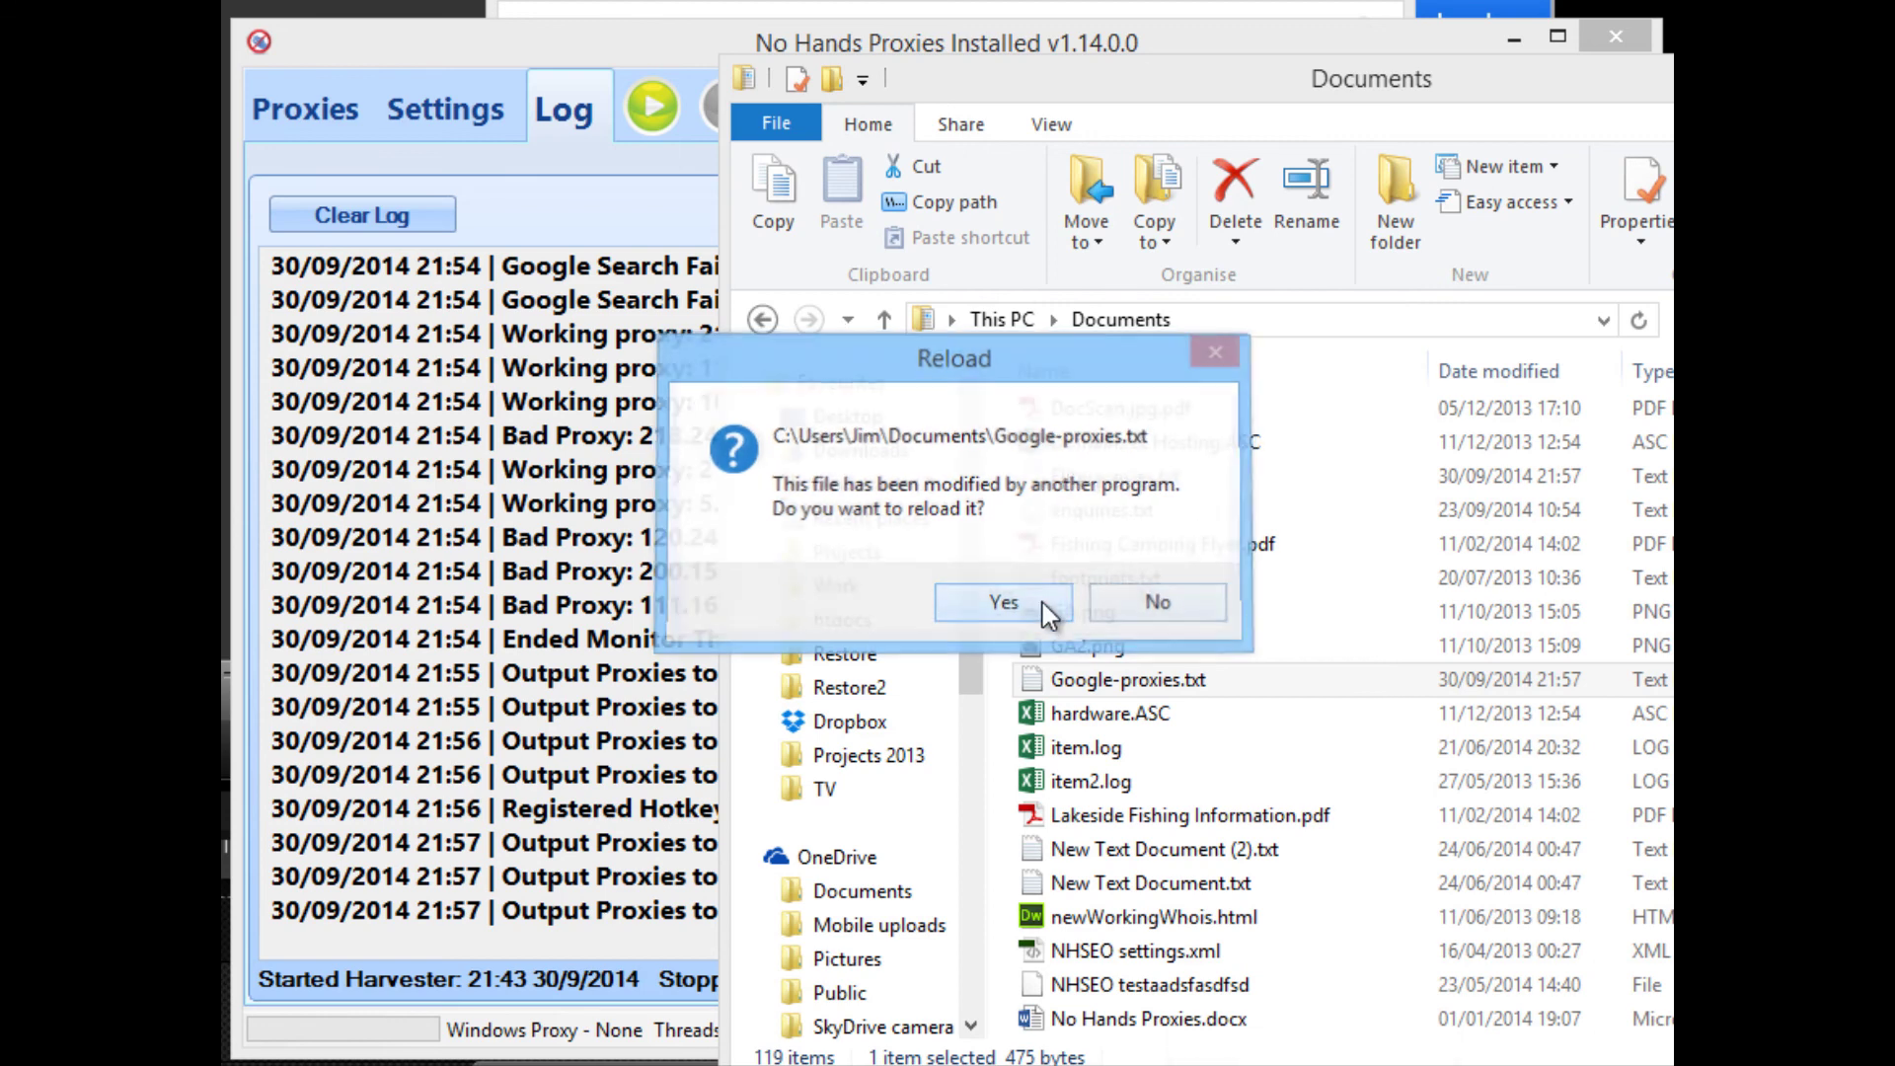
click(1042, 602)
Open Elite-proxies.txt from the Documents folder in Notepad++ and look down through its proxies
click(1638, 177)
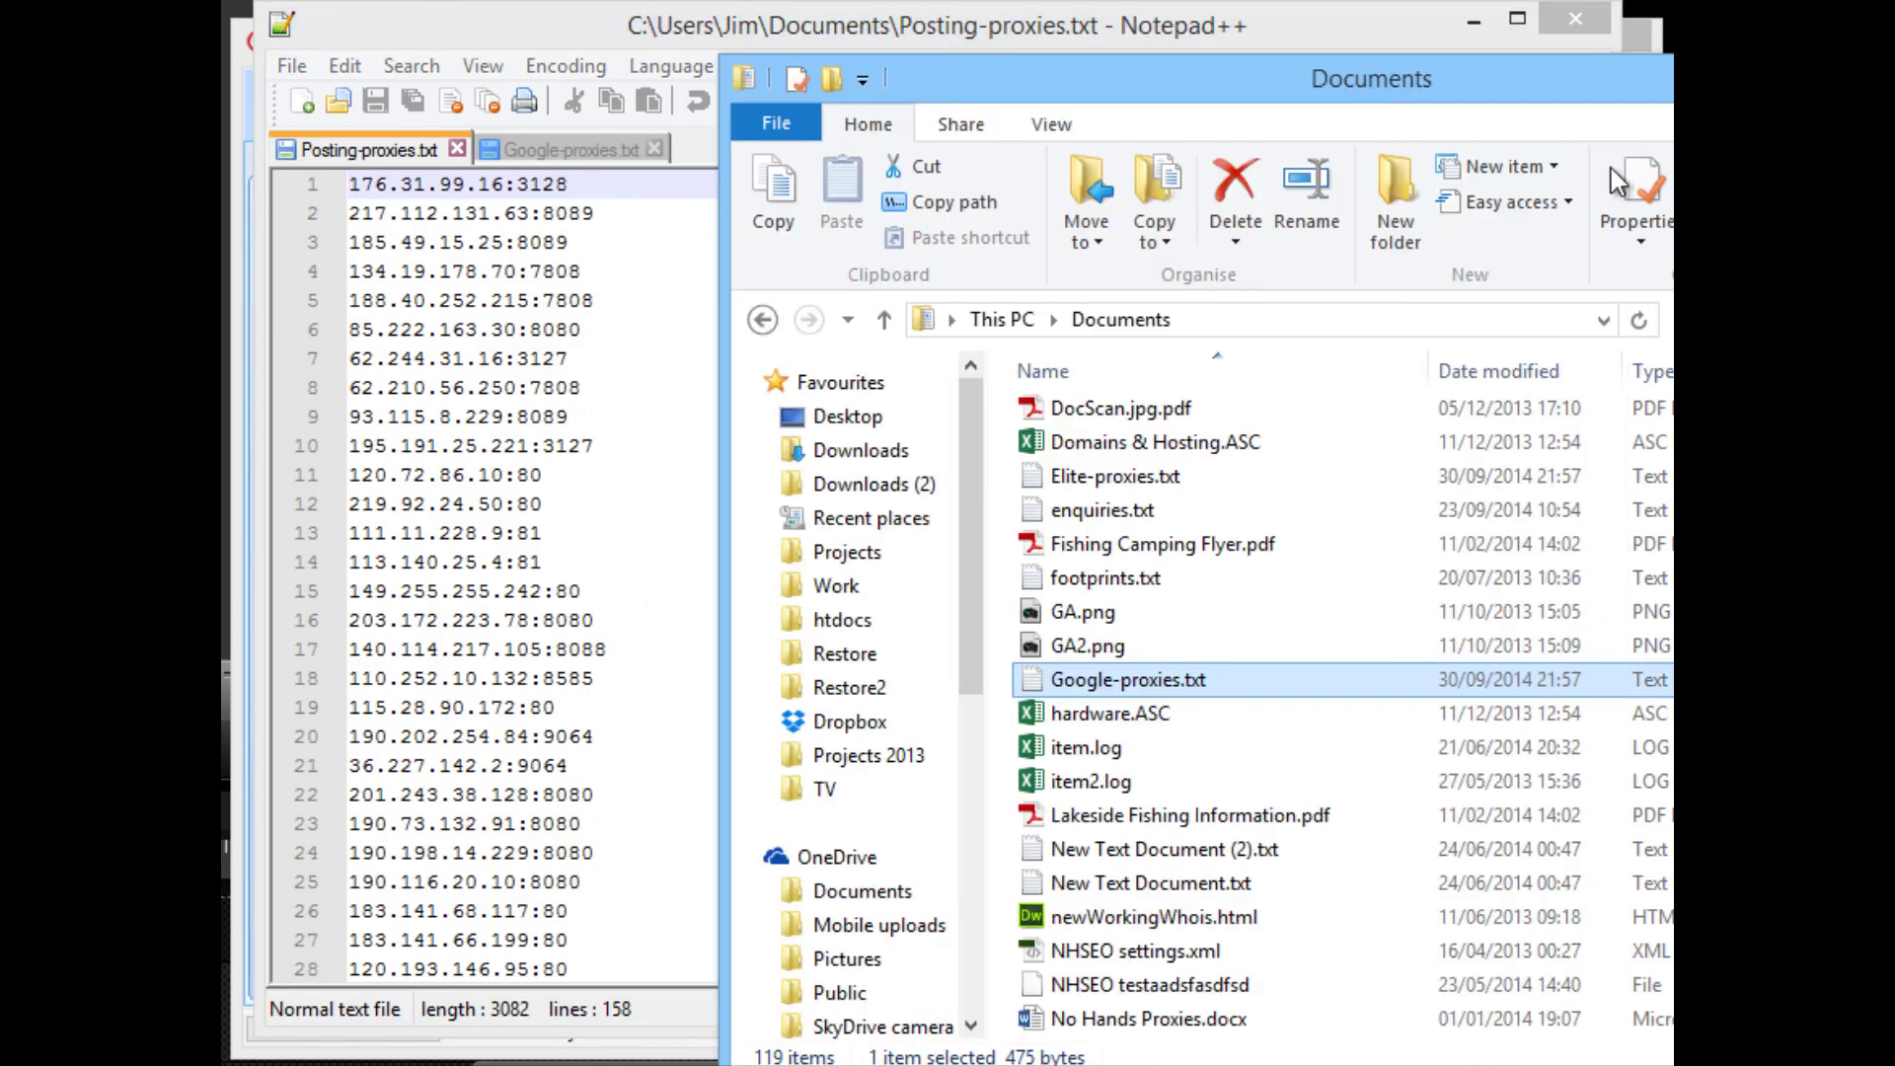
click(1188, 646)
click(1135, 479)
drag(1134, 476, 428, 473)
click(818, 410)
scroll(817, 400, down, 9)
scroll(817, 401, down, 16)
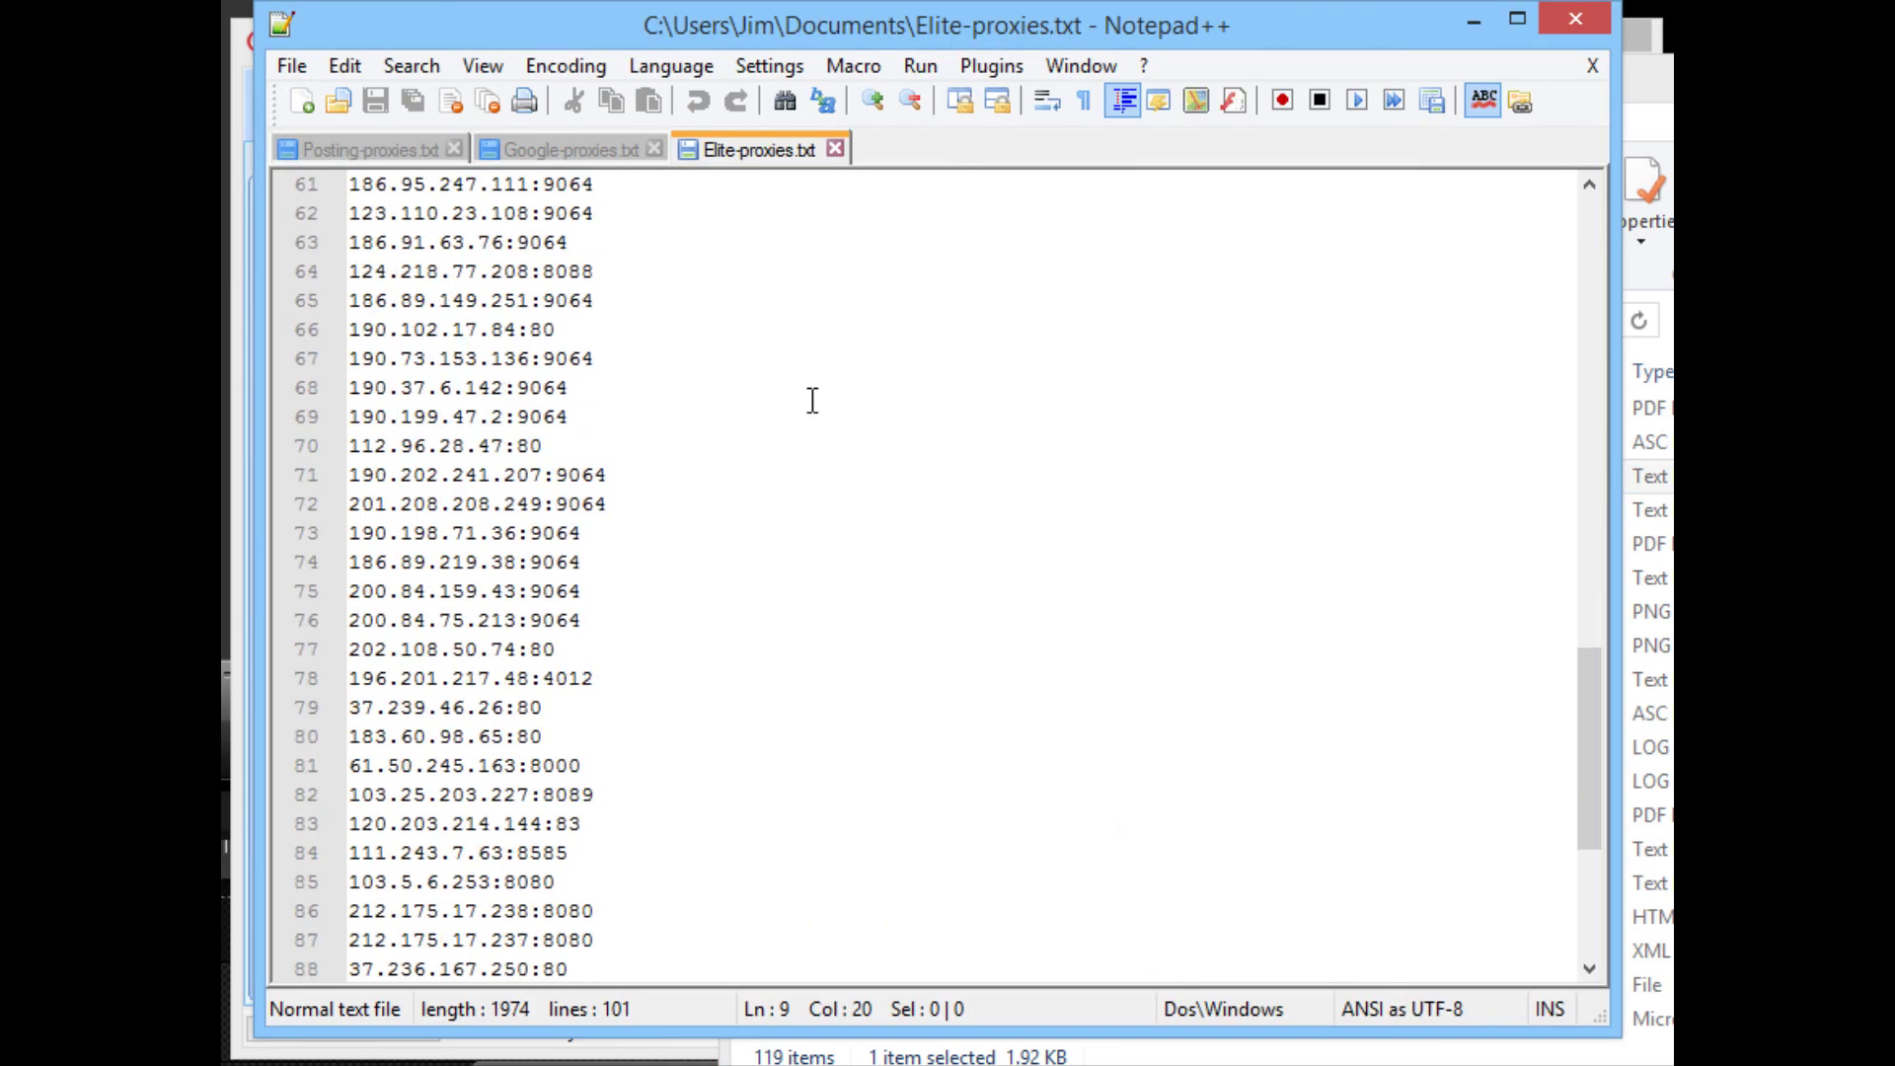
Review the proxies in Elite-proxies.txt and highlight the whole list from the last entry up to the first
click(592, 916)
drag(561, 882, 471, 489)
drag(468, 455, 336, 182)
click(520, 219)
click(649, 236)
scroll(650, 236, down, 4)
scroll(649, 236, down, 20)
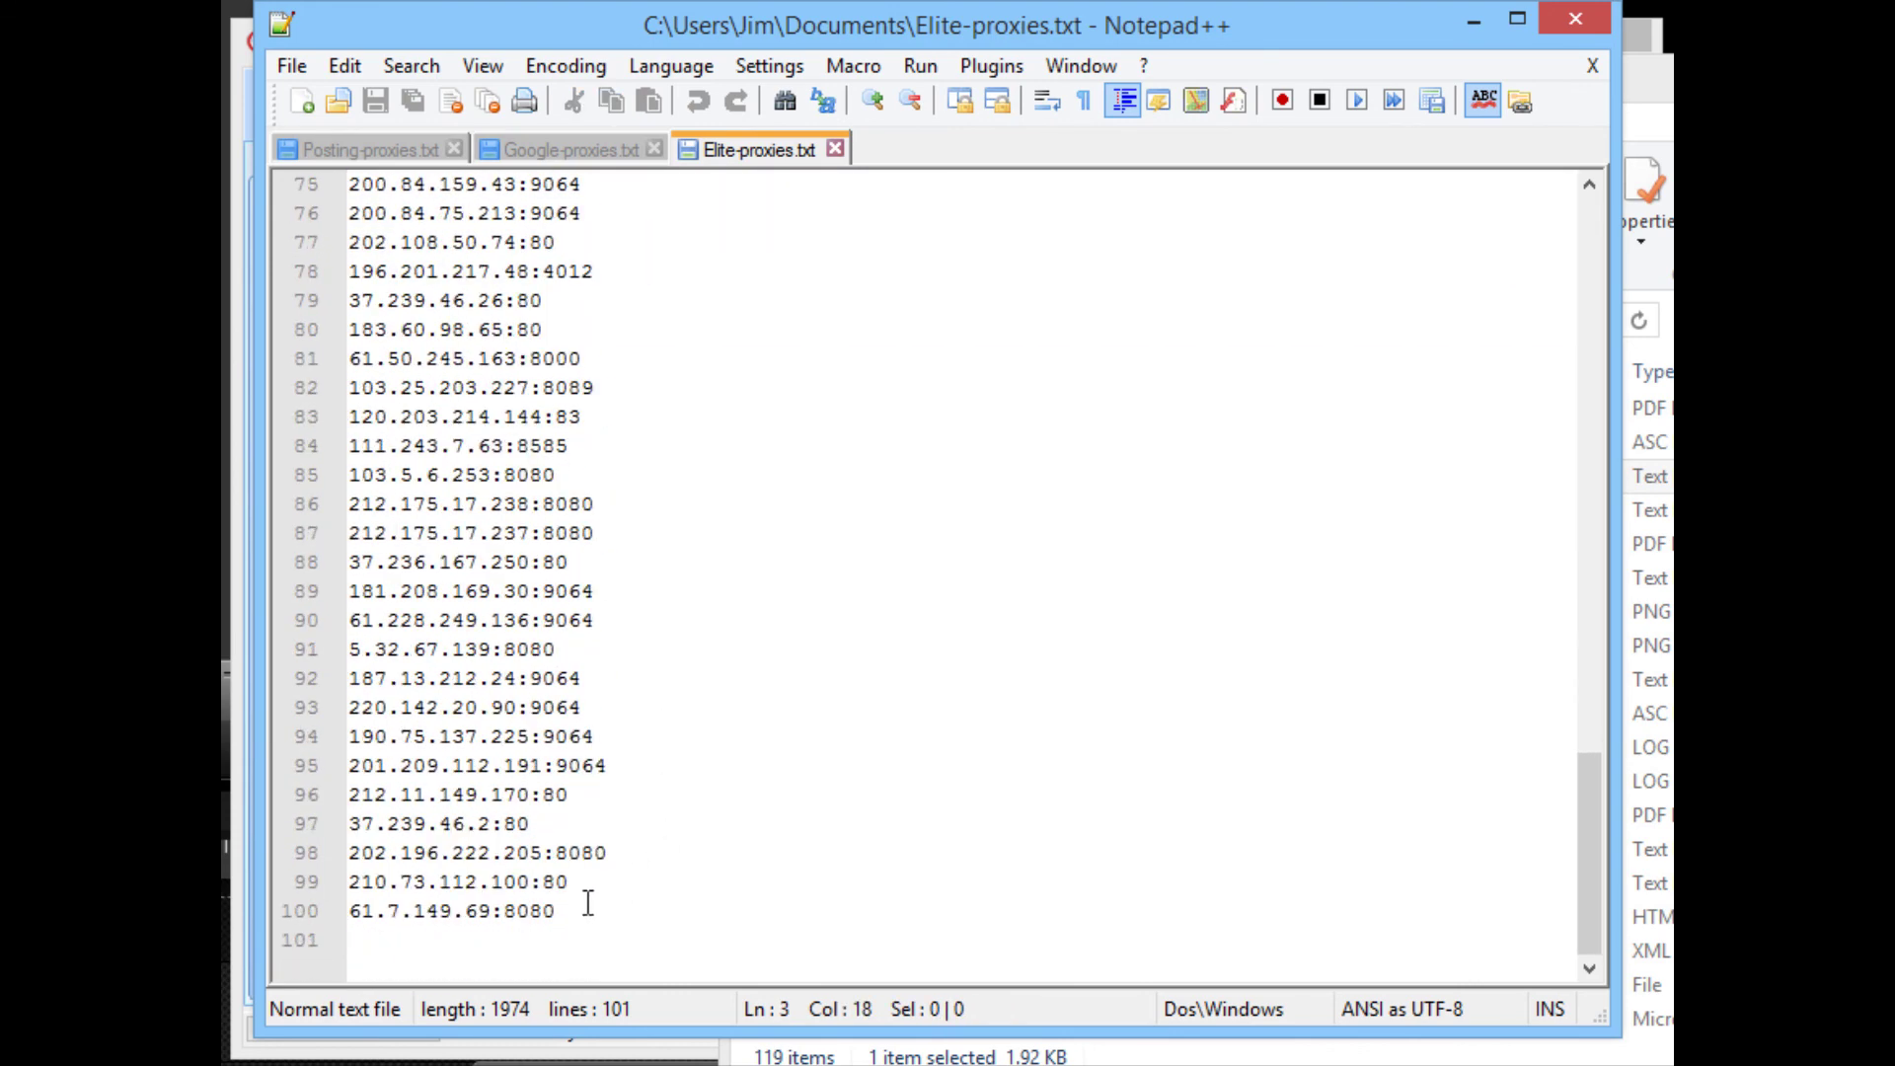
drag(590, 910, 346, 158)
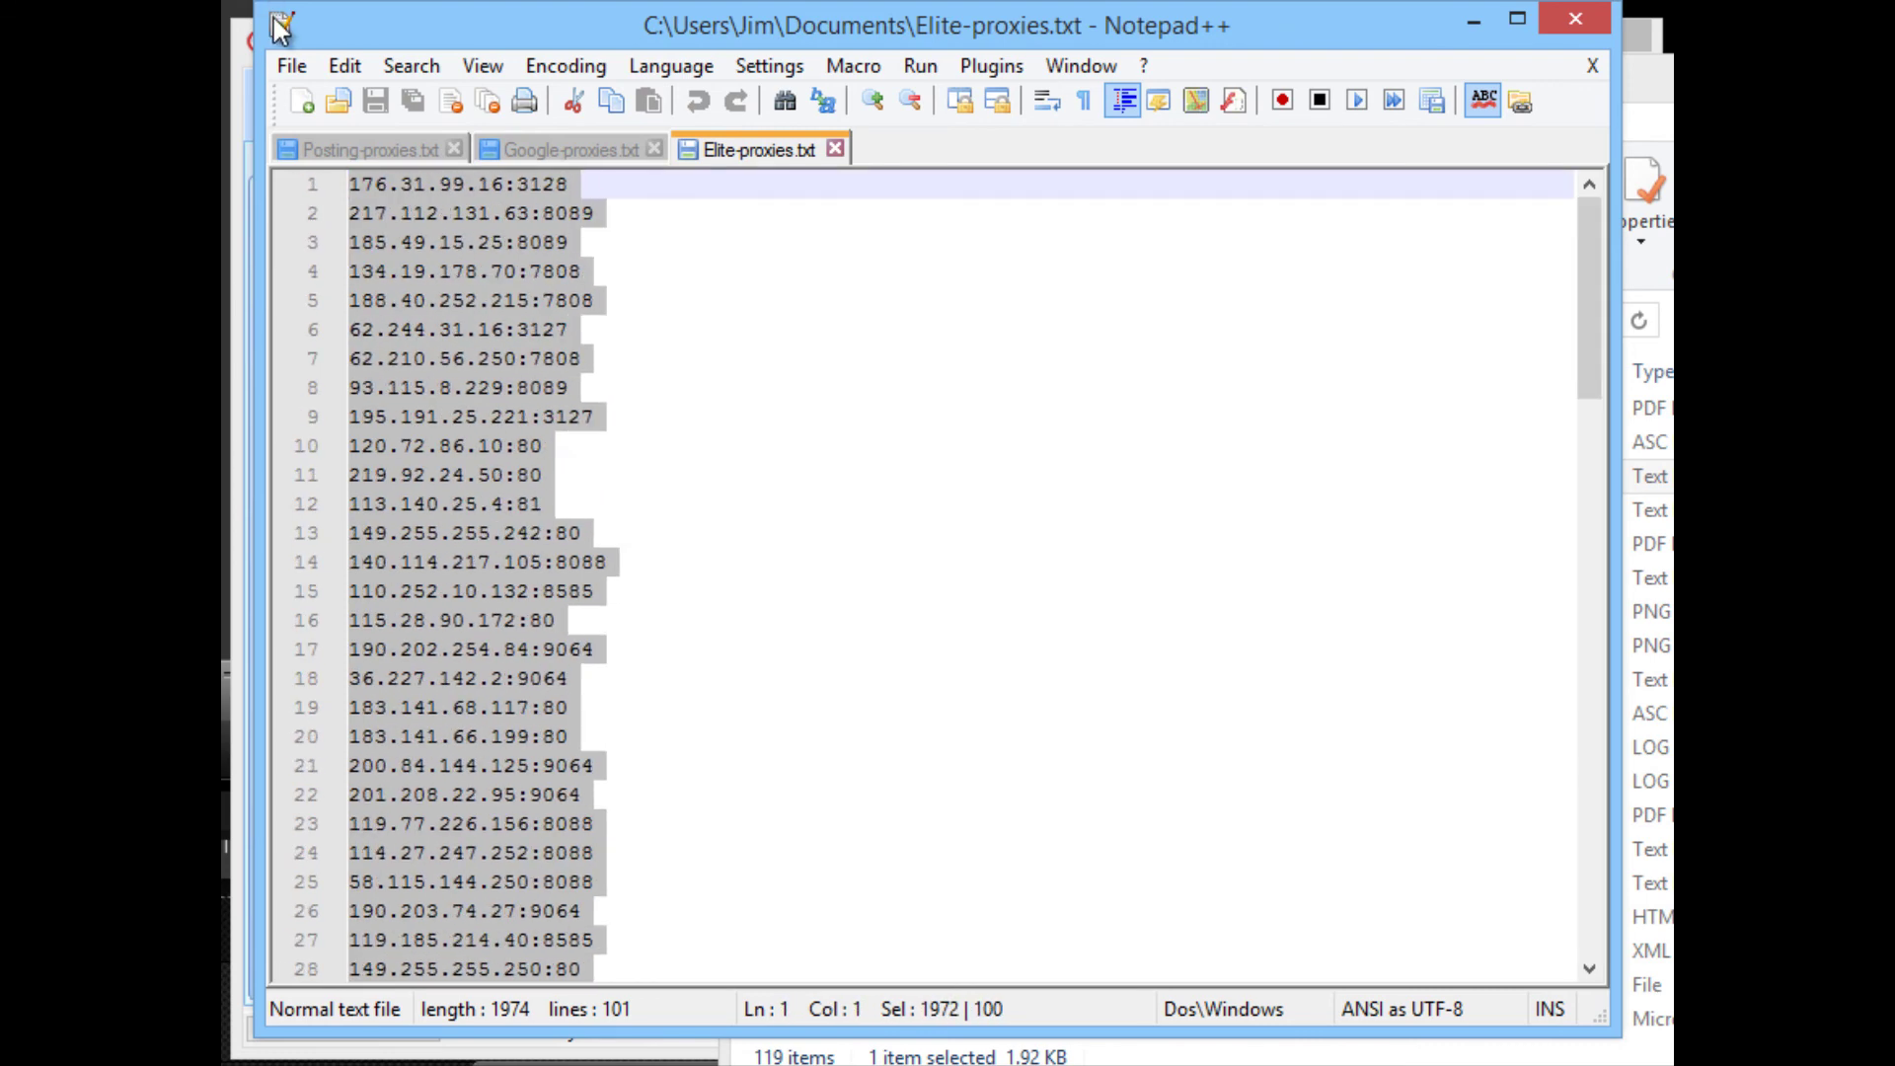
Switch back to No Hands Proxies and view the automatic software setup presets, glancing at the proxies view in between
key(alt+Tab)
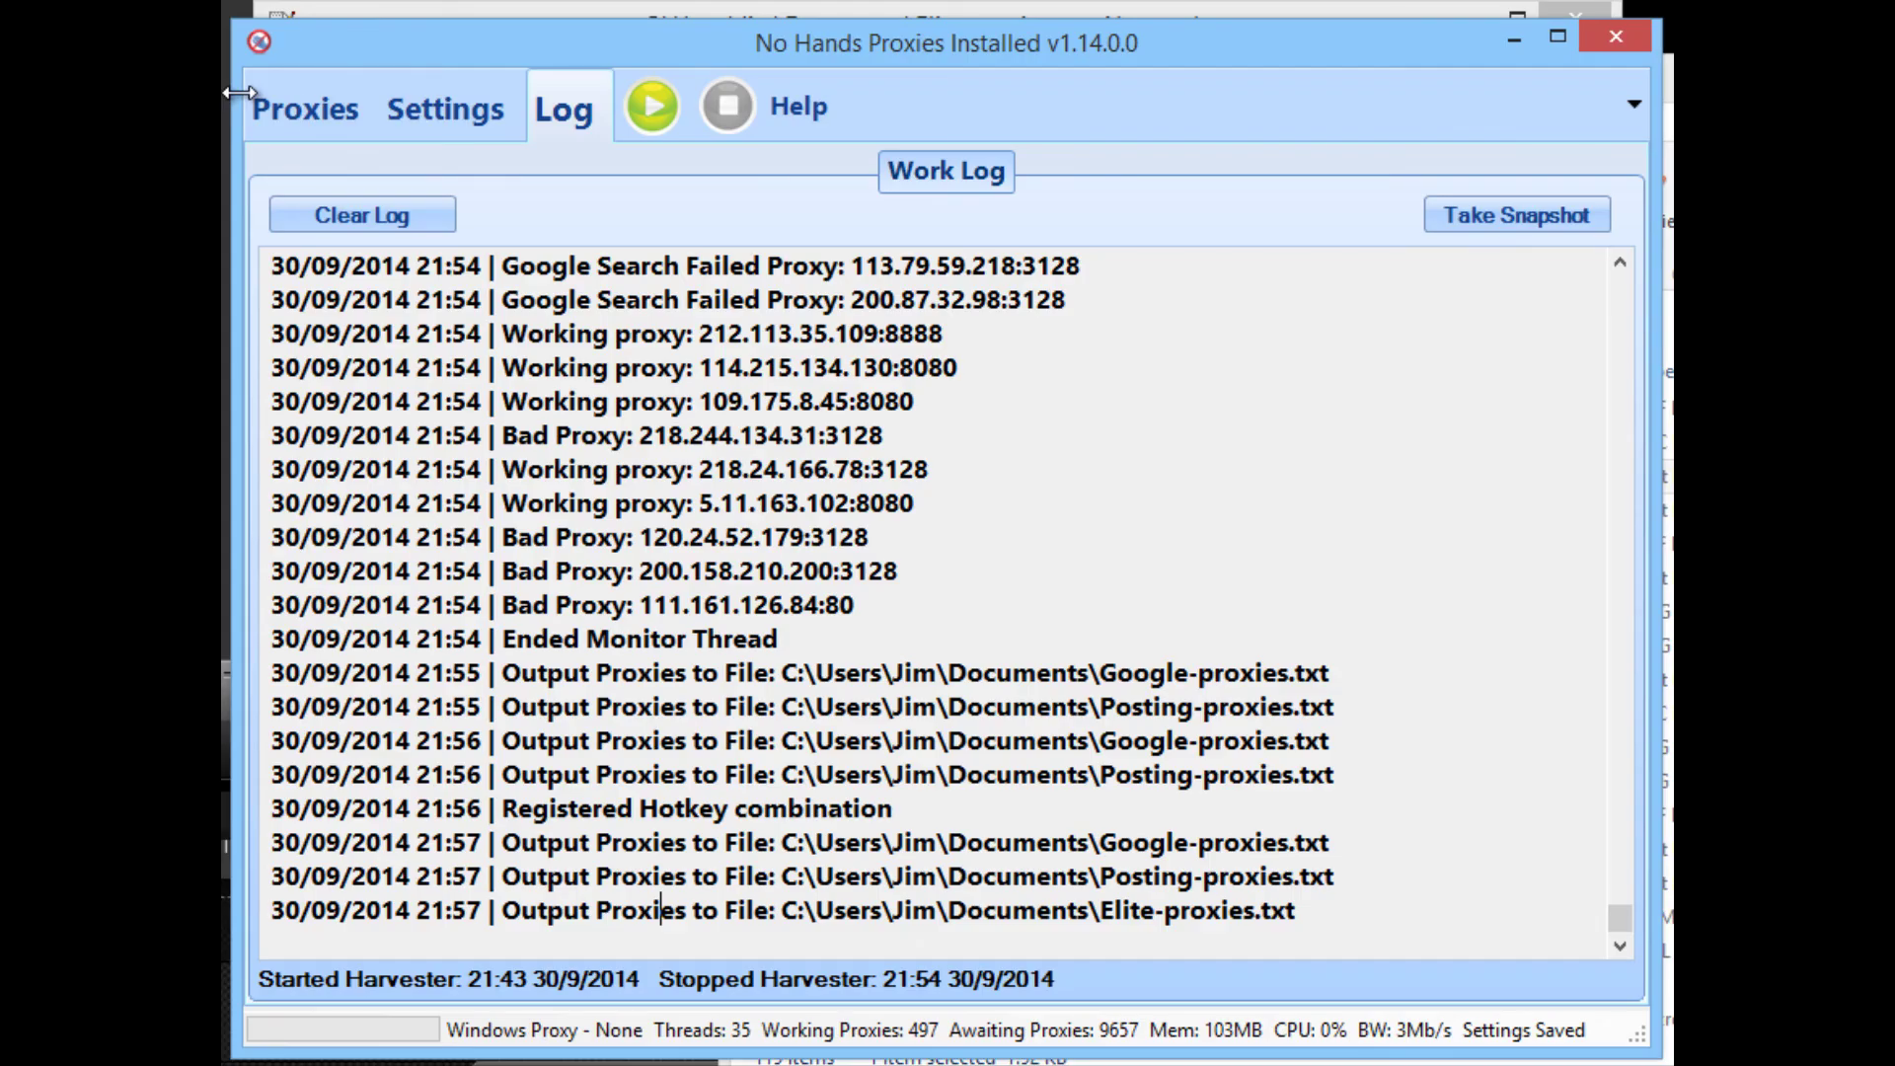
click(426, 103)
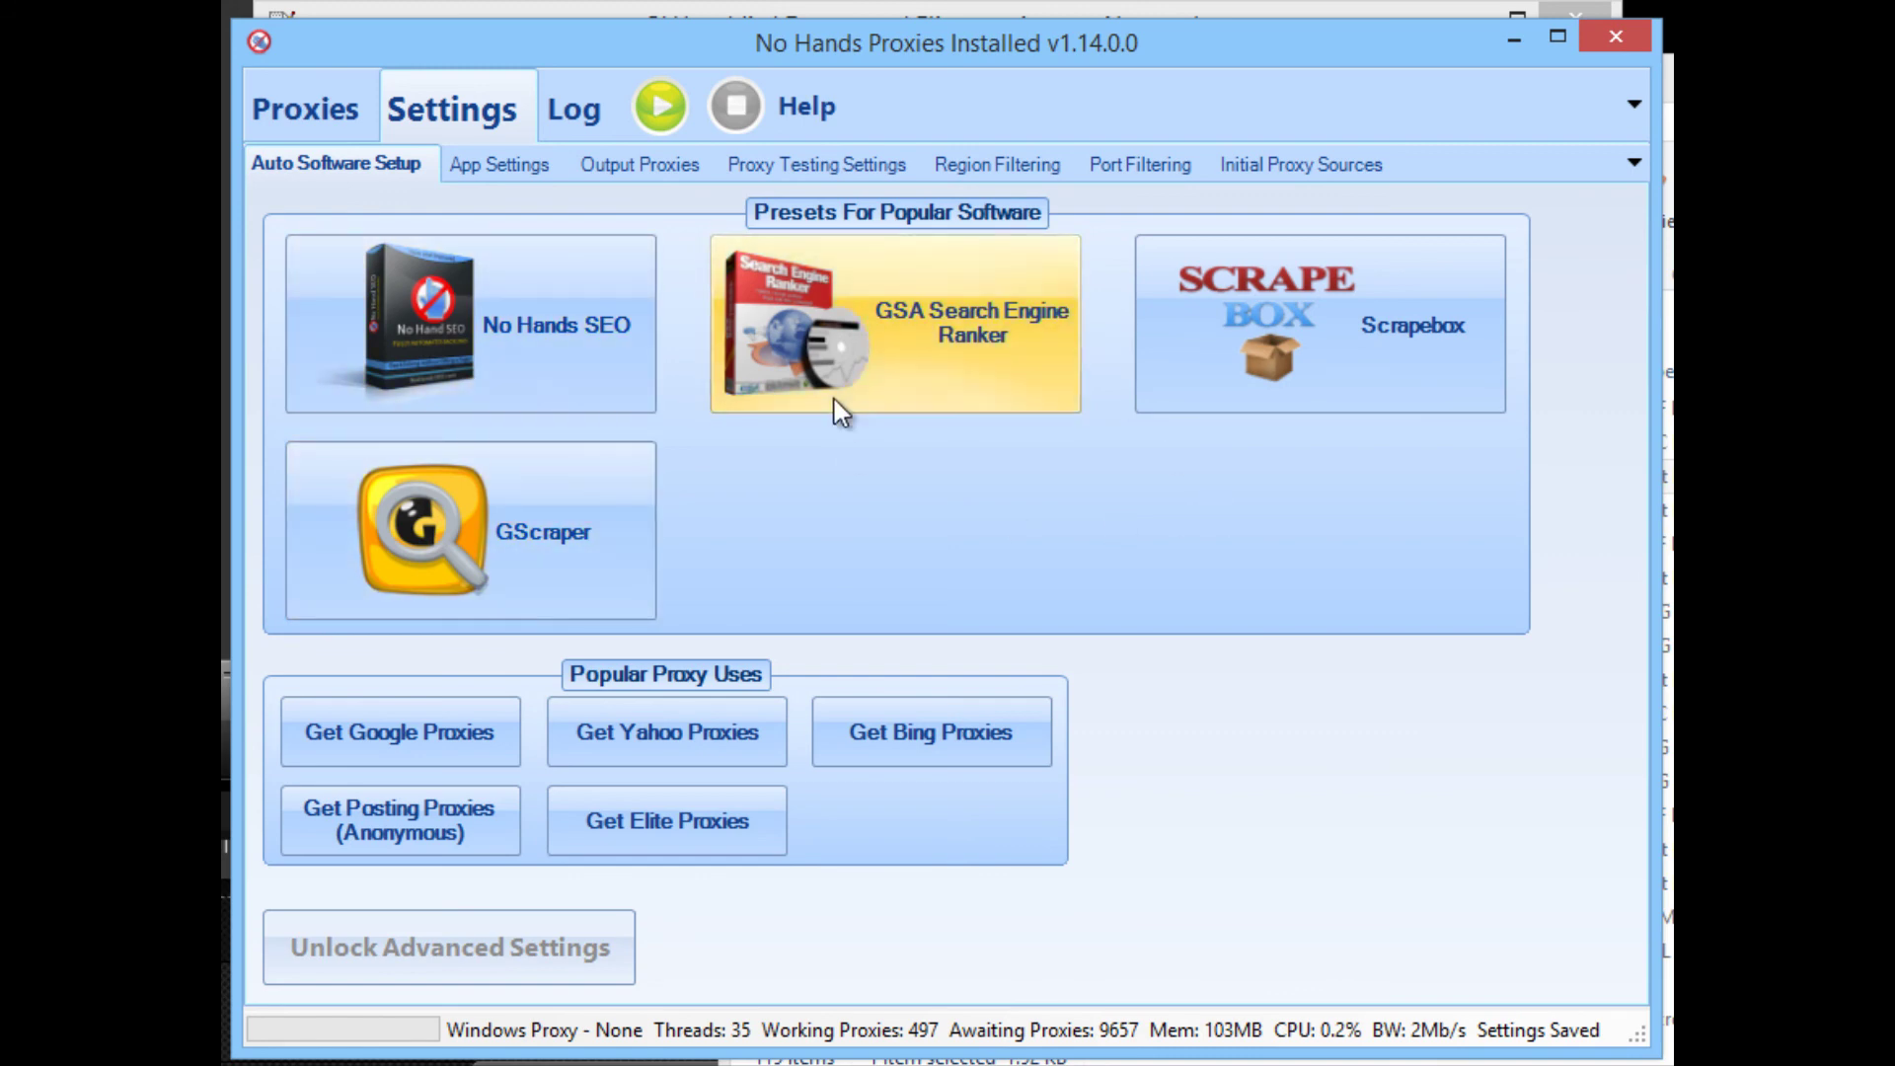
click(296, 107)
click(426, 106)
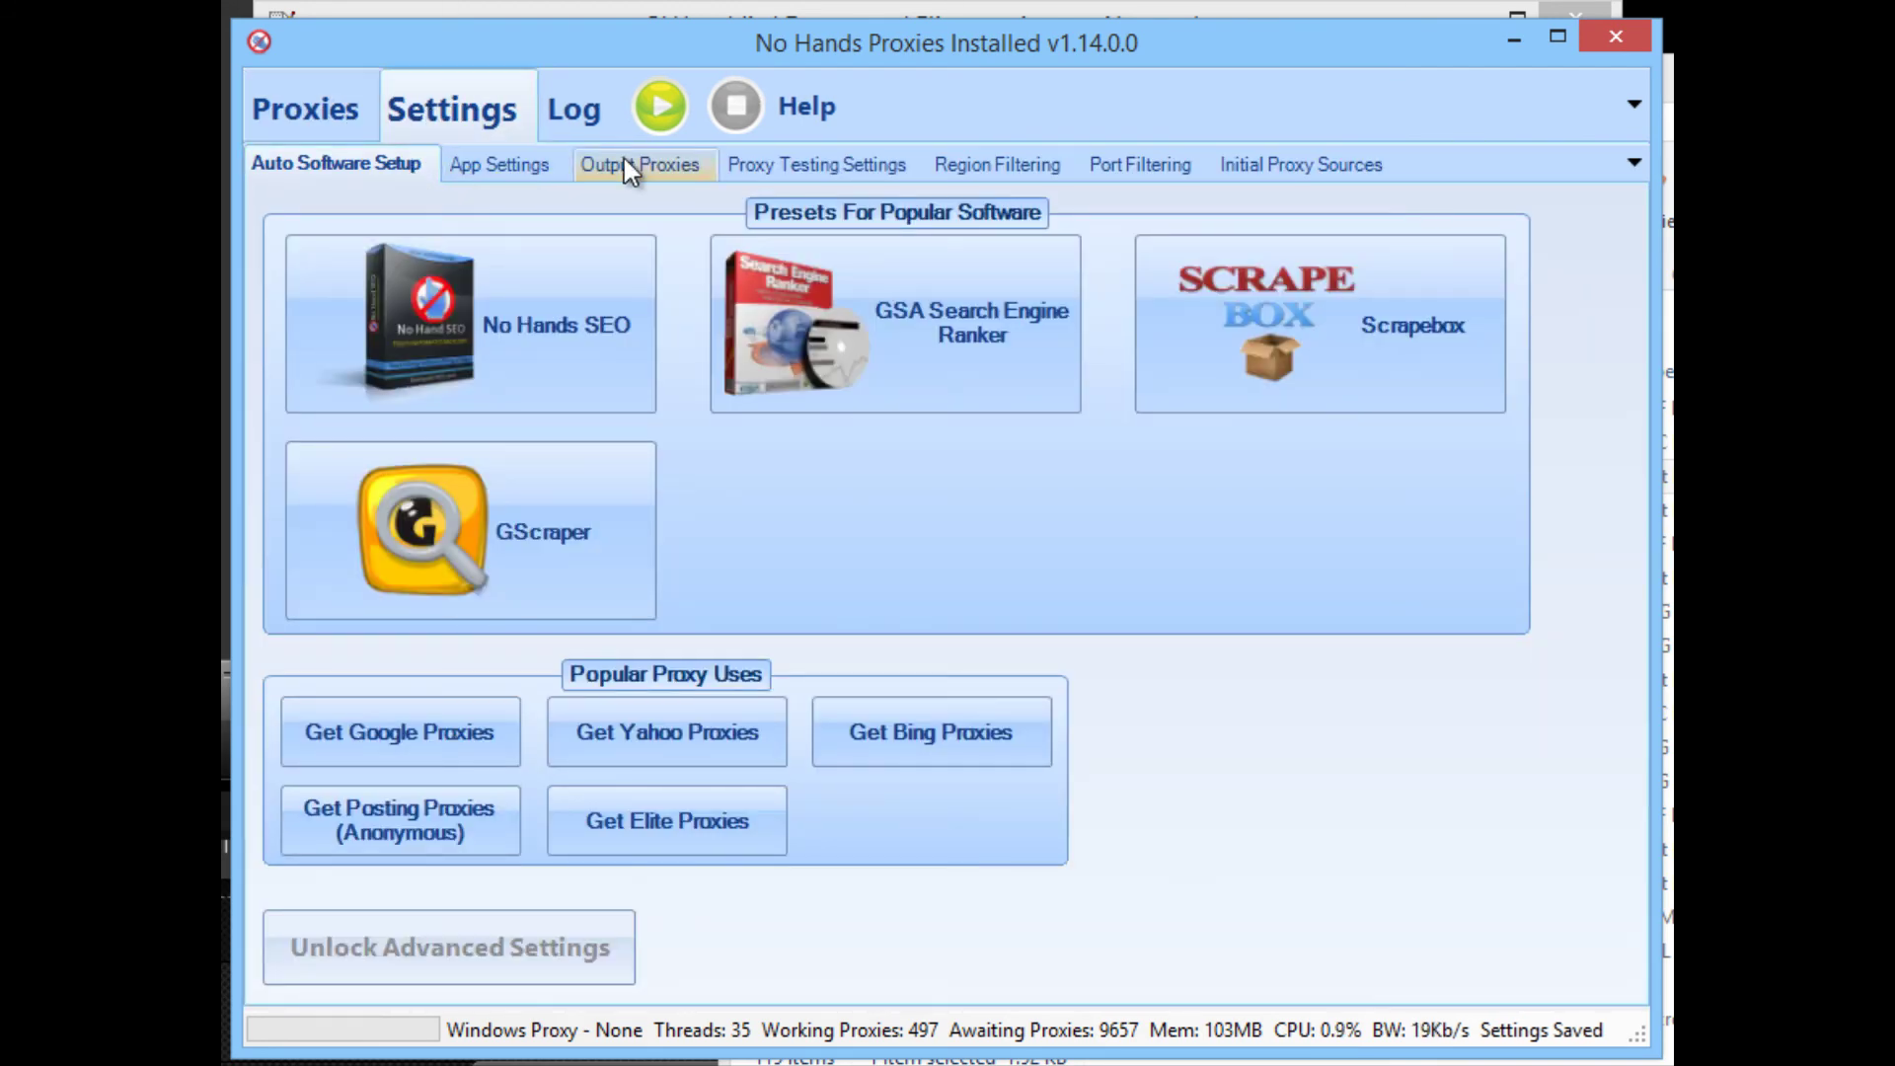